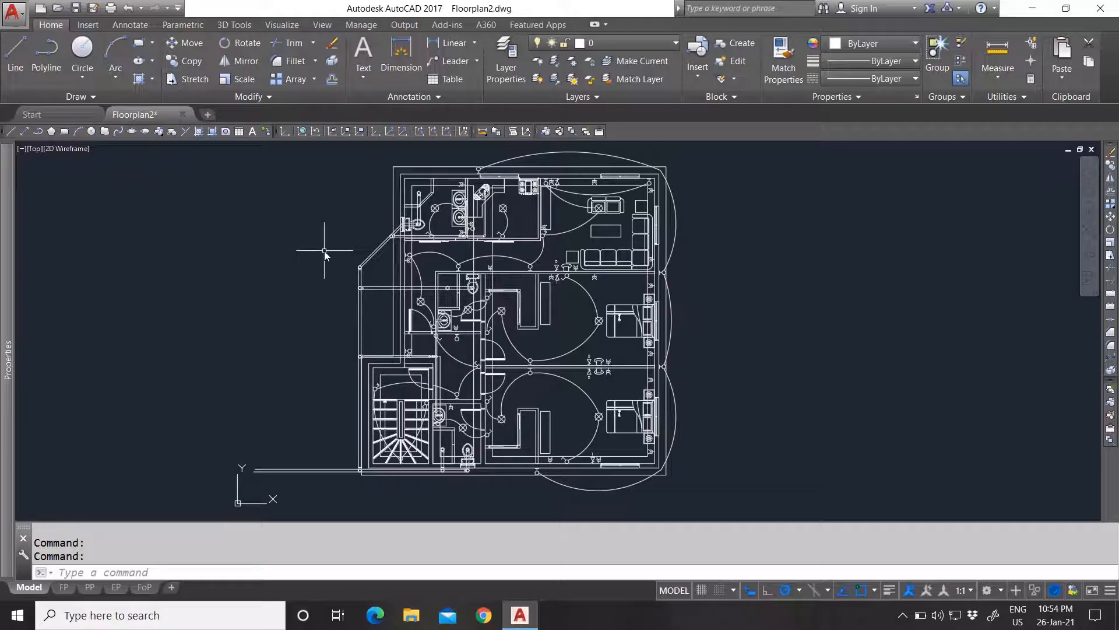
Examine the pipe junctions and the overall layout of the floor plan.
scroll(359, 266, up, 4)
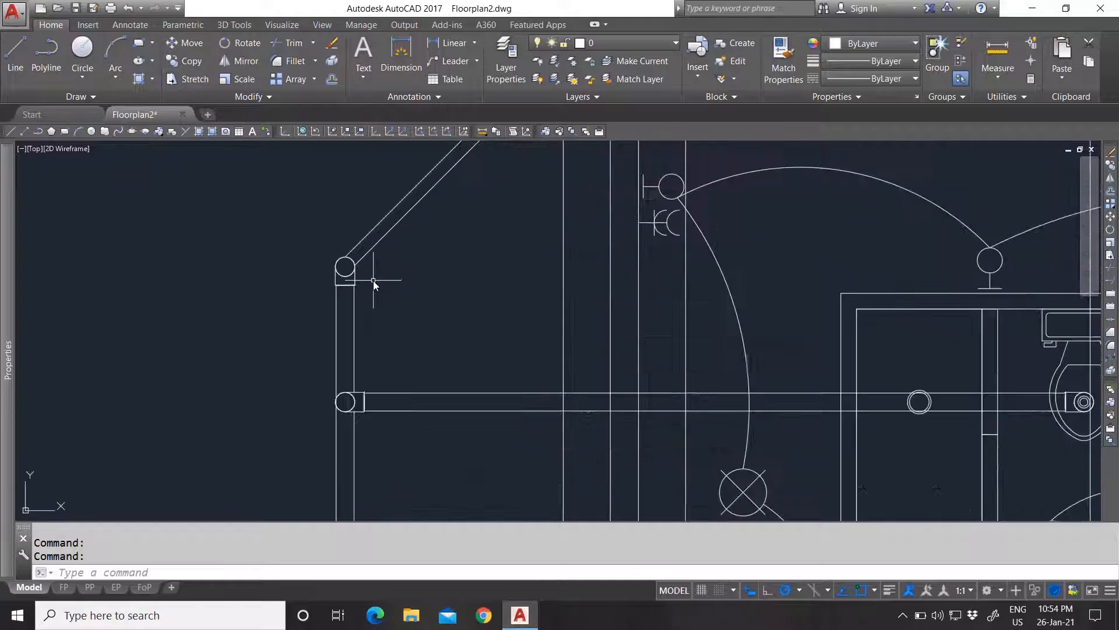
scroll(383, 295, down, 5)
scroll(374, 328, up, 2)
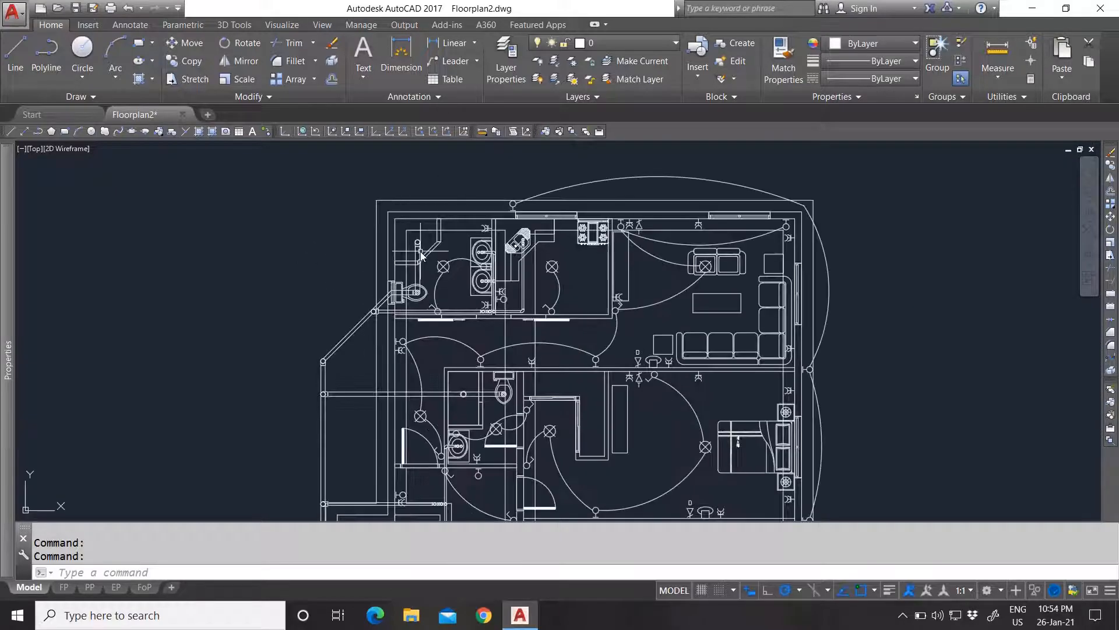
scroll(374, 327, up, 2)
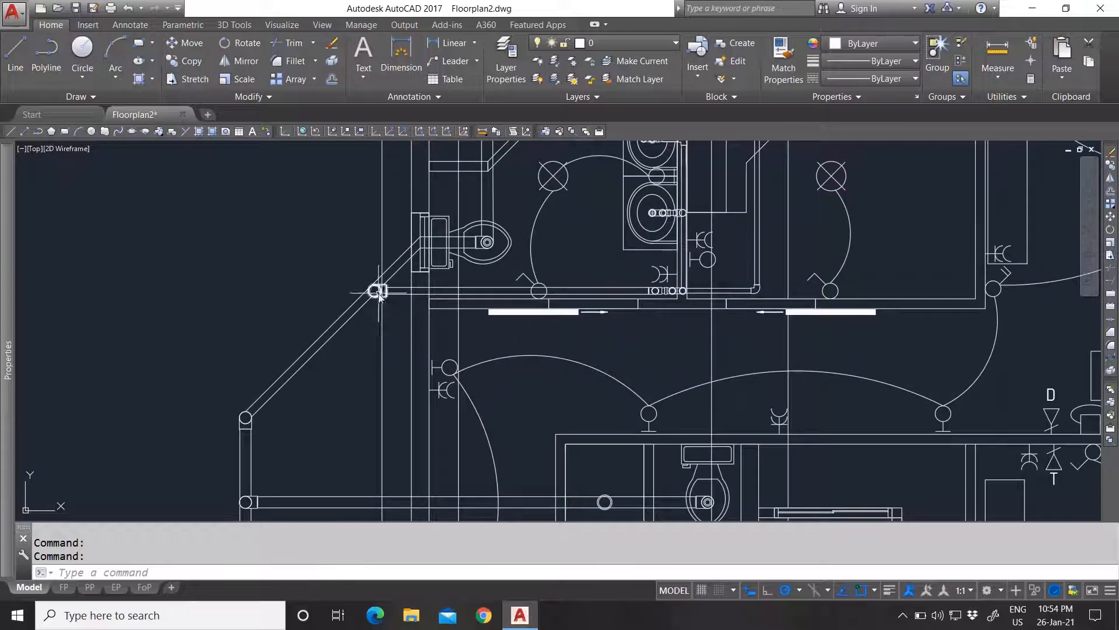
scroll(376, 288, down, 2)
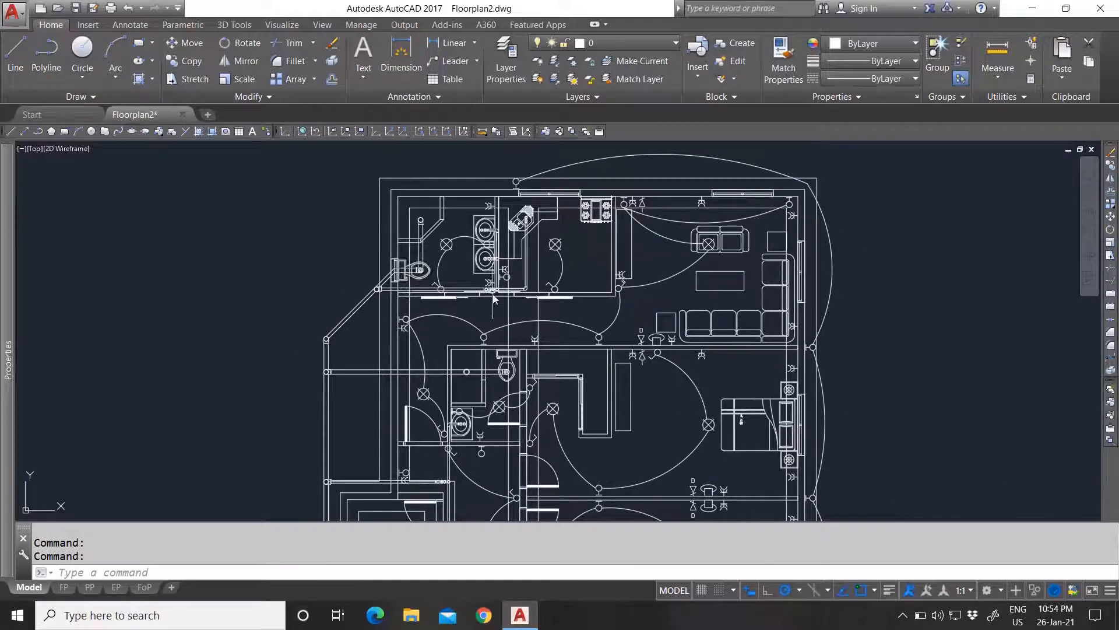
scroll(458, 286, down, 3)
scroll(449, 290, up, 3)
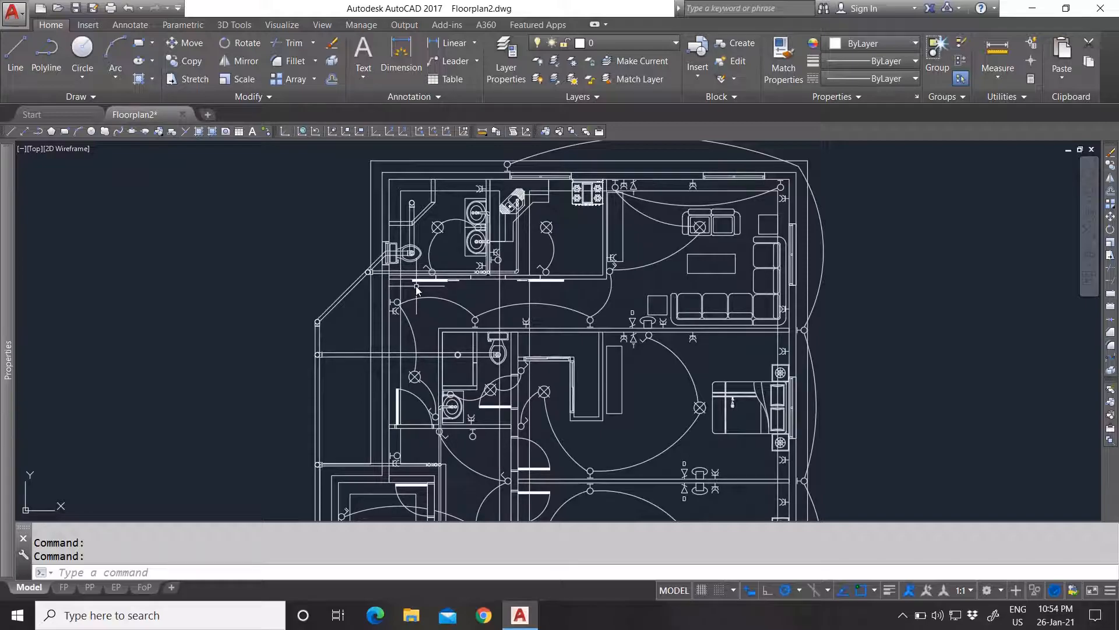
scroll(413, 290, down, 2)
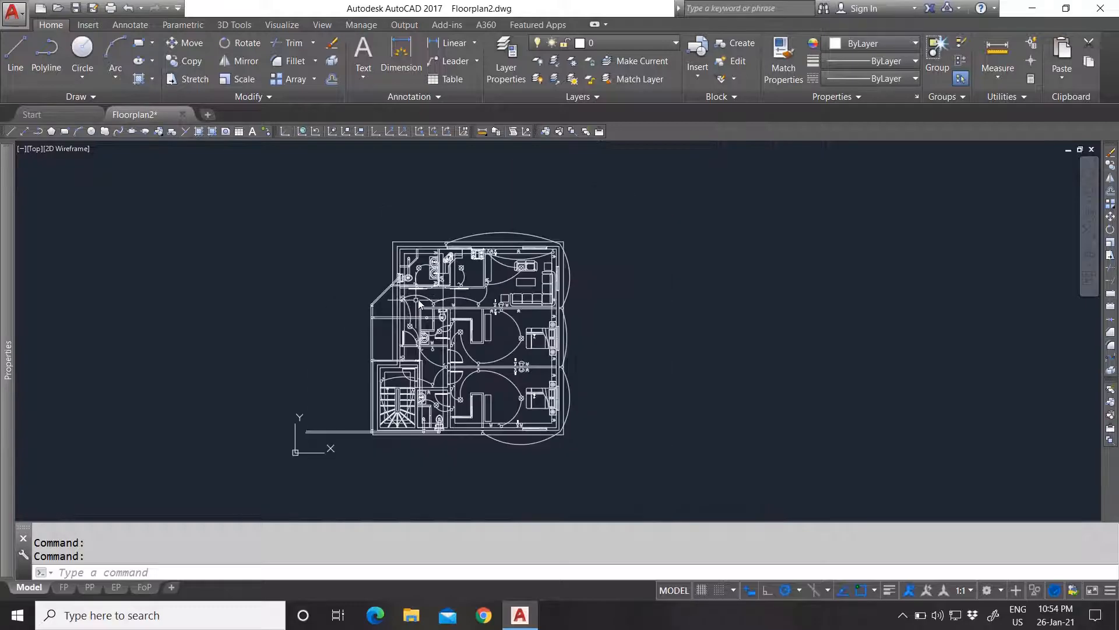
scroll(421, 291, up, 1)
scroll(480, 283, down, 1)
scroll(489, 327, up, 1)
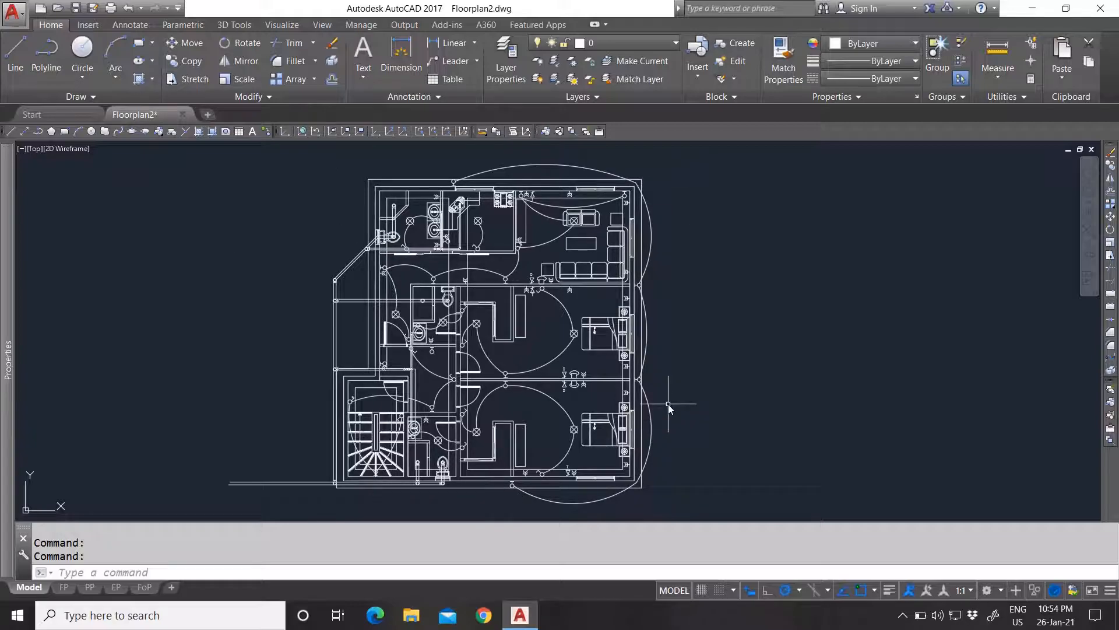
Select the entire floor plan and check its general properties, including the assigned layer.
click(679, 507)
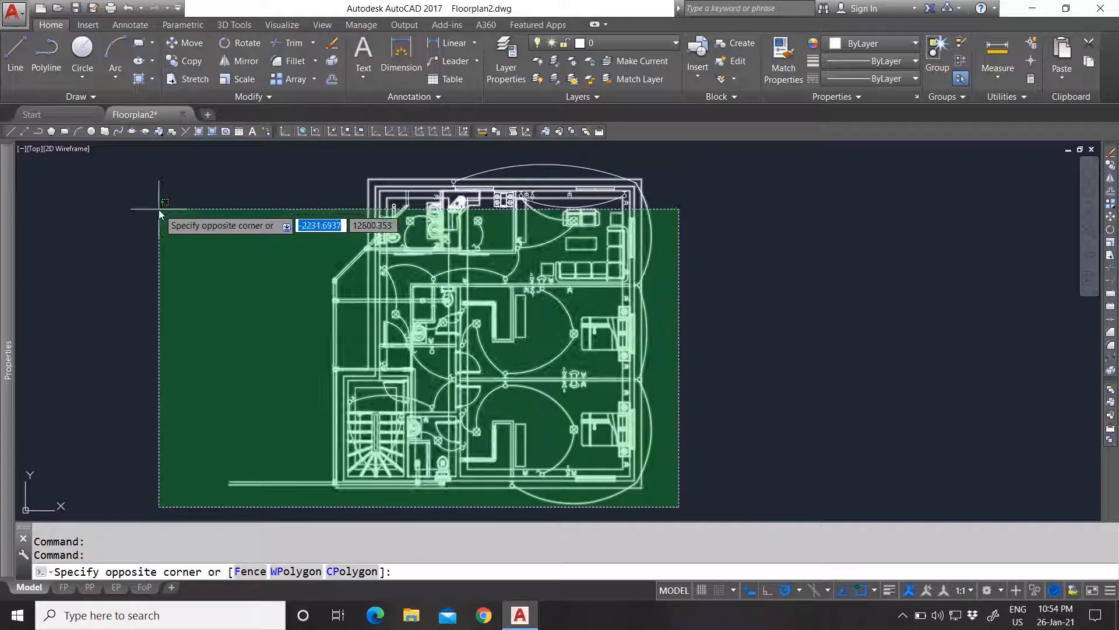
click(174, 170)
key(ctrl+1)
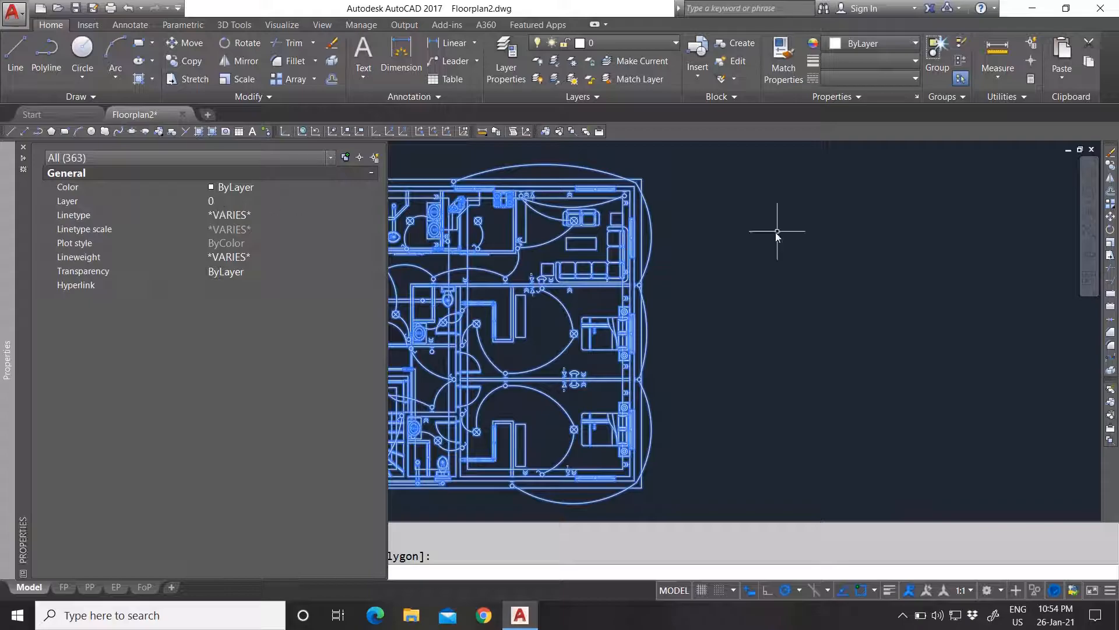
key(ctrl+1)
key(Escape)
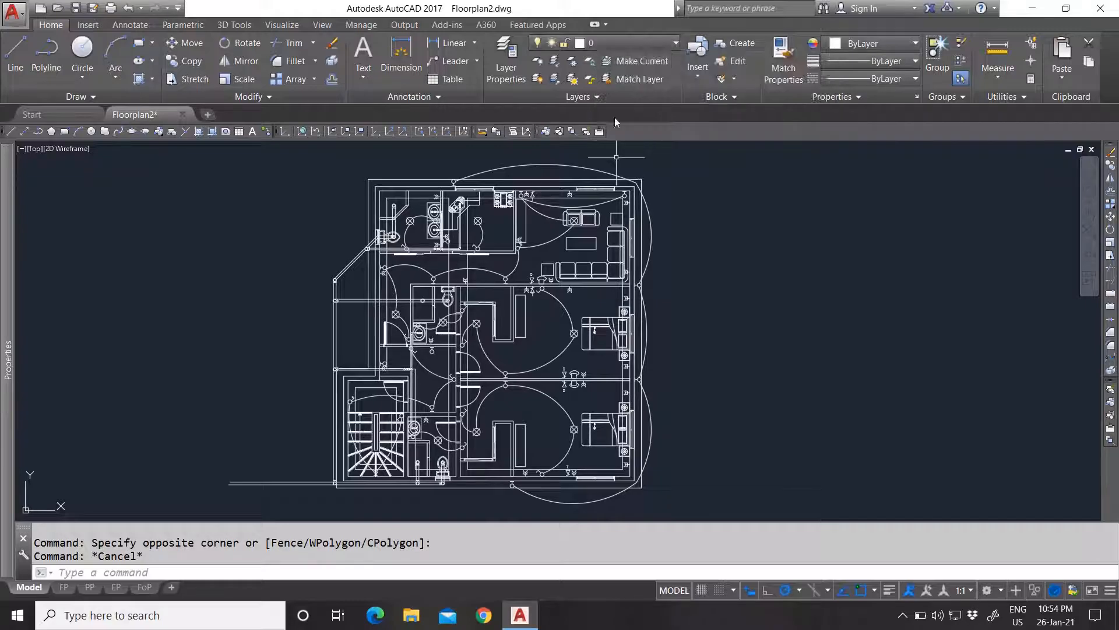
Review the available layers and display the Layer Properties Manager.
click(607, 46)
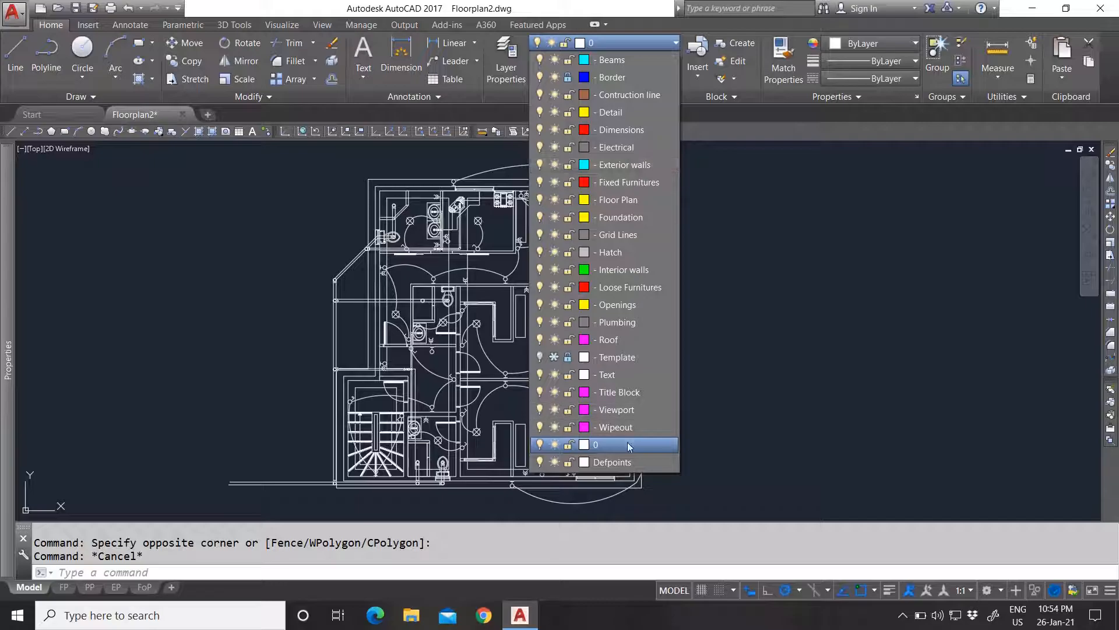
click(749, 273)
click(508, 68)
click(507, 69)
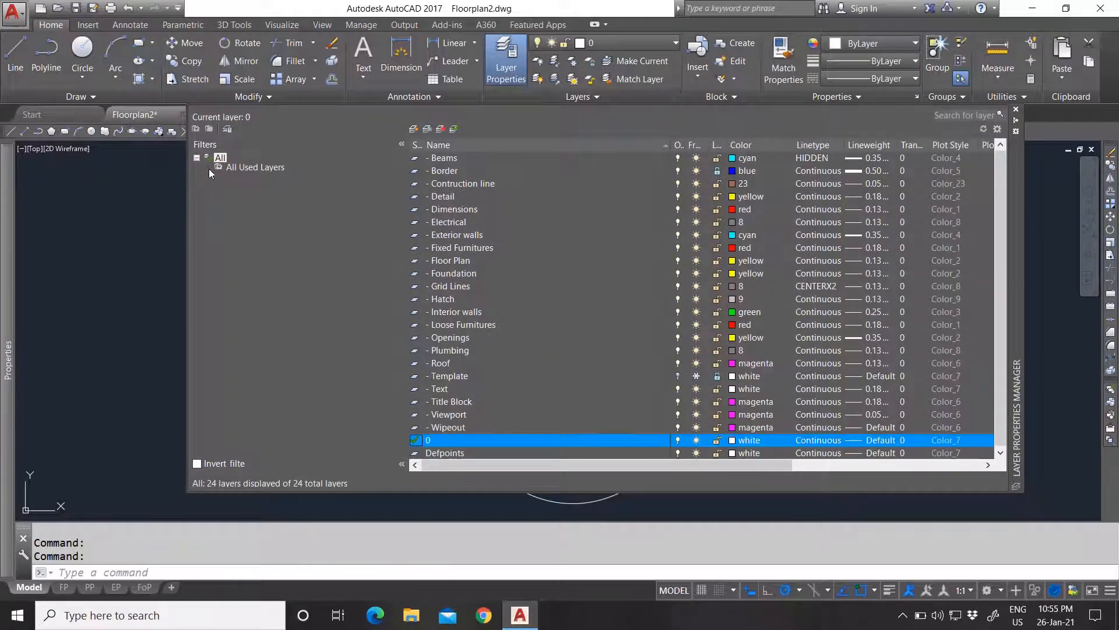
Create a trial layer and delete it from the Layer Properties Manager.
click(414, 130)
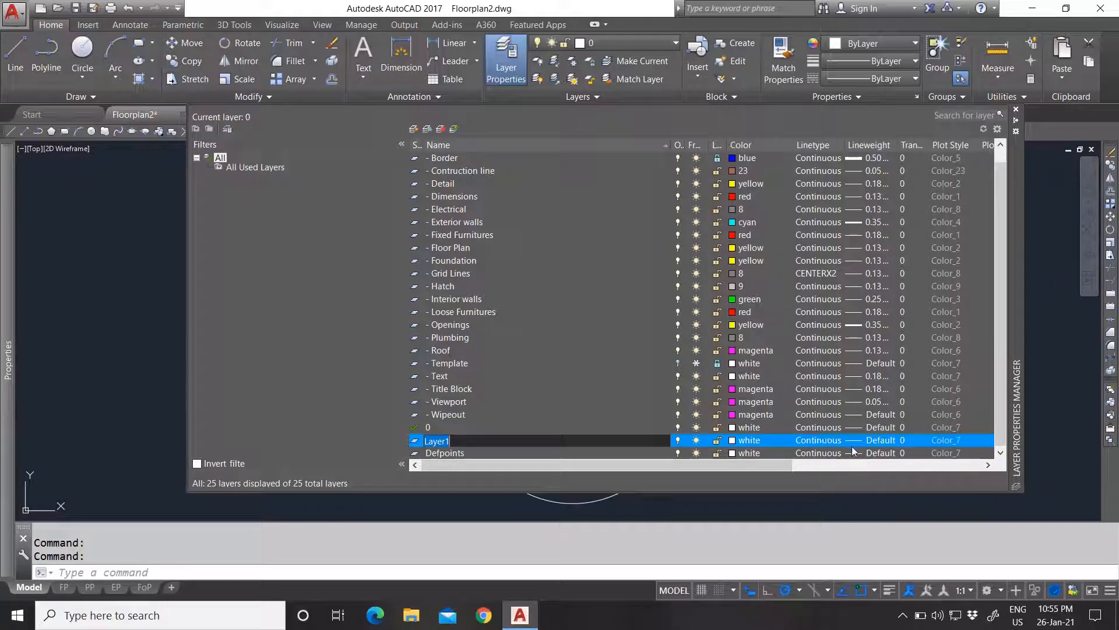
click(818, 462)
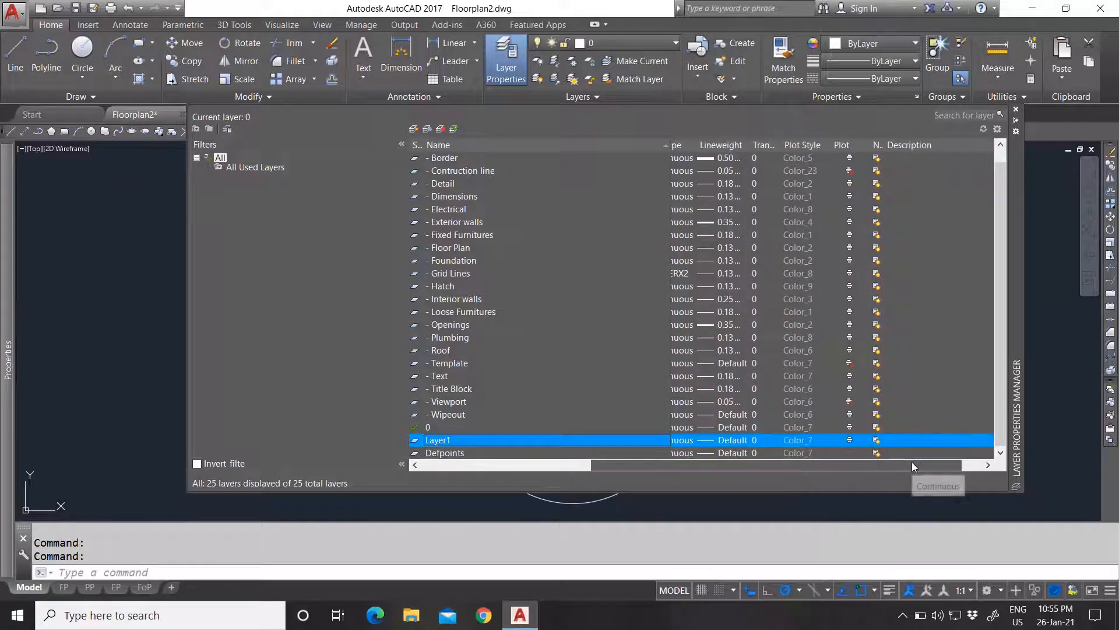
drag(841, 466, 520, 461)
right_click(443, 440)
click(443, 441)
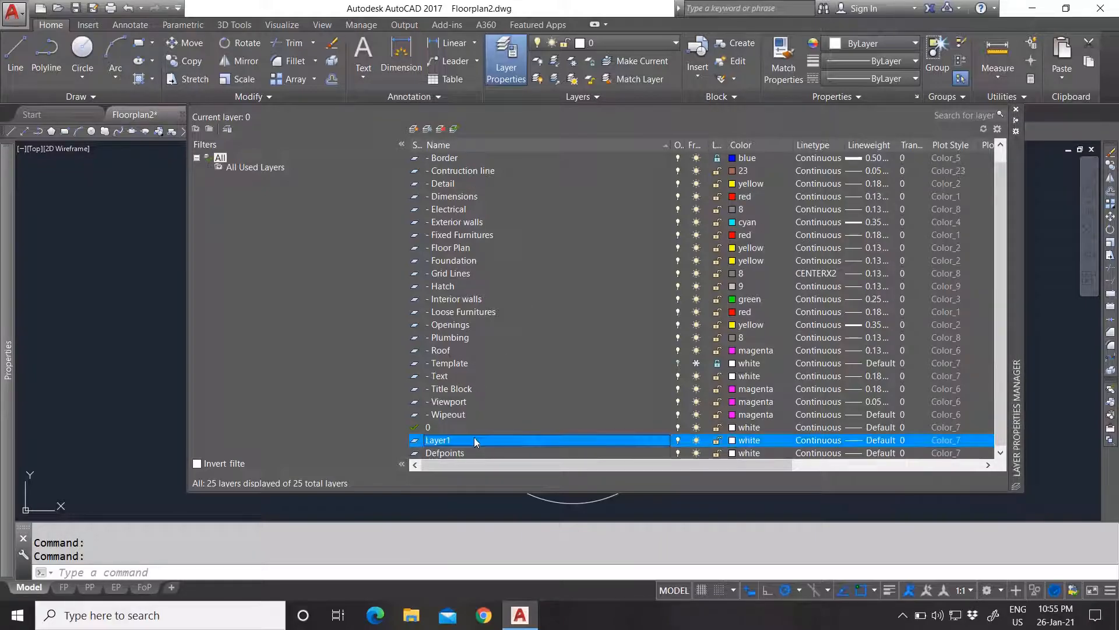
click(442, 127)
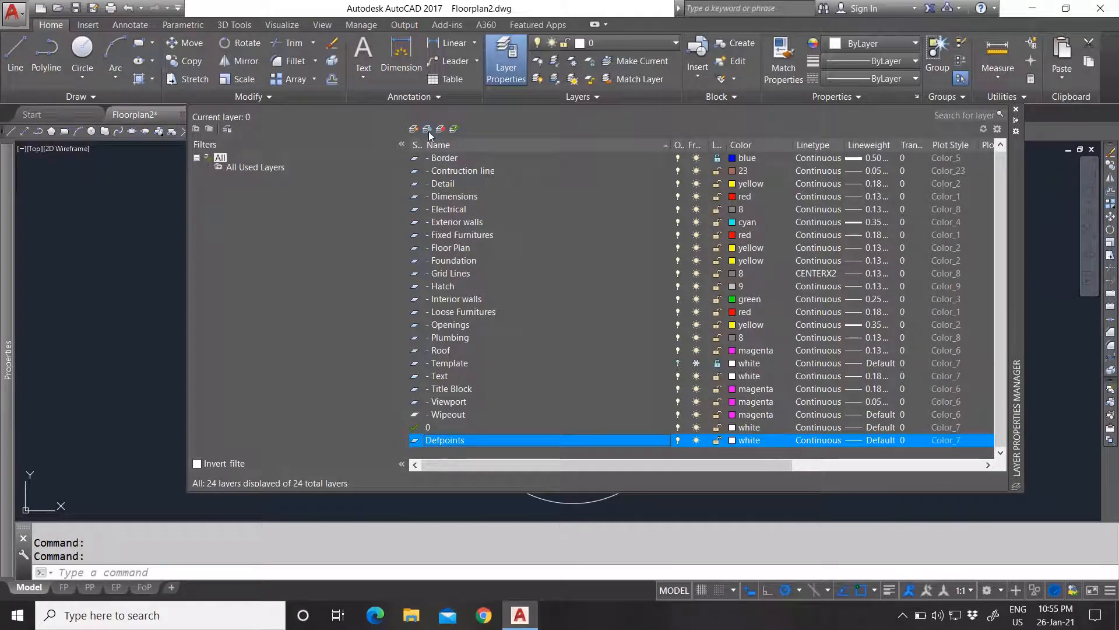
click(1016, 112)
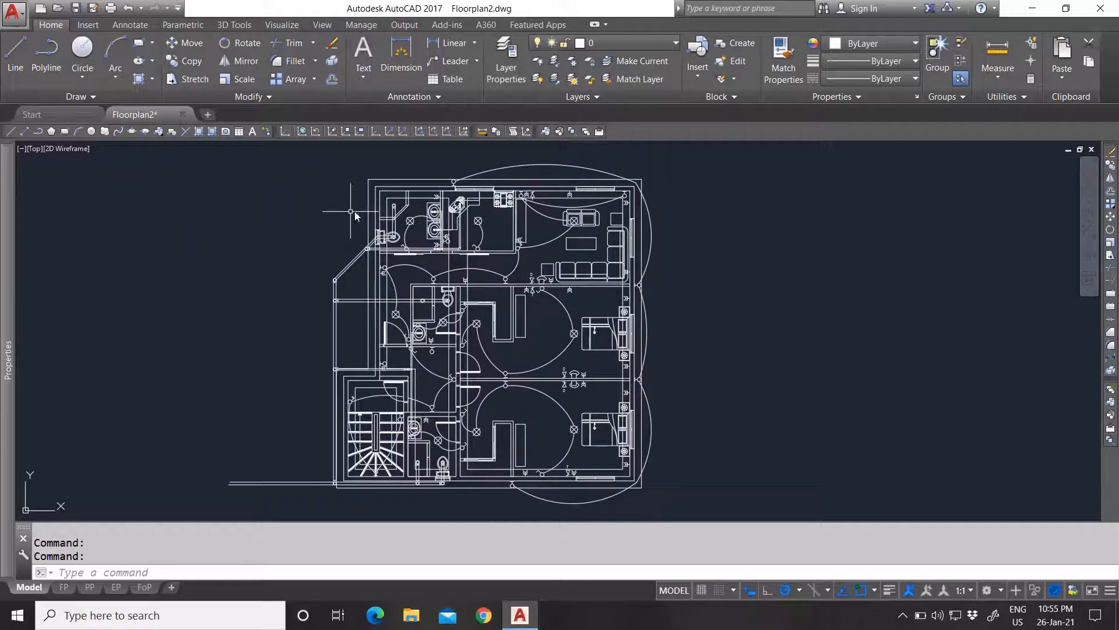
Select the pipe fitting and connected main pipes at the plan's lower-left corner near the stairs.
scroll(330, 303, up, 4)
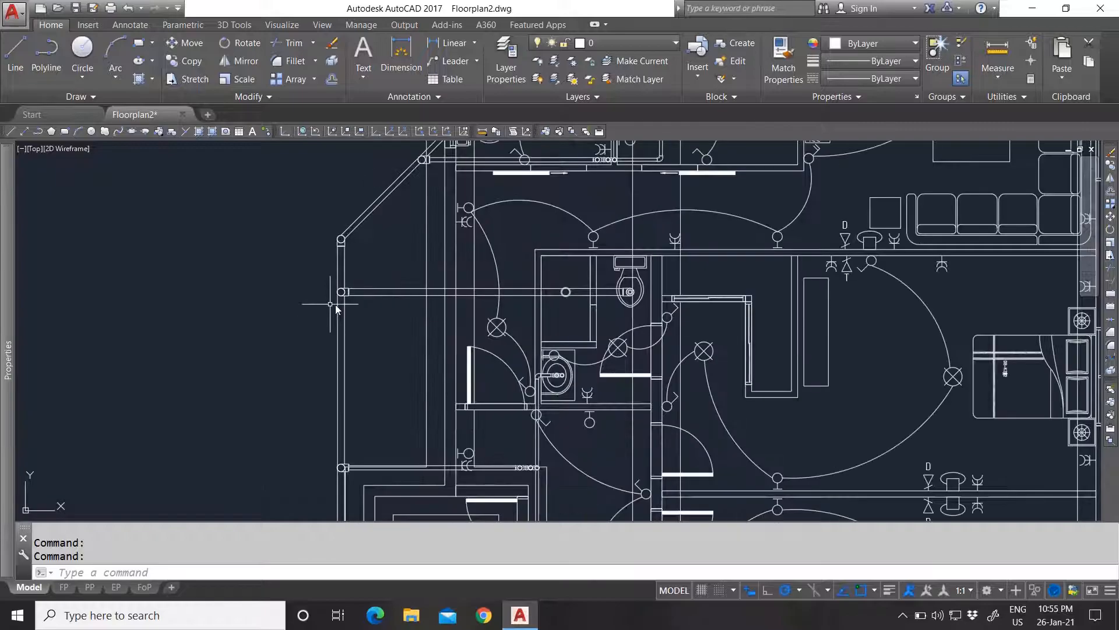
scroll(331, 304, down, 5)
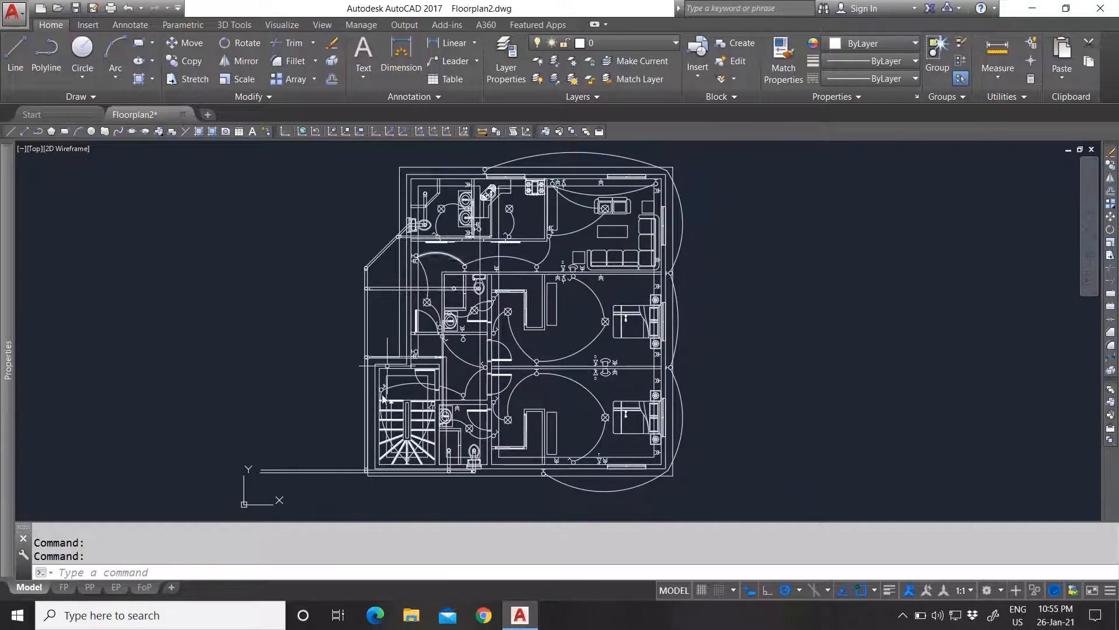
scroll(367, 475, up, 6)
scroll(389, 424, up, 3)
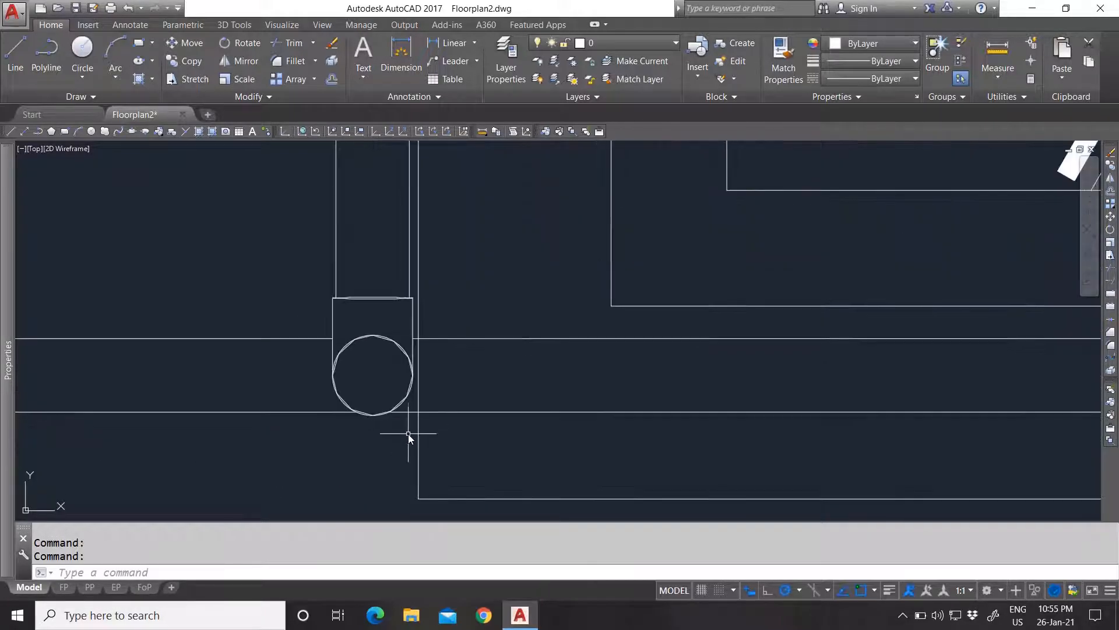
click(415, 424)
click(255, 233)
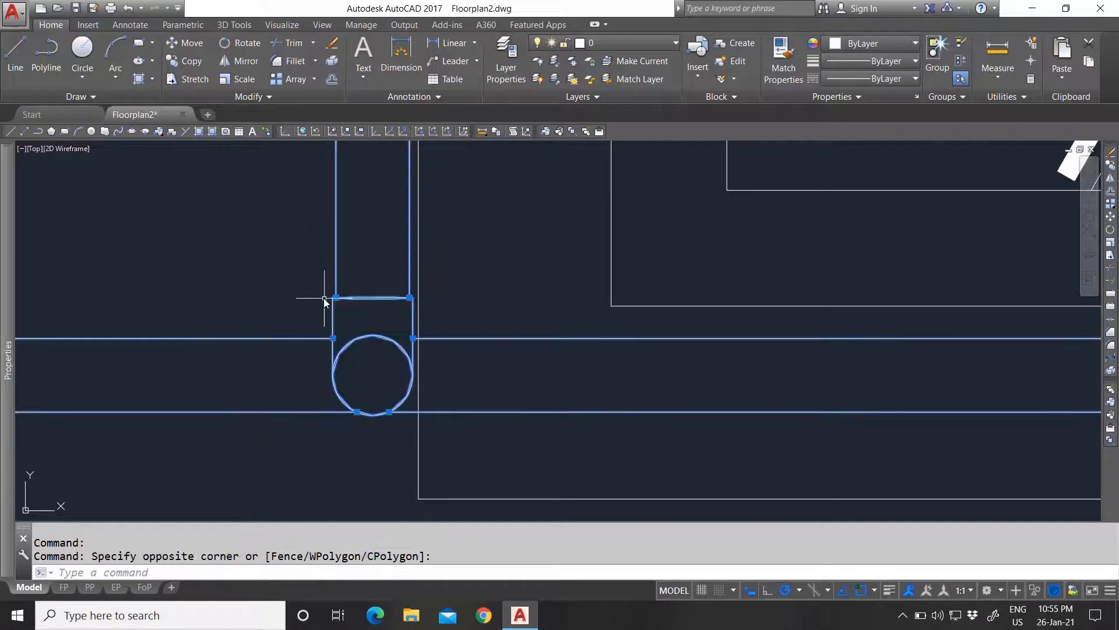
Add the pipe junction above the stairs and both lines of its horizontal branch pipe to the selection.
scroll(373, 408, down, 5)
scroll(396, 254, up, 5)
scroll(397, 254, up, 6)
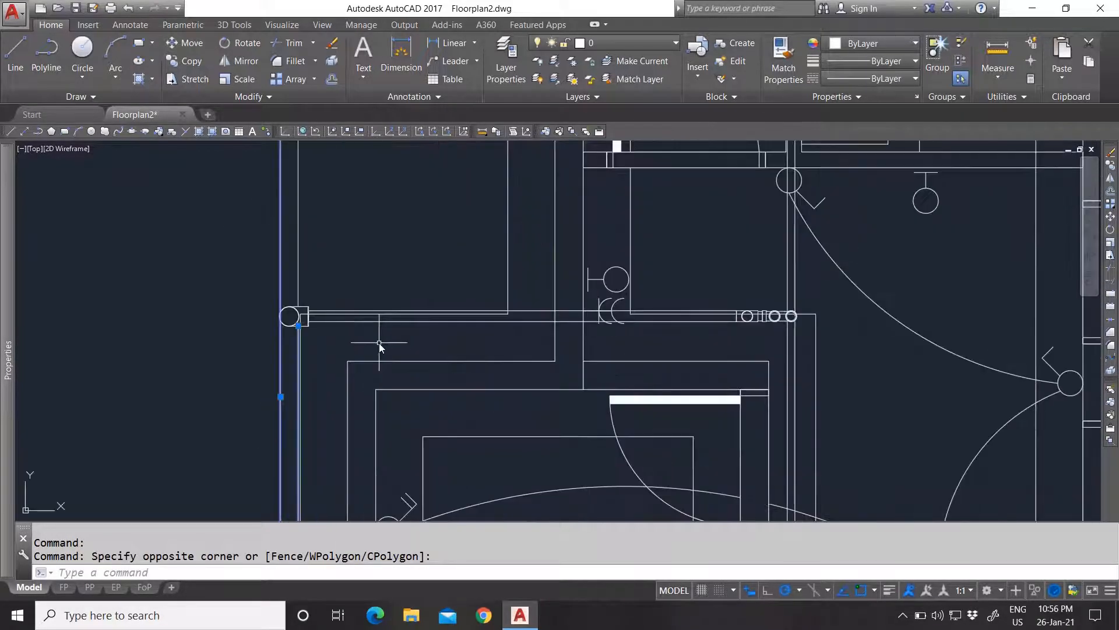
click(209, 250)
click(402, 364)
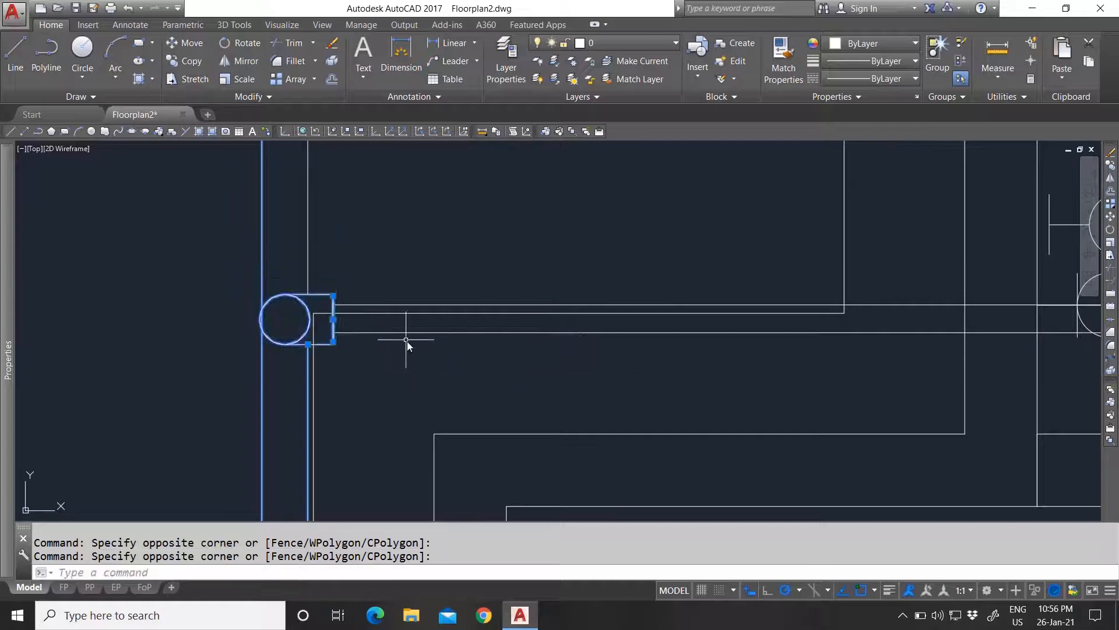
click(400, 332)
click(407, 305)
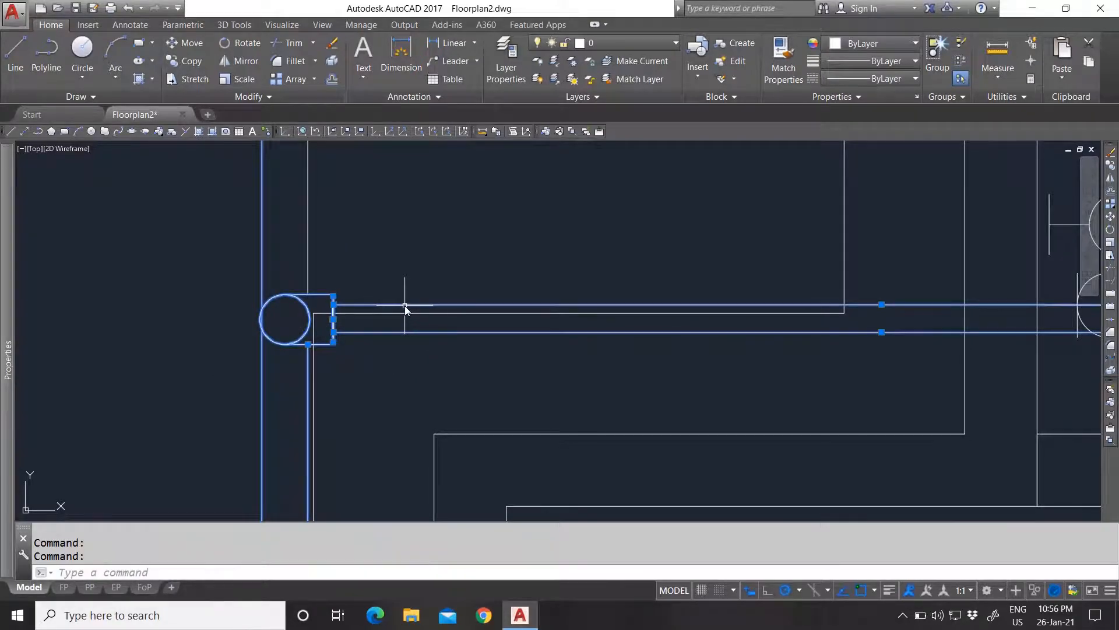
Add the drain fittings at the inner end of the branch pipe above the stairs to the selection.
scroll(417, 313, down, 4)
scroll(564, 320, up, 4)
scroll(563, 321, up, 4)
click(537, 297)
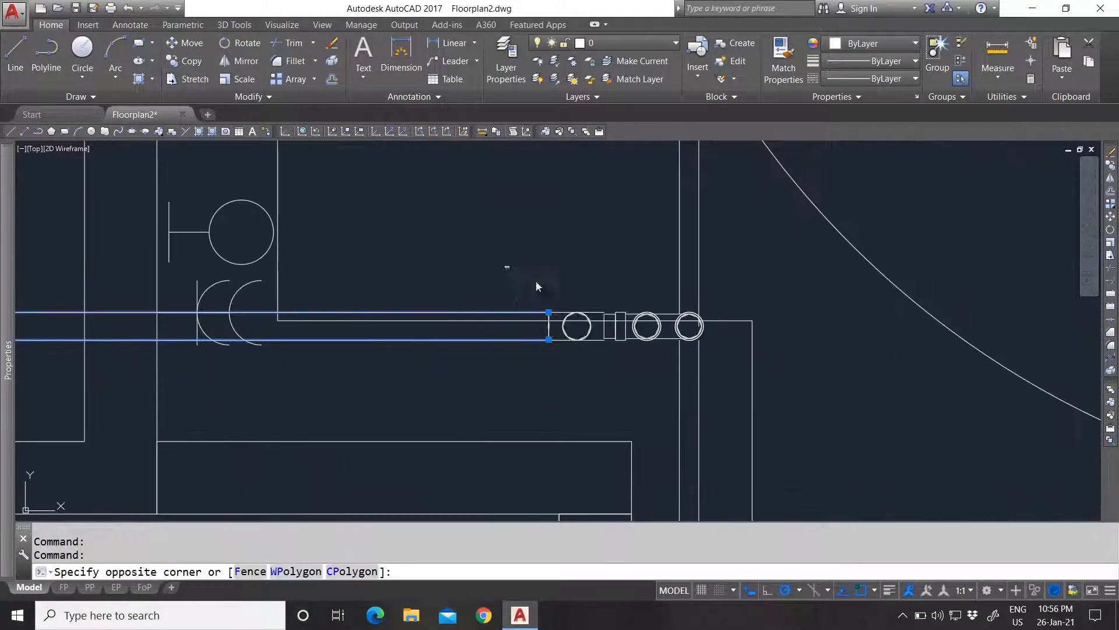
click(614, 347)
Add the washbasin's elbow and drain fittings in the lower bathroom to the selection.
scroll(650, 375, down, 6)
scroll(587, 415, up, 5)
scroll(587, 415, up, 6)
click(513, 300)
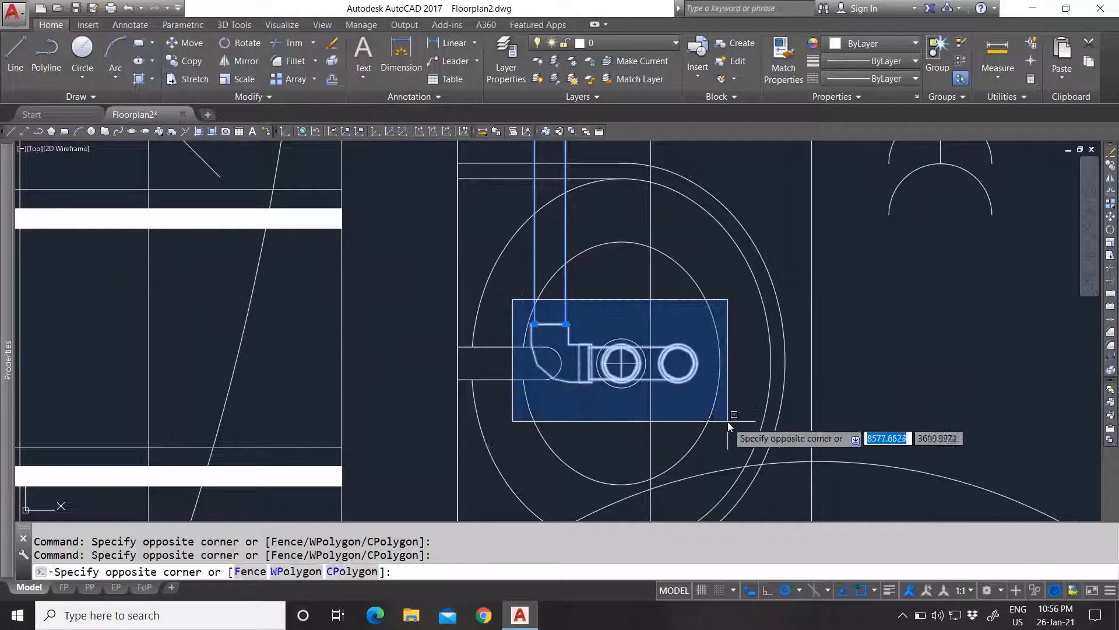
click(727, 421)
Add the washbasin's elbow, short pipe and drain fittings in the middle bathroom to the selection.
scroll(569, 379, down, 6)
scroll(565, 320, up, 5)
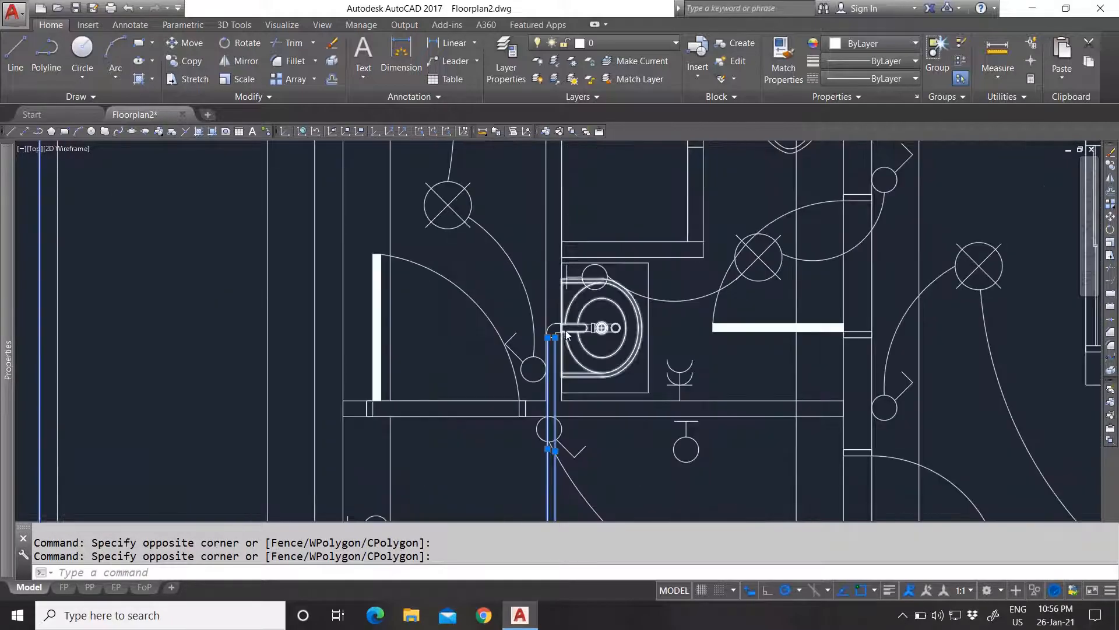
scroll(565, 321, up, 2)
click(519, 304)
click(663, 367)
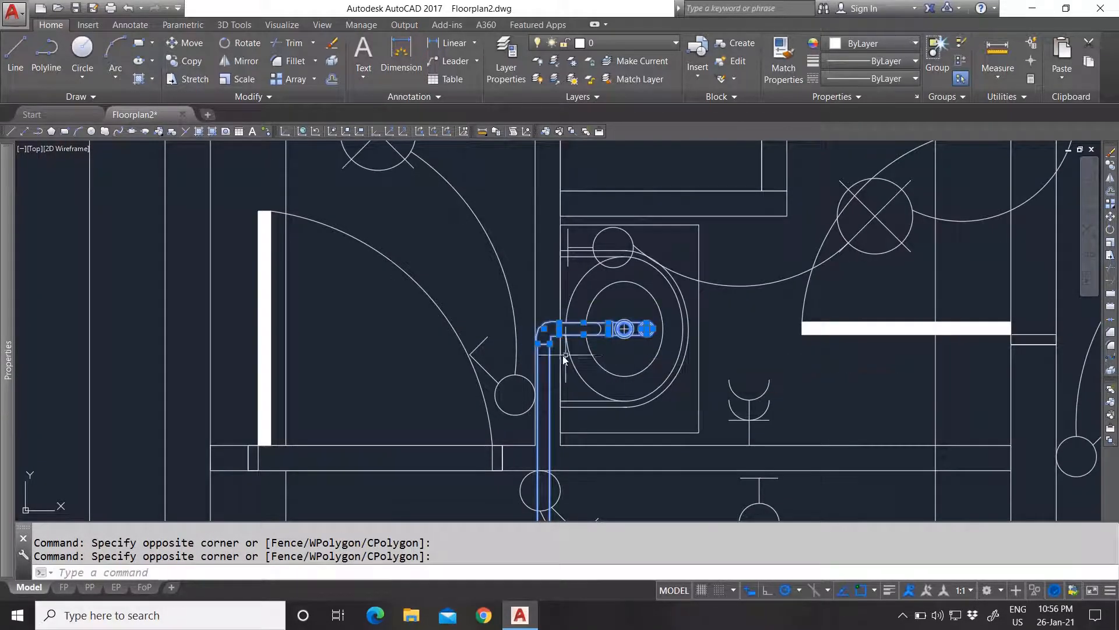
Add the toilet branch pipe and its end fittings in the middle bathroom to the selection.
scroll(563, 358, down, 4)
scroll(565, 264, up, 3)
click(577, 288)
scroll(738, 273, up, 4)
click(650, 238)
click(794, 319)
Add the outer junction of the middle toilet branch and the elbow joining the diagonal main pipe to the selection.
scroll(663, 358, down, 5)
click(210, 322)
click(120, 228)
scroll(323, 270, down, 4)
scroll(290, 312, up, 6)
click(262, 340)
click(87, 213)
Add the short horizontal pipe and end fitting at the upper bathroom's toilet to the selection.
scroll(324, 318, down, 3)
scroll(378, 271, up, 5)
scroll(378, 271, up, 2)
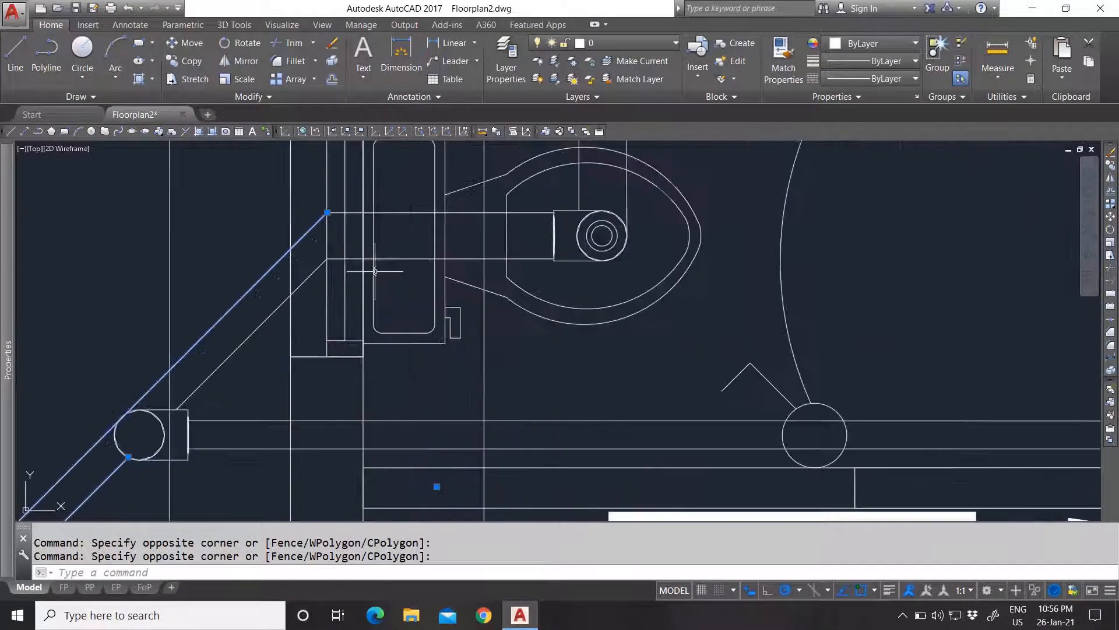
click(314, 193)
click(670, 297)
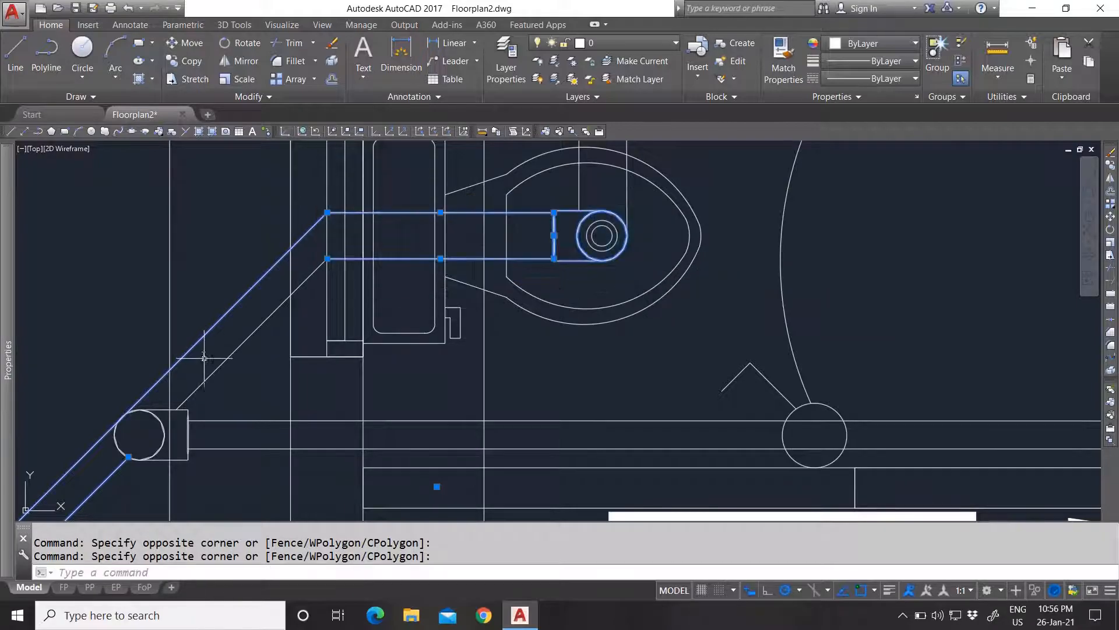
Add the diagonal pipe's remaining line, its junction and the horizontal branch pipe below the upper toilet to the selection.
click(236, 460)
click(188, 374)
click(88, 384)
click(190, 460)
Add the cluster of drain fittings at the inner end of the upper bathroom's branch pipe to the selection.
scroll(511, 363, down, 5)
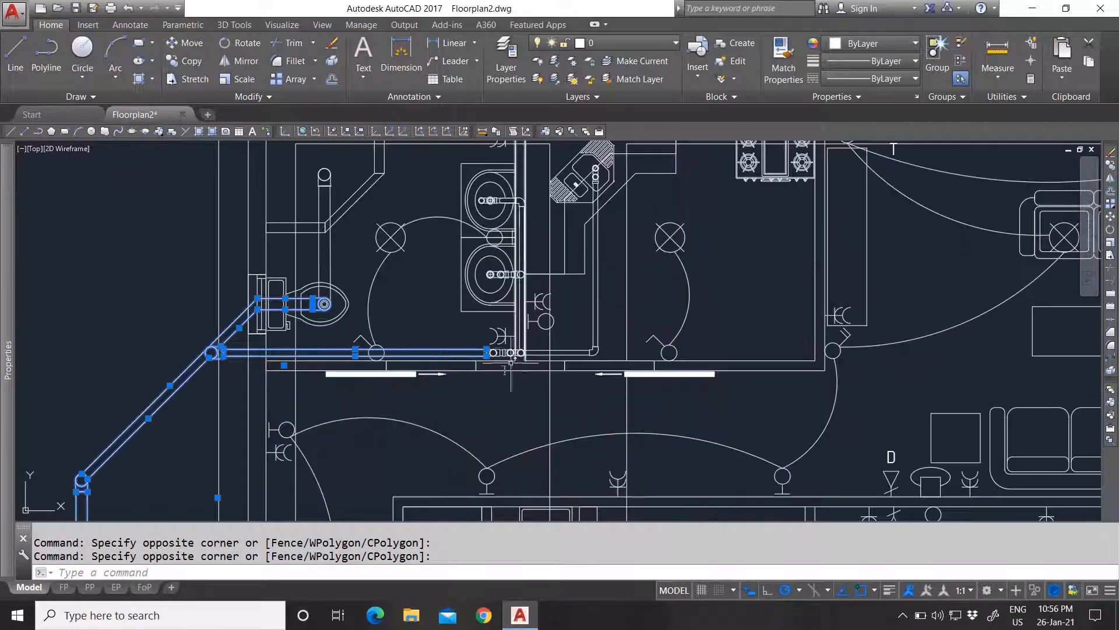
scroll(510, 364, up, 8)
click(383, 205)
click(731, 303)
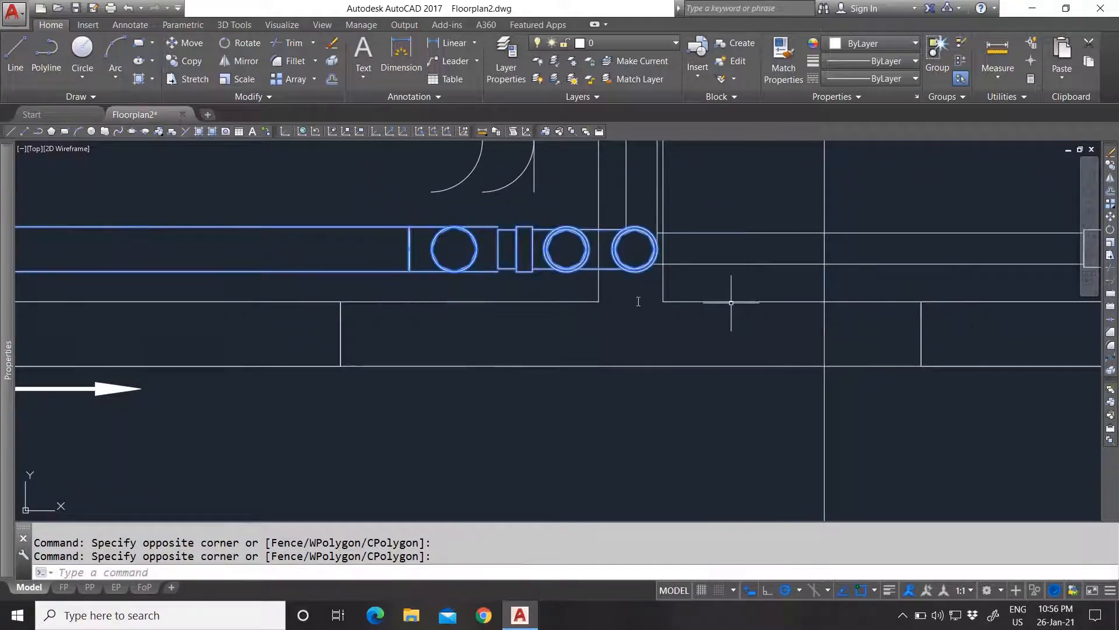
Add the horizontal kitchen drain pipe, its elbow and the connected vertical pipe to the selection.
scroll(523, 331, down, 5)
scroll(762, 297, up, 5)
click(770, 325)
click(684, 251)
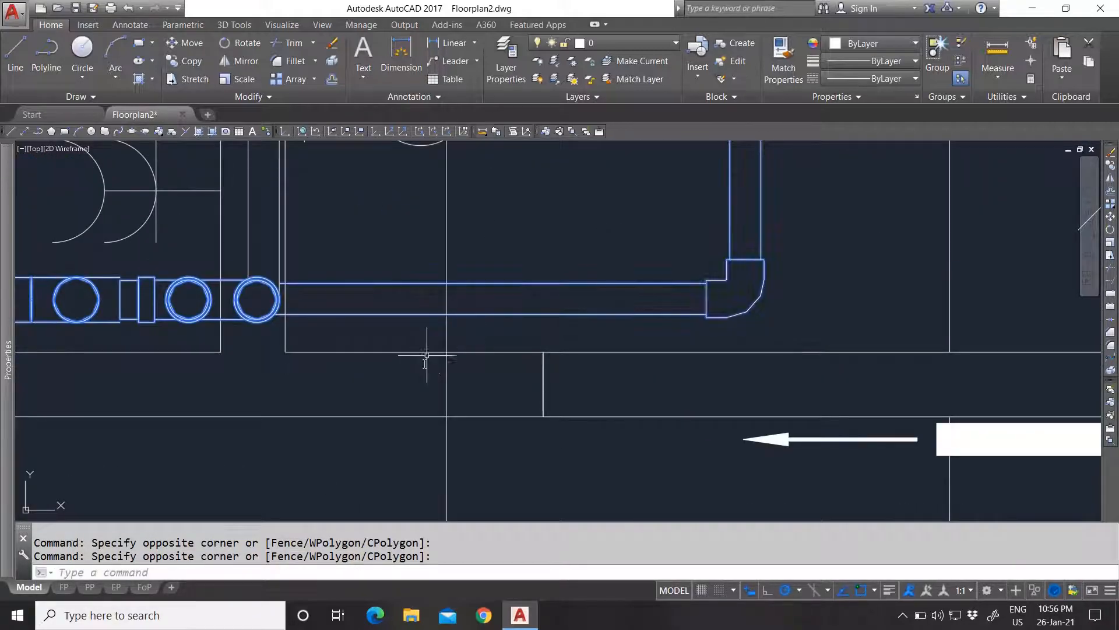
Add the drain fittings of the upper bathroom's lower washbasin to the selection.
scroll(439, 345, down, 4)
scroll(420, 355, up, 4)
scroll(447, 371, down, 2)
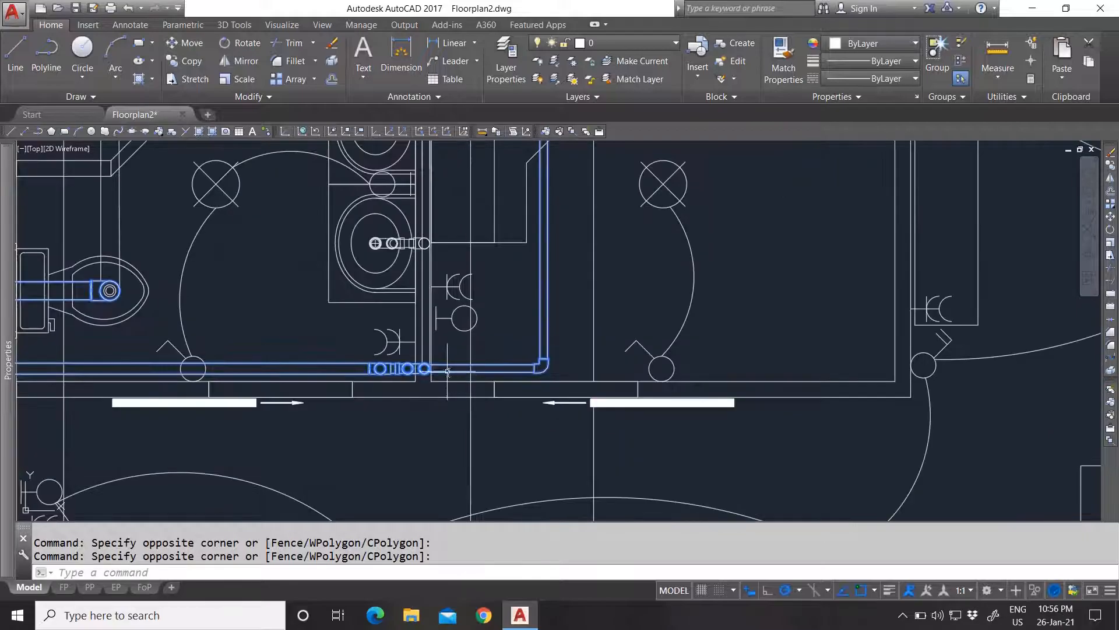
scroll(366, 235, up, 4)
click(450, 303)
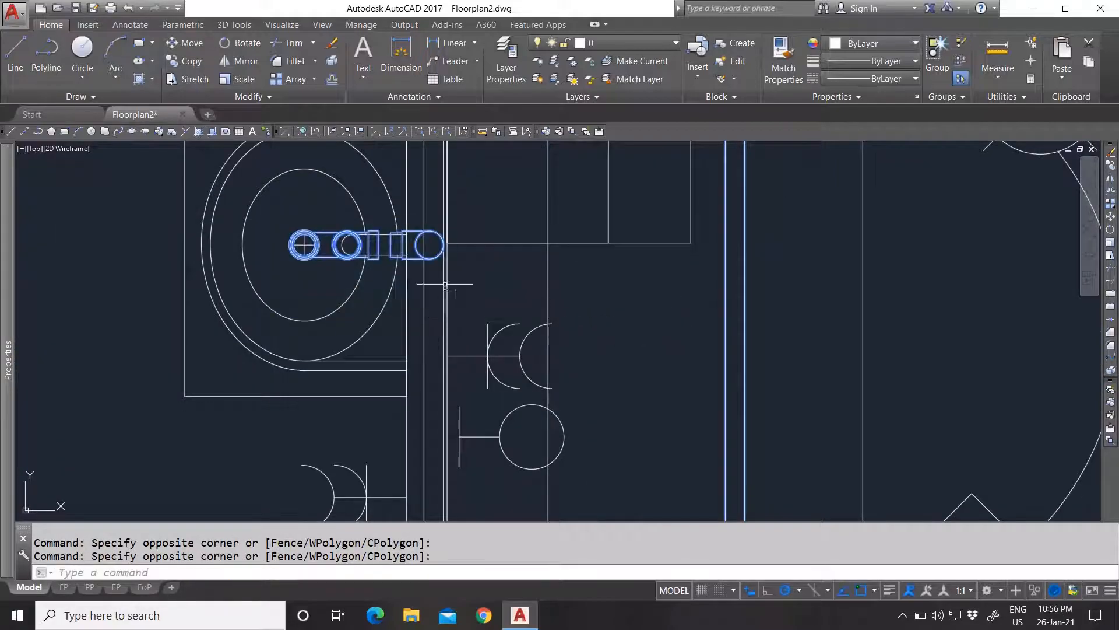
Add the vertical wall pipe beside the upper bathroom's washbasins and the upper washbasin's drain fittings to the selection.
scroll(452, 292, up, 4)
click(437, 282)
click(379, 182)
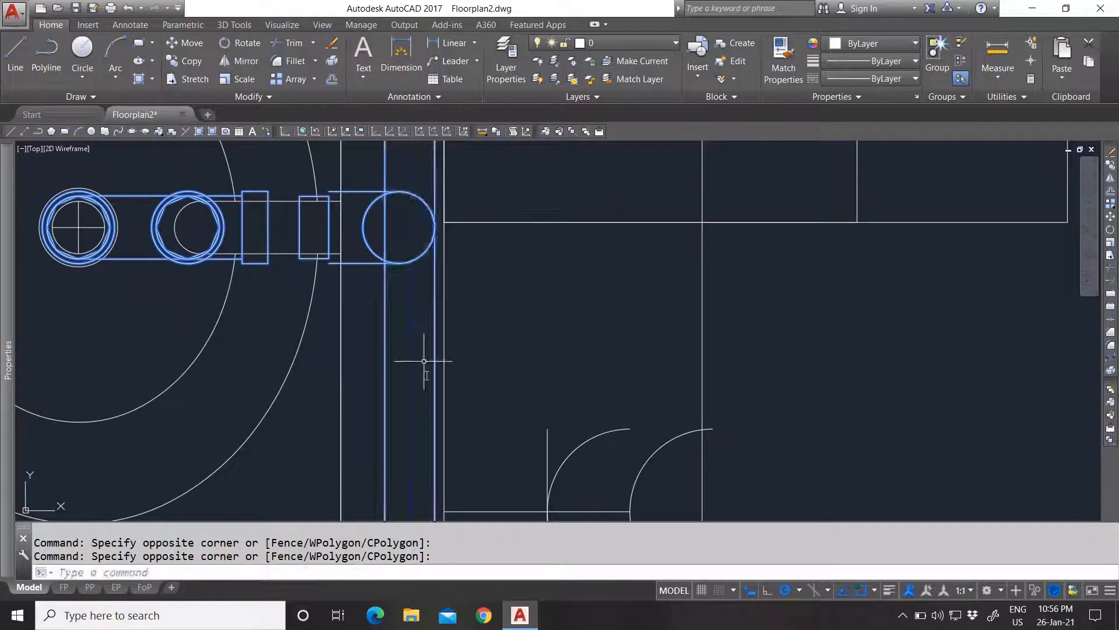
scroll(429, 385, down, 5)
scroll(423, 311, up, 4)
click(212, 204)
click(589, 320)
Add the drain fittings under the kitchen sink to the selection.
scroll(509, 259, down, 5)
scroll(509, 259, up, 5)
click(433, 180)
click(528, 327)
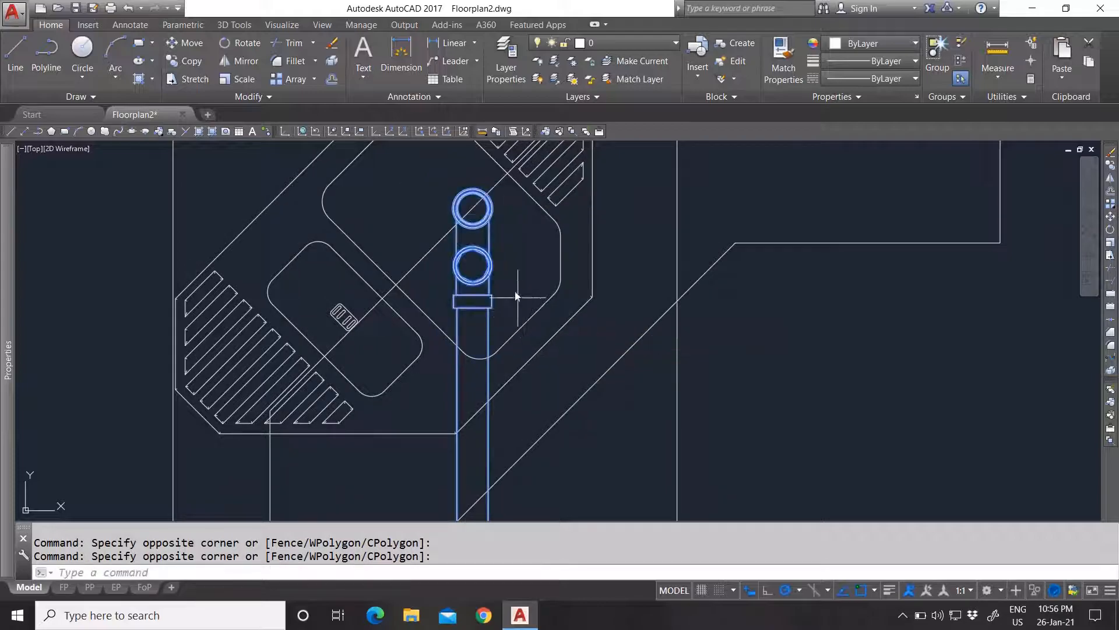
Add the remaining drain fittings in the lower bathroom, including the toilet's outlet and its vertical pipe, to the selection.
scroll(521, 310, down, 5)
scroll(484, 398, down, 2)
scroll(487, 449, up, 10)
click(363, 369)
click(506, 454)
scroll(560, 418, down, 4)
scroll(524, 264, up, 5)
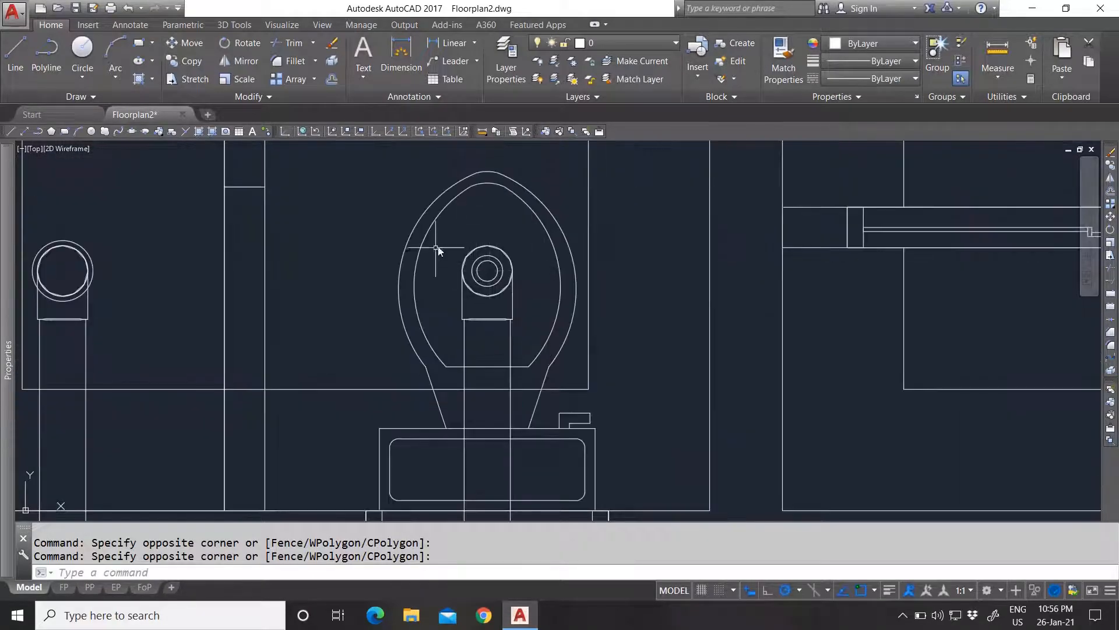
click(449, 236)
click(548, 373)
click(519, 345)
click(452, 340)
Add the shower's drain, vertical pipe and junction in the lower bathroom to the selection.
scroll(536, 329, down, 3)
scroll(444, 351, up, 1)
click(369, 255)
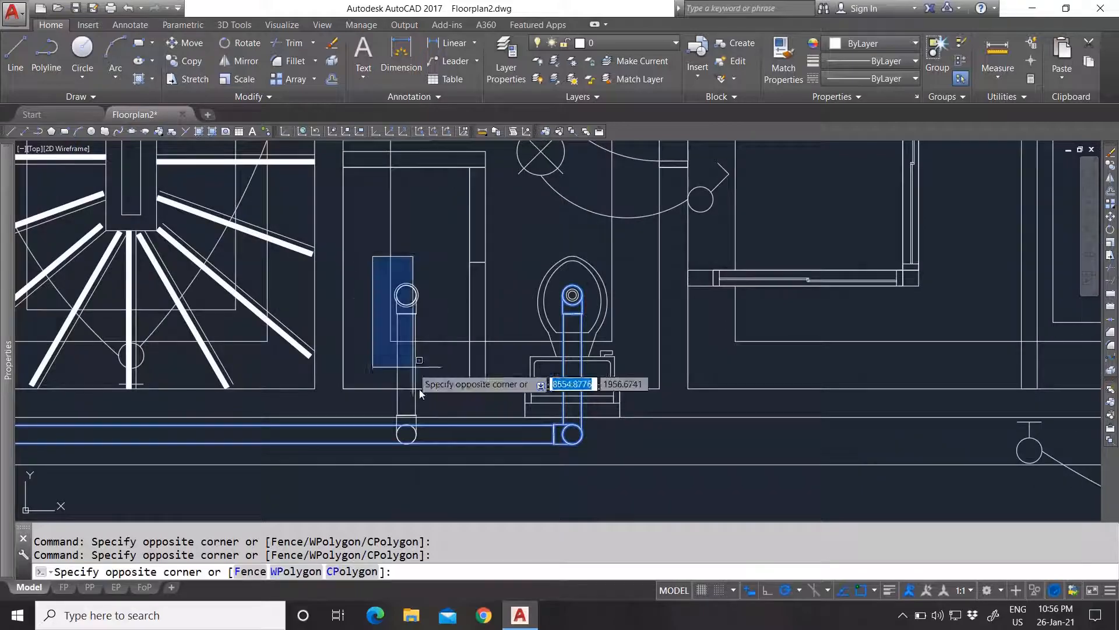
click(430, 449)
scroll(385, 294, up, 4)
scroll(457, 305, down, 5)
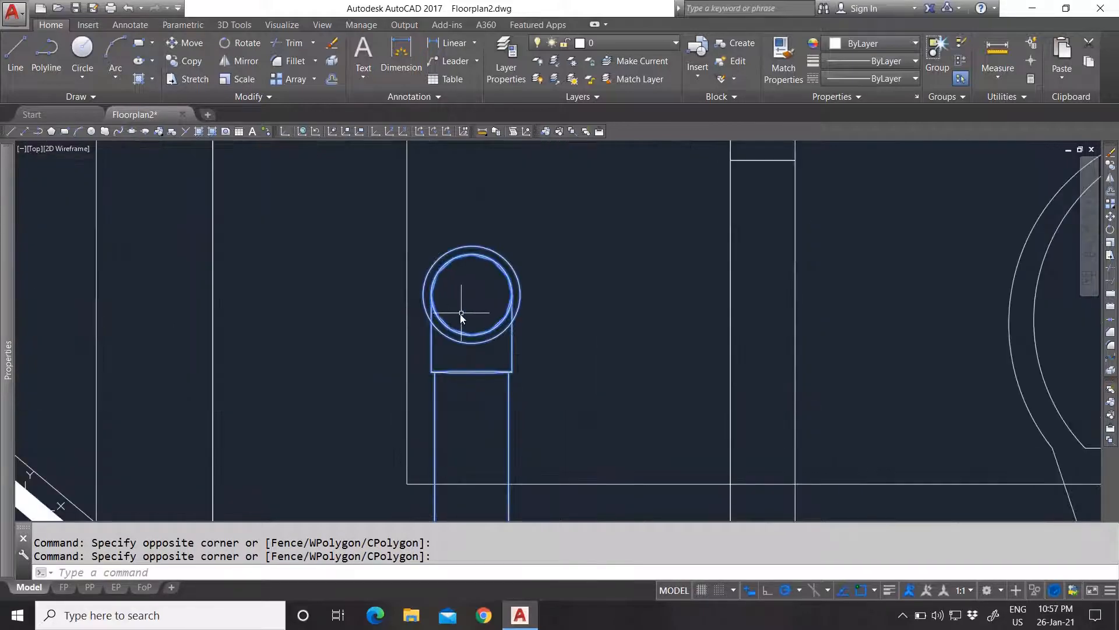
scroll(478, 370, up, 3)
scroll(448, 408, down, 5)
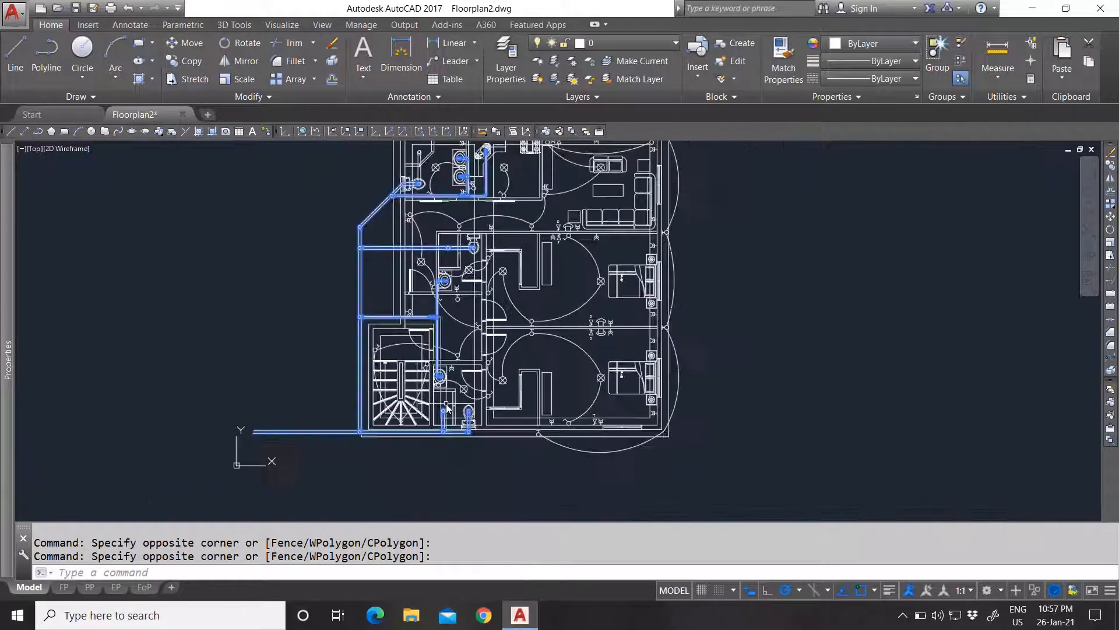
Add the shower drain and the vertical pipe running to the toilet in the upper bathroom to the selection.
scroll(460, 359, up, 4)
scroll(488, 245, down, 3)
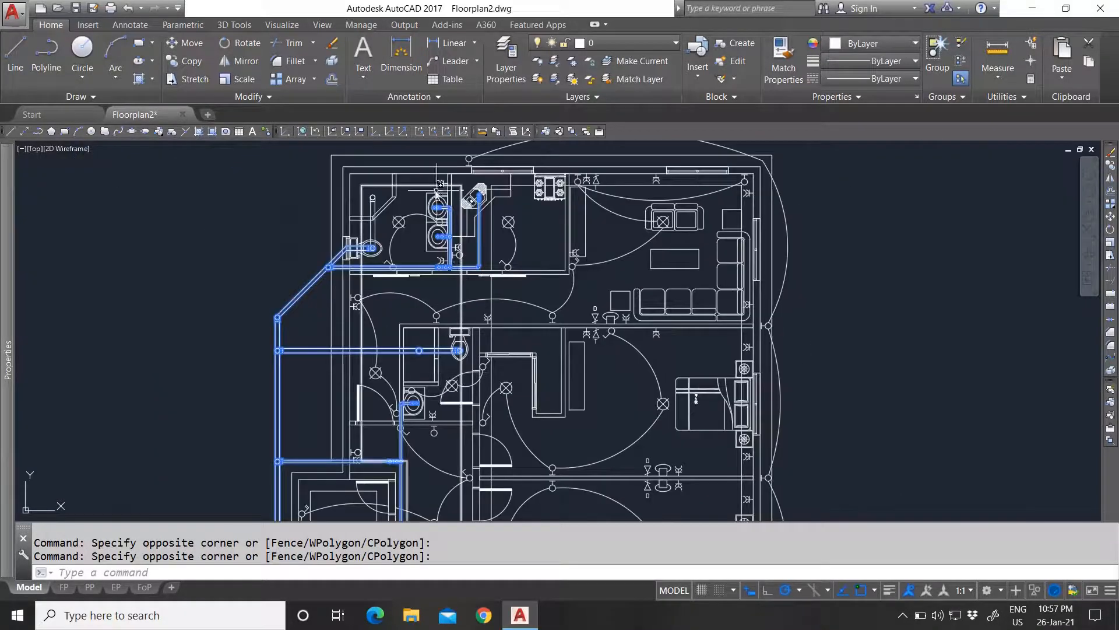
scroll(486, 240, down, 3)
scroll(402, 181, up, 7)
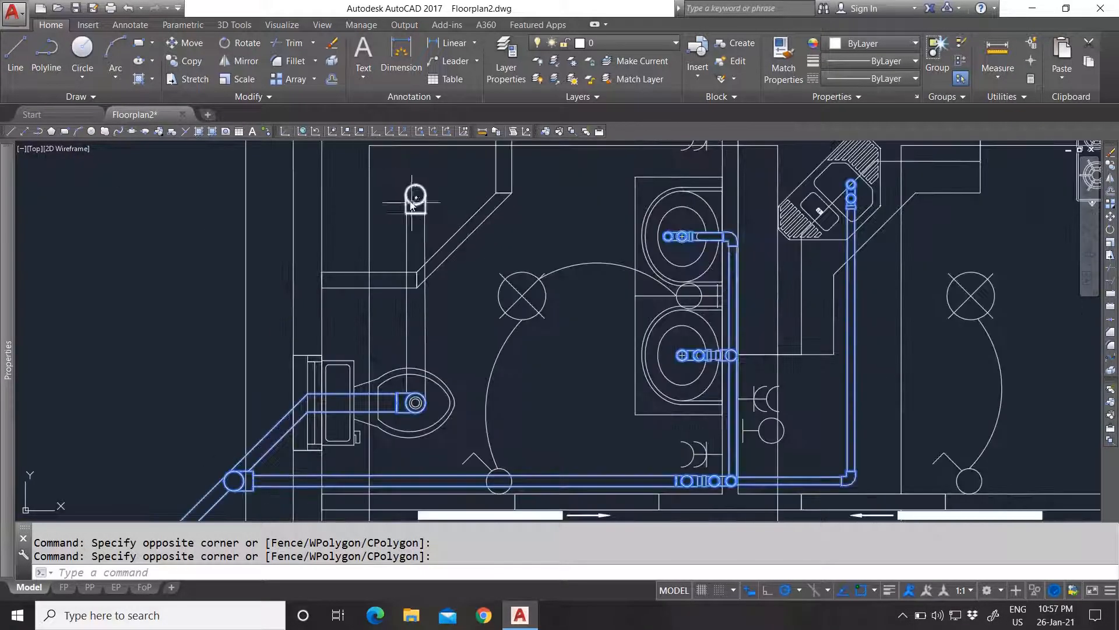
click(401, 173)
click(433, 418)
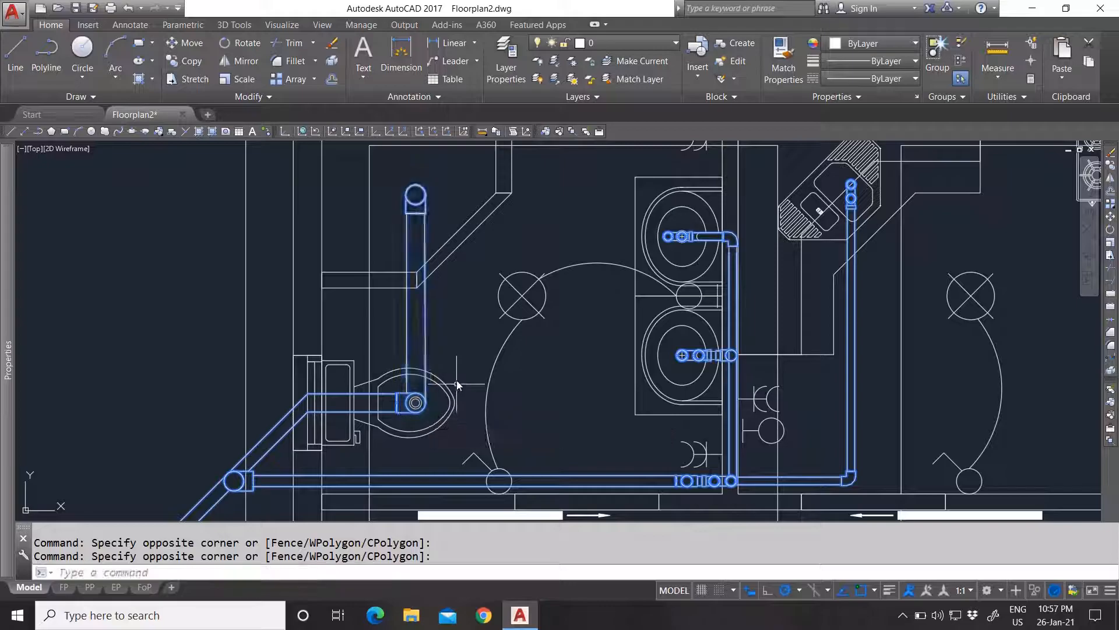
Assign all the selected pipes and fittings to the Plumbing layer.
scroll(446, 295, down, 6)
scroll(447, 303, down, 2)
scroll(458, 394, up, 1)
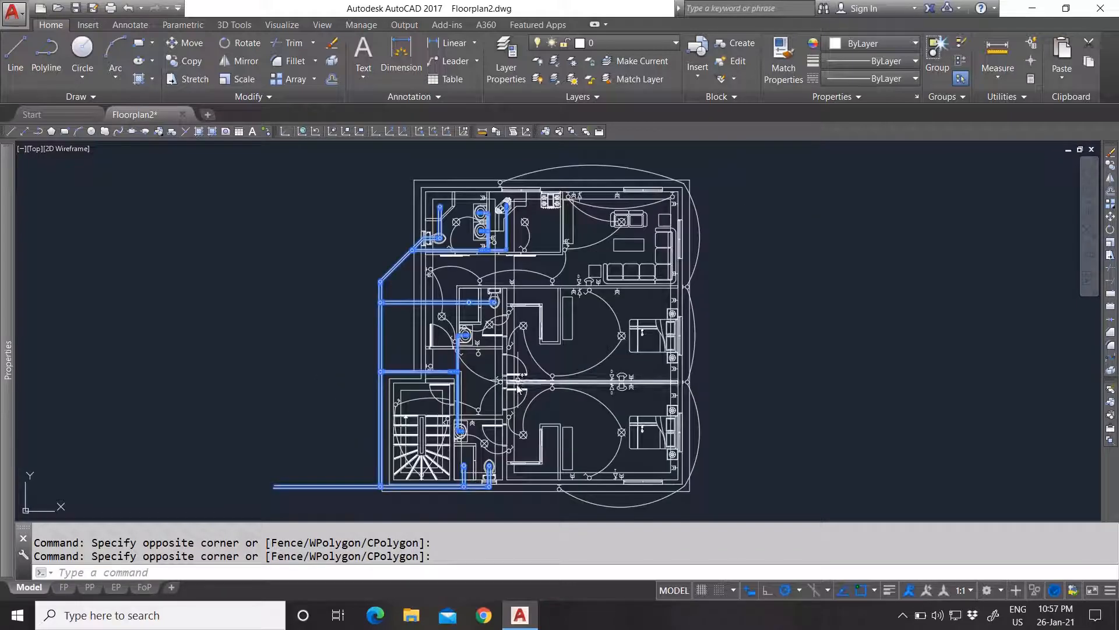
scroll(506, 204, up, 7)
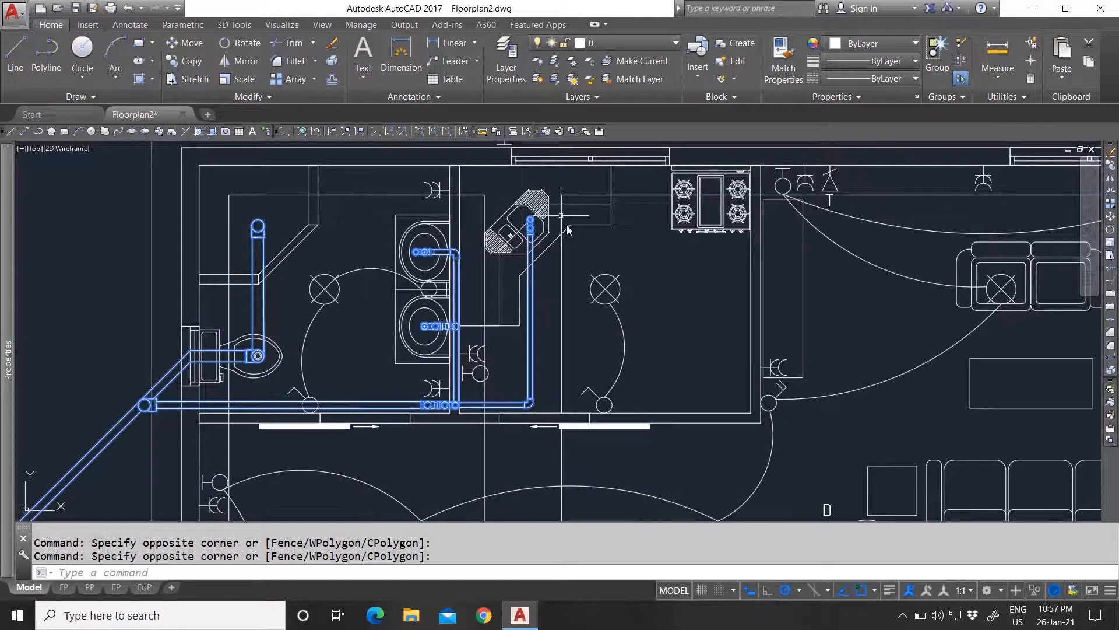
click(606, 45)
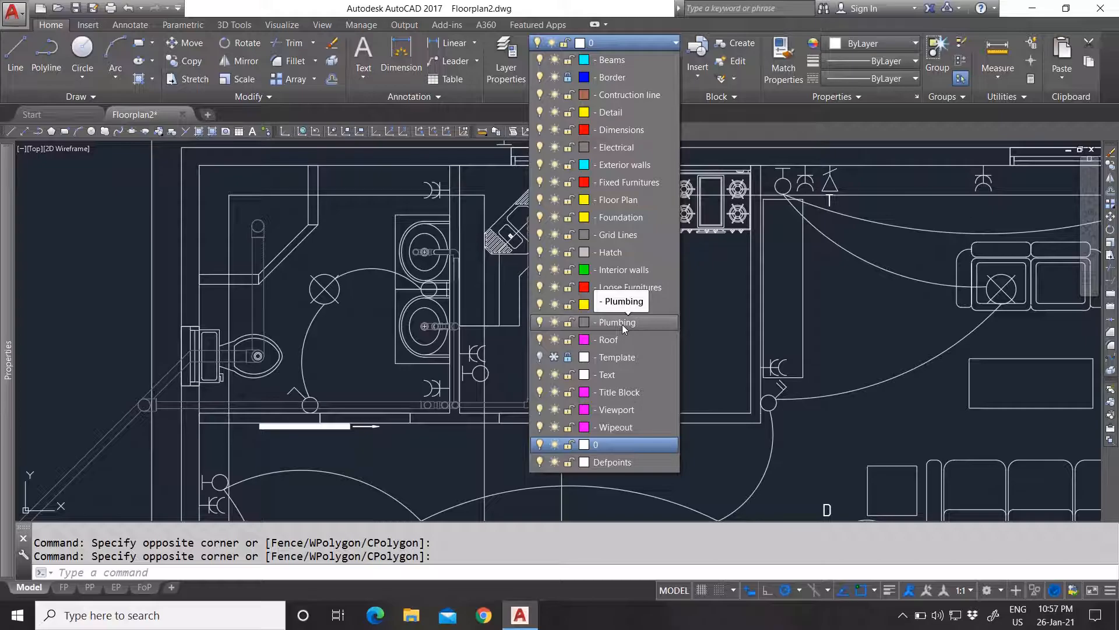
click(622, 324)
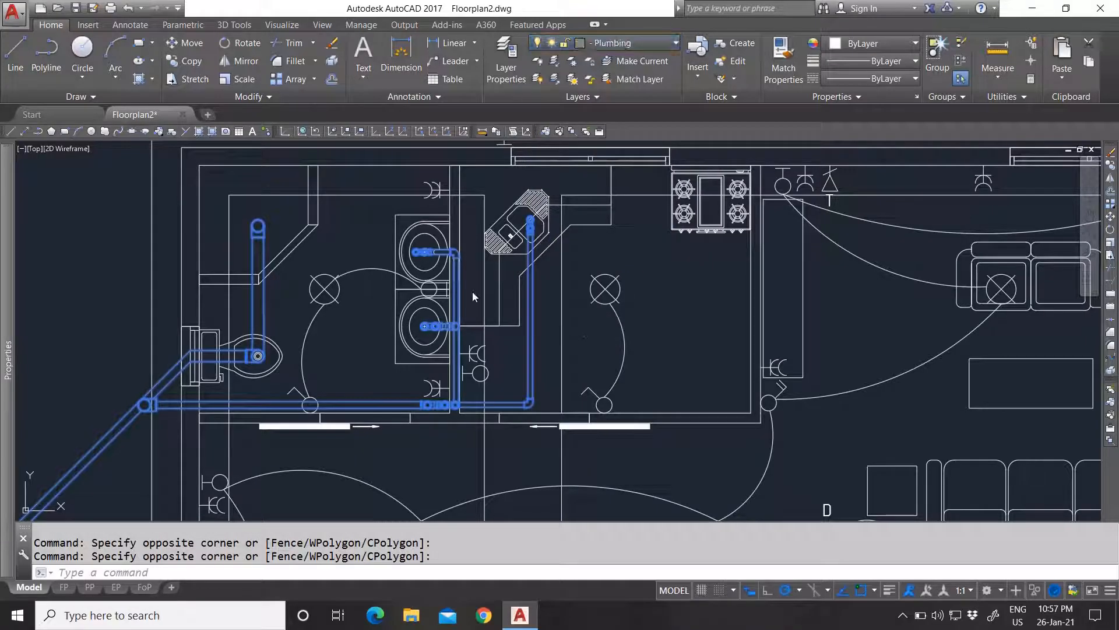
Freeze the Plumbing layer to hide the pipes and fittings.
scroll(438, 251, down, 5)
scroll(440, 267, up, 5)
scroll(440, 268, down, 5)
scroll(409, 266, up, 4)
scroll(408, 265, up, 3)
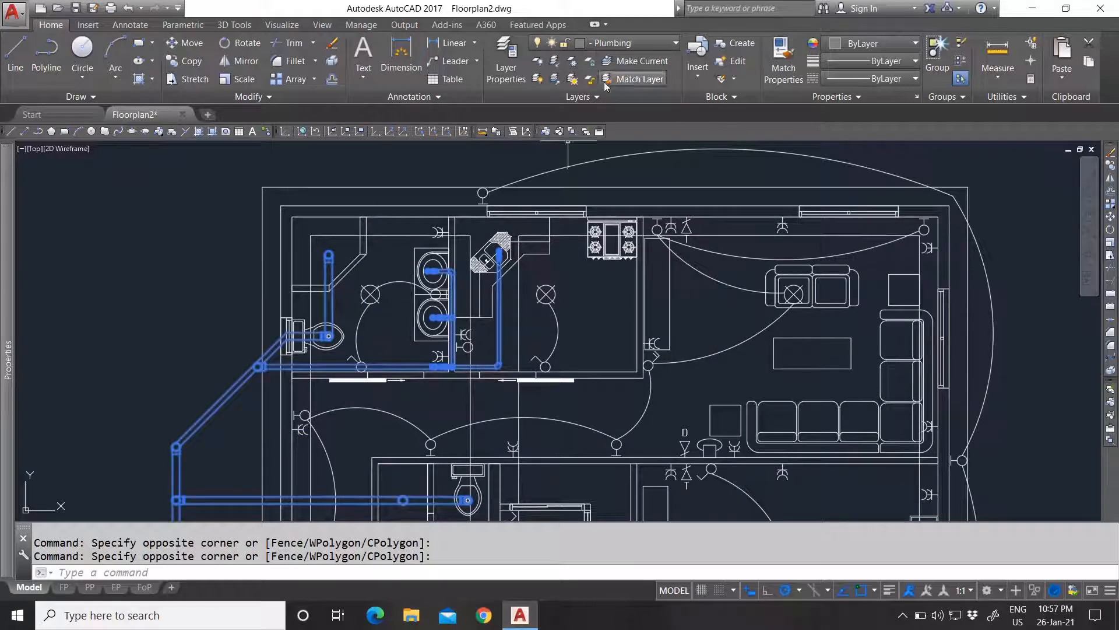
click(586, 46)
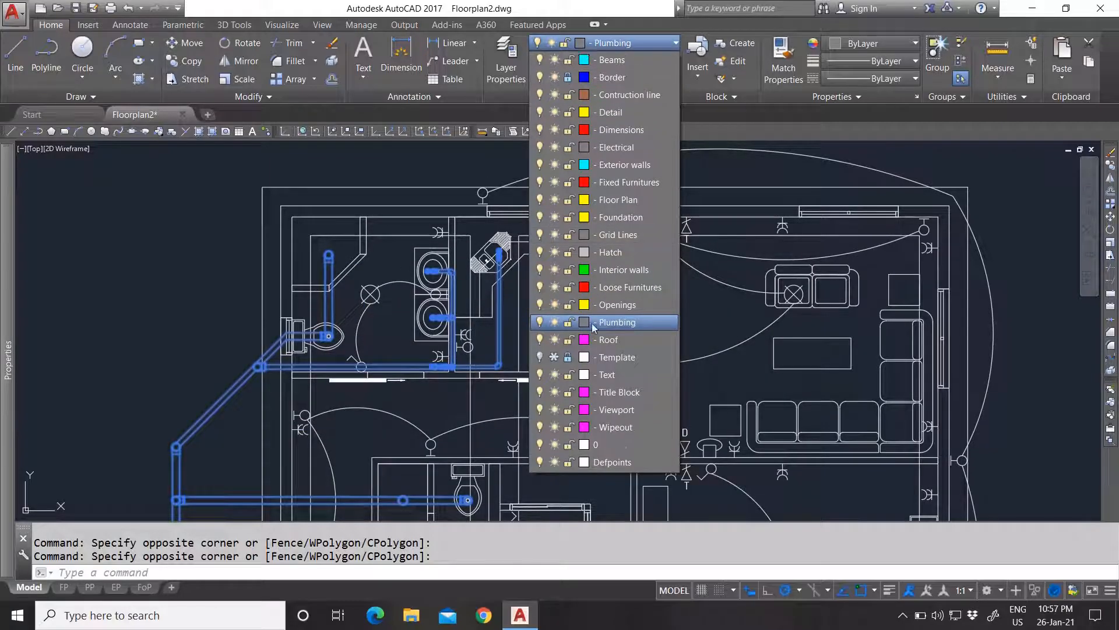
click(555, 324)
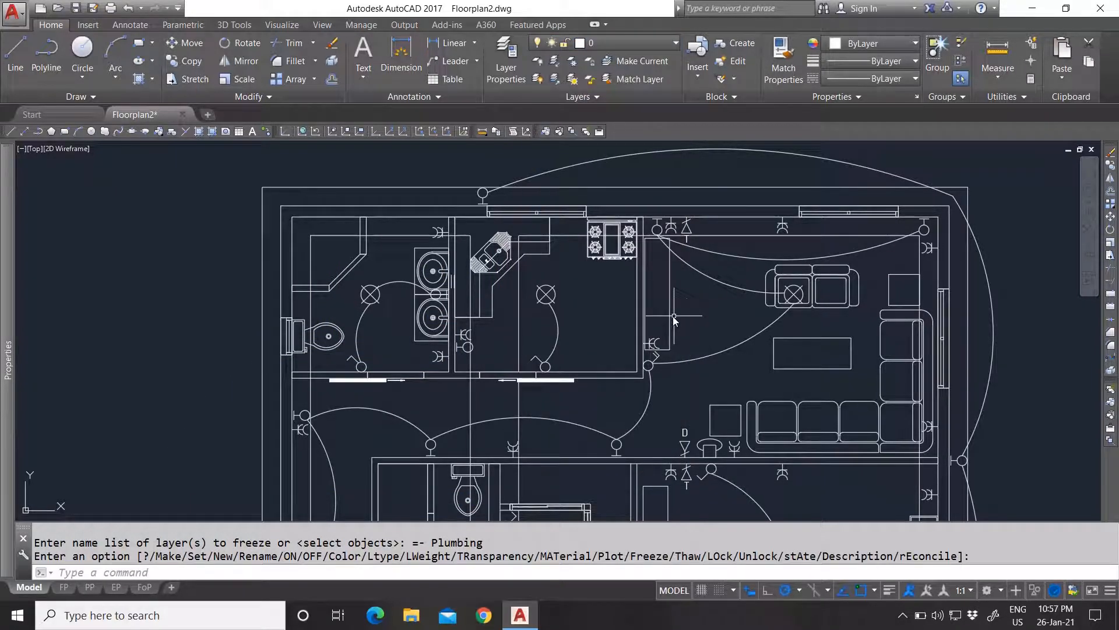
scroll(541, 263, up, 5)
scroll(503, 315, down, 5)
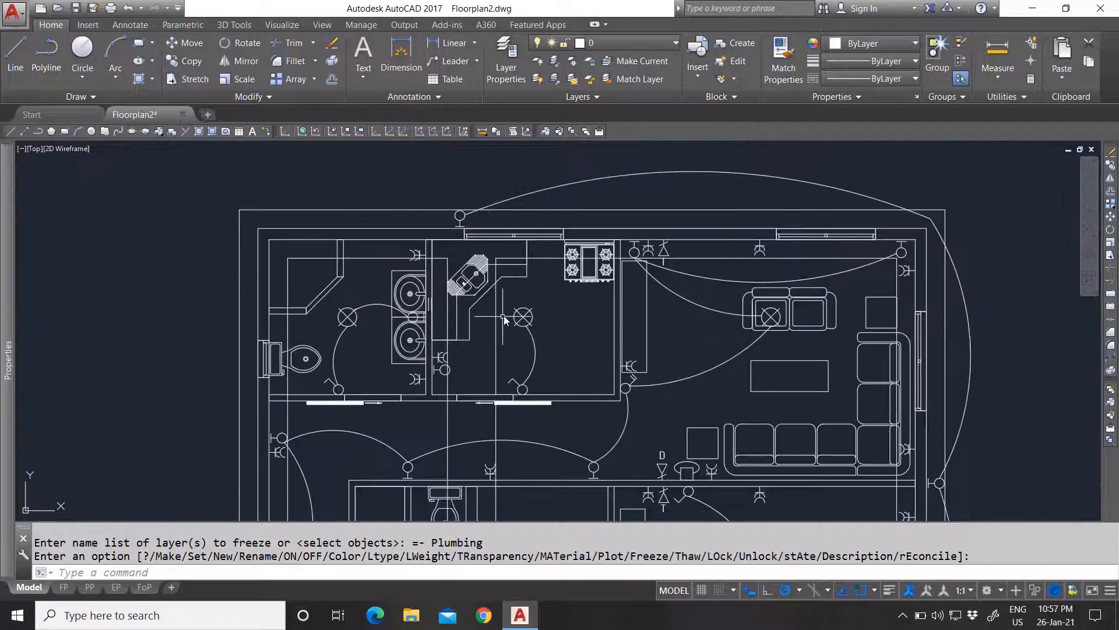
scroll(468, 303, up, 4)
click(529, 352)
click(486, 281)
scroll(470, 254, down, 2)
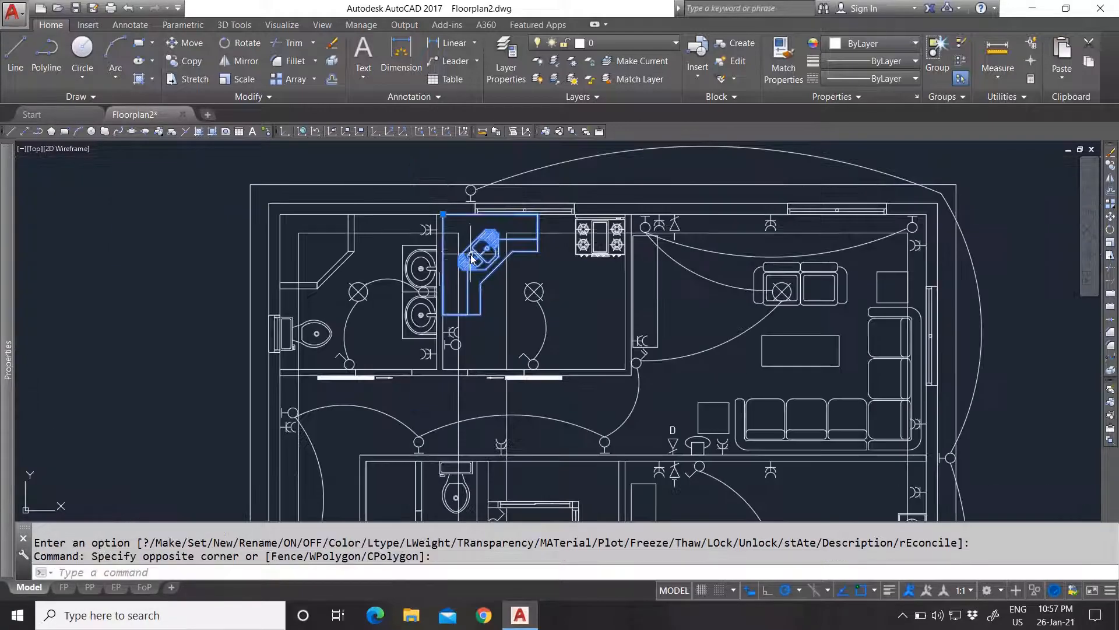
scroll(574, 257, up, 4)
click(608, 283)
click(575, 243)
key(Escape)
Select the kitchen counter with its sink and the upper bathroom's toilet.
click(391, 315)
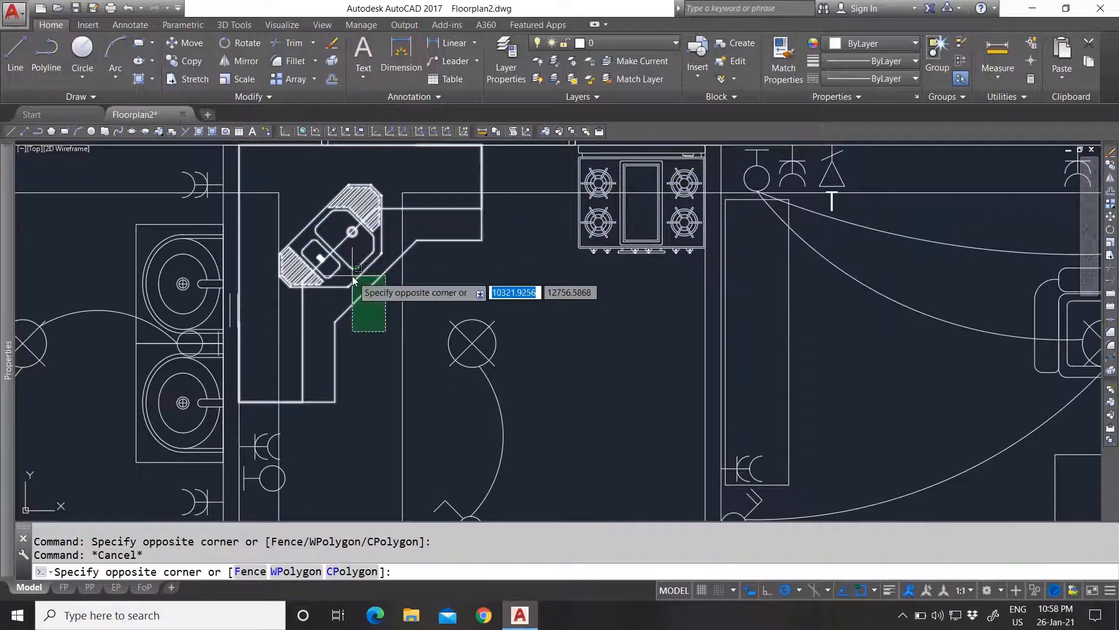
click(350, 350)
scroll(358, 309, down, 5)
scroll(271, 289, up, 3)
click(304, 277)
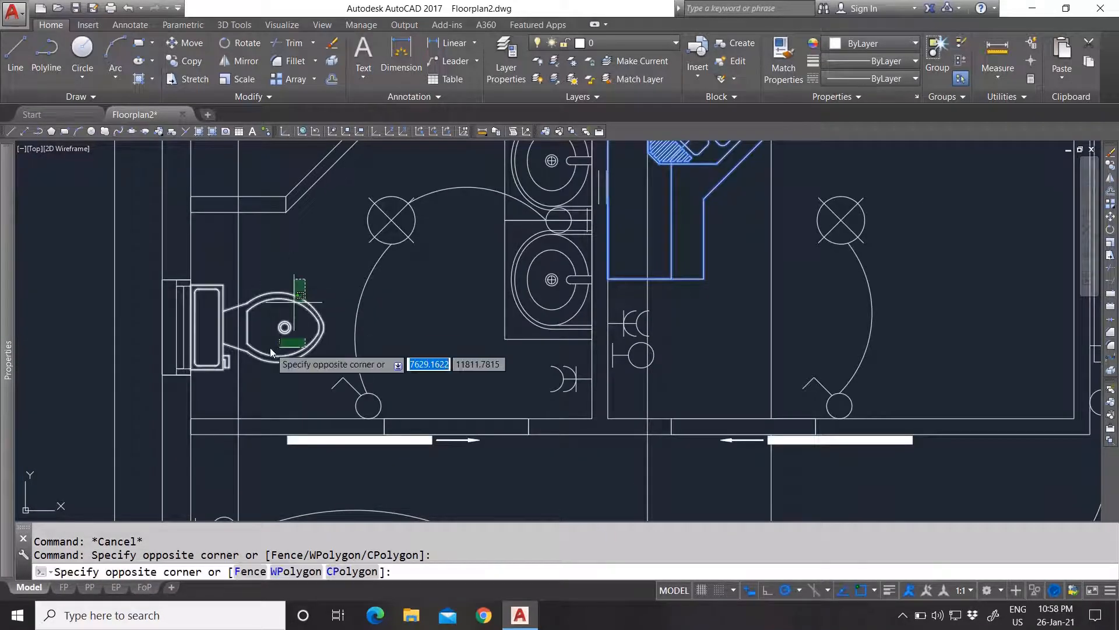
click(272, 349)
Add the upper bathroom's two washbasins and their countertops to the selection.
scroll(364, 323, down, 2)
scroll(423, 256, up, 2)
click(425, 241)
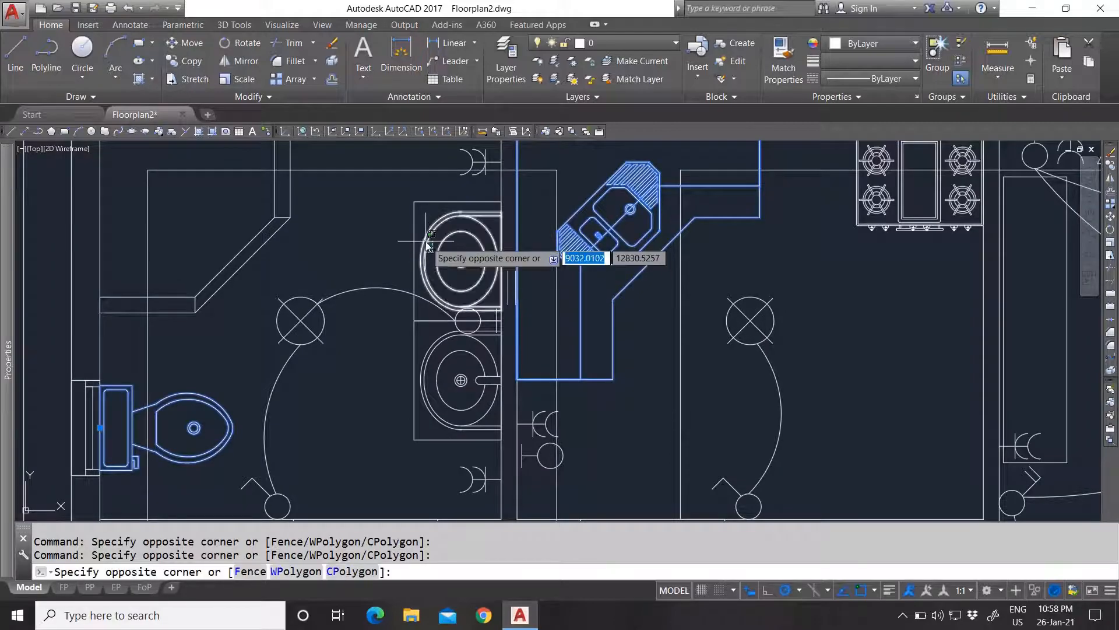
click(425, 254)
click(419, 229)
click(414, 227)
click(432, 375)
click(409, 352)
Add the middle bathroom's washbasin, its countertop and the toilet to the selection.
scroll(410, 353, down, 5)
scroll(416, 375, up, 6)
click(498, 342)
click(394, 331)
scroll(394, 328, down, 6)
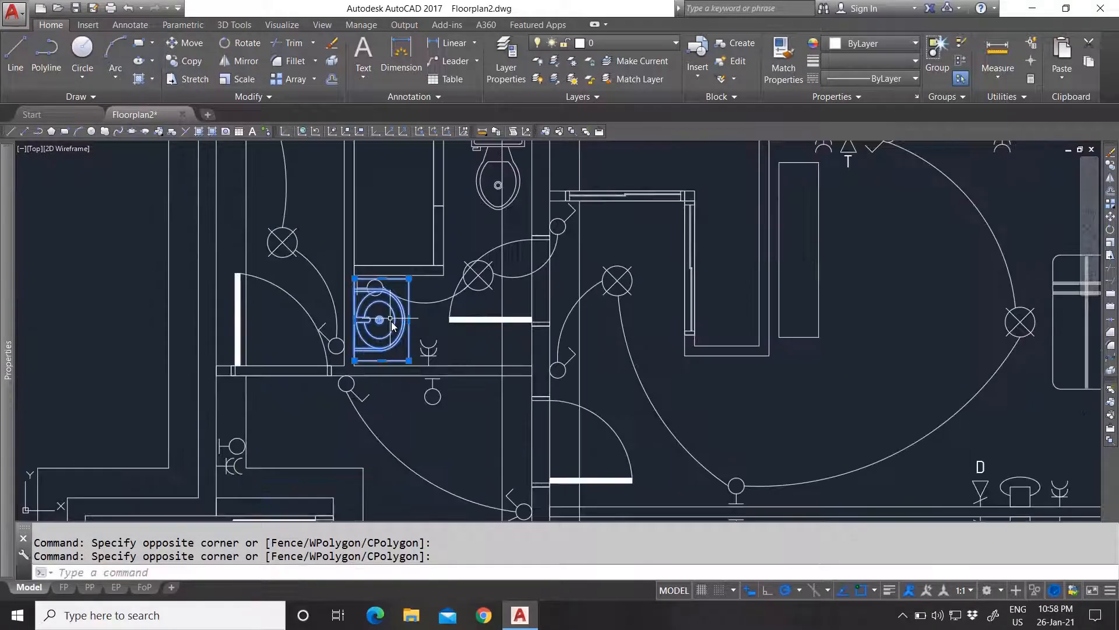
scroll(435, 298, up, 2)
scroll(440, 286, up, 3)
click(451, 259)
click(408, 228)
Add the lower bathroom's toilet and its washbasin with countertop to the selection.
scroll(437, 280, down, 2)
scroll(477, 268, down, 4)
scroll(501, 415, up, 6)
click(506, 421)
click(474, 387)
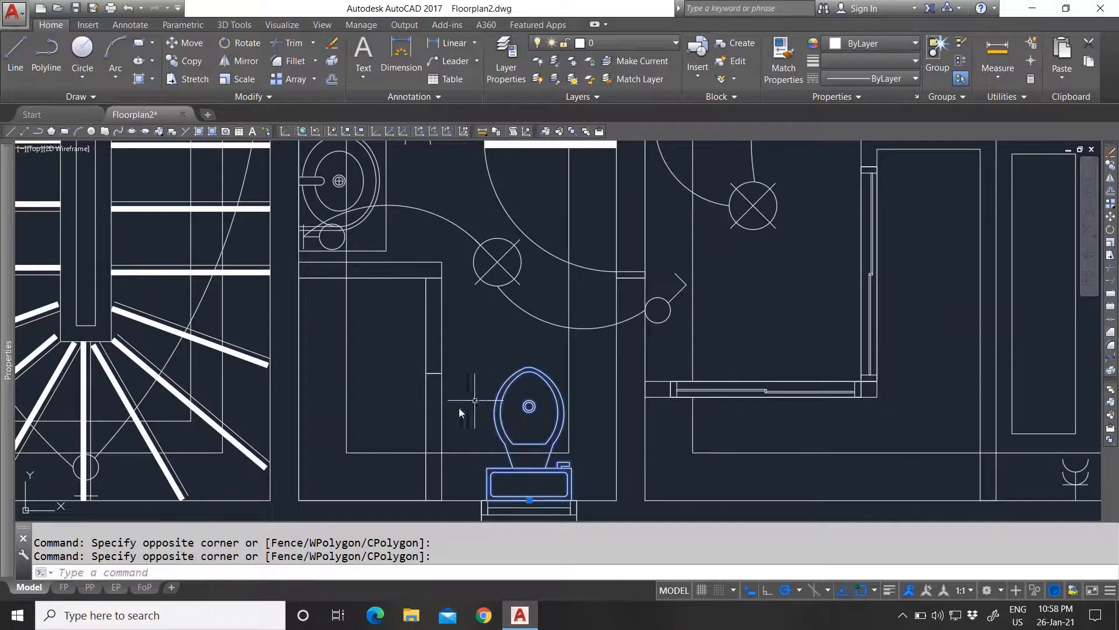
click(457, 408)
click(399, 267)
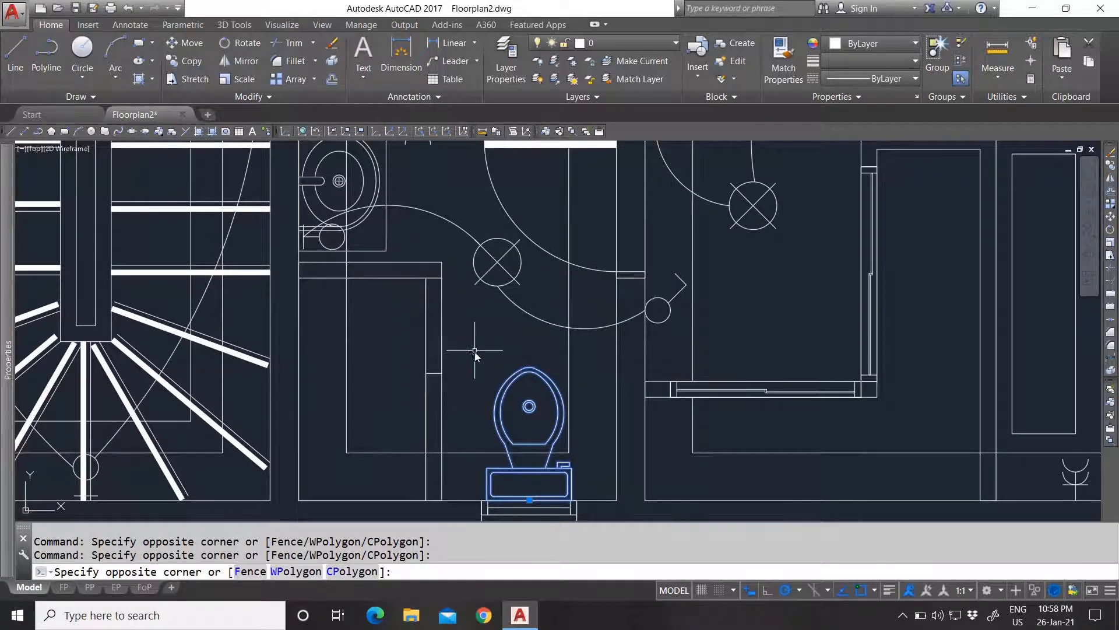
scroll(475, 344, down, 4)
scroll(444, 292, up, 5)
click(408, 315)
click(356, 319)
scroll(356, 320, down, 4)
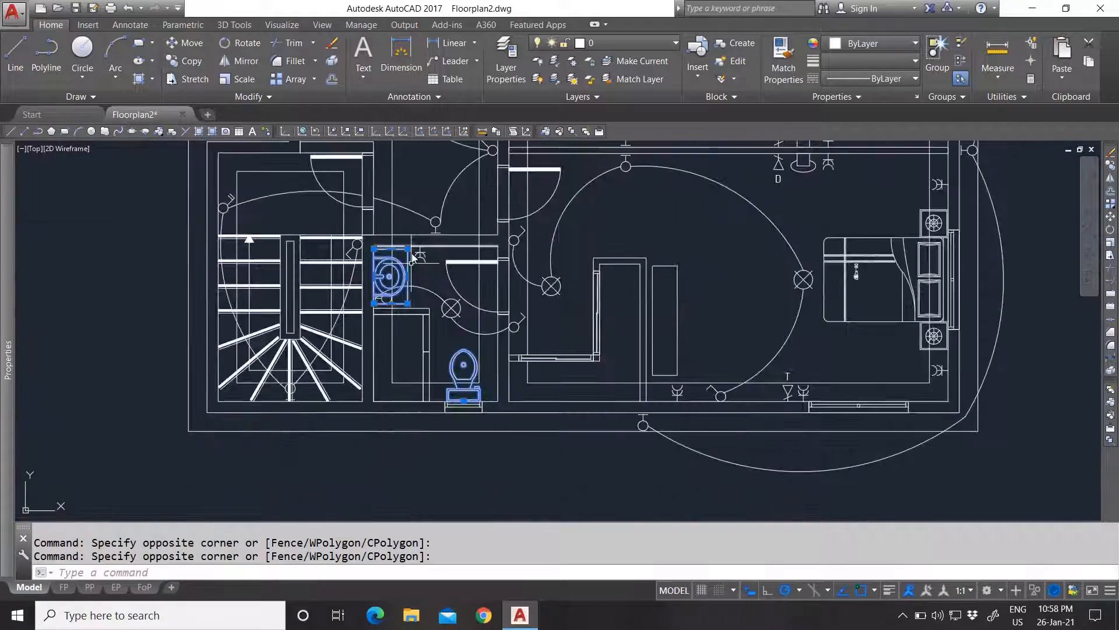
Add the lower bathroom's shower enclosure lines to the selection.
scroll(420, 326, up, 5)
click(484, 432)
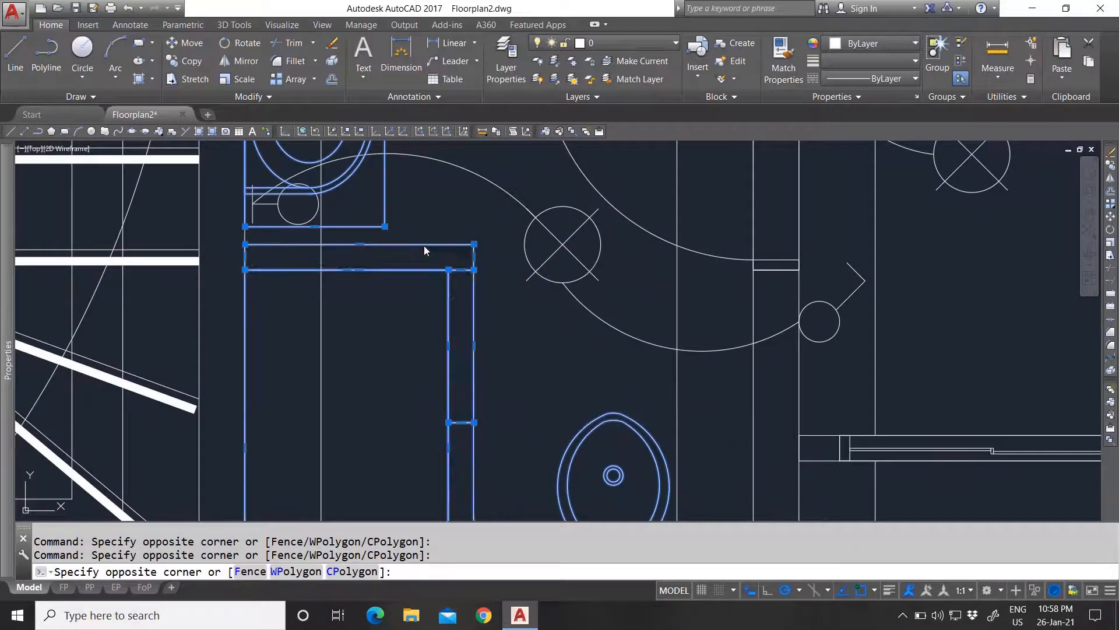
click(425, 246)
scroll(429, 390, down, 4)
scroll(446, 398, up, 3)
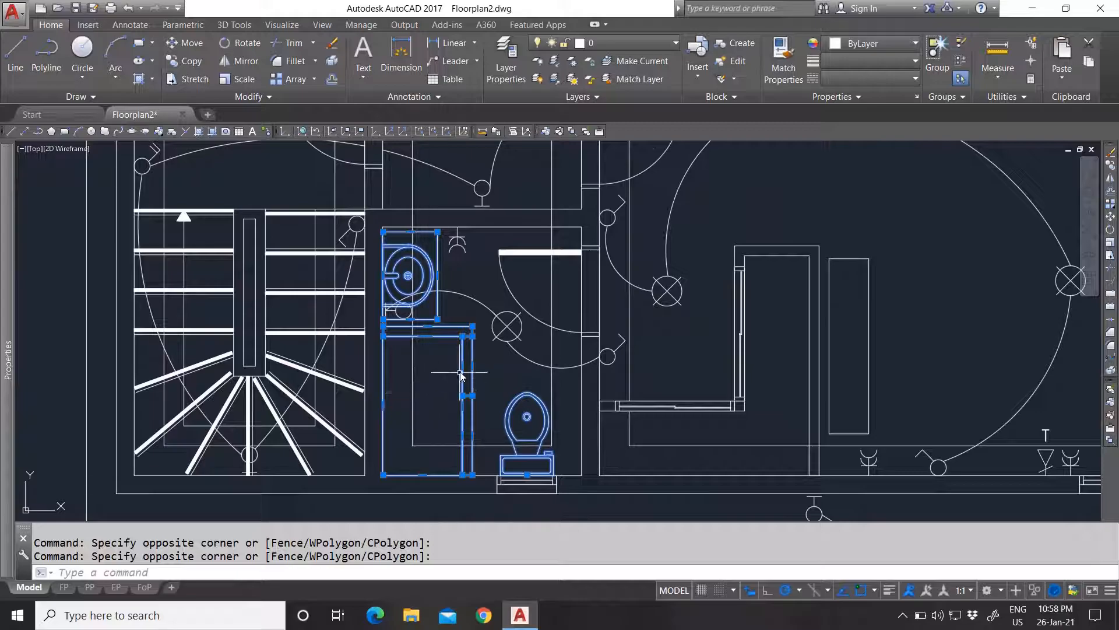
Add the middle bathroom's shower enclosure lines to the selection.
scroll(408, 379, down, 4)
scroll(432, 172, up, 5)
scroll(477, 187, up, 5)
scroll(458, 294, down, 5)
scroll(463, 297, up, 5)
click(462, 337)
click(392, 250)
scroll(452, 295, down, 5)
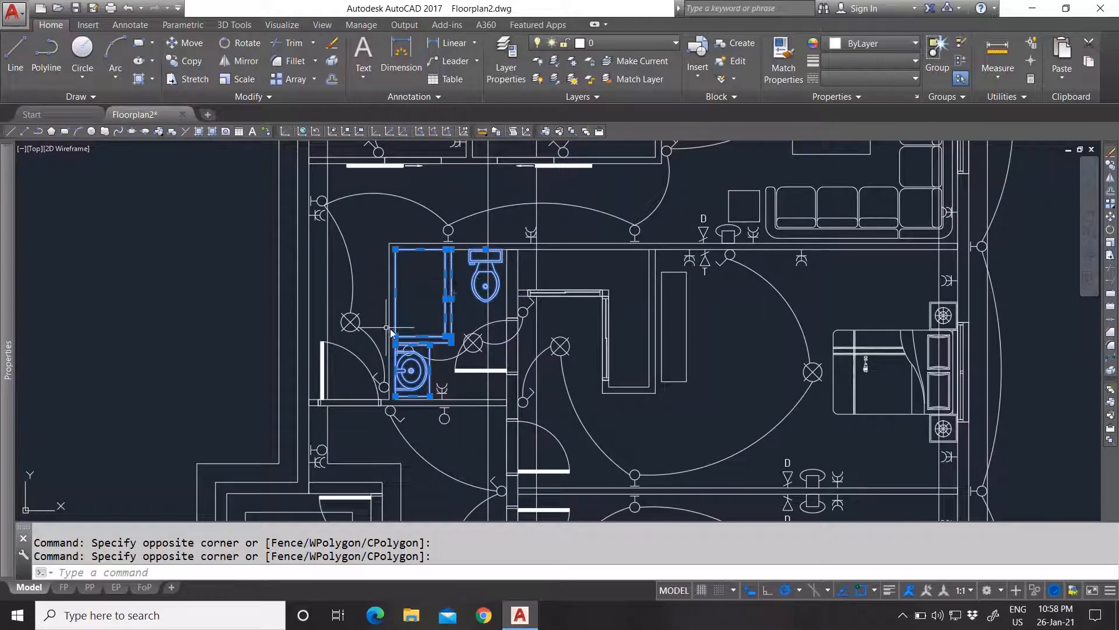
Add the angled shower partition in the upper bathroom to the selection.
scroll(446, 343, down, 4)
scroll(450, 340, up, 7)
click(450, 258)
click(400, 204)
click(356, 328)
click(330, 280)
Check across the whole floor plan which fixed fixtures are included in the selection.
scroll(379, 248, down, 2)
scroll(378, 252, down, 4)
scroll(496, 420, up, 5)
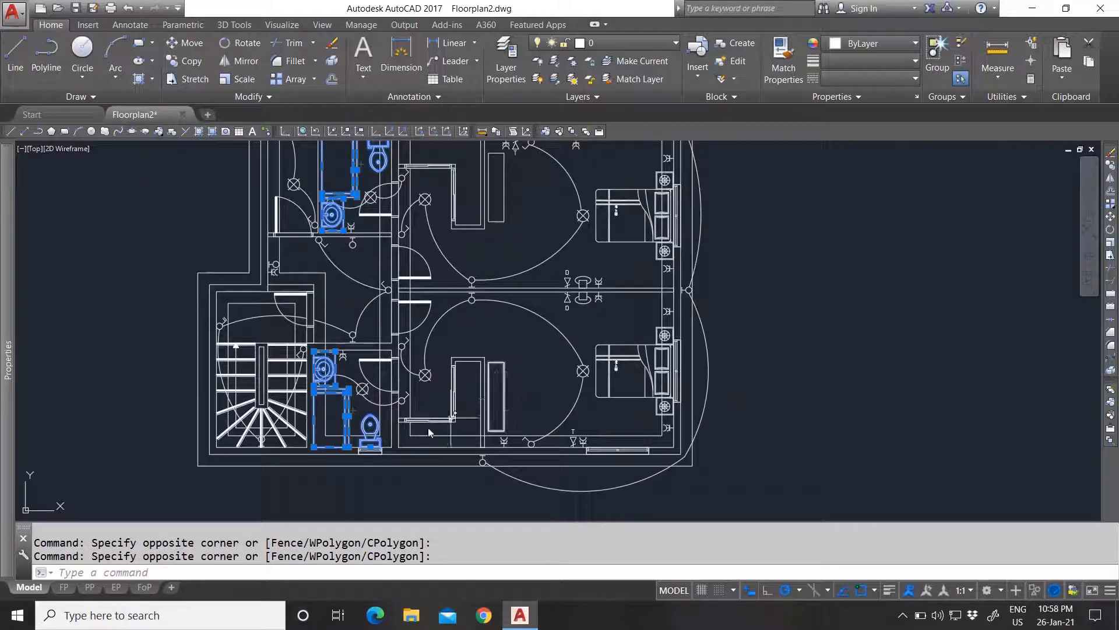
scroll(393, 446, up, 4)
scroll(456, 417, down, 7)
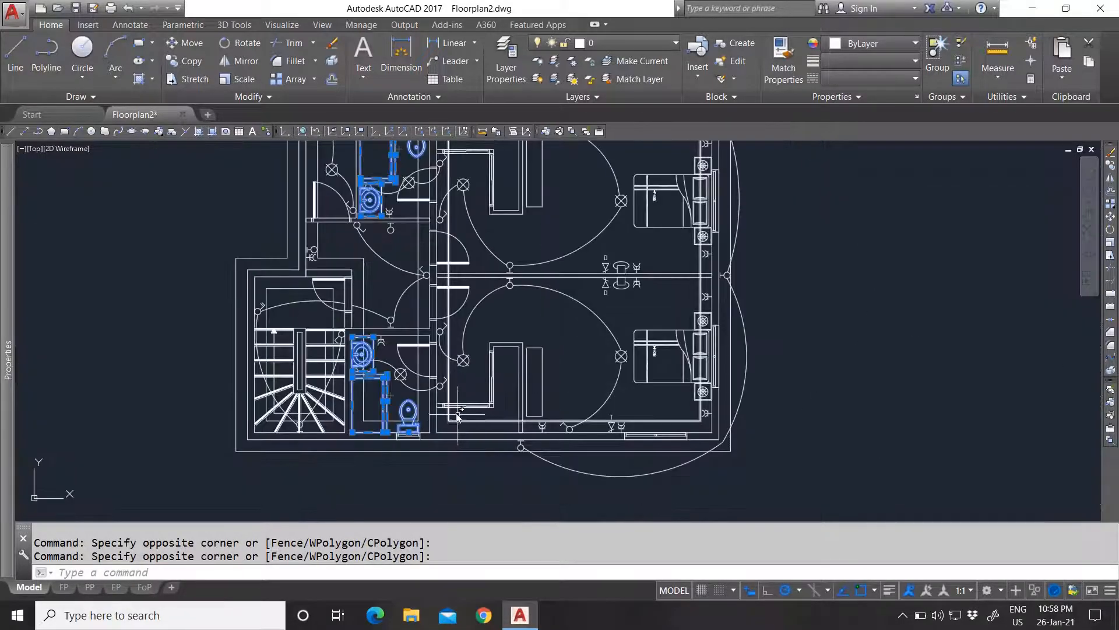
scroll(438, 268, up, 3)
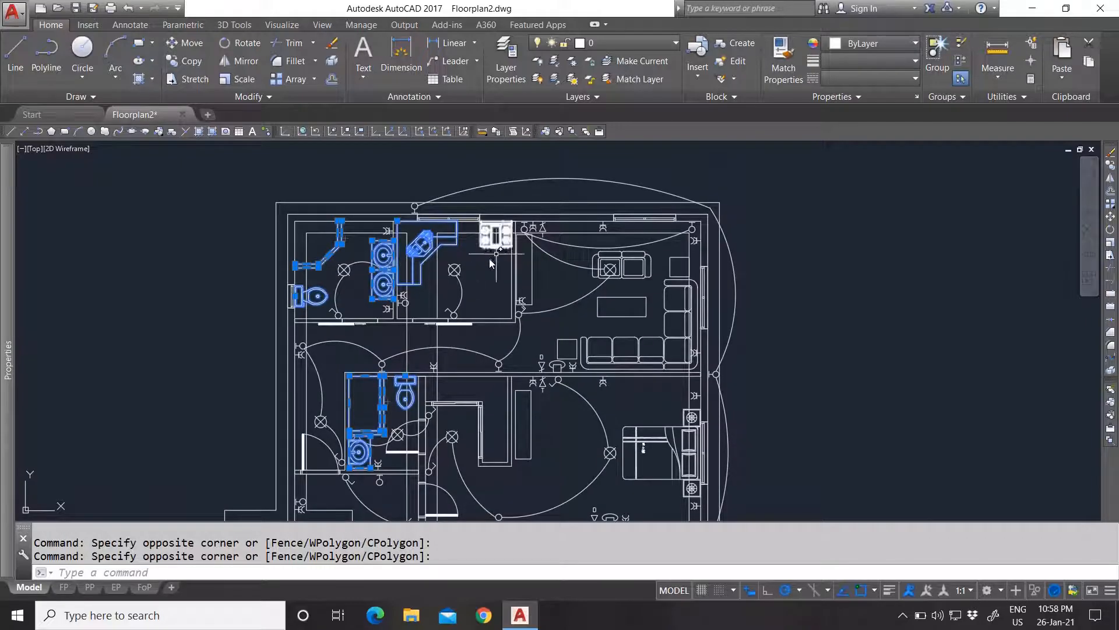
scroll(497, 257, down, 2)
scroll(401, 362, up, 4)
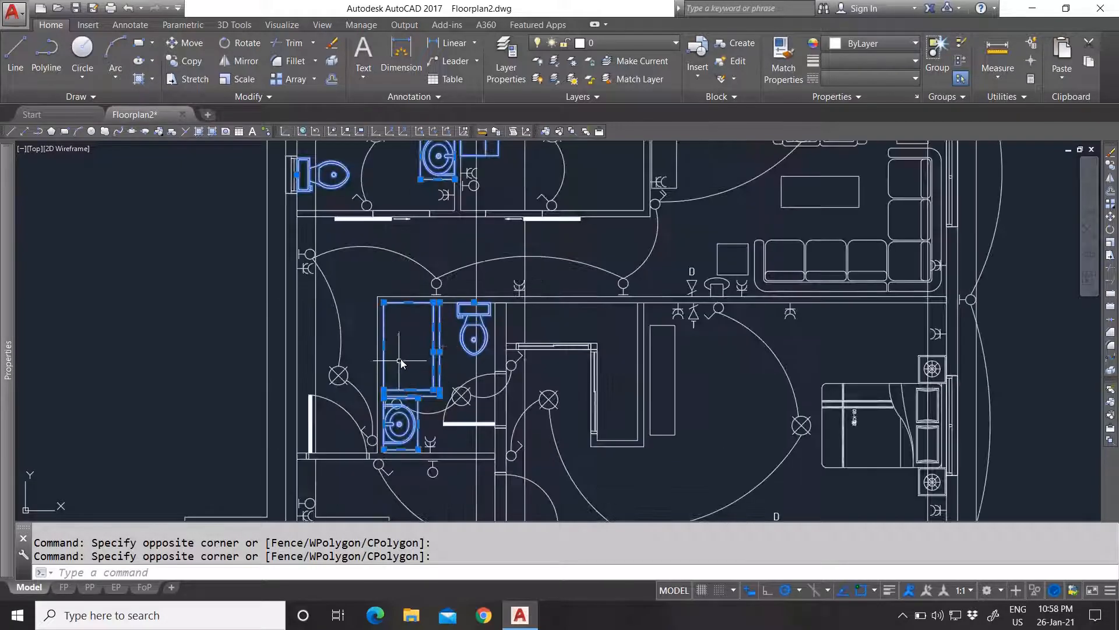
Assign the selected sanitary fixtures, kitchen counter and shower enclosures to the Fixed Furnitures layer and clear the selection.
click(618, 43)
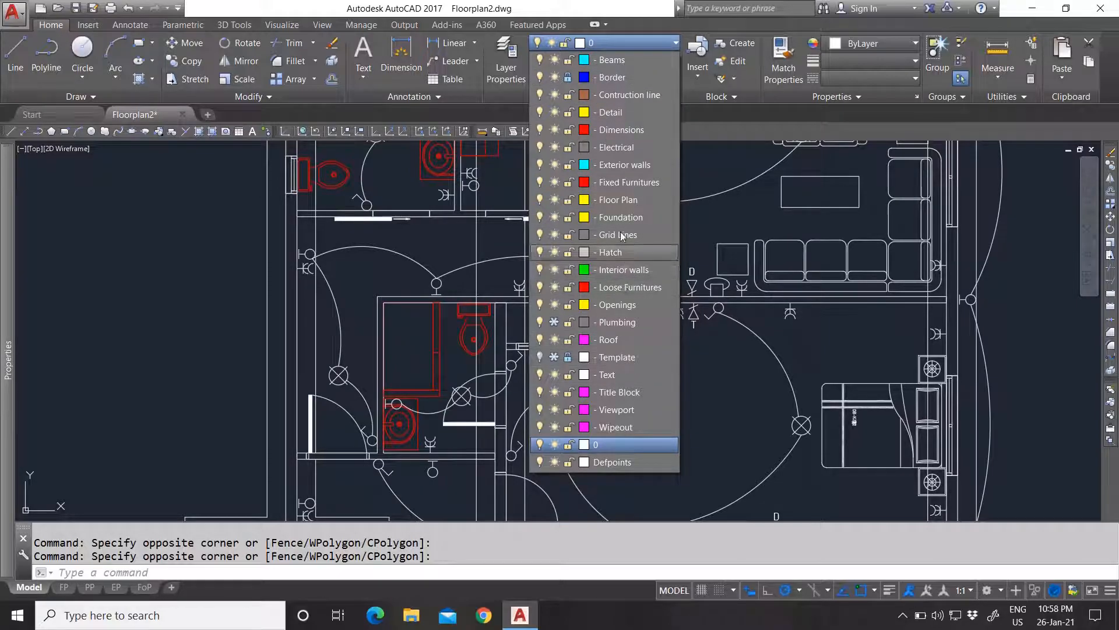
click(620, 184)
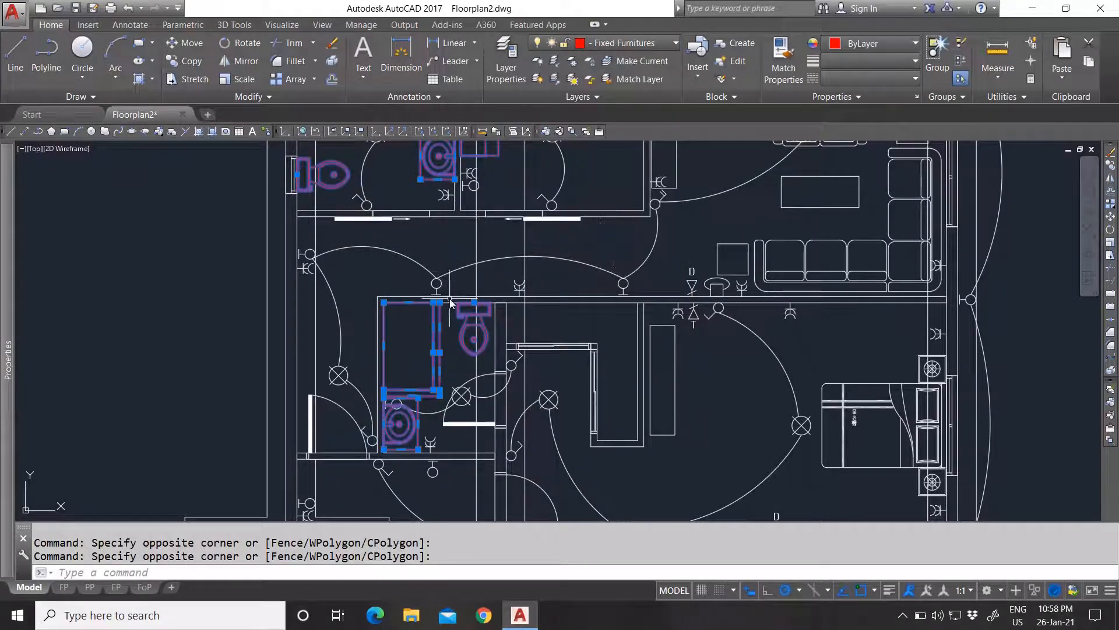
scroll(450, 303, down, 5)
scroll(448, 276, up, 6)
key(Escape)
scroll(499, 268, down, 2)
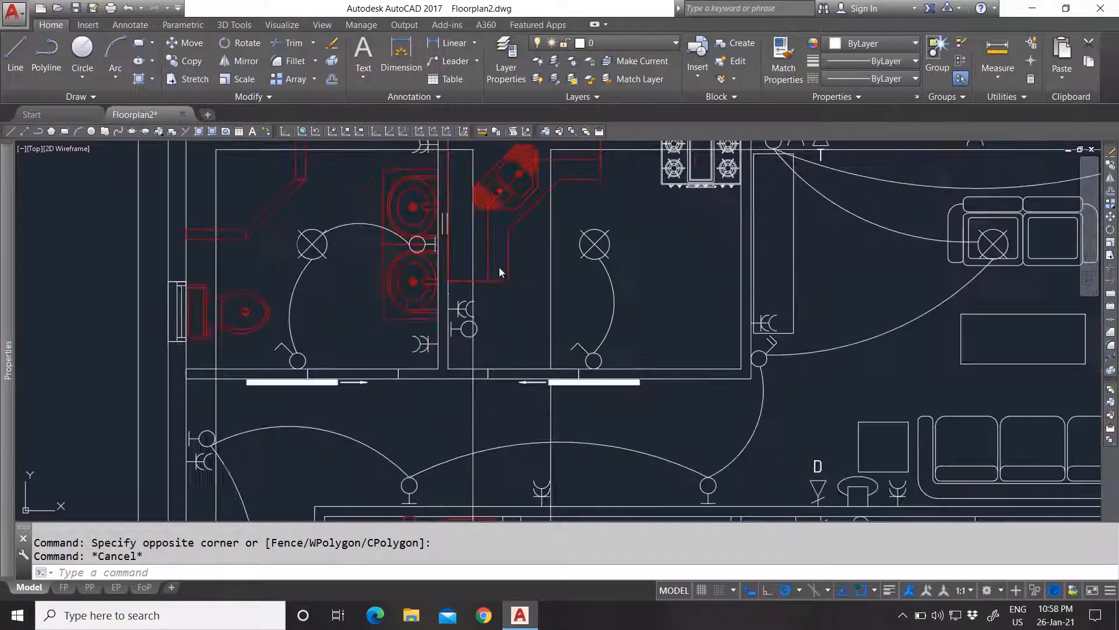
Check the bathroom fixtures and kitchen counter across the floor plan for their Fixed Furnitures layer assignment.
scroll(498, 269, up, 4)
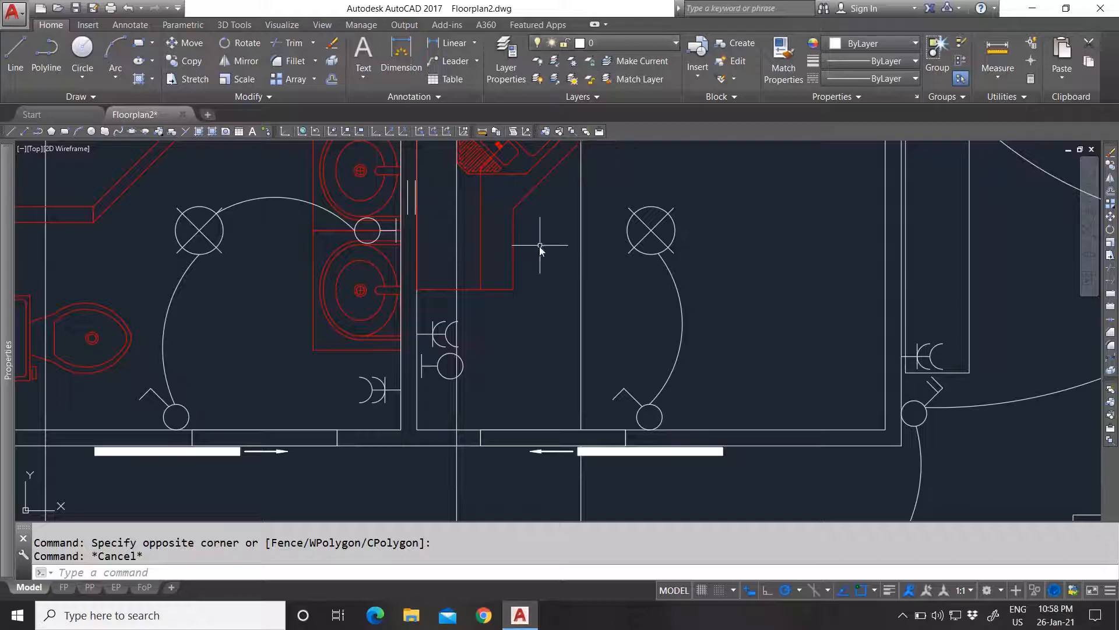
scroll(540, 246, down, 3)
scroll(544, 246, up, 2)
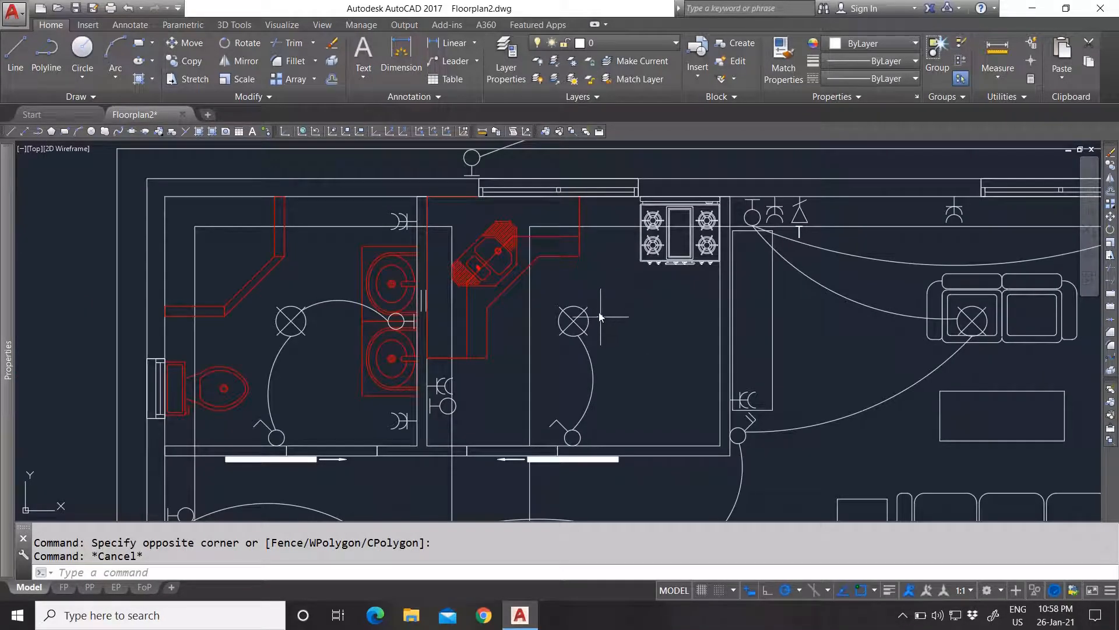
scroll(601, 317, down, 3)
scroll(490, 302, up, 2)
scroll(491, 308, up, 1)
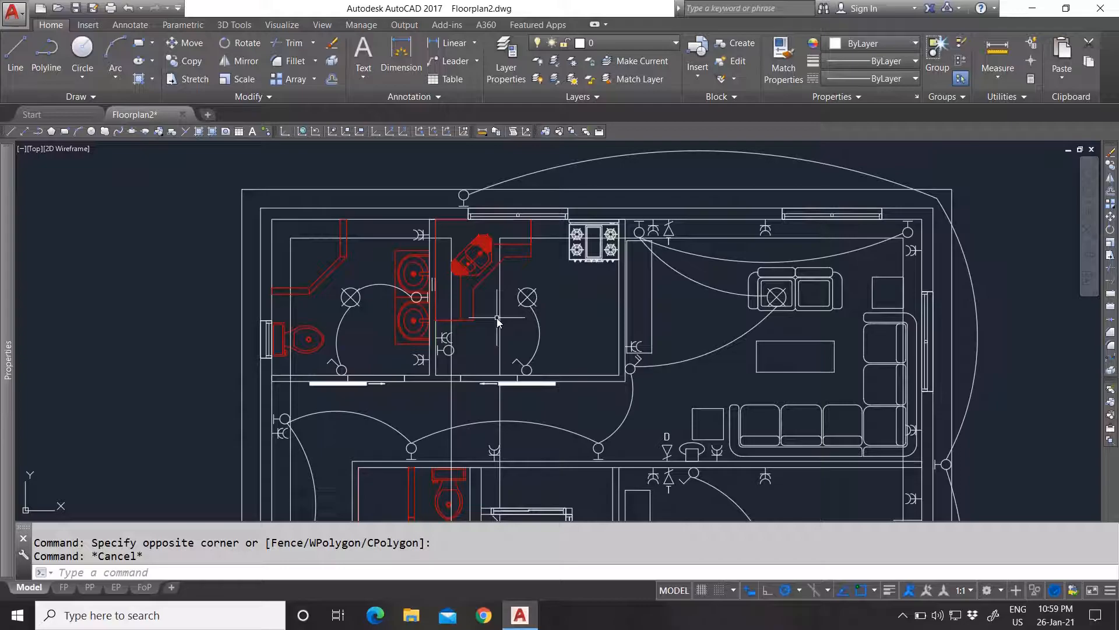
scroll(492, 310, down, 3)
scroll(468, 382, up, 2)
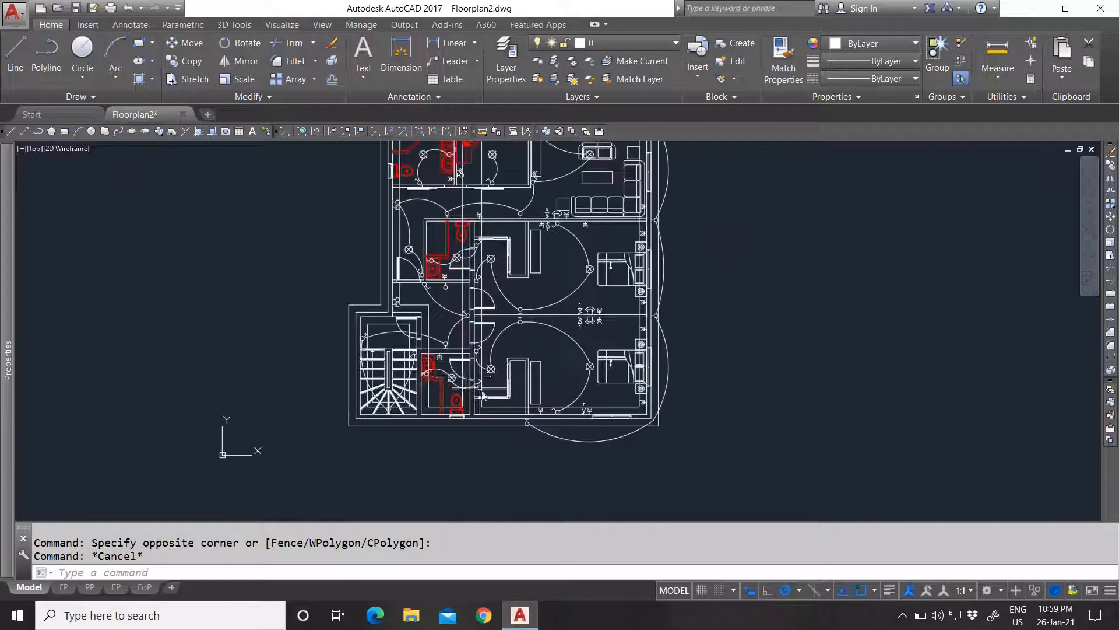
scroll(468, 383, up, 4)
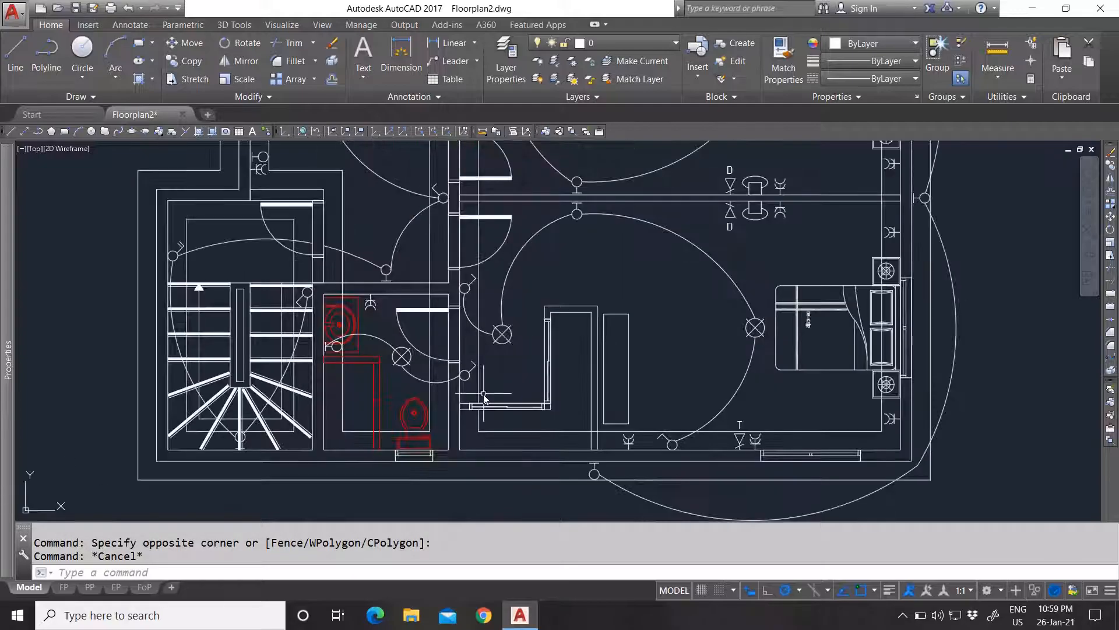
click(380, 396)
scroll(380, 396, up, 4)
scroll(432, 385, down, 4)
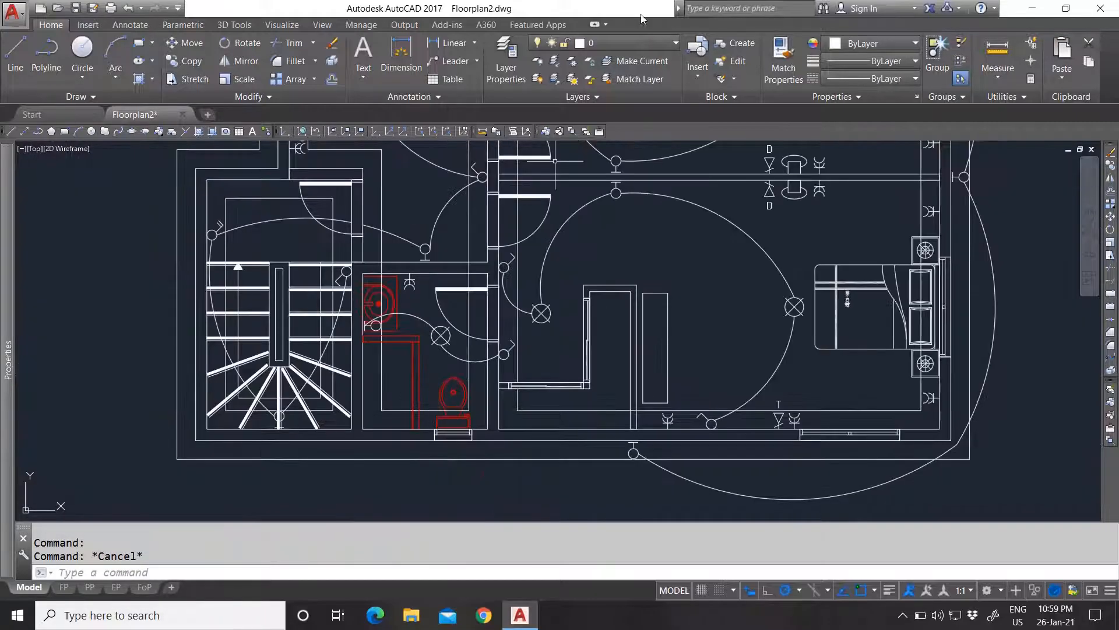
Freeze the Fixed Furnitures layer.
click(618, 42)
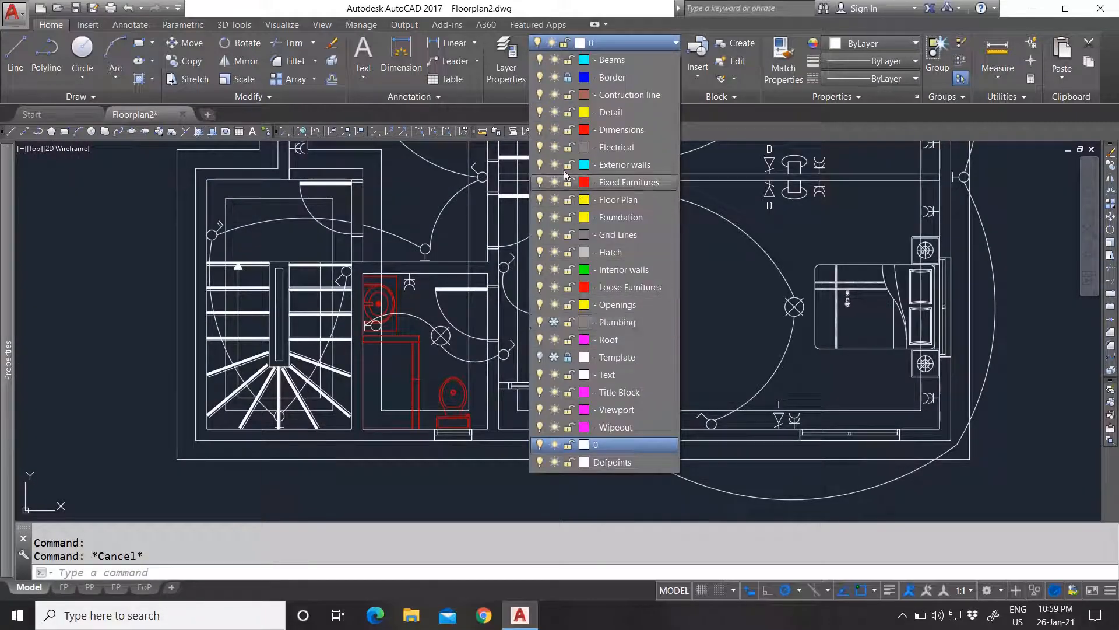
click(554, 183)
click(683, 303)
scroll(501, 398, down, 5)
scroll(501, 398, down, 2)
scroll(391, 301, up, 8)
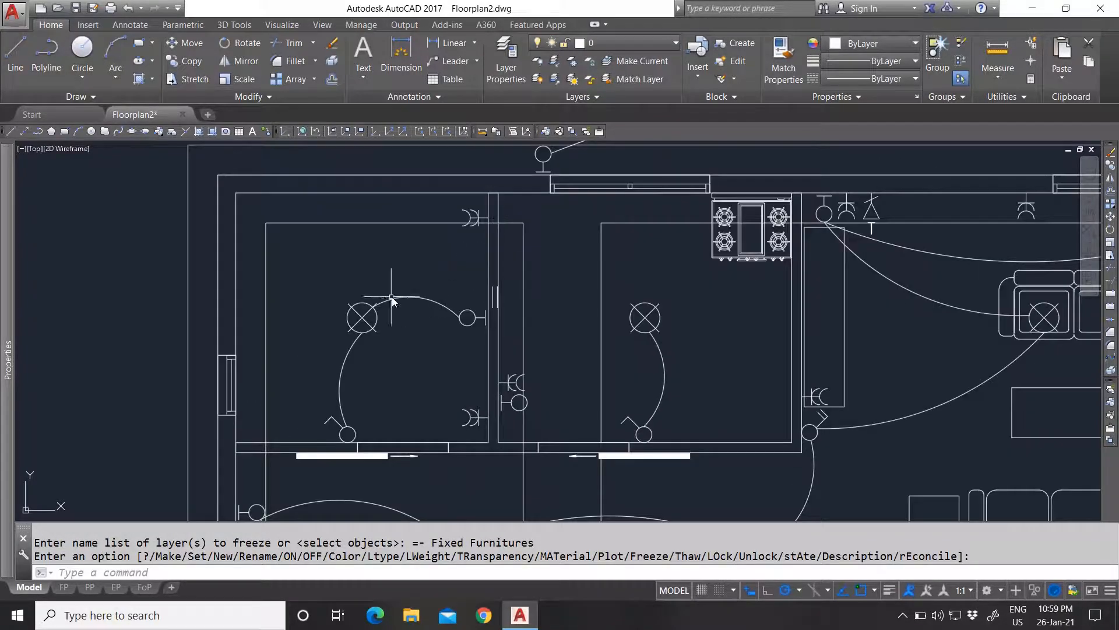
Select the foundation outlines: the outer perimeter and the two large inner outlines of the floor plan.
scroll(369, 232, down, 3)
click(354, 231)
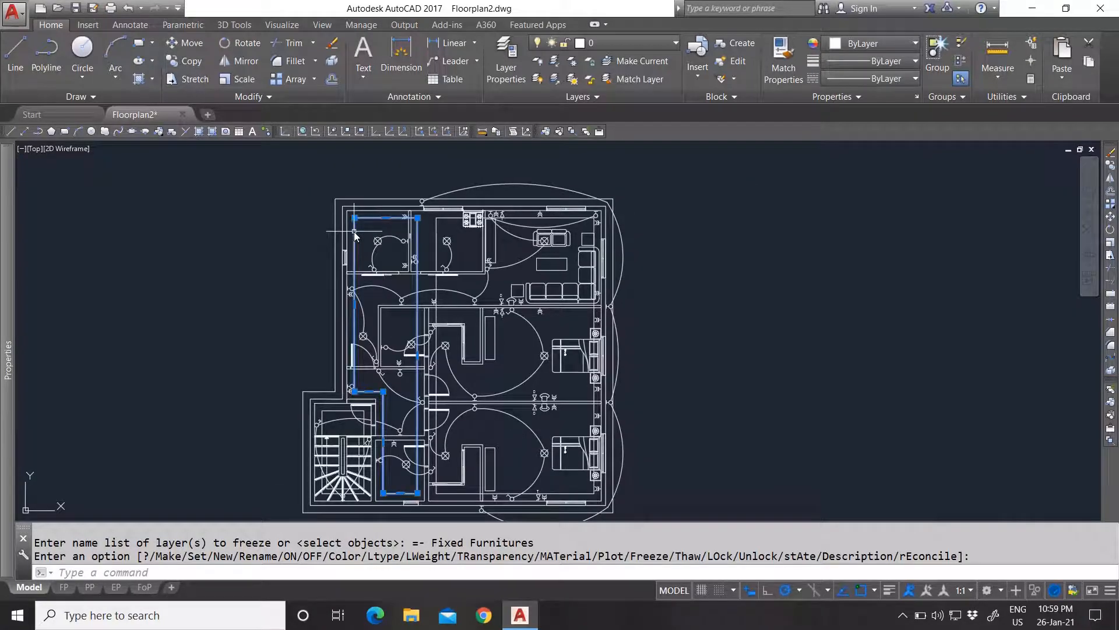
click(335, 281)
scroll(474, 225, up, 5)
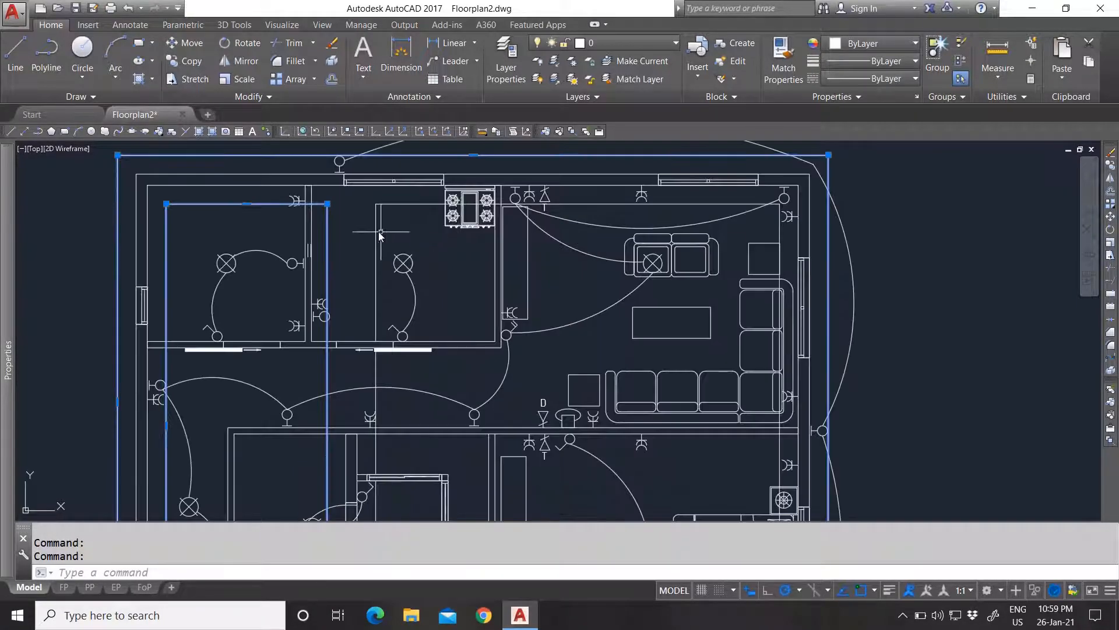
click(382, 235)
click(366, 227)
scroll(478, 226, down, 4)
scroll(439, 481, up, 2)
scroll(478, 431, down, 4)
scroll(490, 412, up, 2)
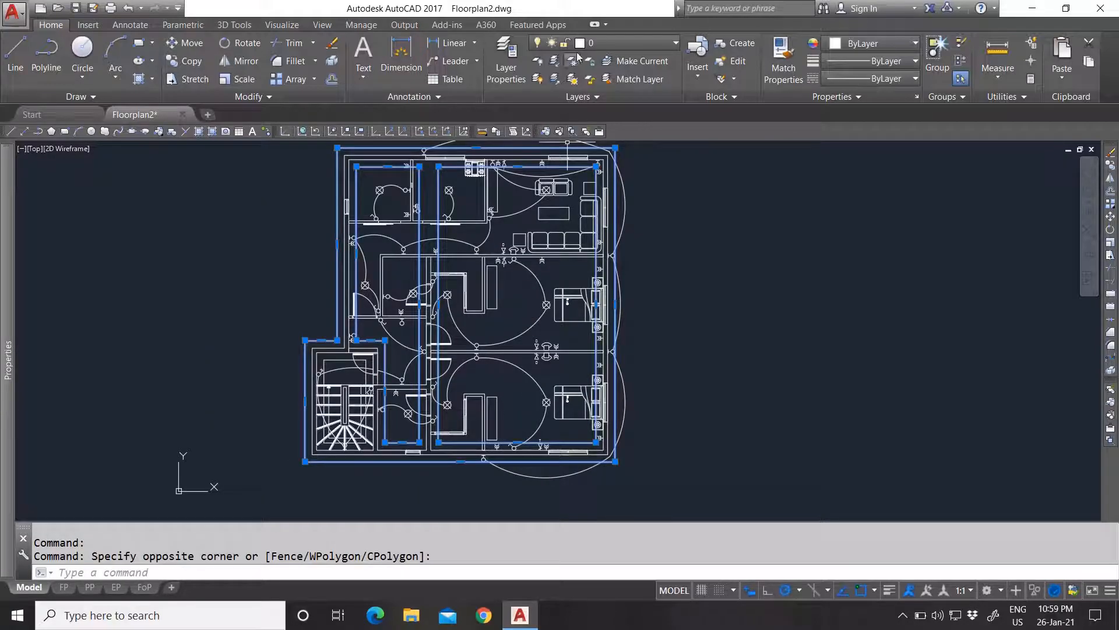
Assign the selected outlines to the Foundation layer and clear the selection.
click(589, 43)
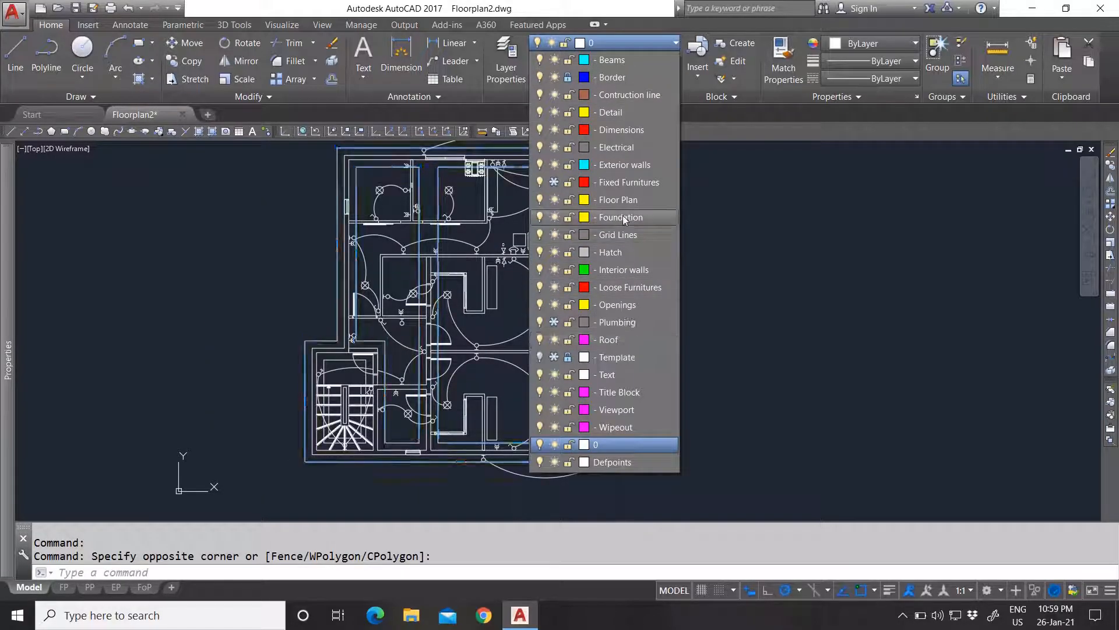
click(621, 217)
scroll(477, 231, up, 4)
scroll(477, 232, down, 4)
scroll(455, 210, up, 4)
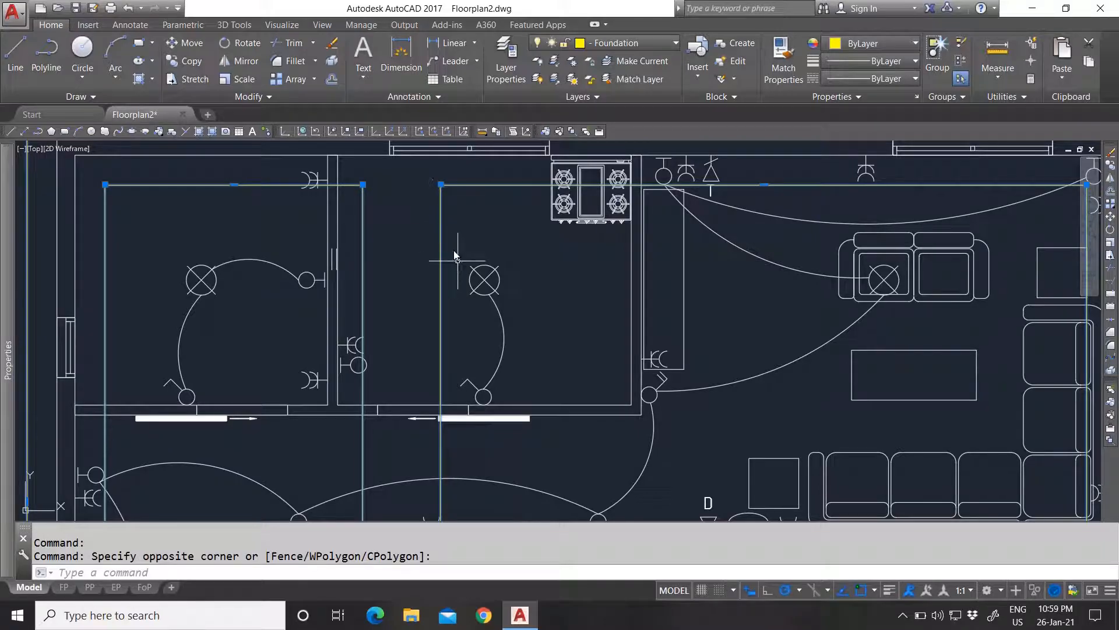
scroll(447, 219, down, 4)
scroll(473, 213, up, 5)
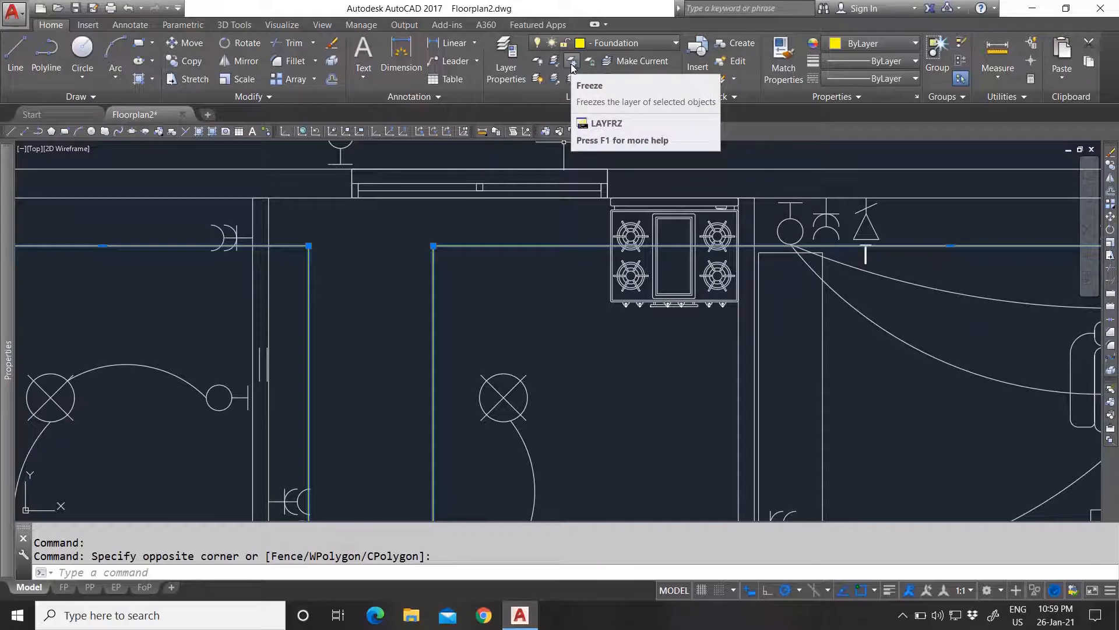
key(Escape)
Freeze the Foundation layer by picking one of its outlines in the kitchen, and finish the command.
click(573, 79)
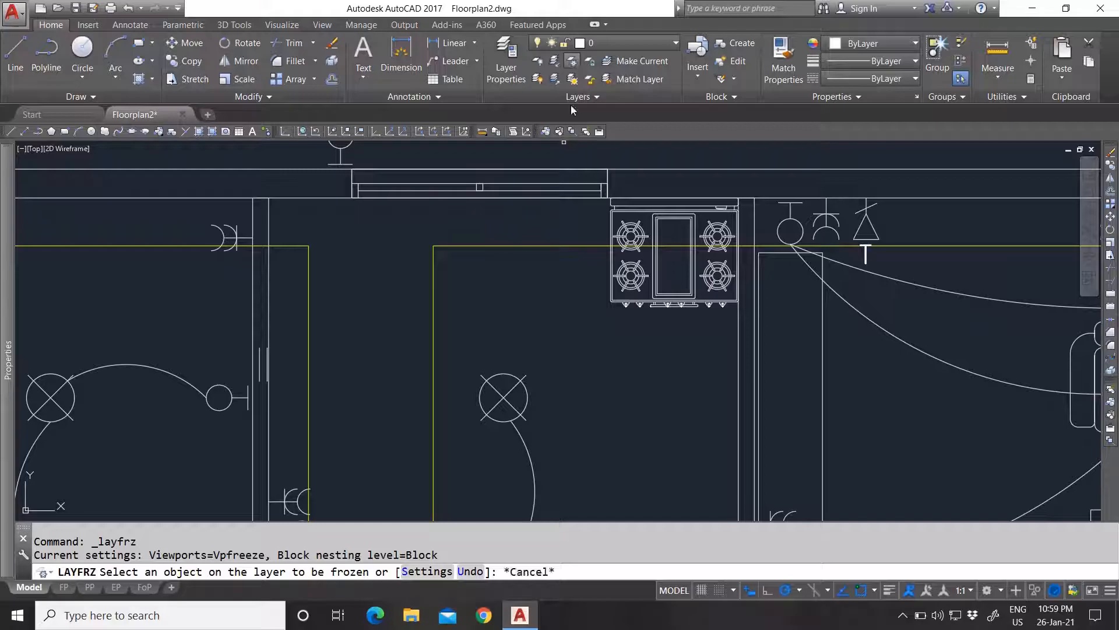
click(435, 278)
scroll(460, 265, down, 5)
right_click(459, 262)
click(481, 272)
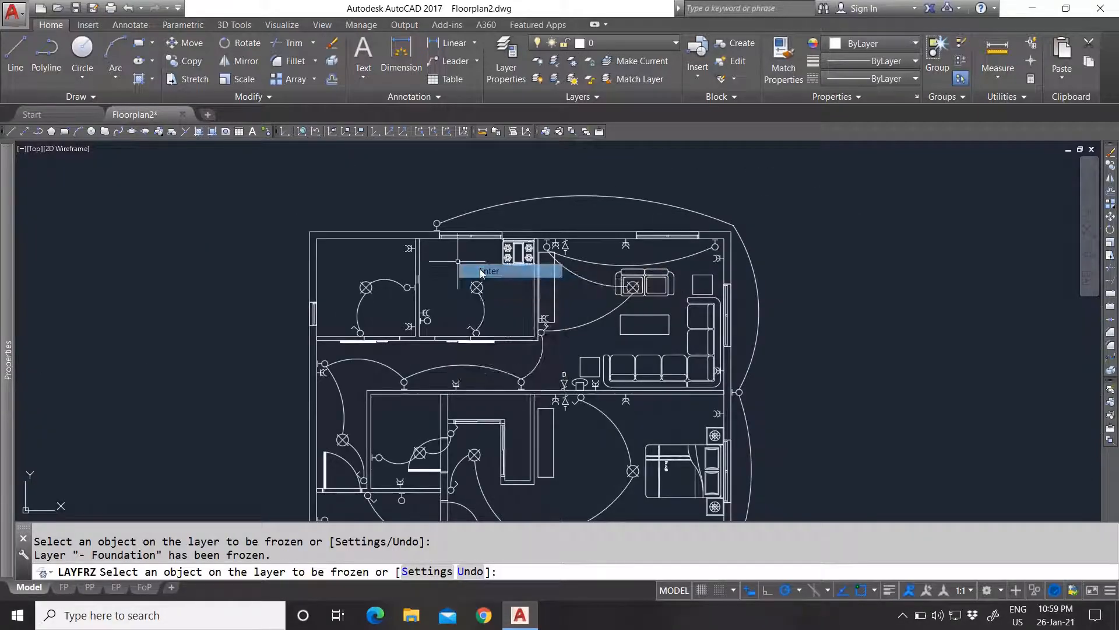
Select the kitchen stove and the living room's two sofas, coffee table and side table near the telephone.
scroll(446, 261, up, 4)
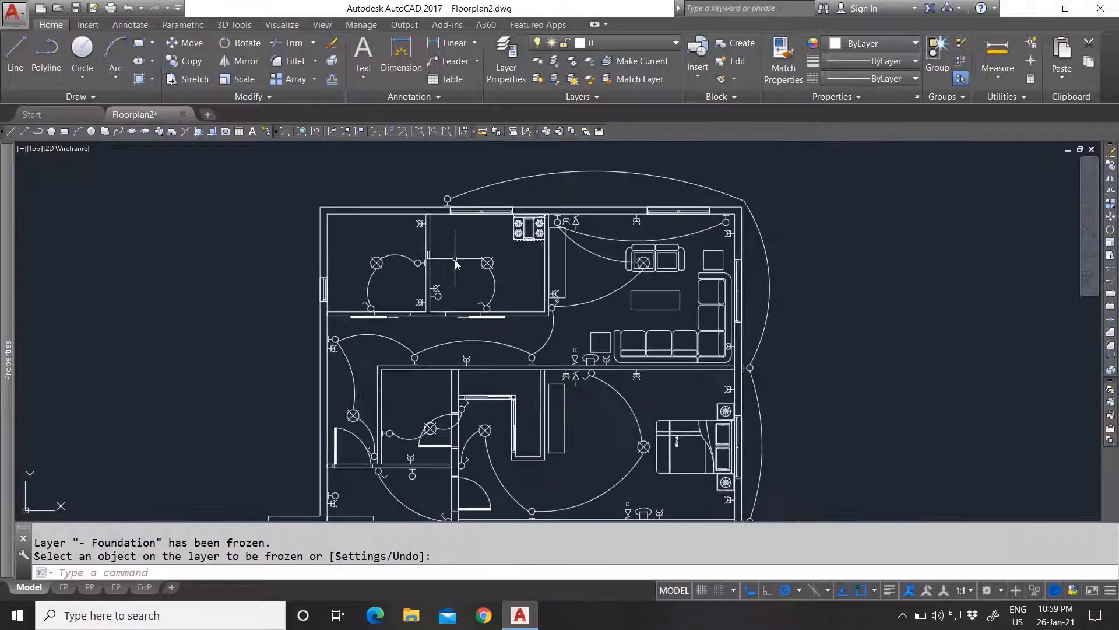
scroll(455, 259, down, 1)
scroll(470, 265, up, 1)
click(584, 229)
click(551, 208)
scroll(486, 232, down, 2)
scroll(616, 254, up, 4)
click(618, 249)
click(596, 232)
click(580, 297)
click(544, 265)
scroll(523, 352, up, 2)
click(519, 340)
click(446, 333)
scroll(525, 337, down, 4)
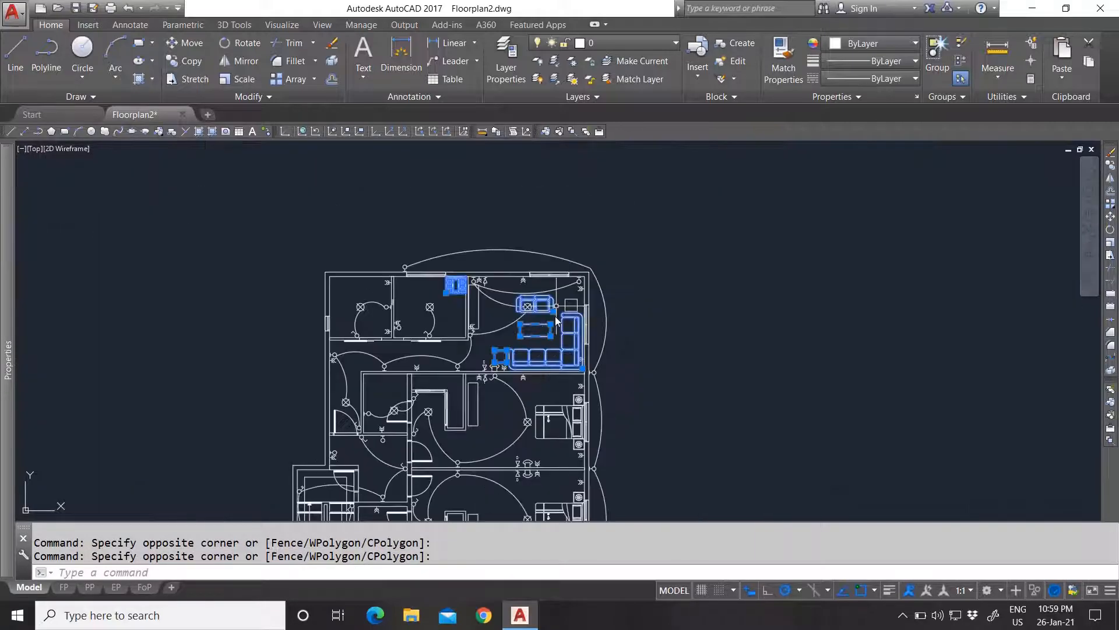
Add the living room's corner side table and the long cabinet beside the kitchen wall to the selection.
scroll(566, 301, up, 3)
click(573, 285)
click(552, 328)
scroll(558, 283, down, 2)
scroll(445, 315, up, 2)
click(400, 272)
click(383, 261)
Add the beds with their nightstands and the long cabinets in both bedrooms to the selection.
scroll(482, 221, down, 4)
scroll(462, 341, up, 2)
click(499, 303)
click(468, 293)
scroll(633, 349, up, 3)
click(595, 376)
click(571, 316)
scroll(554, 265, down, 5)
scroll(472, 382, up, 5)
click(445, 387)
click(407, 336)
scroll(601, 357, down, 6)
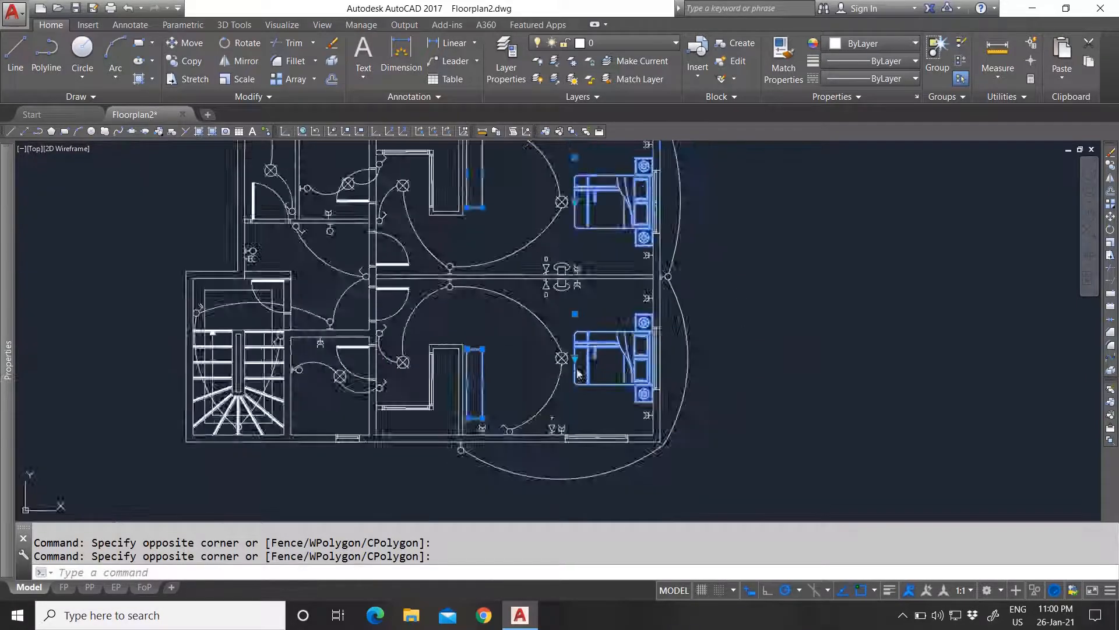
Assign the selected stove, living room and bedroom furniture to the Loose Furnitures layer.
scroll(513, 298, up, 4)
scroll(513, 298, up, 2)
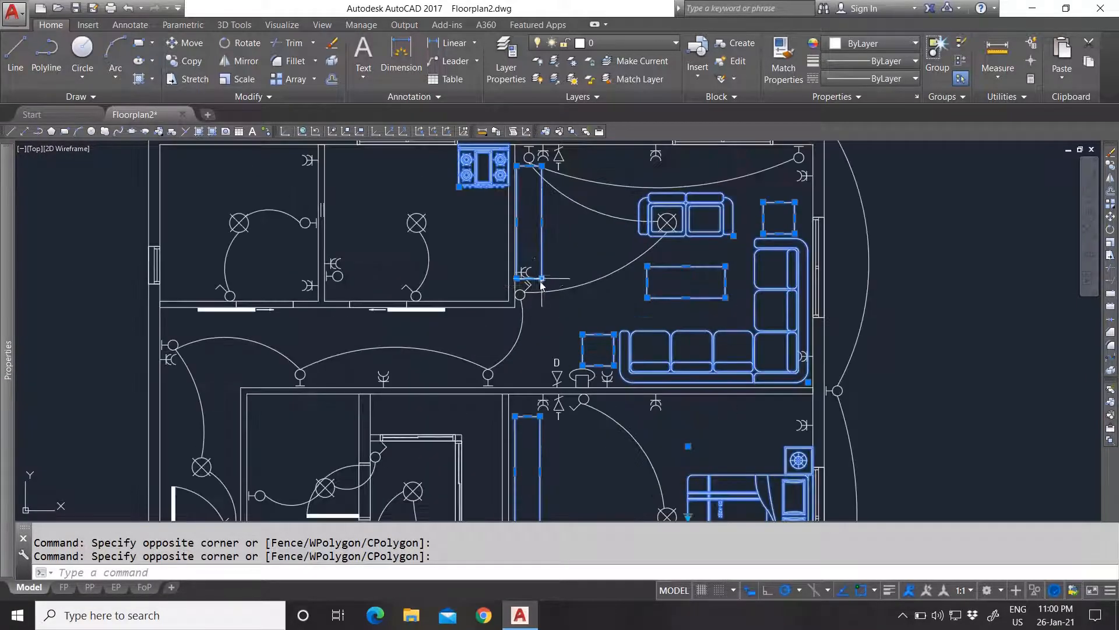
click(596, 45)
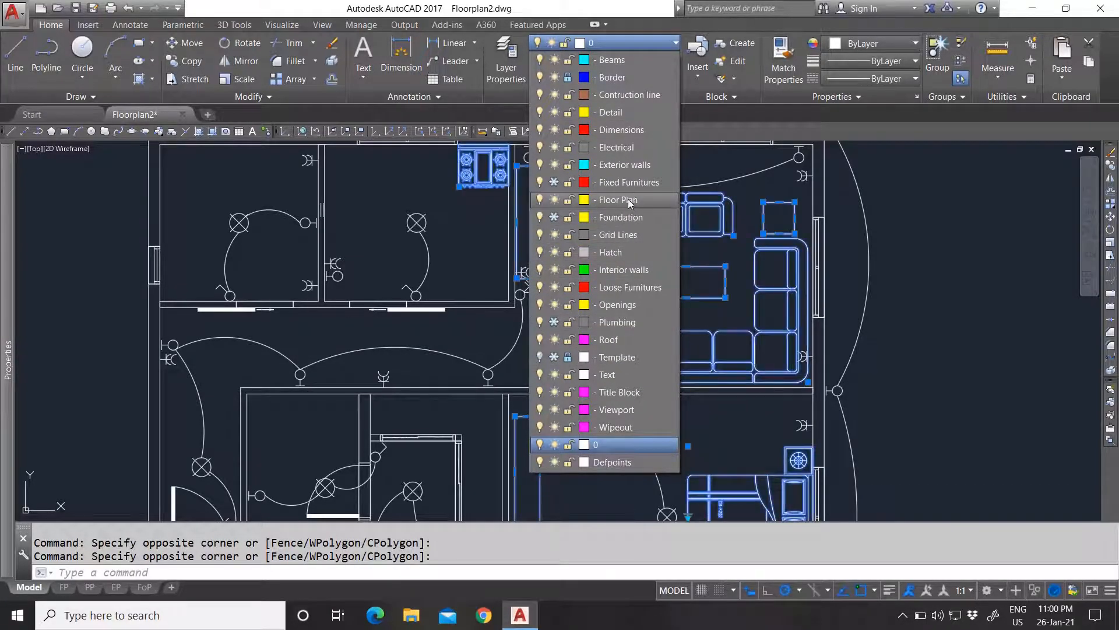
click(624, 288)
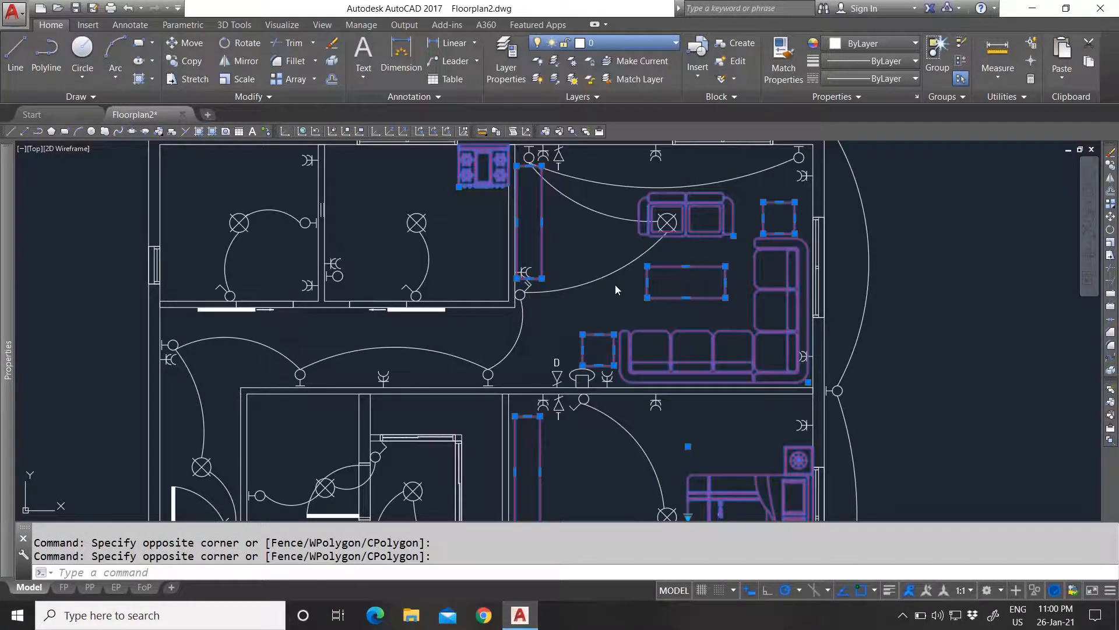
Freeze the Loose Furnitures layer by picking the living room cabinet, and finish the command.
click(574, 62)
click(543, 218)
right_click(539, 228)
click(567, 228)
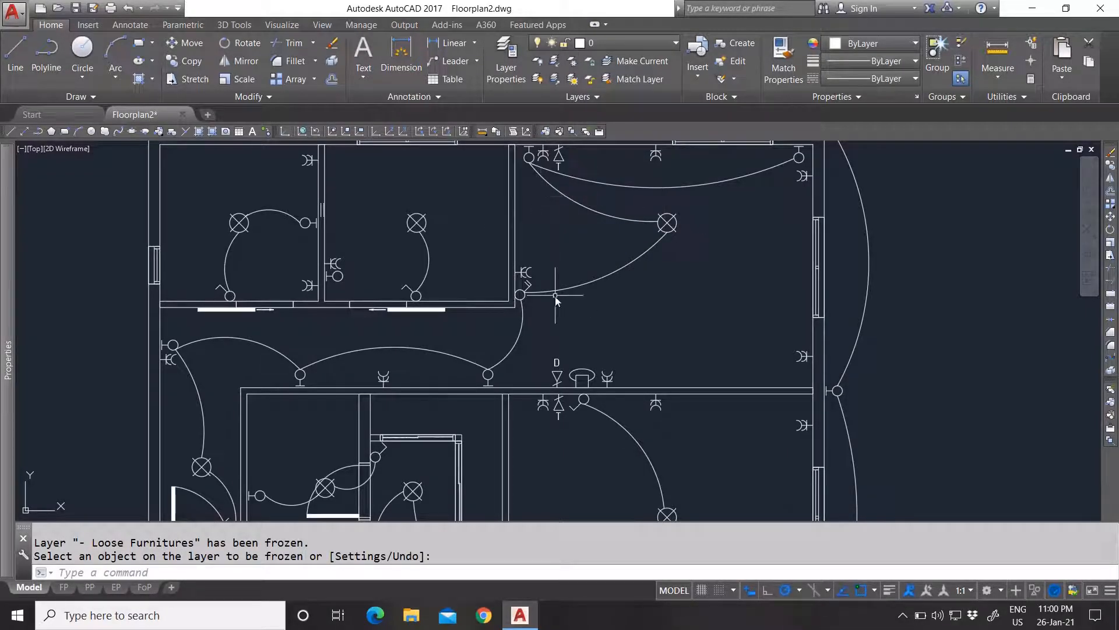
Move the remaining inner foundation rectangle around the staircase to the frozen Foundation layer.
scroll(451, 275, down, 2)
scroll(430, 253, up, 3)
scroll(459, 251, down, 3)
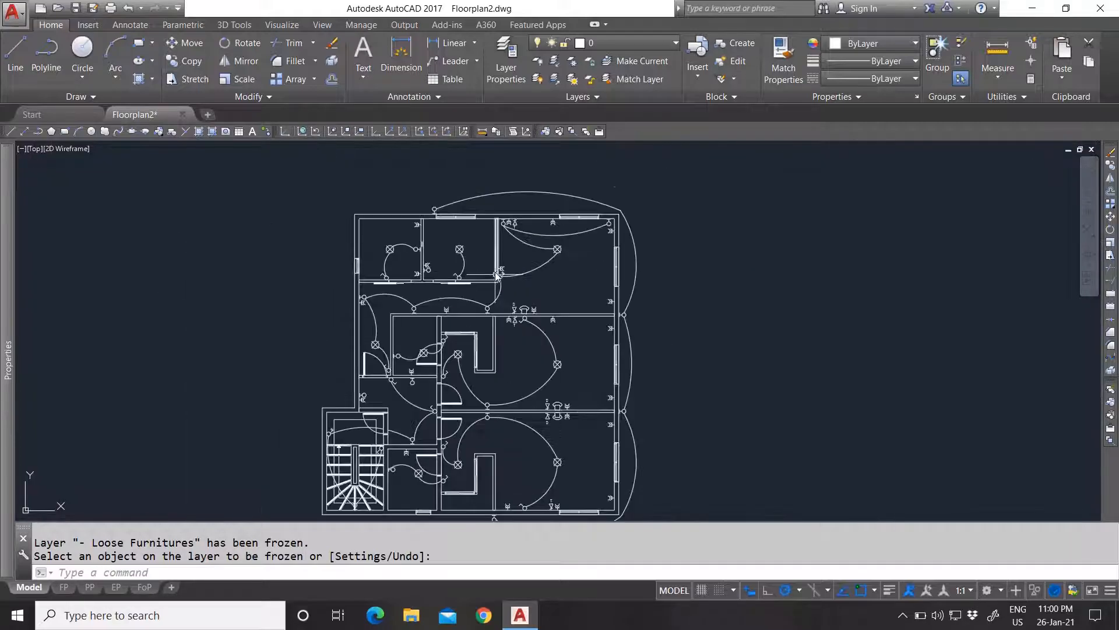
scroll(467, 362, down, 3)
scroll(443, 373, up, 5)
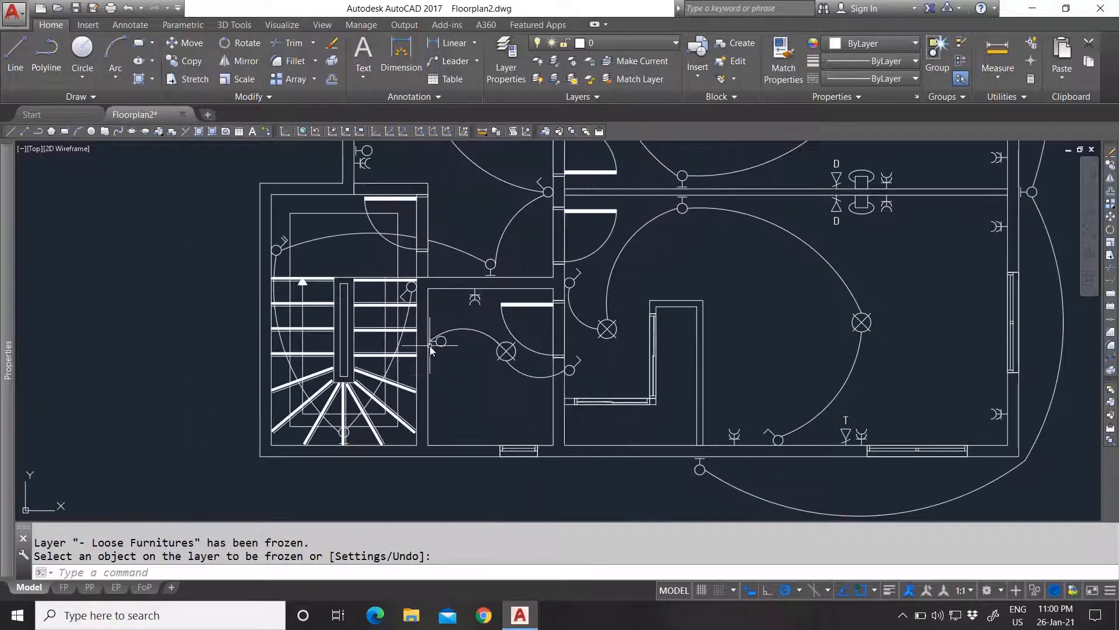
scroll(459, 387, down, 2)
scroll(393, 324, up, 2)
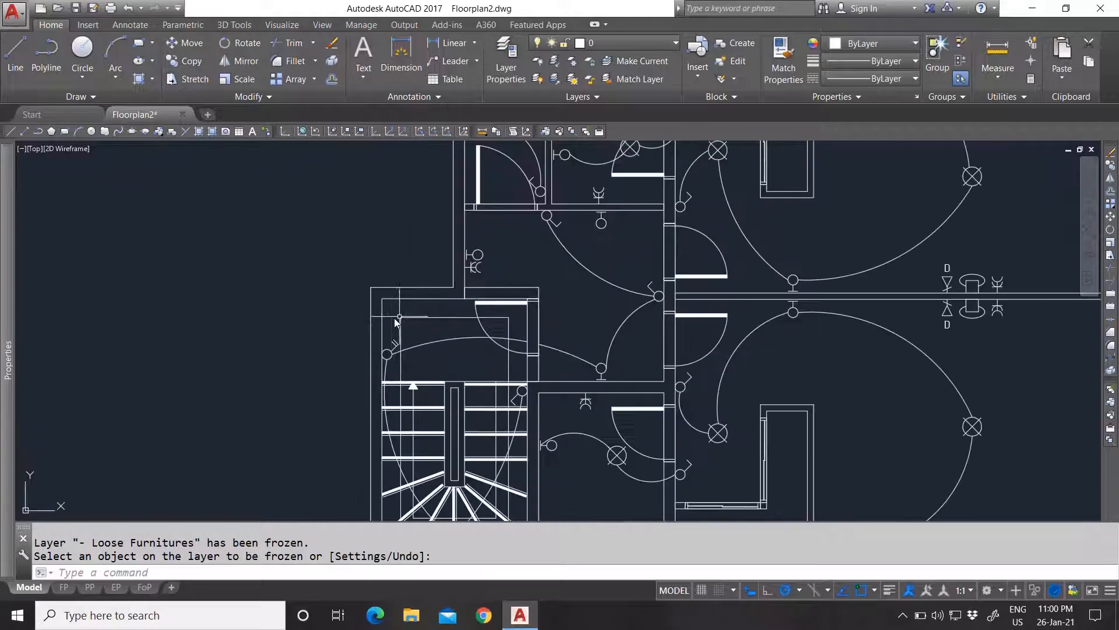
click(424, 317)
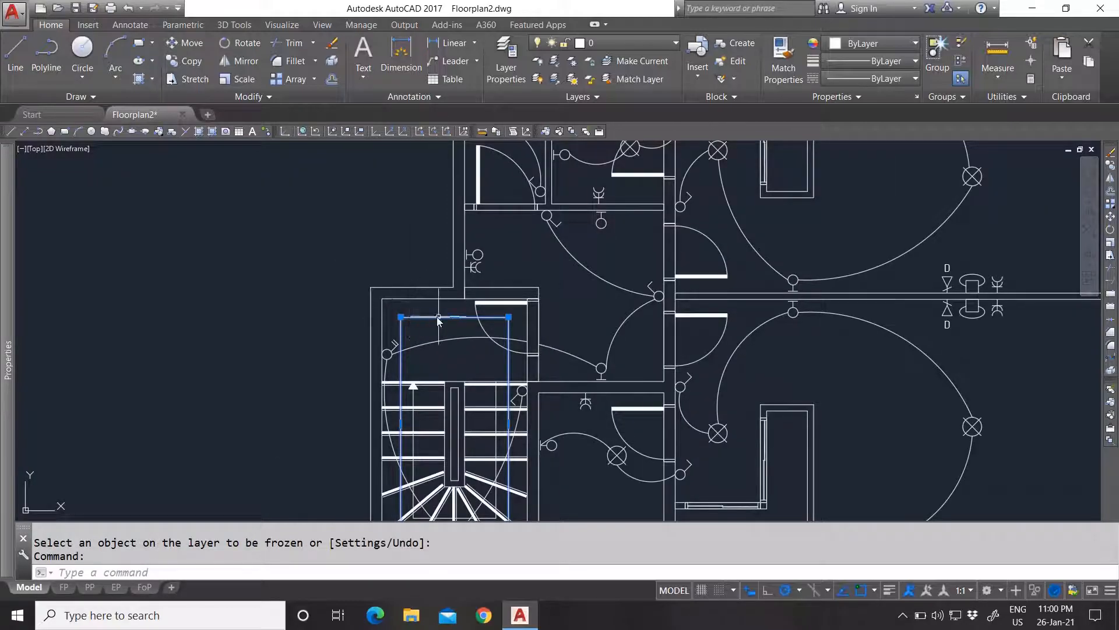
click(610, 44)
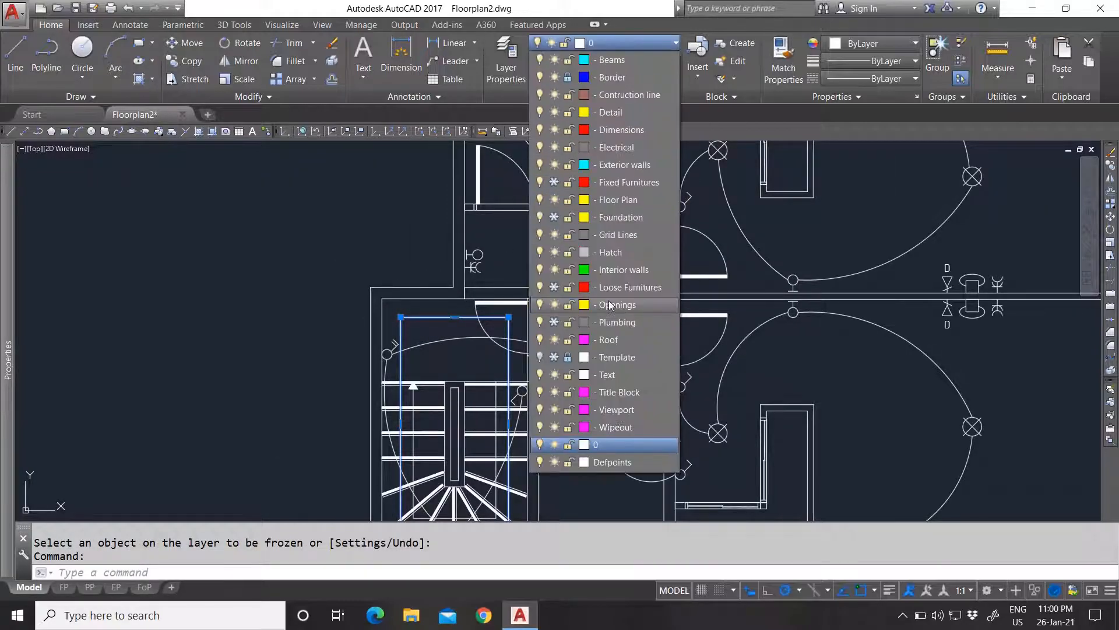
click(620, 218)
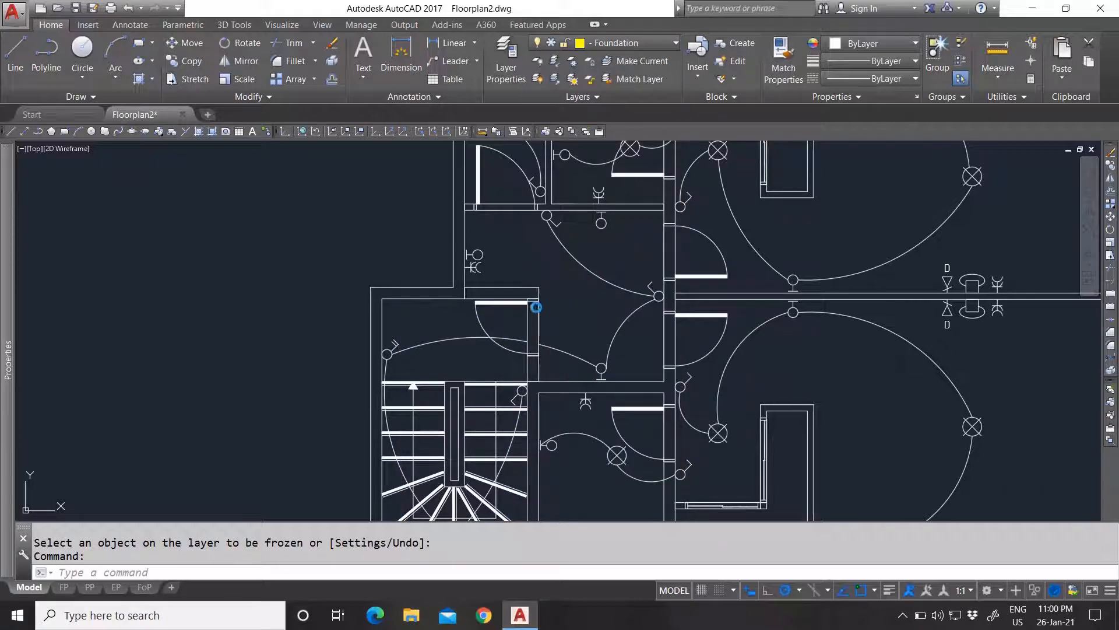
click(649, 324)
Select the swing doors of the staircase, both bedrooms, the middle bathroom and the entrance hall.
click(526, 311)
click(720, 339)
click(724, 239)
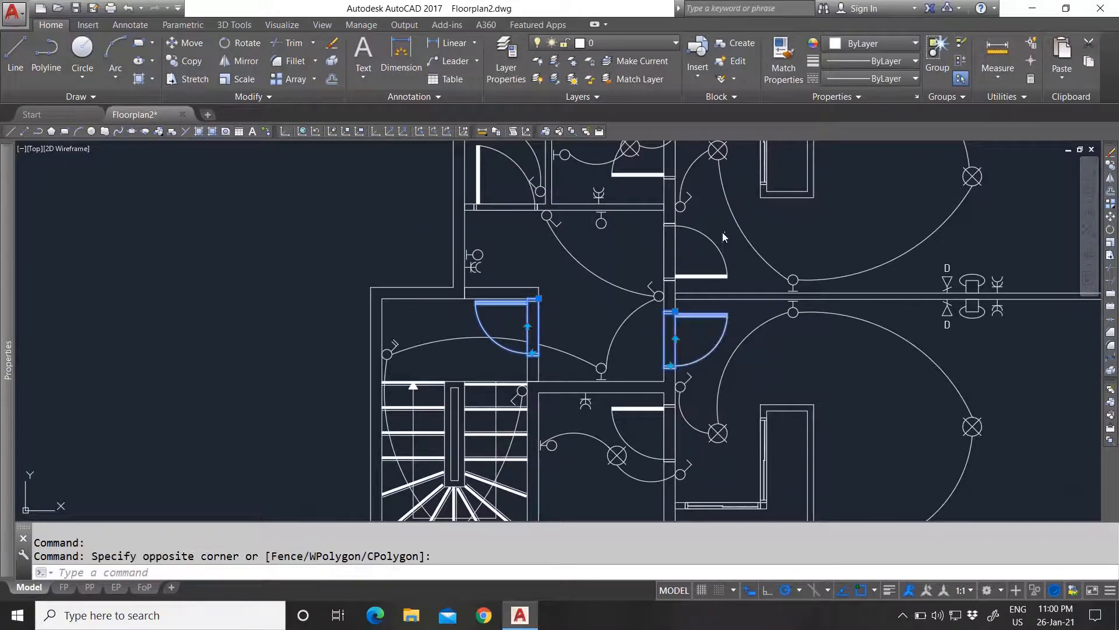
scroll(528, 299, down, 4)
scroll(543, 241, up, 5)
click(577, 296)
click(566, 287)
click(443, 267)
click(405, 325)
scroll(408, 315, down, 5)
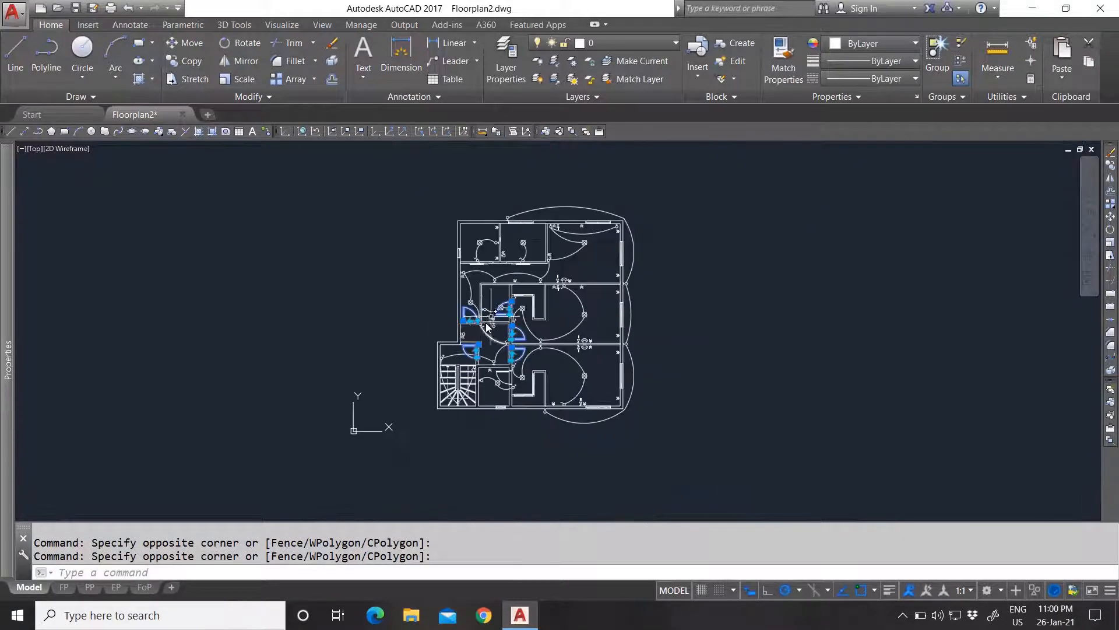
Add the windows in the plan's upper-left, top, right and bottom-right outer walls to the selection.
scroll(372, 239, up, 4)
click(372, 239)
click(418, 268)
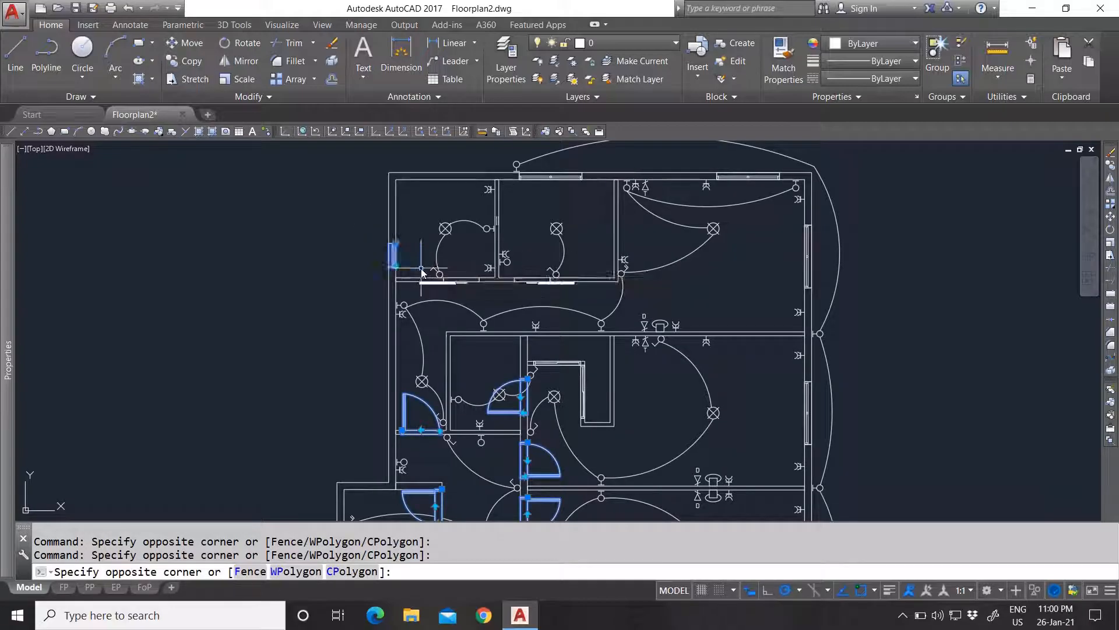
click(552, 176)
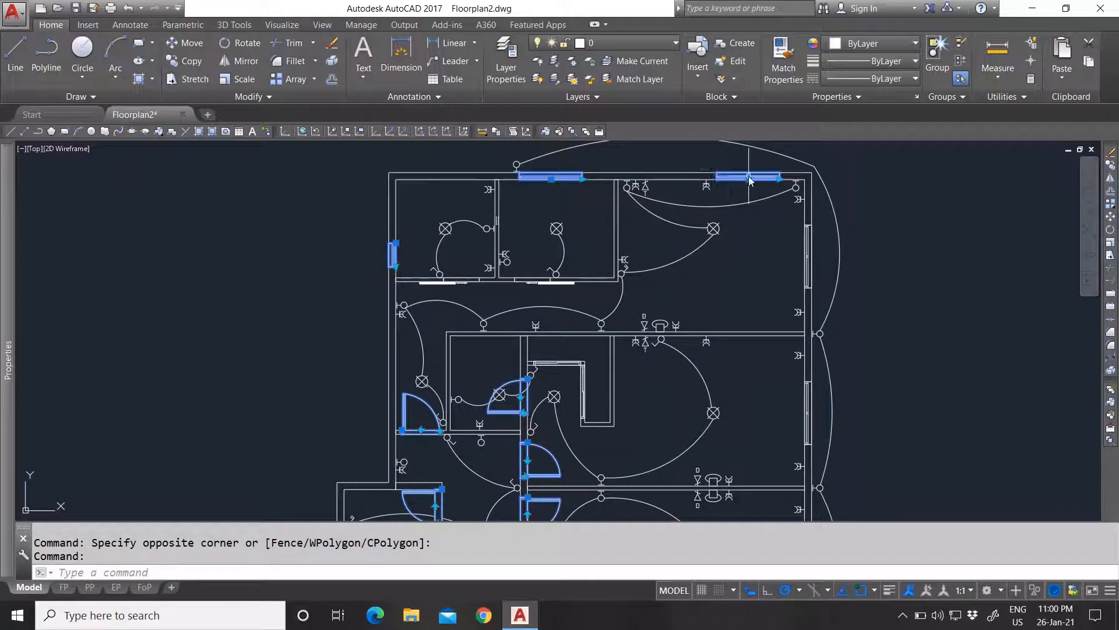
scroll(810, 265, down, 4)
scroll(669, 320, up, 2)
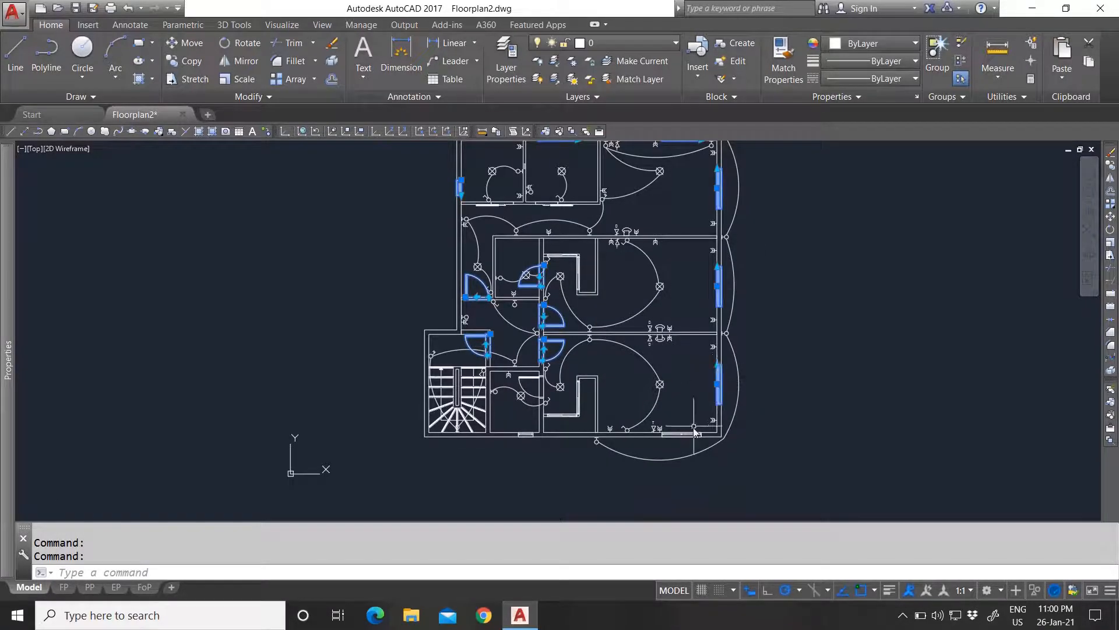
scroll(603, 420, up, 4)
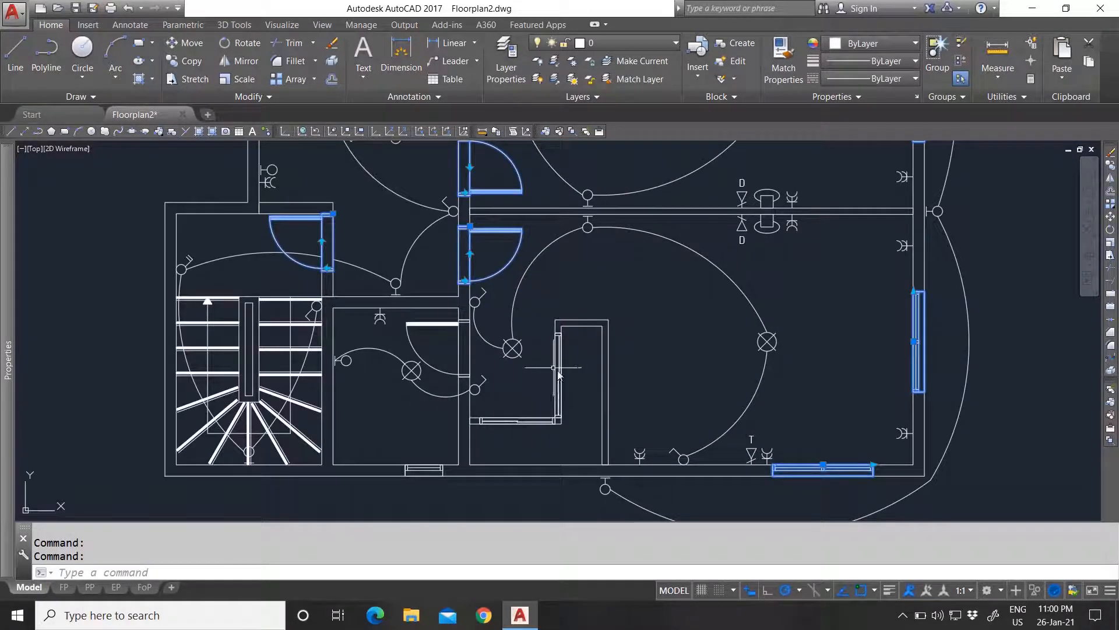
Add both bedrooms' closet sliding doors and the lower bathroom's swing door and window to the selection.
click(561, 378)
scroll(545, 406, down, 4)
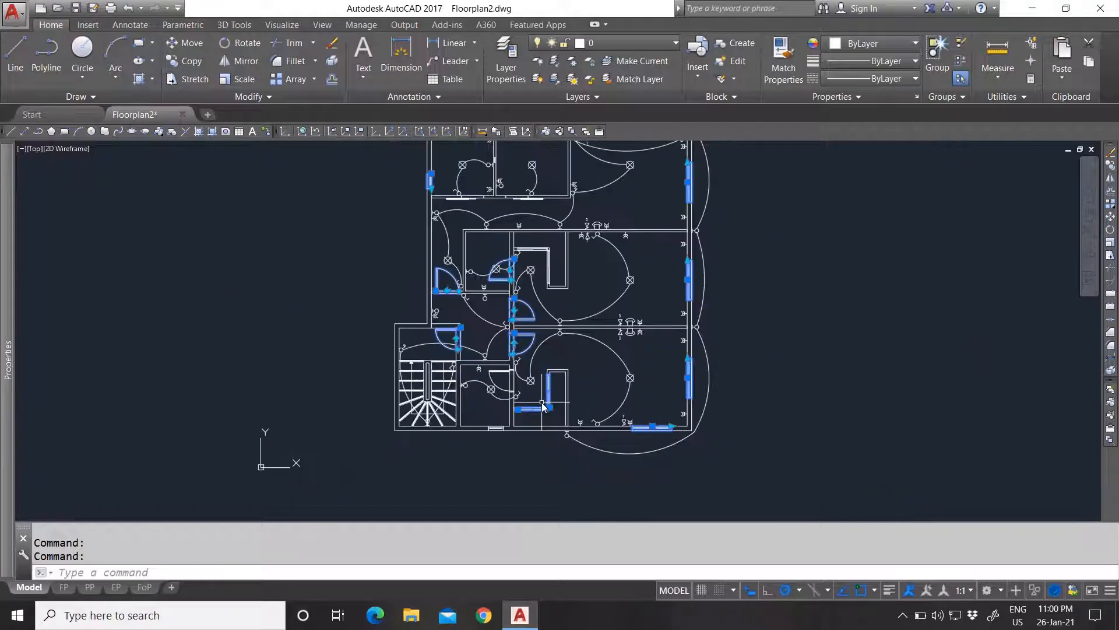
scroll(509, 380, up, 4)
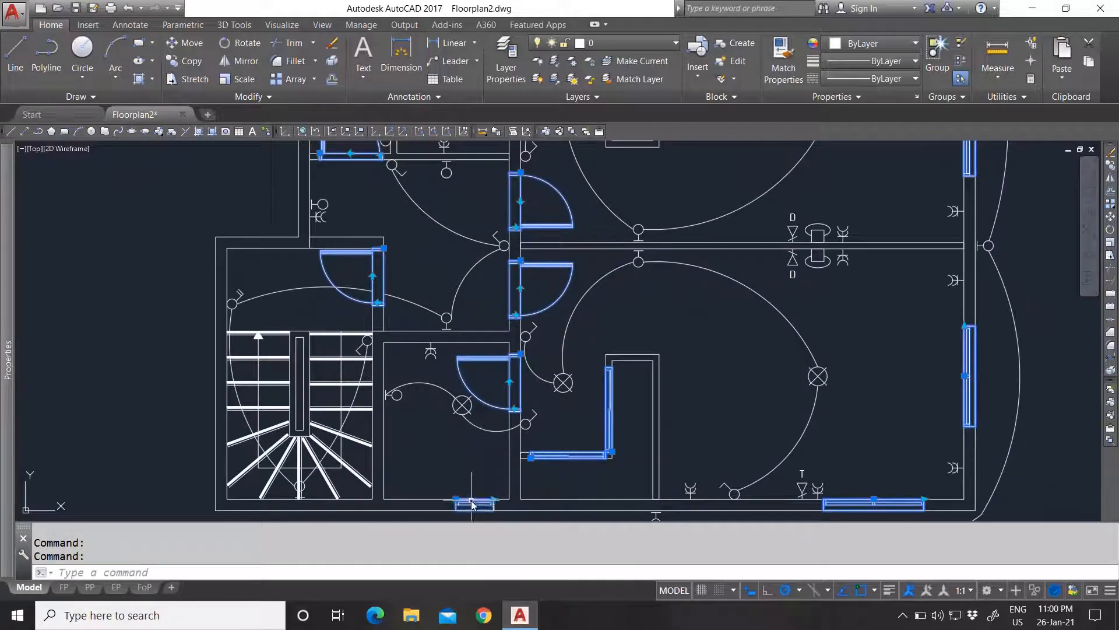
scroll(481, 453, down, 4)
scroll(499, 368, up, 4)
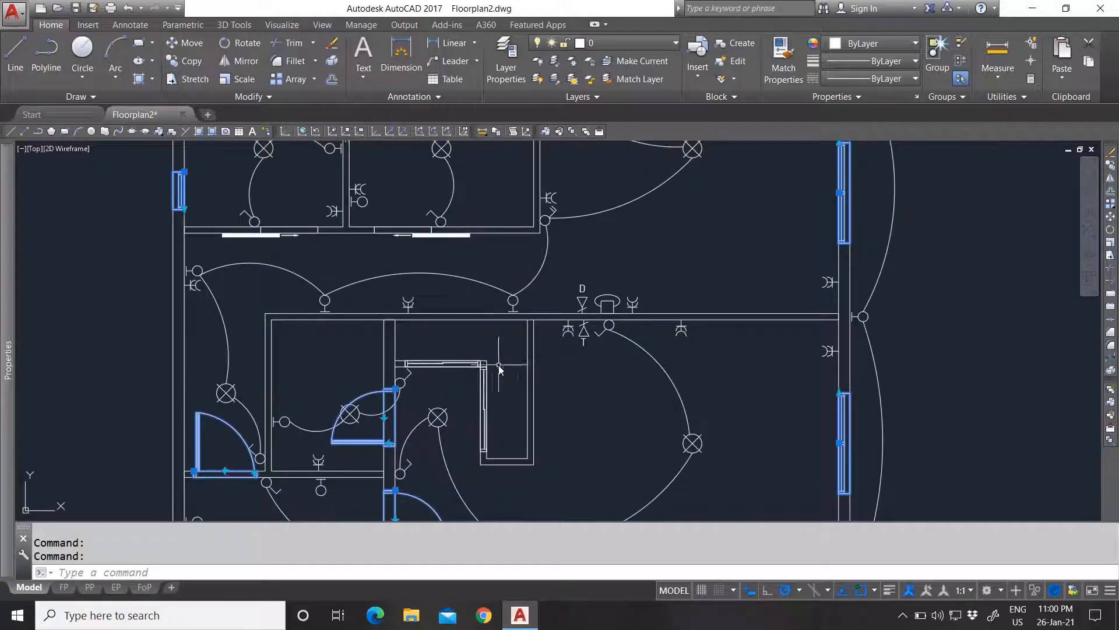
click(463, 366)
scroll(508, 369, down, 4)
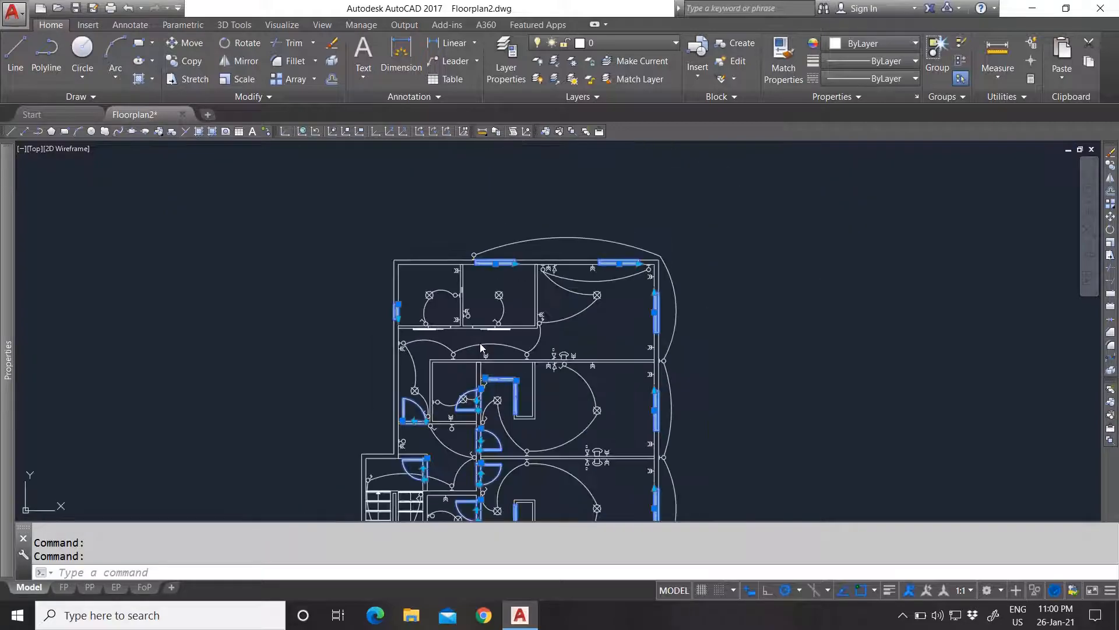
Add the sliding doors of the two upper-left rooms and assign all selected doors and windows to the Openings layer.
scroll(481, 344, up, 2)
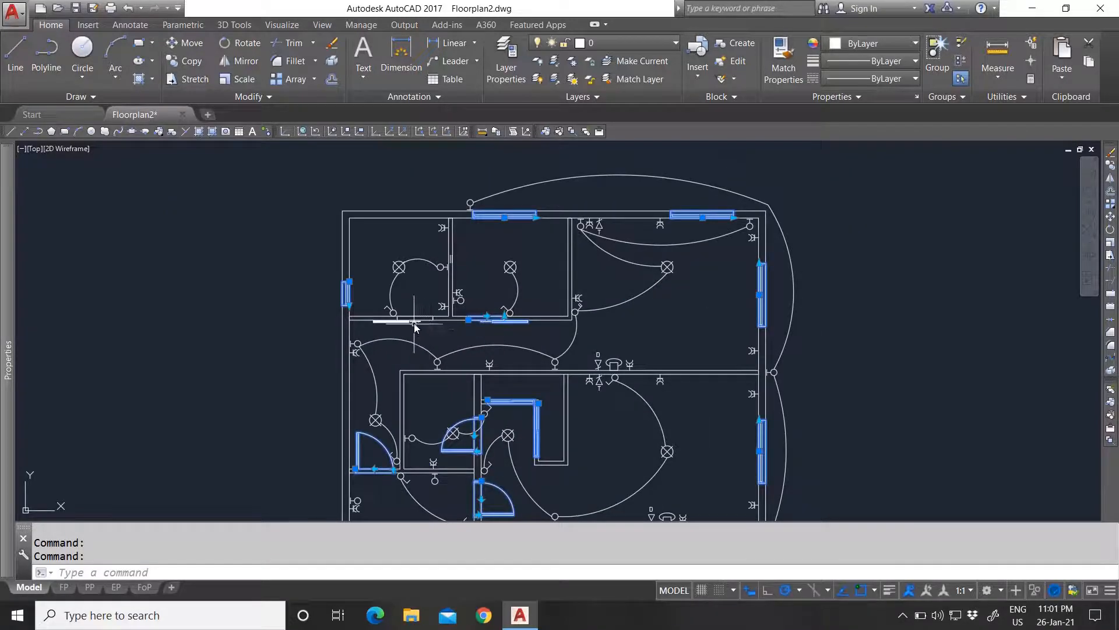
scroll(415, 327, down, 2)
scroll(556, 350, up, 2)
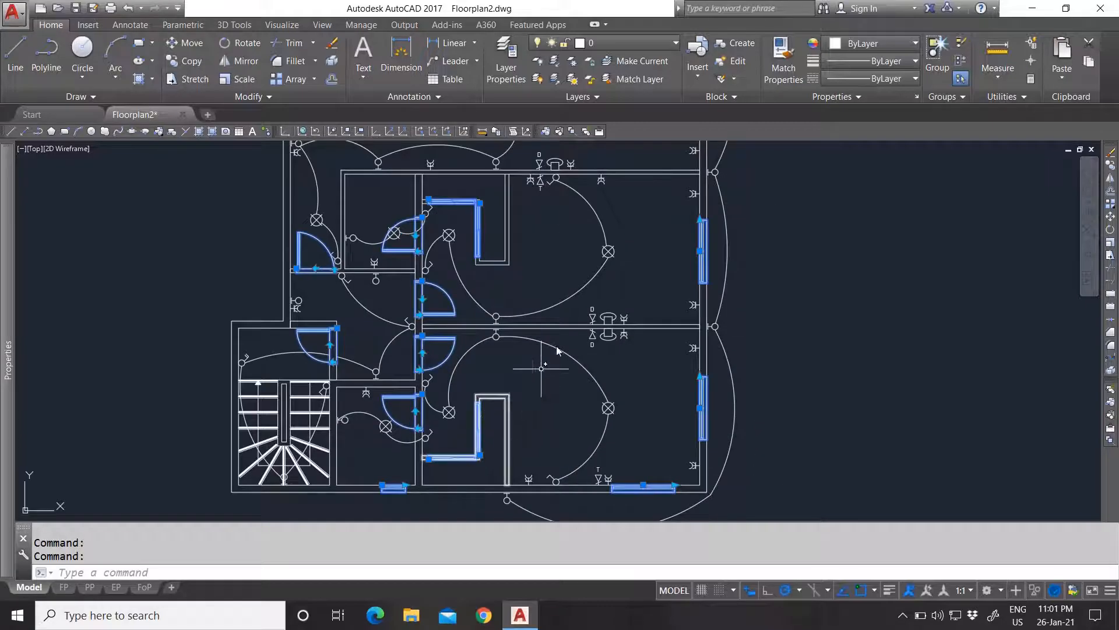
click(597, 45)
click(624, 305)
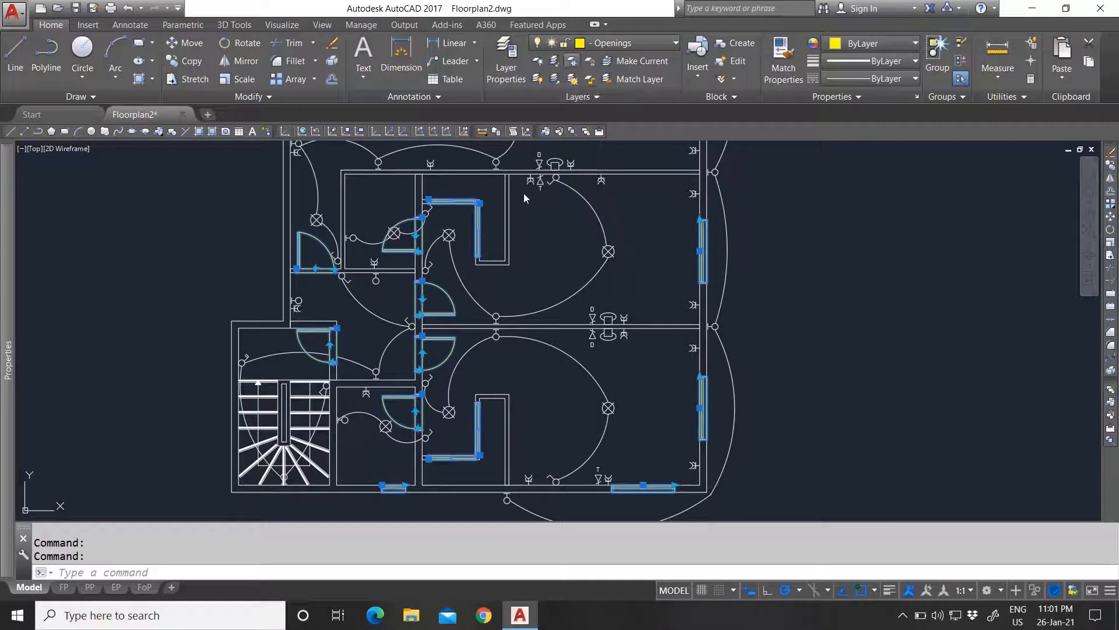
Freeze the Openings layer by picking the middle bedroom's closet door, and finish the command.
click(475, 216)
right_click(489, 237)
click(515, 241)
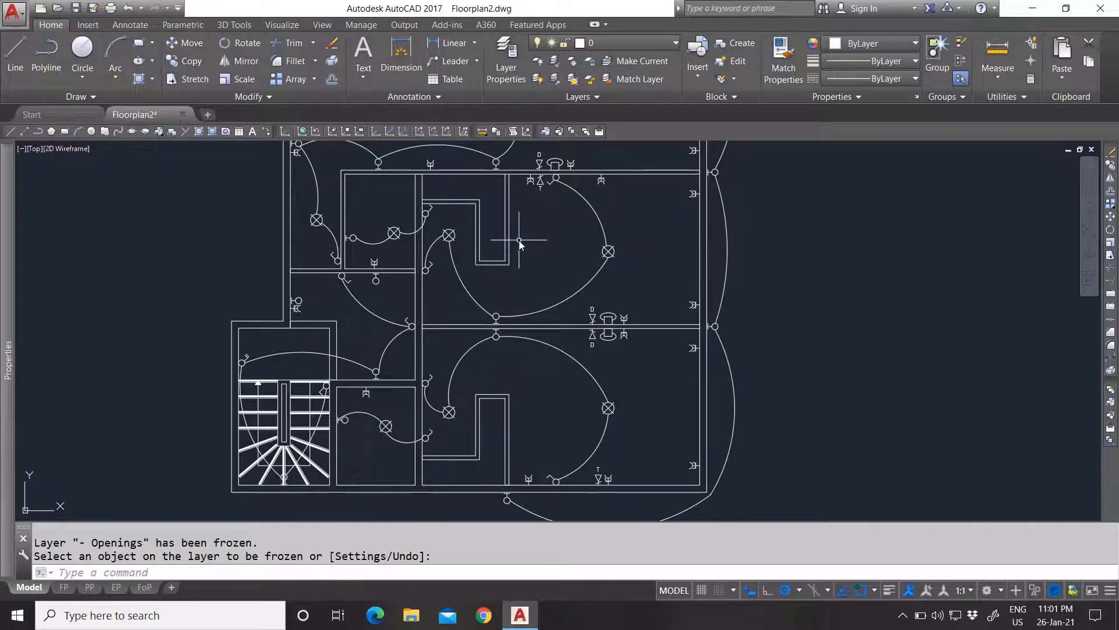
Select the lamps, switches, sockets and wiring in the top middle room and the large upper-right room.
scroll(516, 254, down, 8)
scroll(508, 259, up, 8)
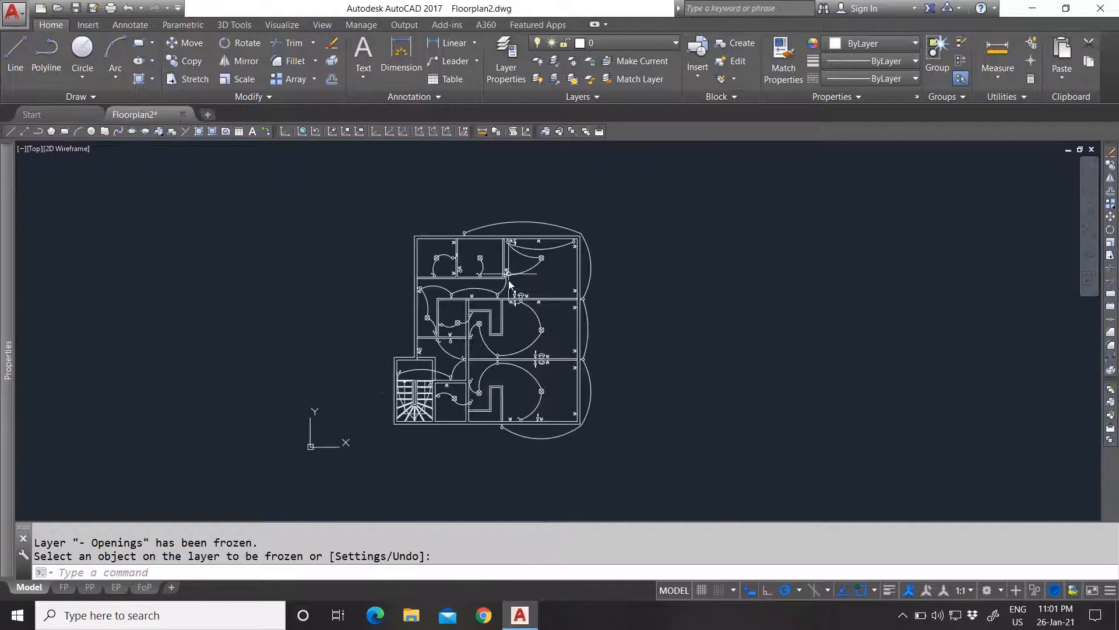
scroll(577, 261, up, 3)
scroll(525, 274, down, 4)
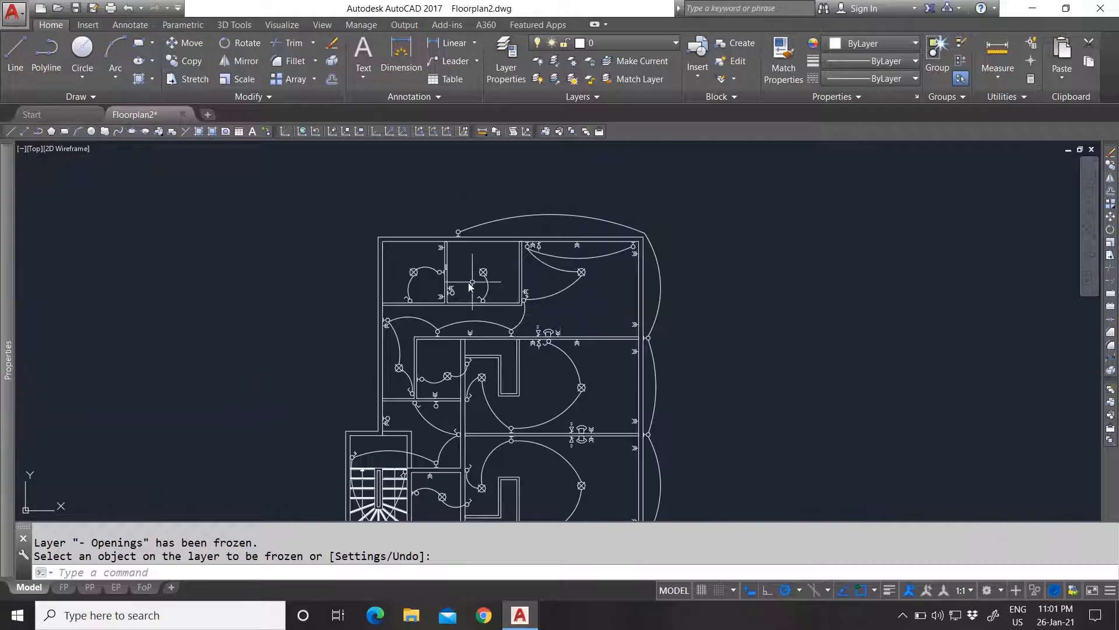
scroll(476, 284, up, 3)
click(467, 229)
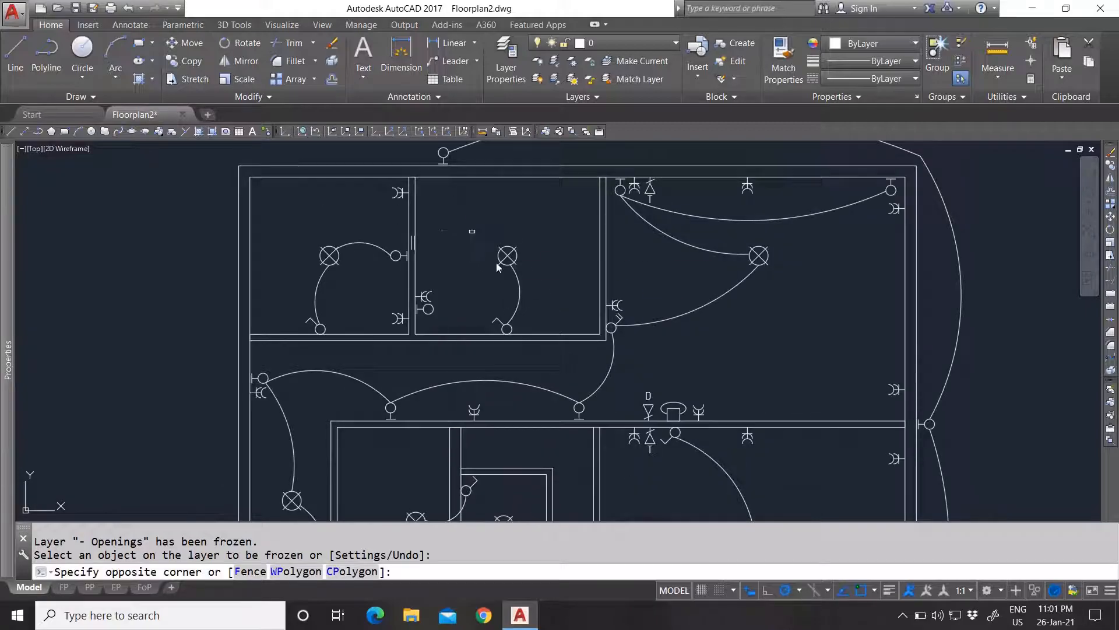
click(542, 348)
scroll(562, 316, down, 5)
scroll(563, 320, up, 5)
click(631, 303)
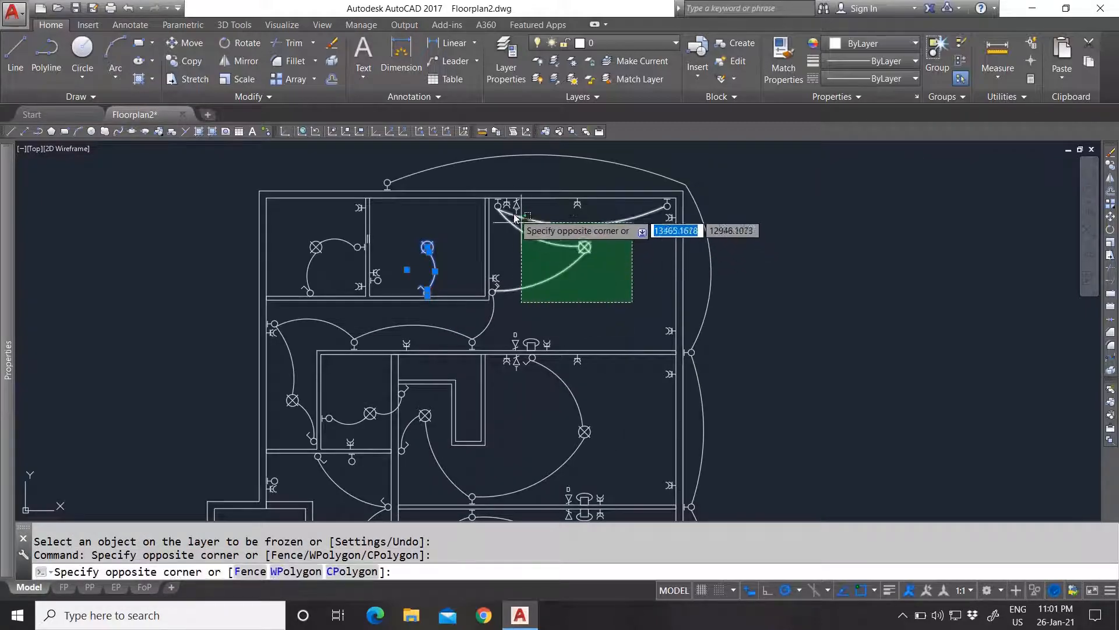
click(497, 211)
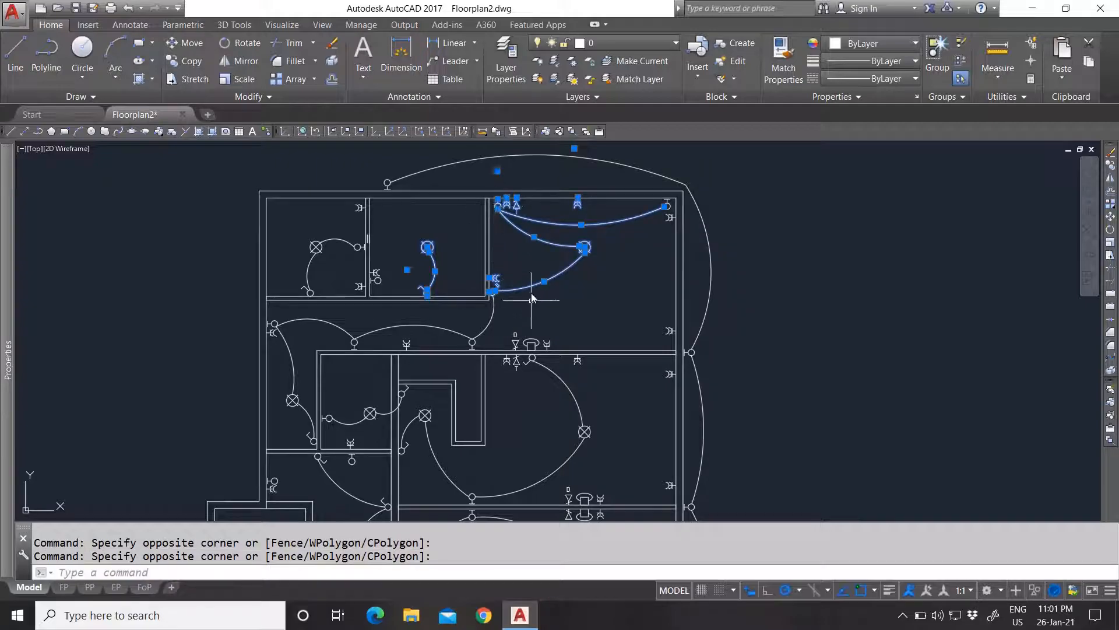
Add the exterior wall lights and their wiring arcs along the top, right and bottom outer walls to the selection.
click(417, 176)
scroll(717, 181, up, 1)
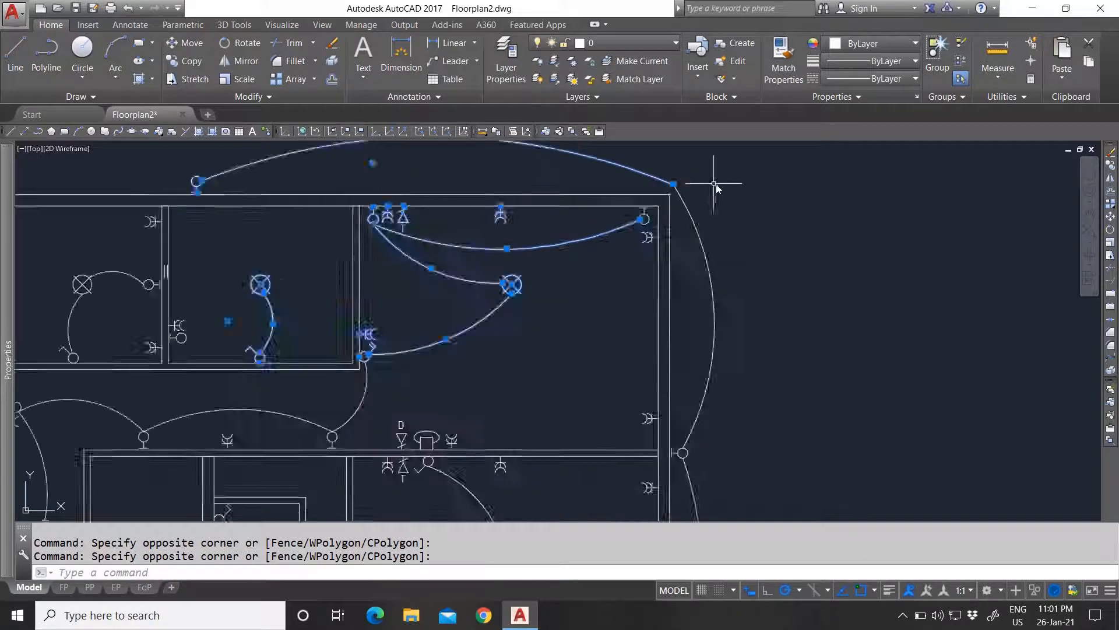
scroll(691, 206, down, 1)
click(680, 345)
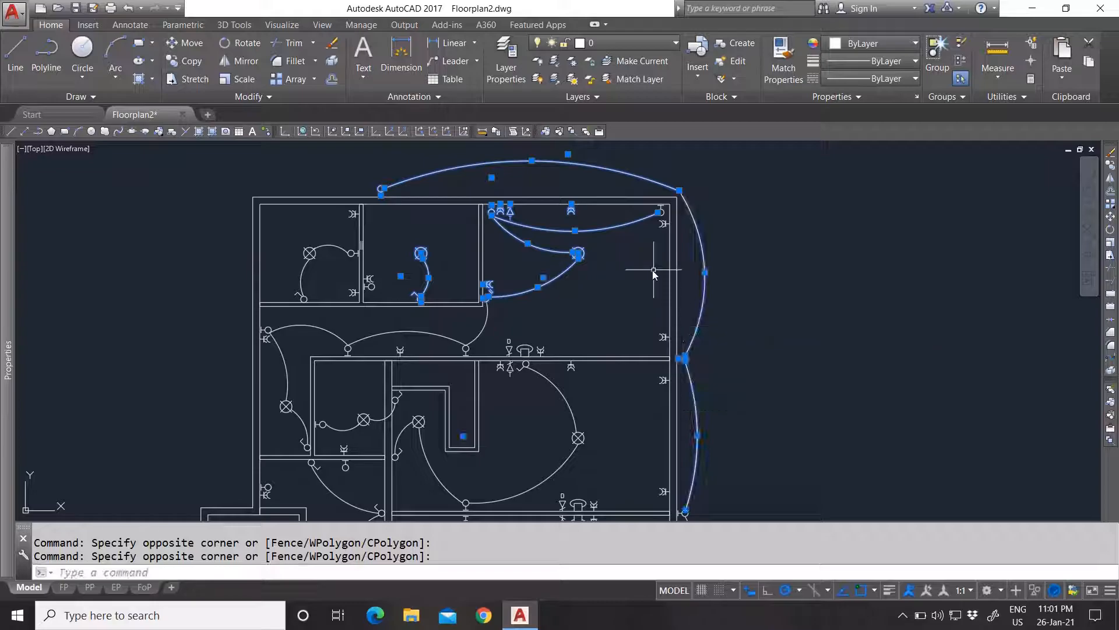
scroll(656, 373, down, 3)
scroll(730, 287, up, 3)
click(731, 288)
click(677, 199)
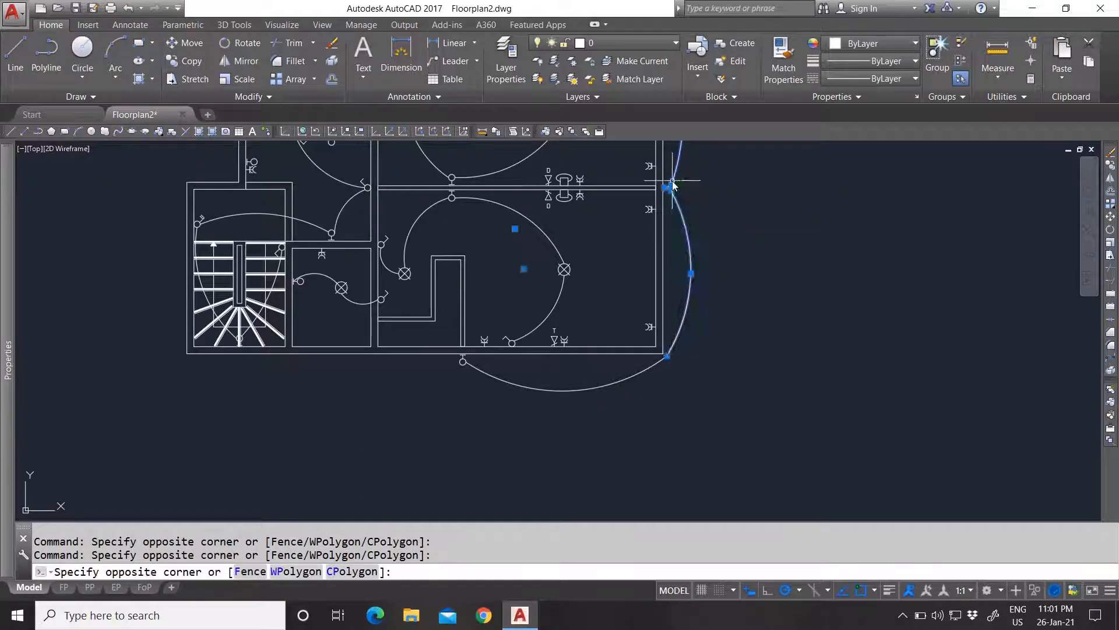
click(617, 418)
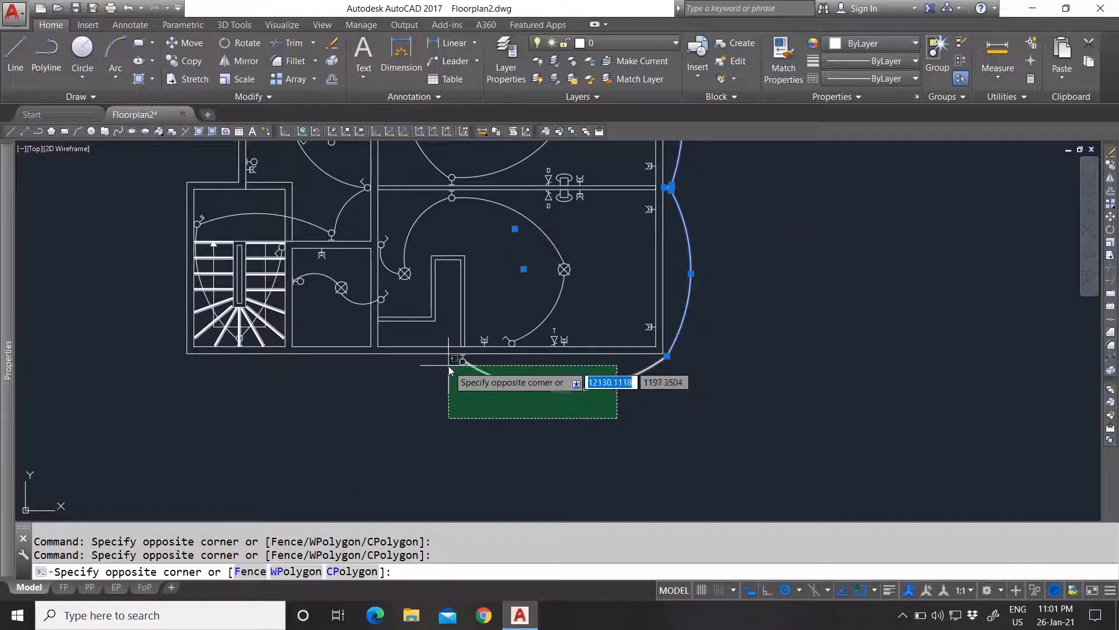
click(446, 369)
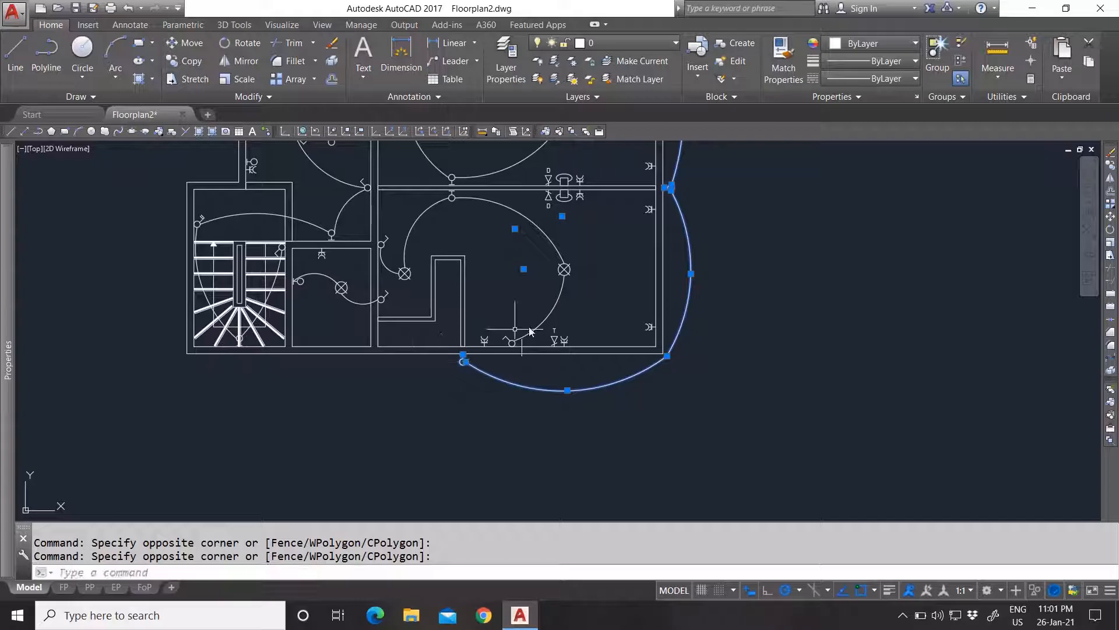
Add the lower bedroom's lamps, switches, sockets, outlets and wiring arcs to the selection.
click(649, 345)
click(484, 203)
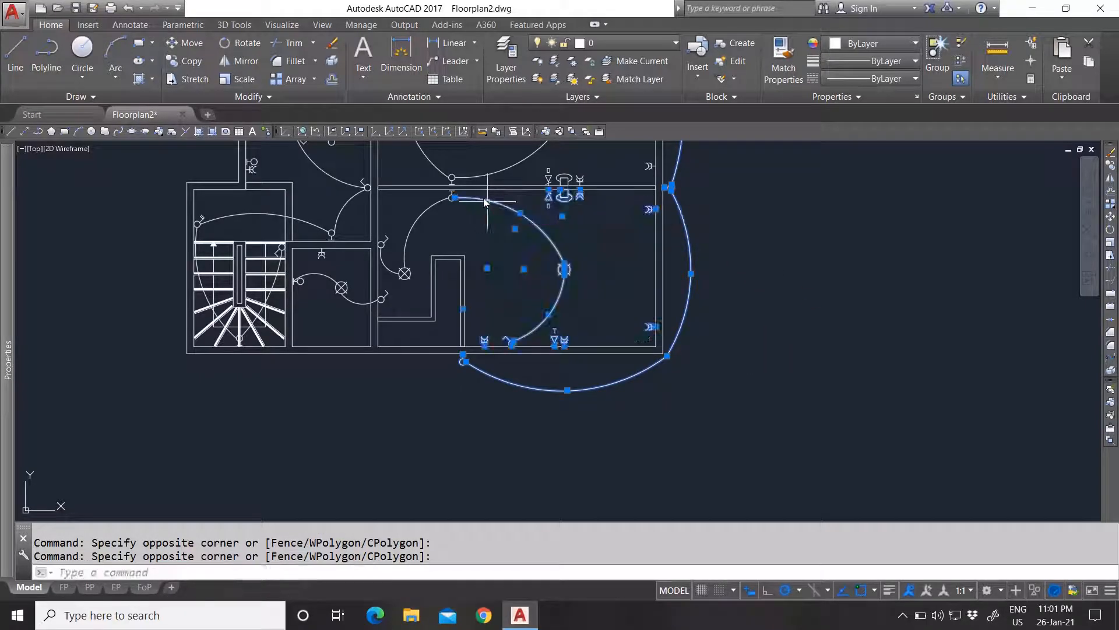
scroll(409, 207, up, 1)
click(515, 237)
click(457, 187)
click(429, 339)
click(363, 242)
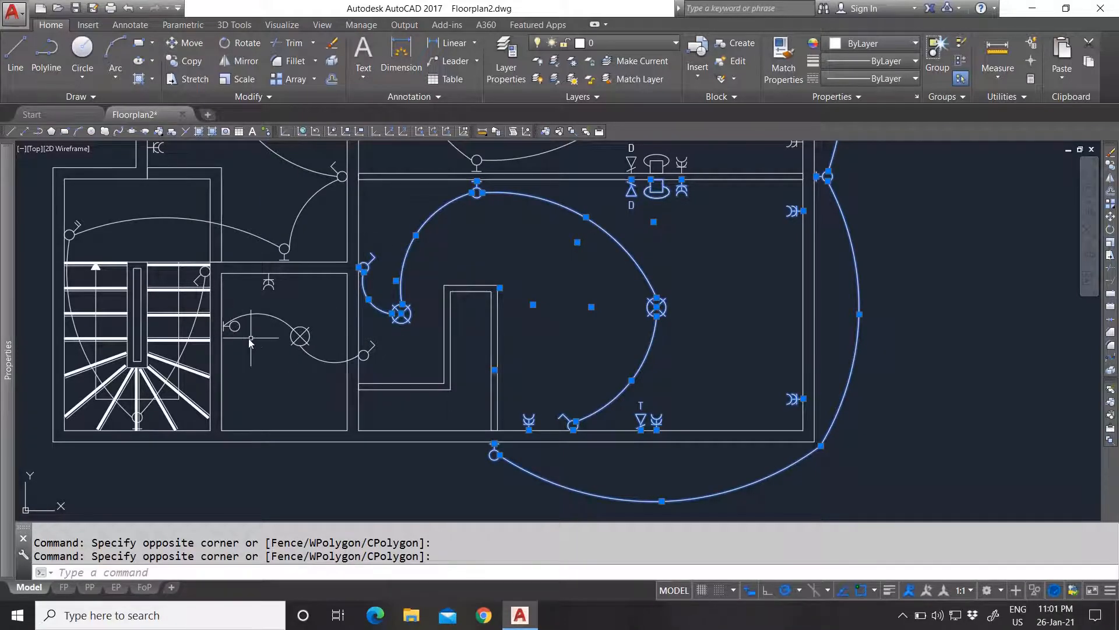
Add the lower bathroom's ceiling lamp, wall light, switch and wiring to the selection.
scroll(257, 341, up, 1)
click(185, 294)
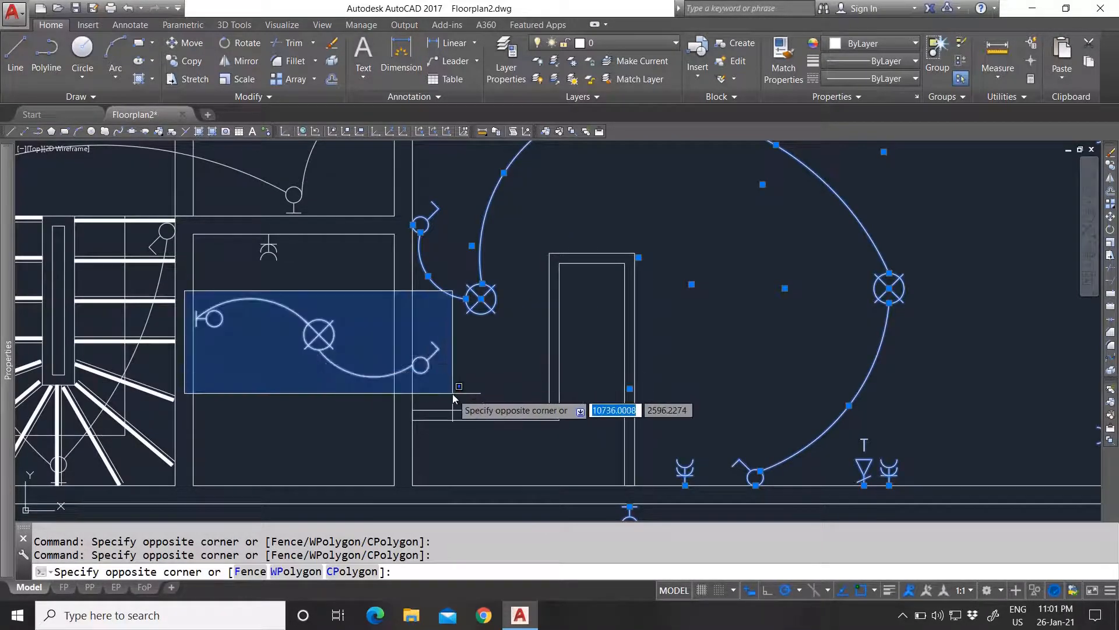
click(450, 394)
scroll(475, 376, down, 4)
scroll(393, 362, up, 4)
Add the staircase's wall light, switches and wiring arcs to the selection.
scroll(419, 274, up, 3)
click(449, 333)
click(405, 282)
scroll(458, 267, down, 3)
scroll(463, 278, down, 3)
scroll(387, 379, up, 5)
click(387, 370)
click(449, 466)
scroll(435, 428, down, 3)
scroll(362, 239, up, 4)
click(414, 244)
click(333, 301)
click(353, 320)
click(338, 304)
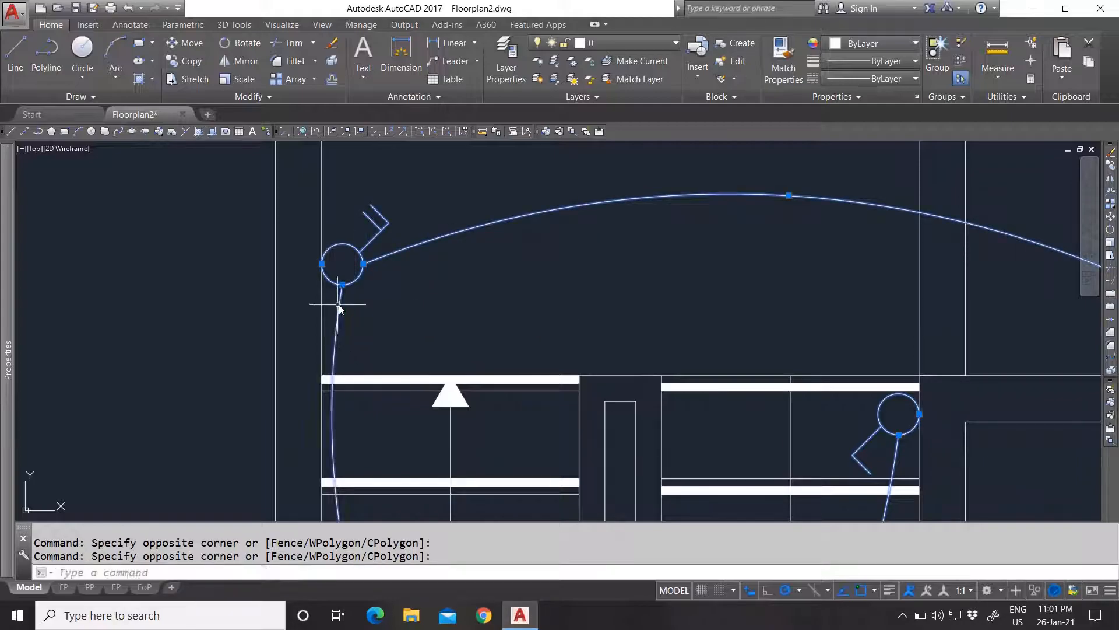
Add the wall light above the lower bathroom, its wiring and the bathroom's socket to the selection.
scroll(328, 336, down, 3)
scroll(594, 320, up, 1)
click(547, 346)
click(478, 278)
click(445, 342)
click(507, 431)
Add the hall's switches, connecting wiring arc, wall lights and socket beside the staircase to the selection.
scroll(474, 383, down, 3)
scroll(488, 362, up, 3)
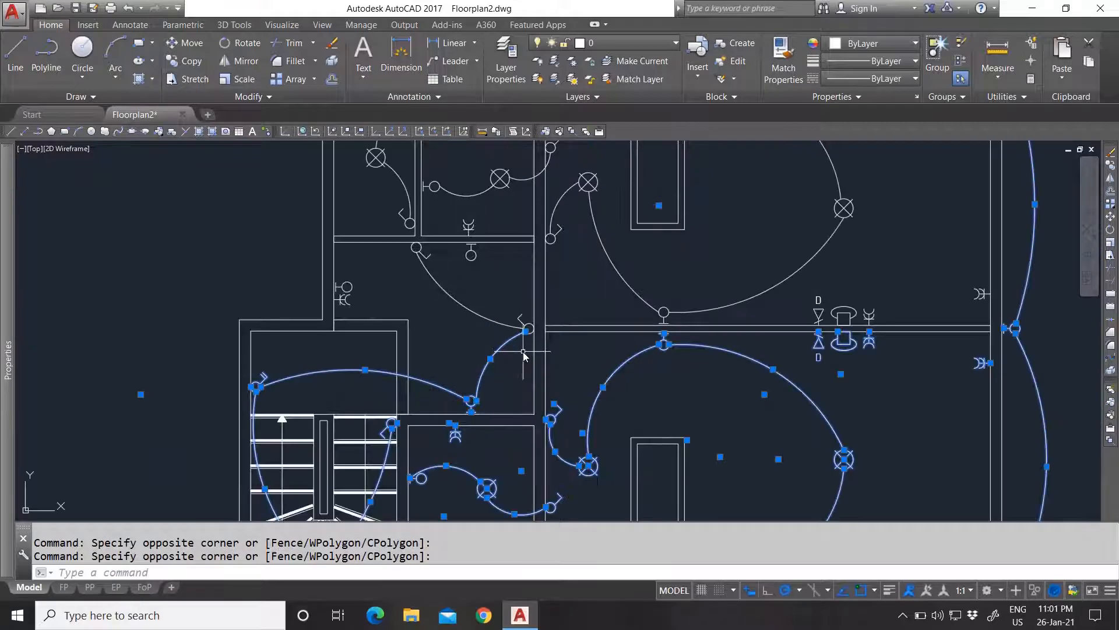
click(525, 345)
click(427, 258)
click(397, 296)
click(344, 279)
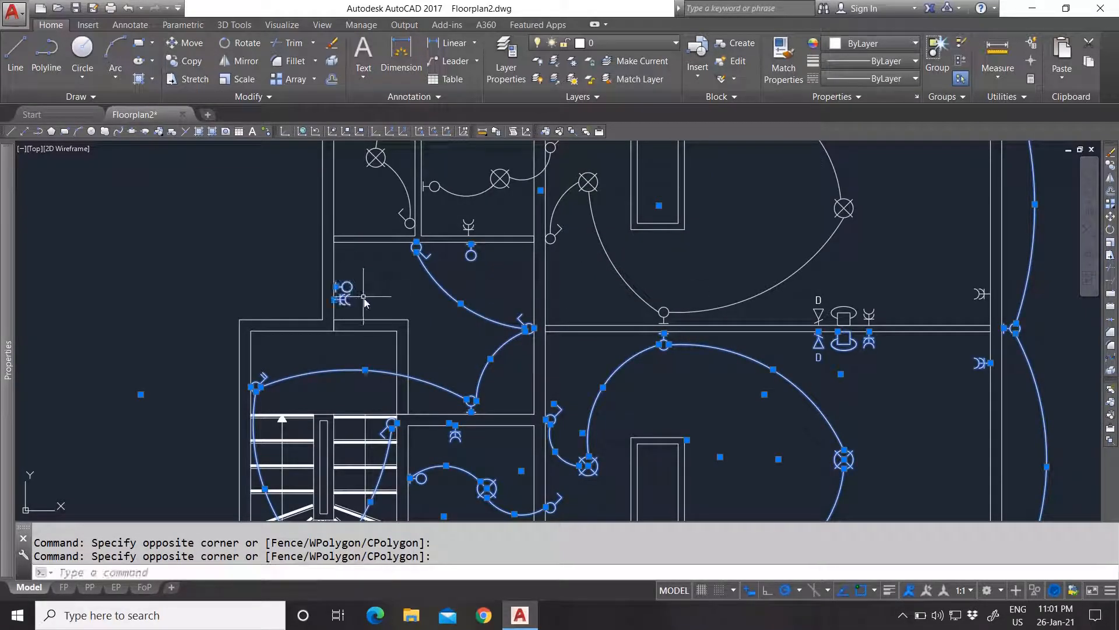
Assign the selected electrical symbols and wiring to the Electrical layer and clear the selection.
click(603, 44)
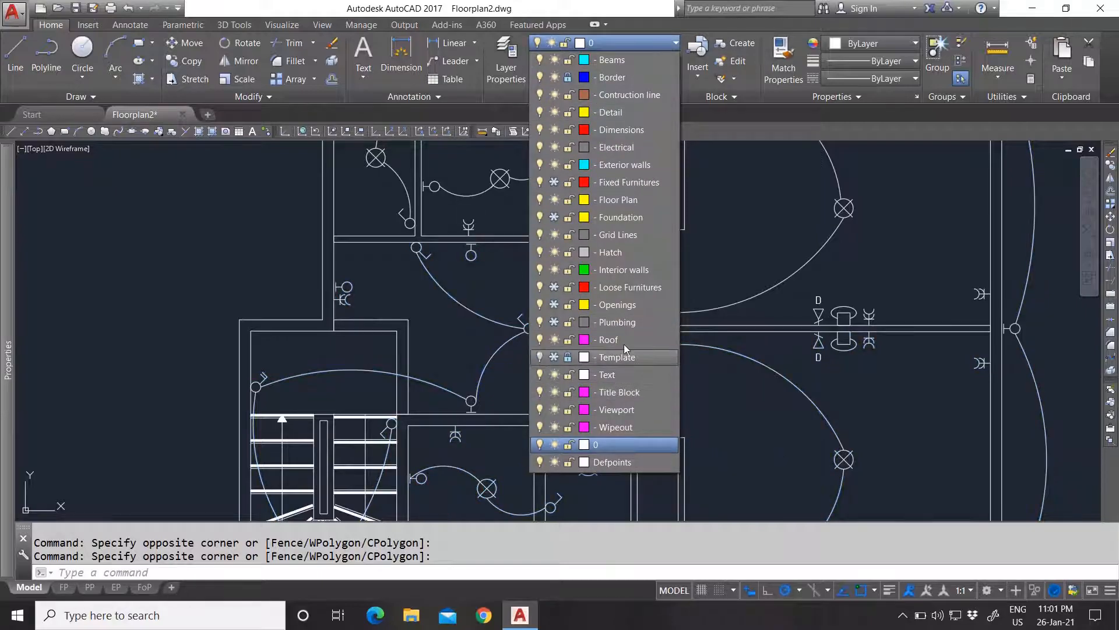
click(617, 154)
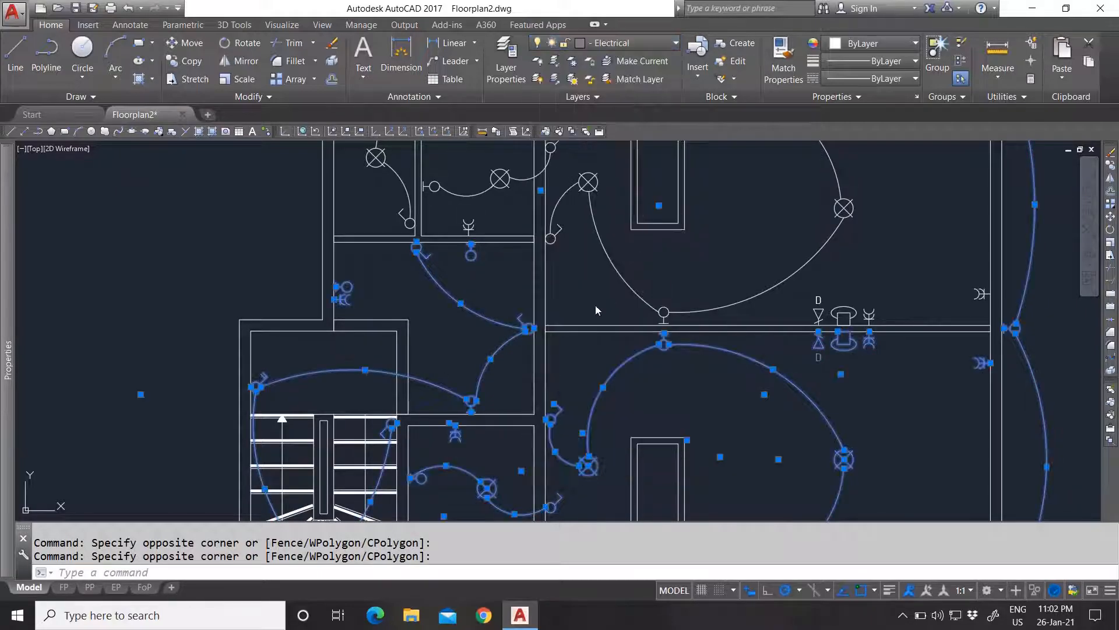
scroll(513, 339, down, 5)
scroll(640, 371, up, 6)
key(Escape)
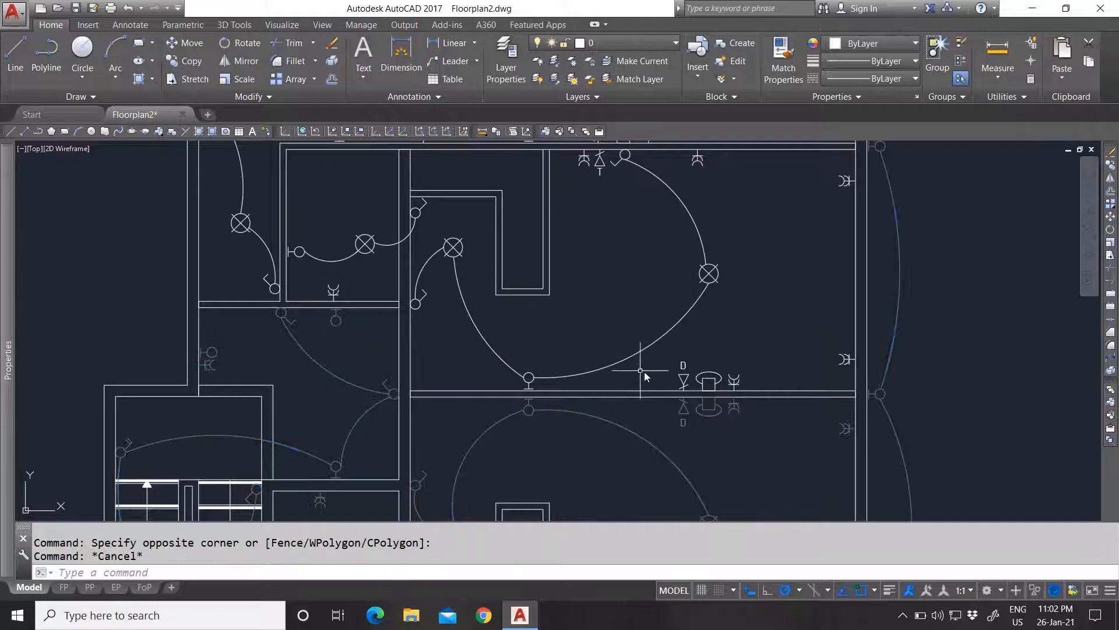
Select the middle bedroom's lamps, switches, sockets, outlets and wiring arcs.
click(779, 389)
click(472, 283)
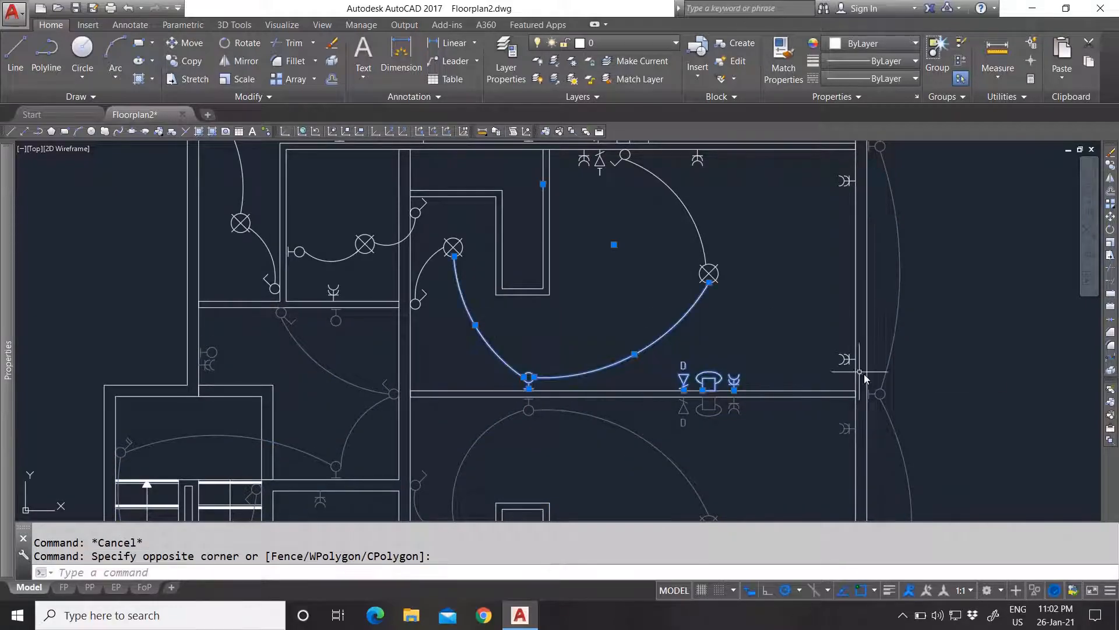
click(843, 377)
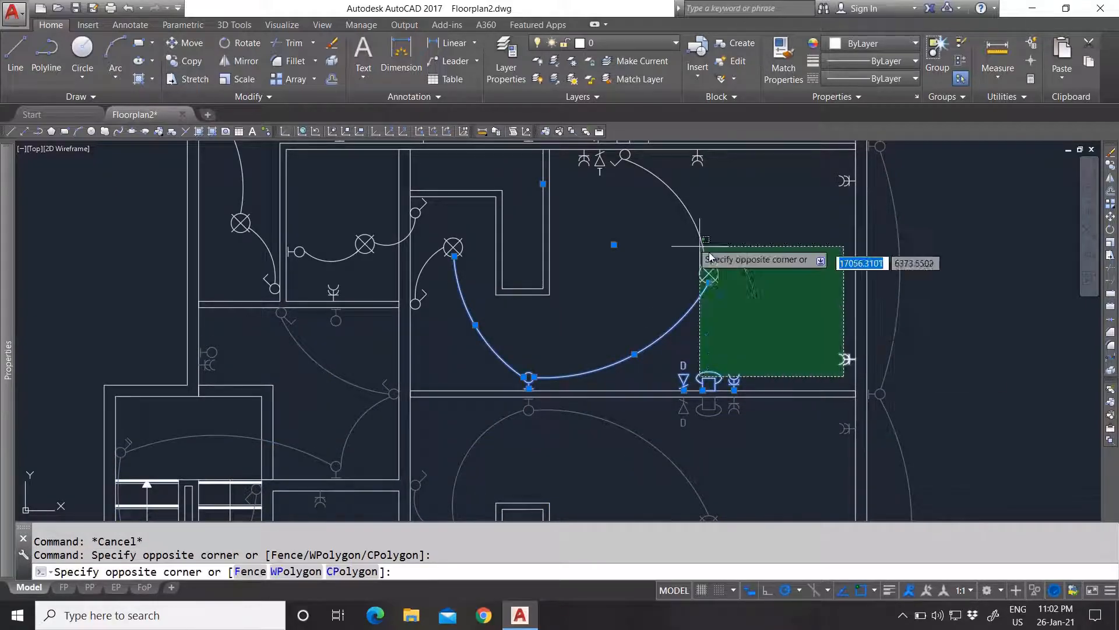
click(582, 165)
click(463, 350)
click(423, 237)
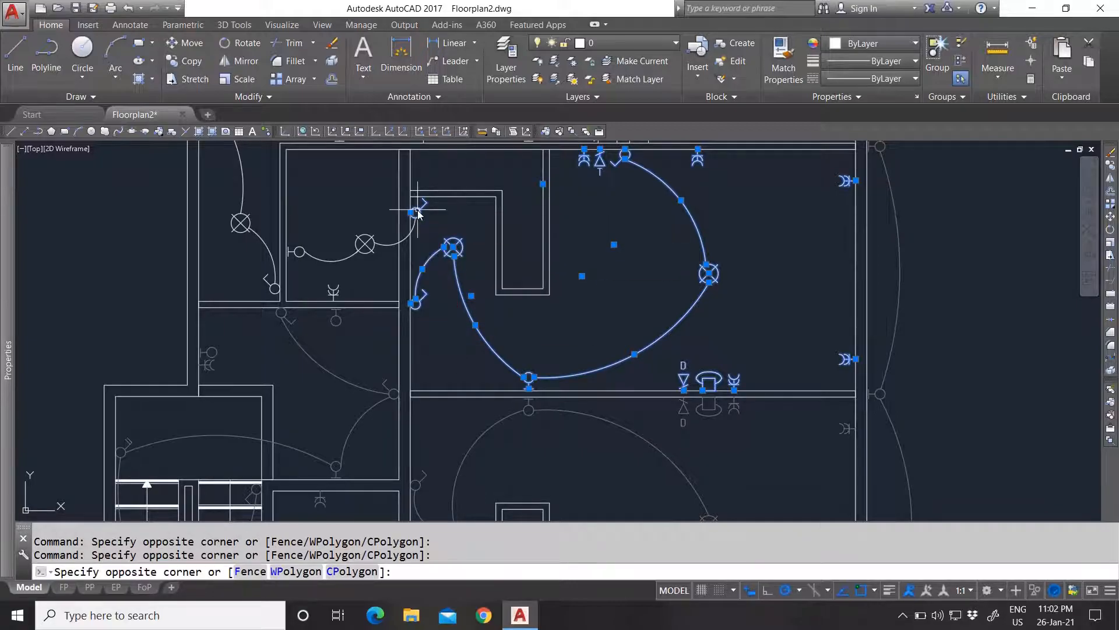
Add the lamp, wall light, wiring and socket of the small bathroom beside the middle bedroom to the selection.
scroll(246, 221, up, 2)
click(295, 220)
click(592, 337)
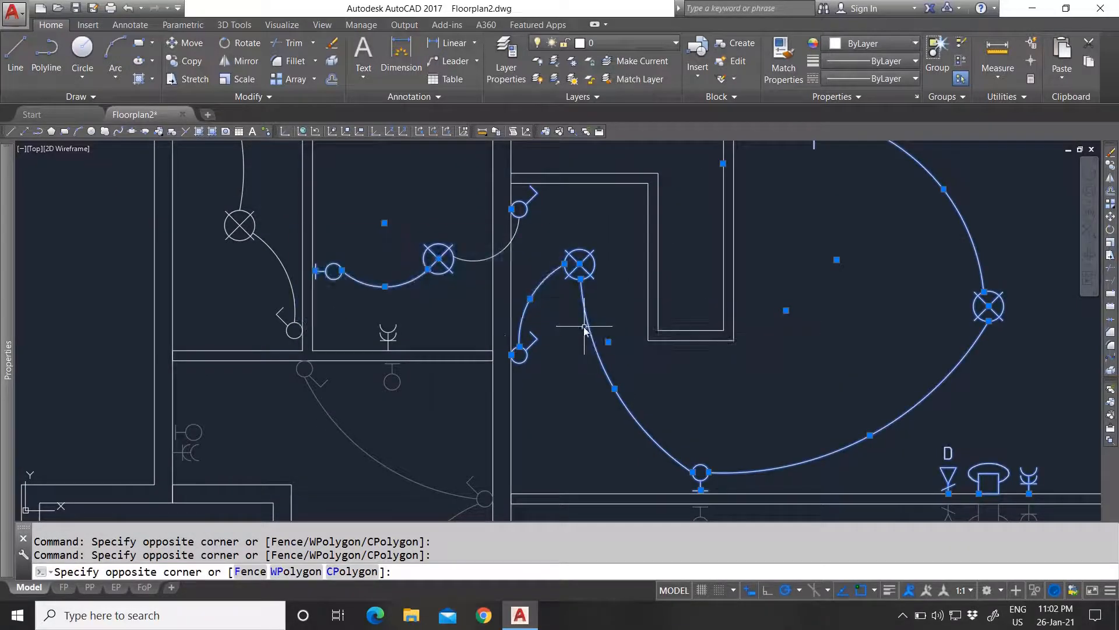
click(505, 350)
click(375, 308)
scroll(503, 337, down, 2)
scroll(447, 305, up, 1)
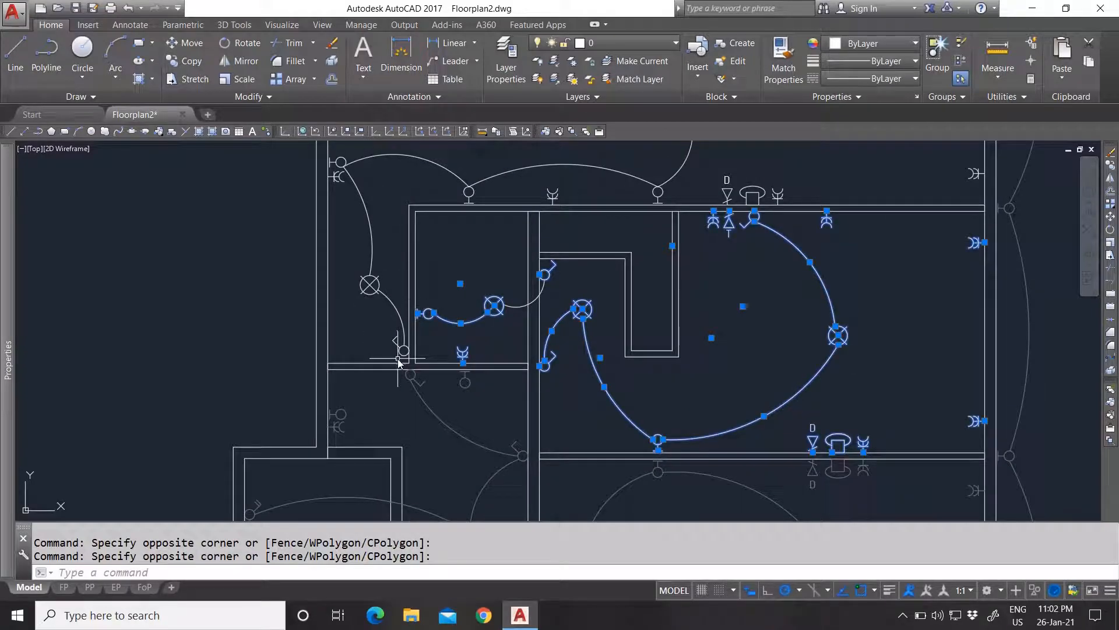
Add the upper hallway's switch, lamp, wall lights, sockets, outlets and connecting wiring arcs to the selection.
click(403, 367)
click(340, 171)
scroll(428, 329, down, 2)
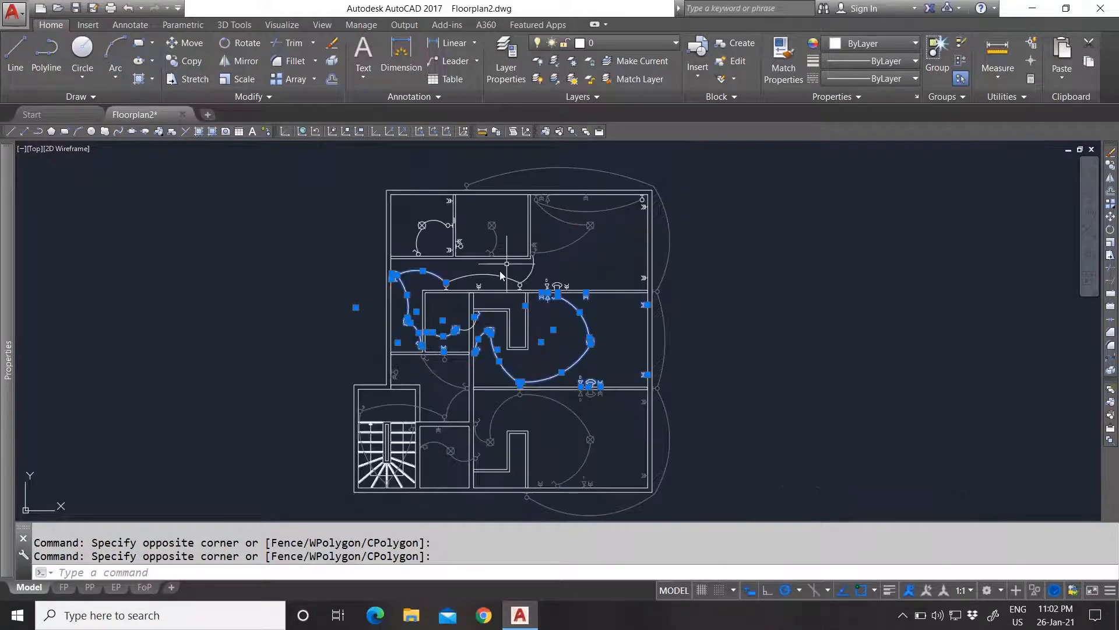
scroll(500, 275, up, 4)
click(666, 335)
click(326, 278)
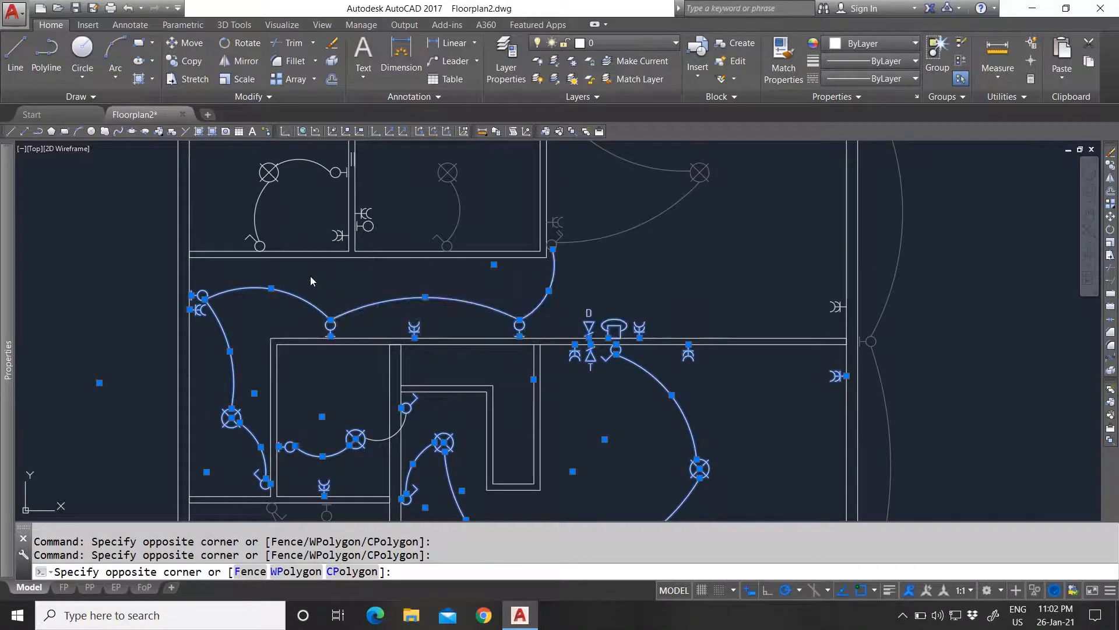
scroll(492, 300, down, 4)
Add the electrical symbols of the two adjoining upper rooms and the upper bedroom's outer-wall sockets and wall light to the selection.
scroll(387, 226, up, 6)
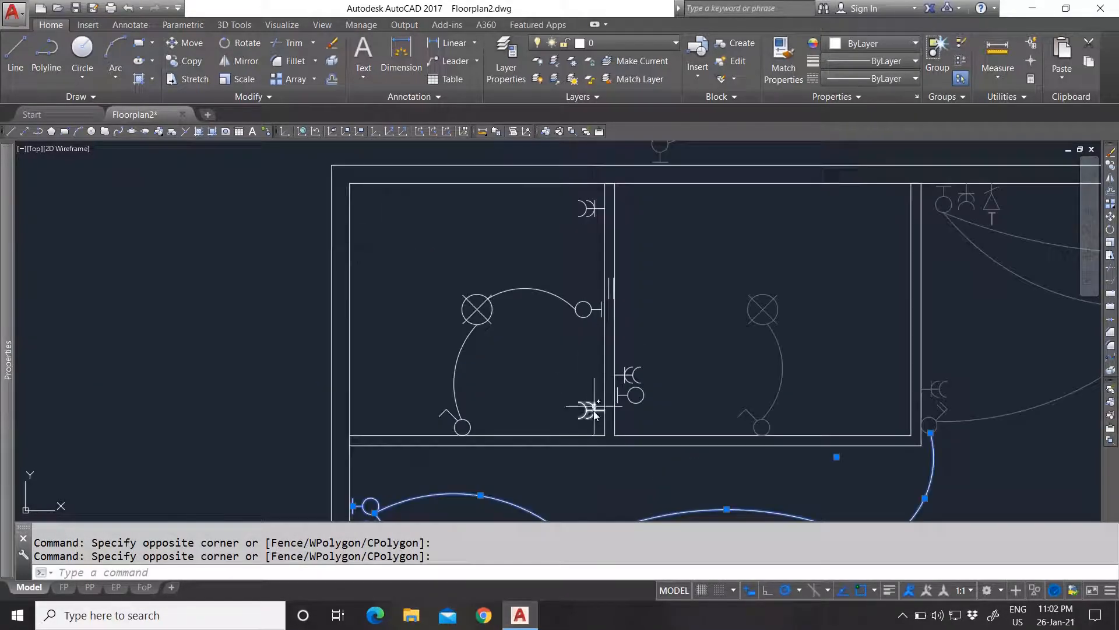
click(594, 430)
click(443, 216)
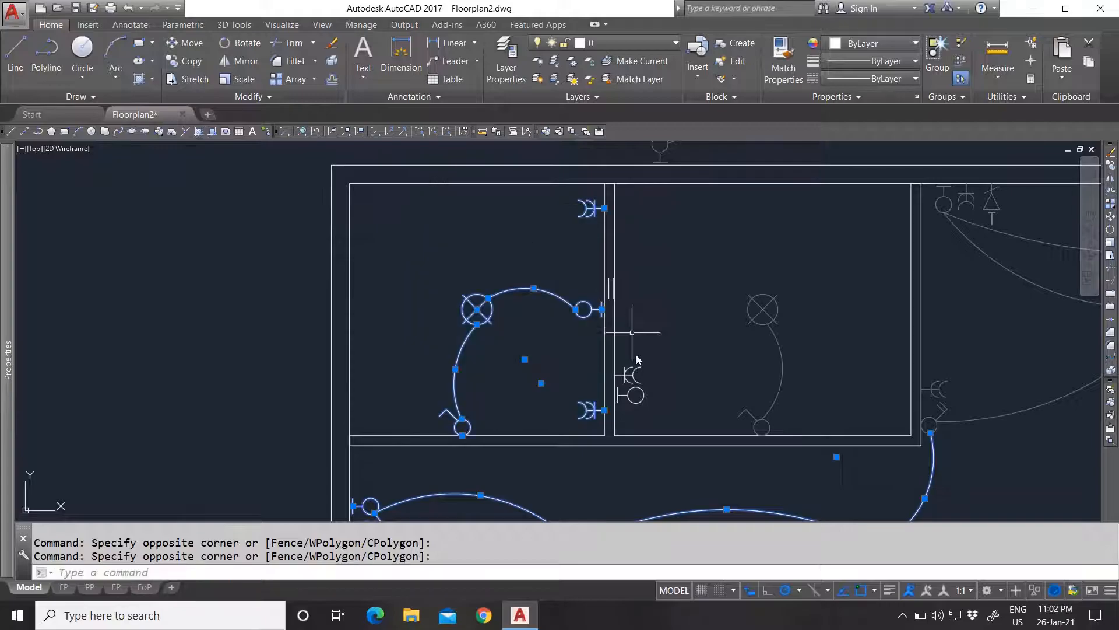
click(654, 396)
click(631, 357)
scroll(543, 285, down, 6)
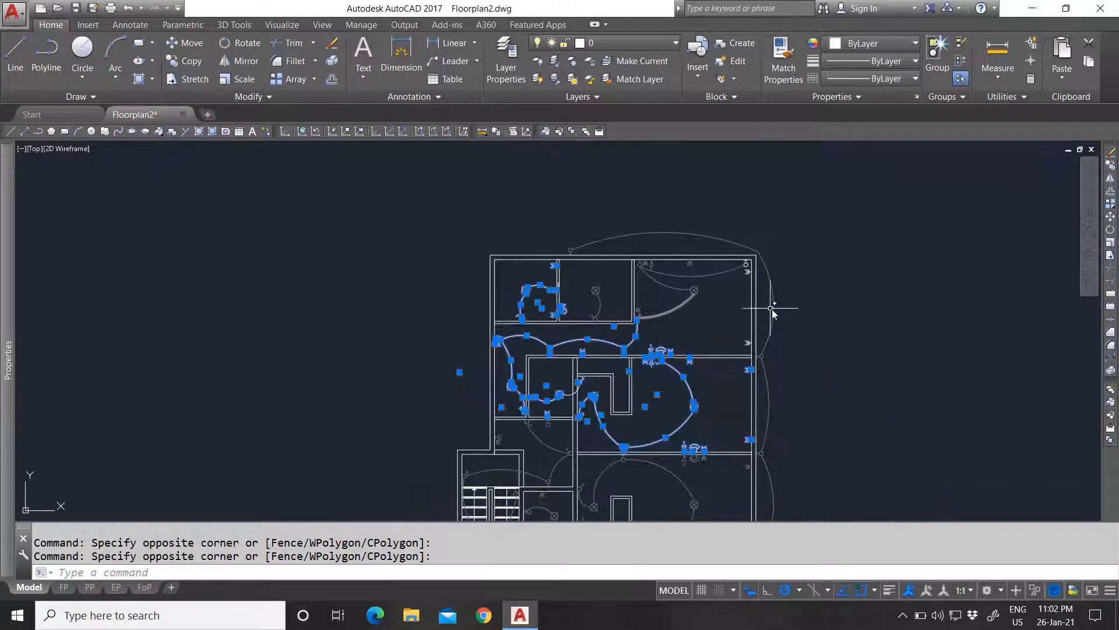
scroll(772, 310, up, 4)
click(703, 398)
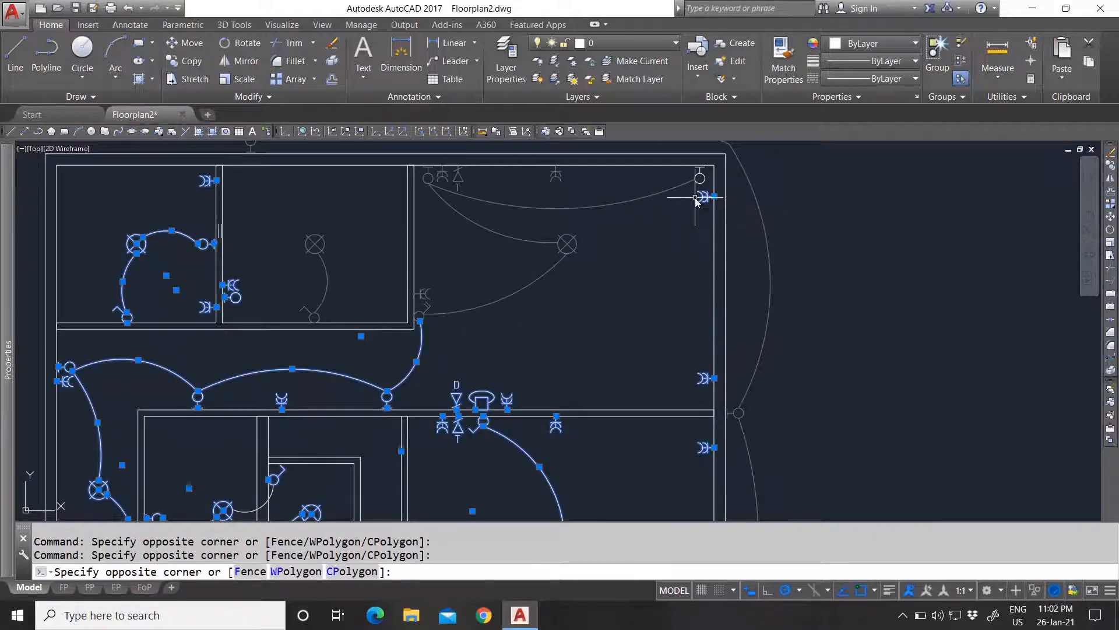
click(696, 171)
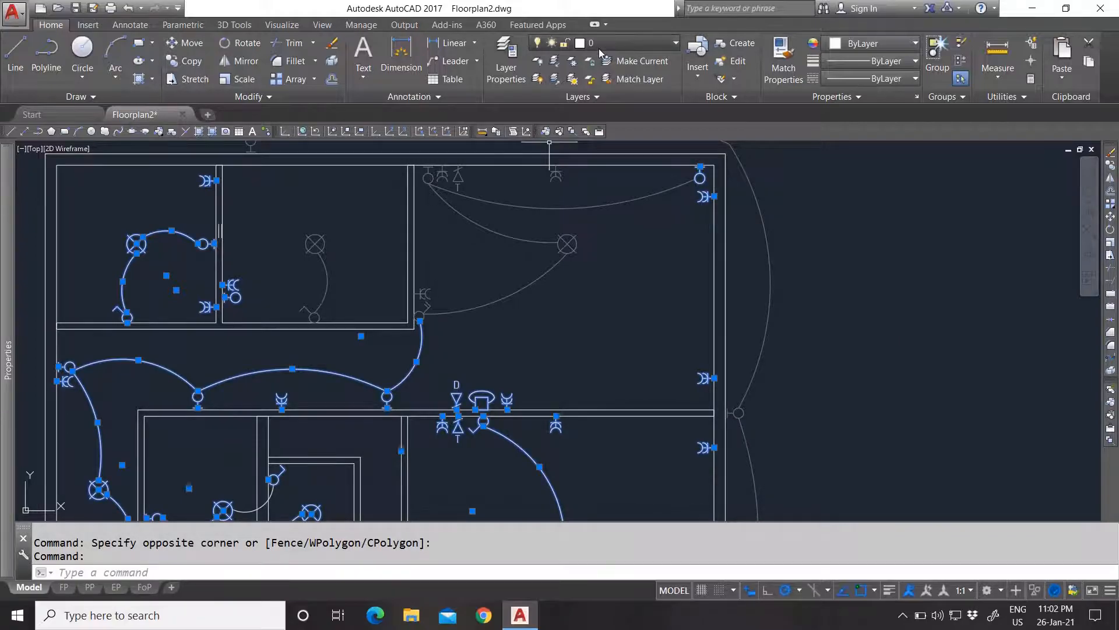
Assign the selected symbols and wiring to the Electrical layer and clear the selection.
click(630, 43)
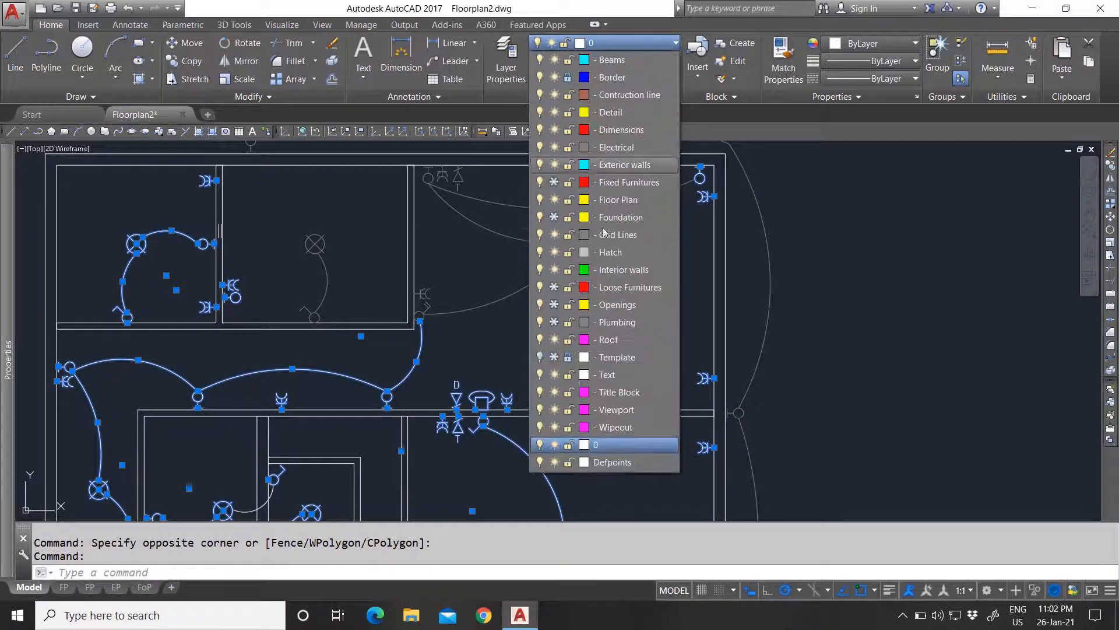
click(612, 149)
scroll(541, 252, down, 6)
scroll(485, 271, up, 10)
key(Escape)
key(Escape)
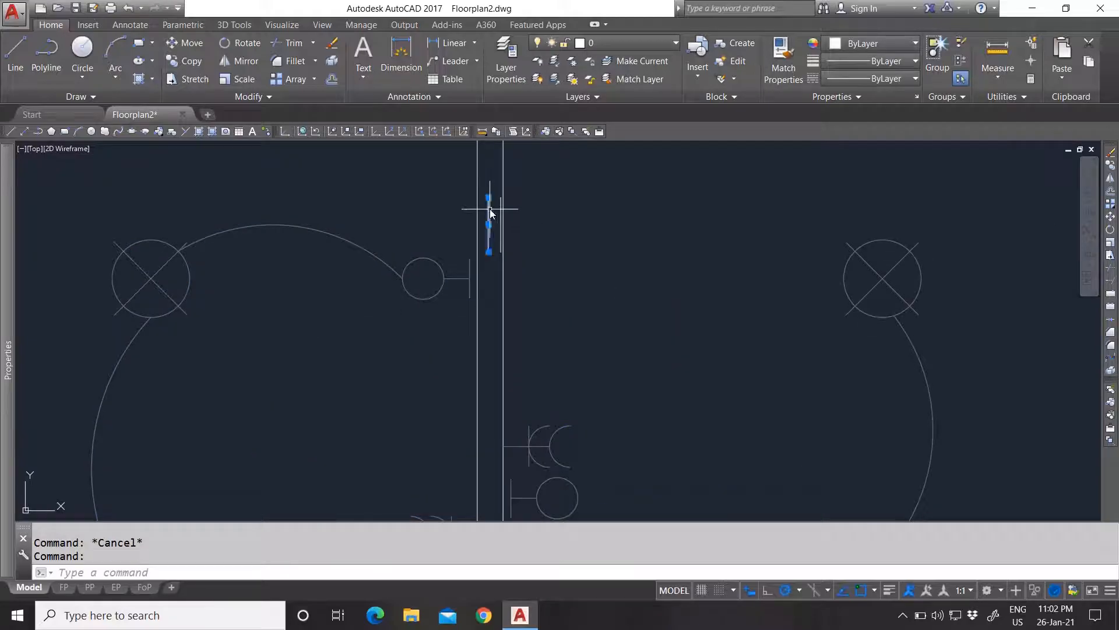
Delete the two short stray lines inside the wall between the two small upper rooms.
click(451, 182)
click(539, 259)
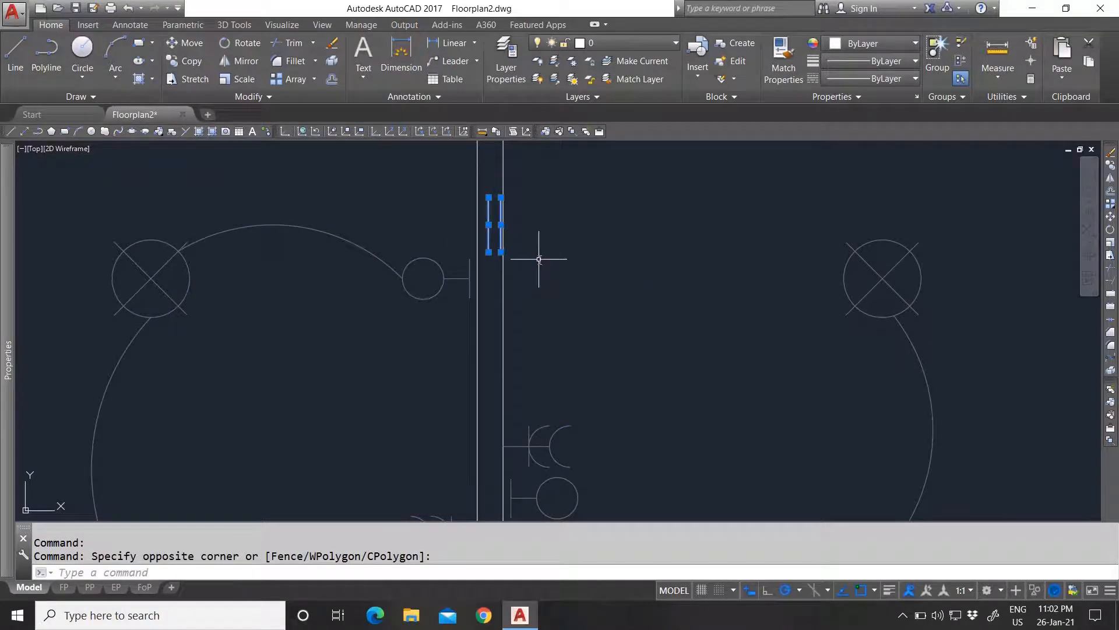
key(Delete)
scroll(537, 254, down, 8)
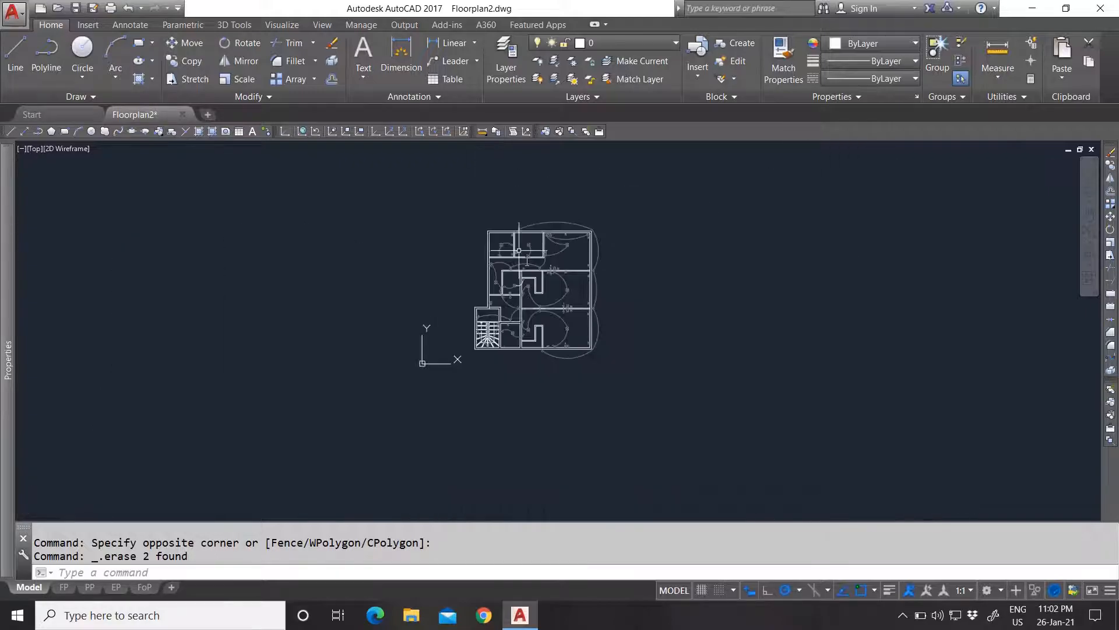
scroll(543, 272, up, 6)
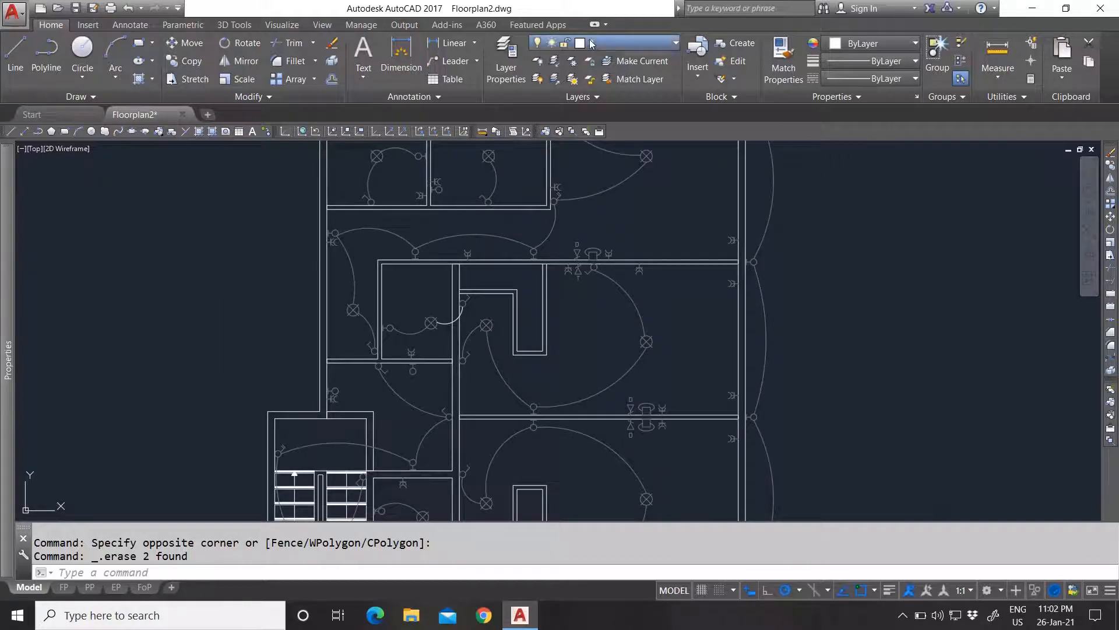
Freeze the Electrical layer.
click(618, 43)
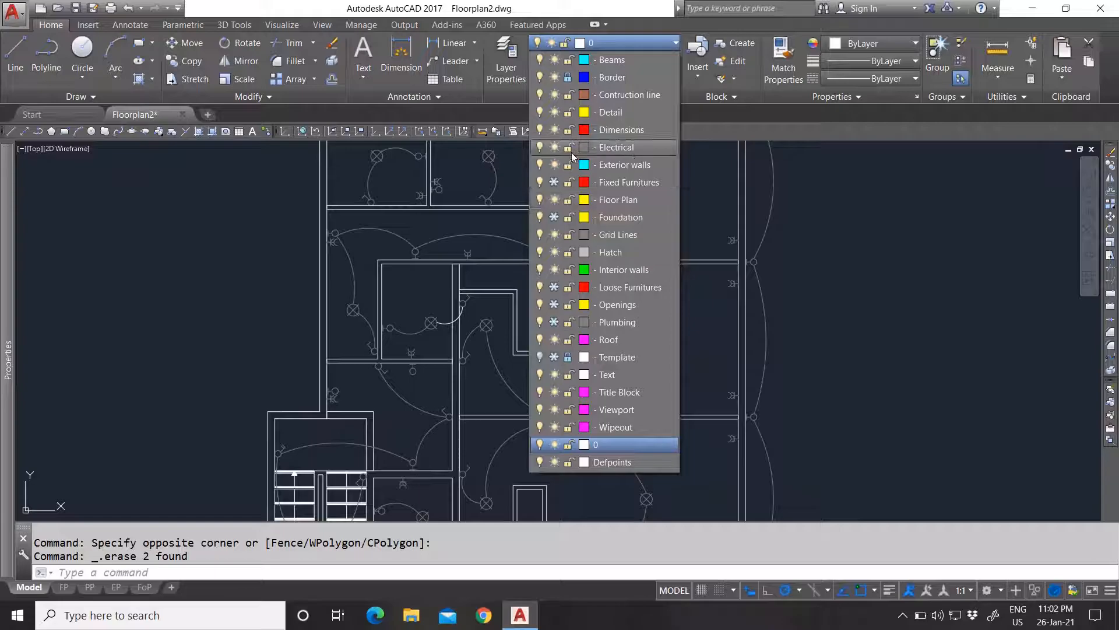
click(555, 148)
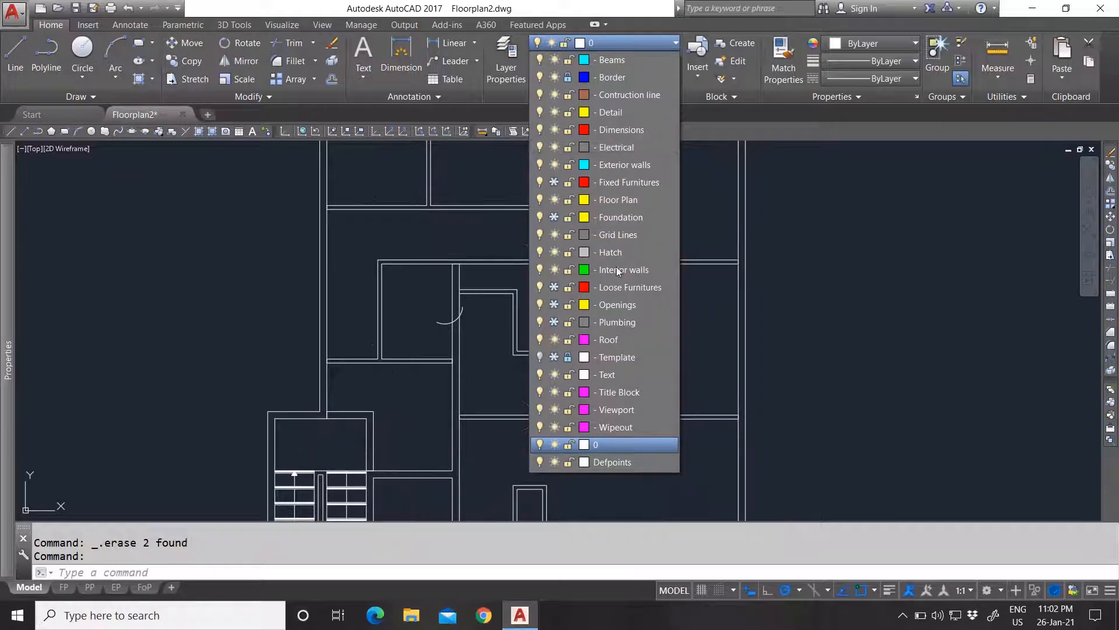
click(694, 247)
Move the leftover wiring arc crossing the small bathroom's wall to the Electrical layer and dismiss the frozen-layer notice.
scroll(453, 333, up, 2)
click(429, 326)
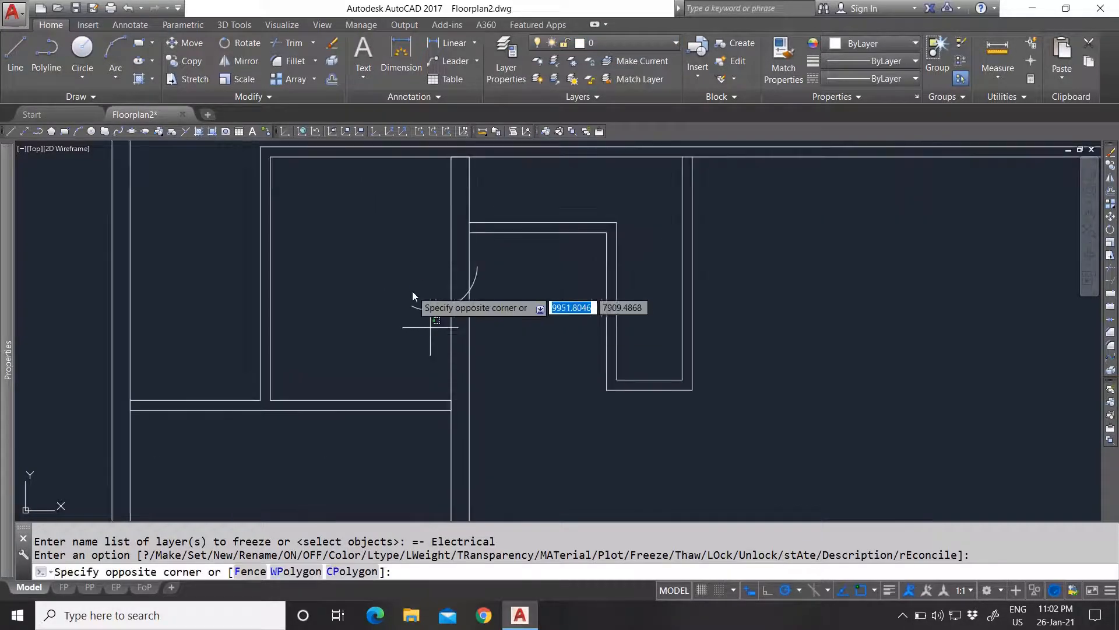
click(412, 291)
scroll(450, 278, down, 4)
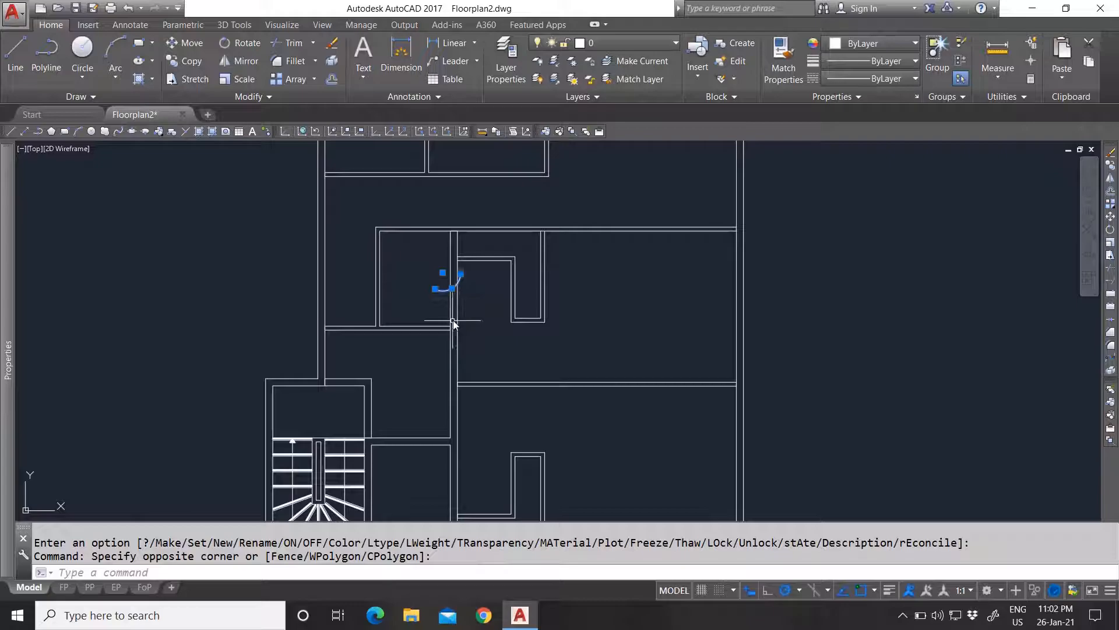
click(608, 43)
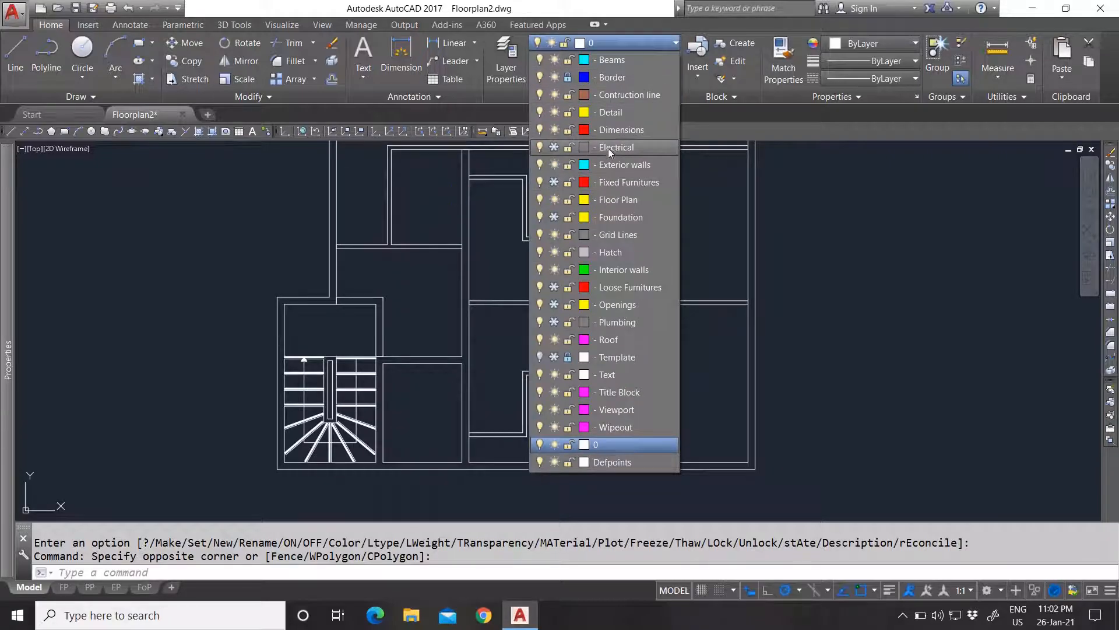
click(608, 148)
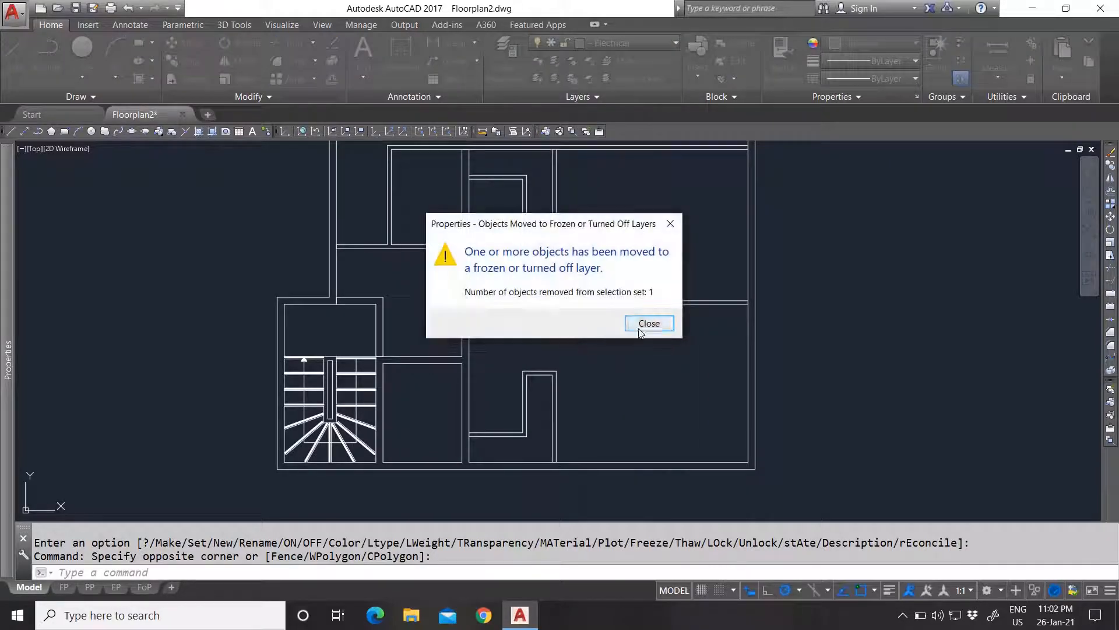
click(640, 330)
scroll(295, 441, up, 4)
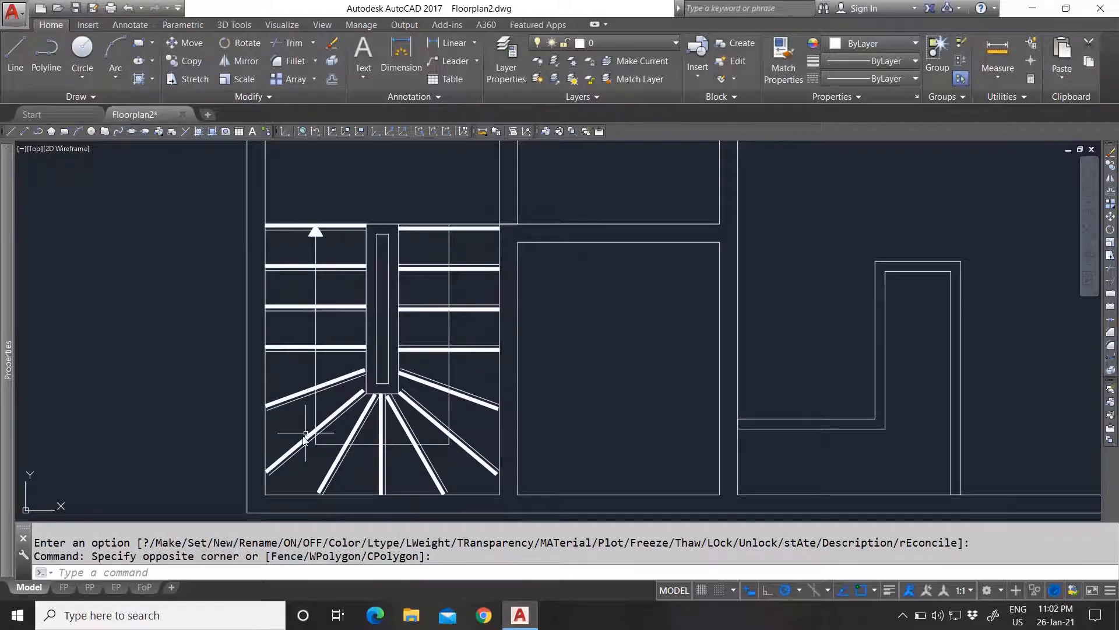
click(306, 201)
click(334, 467)
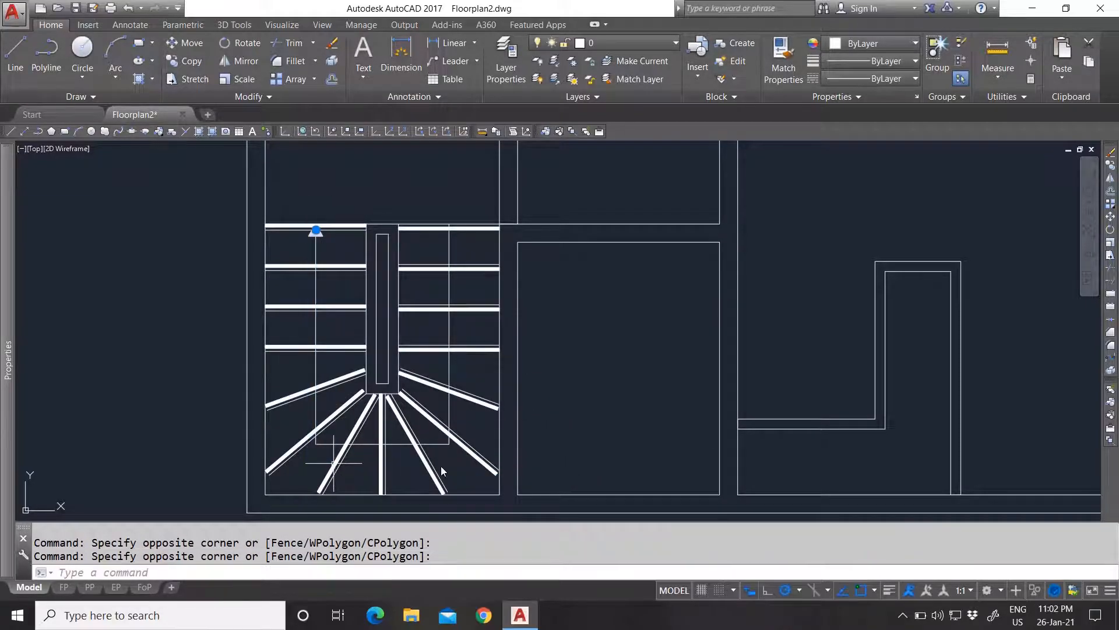
key(Escape)
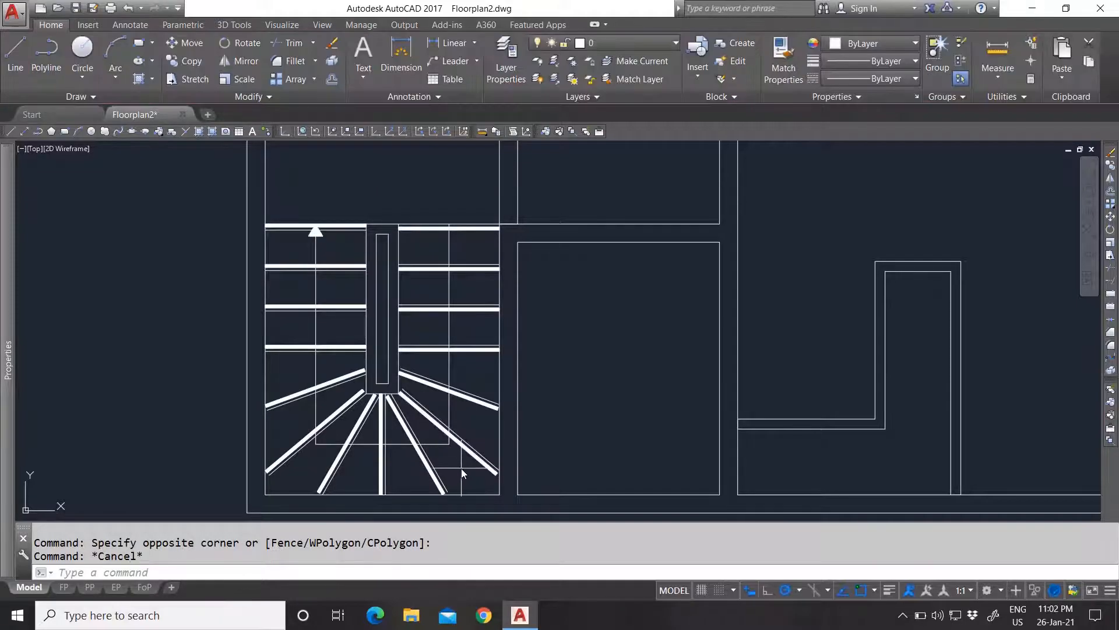
Select all stair treads with the direction line and arrow, and assign them to the Fixed Furnitures layer.
click(460, 468)
click(338, 414)
click(338, 400)
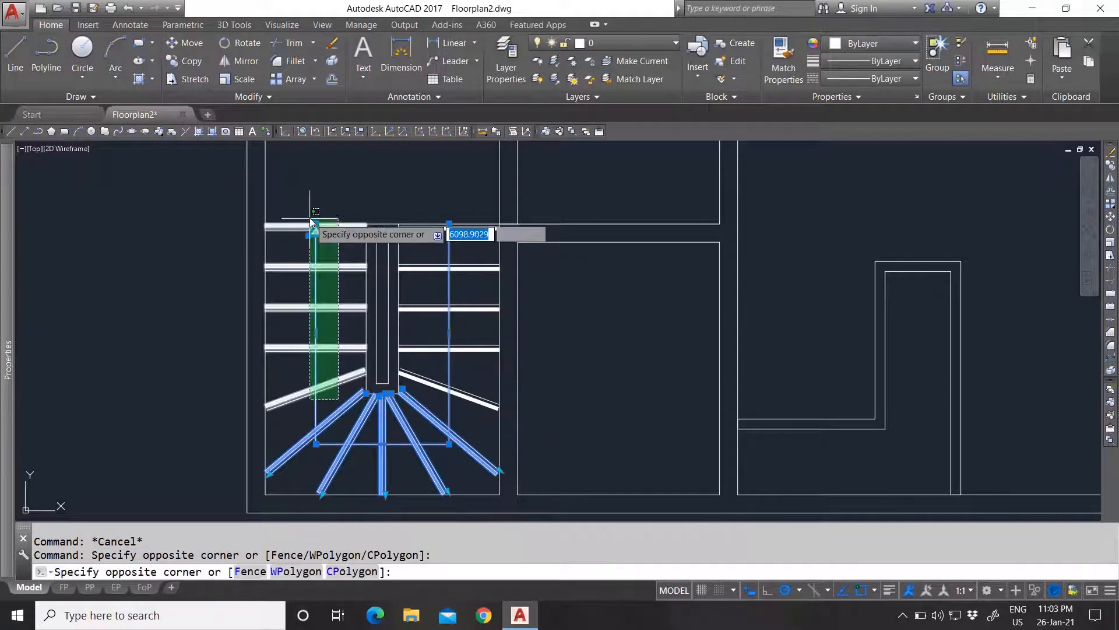
click(310, 220)
click(470, 419)
click(437, 191)
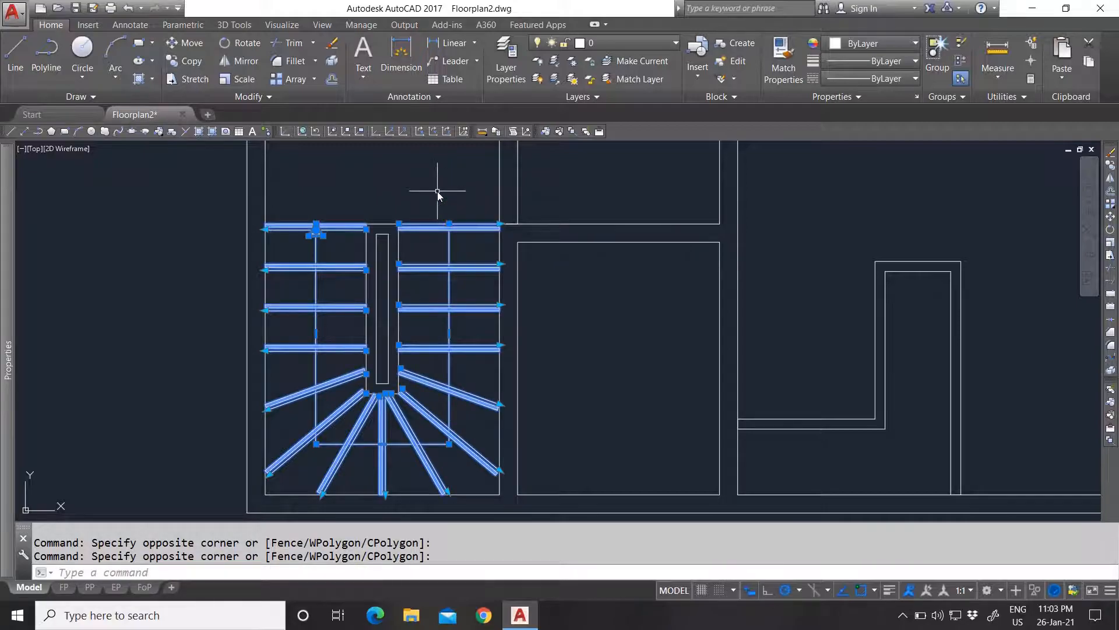
click(619, 44)
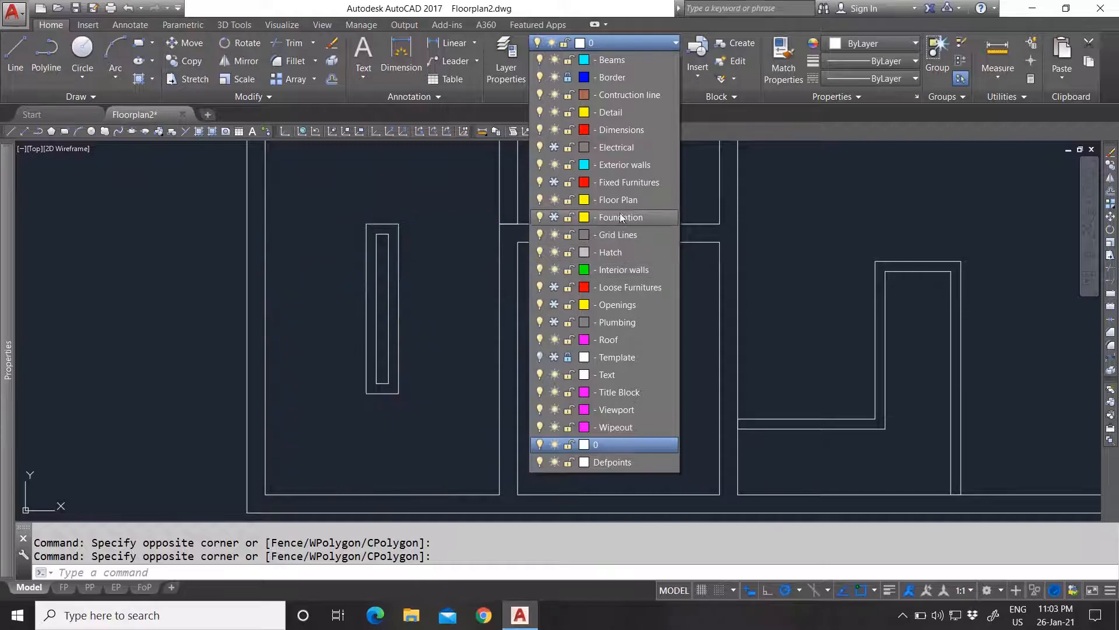
click(617, 182)
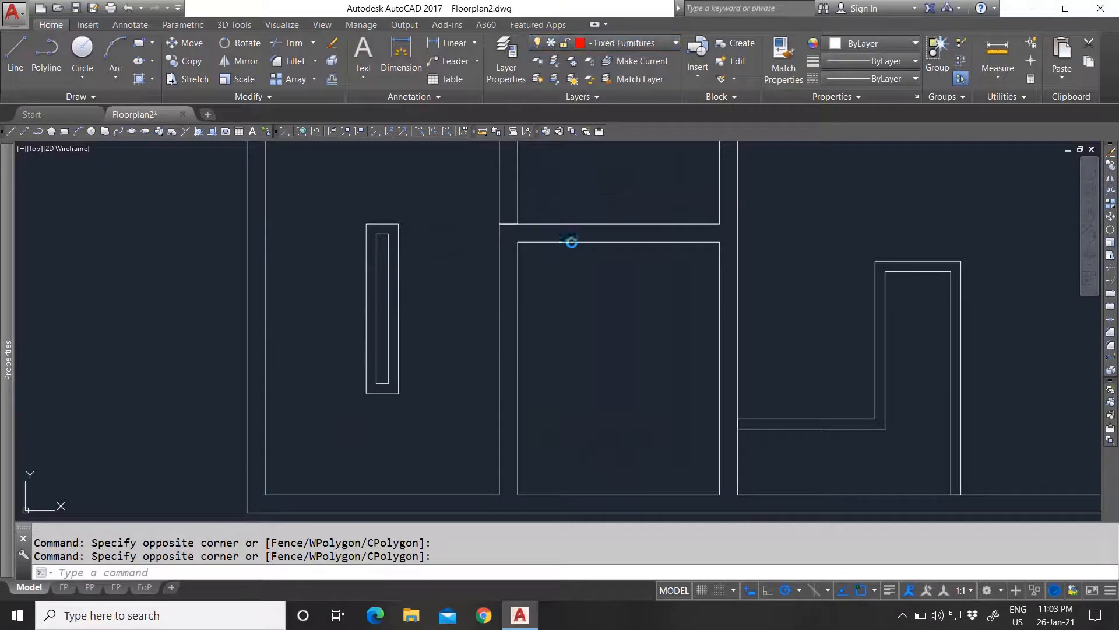
click(638, 323)
scroll(408, 356, down, 2)
click(422, 399)
click(366, 283)
scroll(408, 314, down, 3)
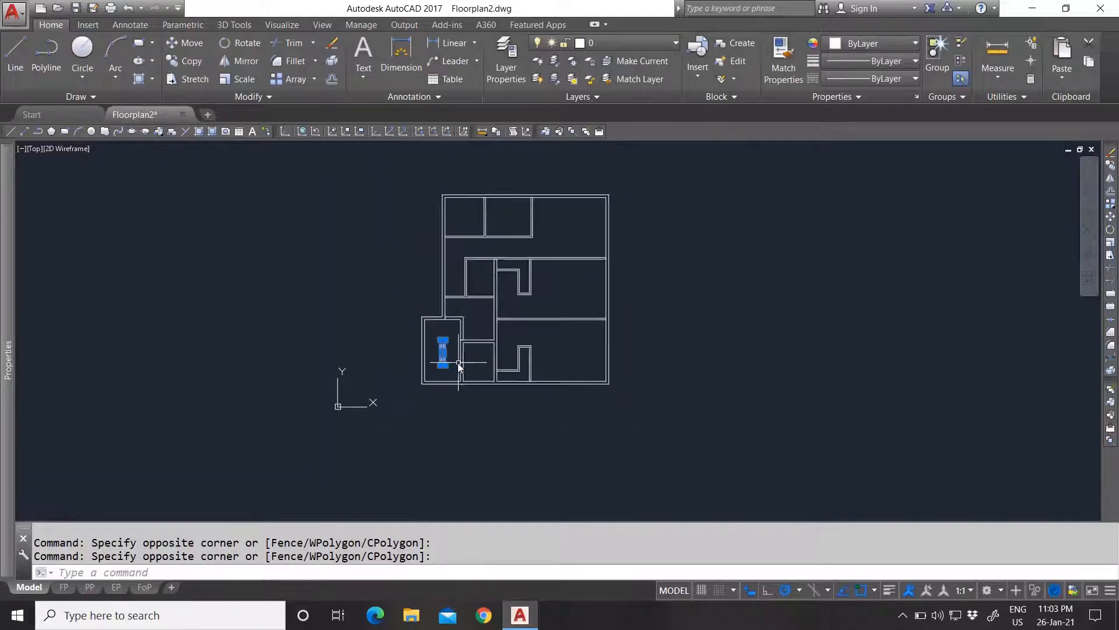
scroll(487, 341, up, 4)
click(613, 402)
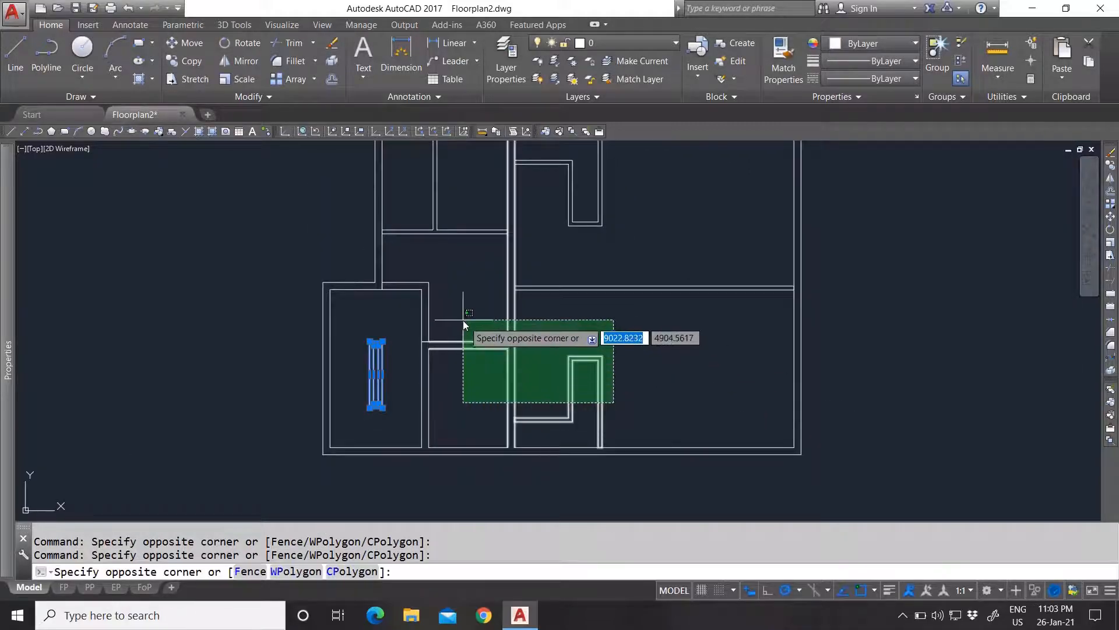
click(620, 401)
key(Escape)
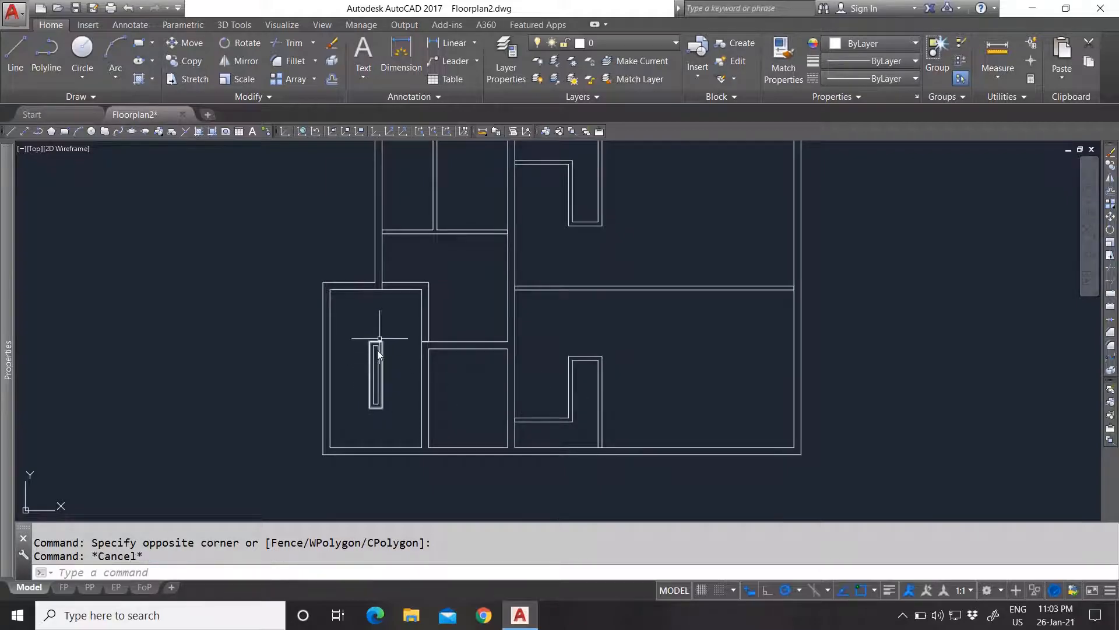
Select the floor plan's outer wall lines, including the upper corner walls of the staircase.
click(340, 253)
click(455, 331)
scroll(455, 335, down, 4)
scroll(487, 294, up, 5)
scroll(466, 326, down, 5)
scroll(447, 330, up, 4)
click(447, 330)
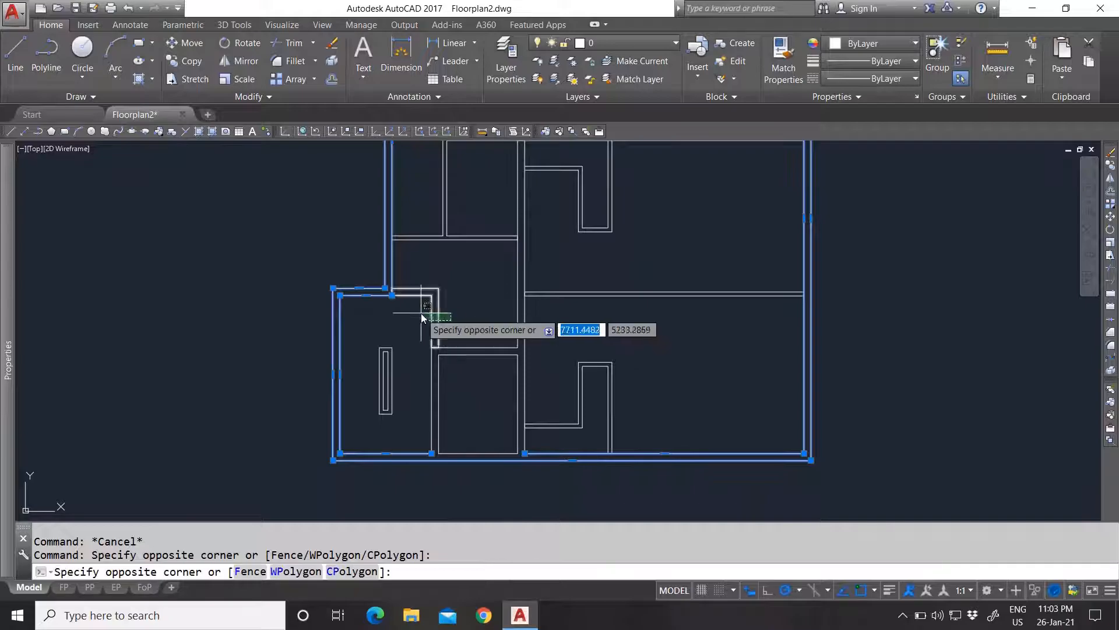
click(422, 313)
scroll(460, 355, down, 2)
scroll(484, 291, down, 4)
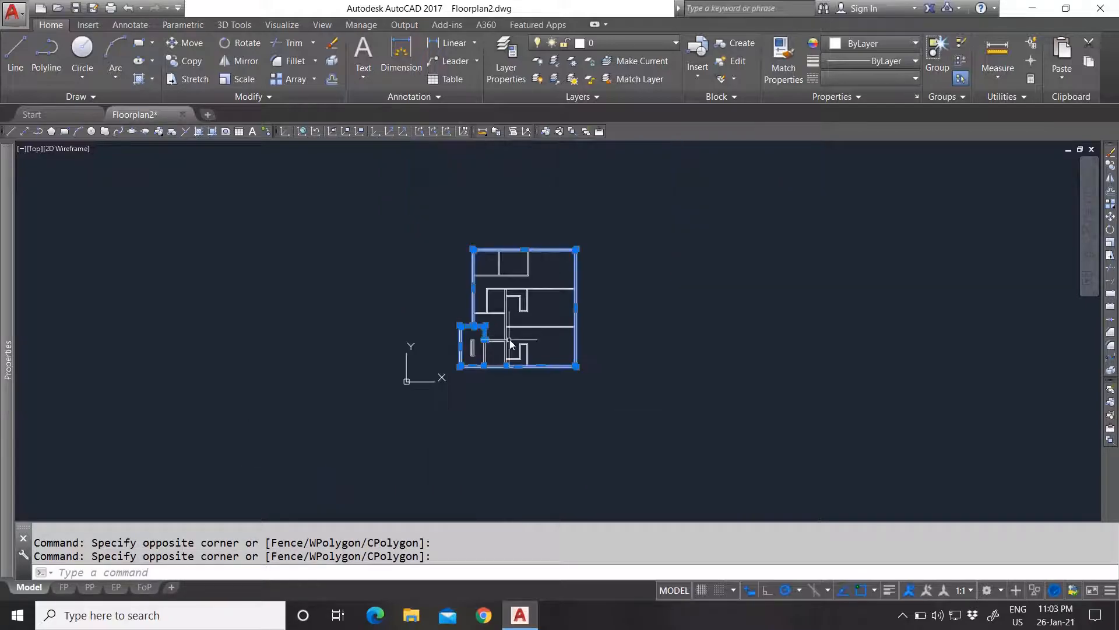
Stretch the end segment of the wall between the staircase and small bathroom down to the lower outer wall's inner line.
scroll(487, 295, up, 4)
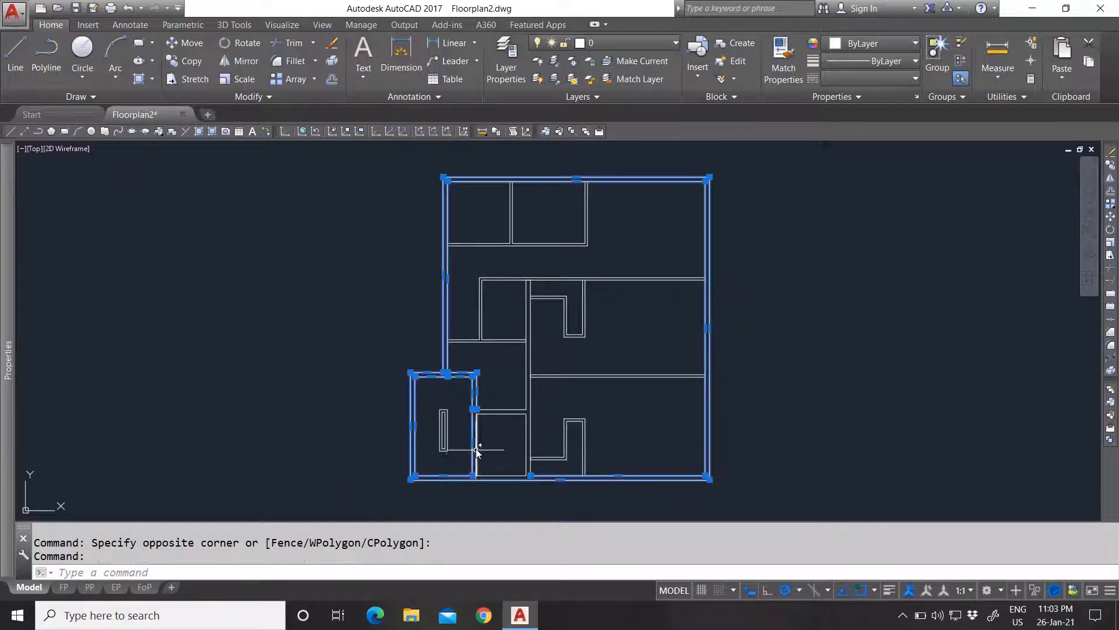
scroll(477, 463, up, 4)
scroll(487, 412, down, 2)
scroll(480, 357, up, 6)
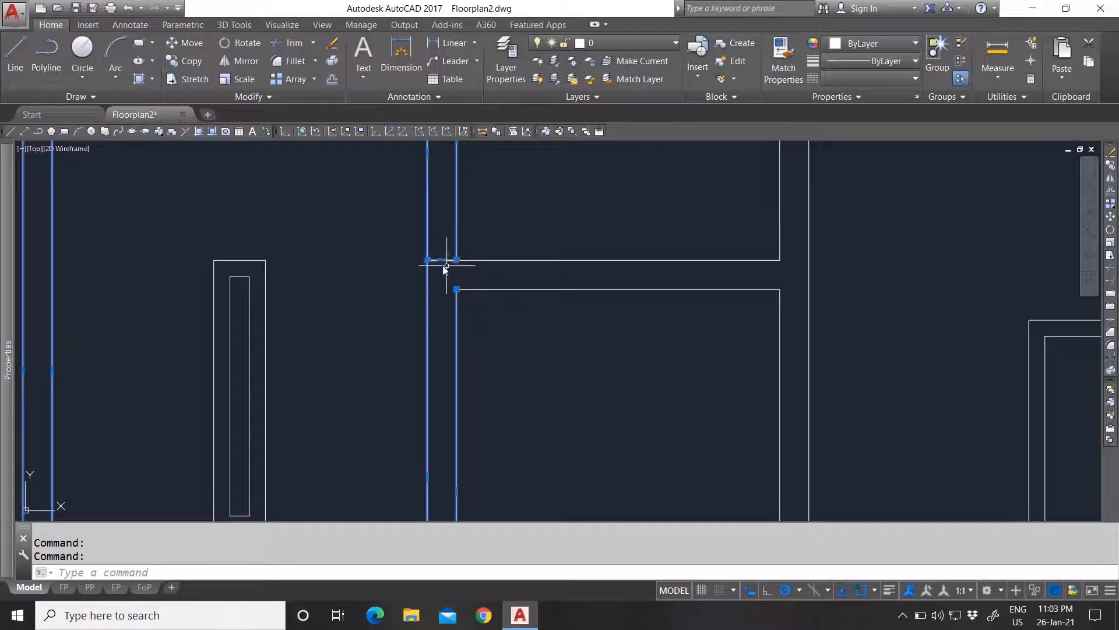
click(439, 262)
scroll(505, 287, down, 4)
scroll(483, 447, up, 5)
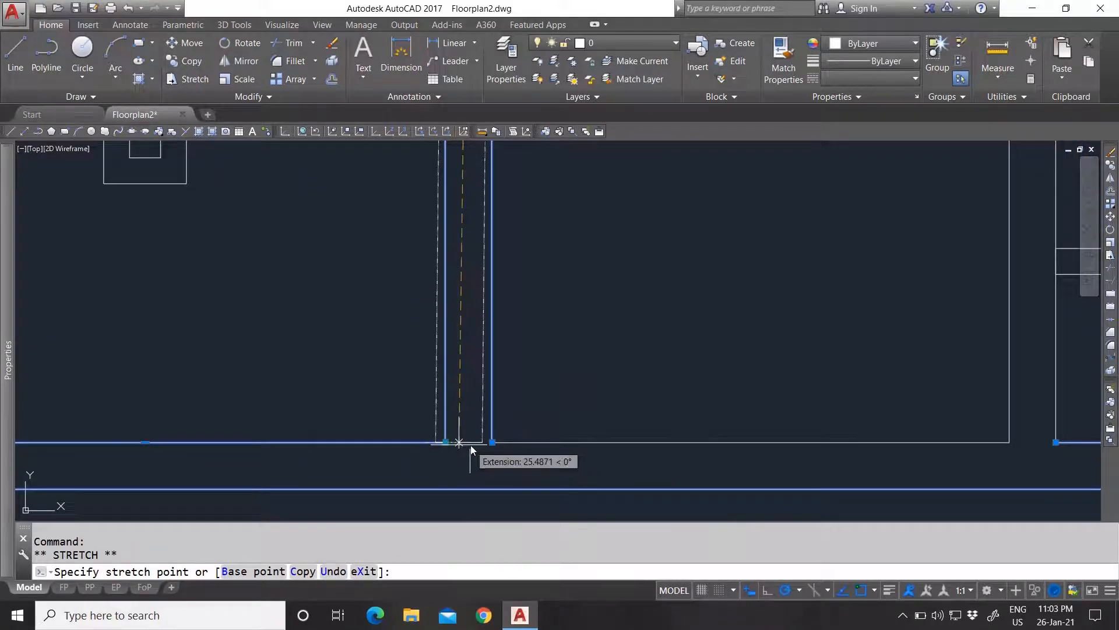
click(471, 448)
scroll(492, 350, down, 6)
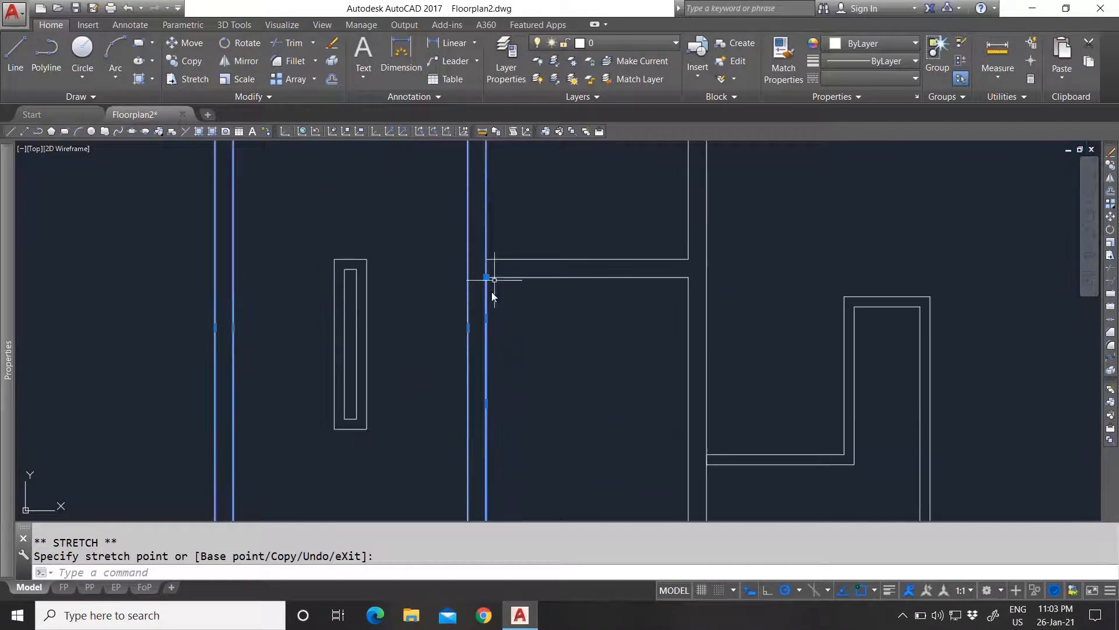
Add the narrow core wall inside the staircase to the outer wall selection and assign everything selected to the Exterior walls layer.
scroll(509, 390, down, 4)
scroll(524, 315, up, 4)
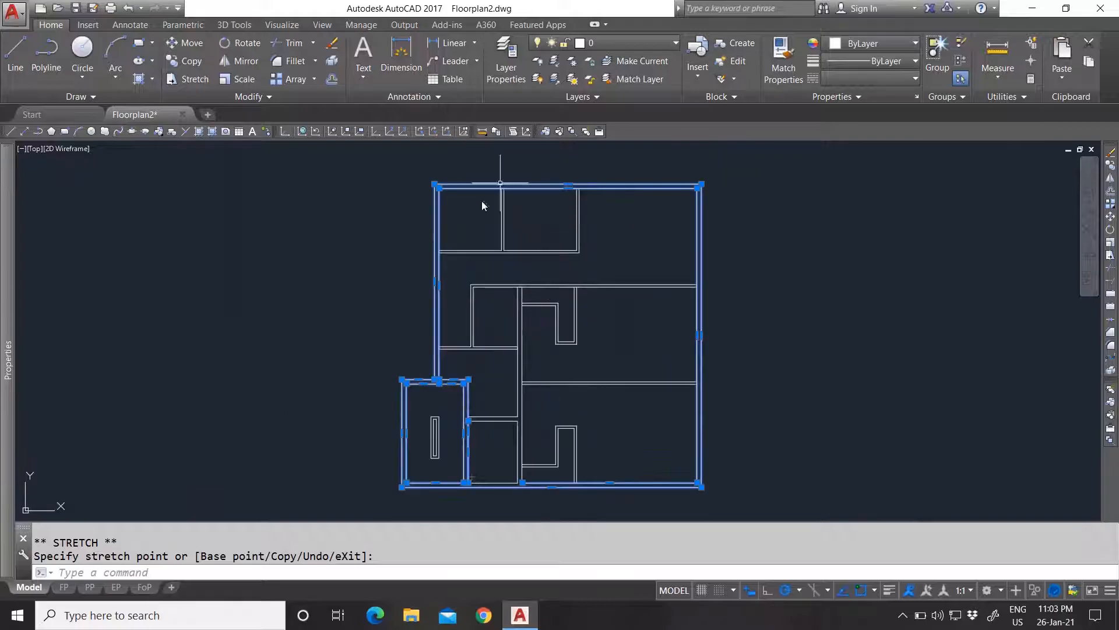
scroll(500, 421, up, 3)
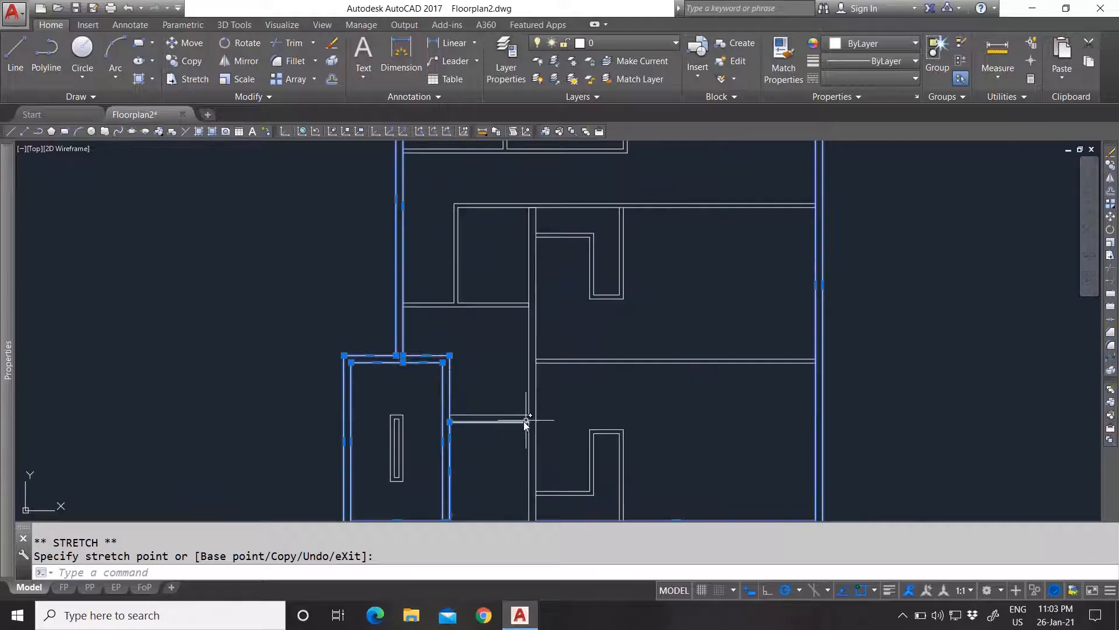
scroll(531, 389, down, 4)
scroll(513, 411, up, 4)
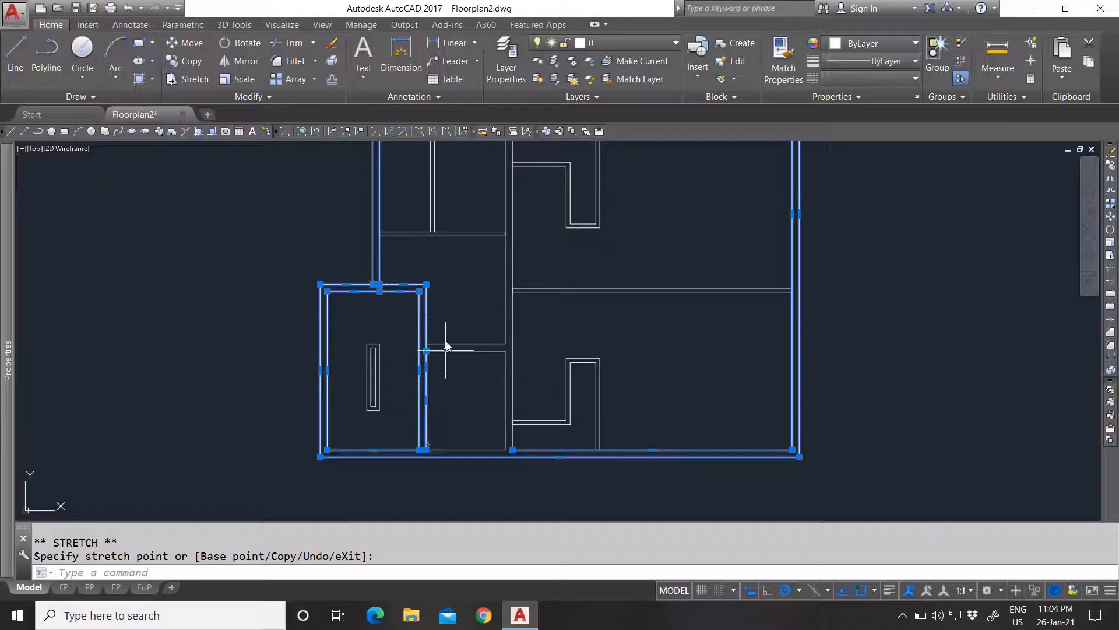
scroll(490, 408, down, 4)
scroll(505, 417, up, 4)
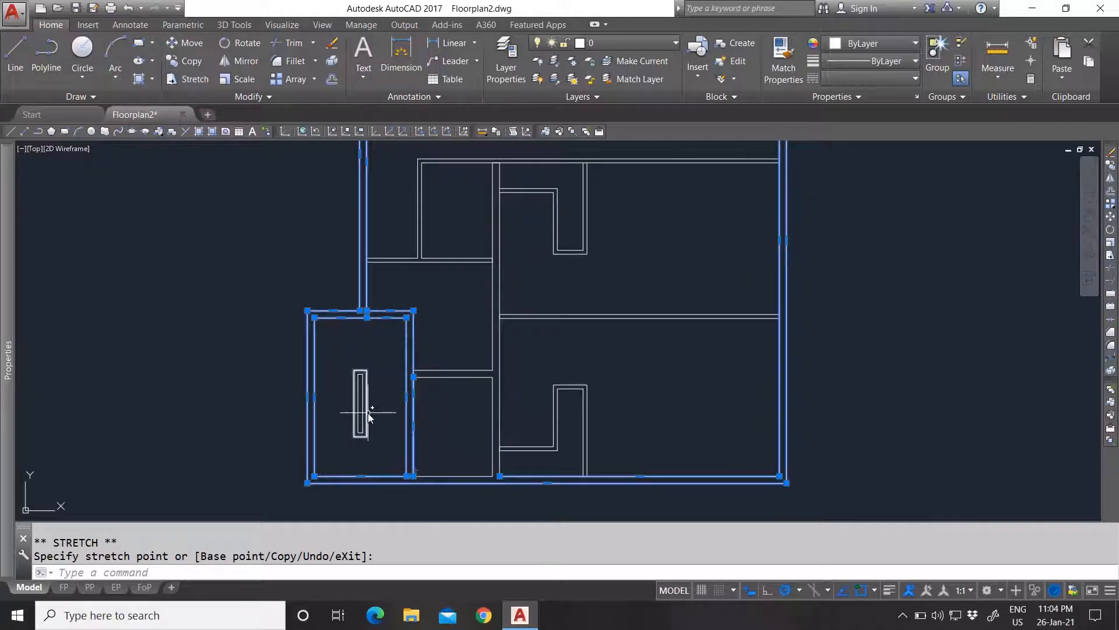
click(377, 428)
click(352, 388)
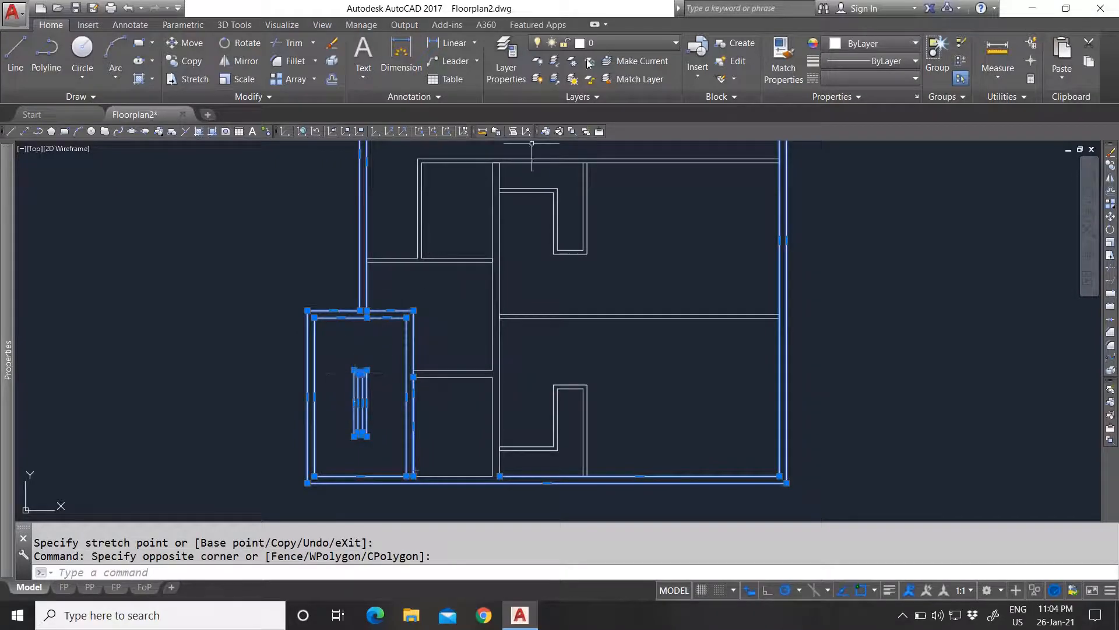
click(603, 41)
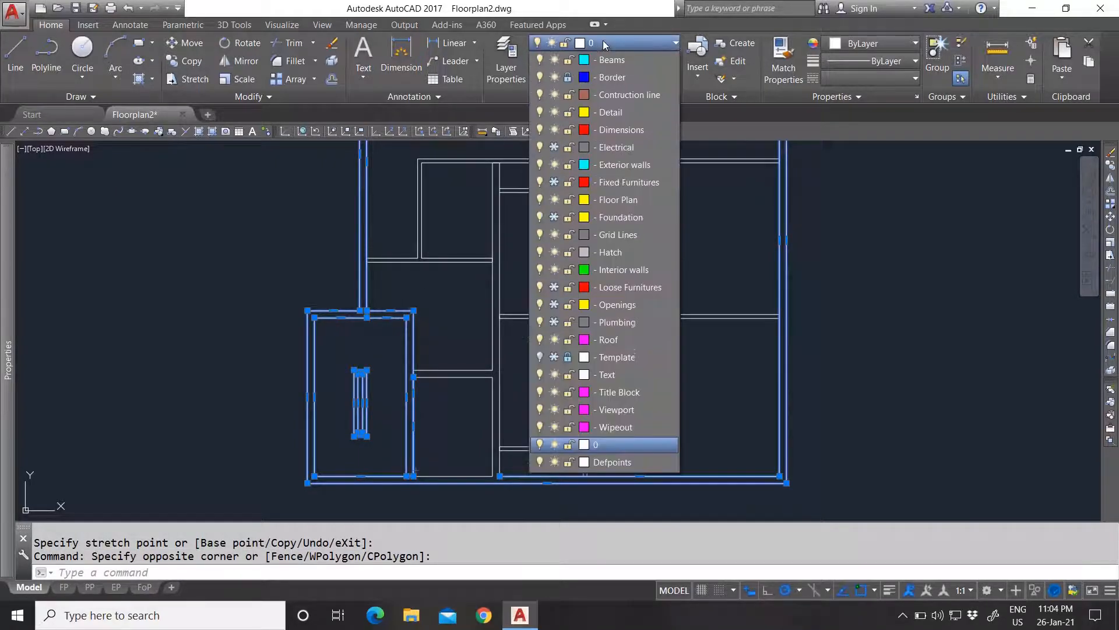
click(620, 165)
scroll(631, 338, down, 2)
key(Escape)
Select all inner partition walls, including the closet walls, and assign them to the Interior walls layer.
scroll(569, 428, up, 2)
scroll(627, 431, down, 2)
click(627, 430)
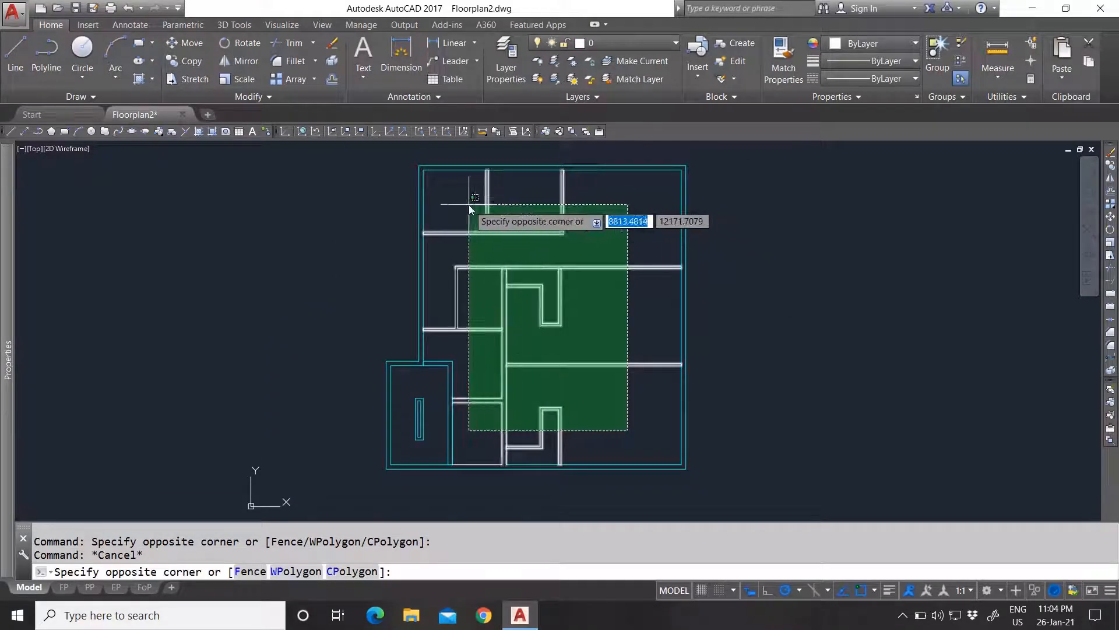
click(464, 211)
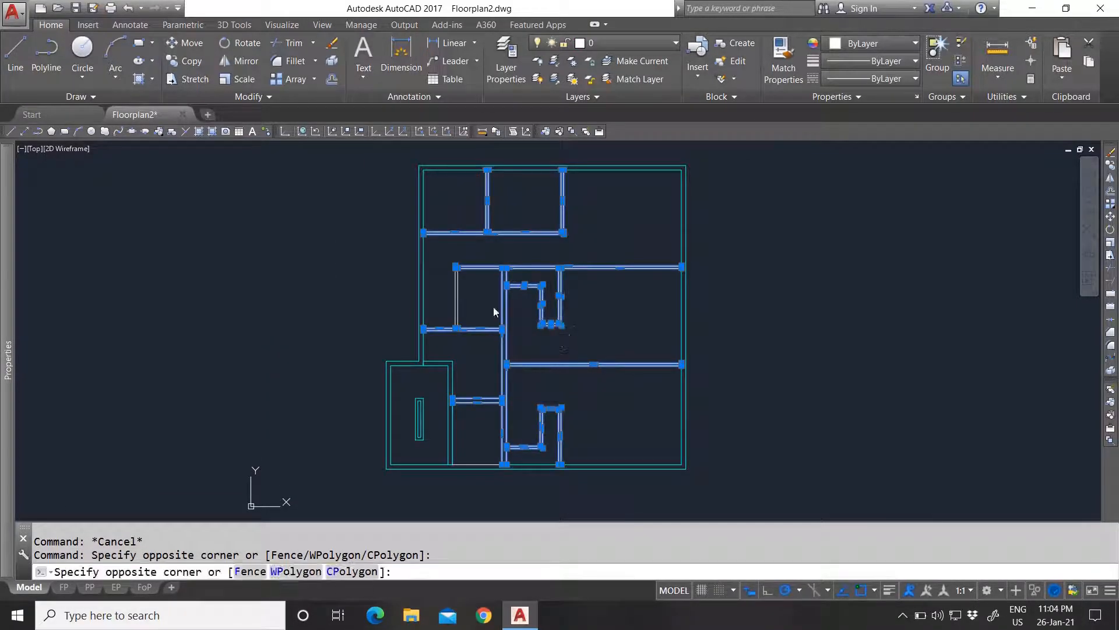
click(449, 247)
click(618, 44)
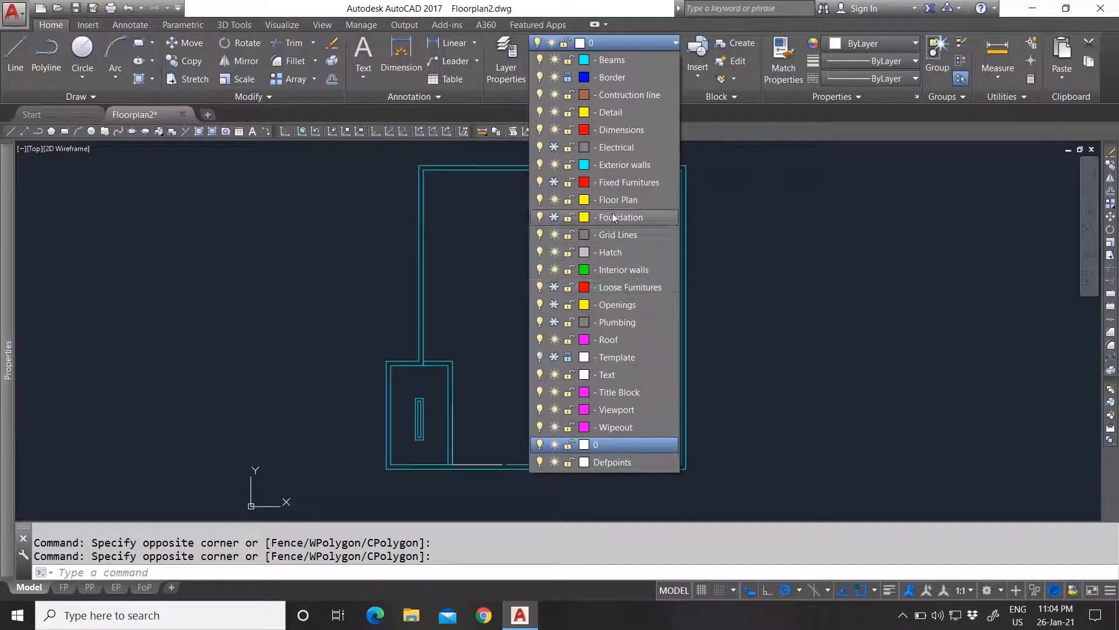
click(620, 269)
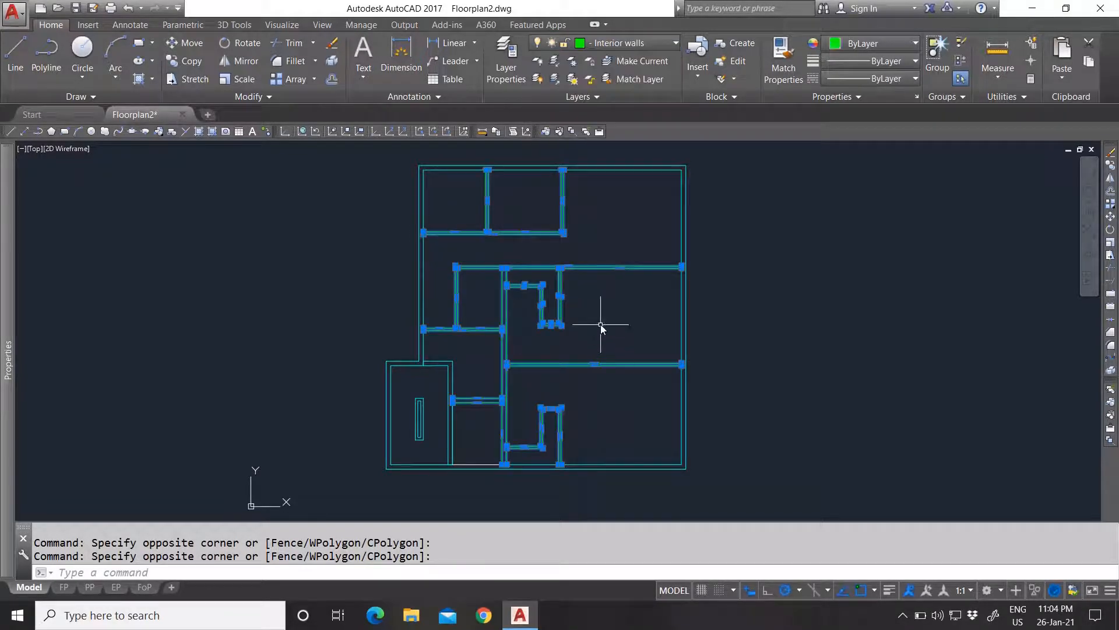
key(Escape)
Assign the leftover inner line of the outer wall below the small bathroom to the Exterior walls layer.
scroll(474, 465, up, 5)
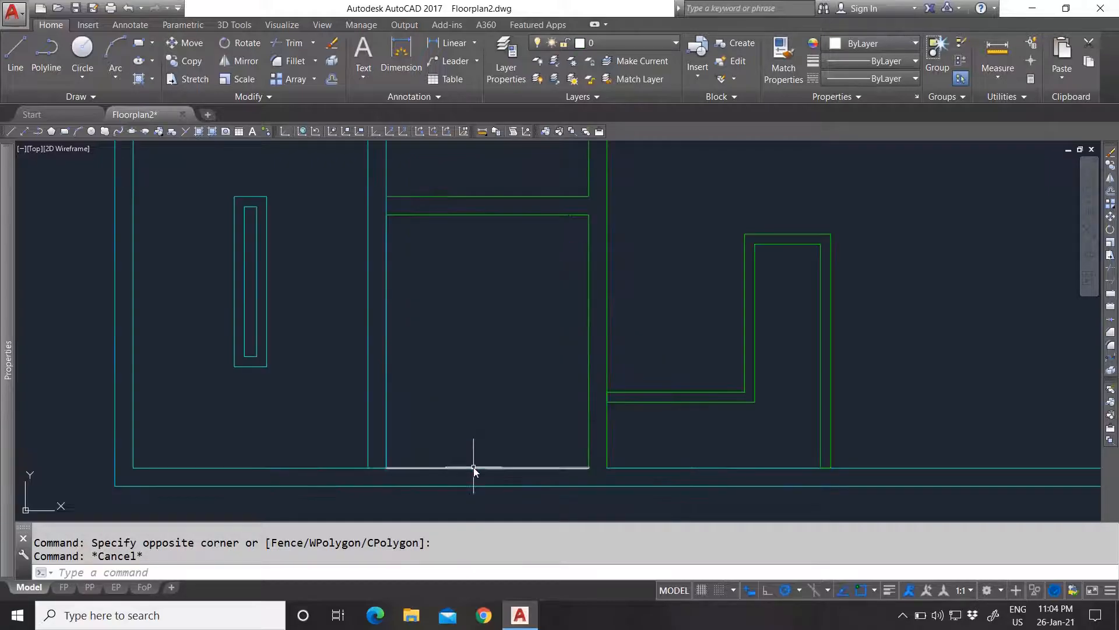
click(473, 467)
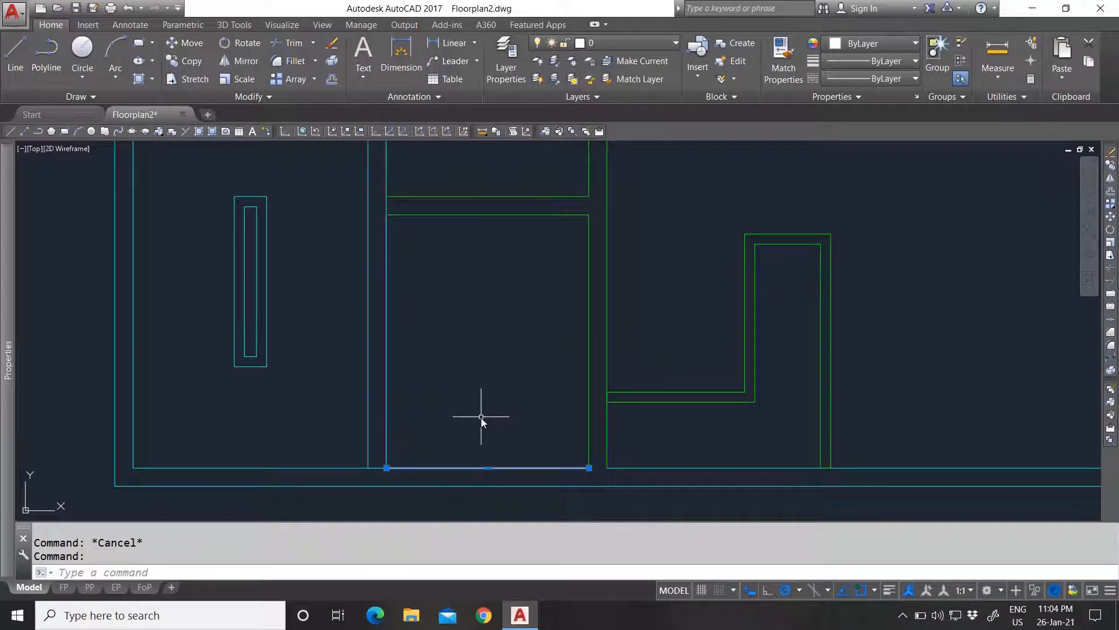
click(593, 43)
click(635, 165)
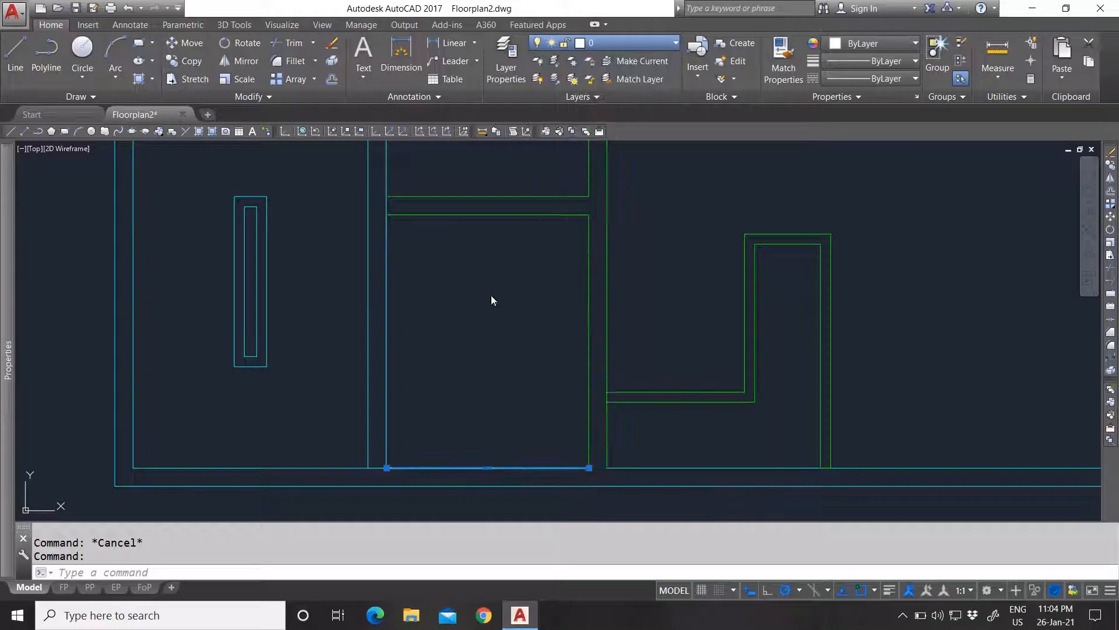
key(Escape)
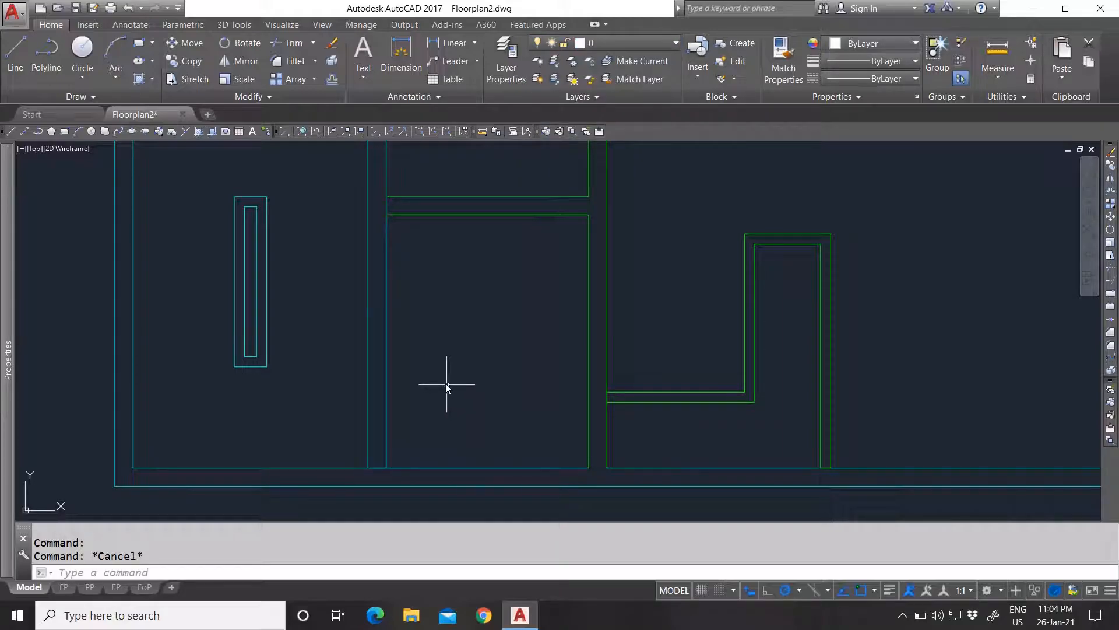
Thaw the Electrical, Fixed Furnitures, Foundation, Loose Furnitures, Openings and Plumbing layers.
scroll(449, 387, down, 4)
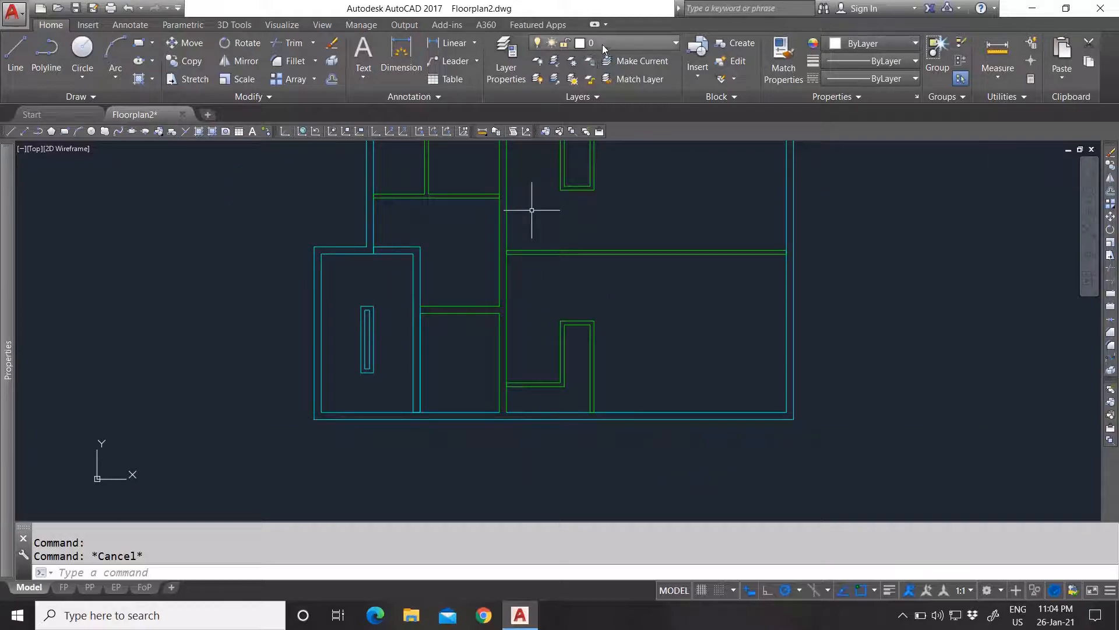
scroll(517, 420, down, 1)
middle_drag(584, 277, 523, 391)
scroll(511, 314, down, 2)
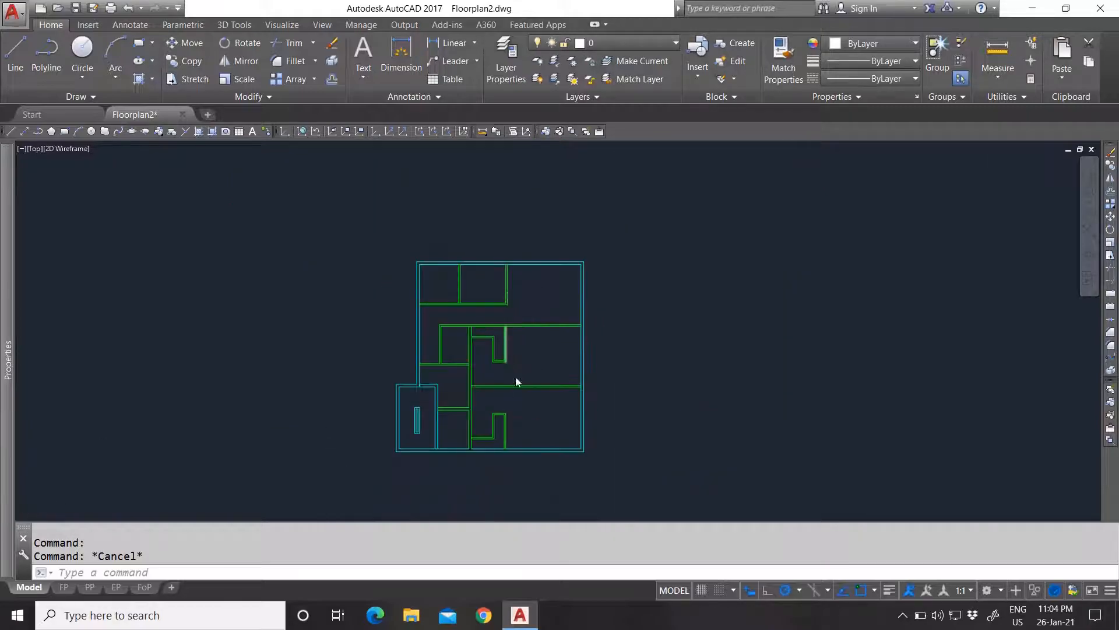
scroll(517, 379, up, 2)
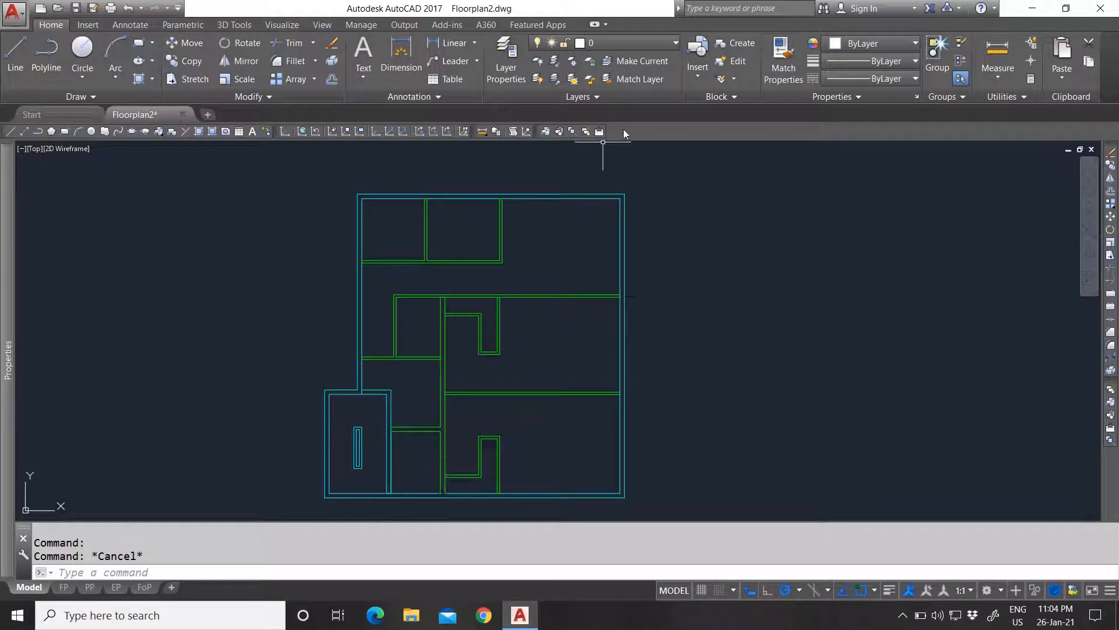
click(592, 46)
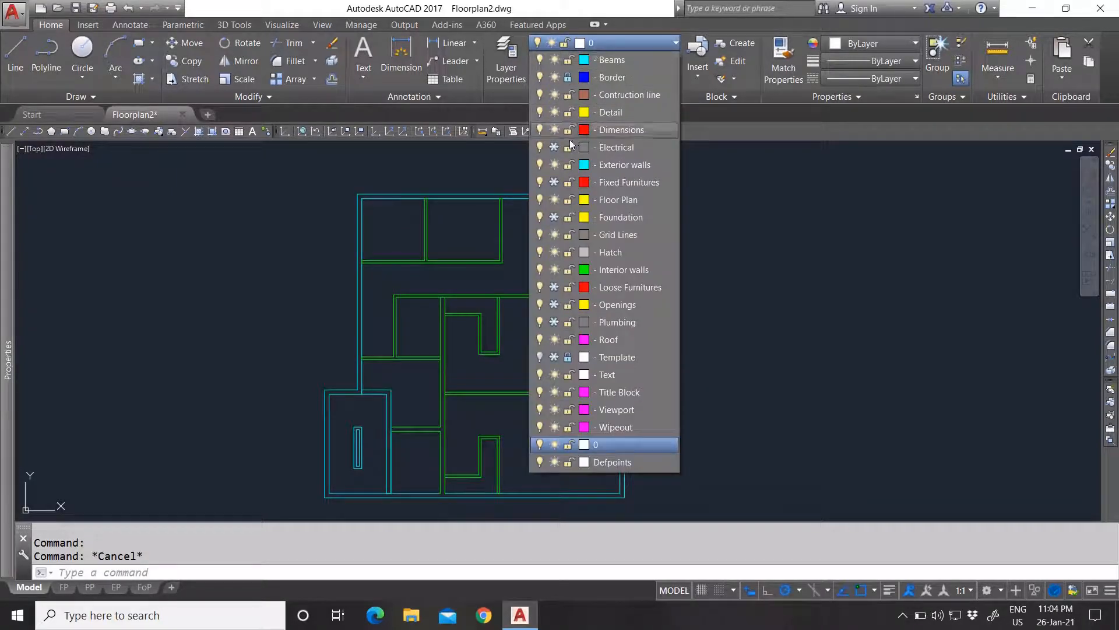
click(554, 147)
click(554, 182)
click(554, 217)
click(553, 287)
click(554, 304)
click(592, 44)
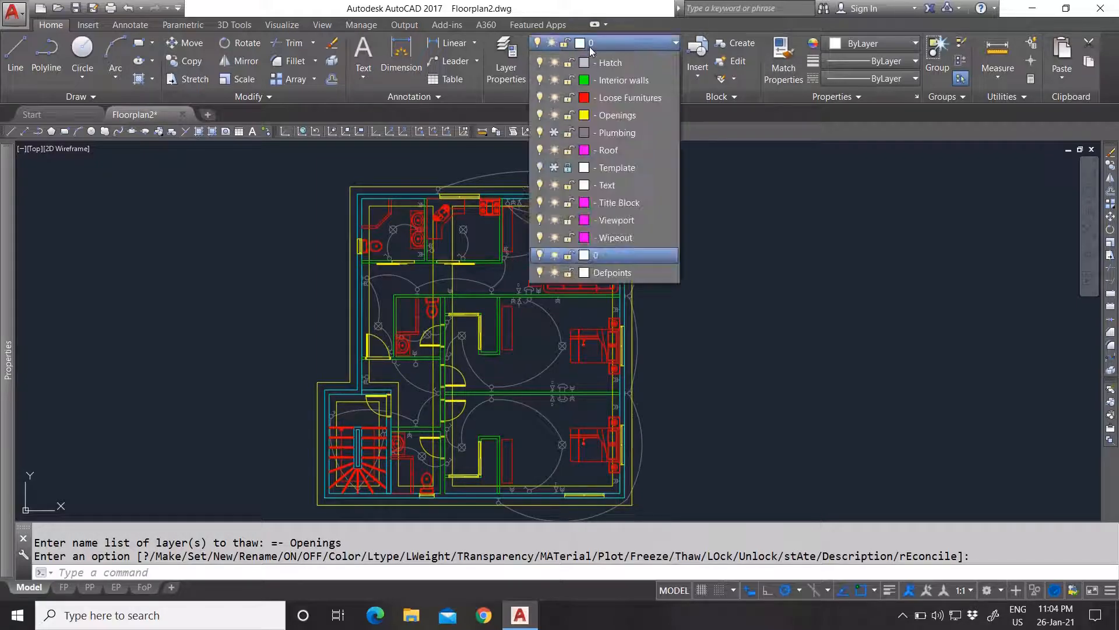
click(554, 322)
Try thawing the Template layer and freeze it again.
click(554, 357)
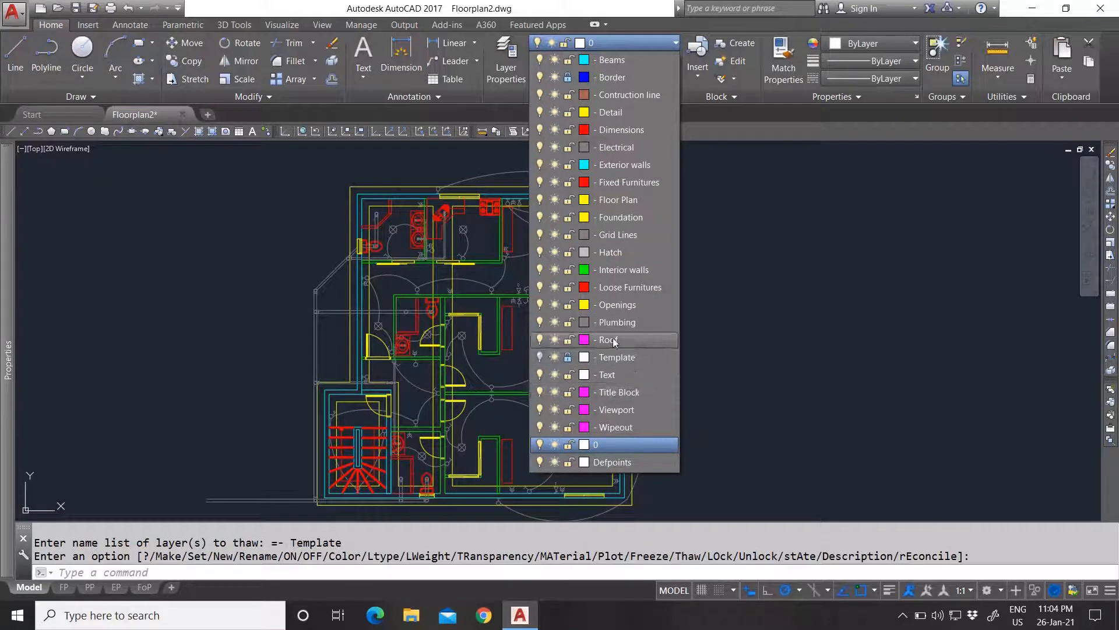
click(556, 357)
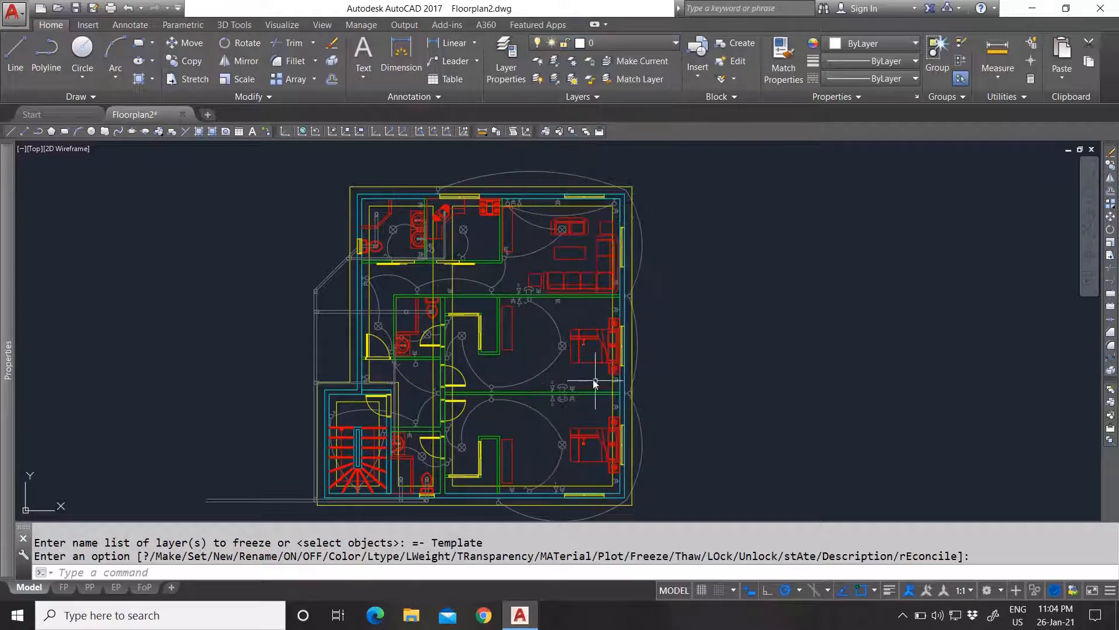
key(Escape)
Examine the layered floor plan's furniture, doors, walls and wiring across the living room, bedrooms, bathrooms and staircase.
scroll(534, 340, down, 2)
scroll(536, 349, up, 2)
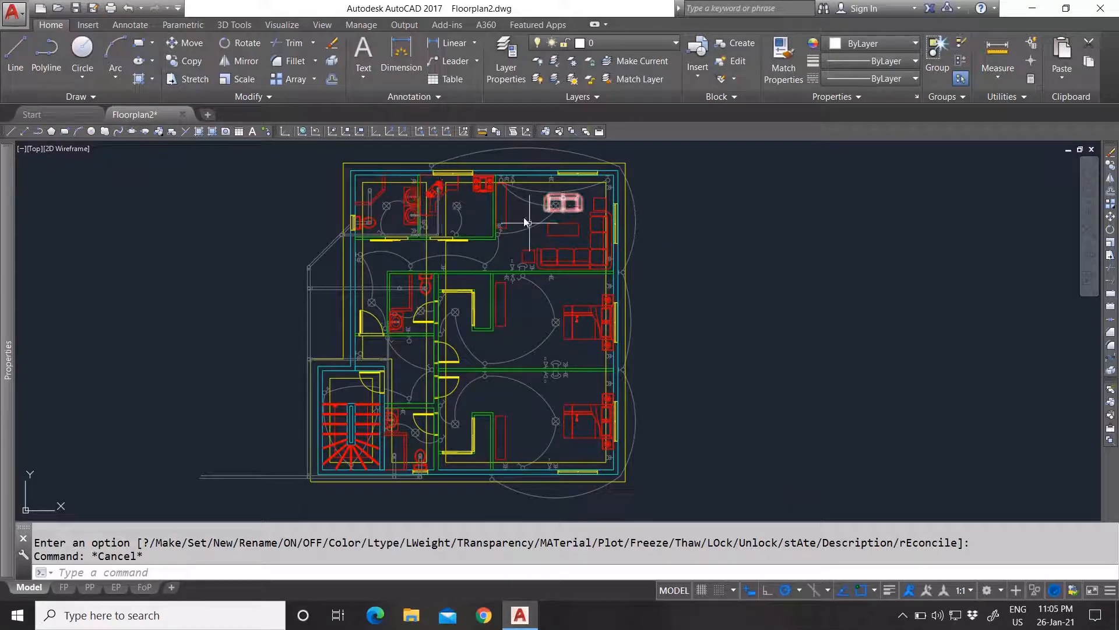
scroll(581, 234, up, 3)
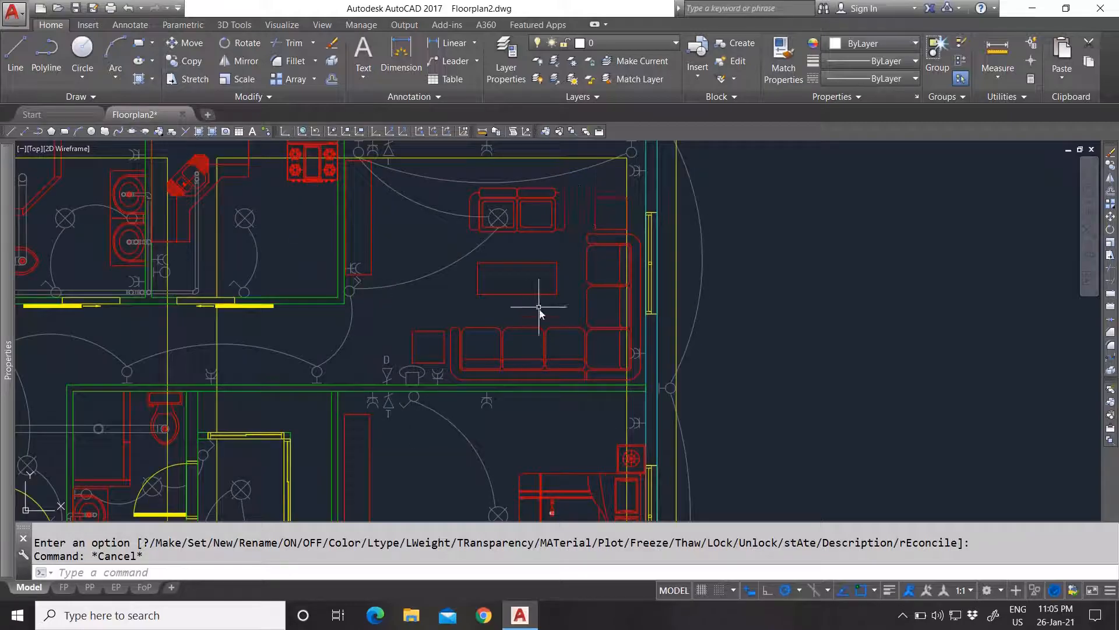
scroll(540, 312, down, 3)
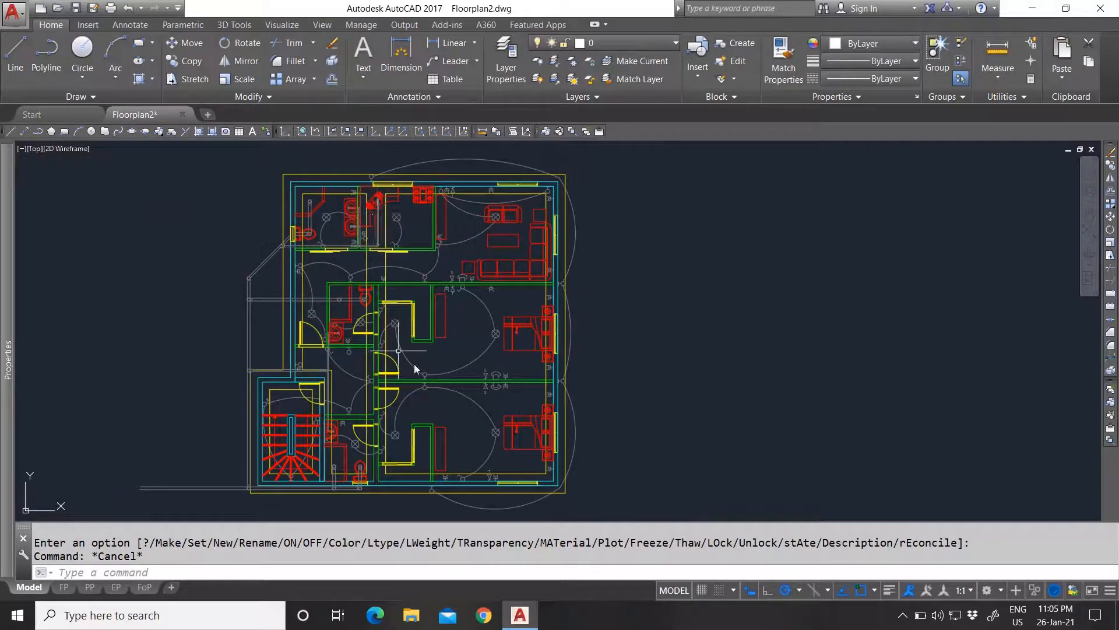
scroll(384, 408, up, 2)
scroll(419, 359, down, 2)
scroll(362, 426, up, 2)
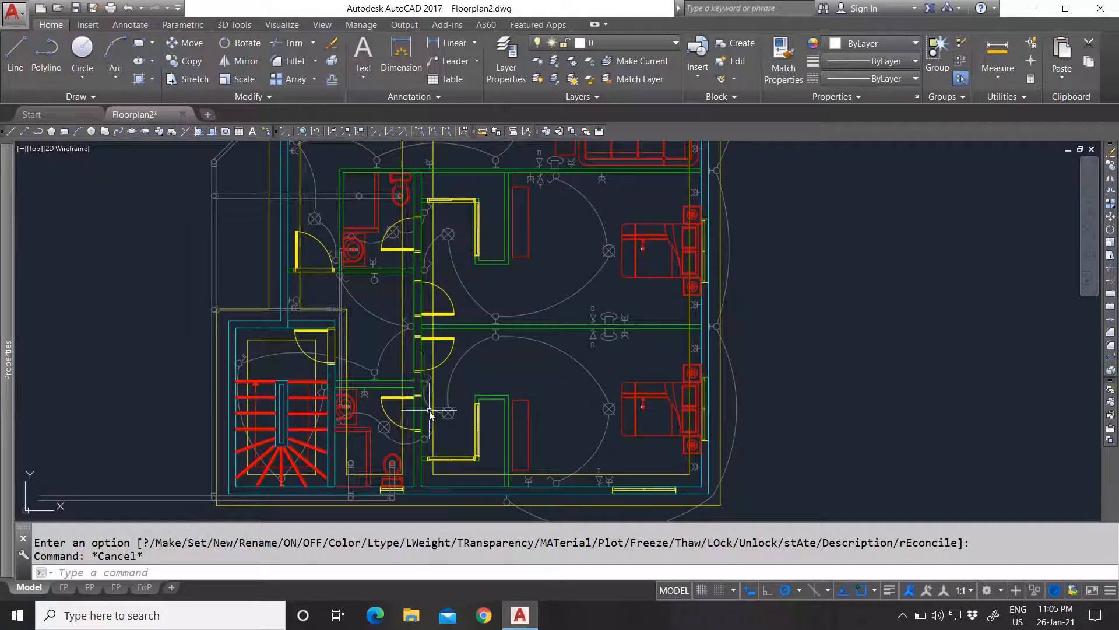
scroll(429, 412, down, 4)
scroll(430, 420, up, 1)
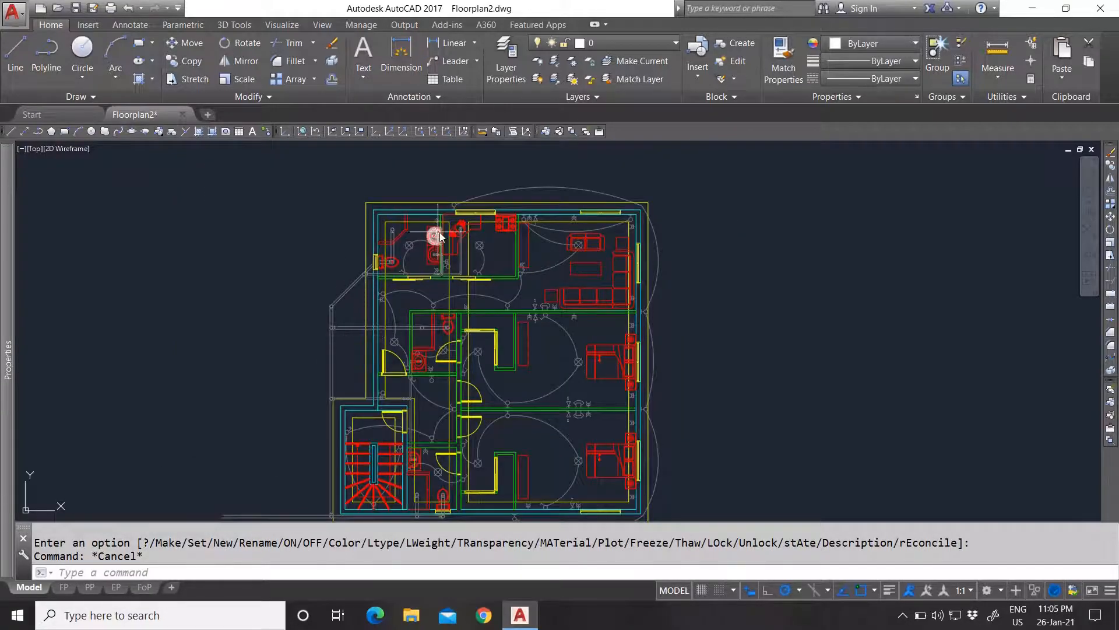
scroll(439, 232, up, 2)
scroll(449, 302, down, 3)
scroll(485, 369, up, 3)
scroll(485, 369, down, 4)
scroll(496, 342, up, 2)
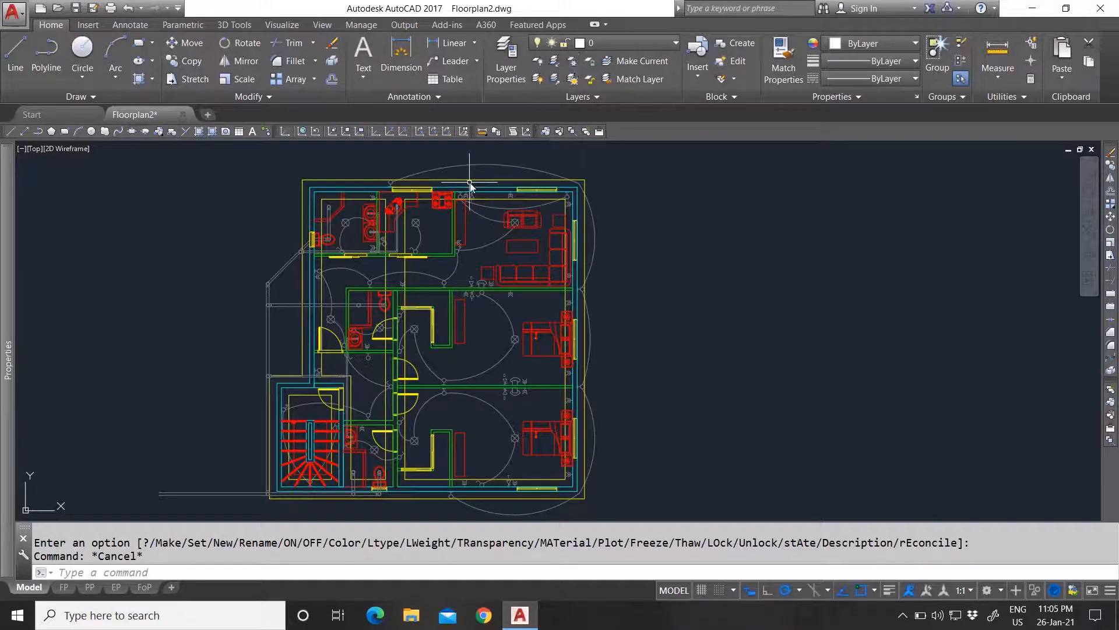
Turn off the Electrical layer with the layer Off tool by picking the wiring arc above the upper outer wall.
click(466, 166)
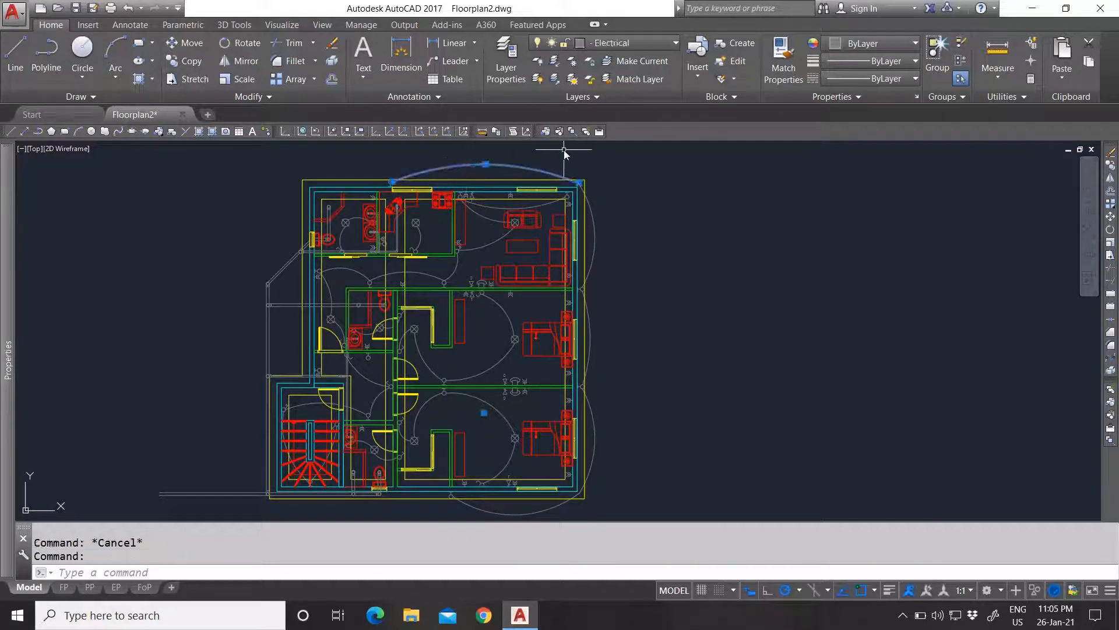
key(Escape)
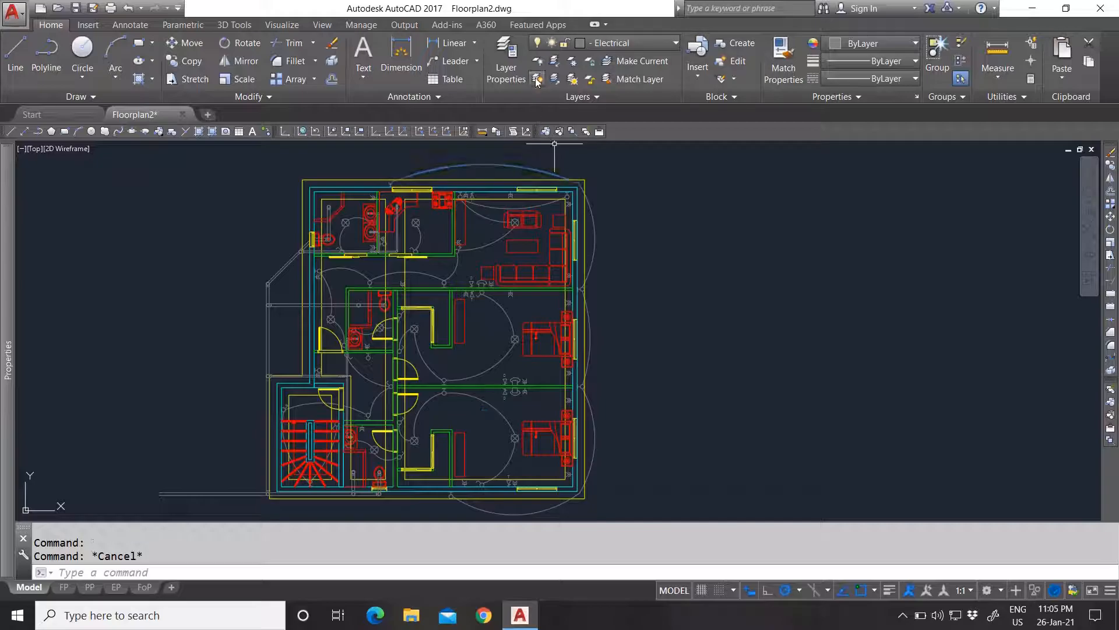
click(537, 61)
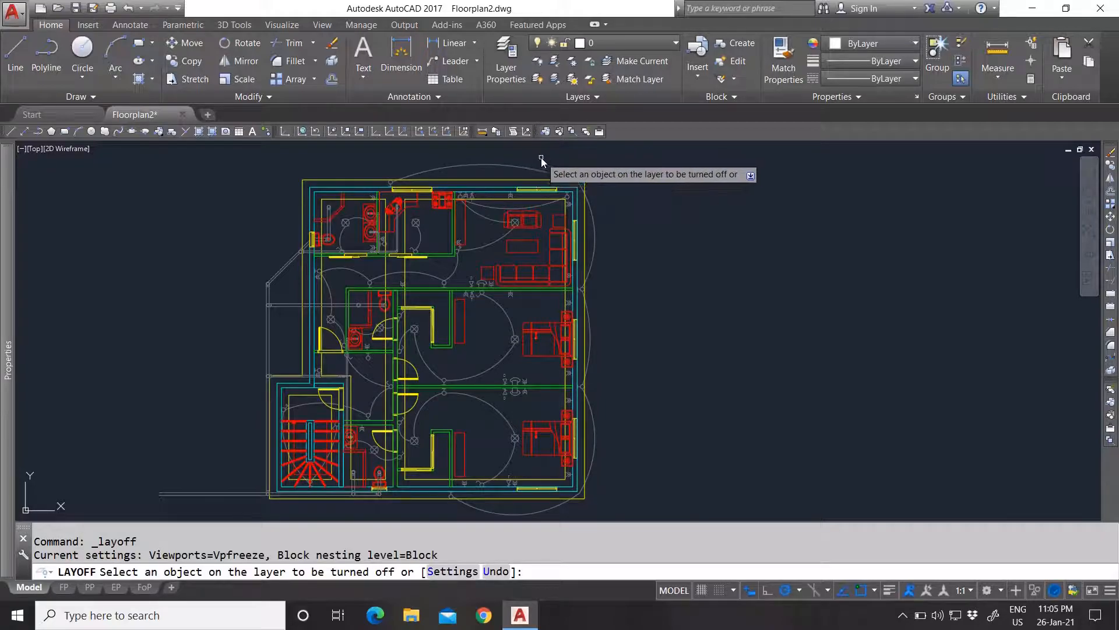
click(493, 164)
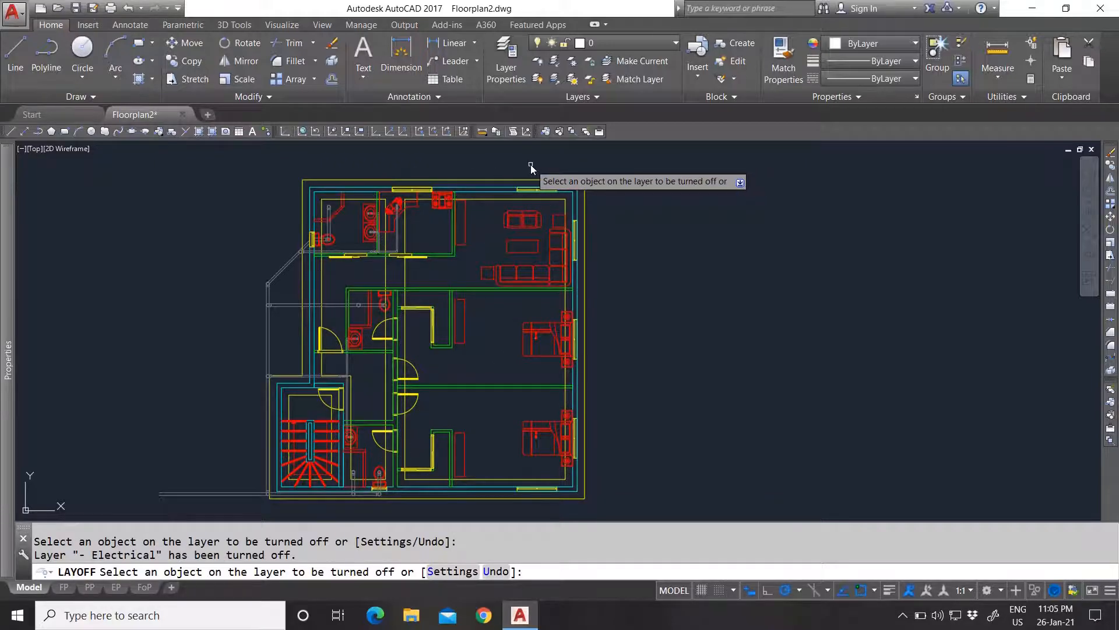
Undo turning off the Electrical layer.
key(ctrl+z)
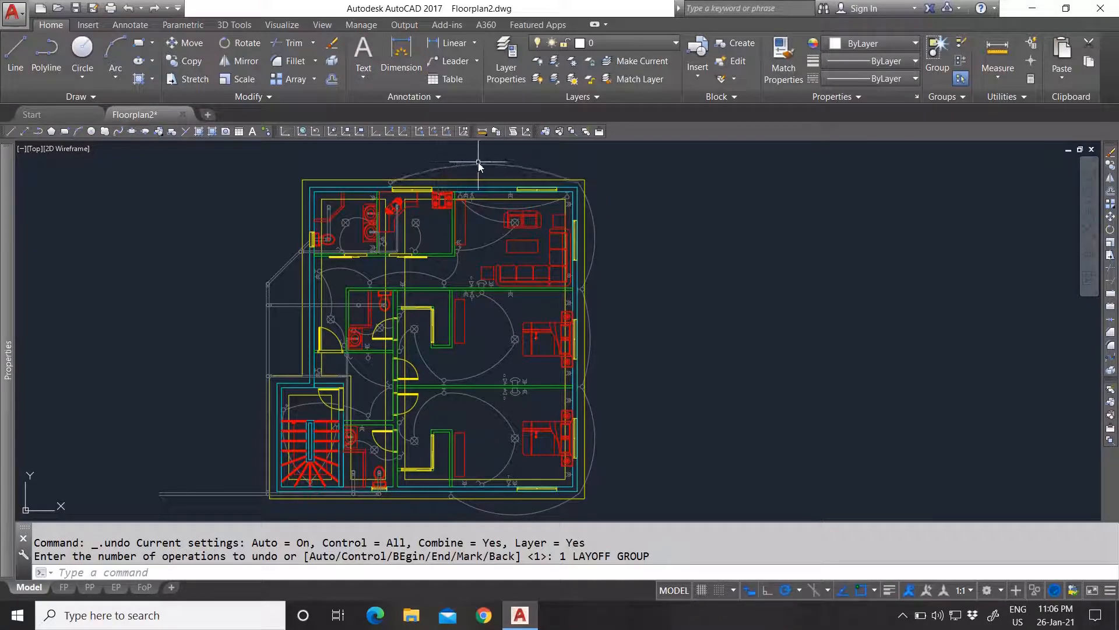
Isolate the Electrical layer by picking the wiring arc above the upper outer wall, and undo the isolation.
click(554, 60)
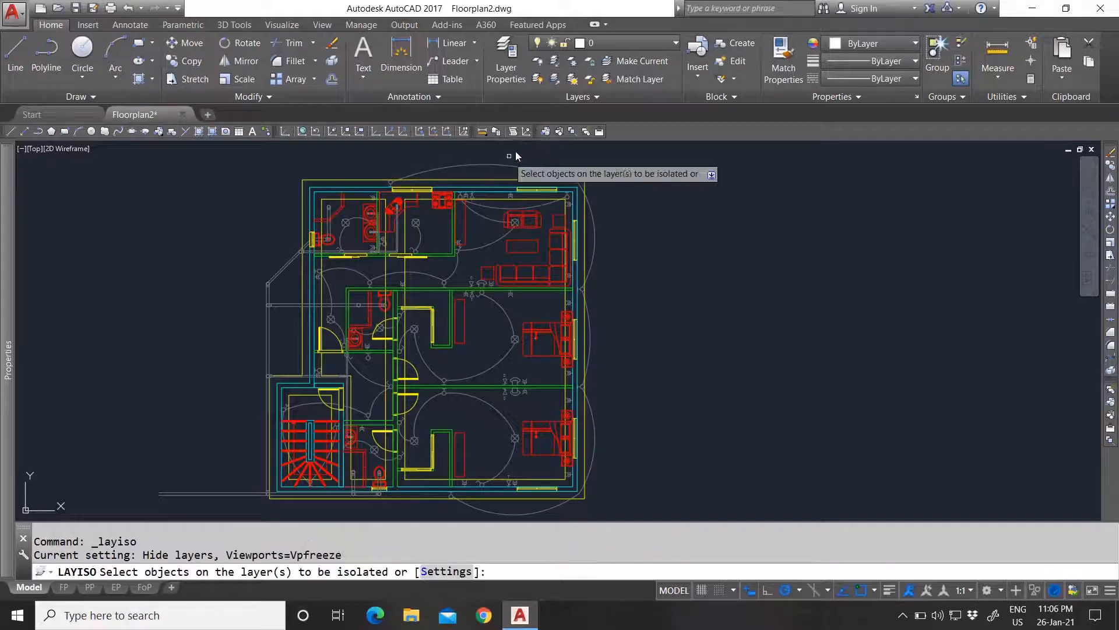
click(505, 165)
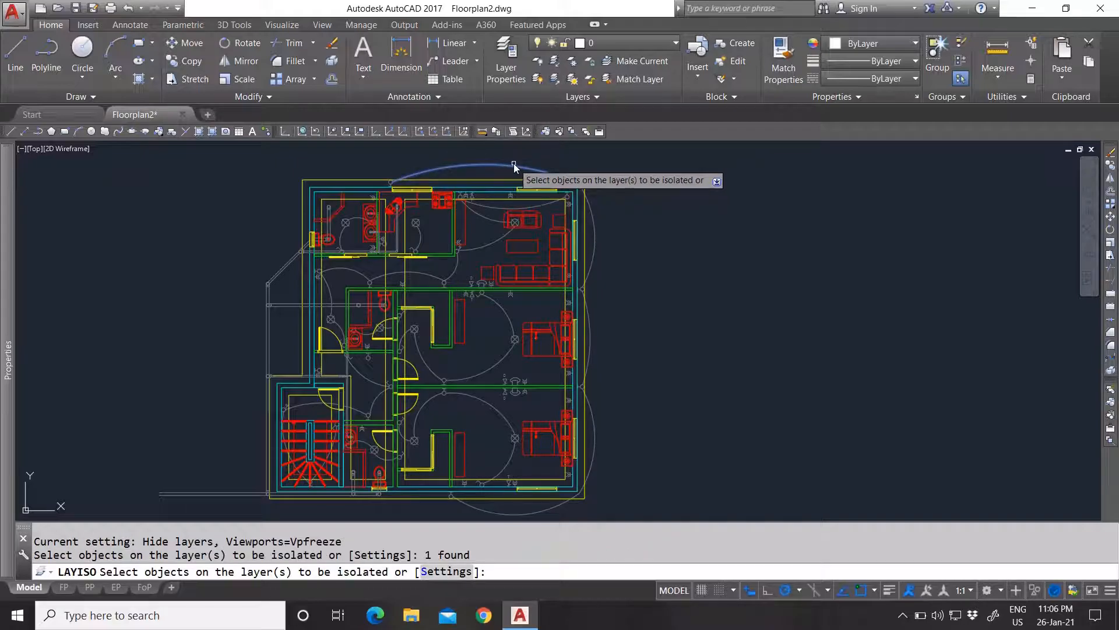
key(Return)
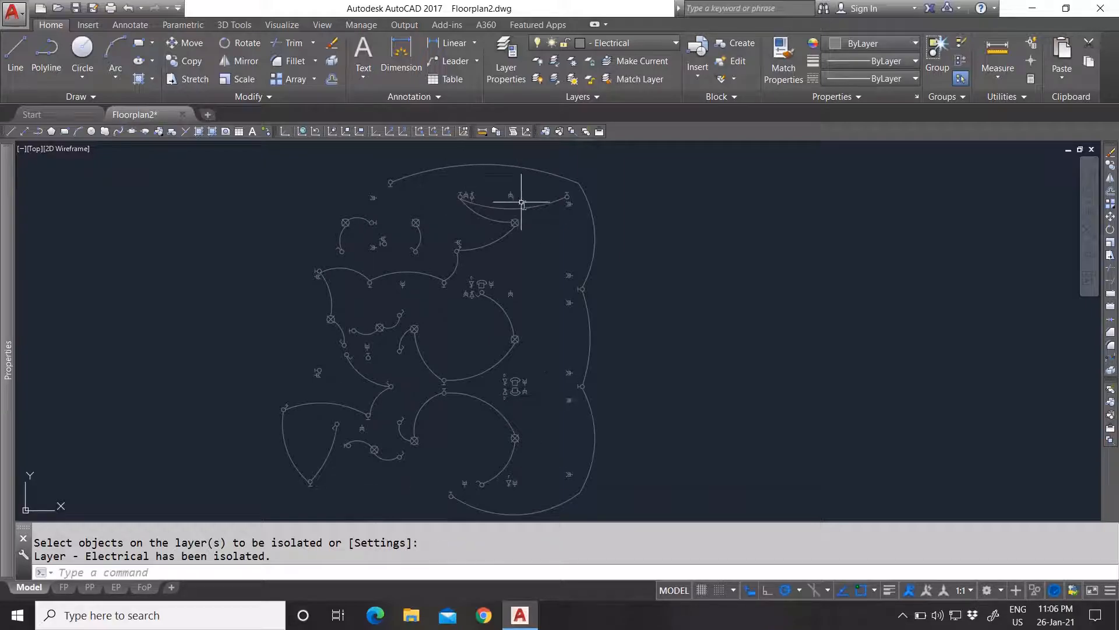
click(127, 7)
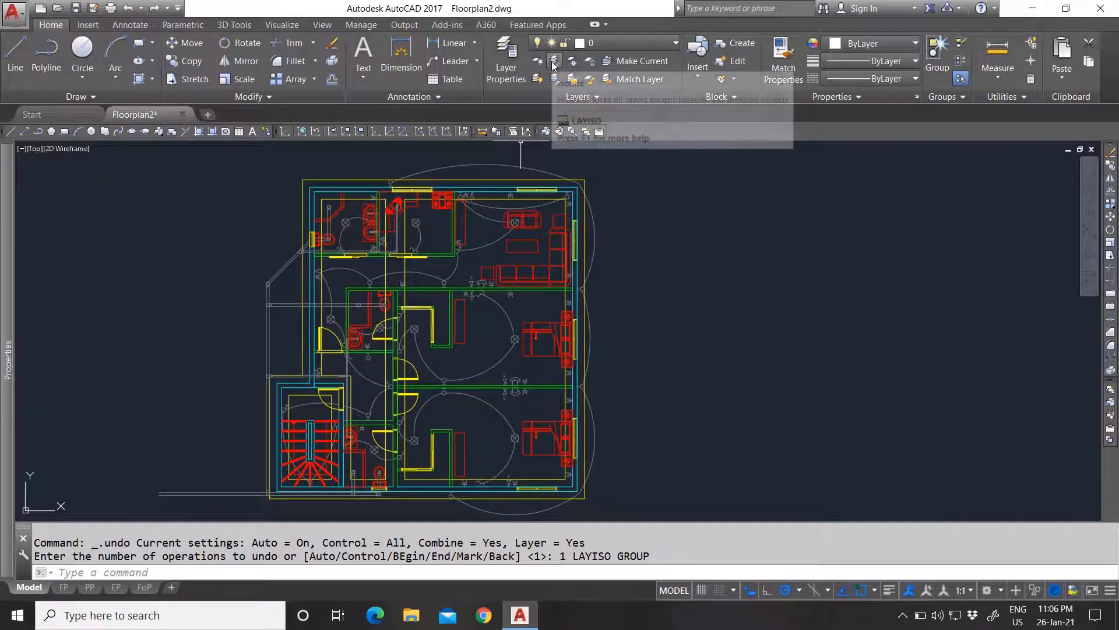
Lock the Electrical layer by picking the wiring arc above the upper outer wall.
click(597, 62)
click(492, 165)
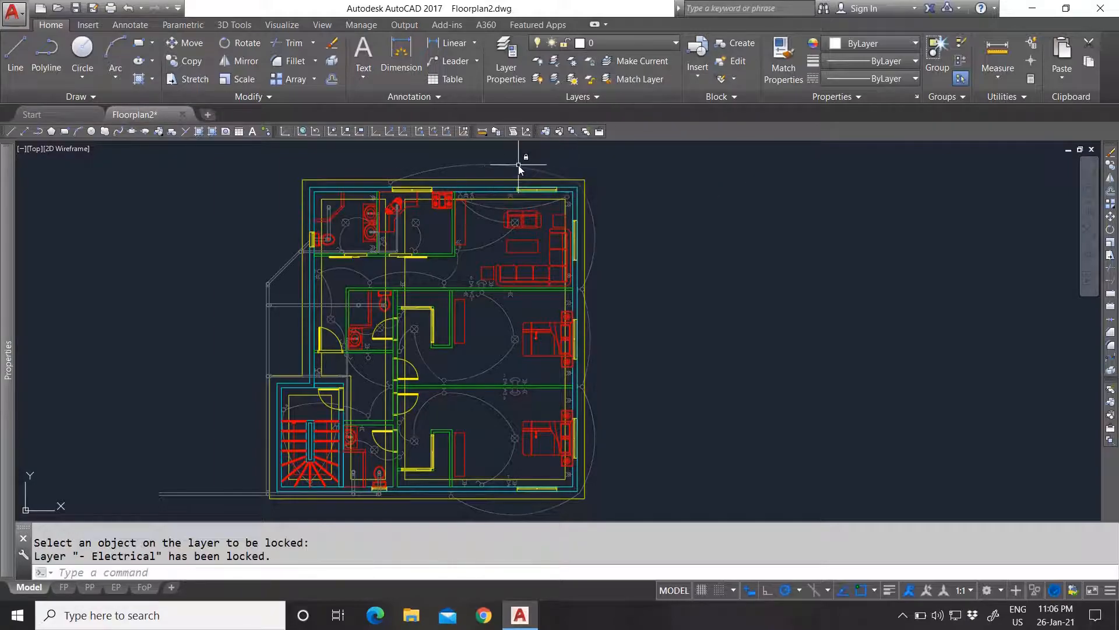
key(Escape)
Try to erase the wiring arc above the upper outer wall while its layer is locked.
scroll(509, 173, up, 2)
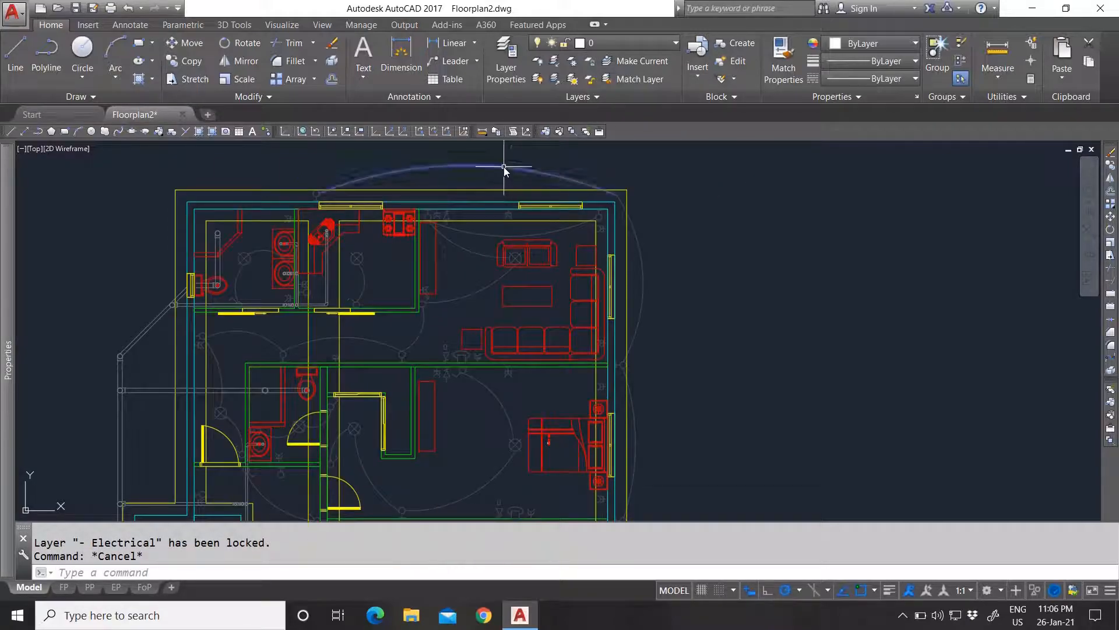
scroll(513, 233, down, 5)
scroll(501, 271, up, 1)
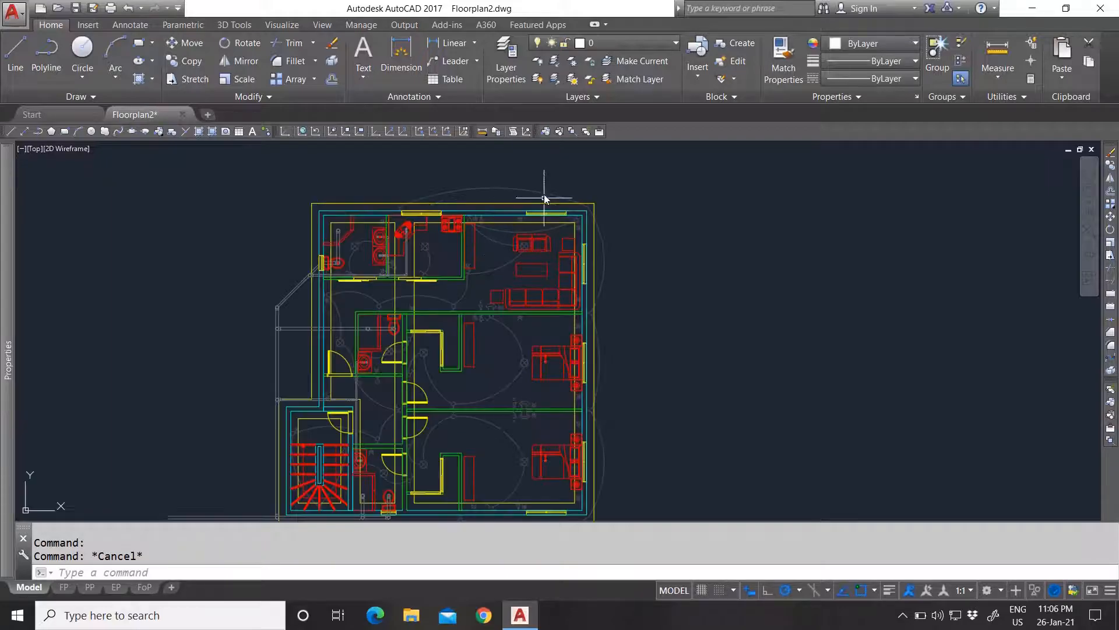
click(525, 192)
key(Delete)
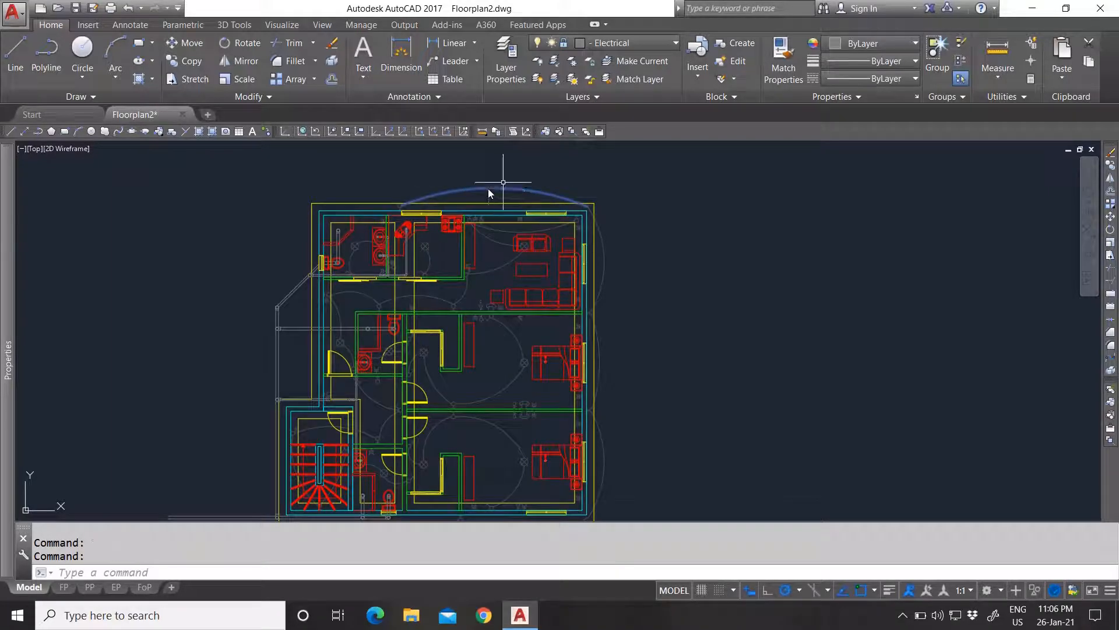
key(Escape)
scroll(501, 191, up, 5)
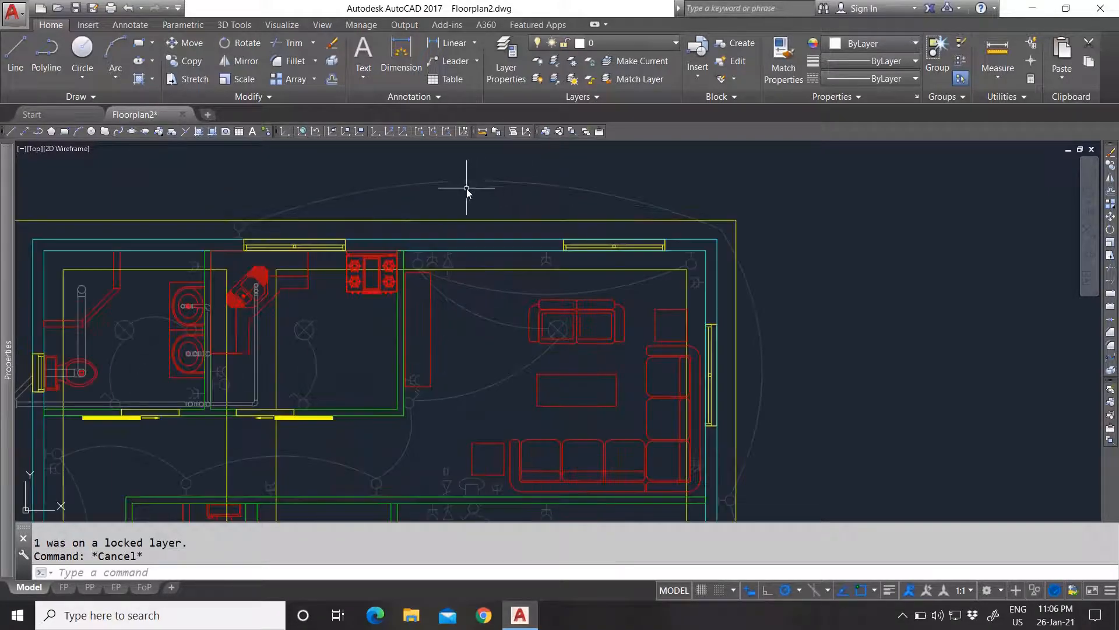
scroll(466, 188, down, 8)
scroll(470, 244, up, 4)
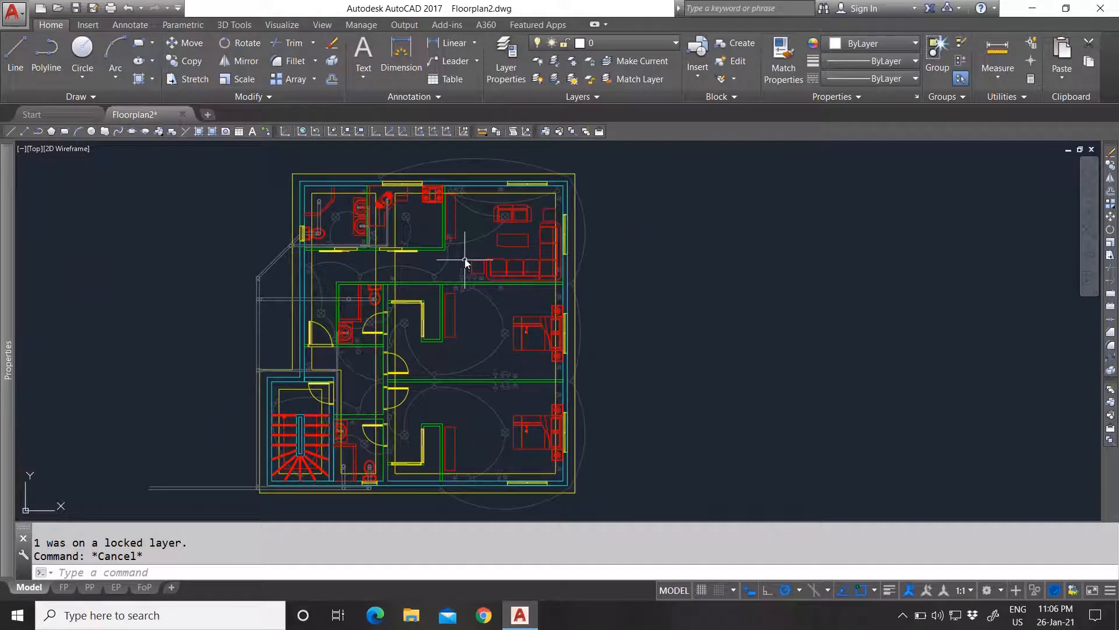
Unlock the Electrical layer by picking the wiring arc above the upper outer wall.
click(589, 63)
click(492, 159)
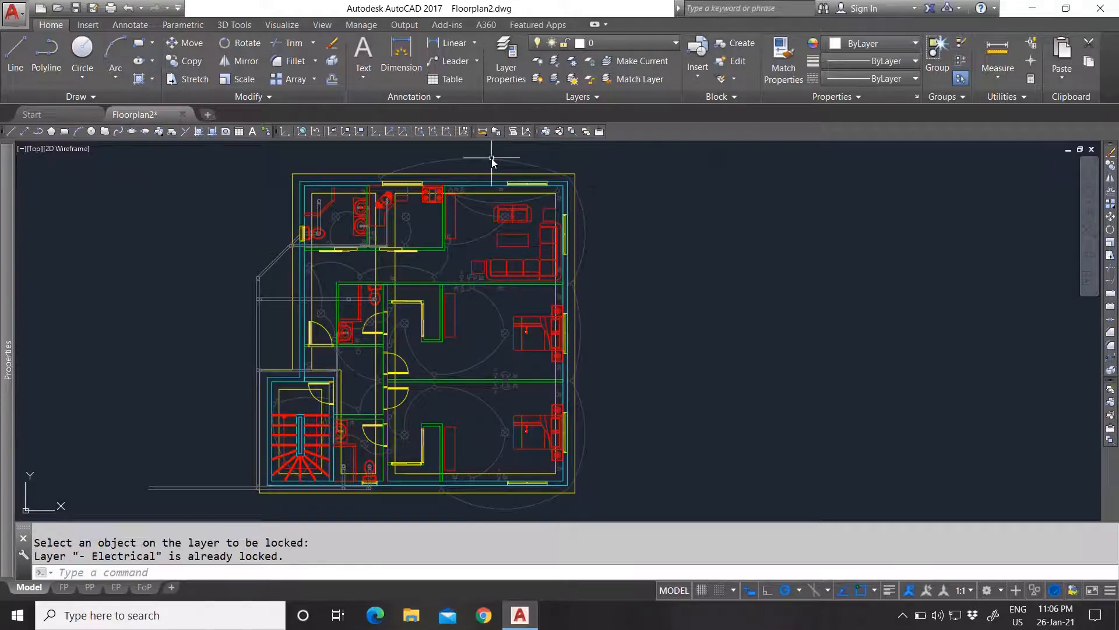
click(591, 79)
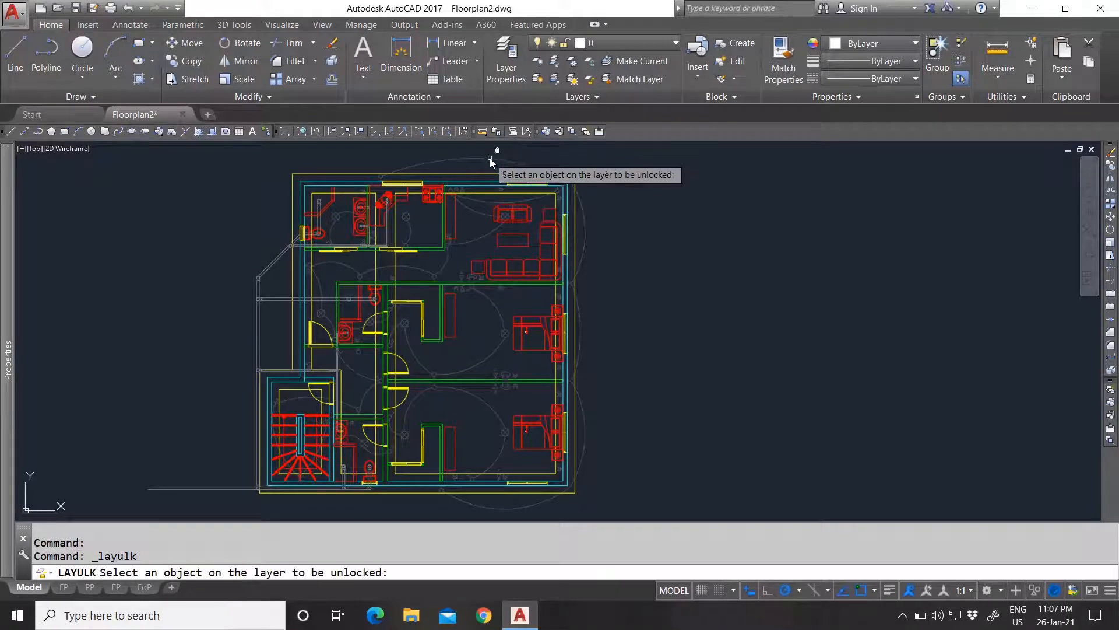
click(489, 158)
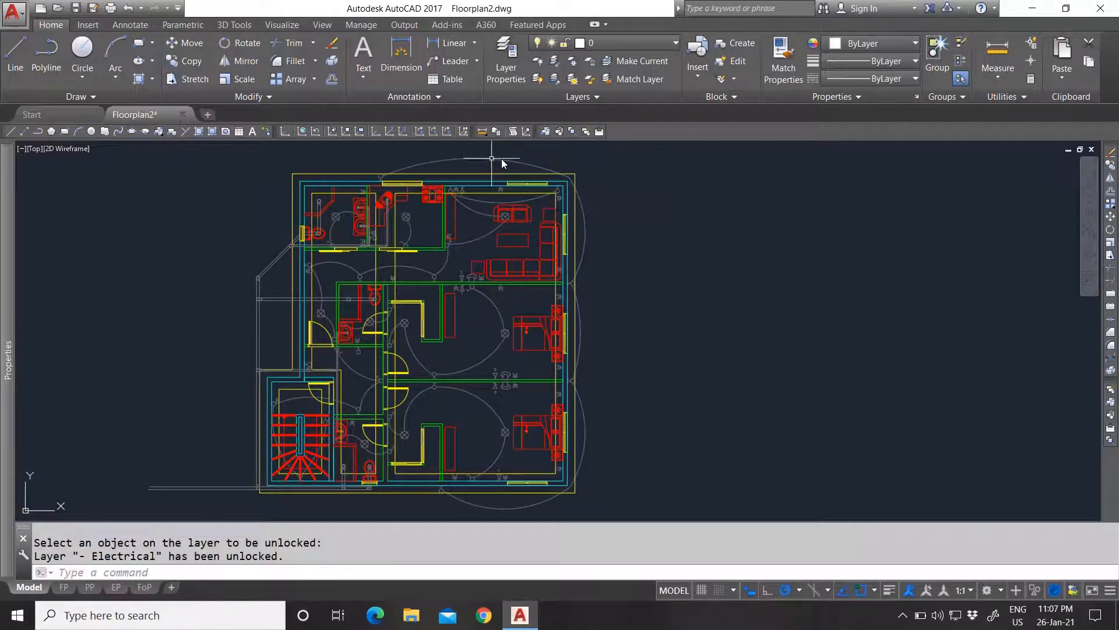
Make the Loose Furnitures layer current by picking the kitchen cooktop, and draw two connected test lines outside the plan beside the living room.
click(613, 61)
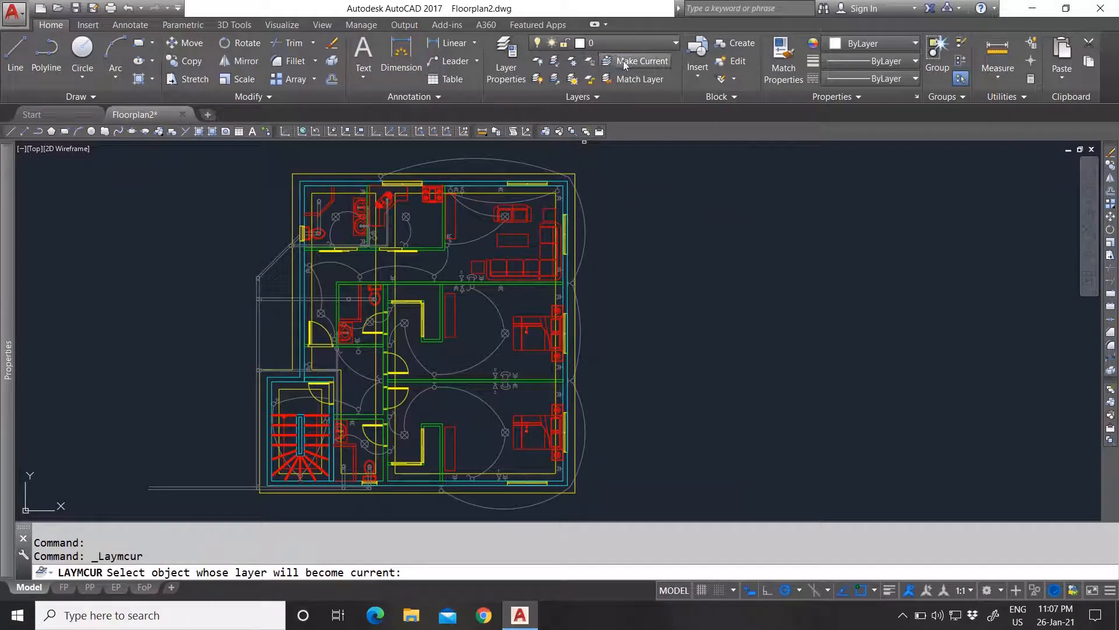
click(432, 202)
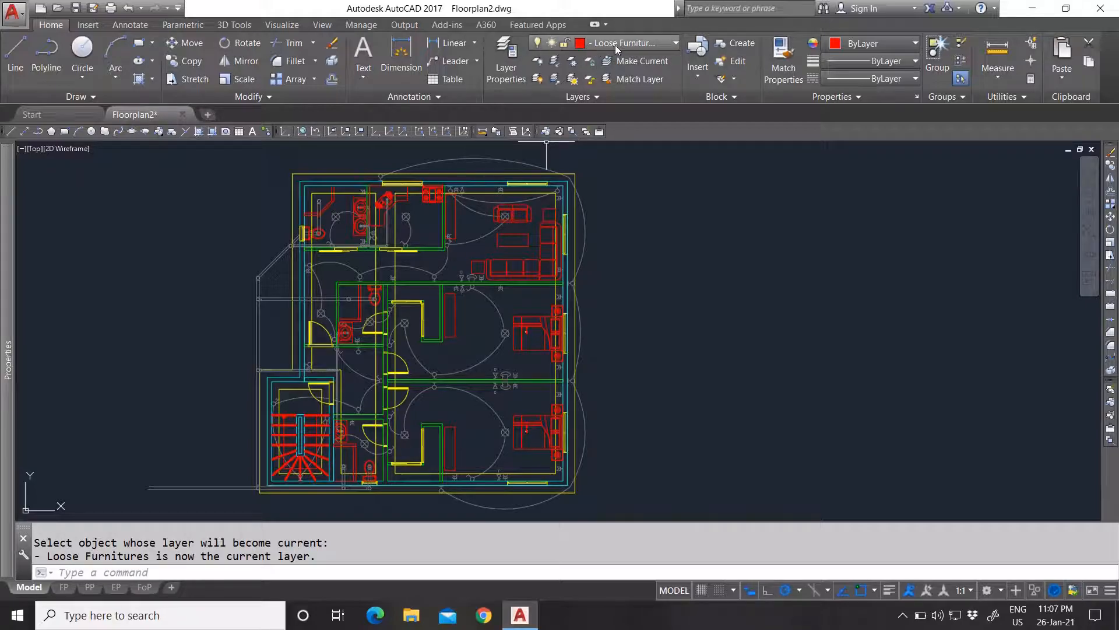
click(18, 53)
click(600, 213)
click(628, 240)
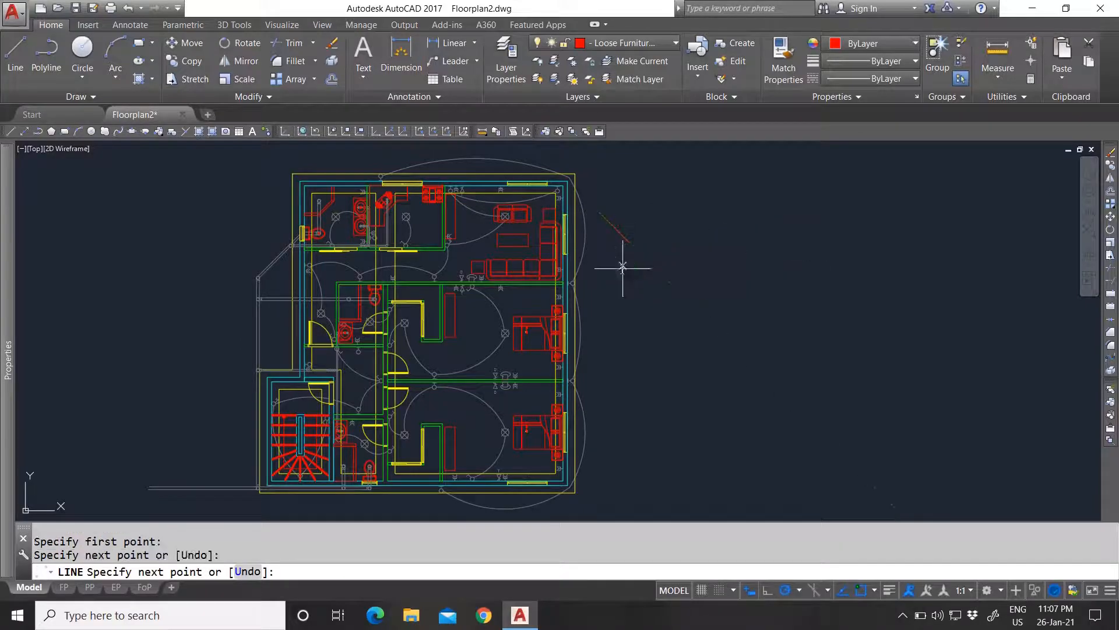
click(606, 281)
key(Escape)
Check the layer of the two test lines in their properties and erase both lines.
click(617, 225)
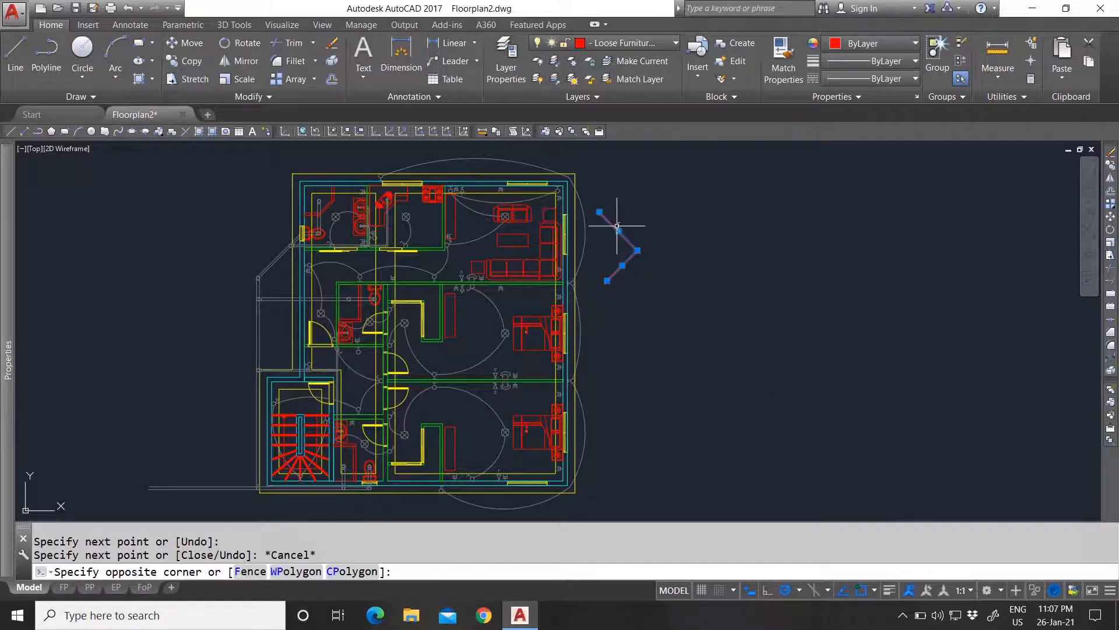
click(617, 226)
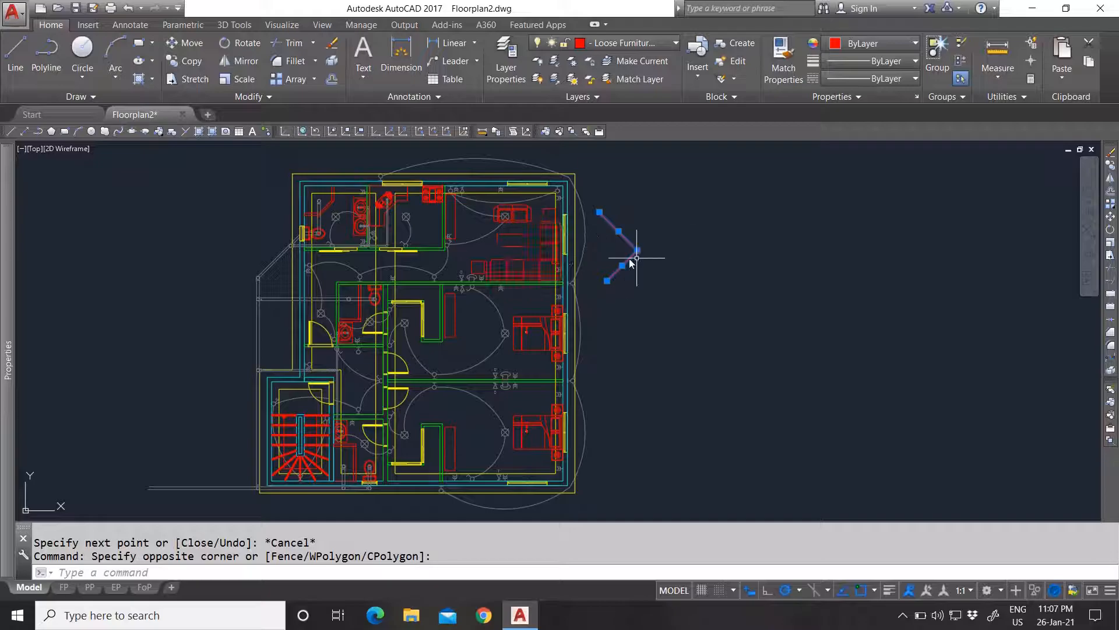
mouse_move(8, 263)
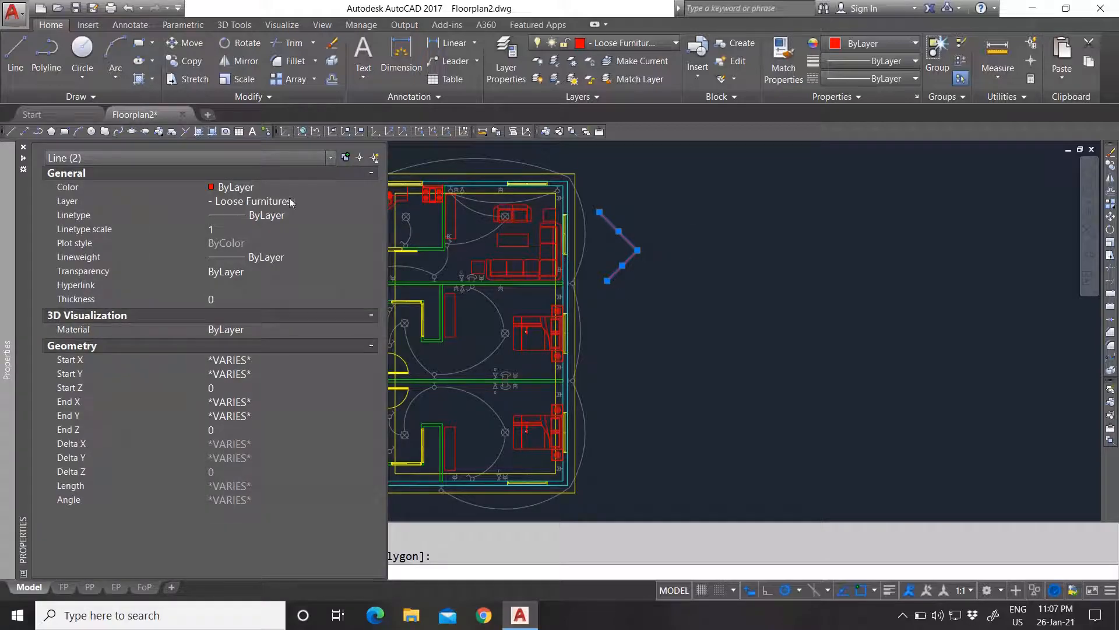
click(653, 294)
click(610, 227)
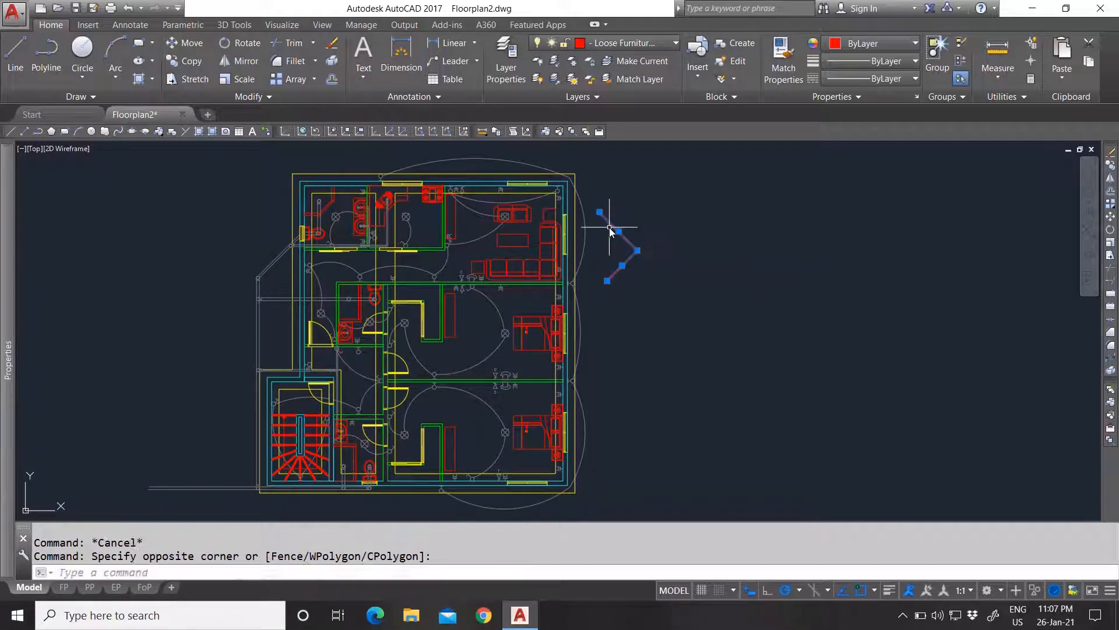
key(Delete)
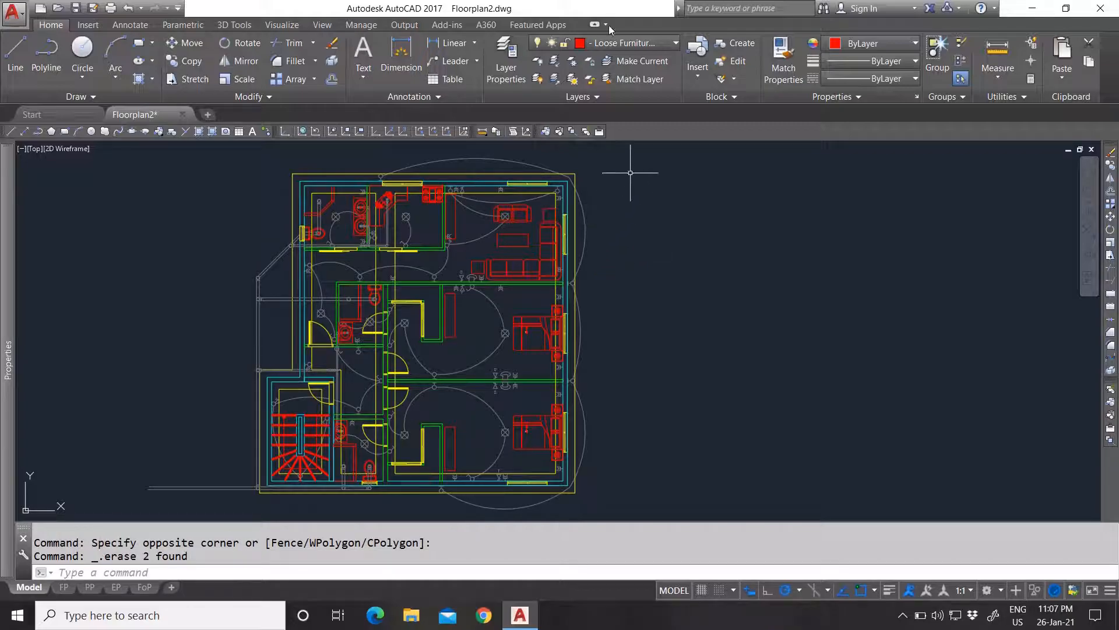
Make the Floor Plan layer current and switch the current layer to Hatch.
click(621, 43)
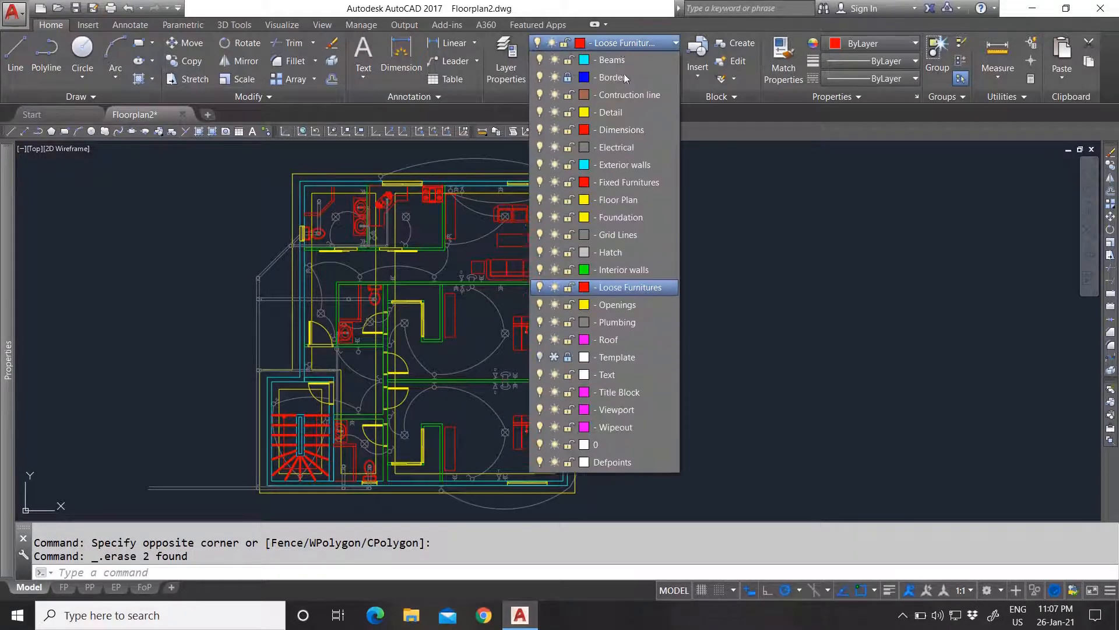
click(619, 202)
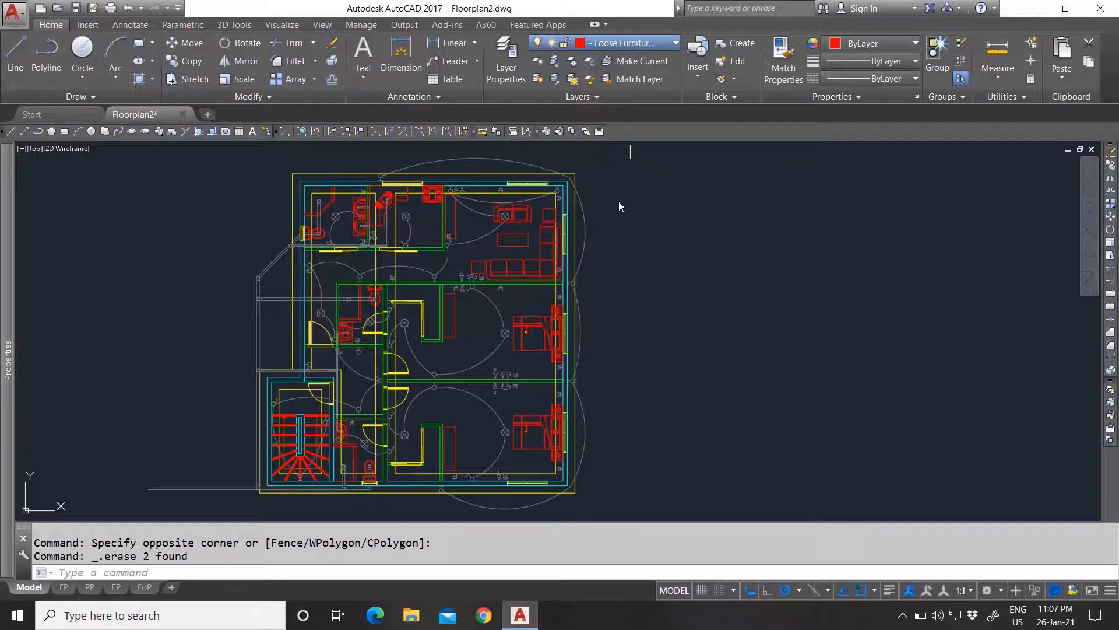
click(605, 44)
click(620, 252)
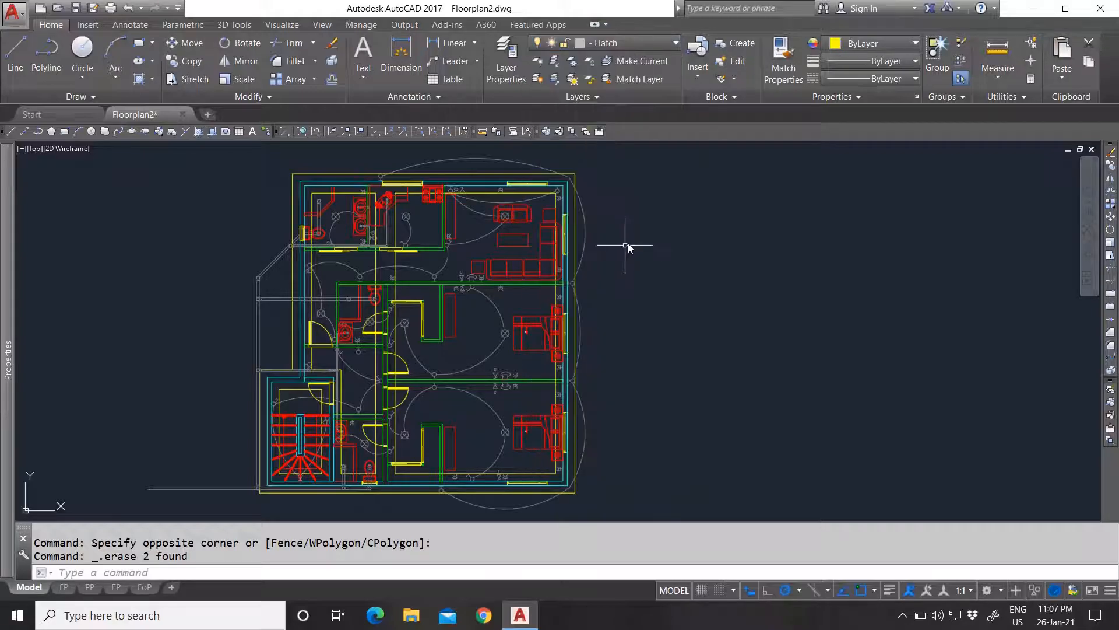
click(631, 44)
click(701, 247)
click(606, 44)
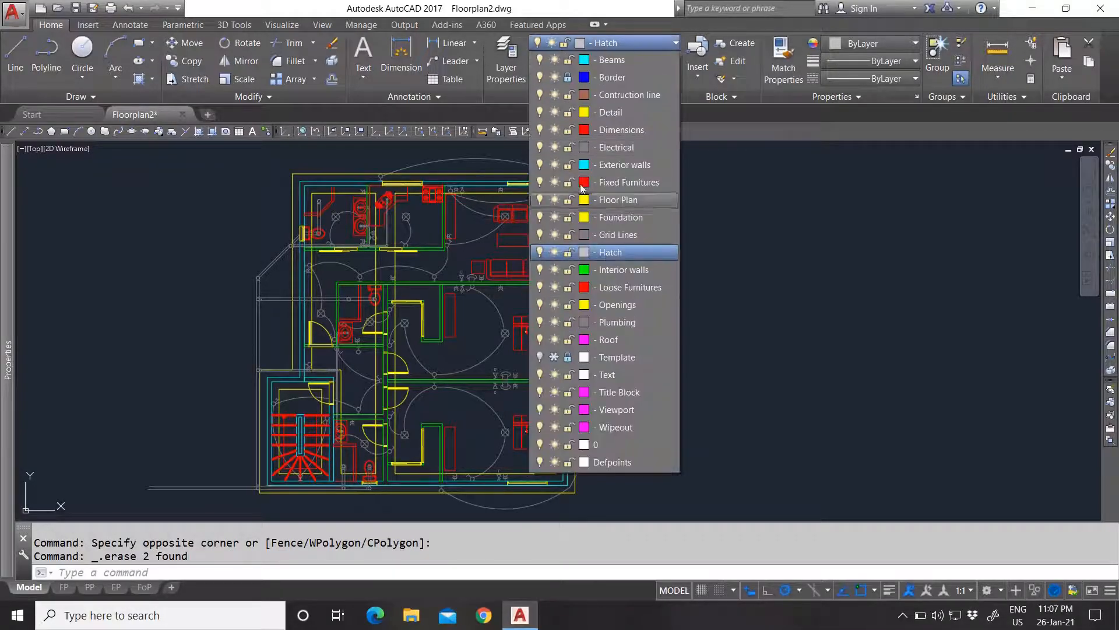
click(585, 253)
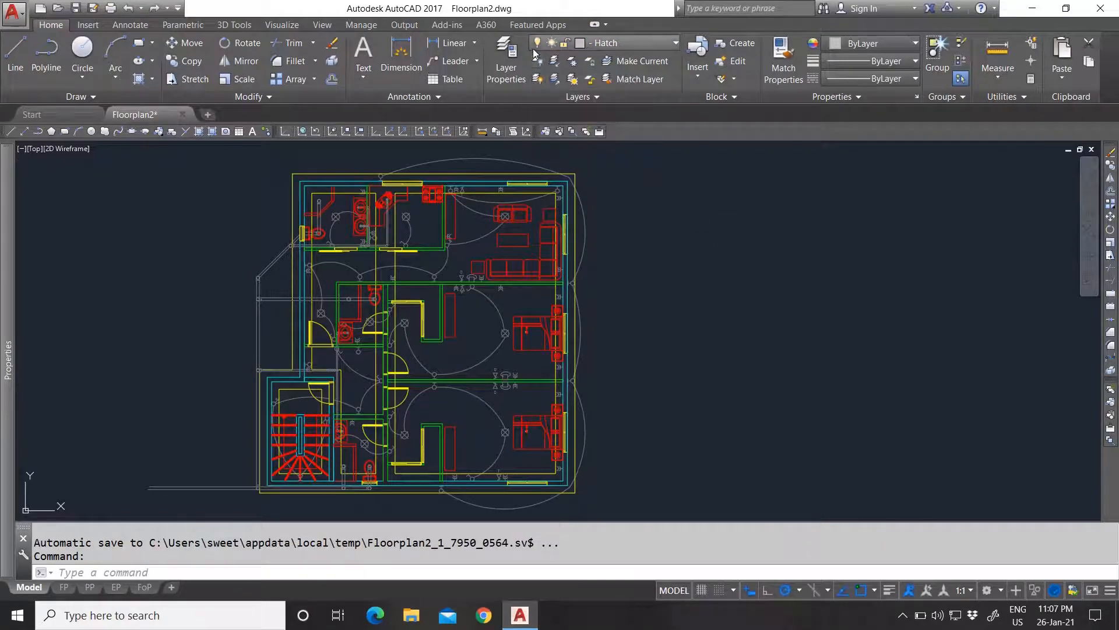
Turn on all layers of the drawing at once.
click(537, 81)
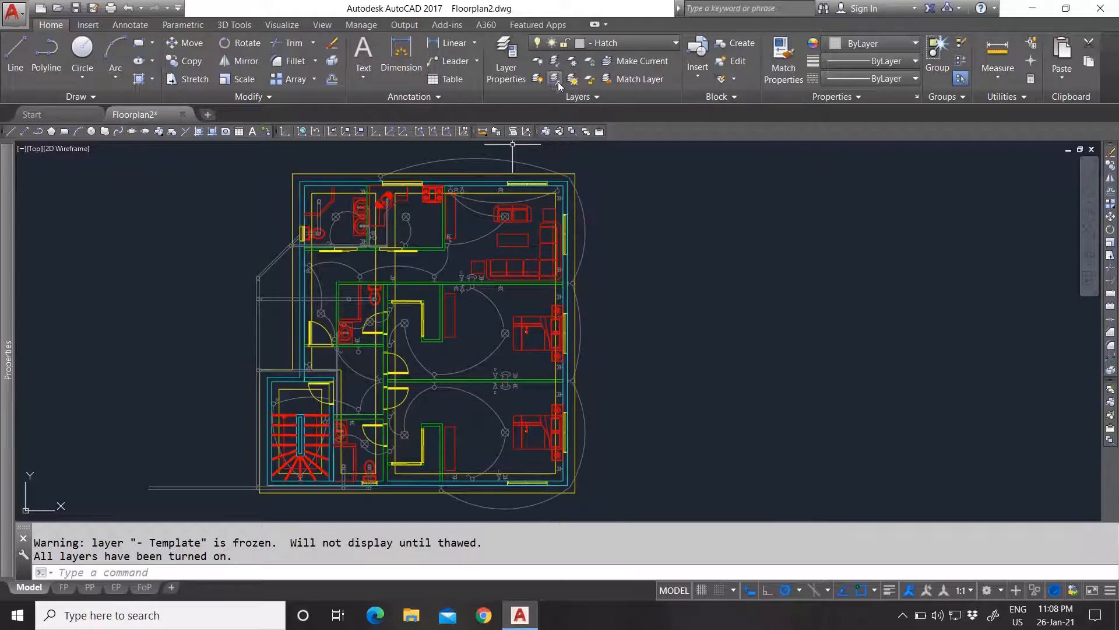
Isolate the Electrical layer by picking the wiring arc above the upper wall, and restore the hidden layers with Unisolate.
click(554, 80)
click(511, 161)
key(Return)
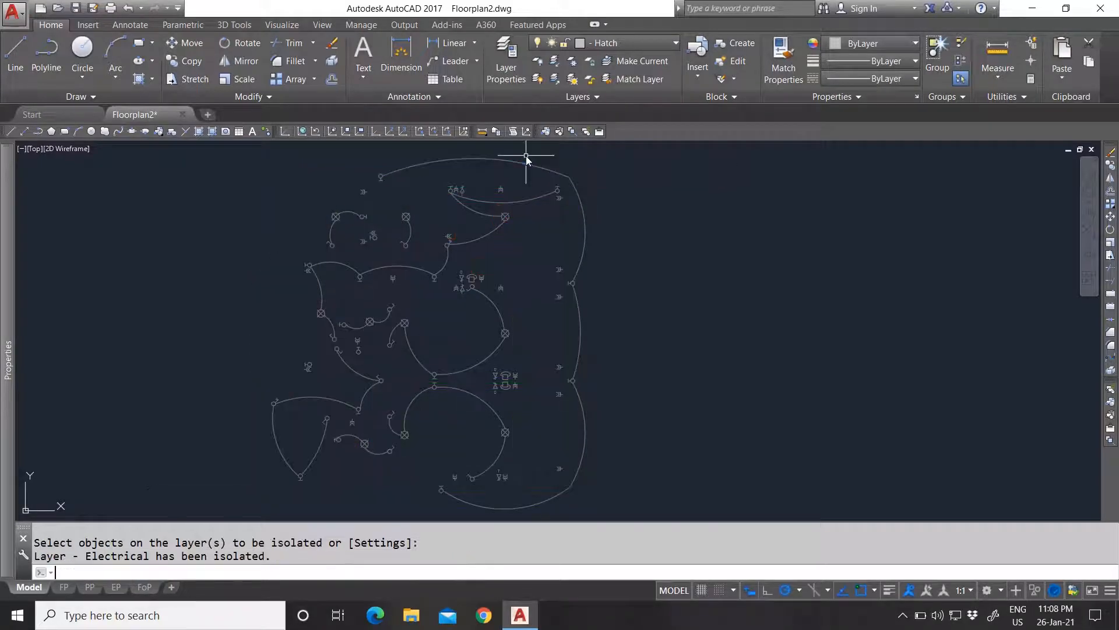
click(554, 80)
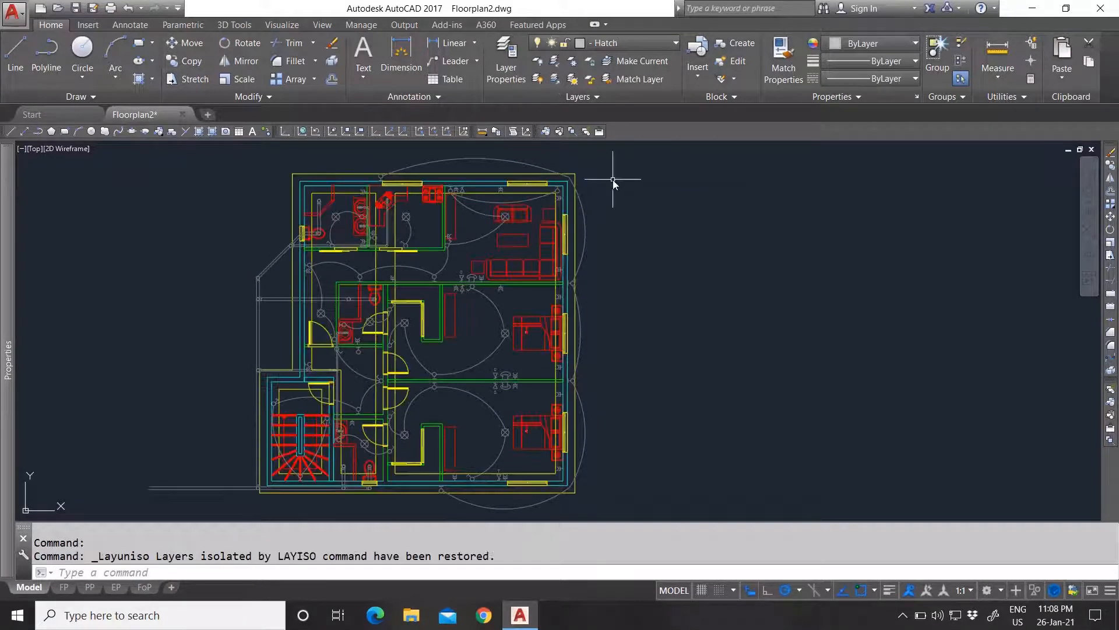
Freeze the Electrical layer by picking the wiring arc above the upper outer wall.
click(572, 62)
click(498, 159)
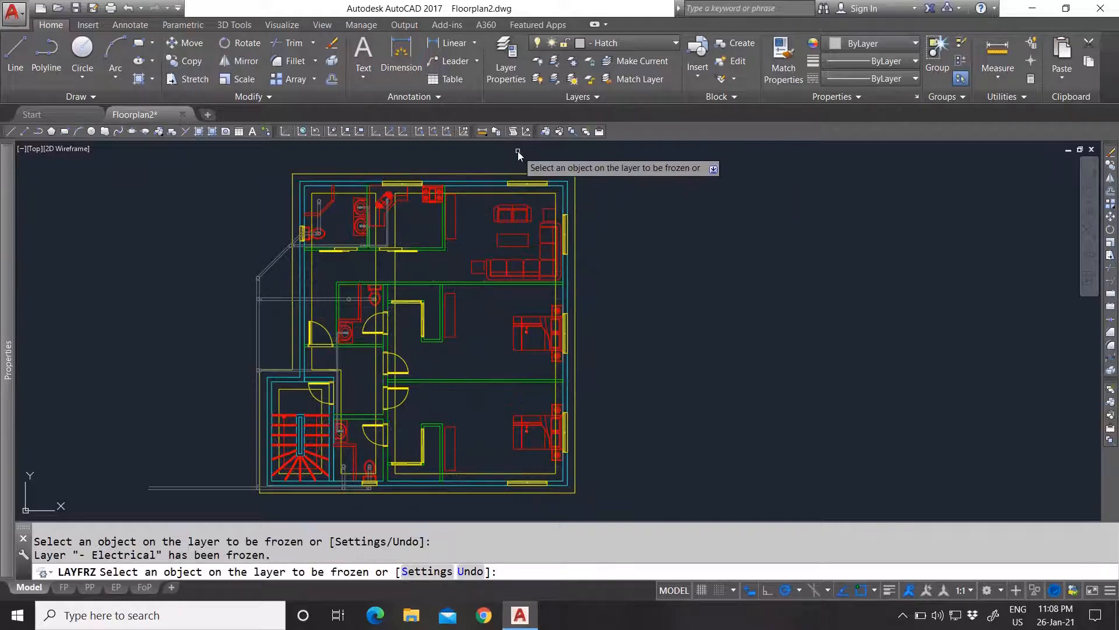
key(Escape)
Thaw all layers of the drawing at once.
click(572, 79)
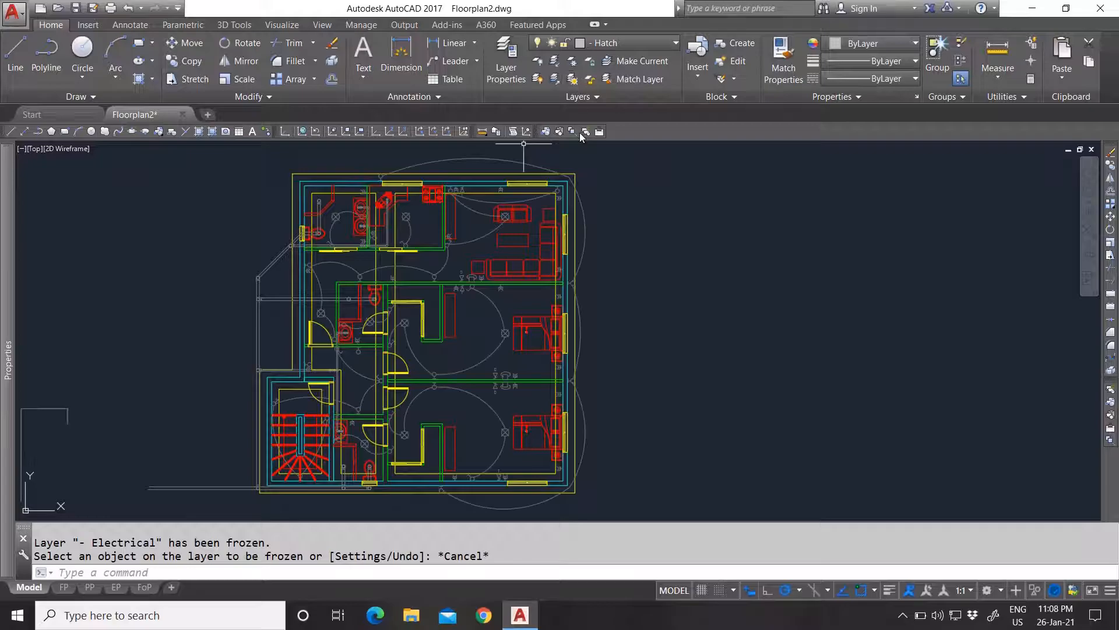
scroll(515, 313, down, 4)
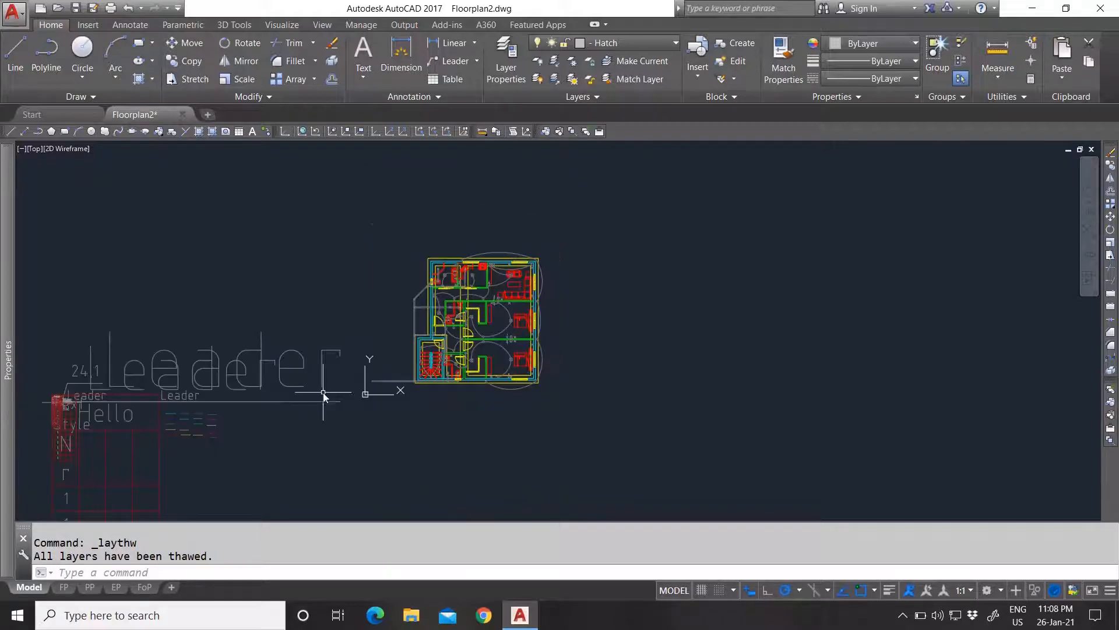
scroll(507, 313, up, 4)
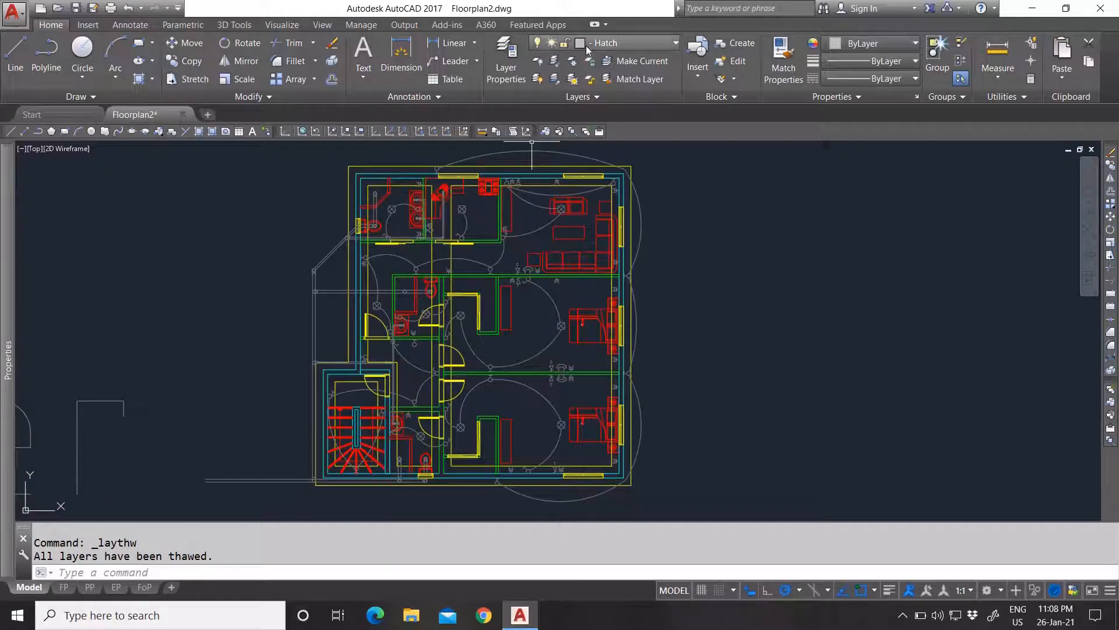
Freeze the Template layer from the layer list.
click(586, 46)
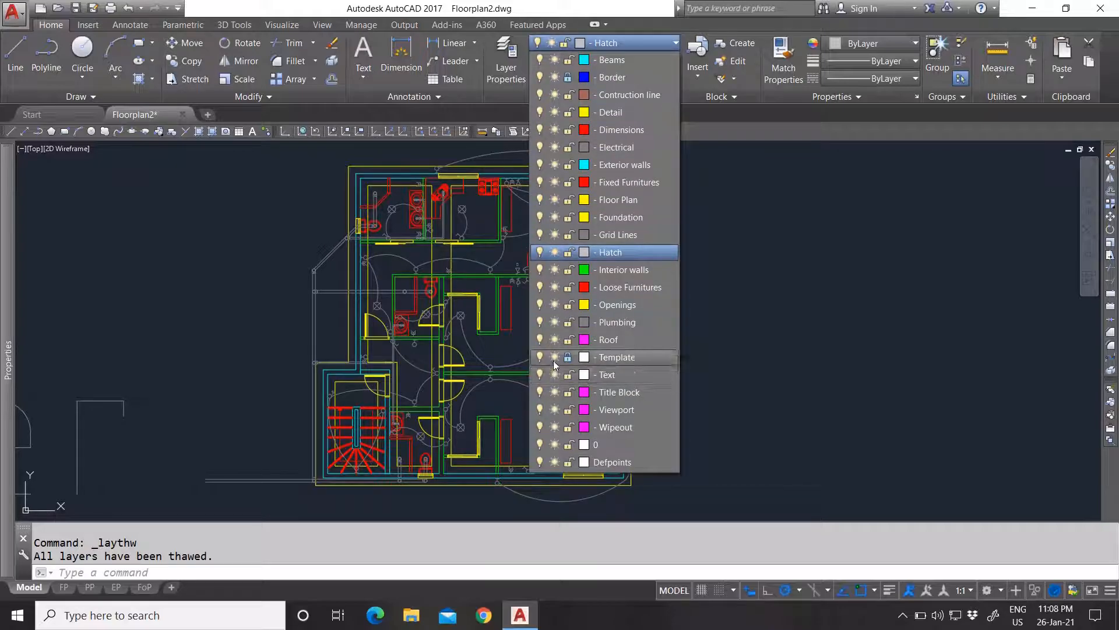
click(554, 358)
click(692, 344)
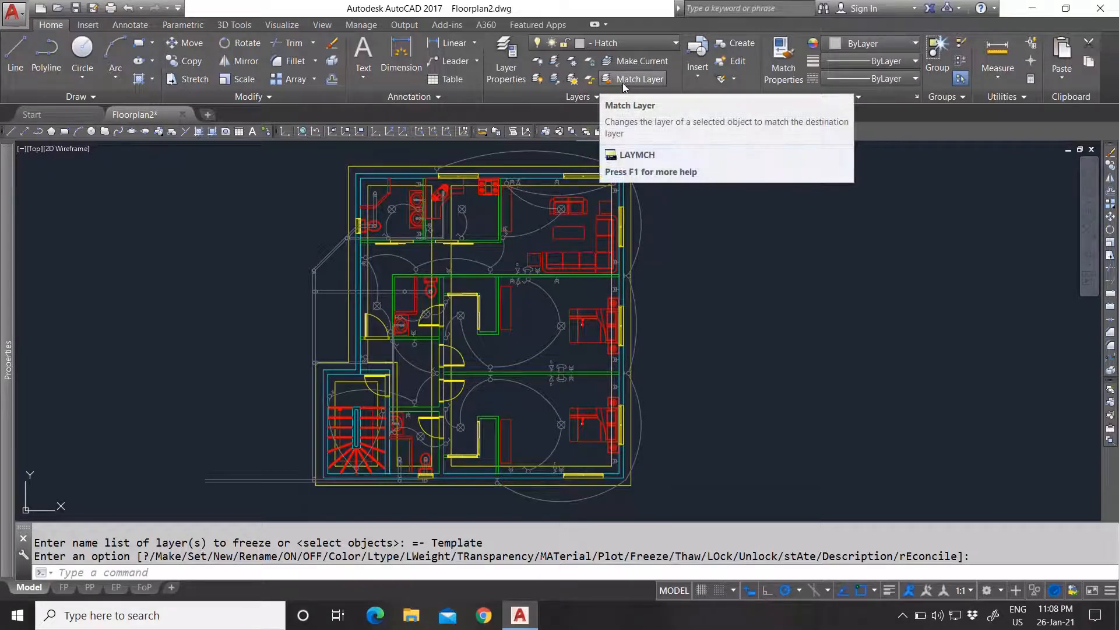
Draw a single horizontal line in the empty space to the right of the floor plan's upper-right corner.
scroll(553, 219, down, 3)
scroll(545, 217, up, 5)
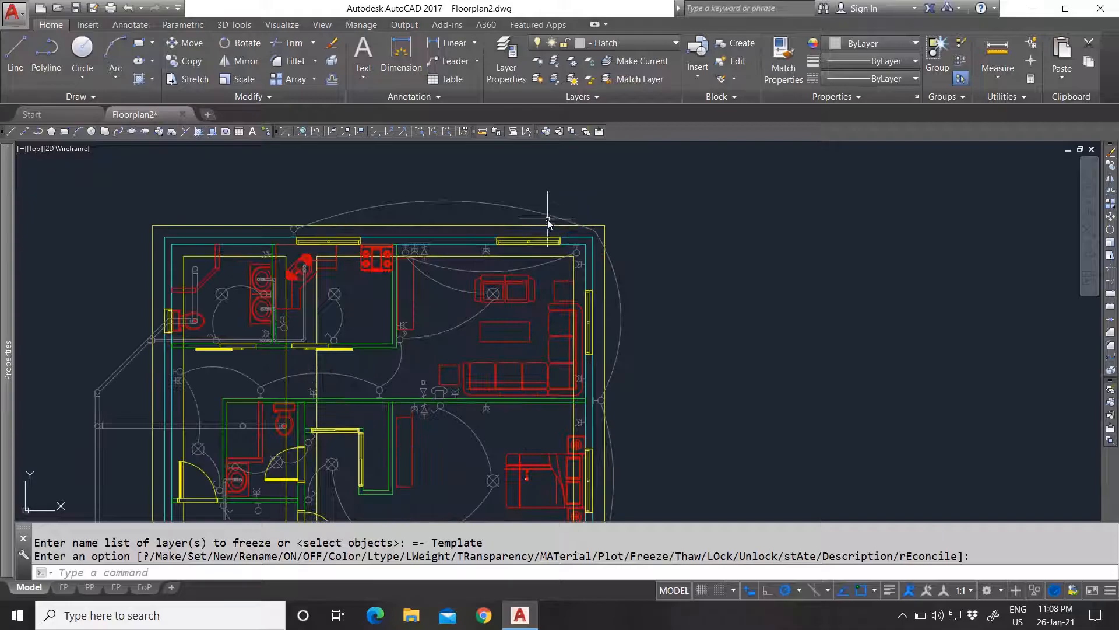
scroll(500, 220, up, 3)
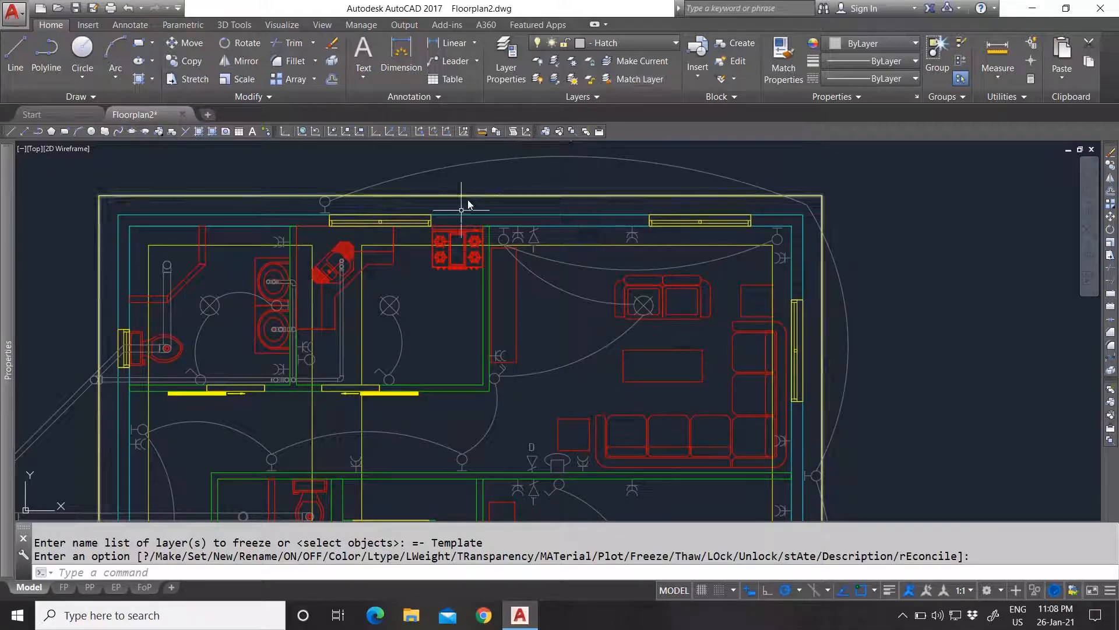
scroll(446, 261, down, 3)
scroll(582, 235, up, 4)
click(15, 53)
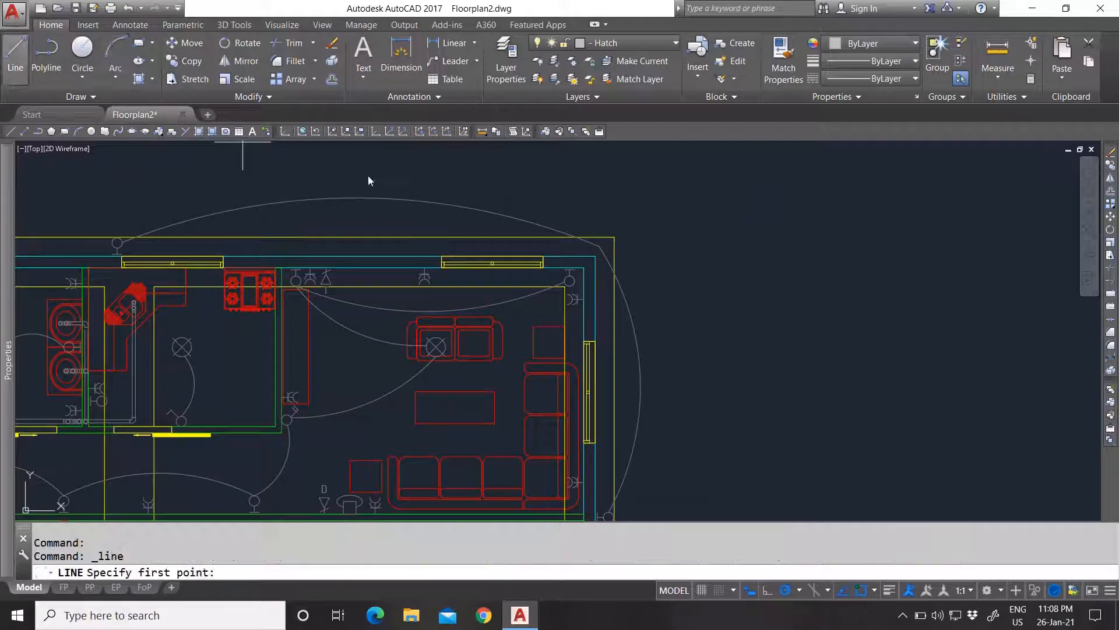
click(684, 290)
click(844, 289)
key(Escape)
Assign the new horizontal line to the Detail layer.
click(819, 329)
click(750, 263)
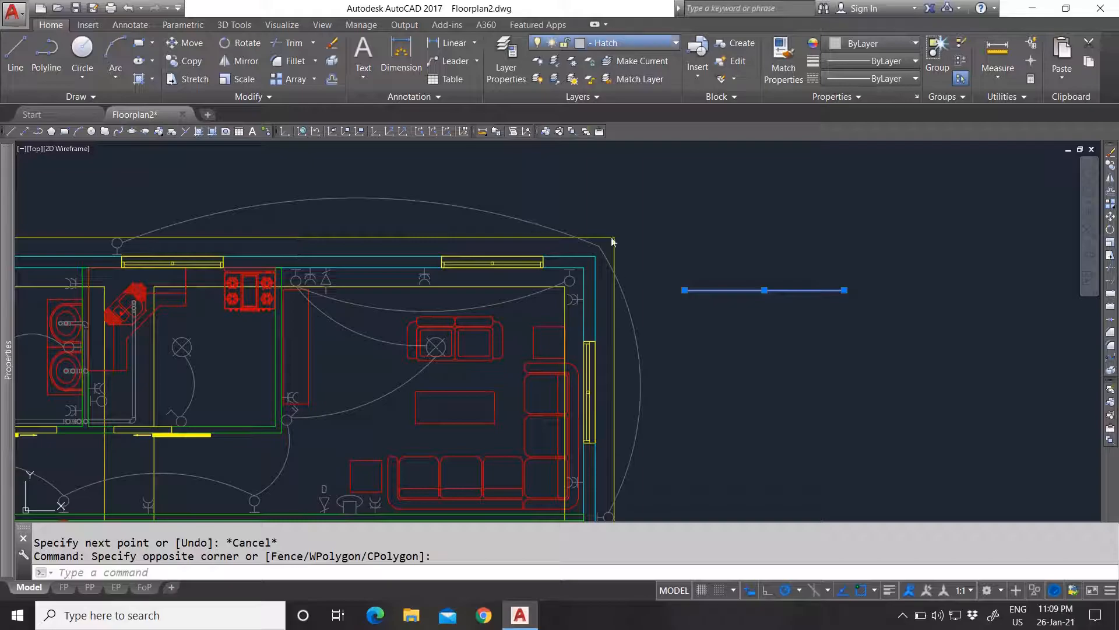
click(624, 43)
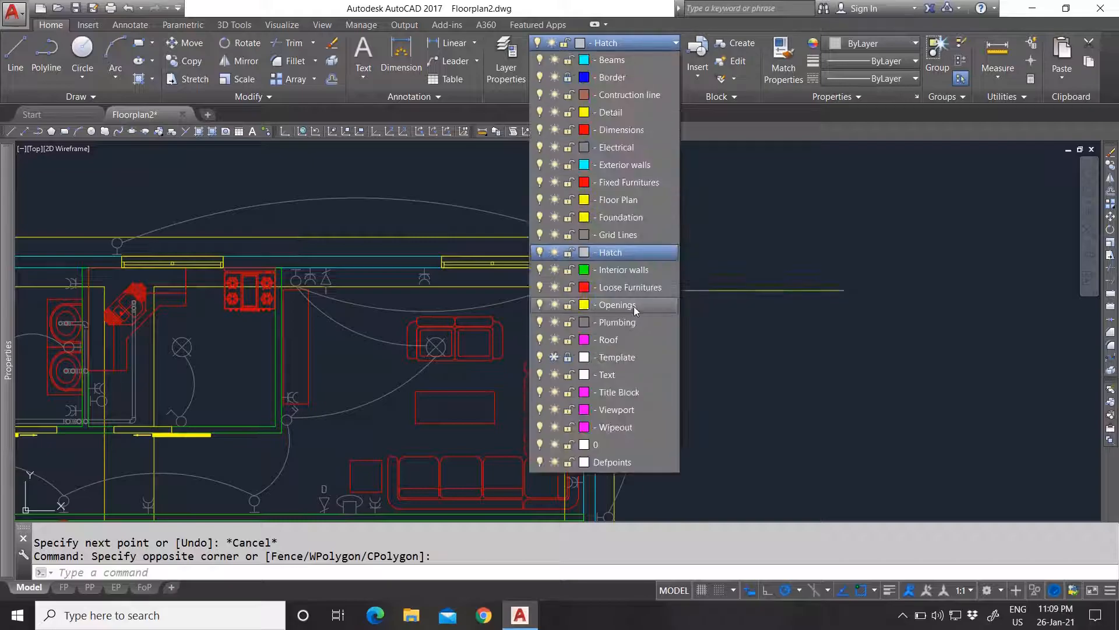
click(617, 112)
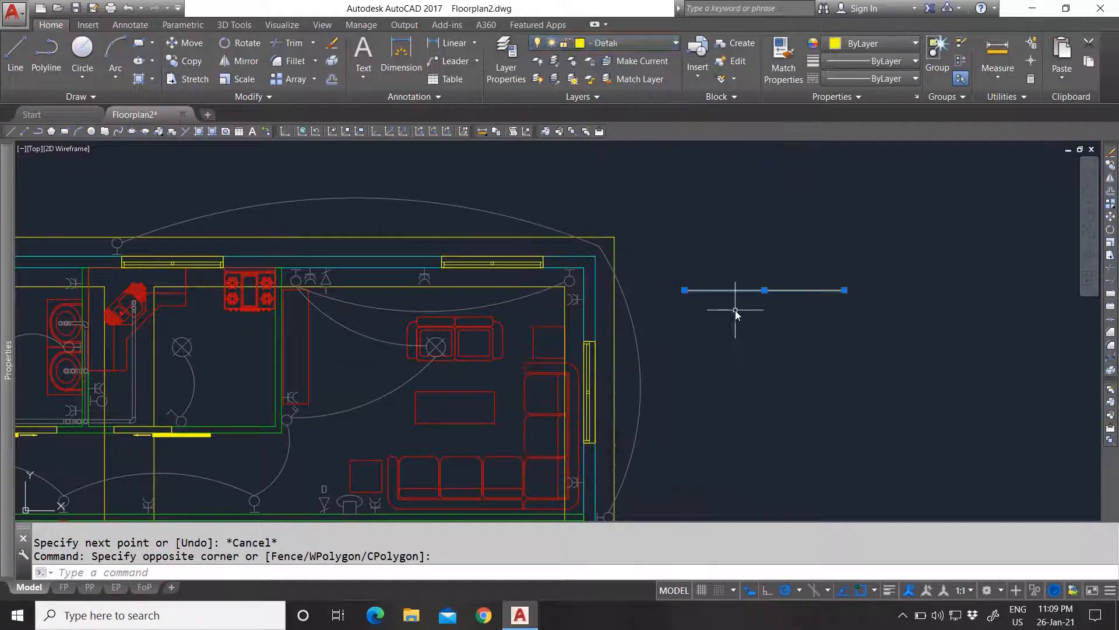
key(Escape)
Copy the horizontal line once, about 715 units straight below the original.
click(735, 309)
click(708, 261)
text(c)
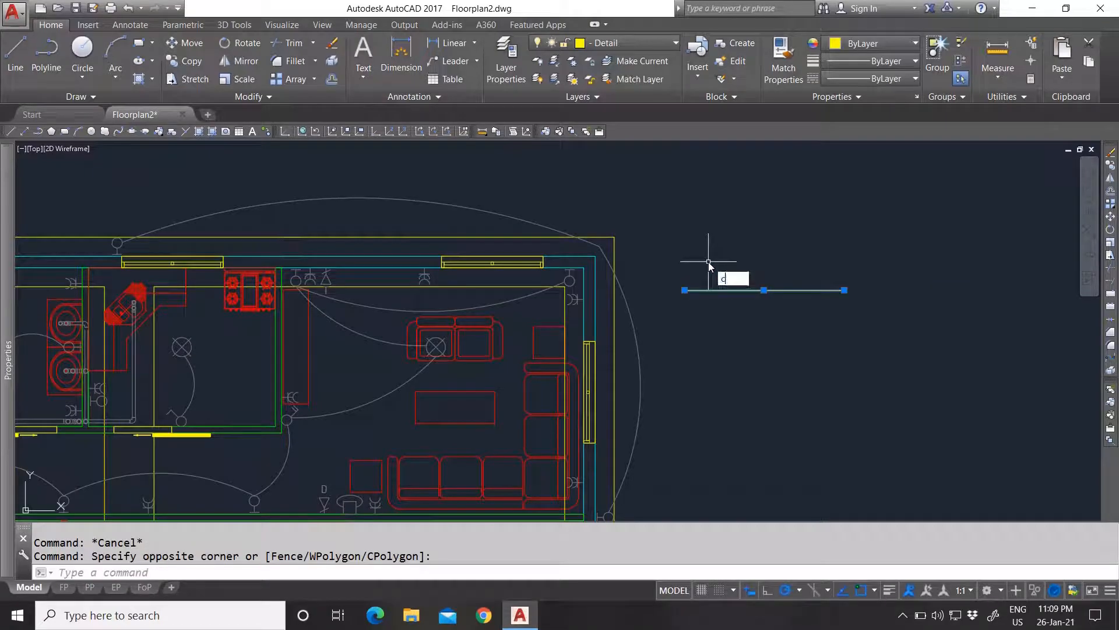
text(o)
key(Return)
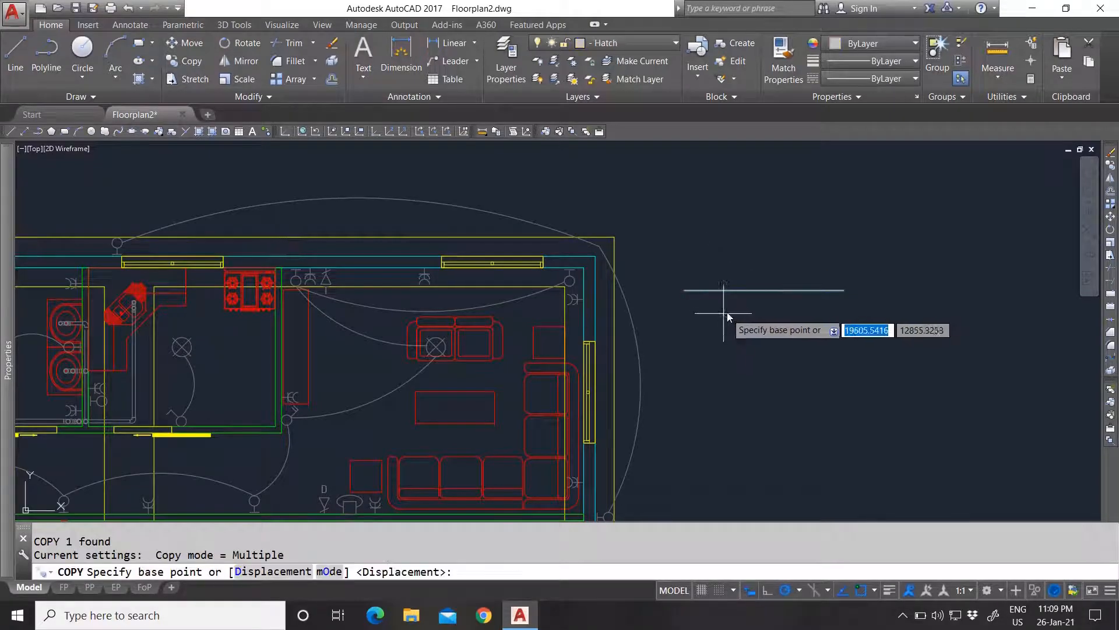
click(731, 302)
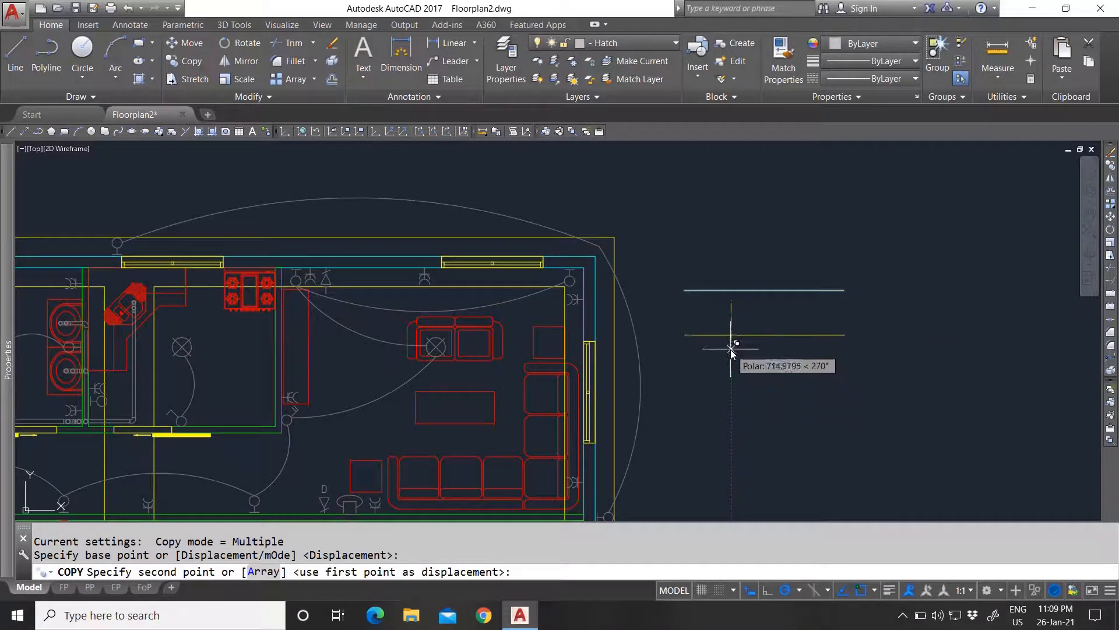
click(732, 350)
key(Escape)
Assign the lower copied line to the Grid Lines layer and compare its linetype with the upper line.
click(744, 335)
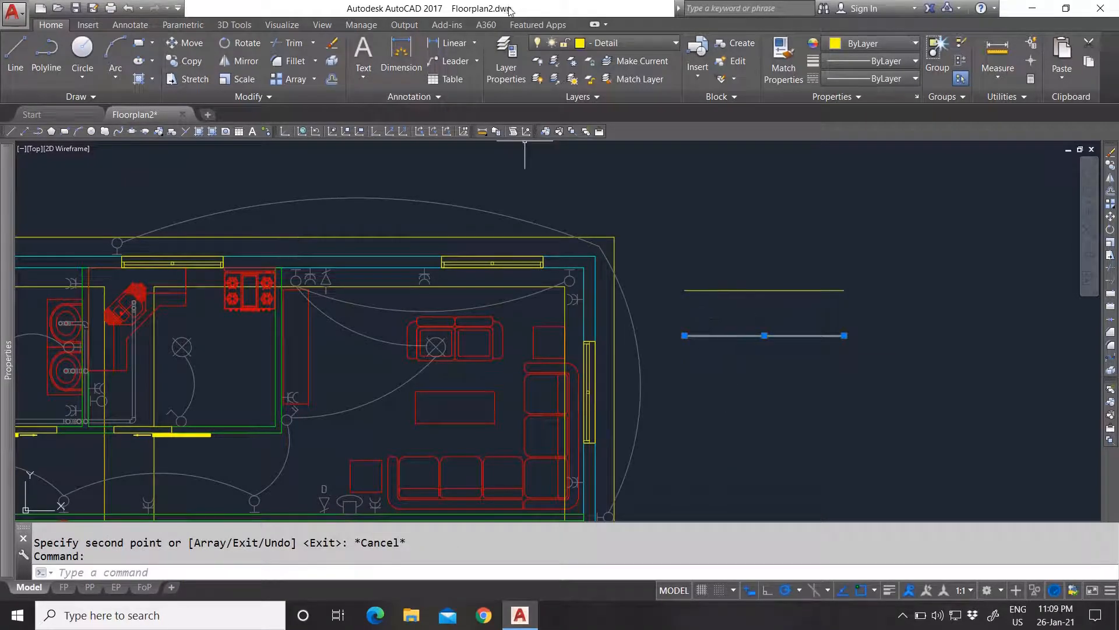
click(630, 43)
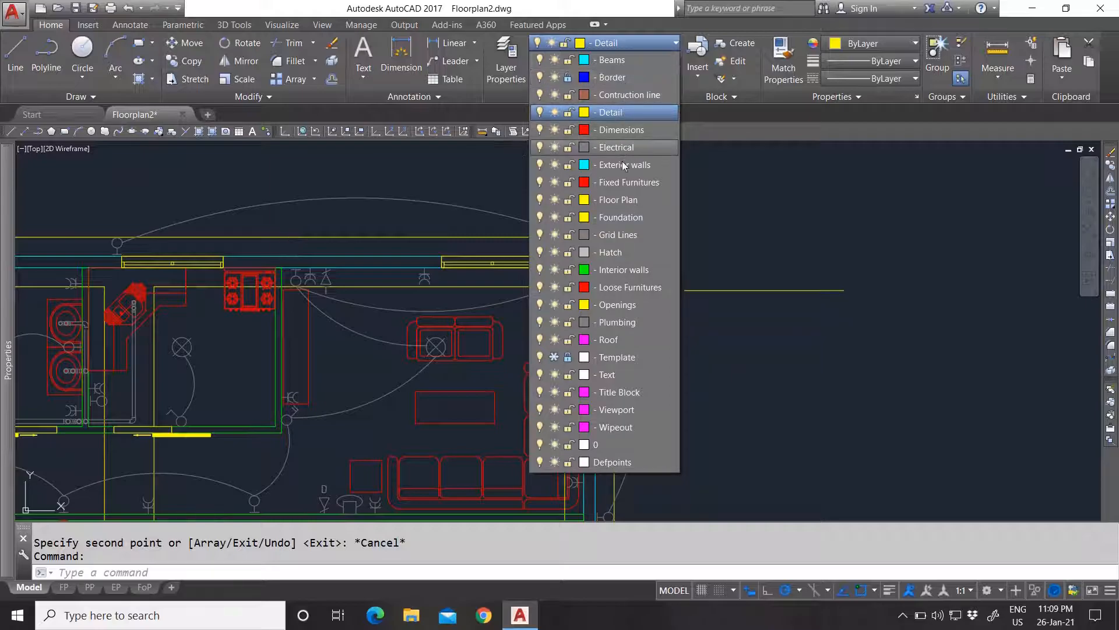
click(620, 235)
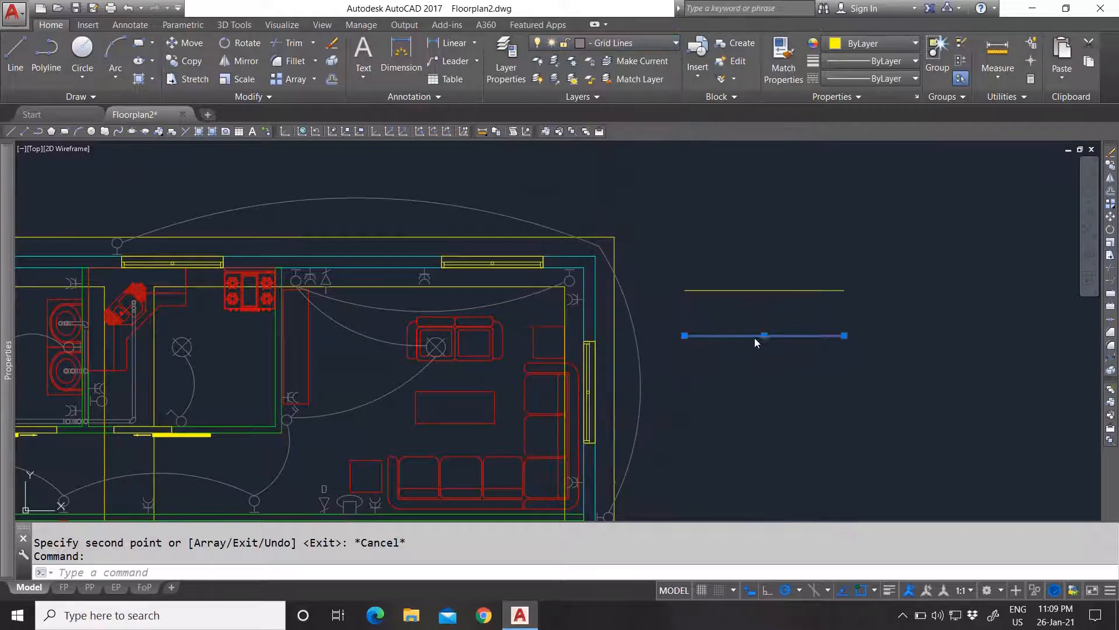
key(Escape)
scroll(863, 318, up, 6)
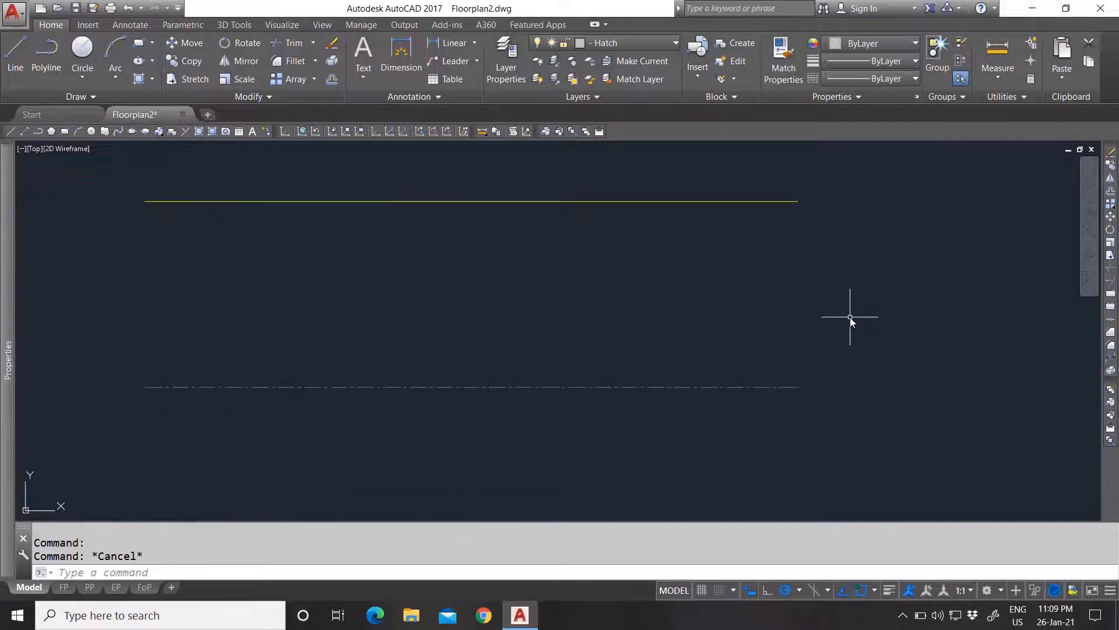
click(337, 386)
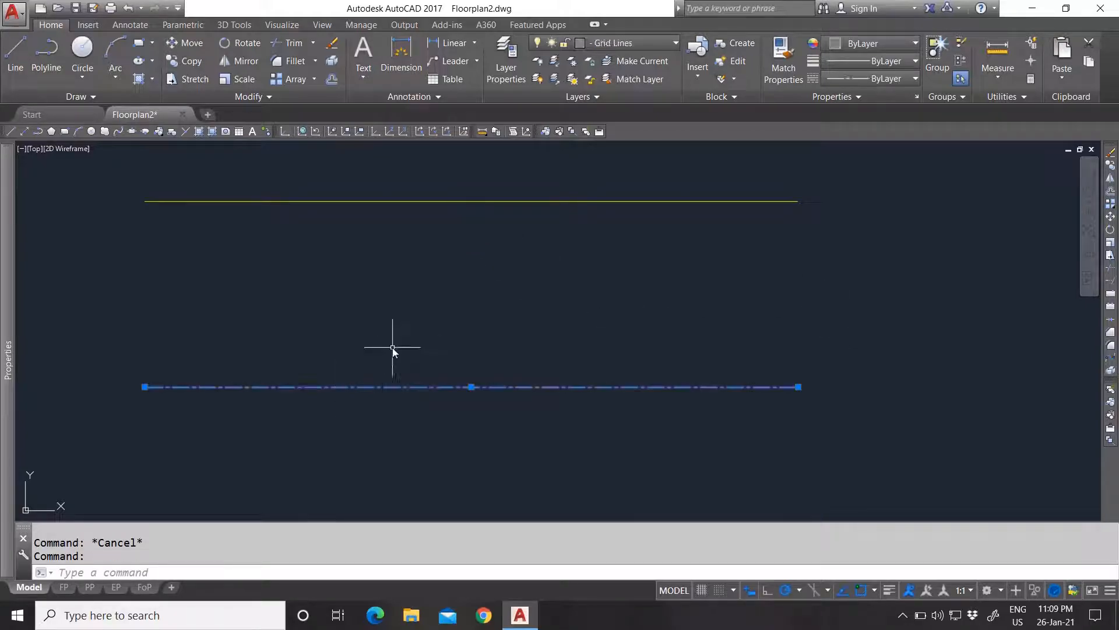
key(Escape)
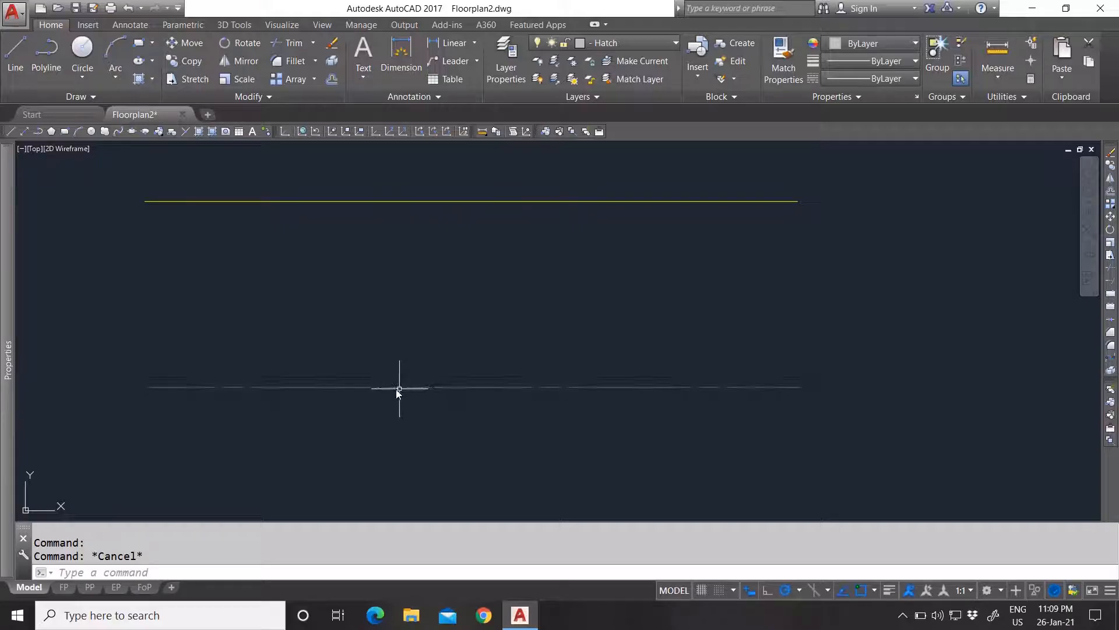
click(354, 201)
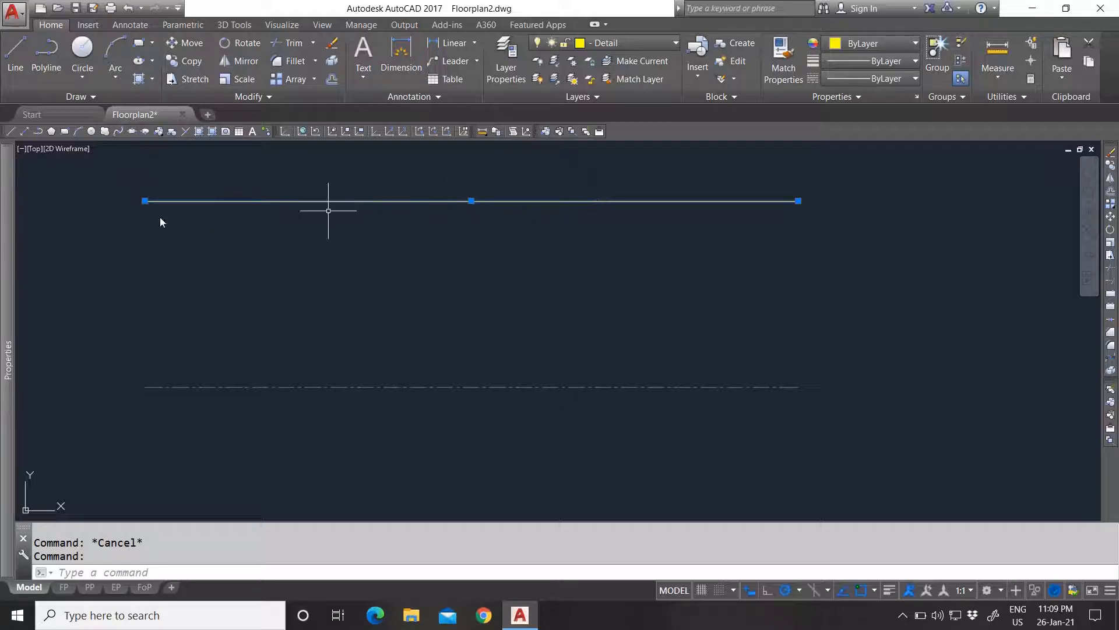
key(Escape)
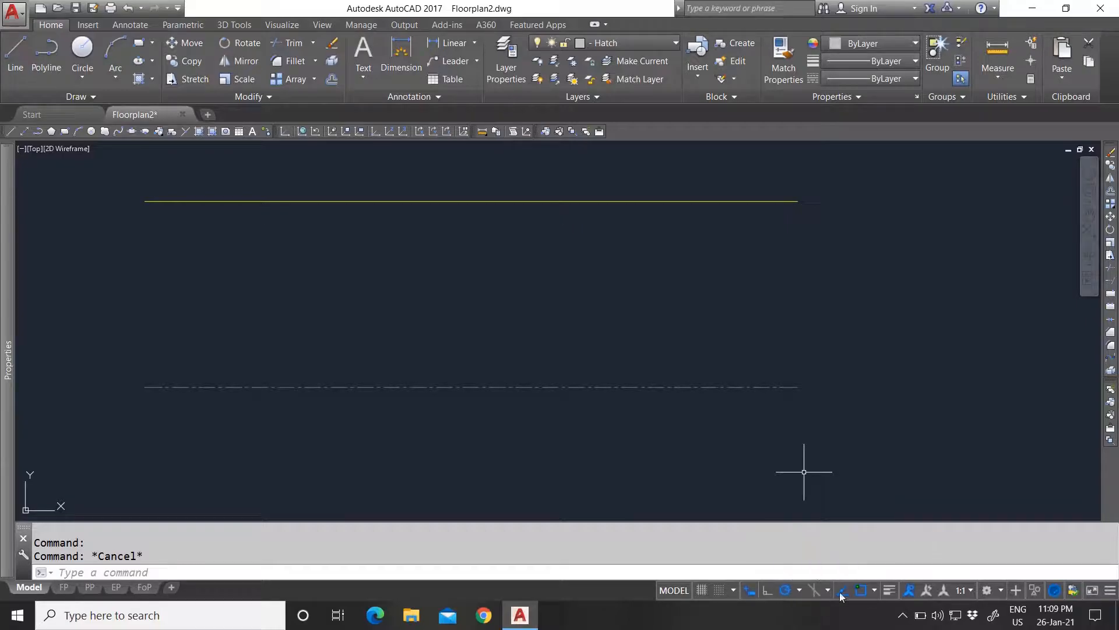
Turn on lineweight display and assign the upper line to the Beams layer.
click(889, 590)
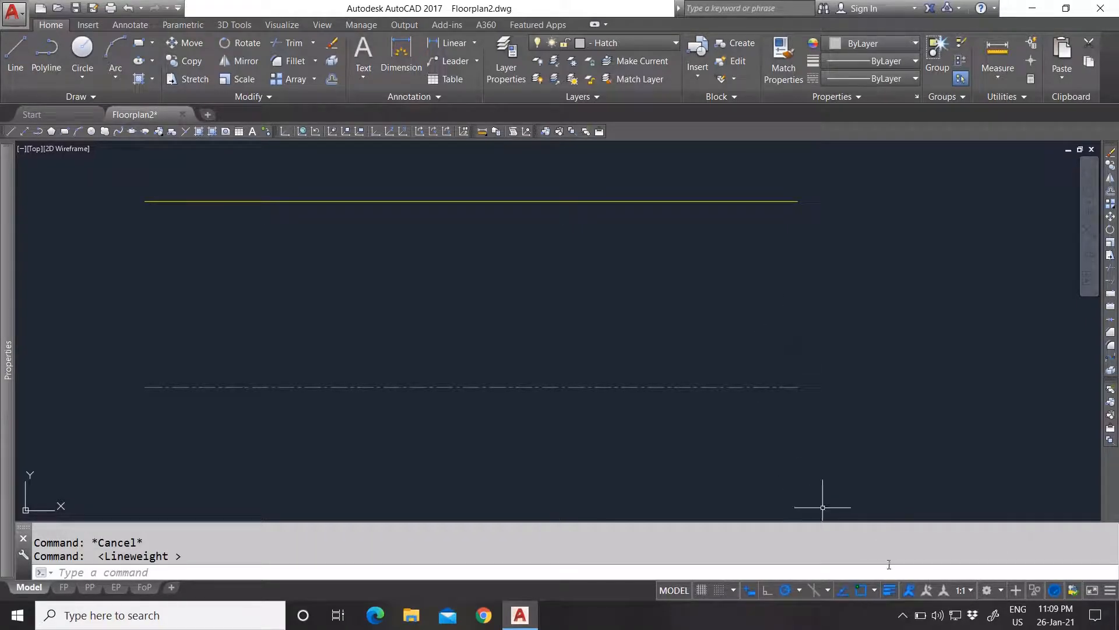
click(397, 243)
click(351, 184)
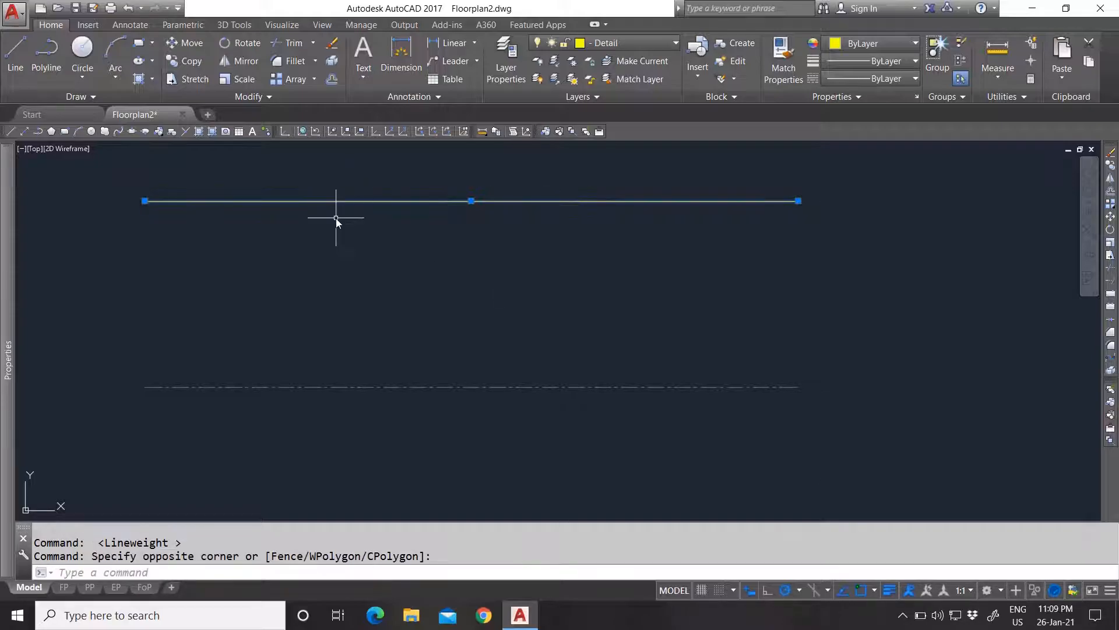
click(609, 44)
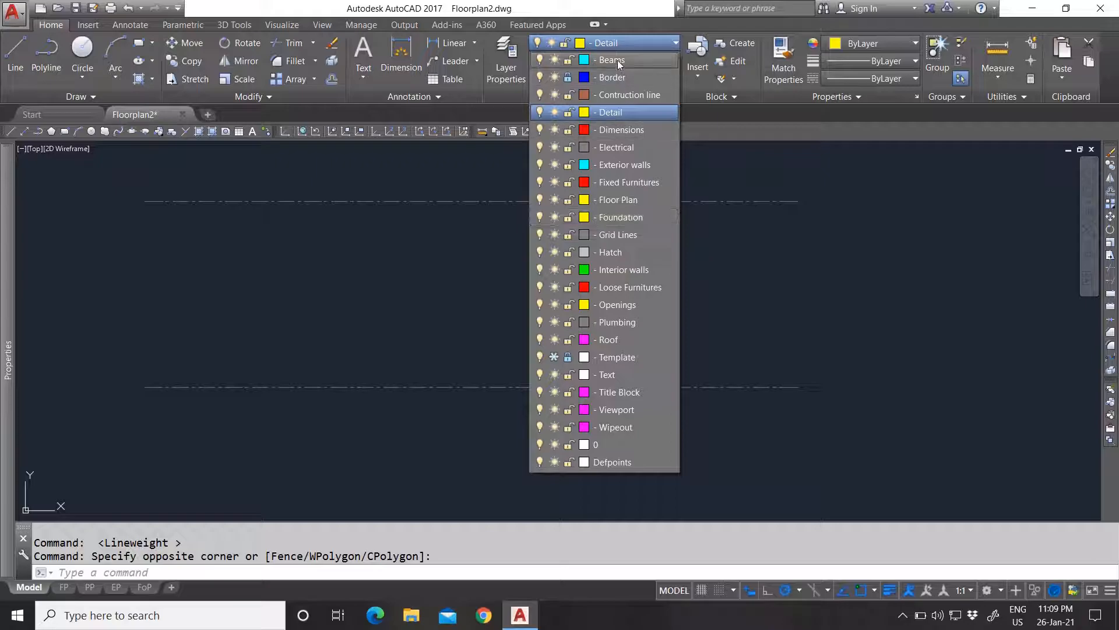
click(620, 60)
key(Escape)
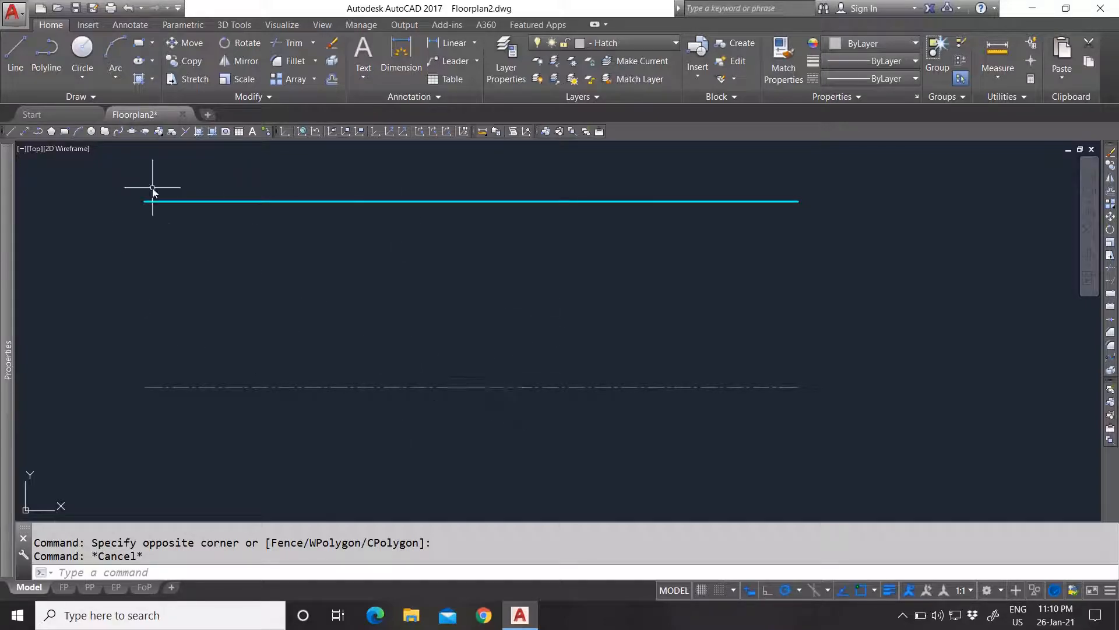
click(628, 82)
click(490, 386)
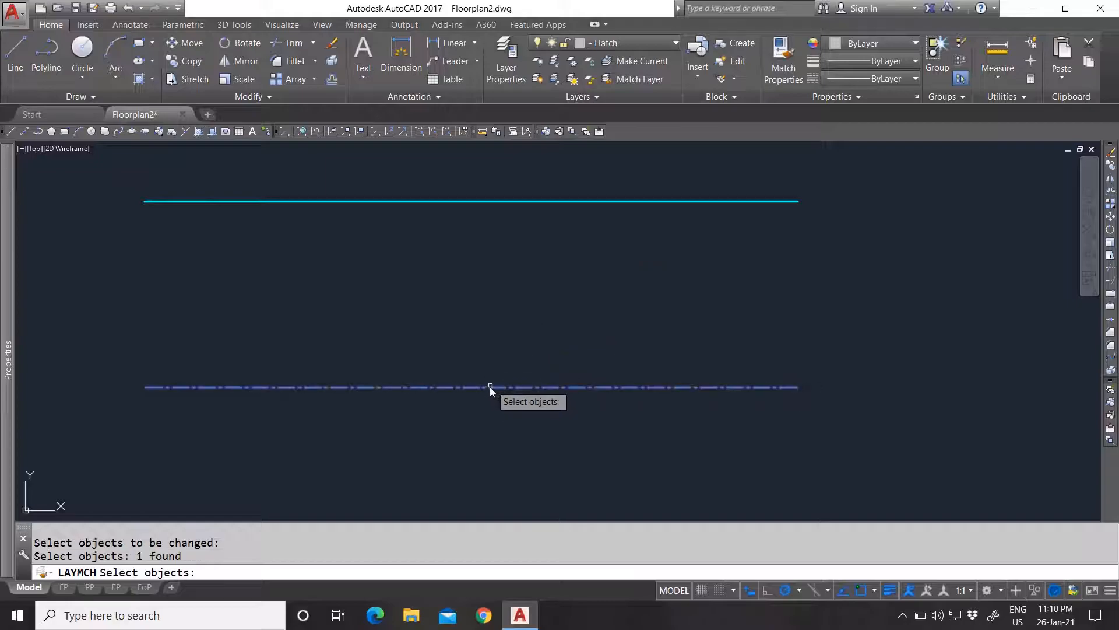
click(502, 201)
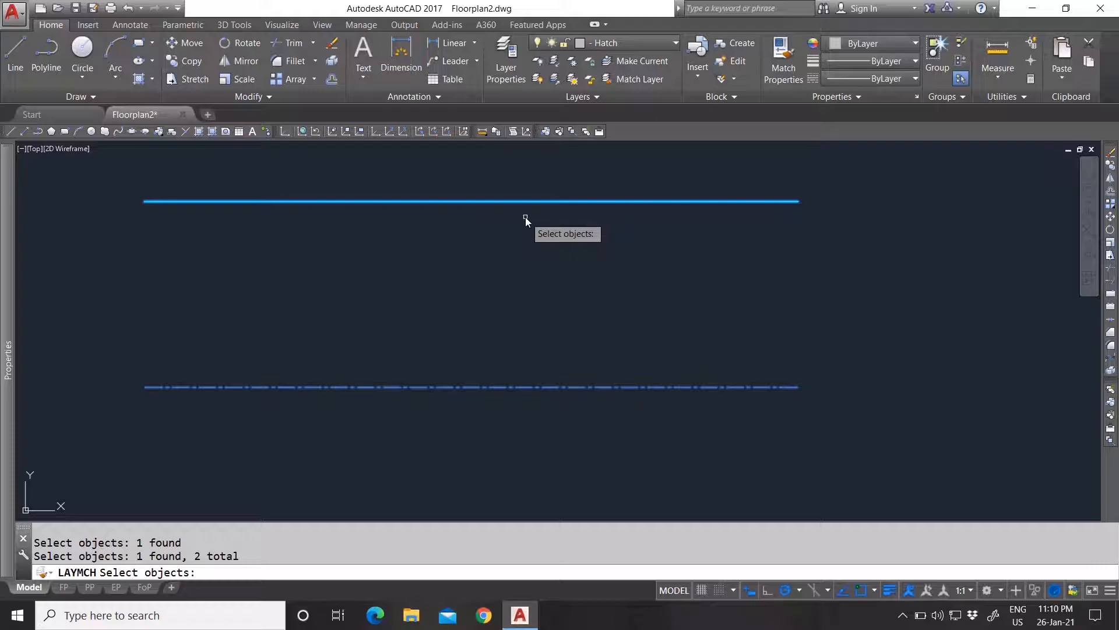
key(Escape)
Match the lower dash-dot line to the upper line's Beams layer with Match Layer, and undo the match.
click(632, 80)
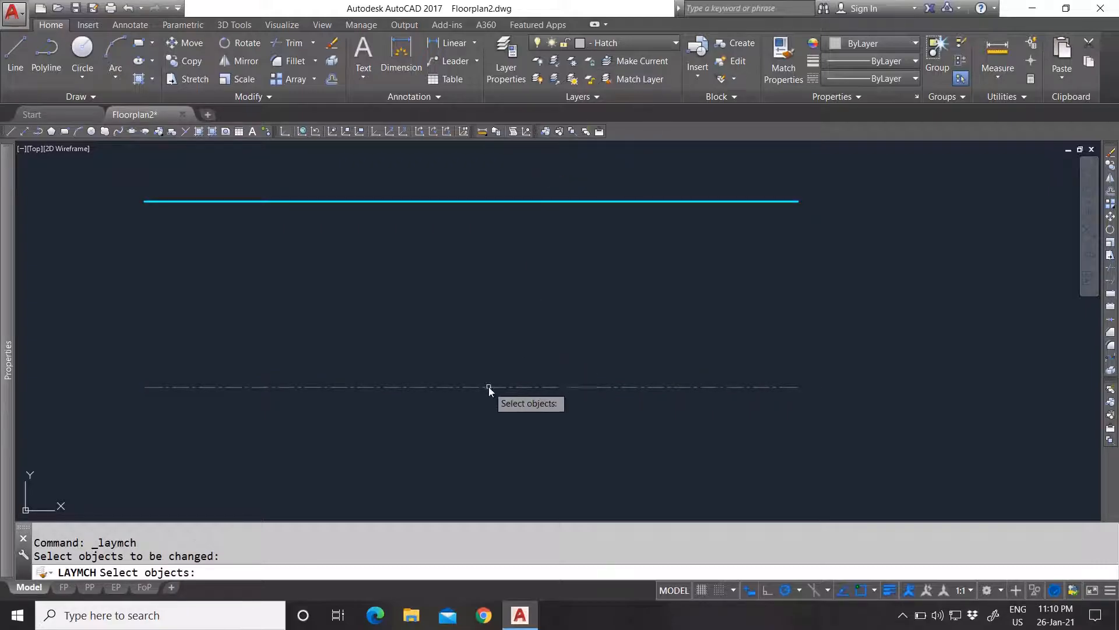
click(477, 387)
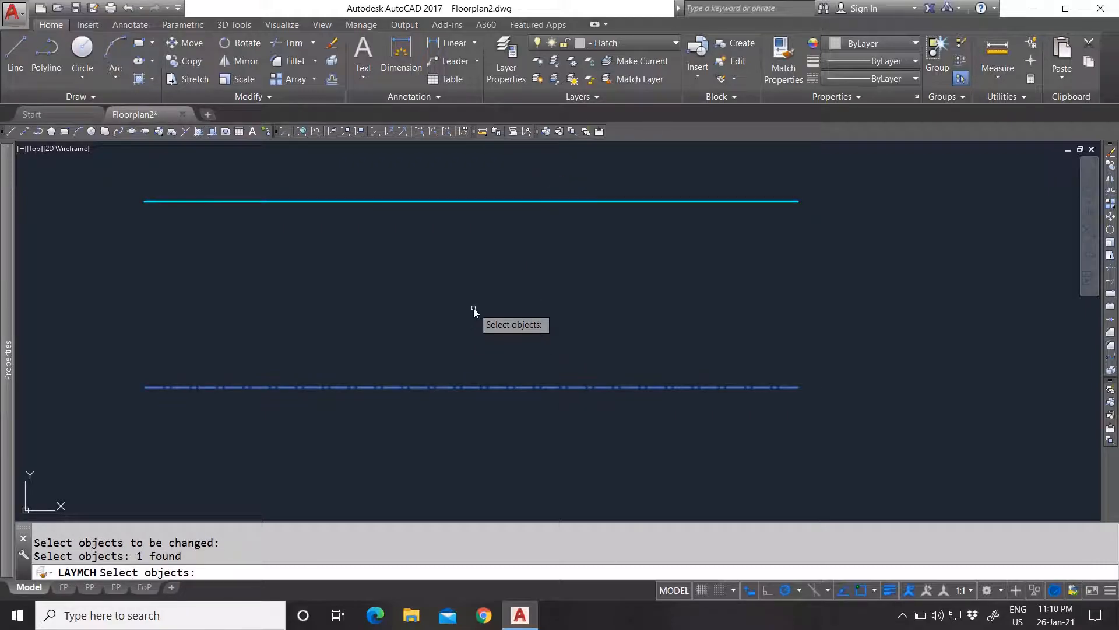
key(Return)
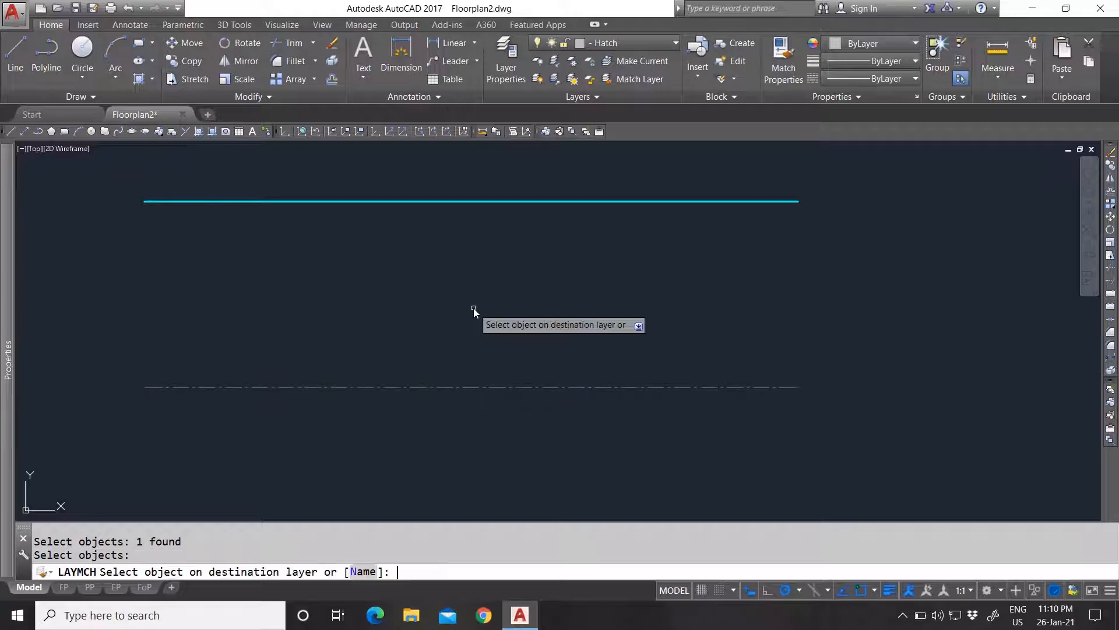
click(449, 202)
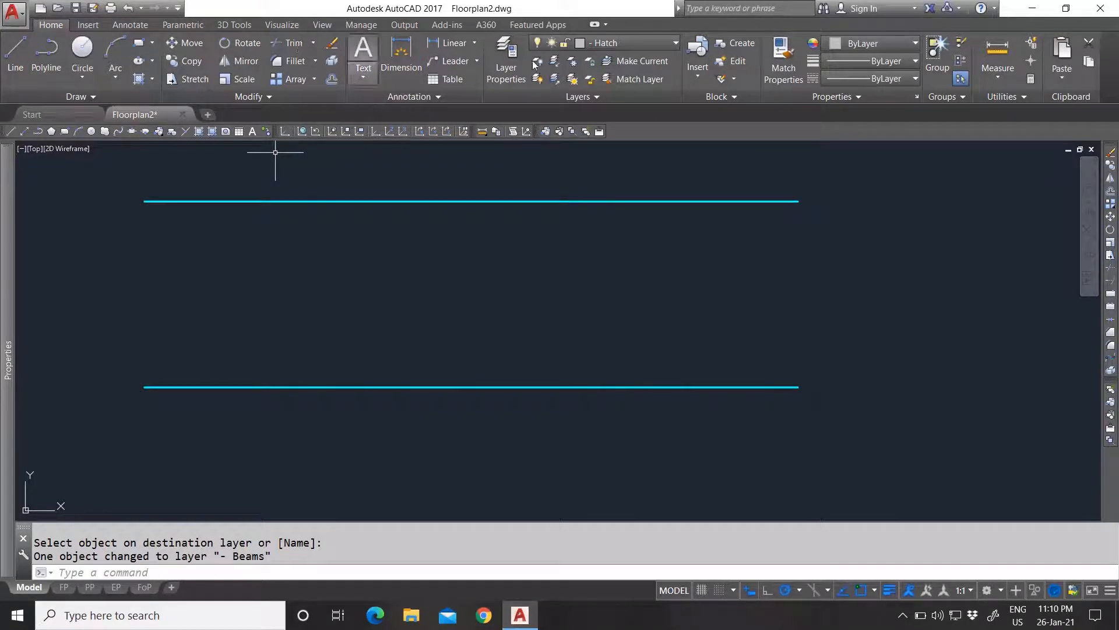
click(130, 8)
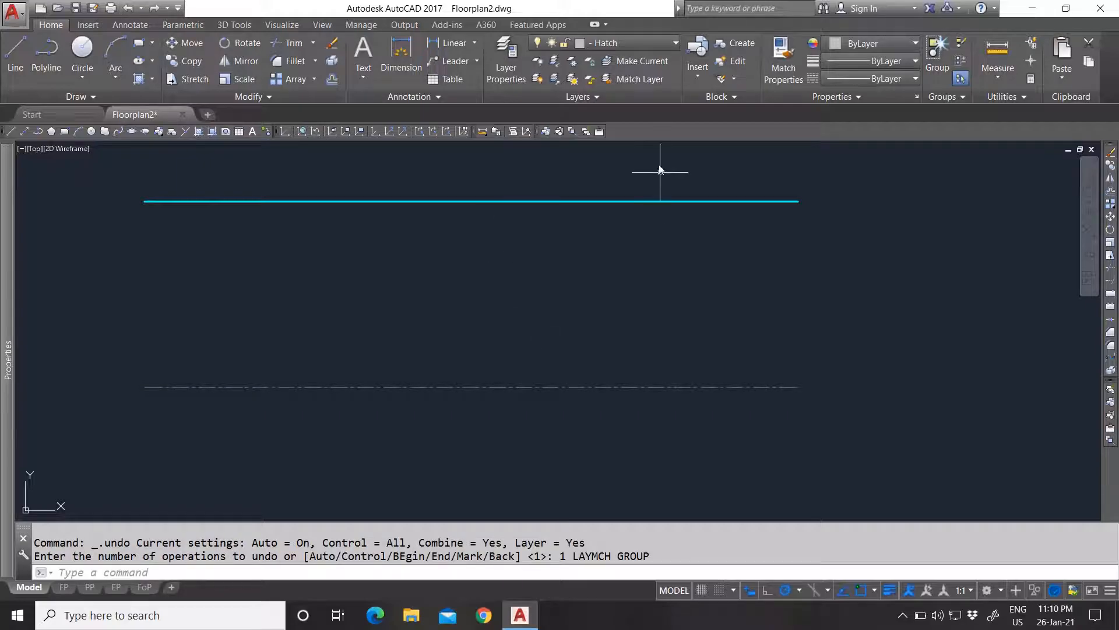
Use Match Layer to move the lower dash-dot line onto the upper line's Beams layer.
click(637, 79)
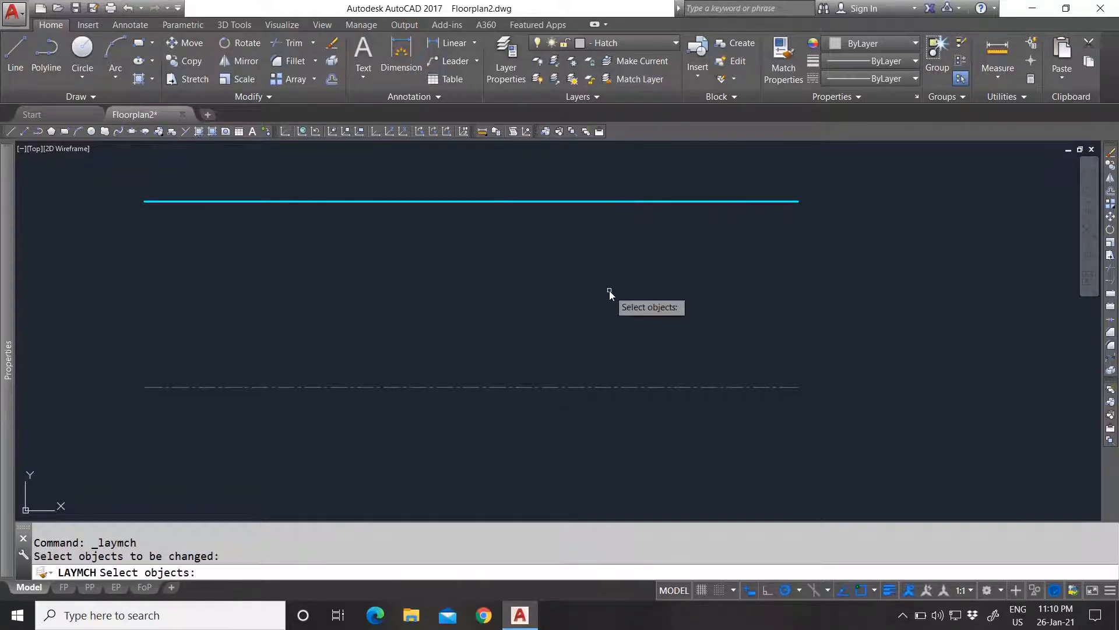
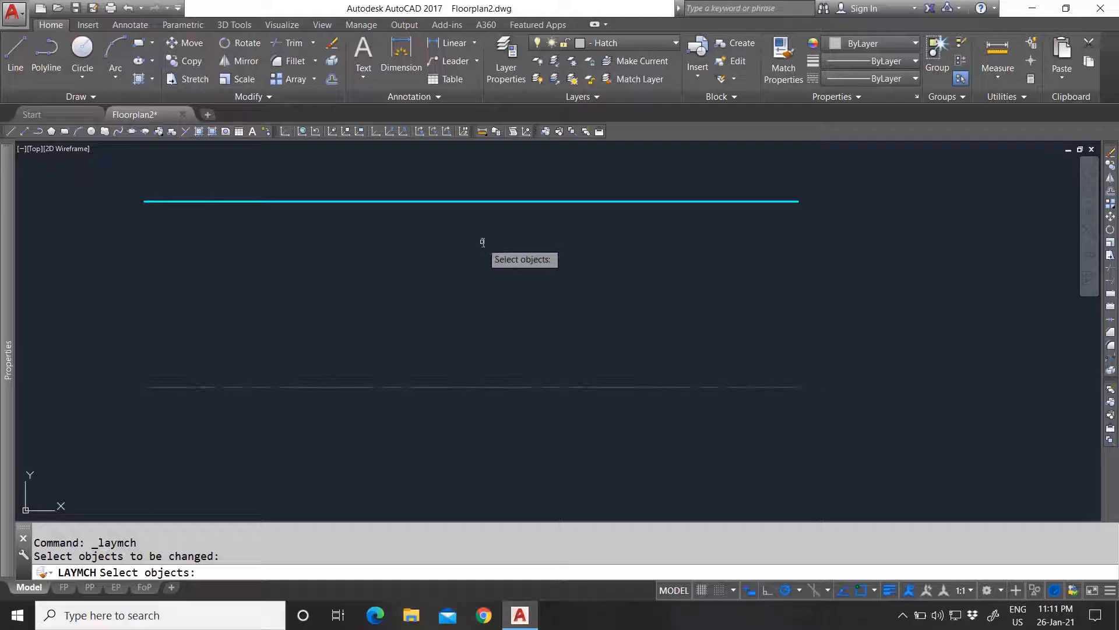
click(472, 387)
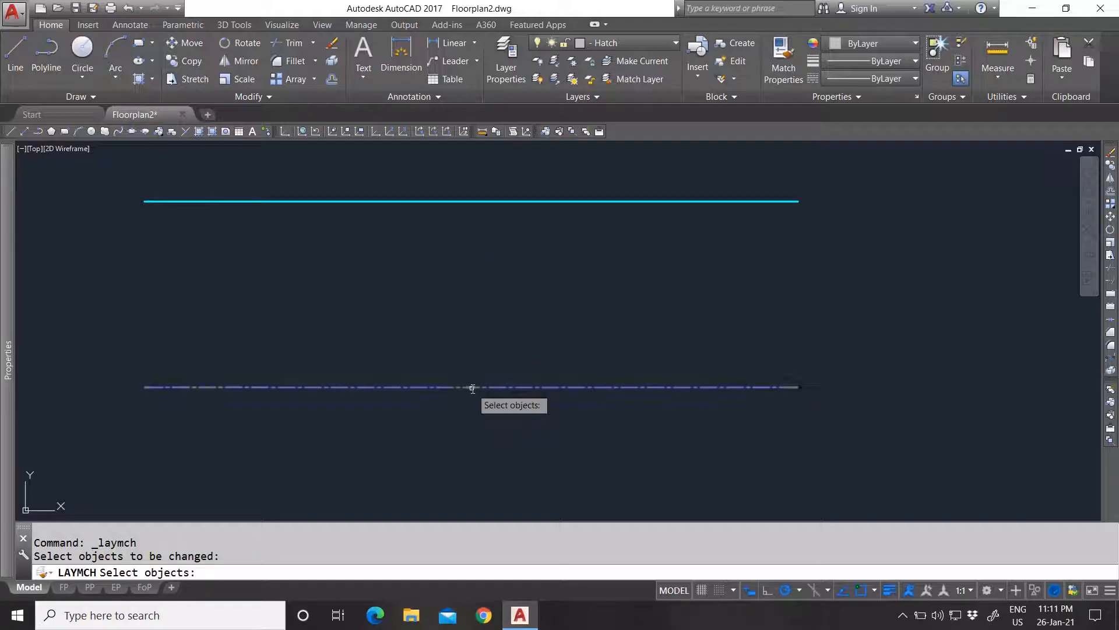
key(Return)
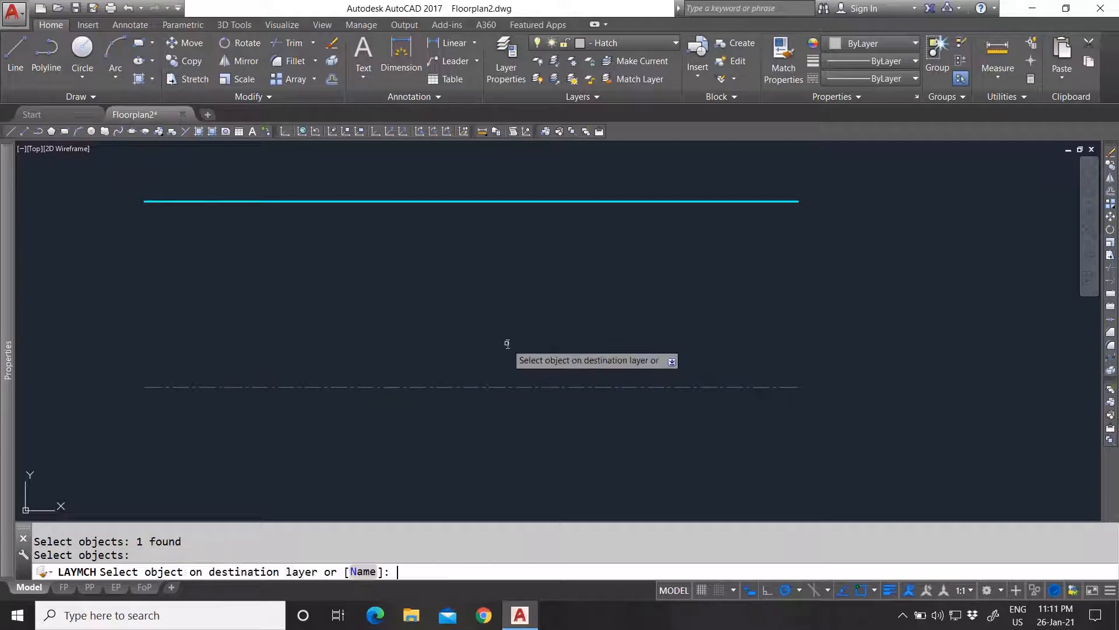
click(464, 201)
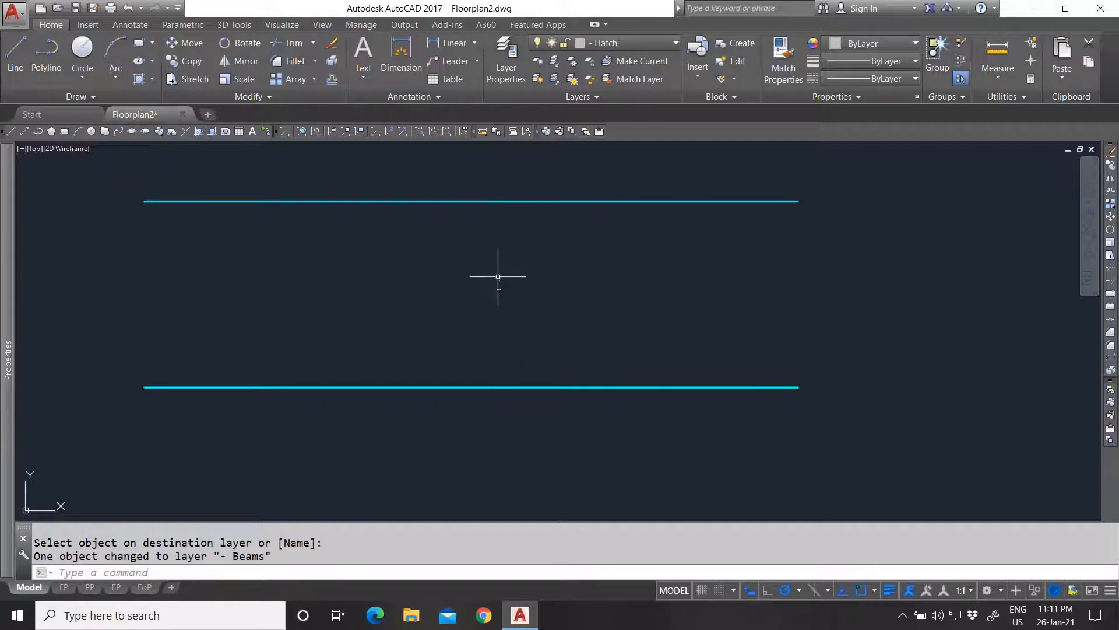
Check the lower cyan line's layer, and erase both cyan lines drawn beside the floor plan.
key(Escape)
click(181, 386)
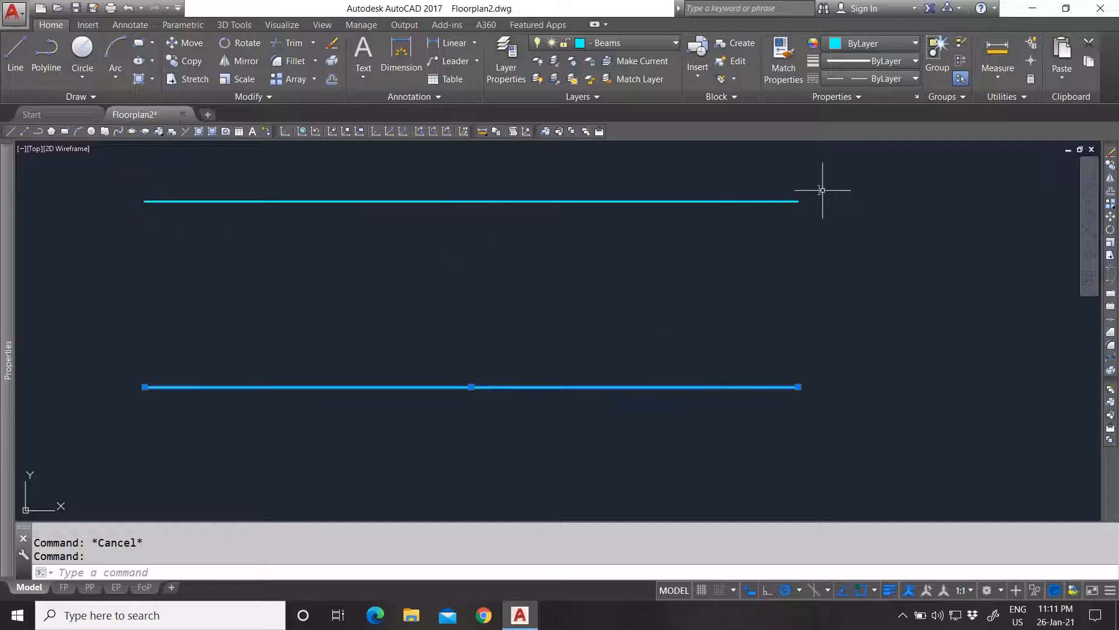
key(Escape)
scroll(618, 305, down, 5)
scroll(614, 347, up, 3)
click(609, 341)
click(553, 211)
key(Delete)
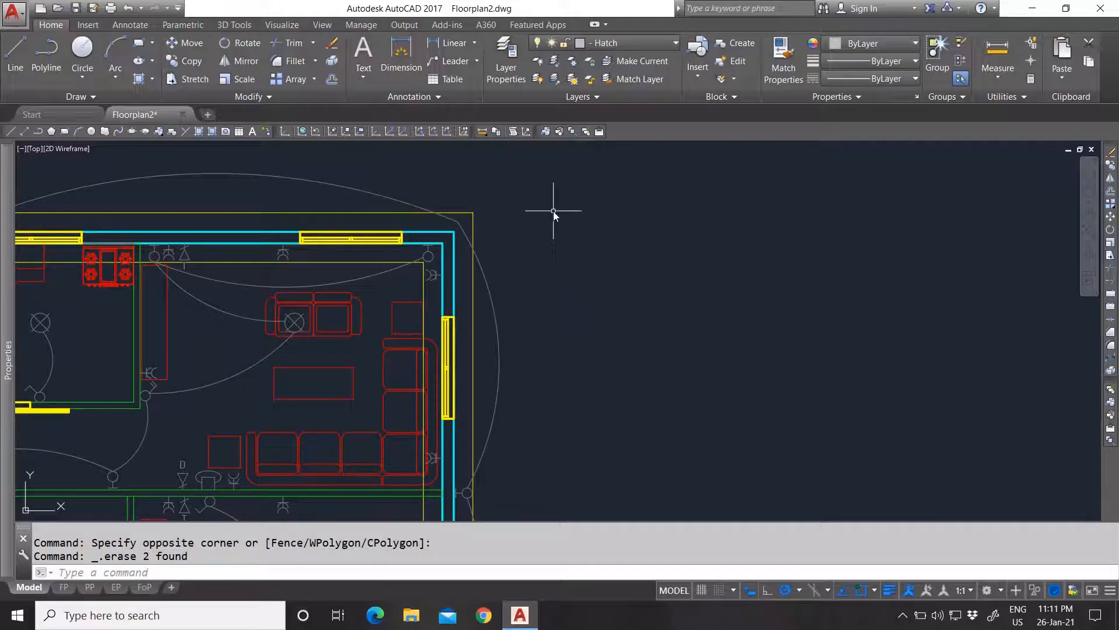
Use Match Layer to move the living room's two-seat sofa onto the sliding door's Openings layer.
scroll(522, 236, down, 3)
scroll(484, 254, up, 3)
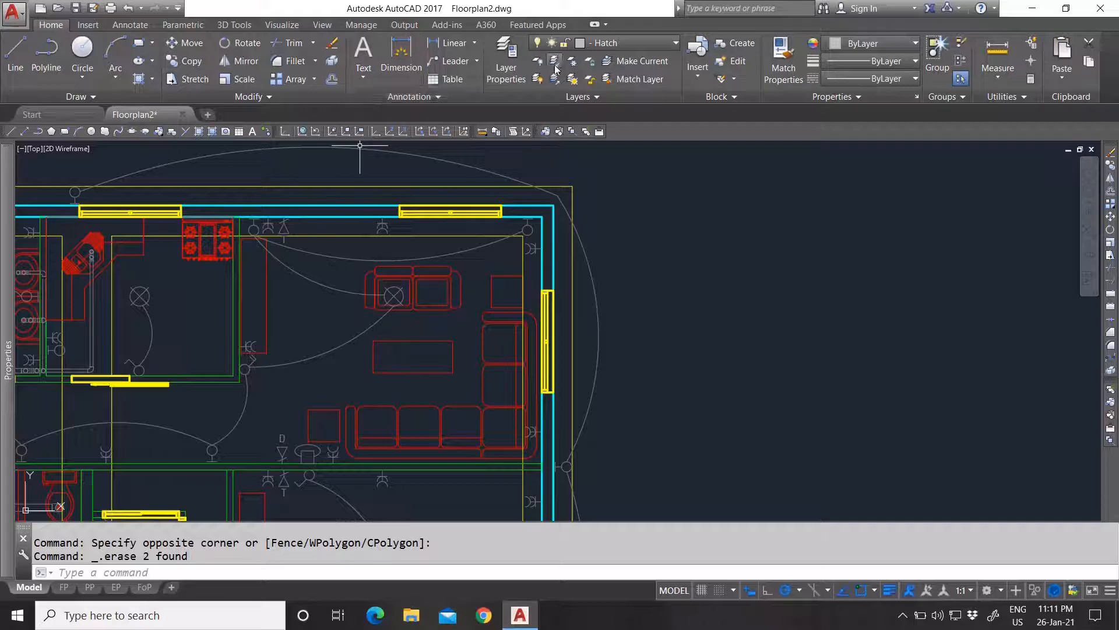
click(639, 79)
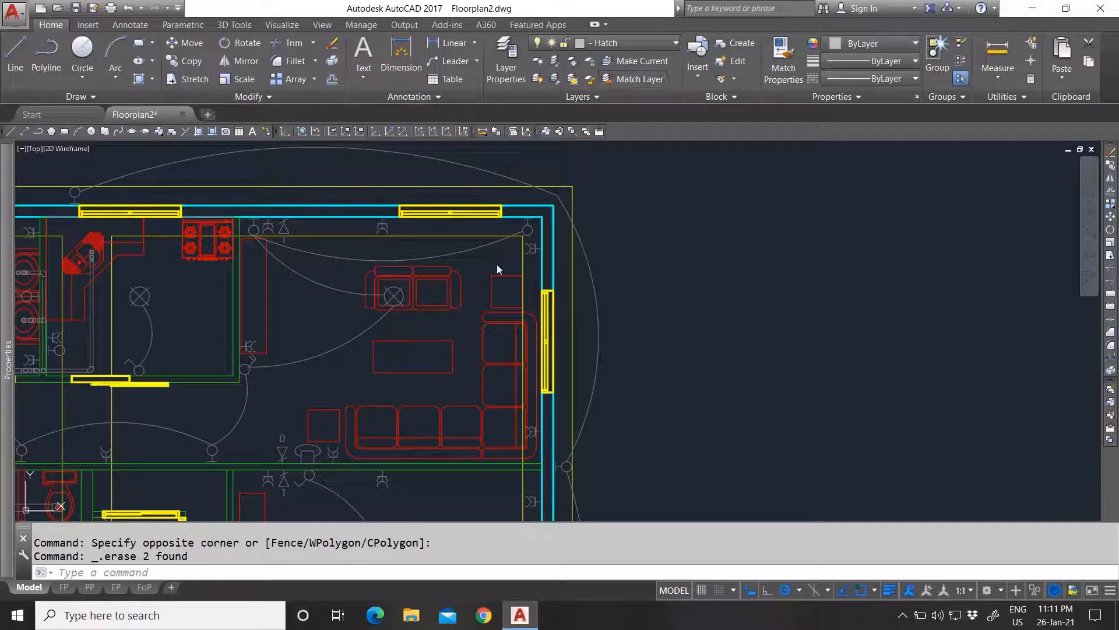
click(429, 311)
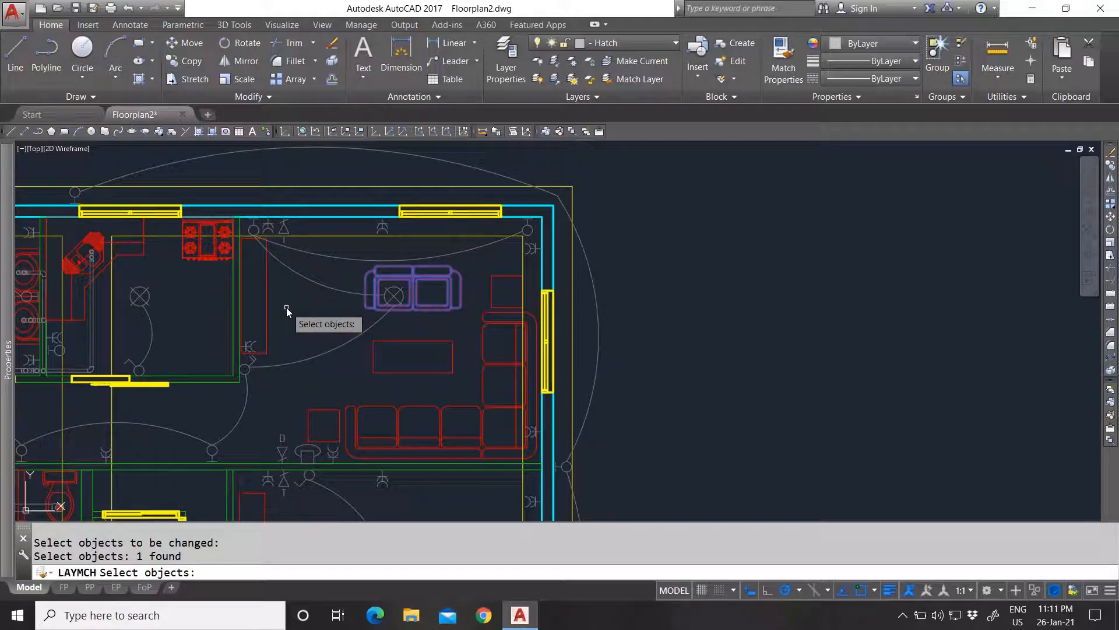
key(Return)
click(168, 390)
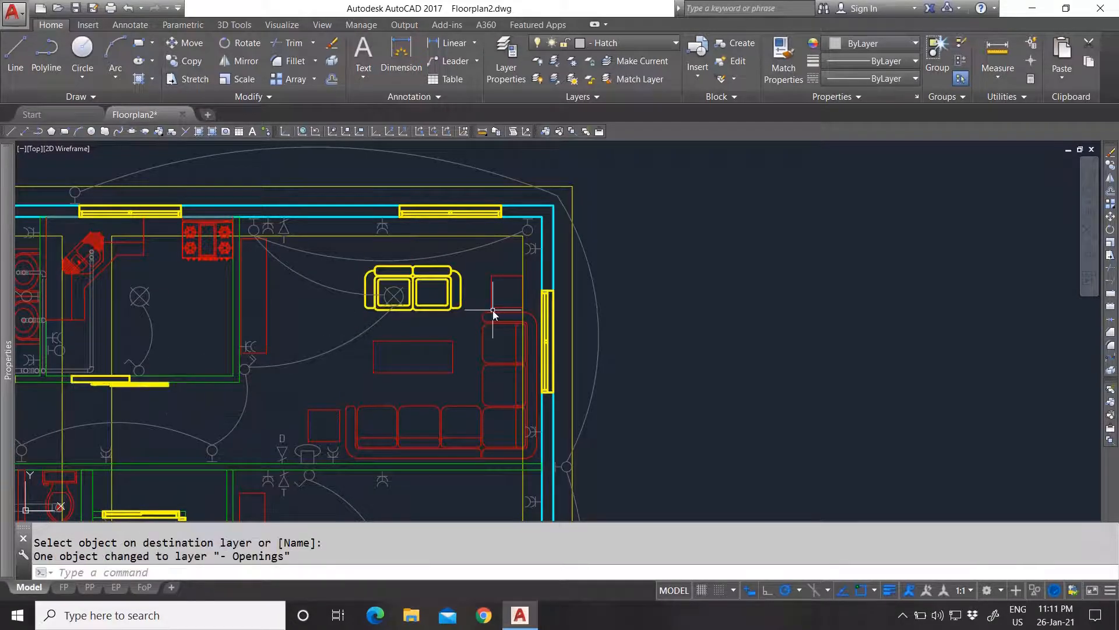
key(Escape)
scroll(401, 286, up, 4)
scroll(541, 282, down, 6)
scroll(461, 282, up, 4)
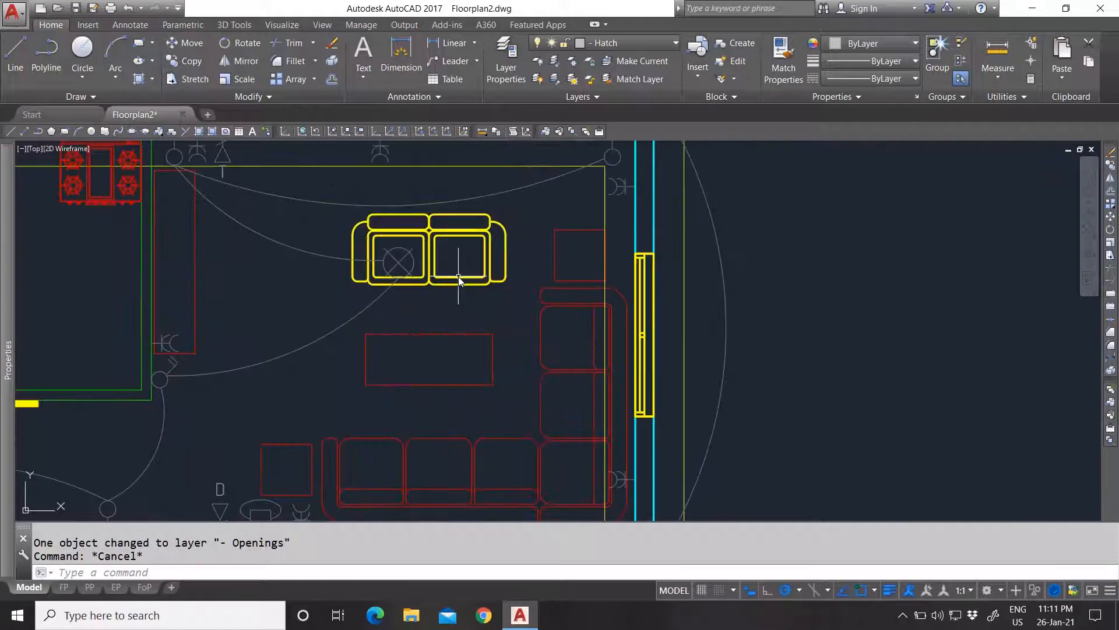
Undo the sofa's layer match and turn off lineweight display.
click(127, 9)
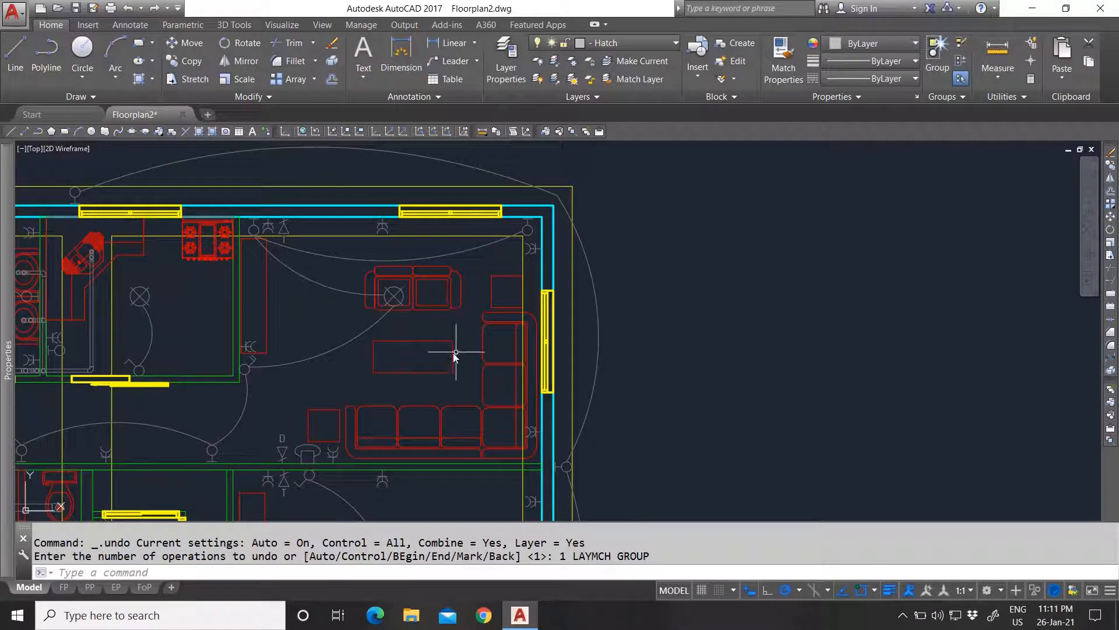
click(860, 595)
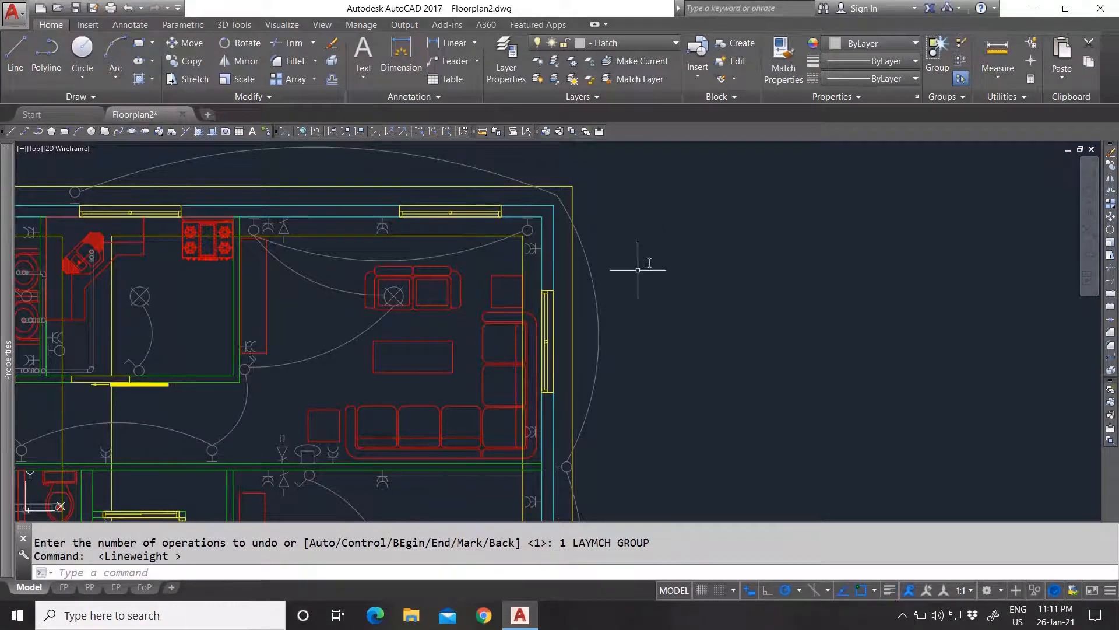
scroll(459, 259, down, 4)
scroll(459, 259, up, 4)
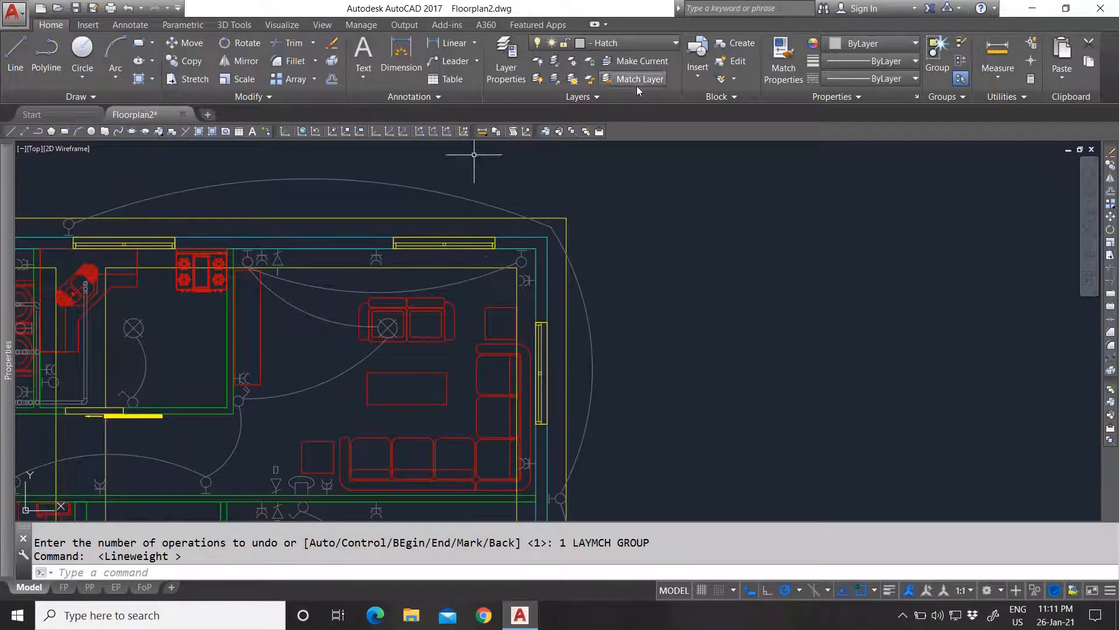
Examine the additional layer tools, including layer states and Layer Previous, along with the layer list and Layer Properties Manager.
click(587, 96)
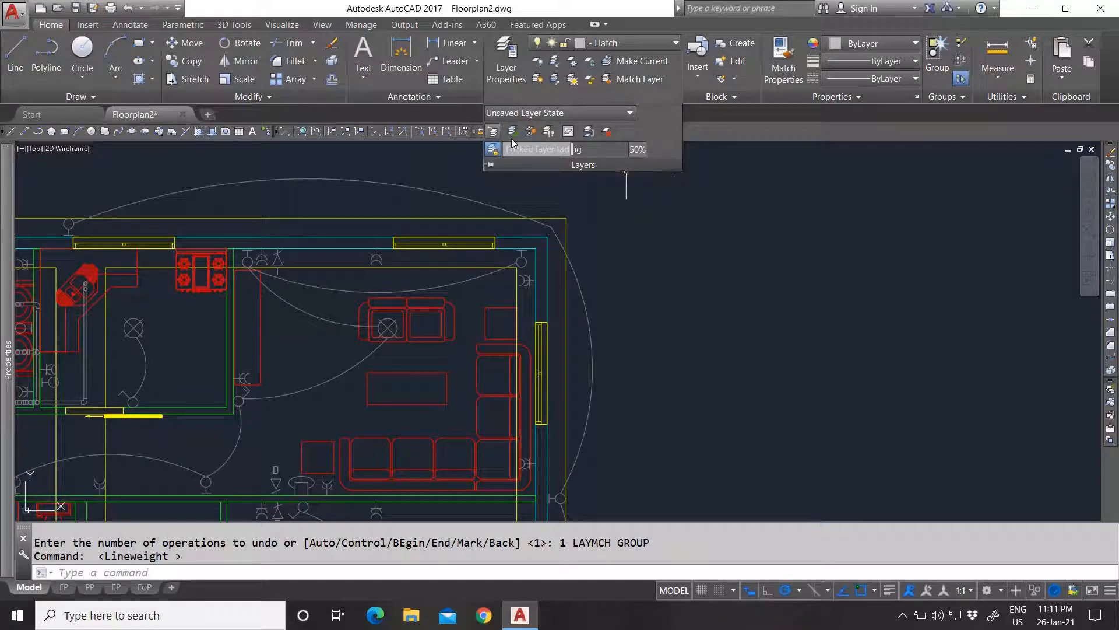
click(593, 112)
click(593, 112)
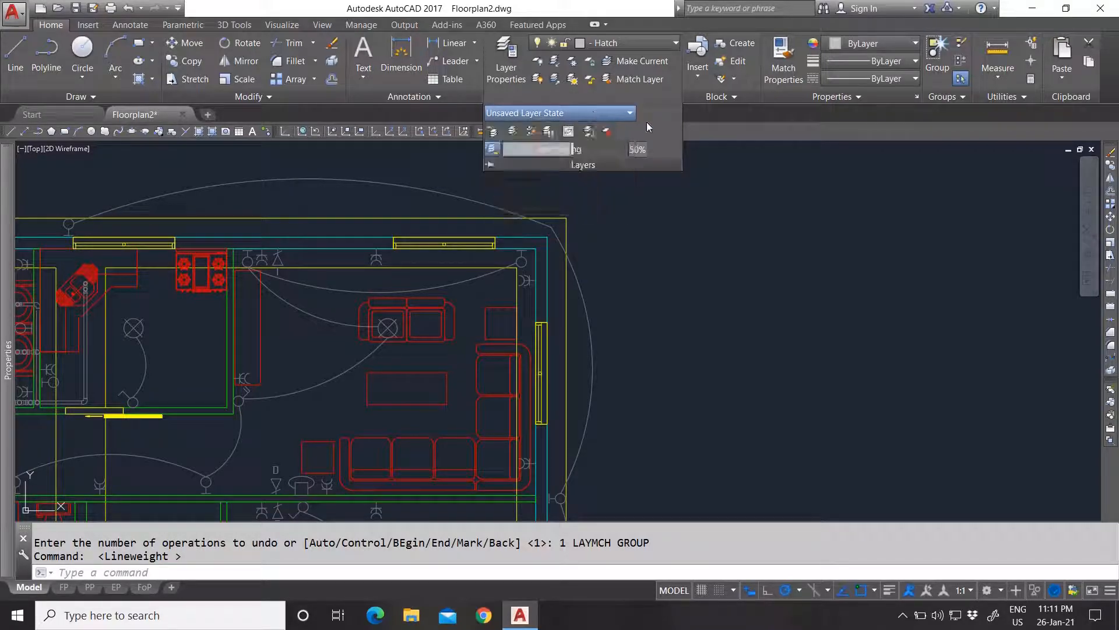
click(603, 117)
click(647, 121)
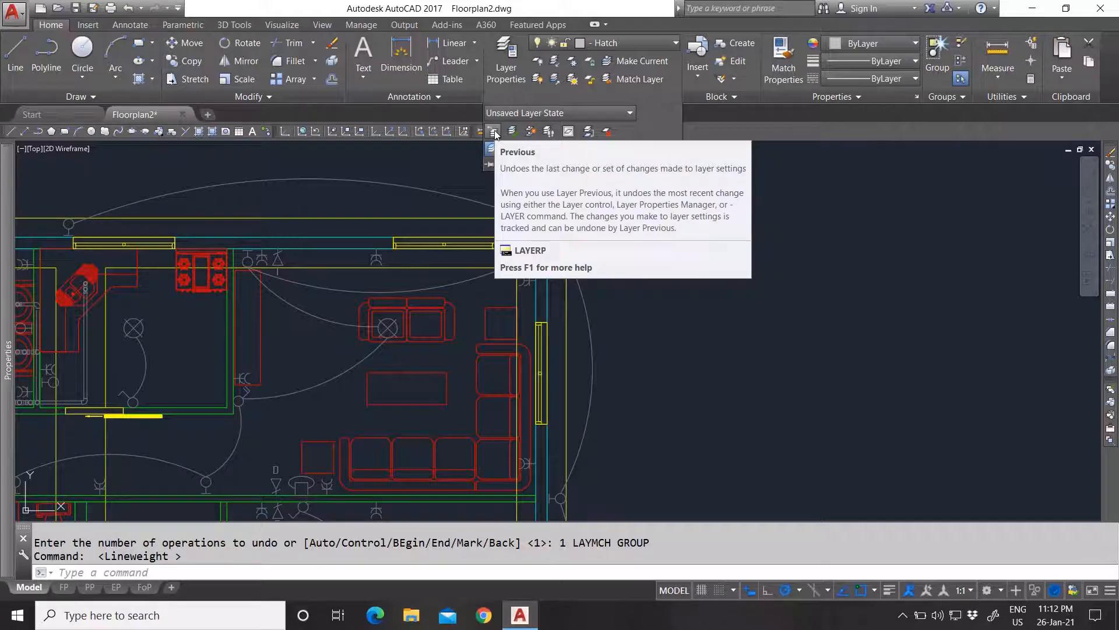
click(756, 215)
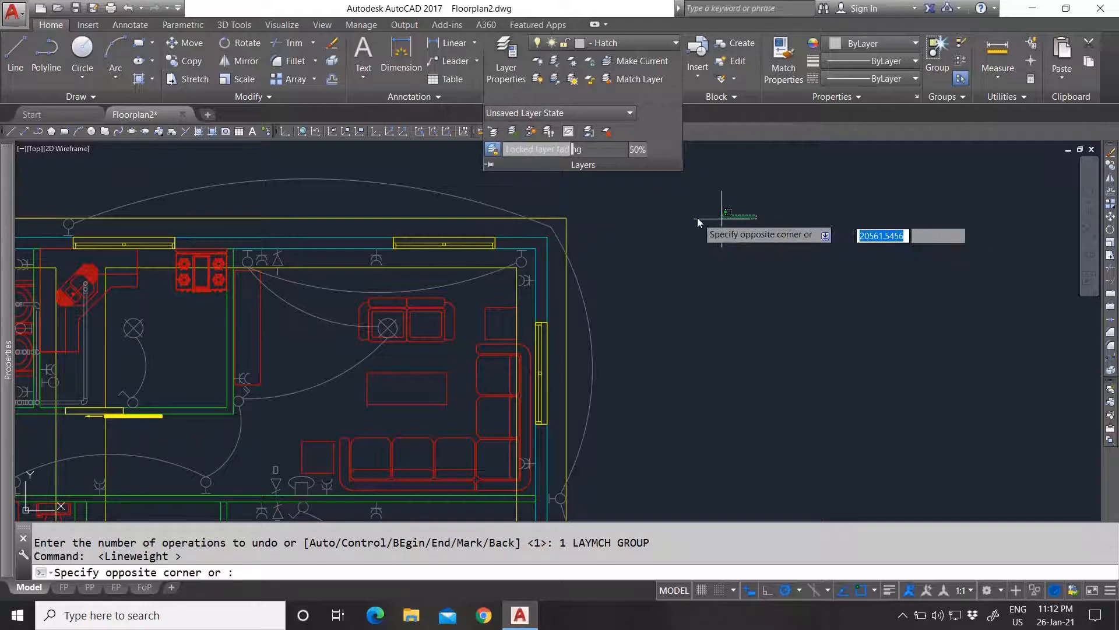
click(744, 237)
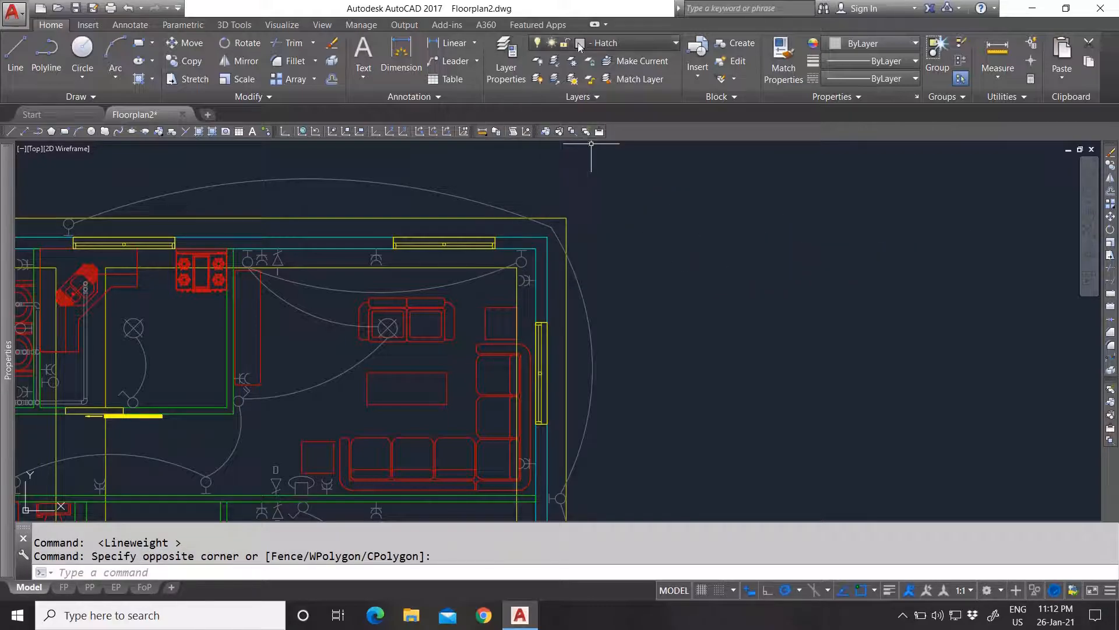
click(580, 46)
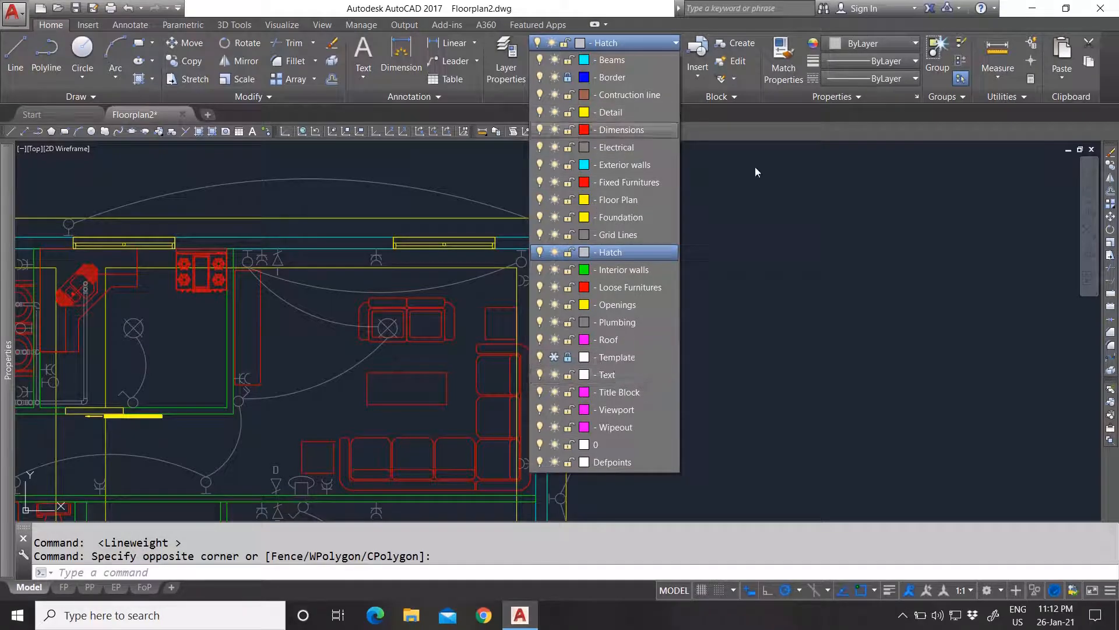
click(522, 76)
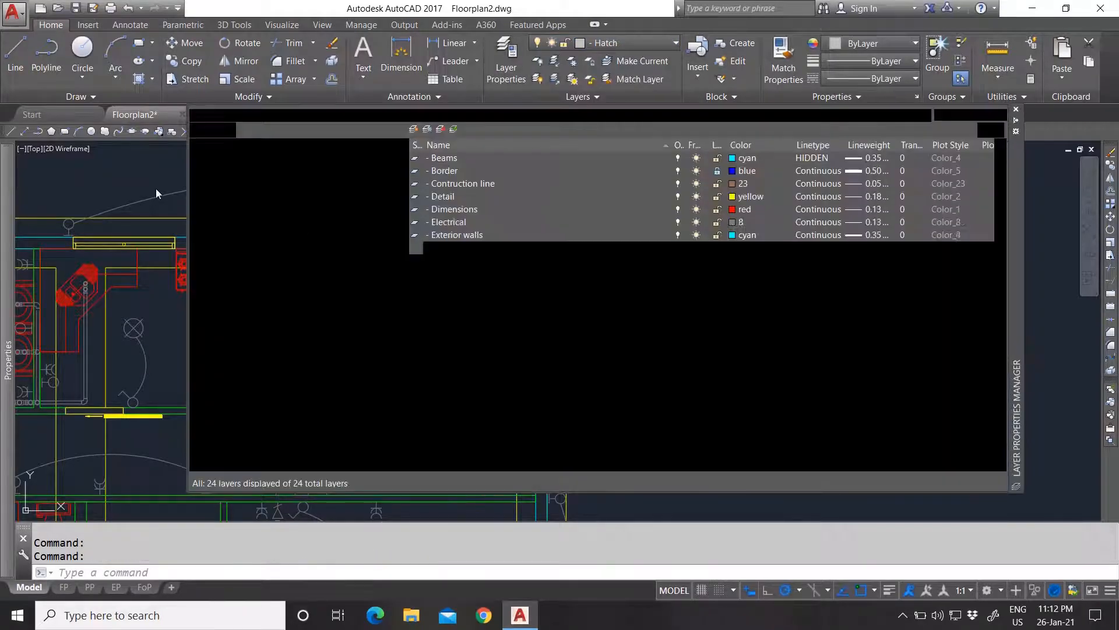
click(1016, 110)
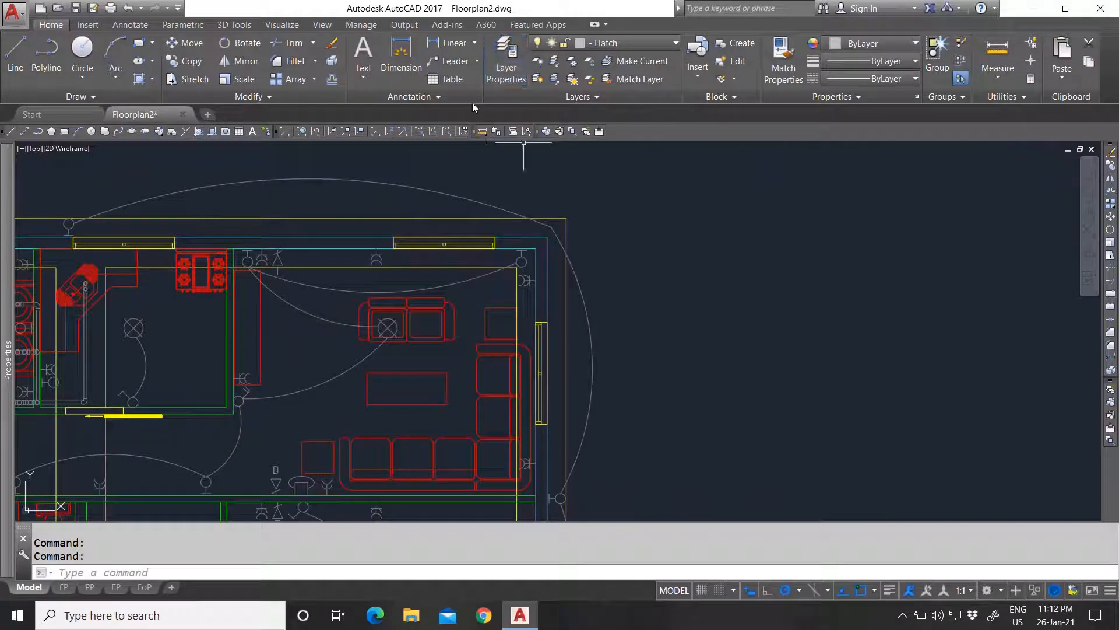
Move the outermost yellow outline around the floor plan onto the current Hatch layer with Change to Current Layer, and check its layer.
click(551, 93)
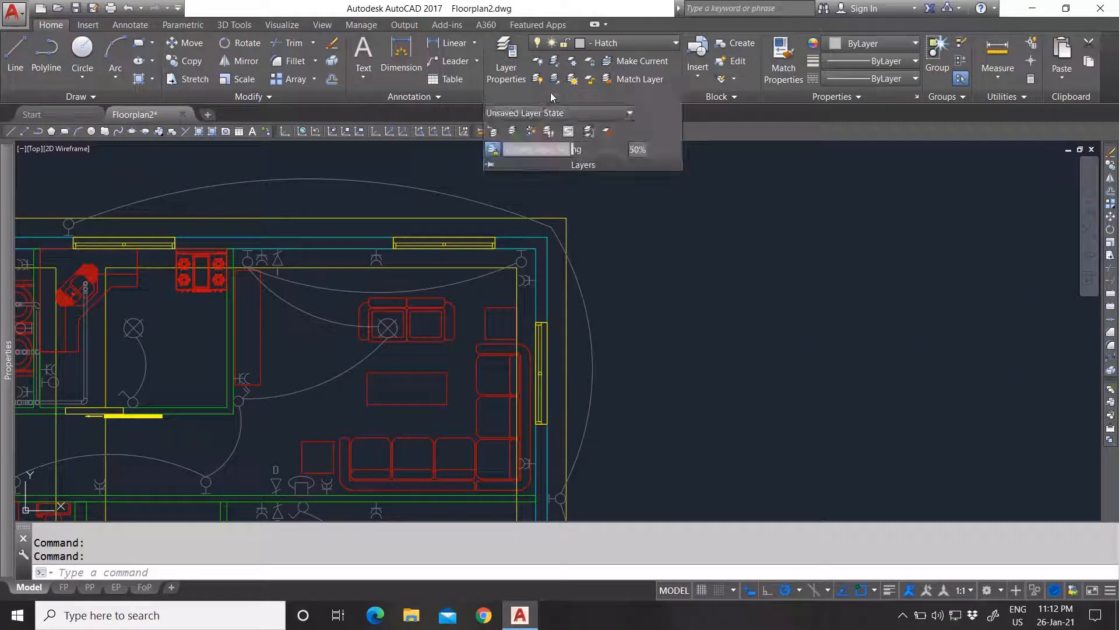
click(512, 131)
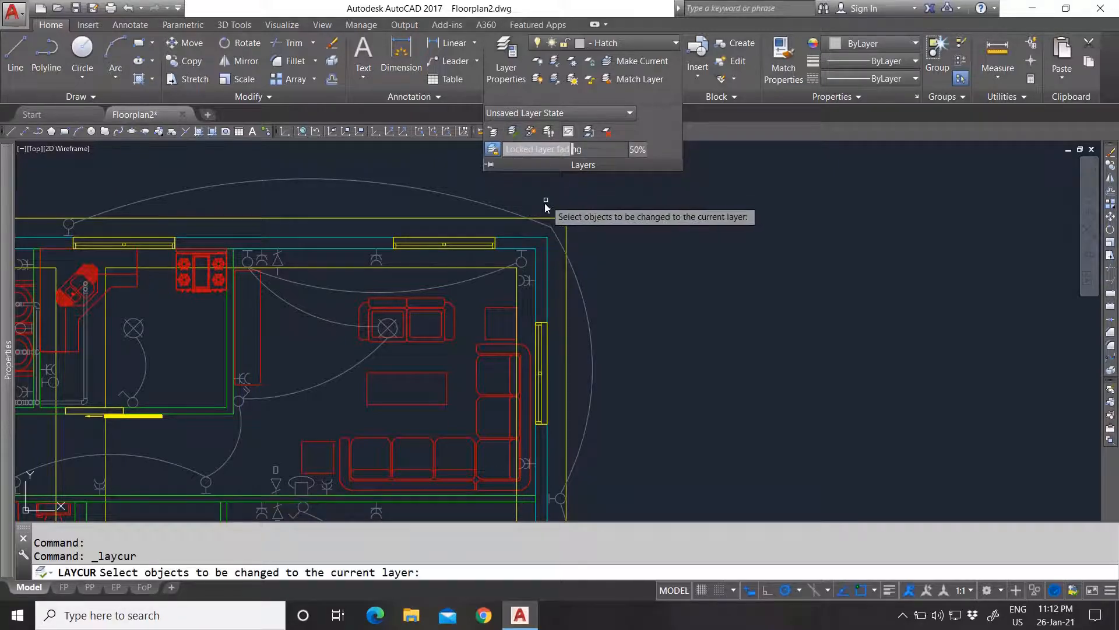
click(493, 218)
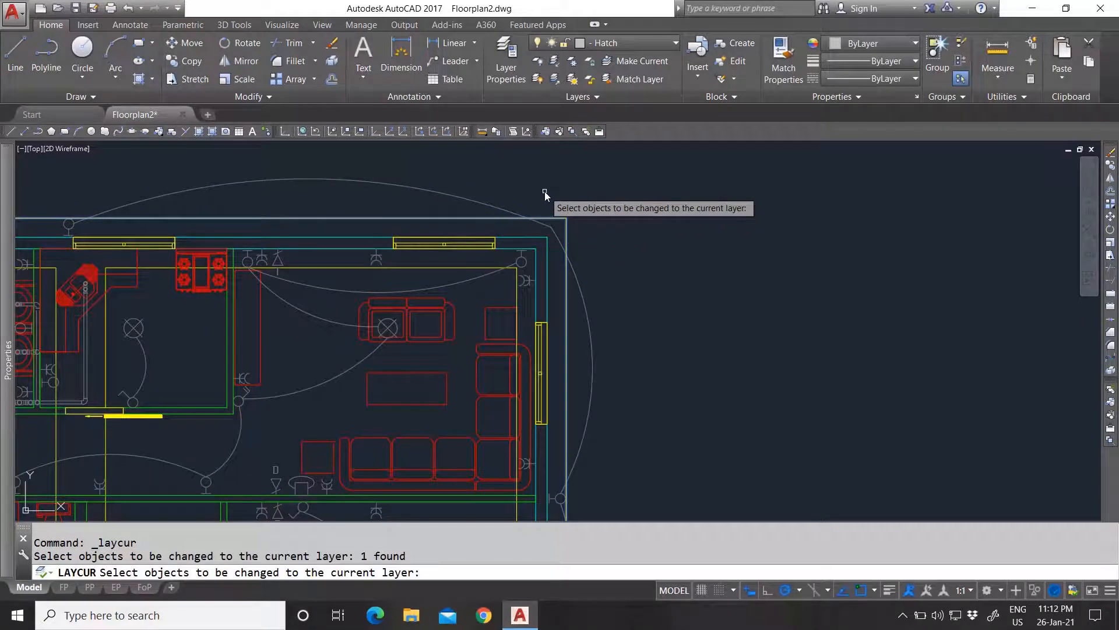
key(Return)
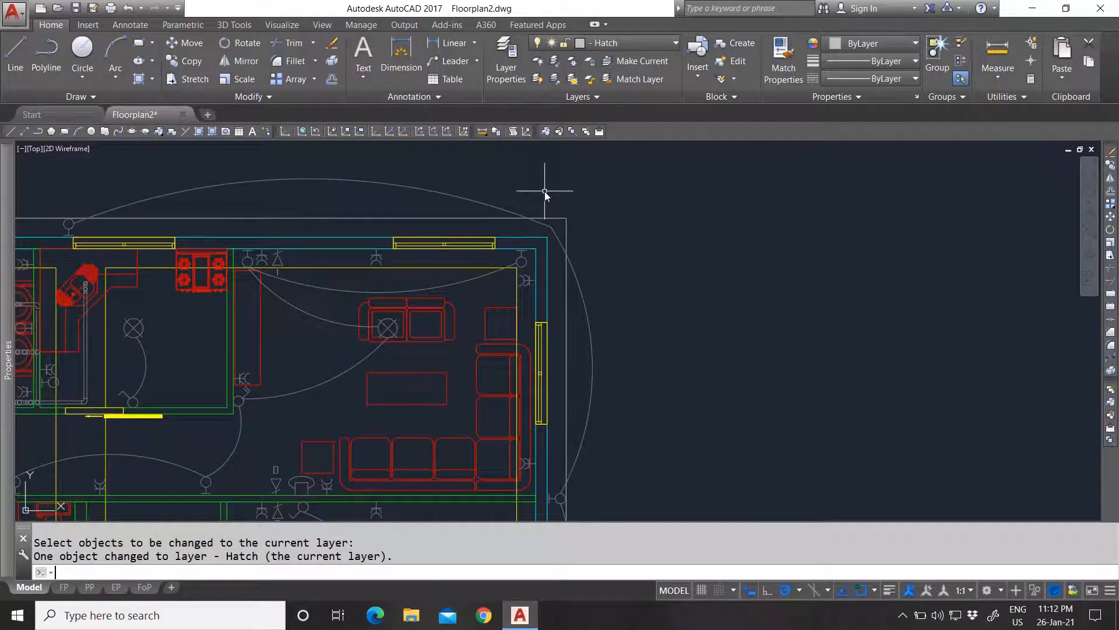
click(472, 219)
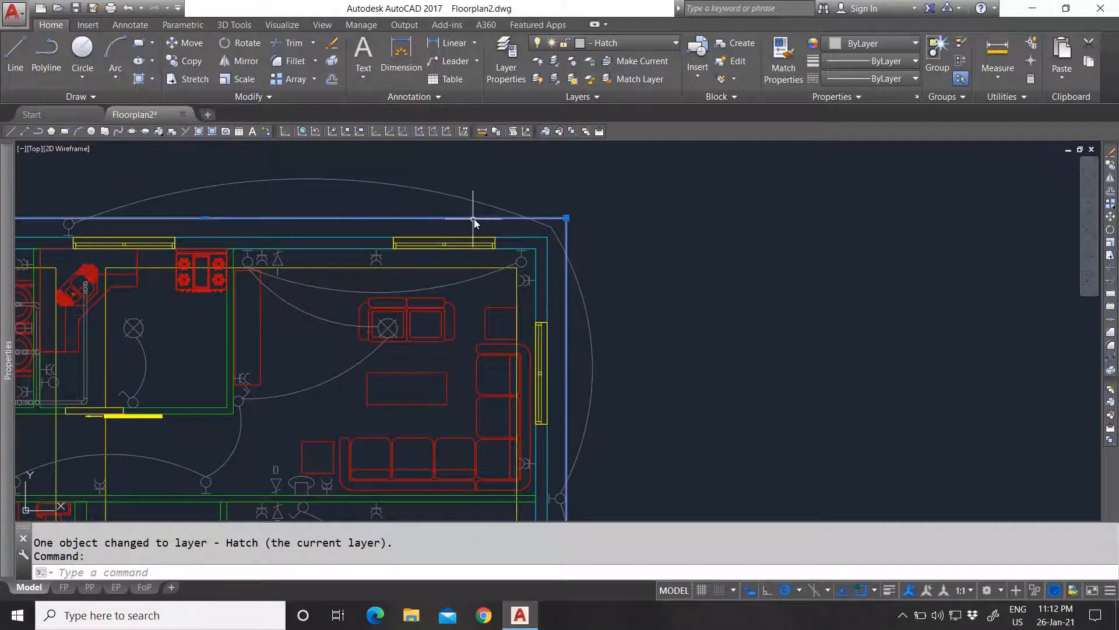
key(Escape)
scroll(449, 219, up, 1)
click(460, 217)
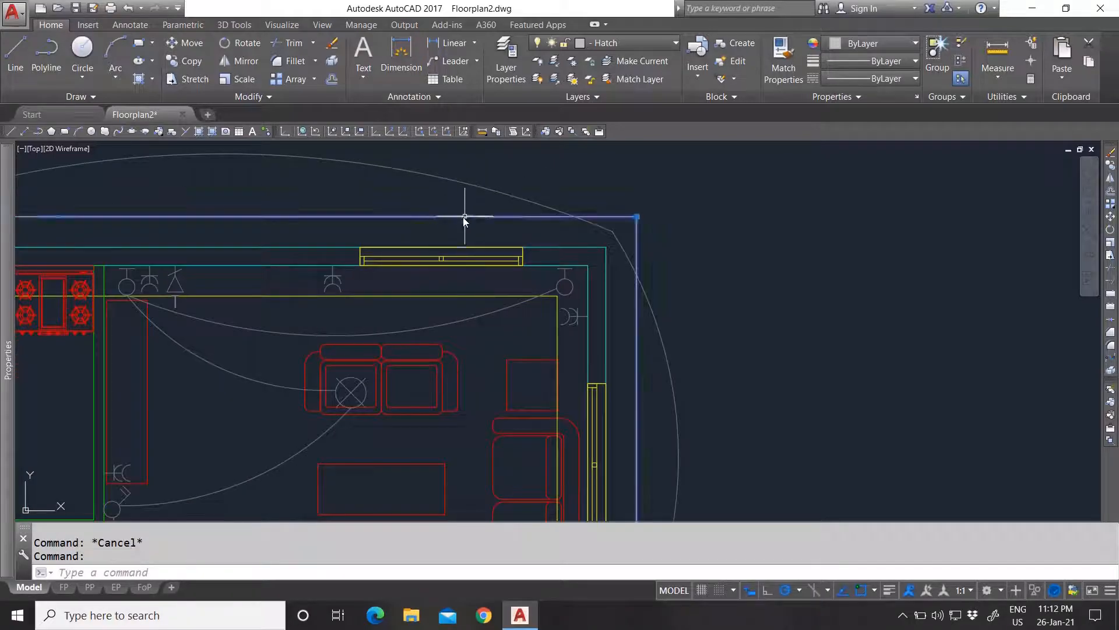
key(Escape)
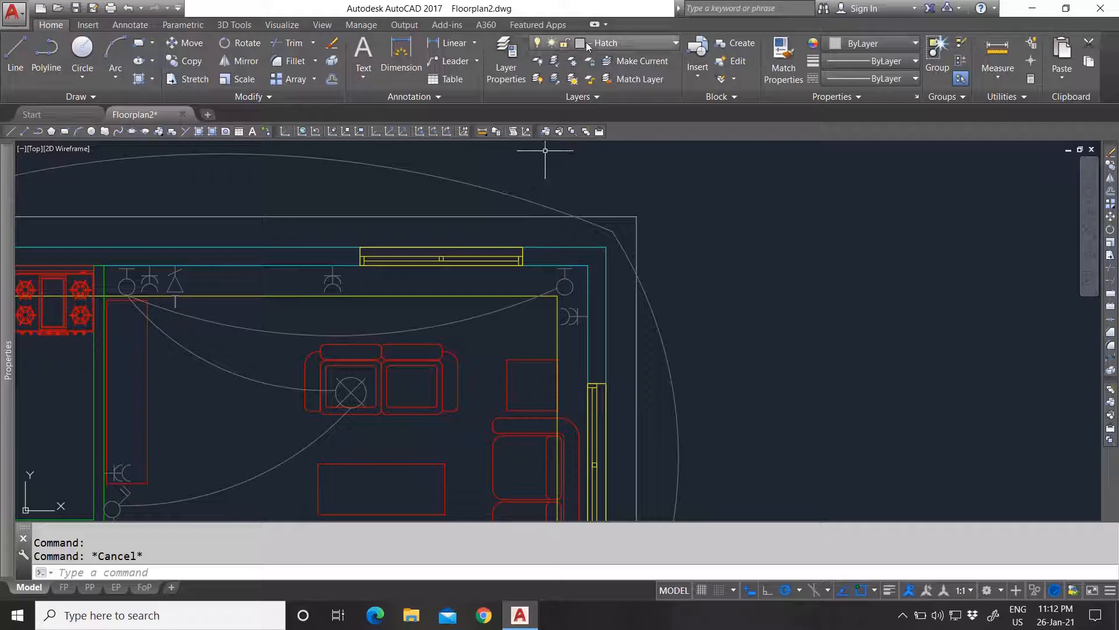
Open the list of layers with no object selected.
click(617, 41)
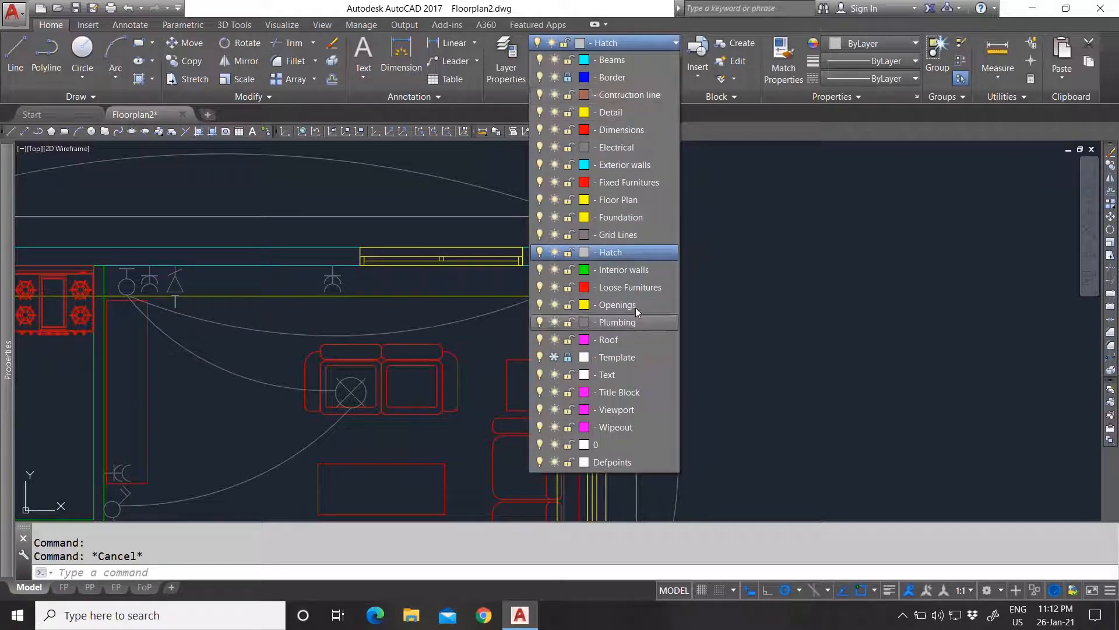
Make the Foundation layer current and change the outermost outline around the house to the current layer.
click(621, 222)
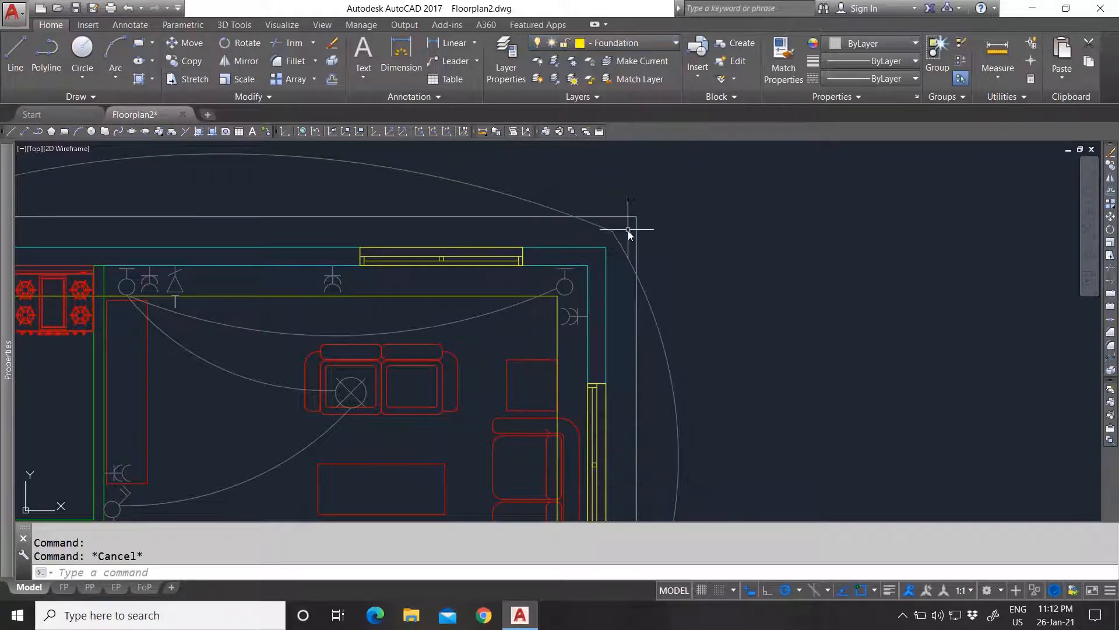
click(575, 98)
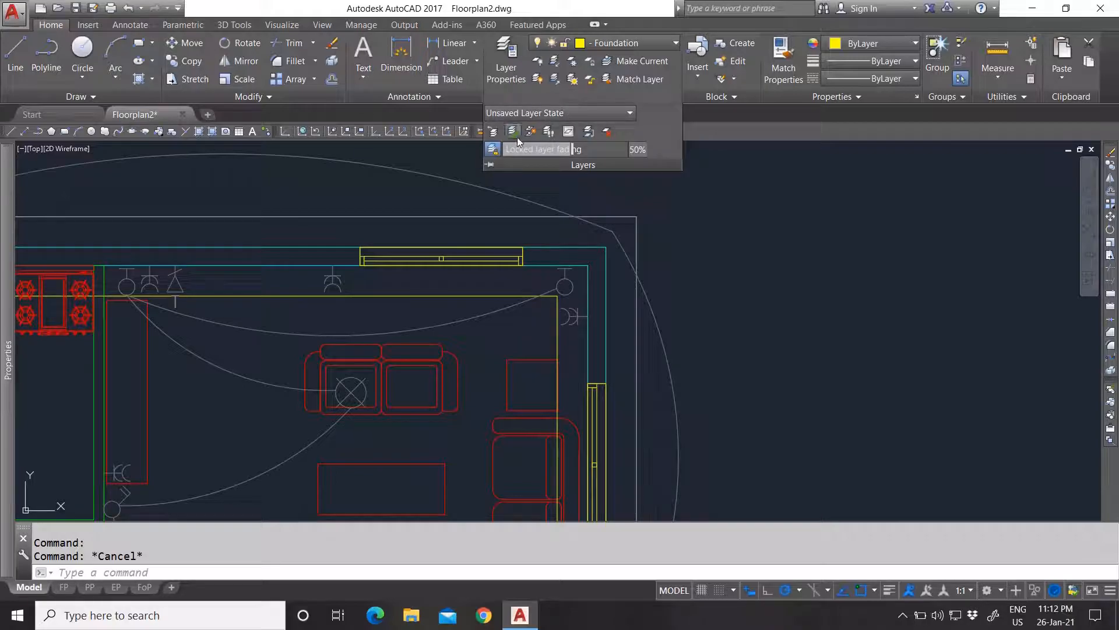
click(530, 131)
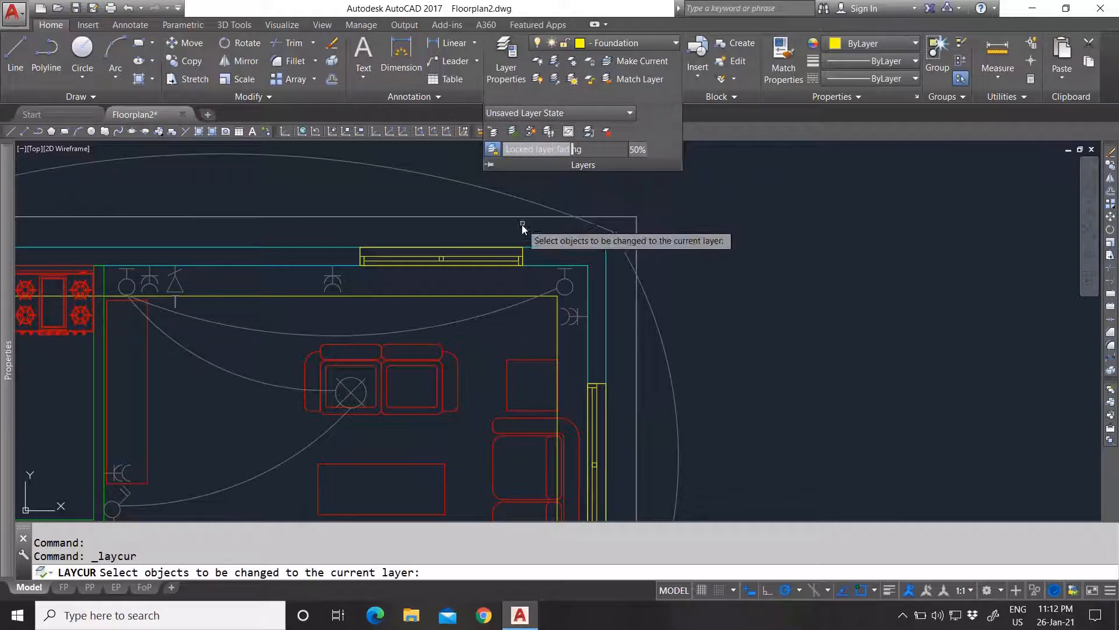
click(485, 217)
key(Return)
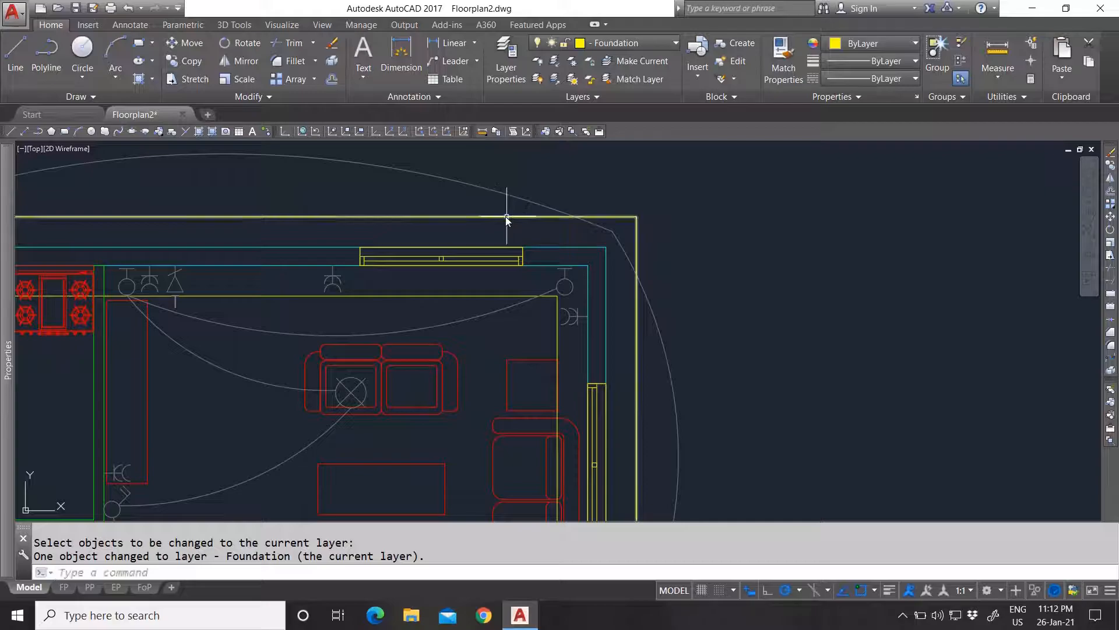
Select the outermost outline and review the list of layers it can be assigned to.
click(519, 225)
click(495, 216)
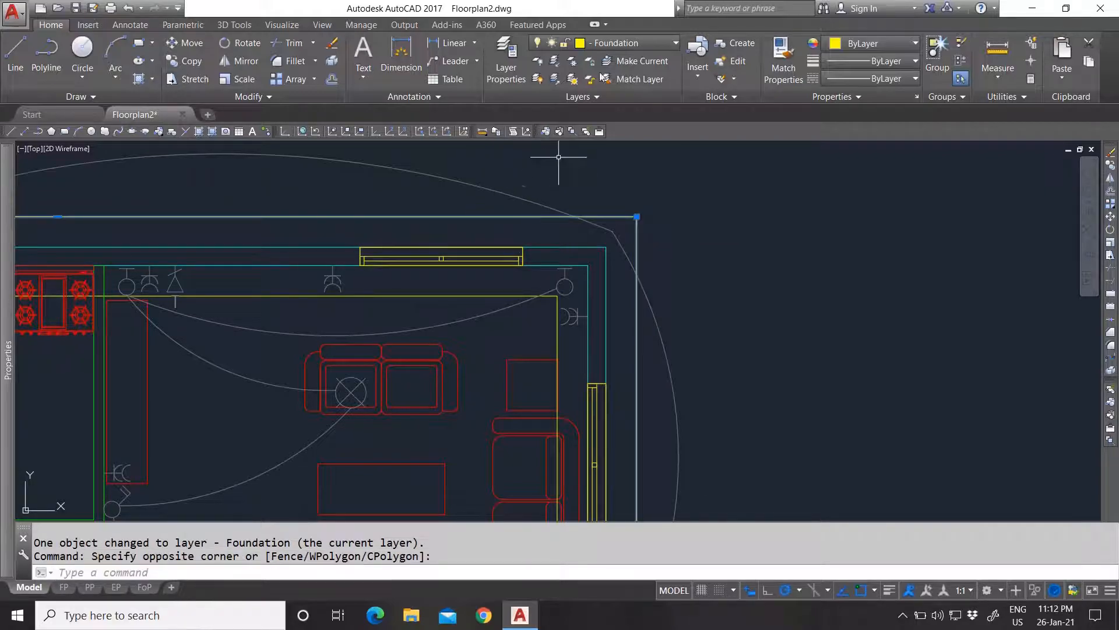
click(601, 45)
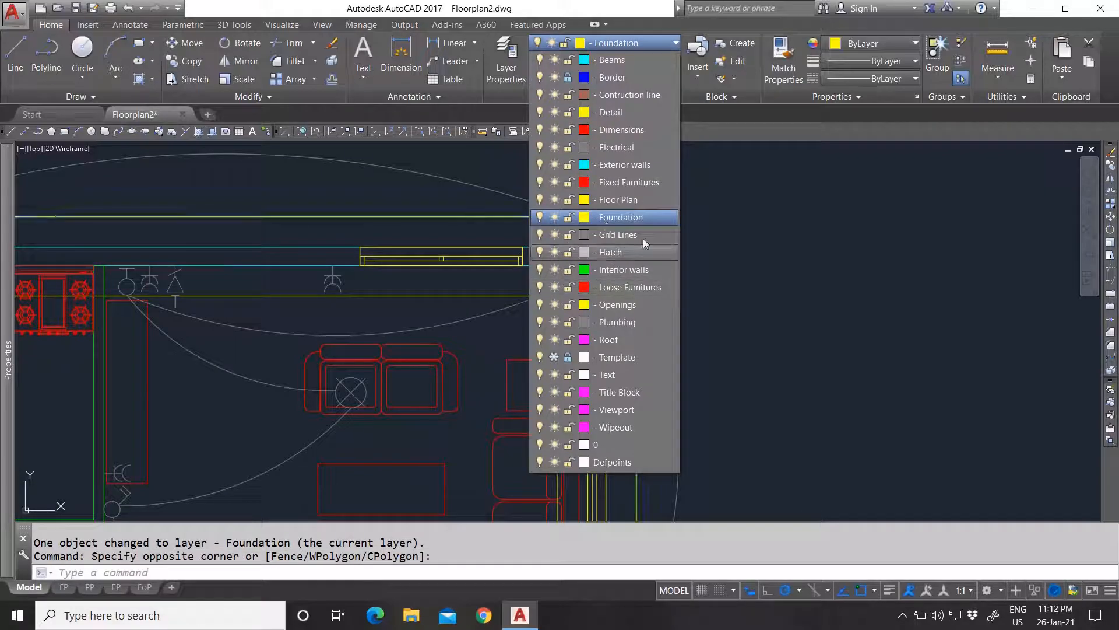
click(736, 257)
key(Escape)
key(Escape)
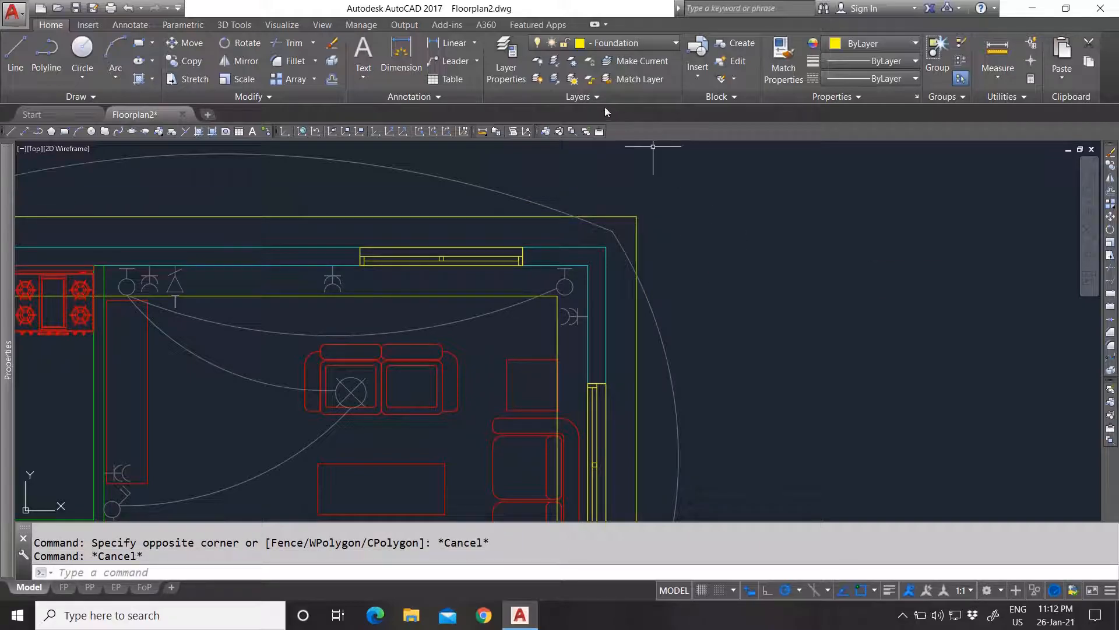
Inspect the outermost outline's object properties and the choices offered for its Layer property.
click(589, 100)
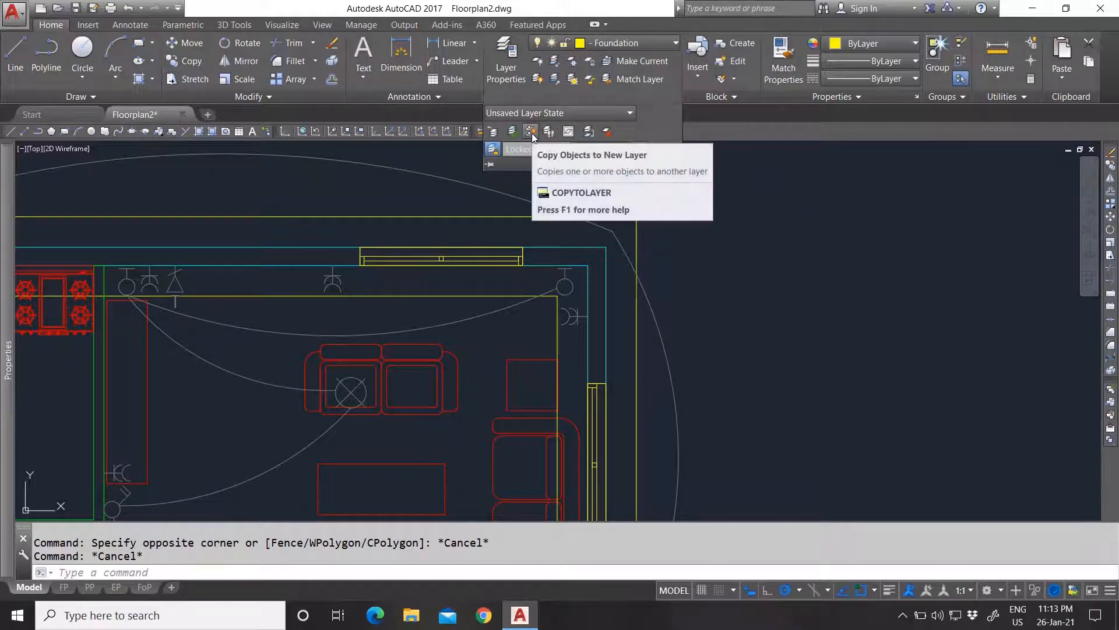
key(Escape)
click(500, 223)
click(471, 213)
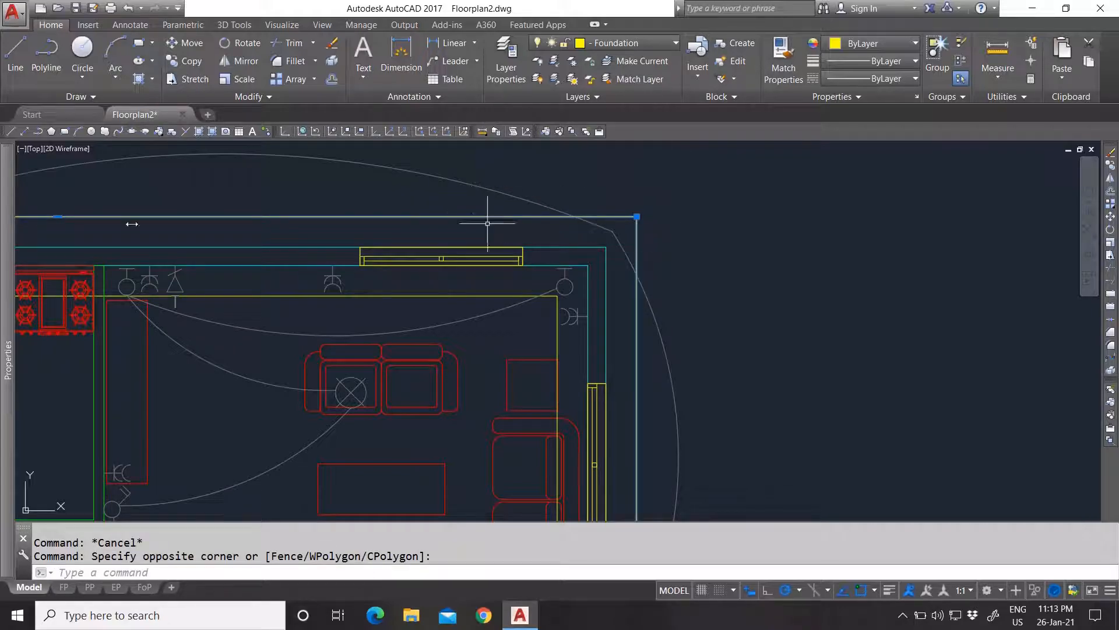
mouse_move(8, 222)
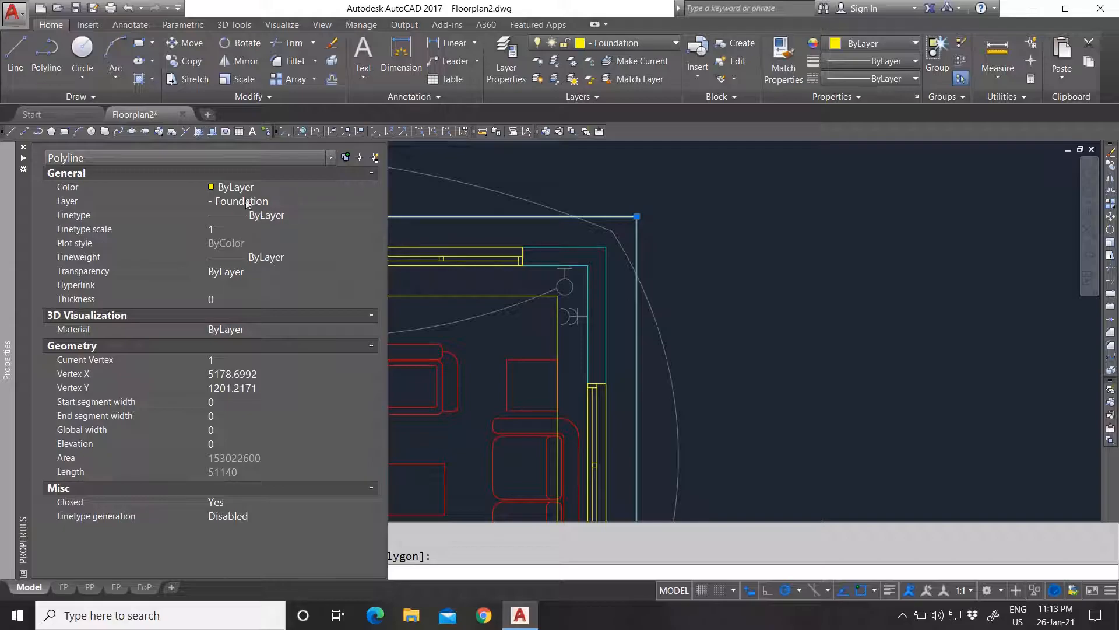
click(312, 201)
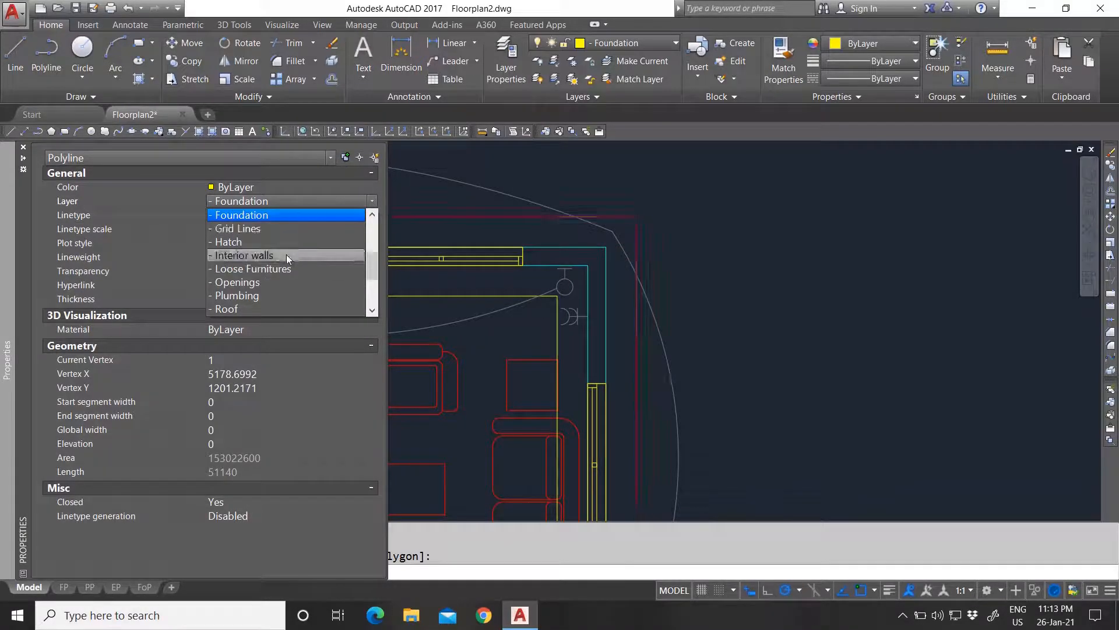
click(675, 269)
key(ctrl+1)
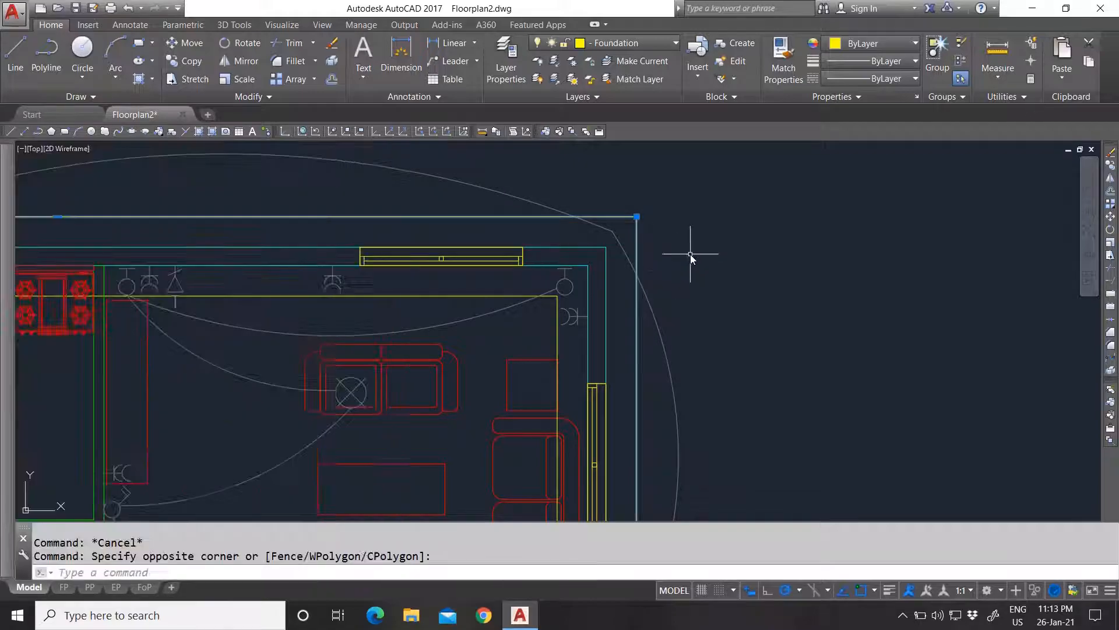
key(Escape)
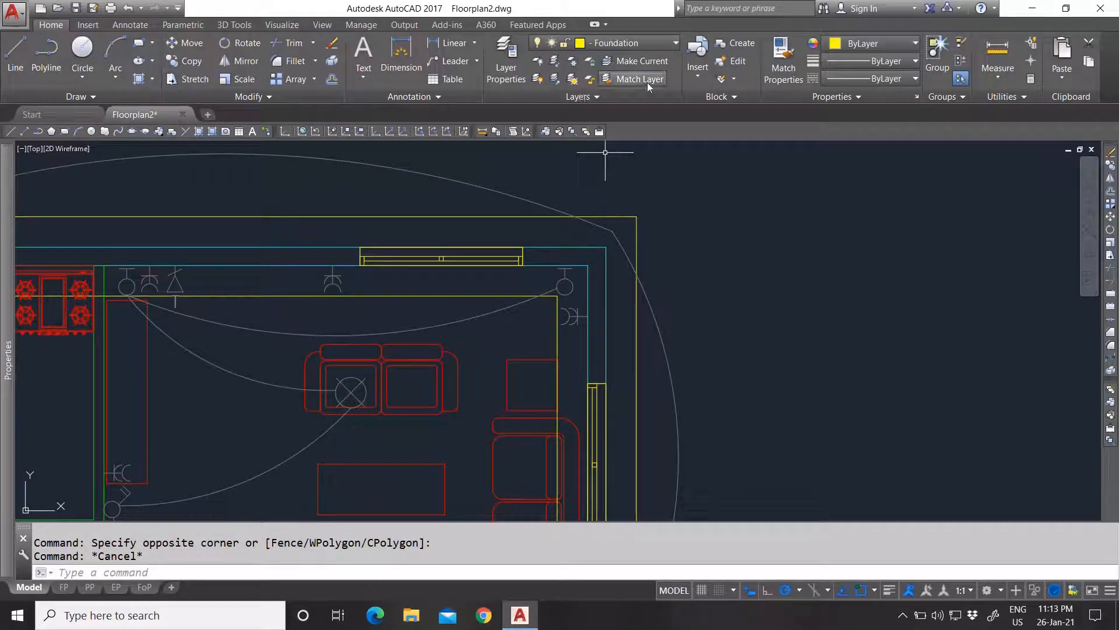
Copy the living room's upper window to the outermost outline's Foundation layer, placing the copy outside the house.
click(578, 99)
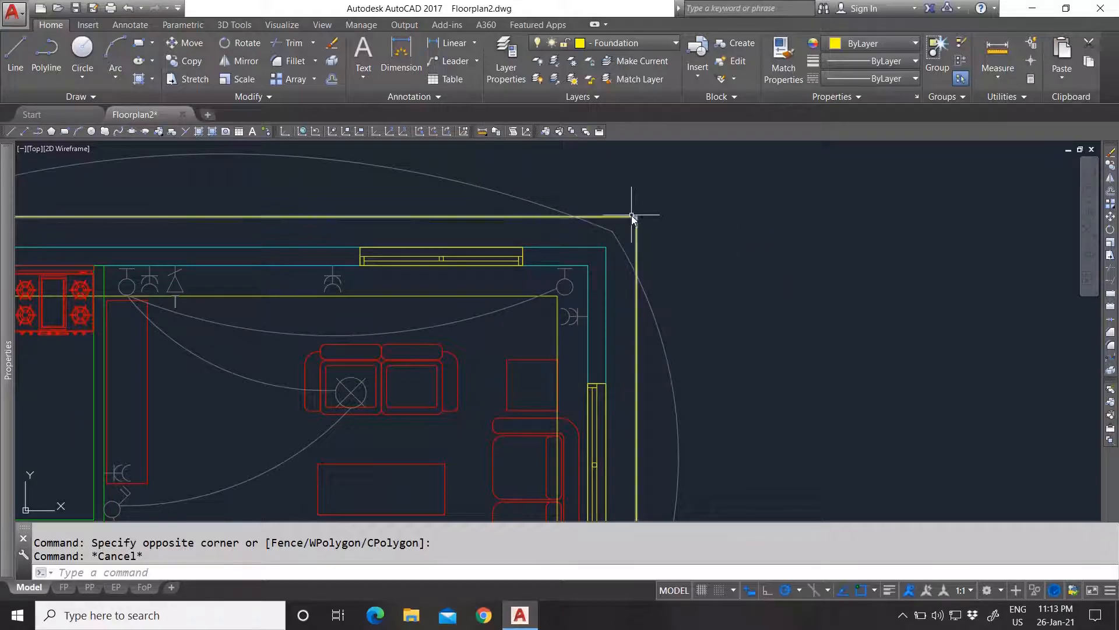
click(496, 256)
key(Escape)
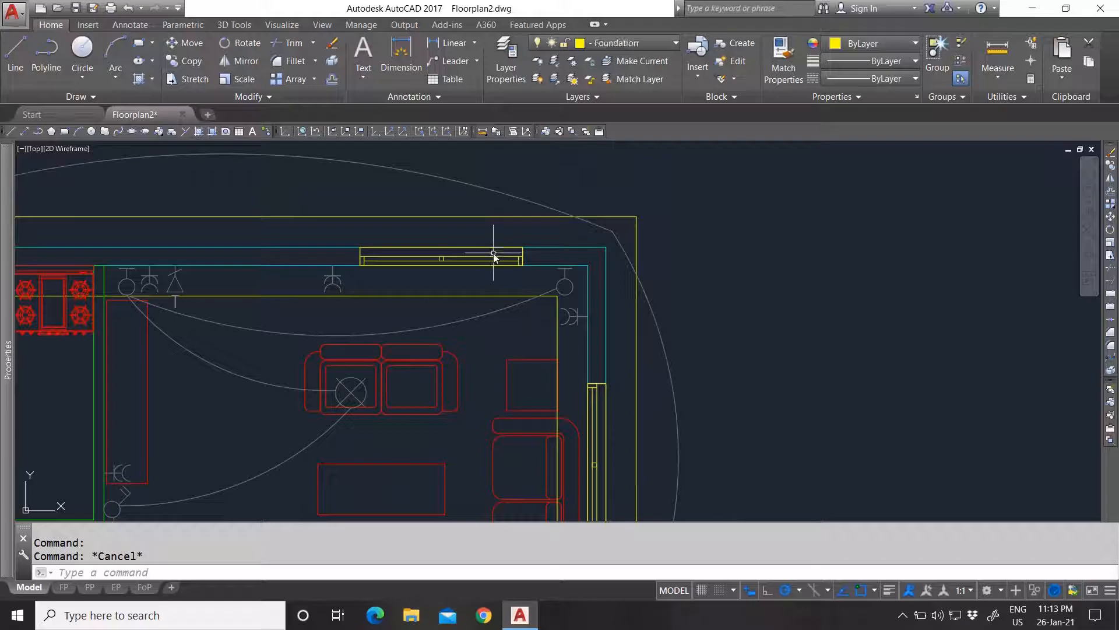
click(589, 98)
click(530, 133)
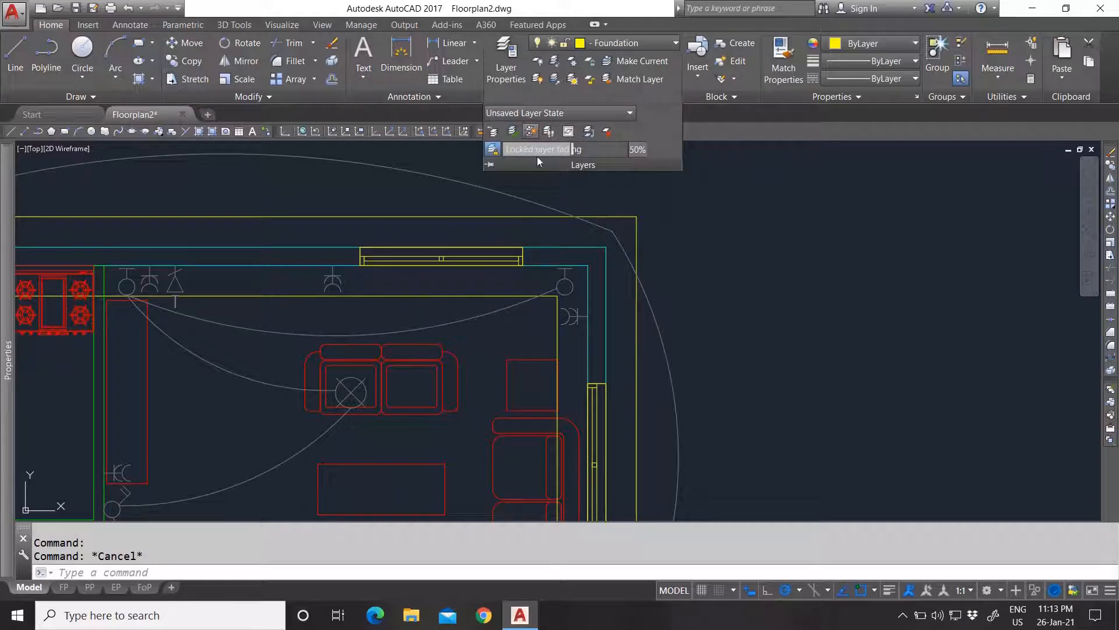
click(483, 249)
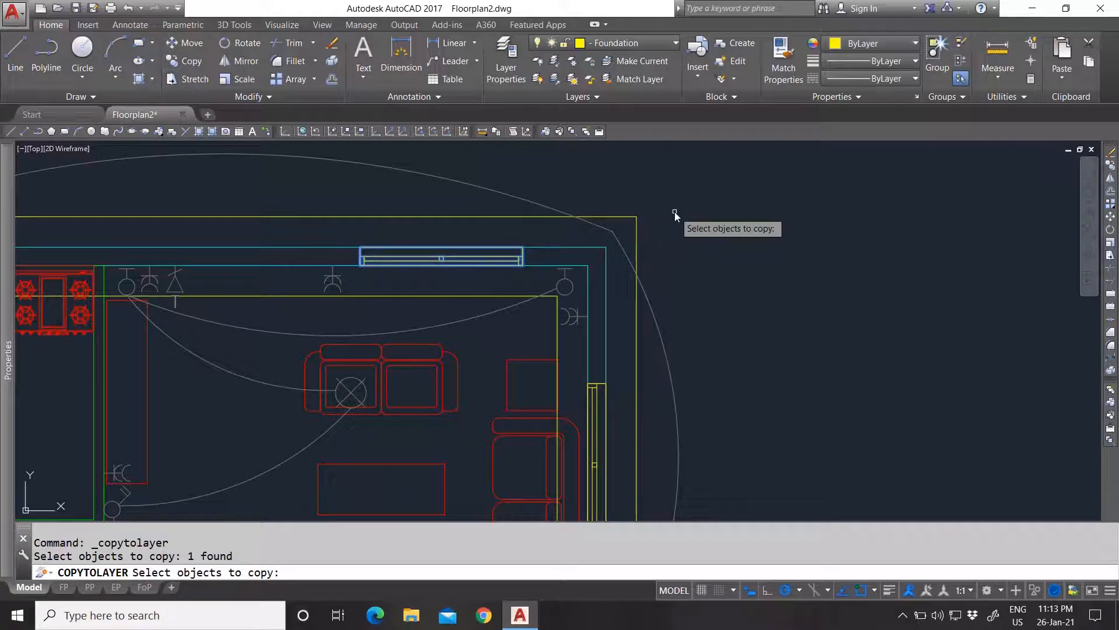
key(Return)
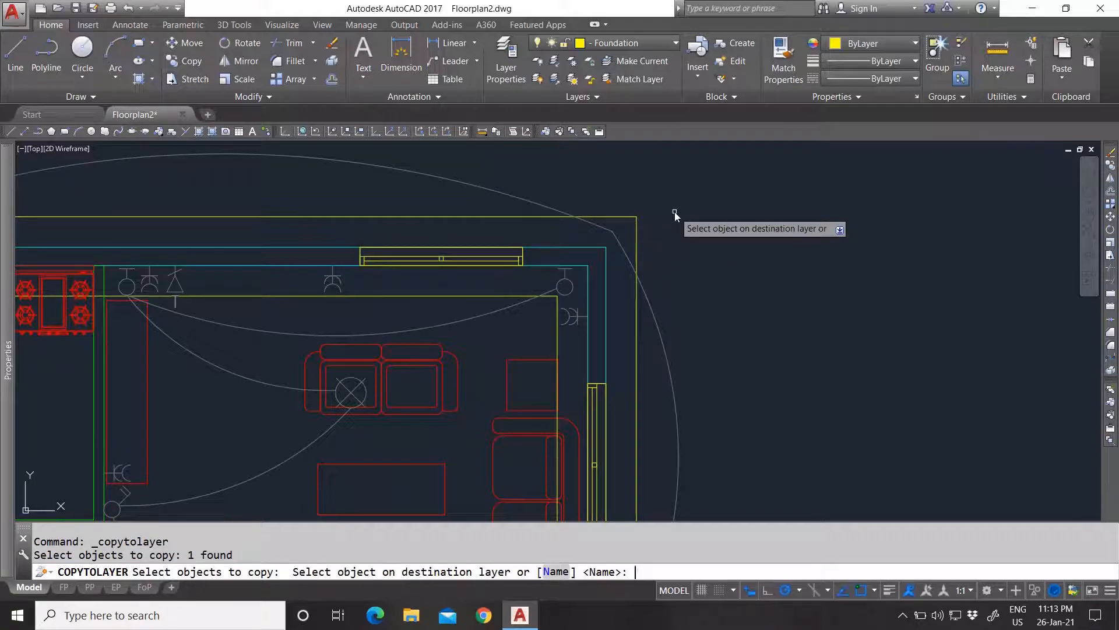
scroll(555, 270, down, 2)
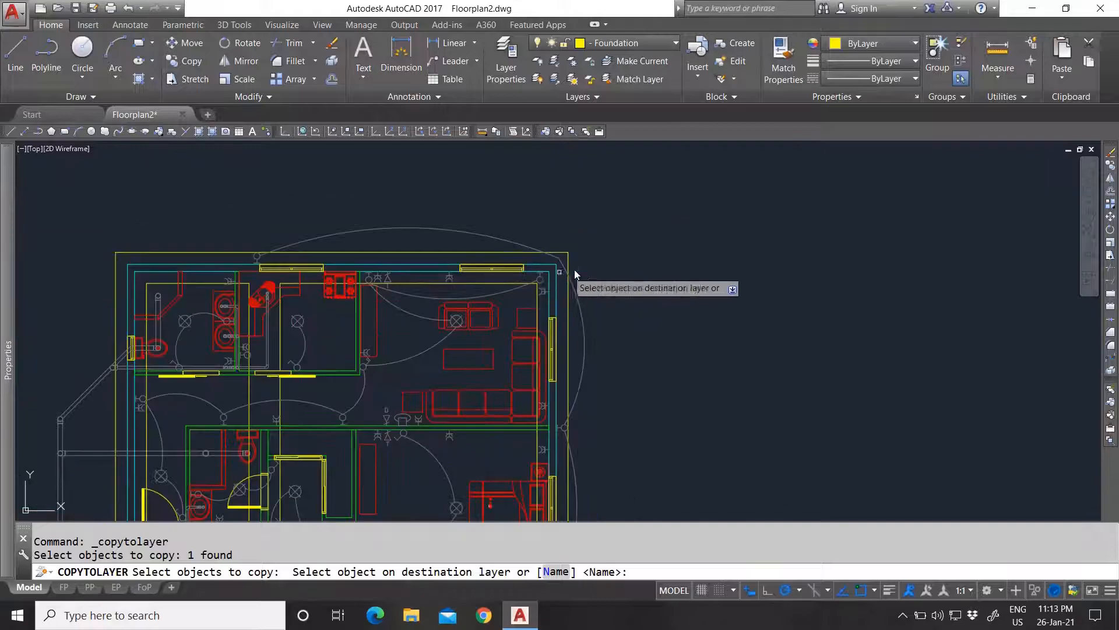
scroll(589, 267, up, 2)
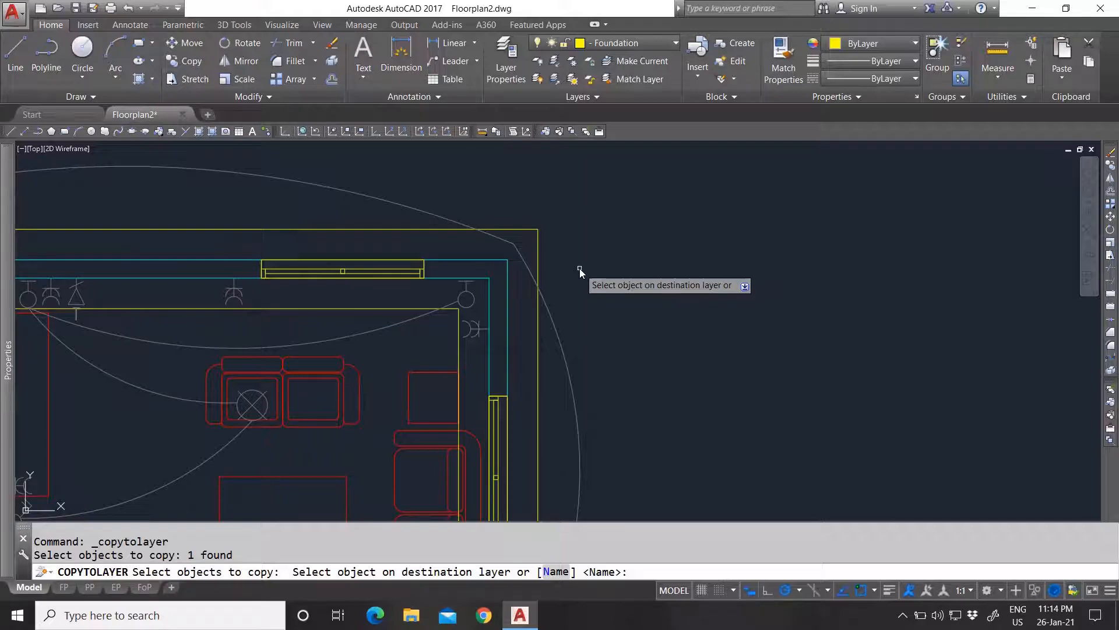
click(529, 228)
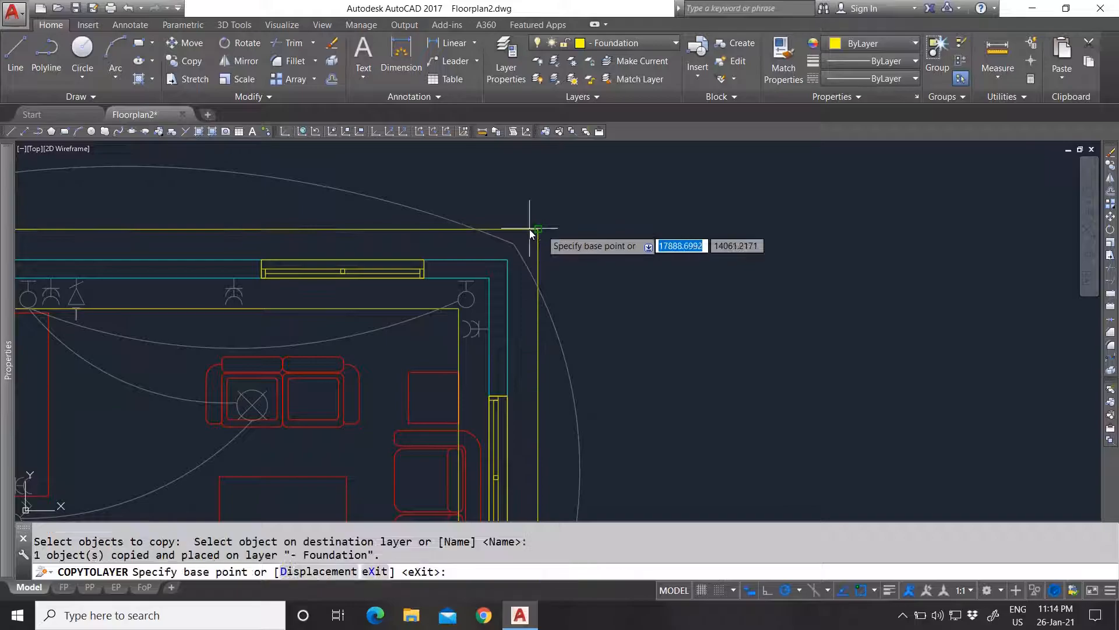
click(541, 230)
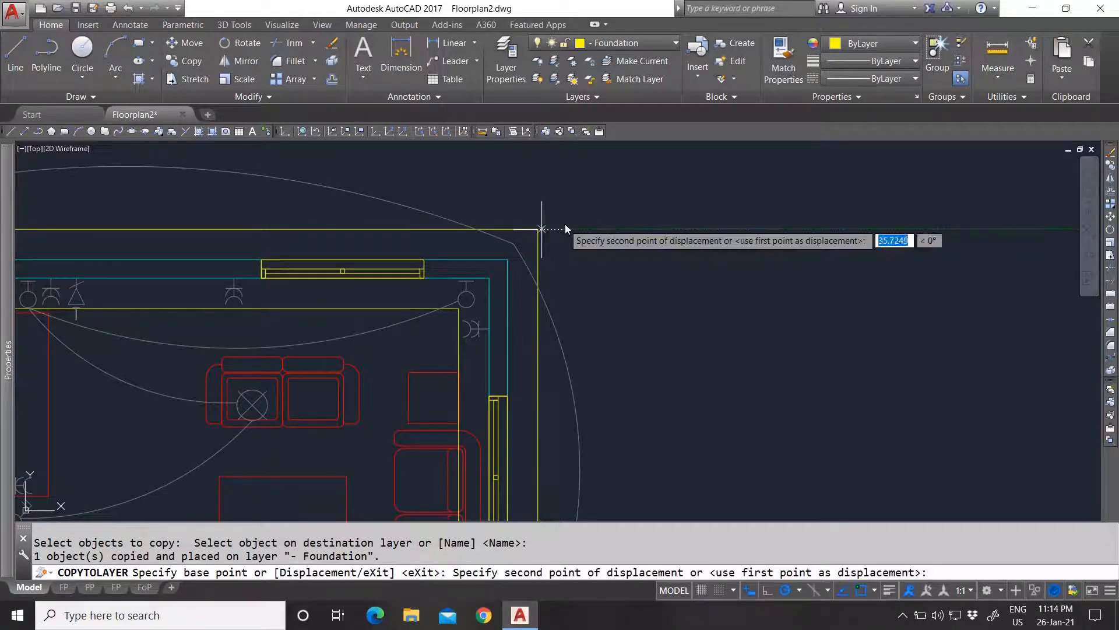
click(736, 209)
key(Escape)
Check the layer of the window copy outside the house and erase the copy.
click(696, 281)
click(619, 204)
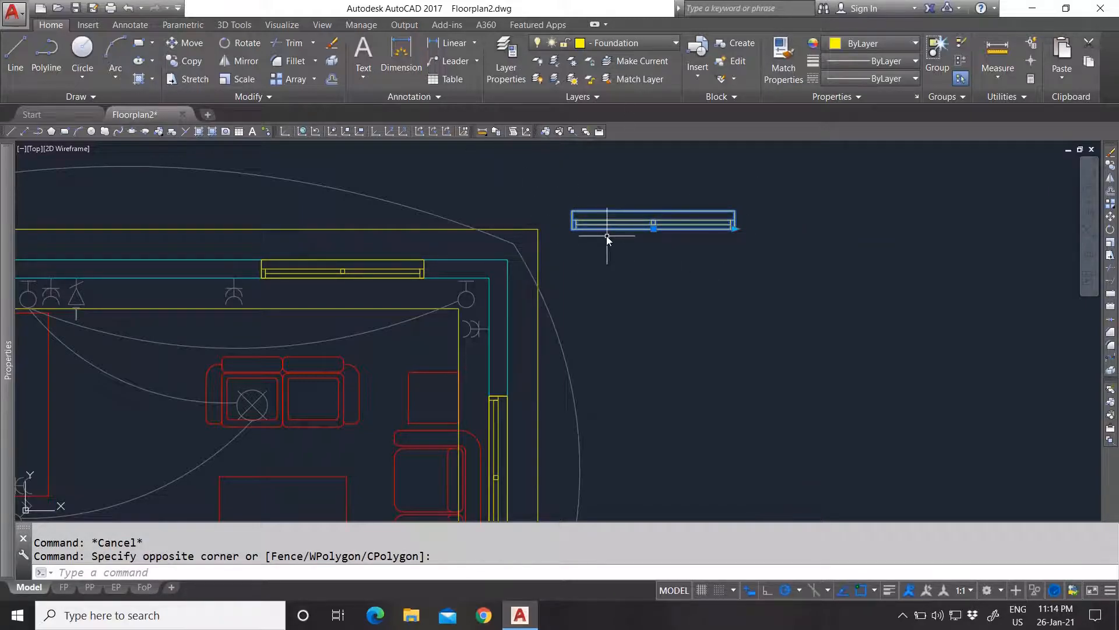
key(Escape)
click(640, 250)
click(604, 193)
key(Delete)
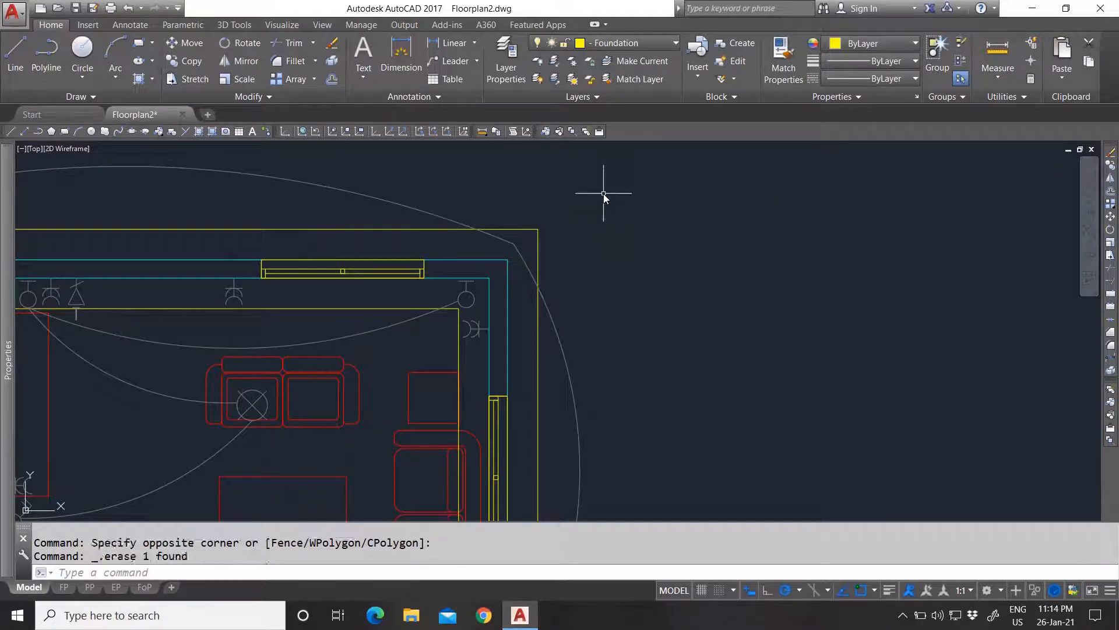
Copy the living room's upper window to the Exterior walls layer, using the wall line as destination, and place the copy outside the house.
click(341, 260)
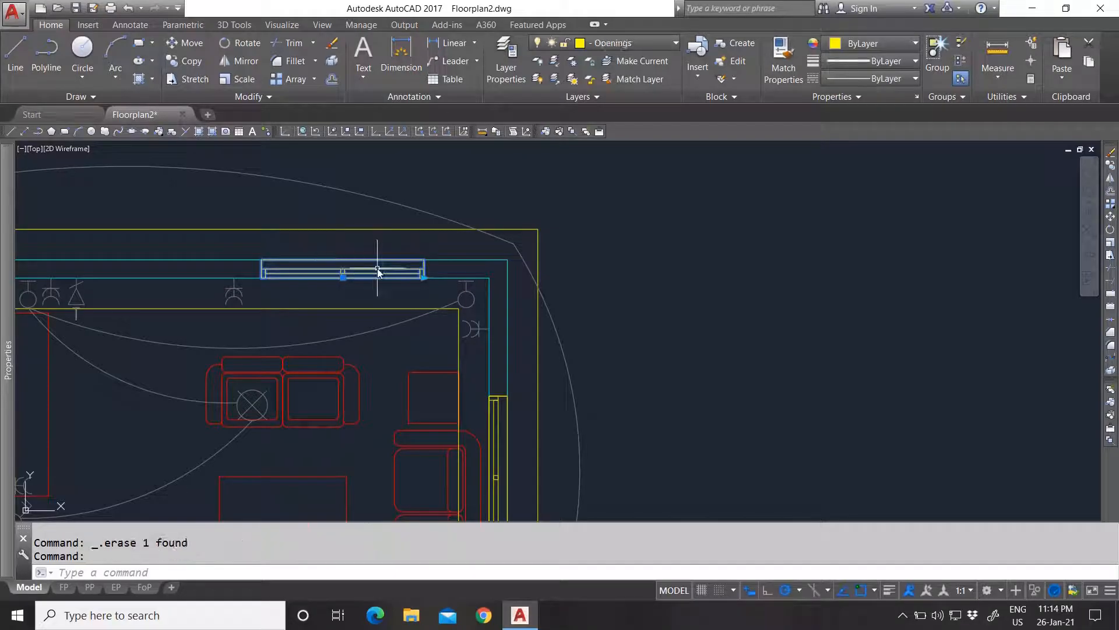
key(Escape)
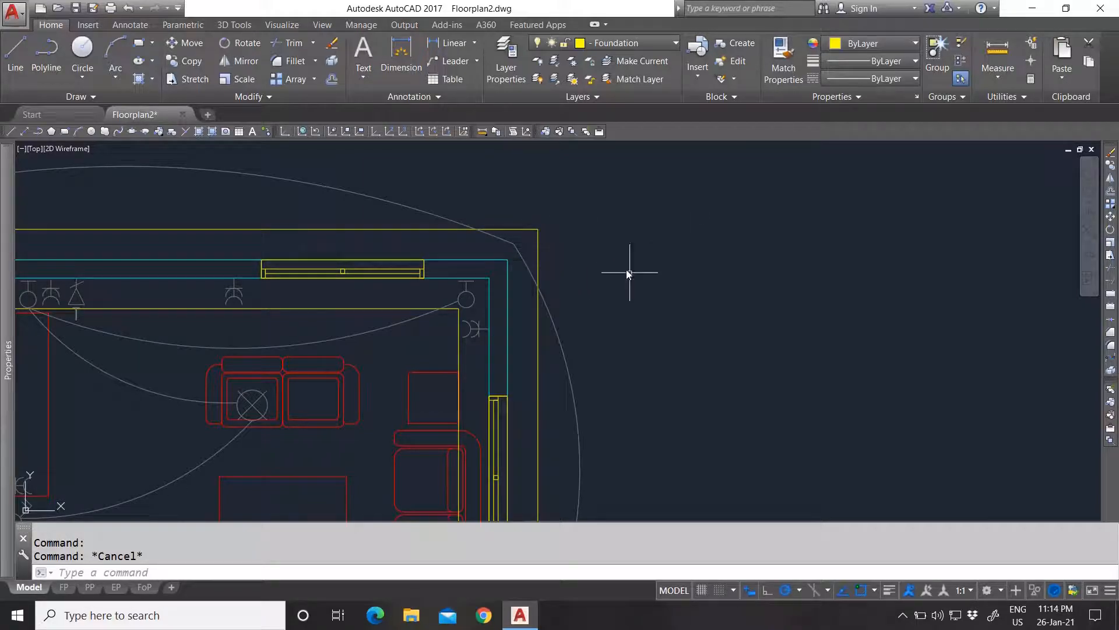
click(595, 99)
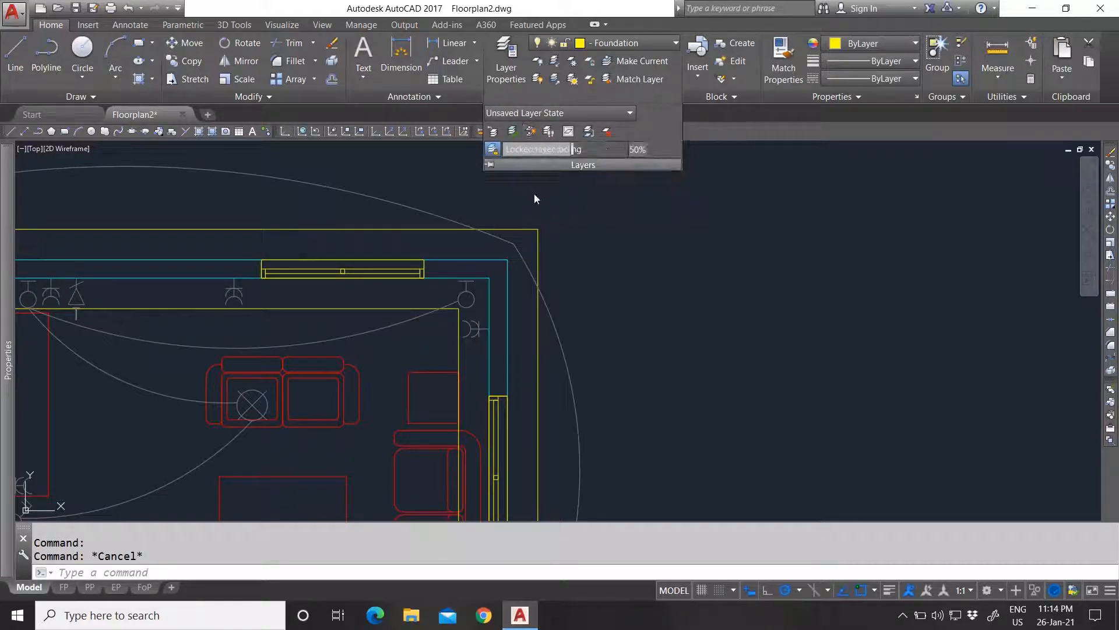
click(401, 261)
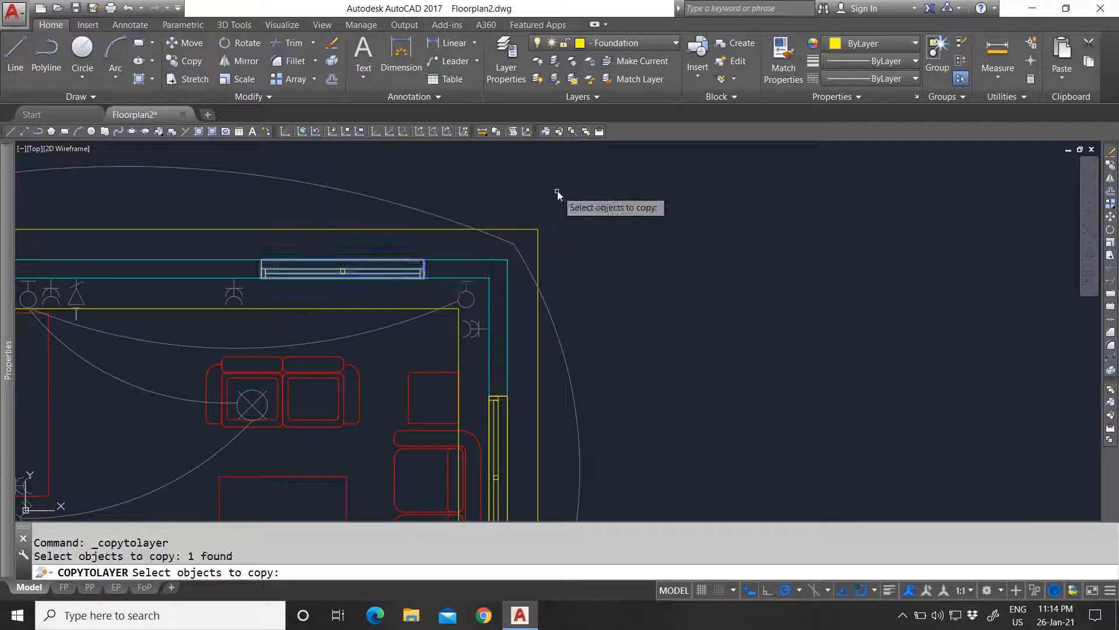
key(Return)
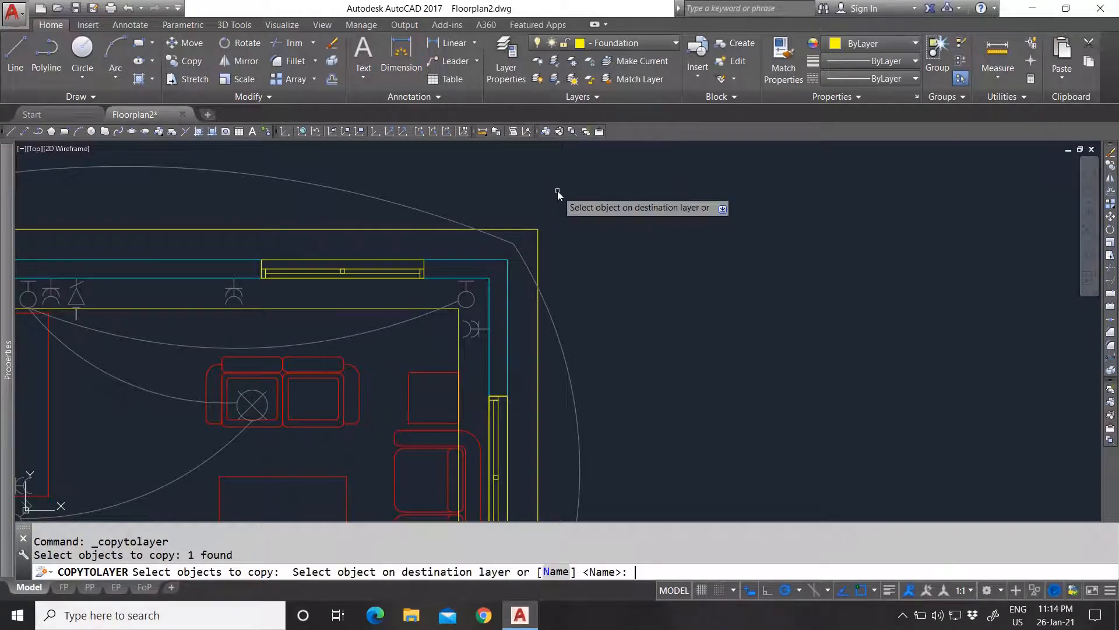
click(443, 261)
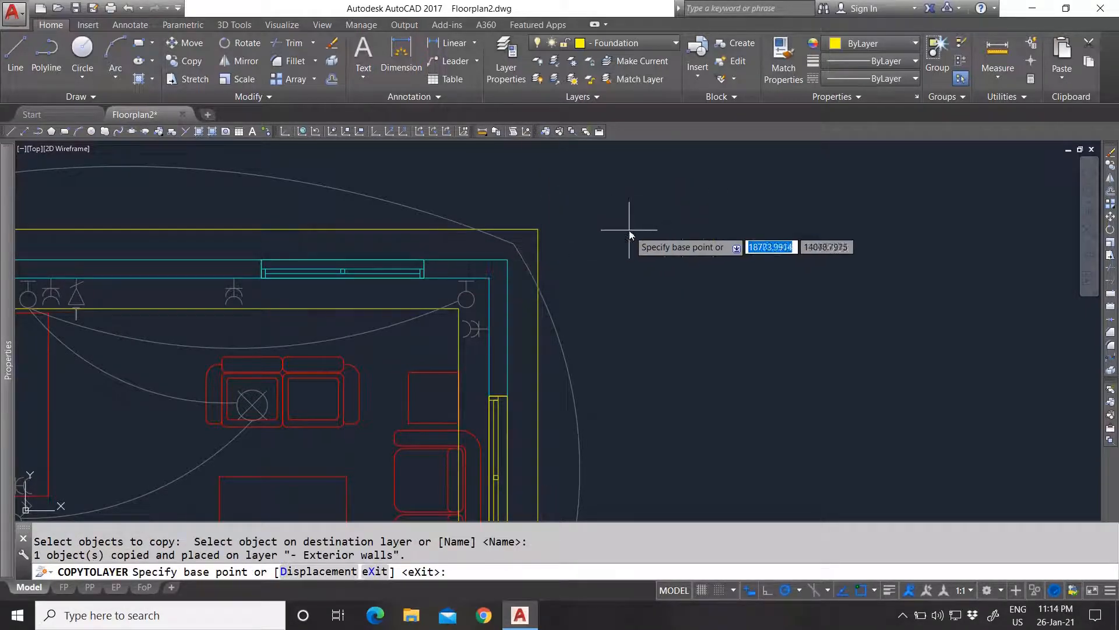
click(674, 260)
click(1005, 226)
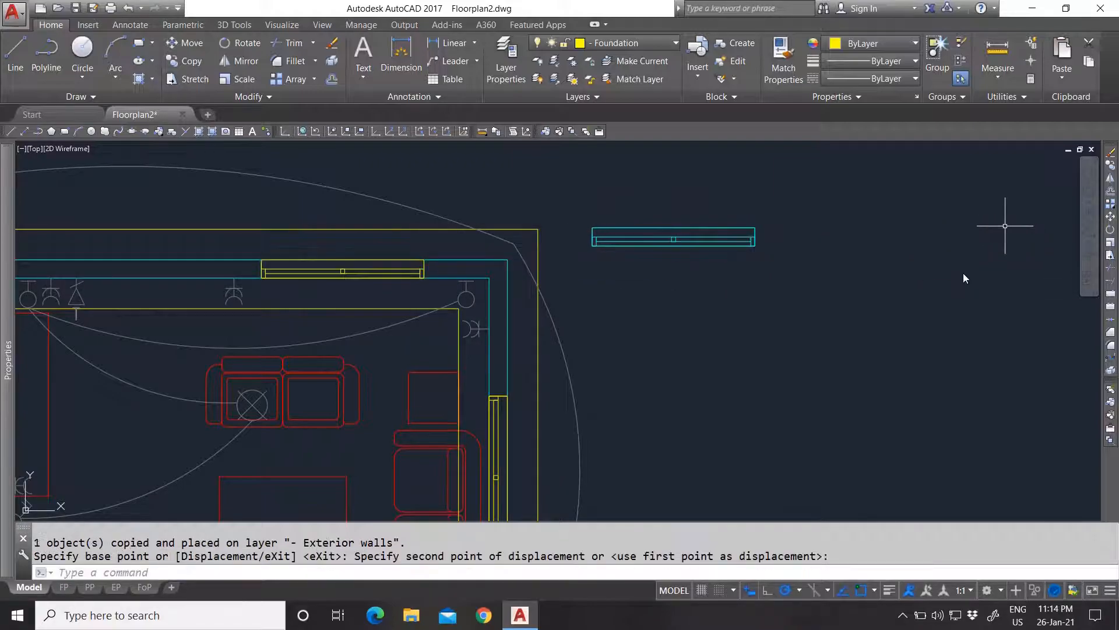
Check the layer of the Exterior walls window copy and erase that copy.
click(633, 246)
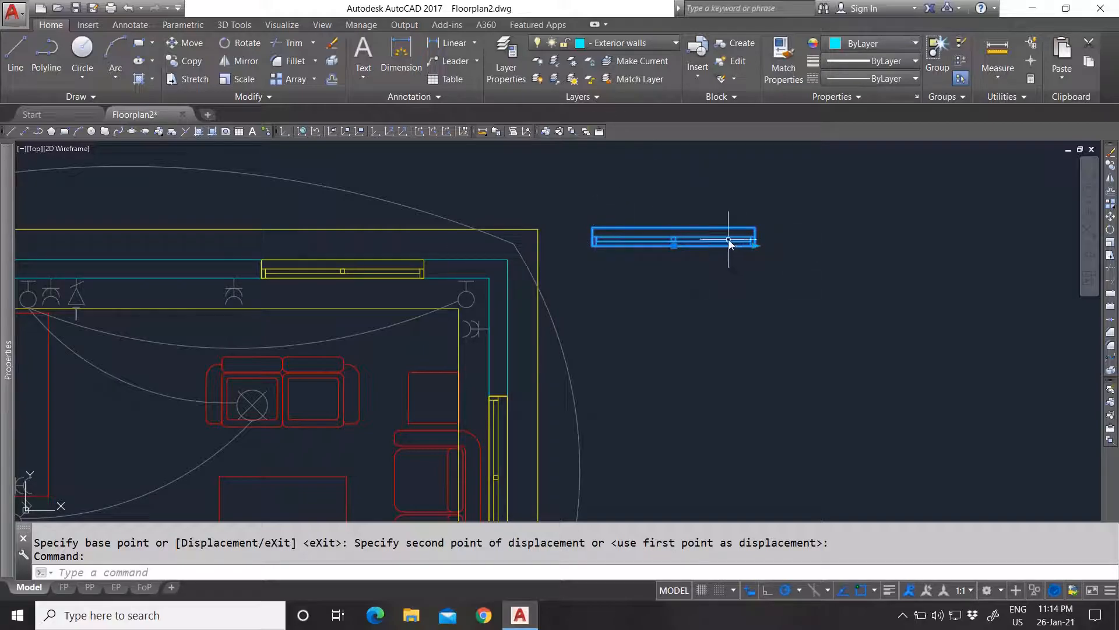
key(Escape)
click(635, 215)
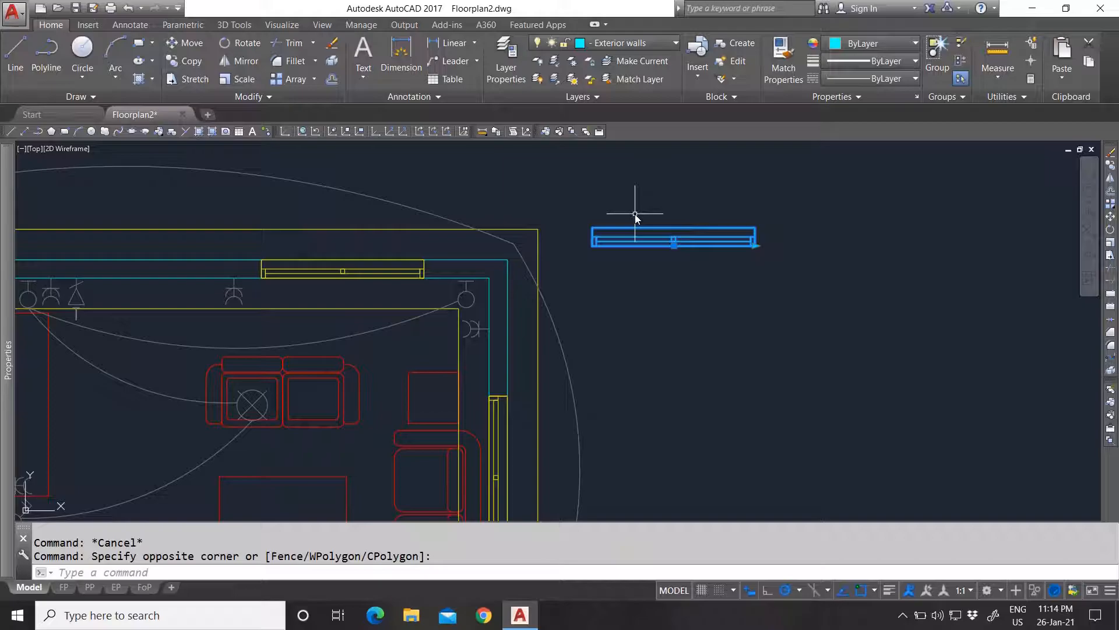
key(Delete)
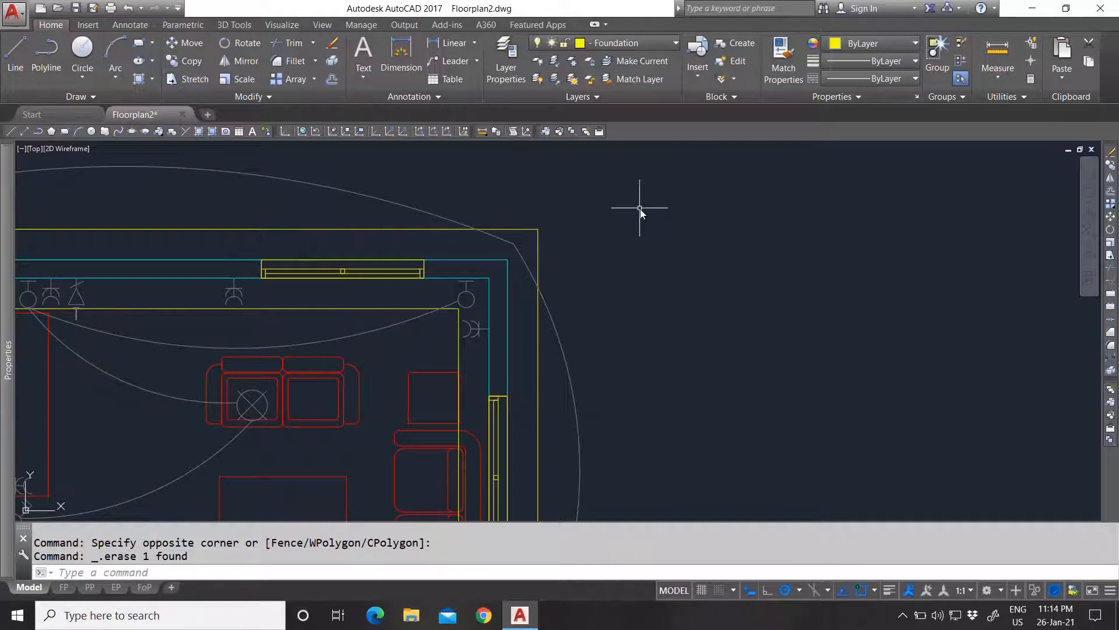
Start Layer Walk and pick the living room's upper window to display only that window's layer.
click(562, 96)
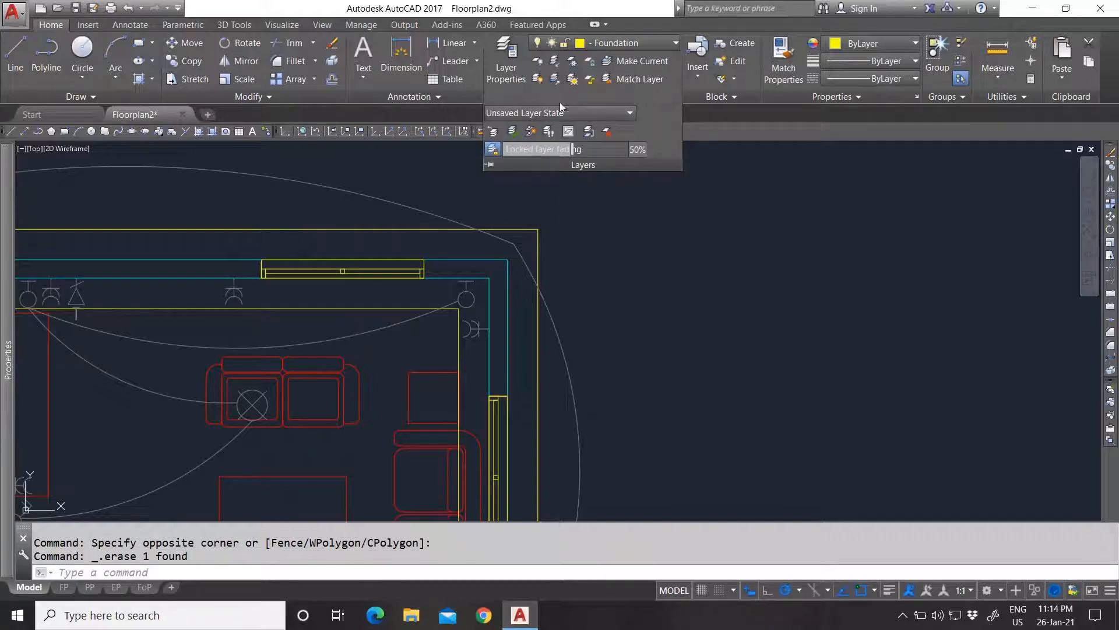
click(548, 131)
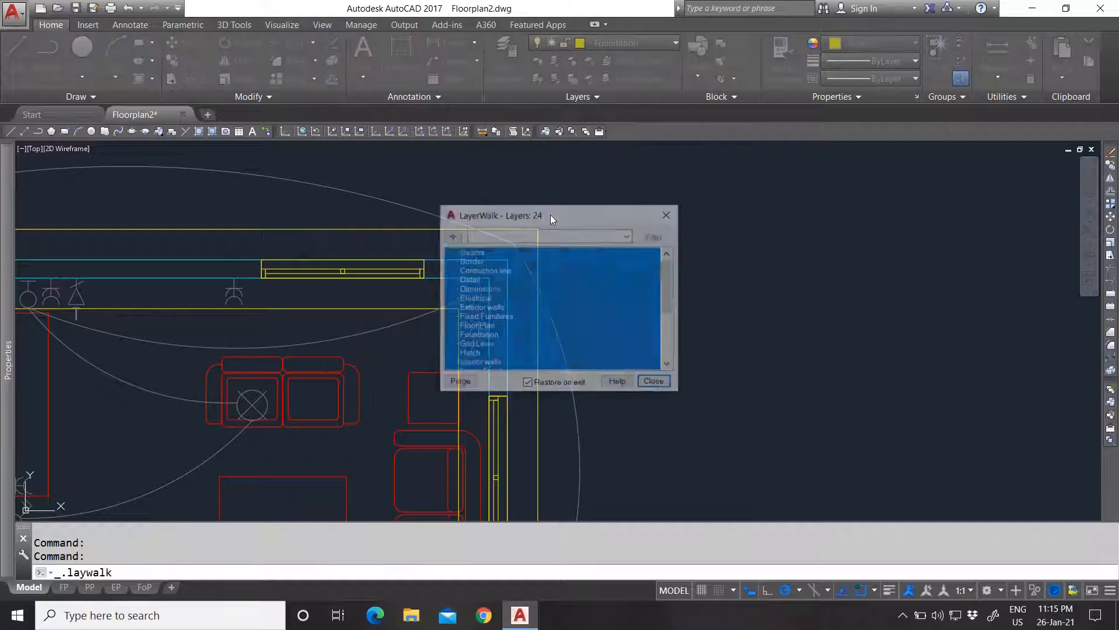
drag(496, 198, 496, 42)
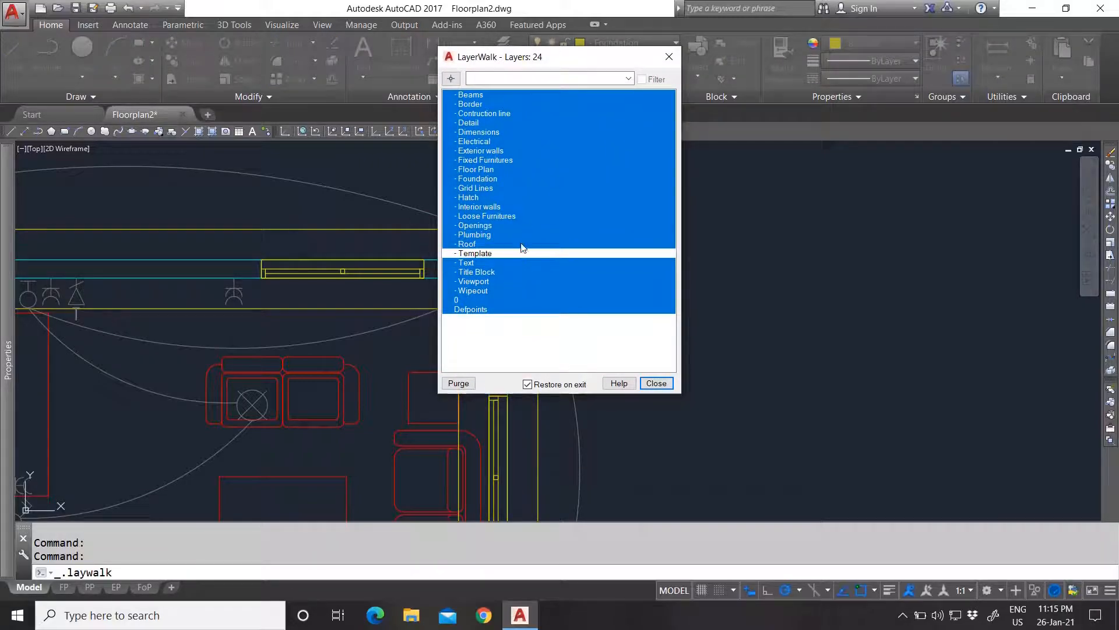
click(456, 78)
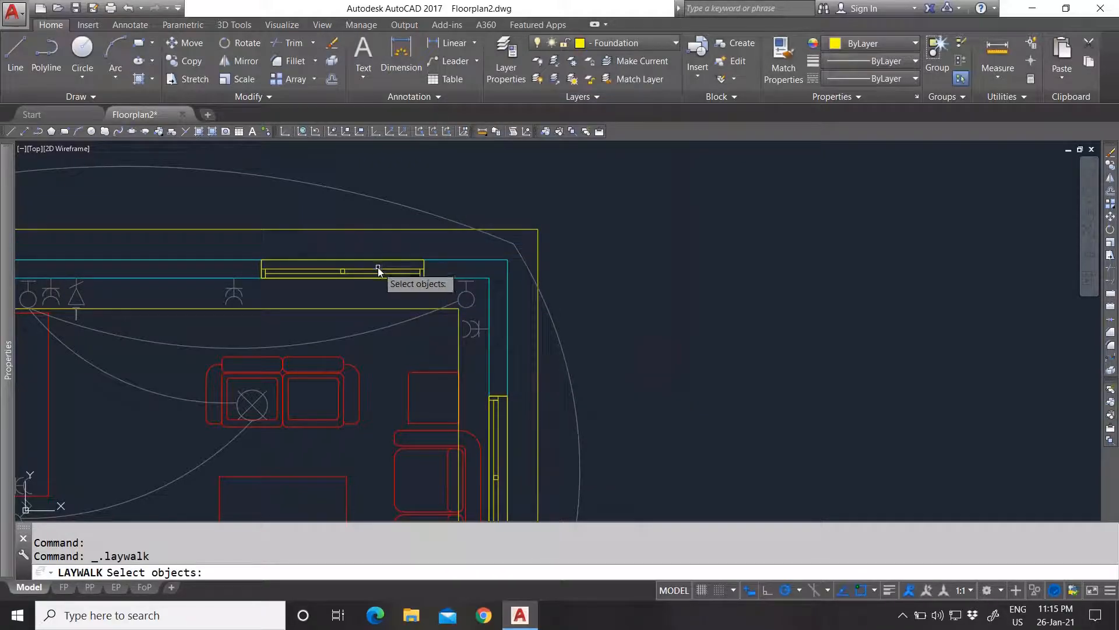
click(381, 265)
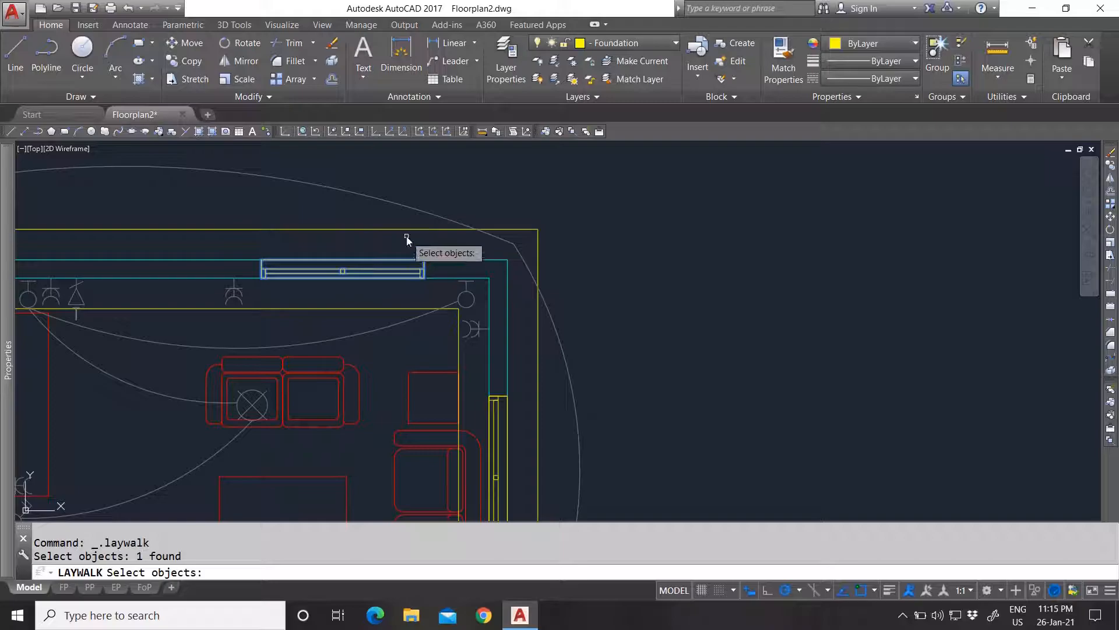
key(Return)
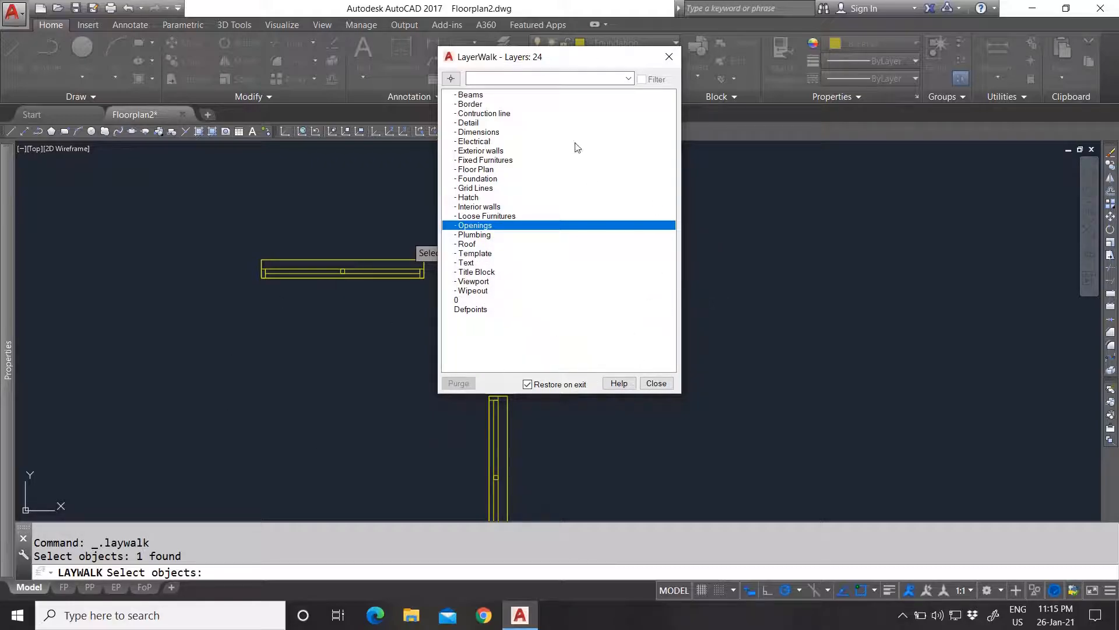
Preview individual layers in Layer Walk one at a time, from Plumbing up the list to Contruction line, and exit restoring all layers.
click(482, 234)
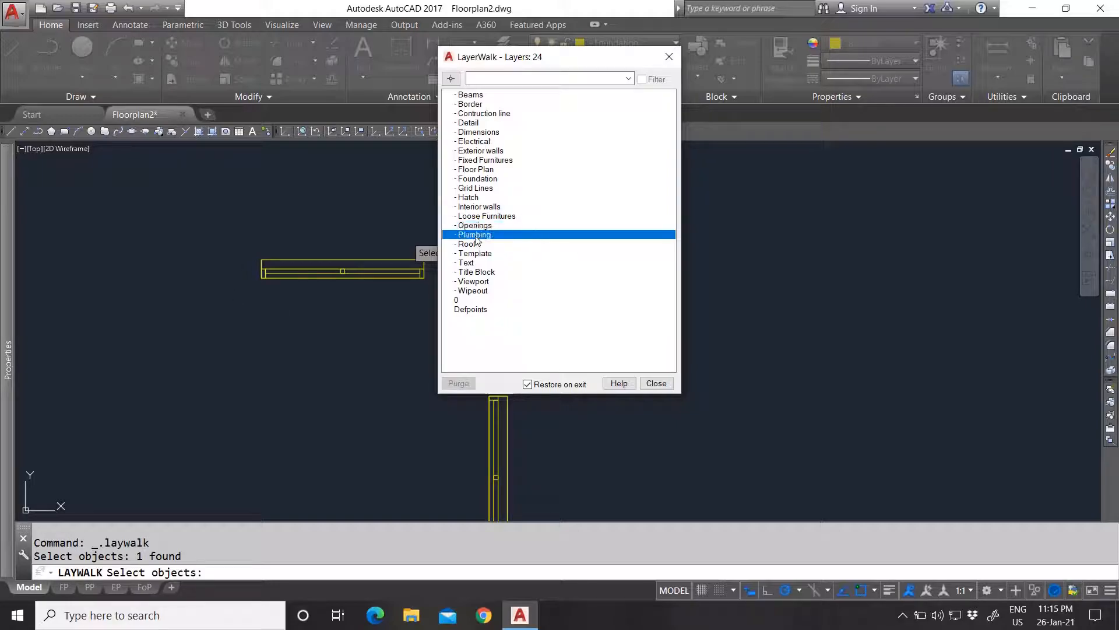
click(479, 225)
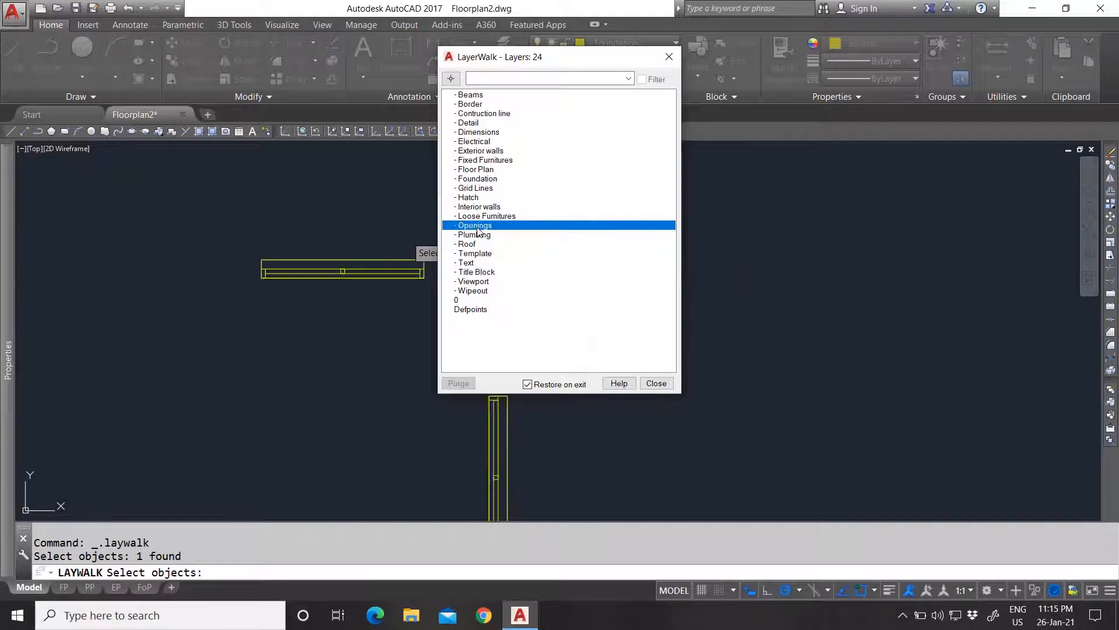
click(477, 216)
click(478, 207)
click(477, 188)
click(478, 179)
click(479, 168)
click(479, 160)
click(480, 150)
click(480, 141)
click(481, 131)
click(495, 114)
click(655, 384)
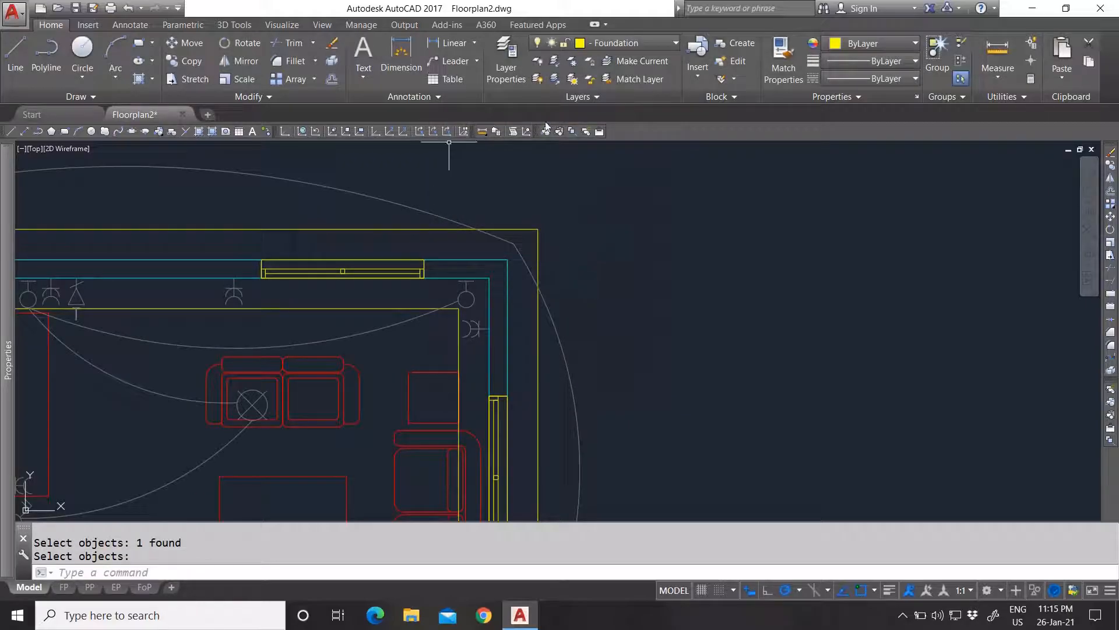
click(566, 95)
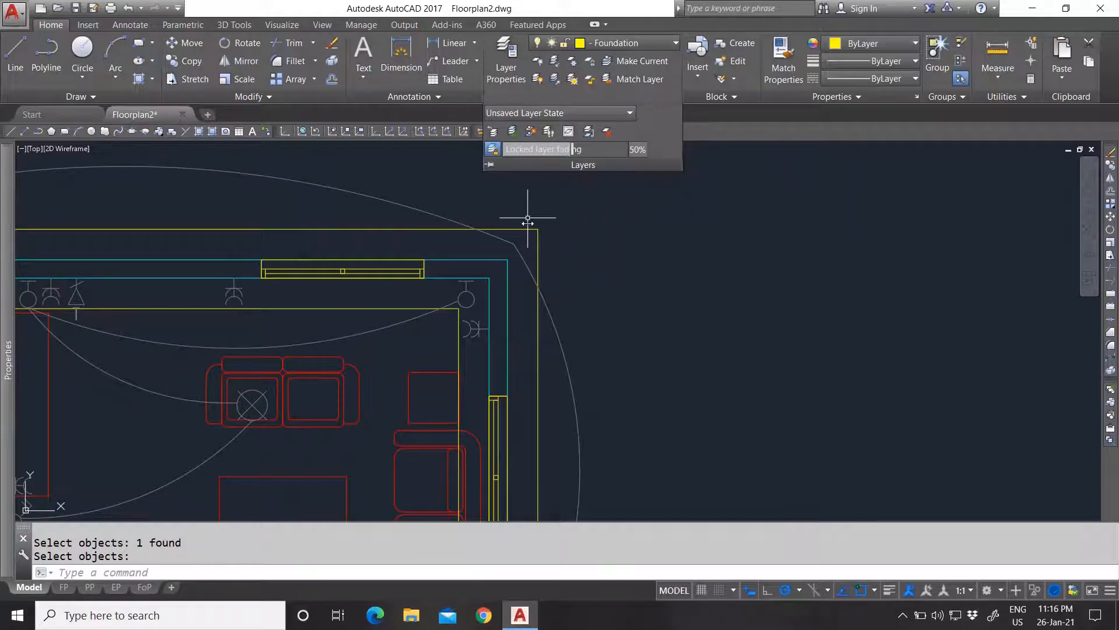
key(Escape)
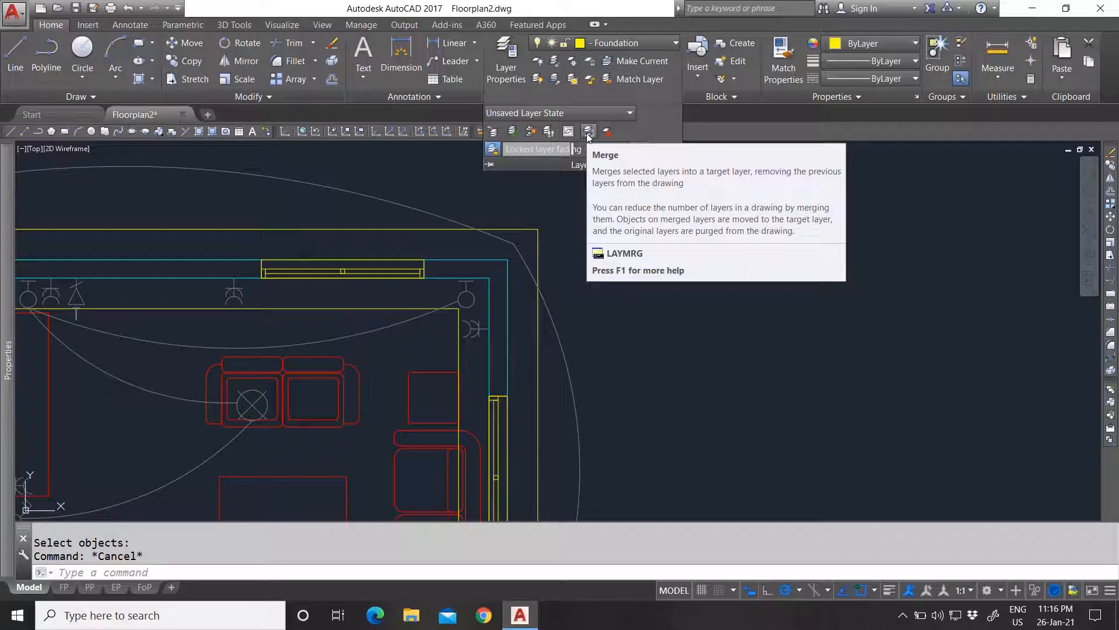
key(Escape)
scroll(550, 216, down, 2)
scroll(562, 205, up, 4)
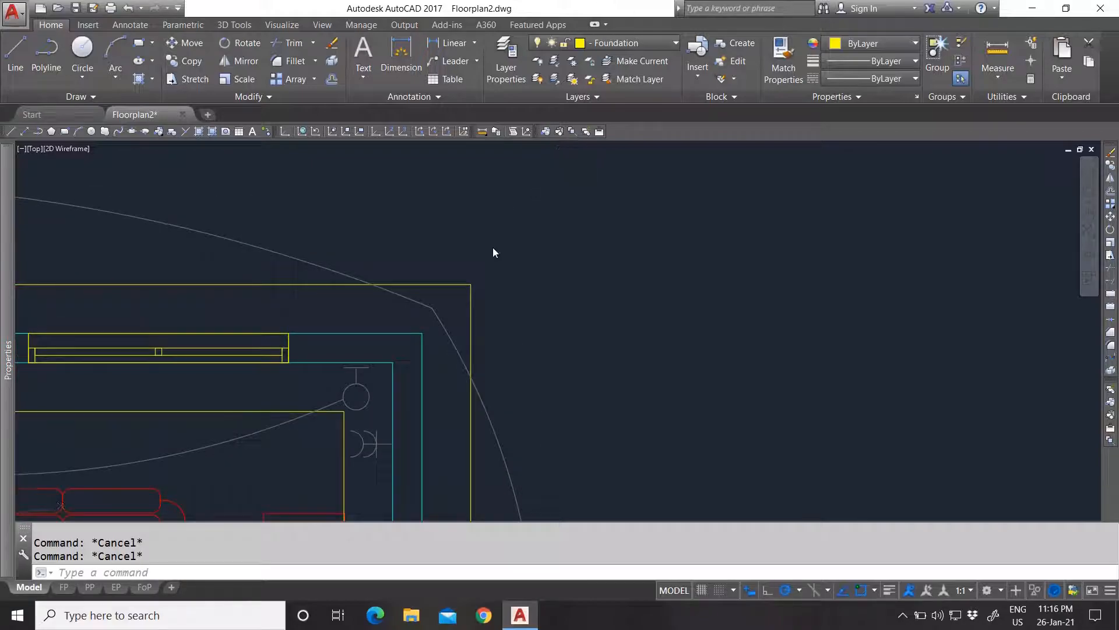
scroll(493, 257, down, 1)
scroll(497, 263, down, 2)
scroll(497, 262, up, 1)
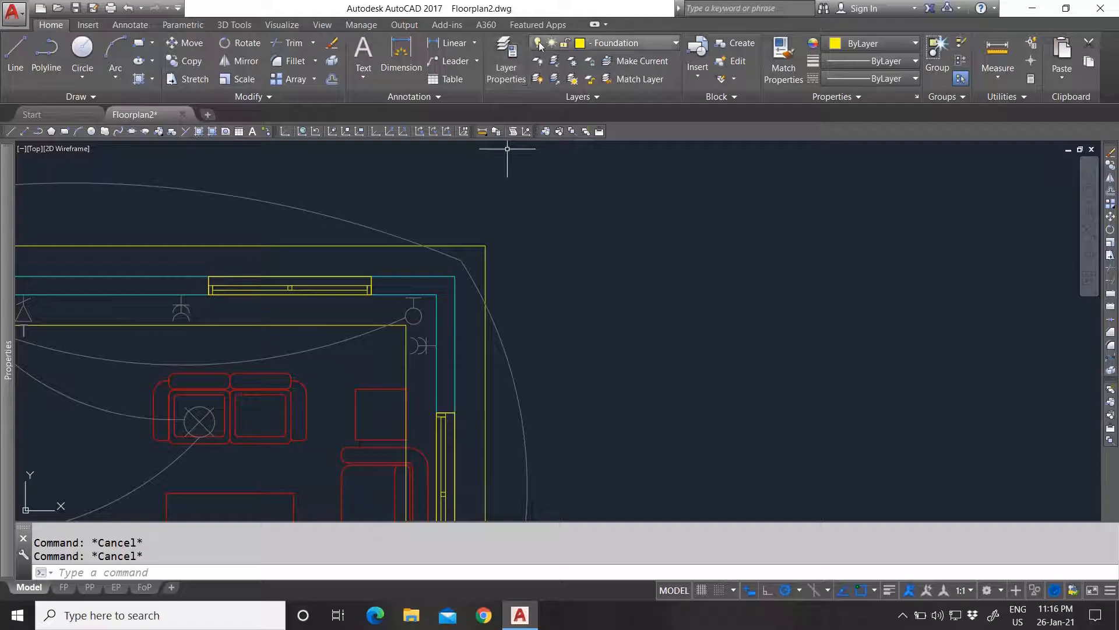
Check the layer of the house's outermost outline and look over the drawing's layer list.
click(386, 247)
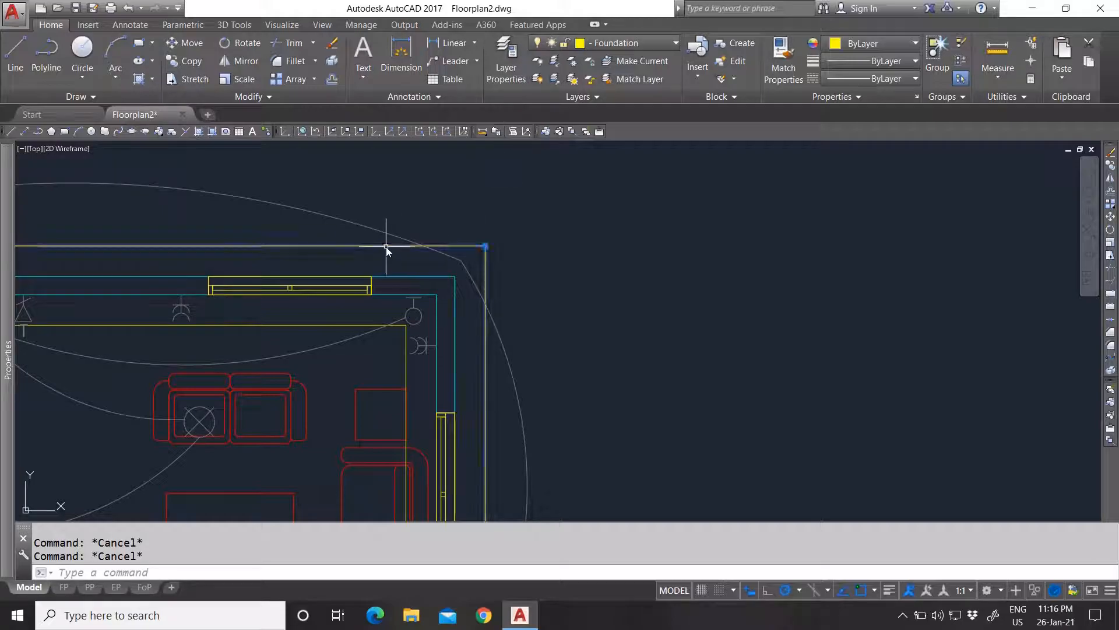
key(Escape)
click(607, 43)
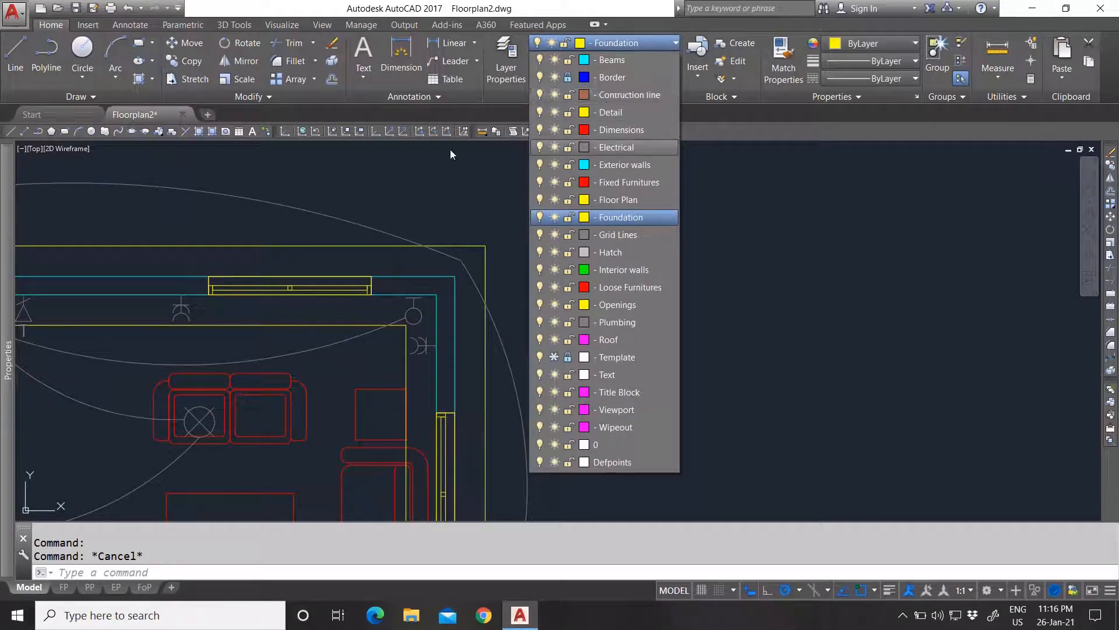
Draw two separate short horizontal lines, one above the other, outside the house beside its upper corner.
click(16, 53)
click(548, 275)
click(627, 274)
key(Escape)
key(Return)
key(Escape)
Assign the upper short line outside the house to the Detail layer.
click(582, 256)
click(577, 283)
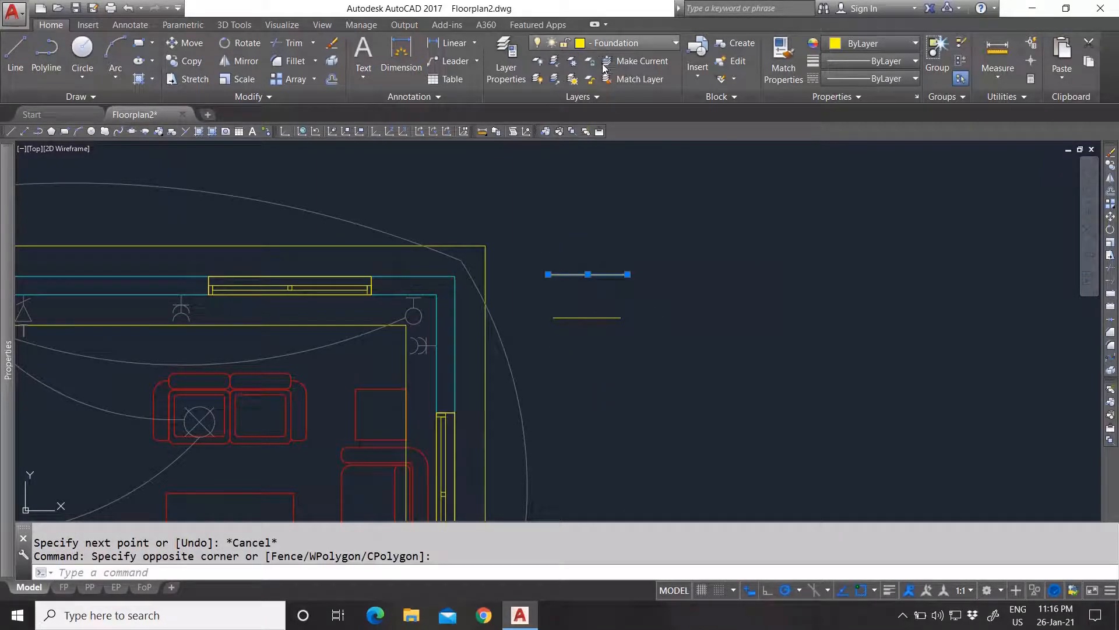
click(602, 47)
click(606, 117)
key(Escape)
Assign the lower short line outside the house to the Contruction line layer.
click(598, 328)
click(586, 307)
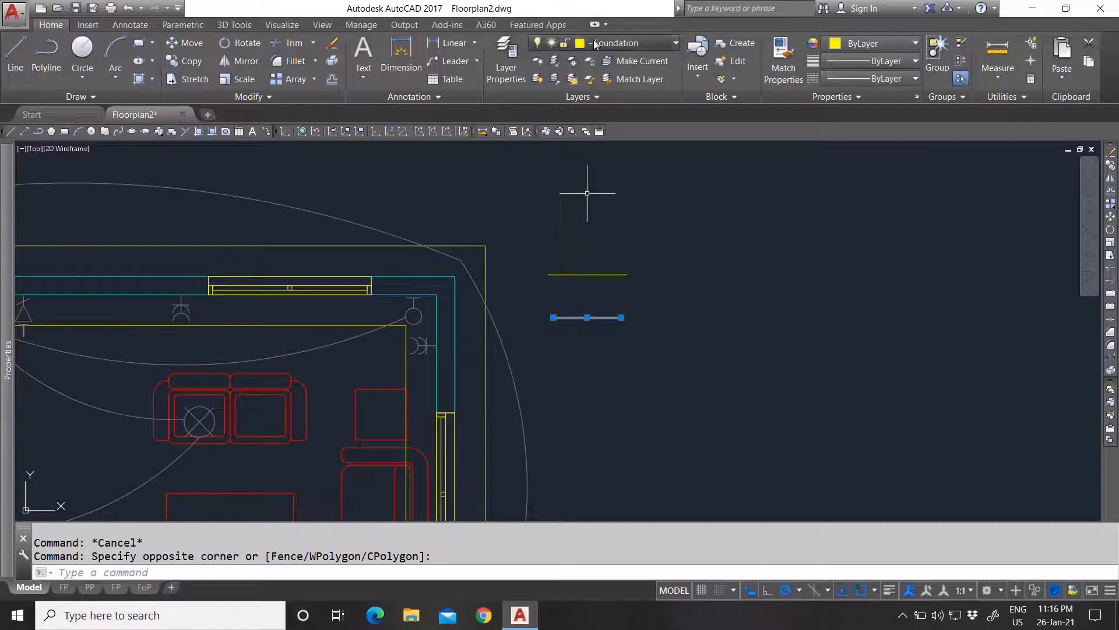
click(593, 44)
click(613, 94)
key(Escape)
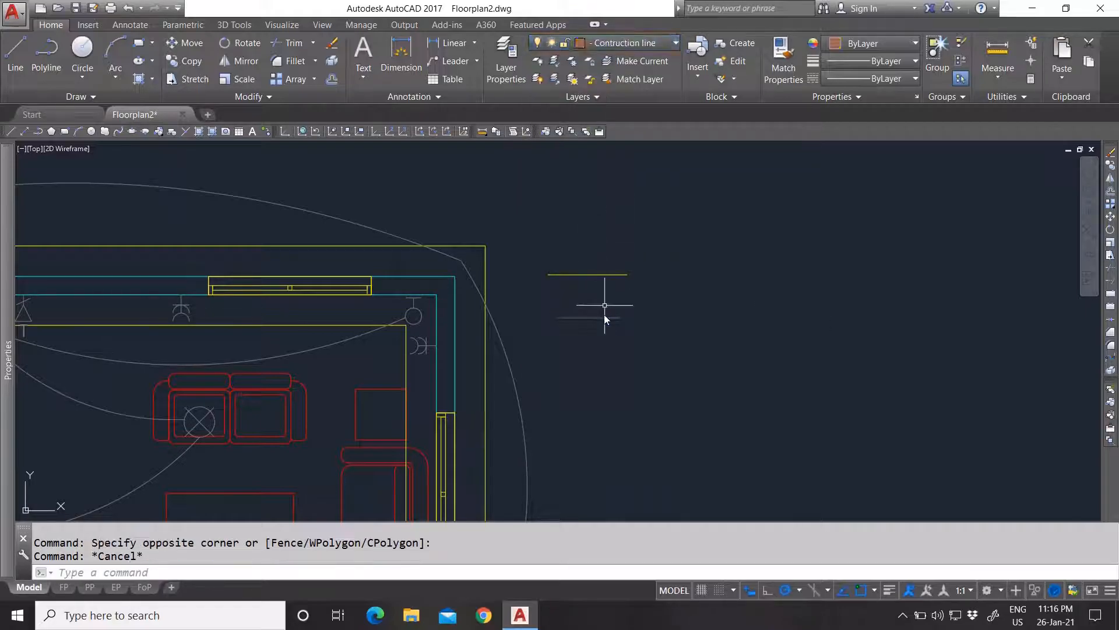
Check which layer each of the two short lines outside the house is on.
click(592, 288)
click(619, 244)
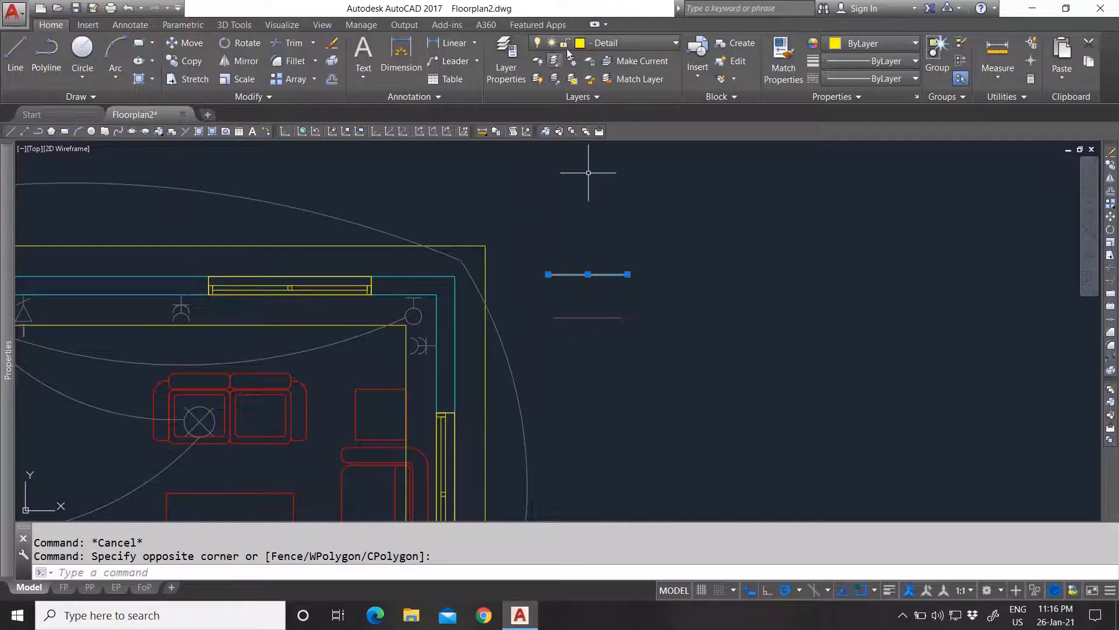
key(Escape)
click(588, 319)
click(578, 317)
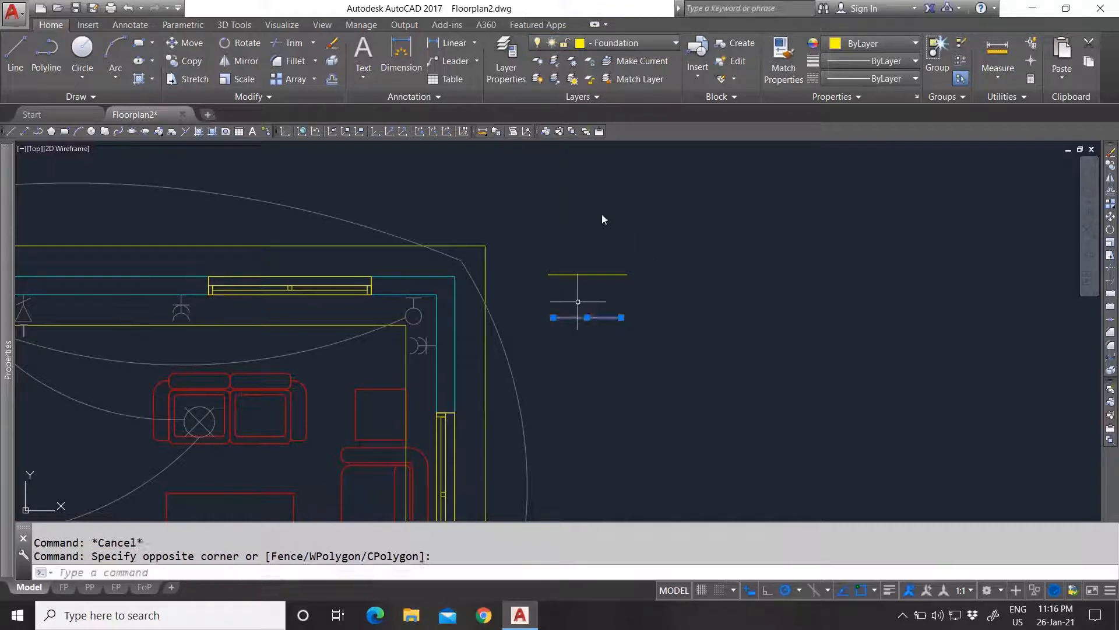
key(Escape)
key(Escape)
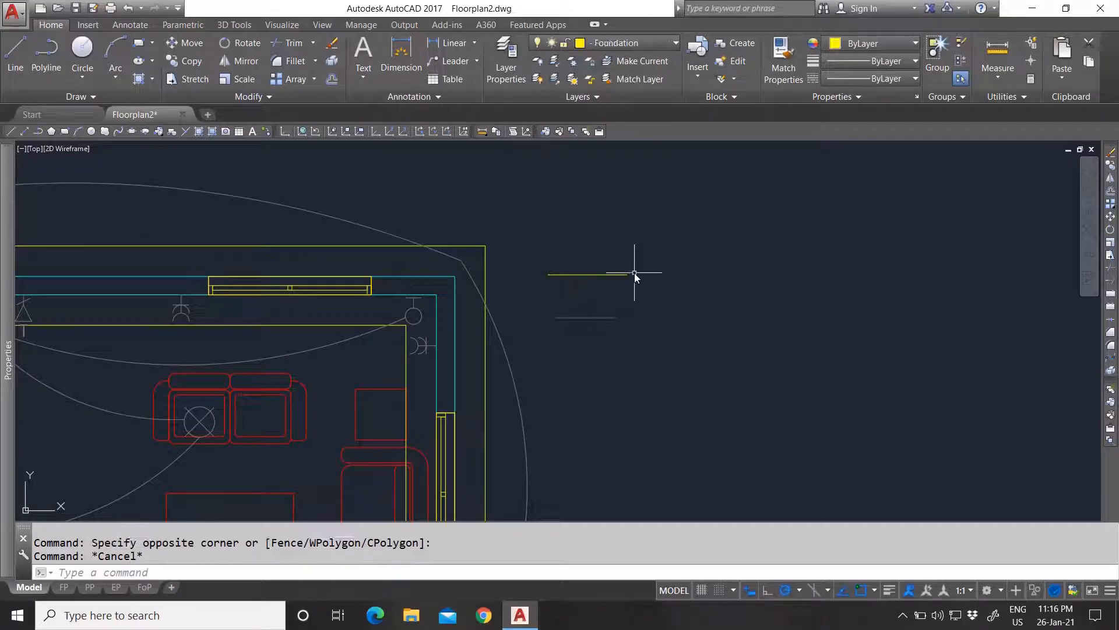
Merge the Detail and Contruction line layers into the Loose Furnitures layer, picking the two short lines as sources and a furniture object as target.
click(604, 97)
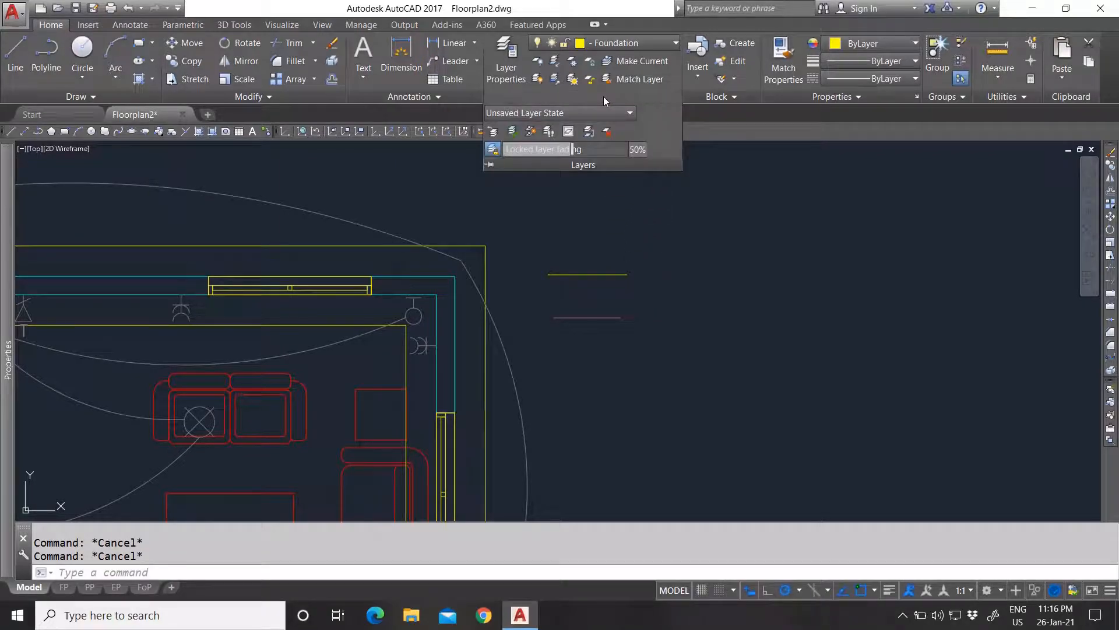
click(589, 134)
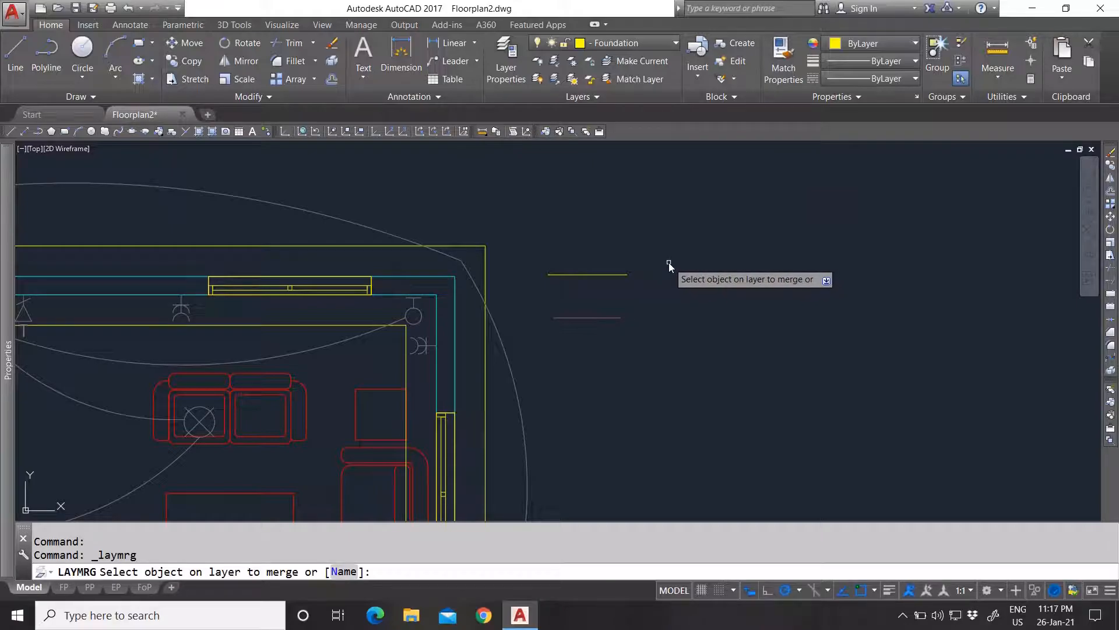
click(600, 275)
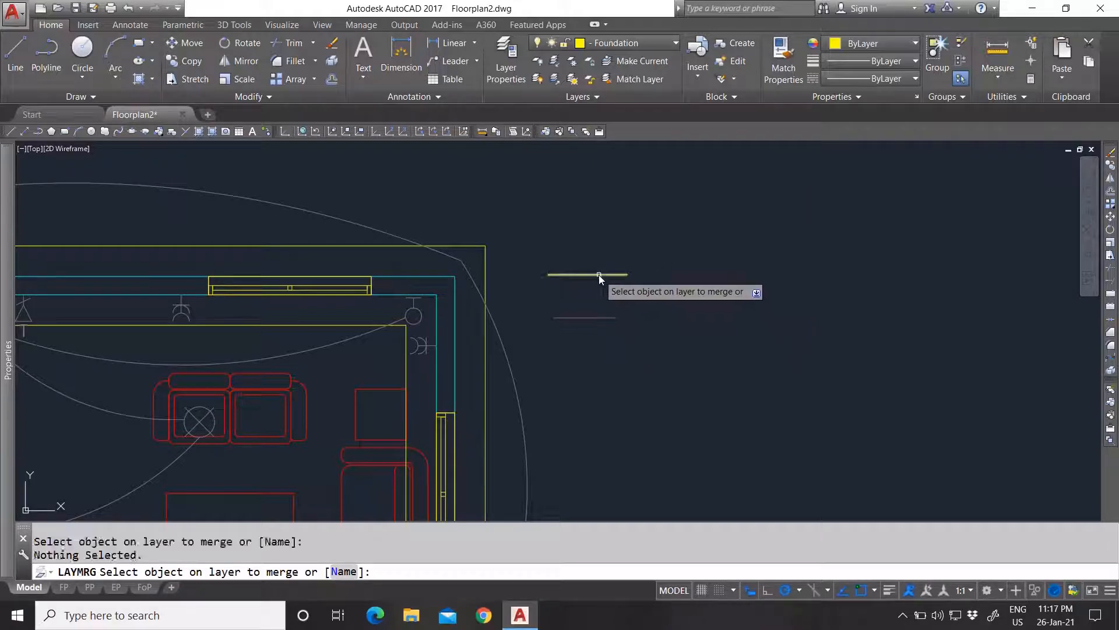
click(601, 274)
click(596, 317)
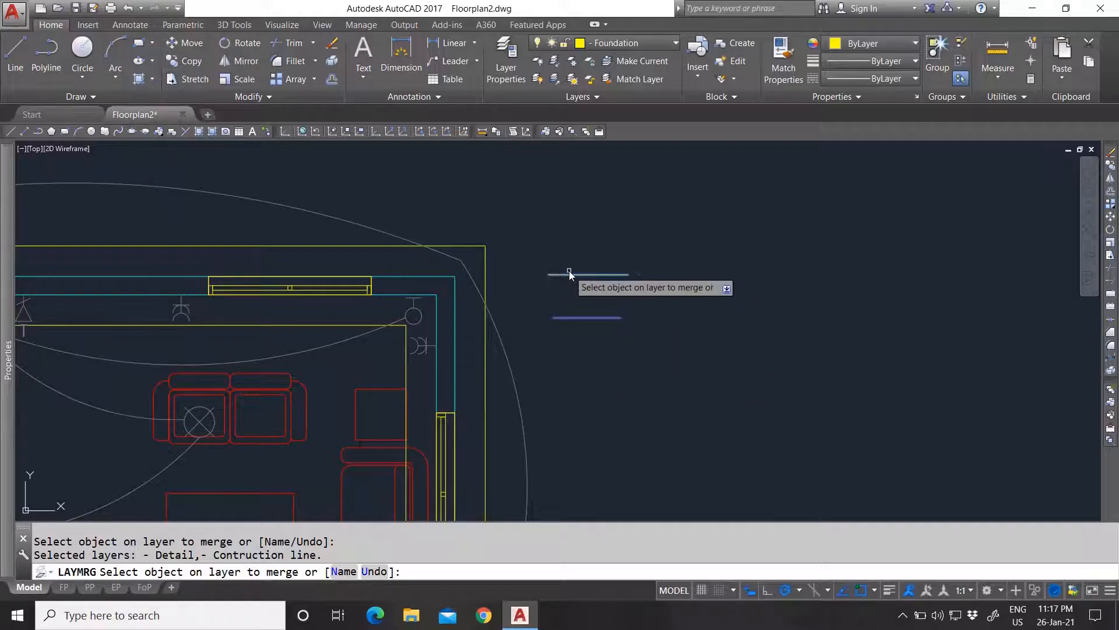
key(Return)
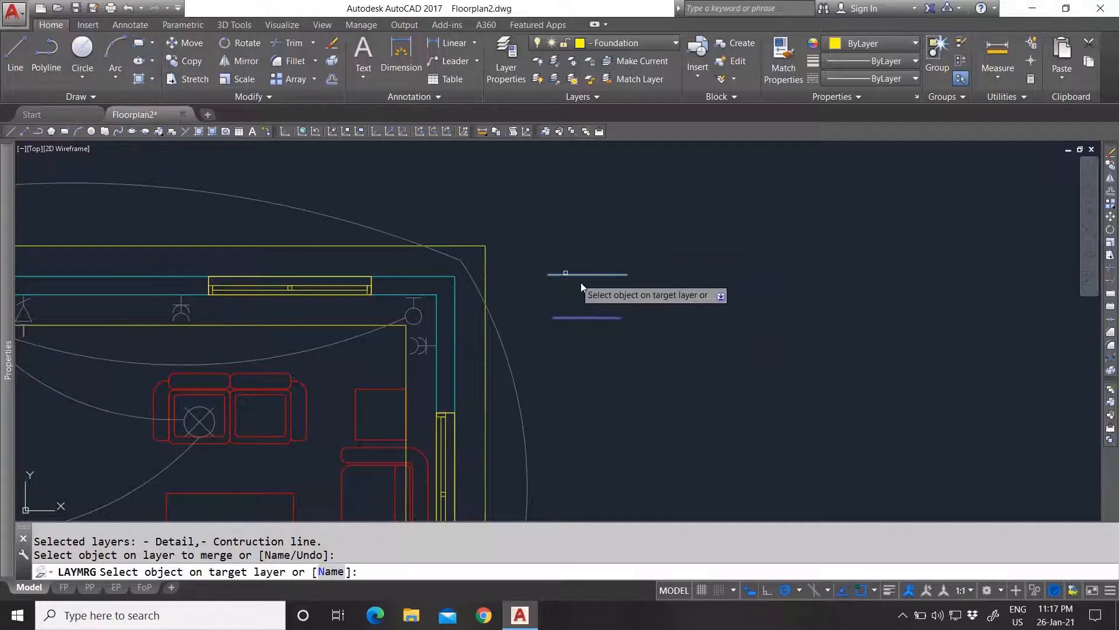
click(362, 389)
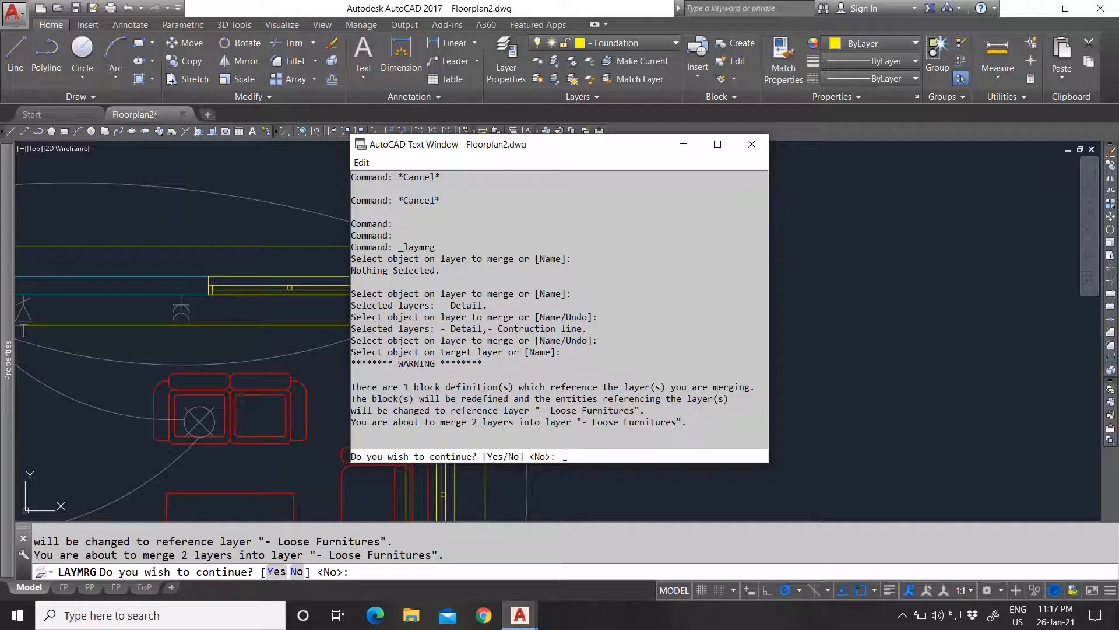
text(y)
key(F2)
key(Return)
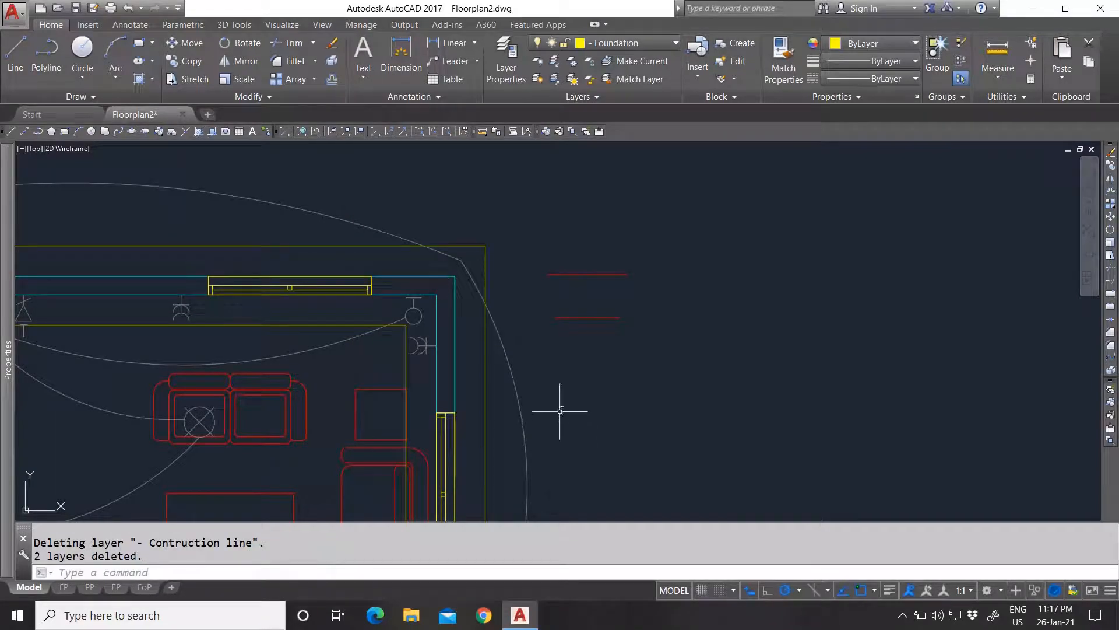
Select both short lines outside the house to check their layer after the merge.
click(643, 360)
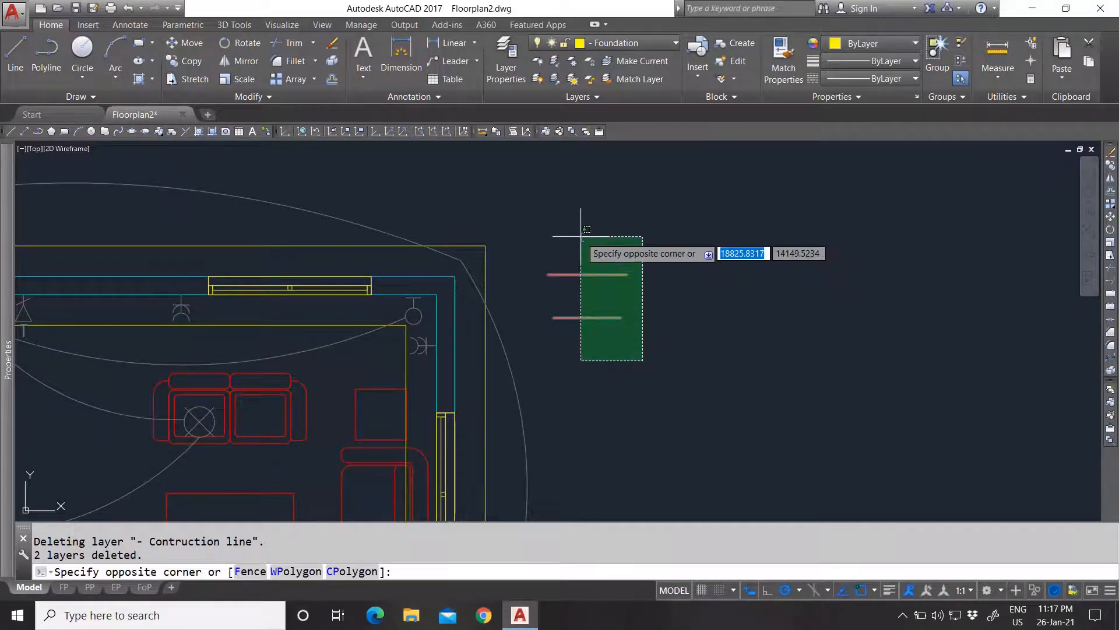
click(644, 280)
click(649, 350)
click(550, 212)
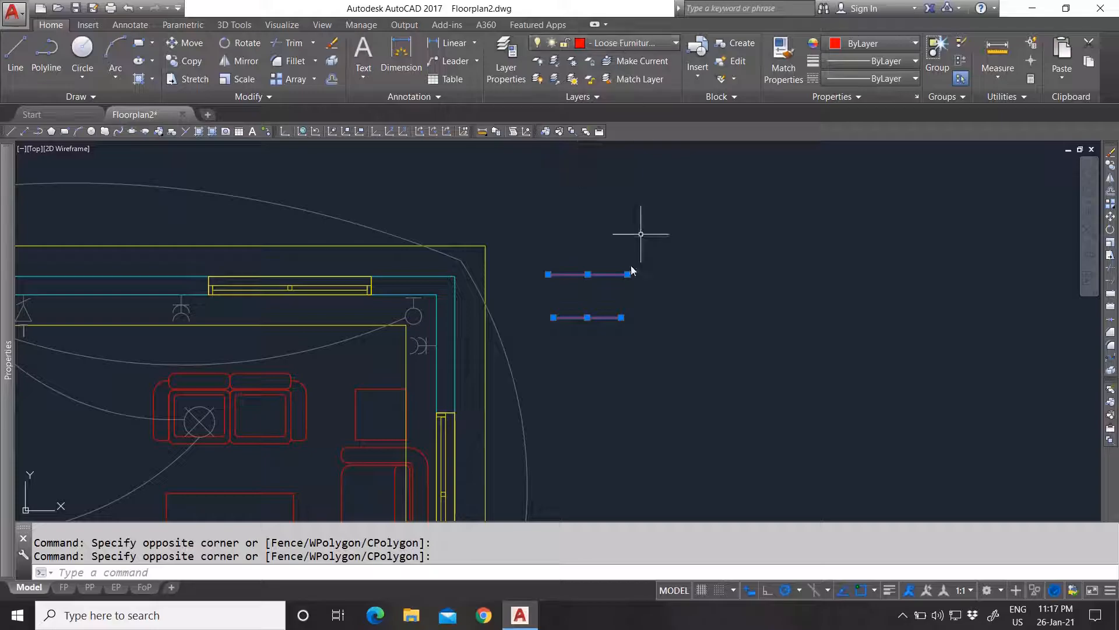
key(Escape)
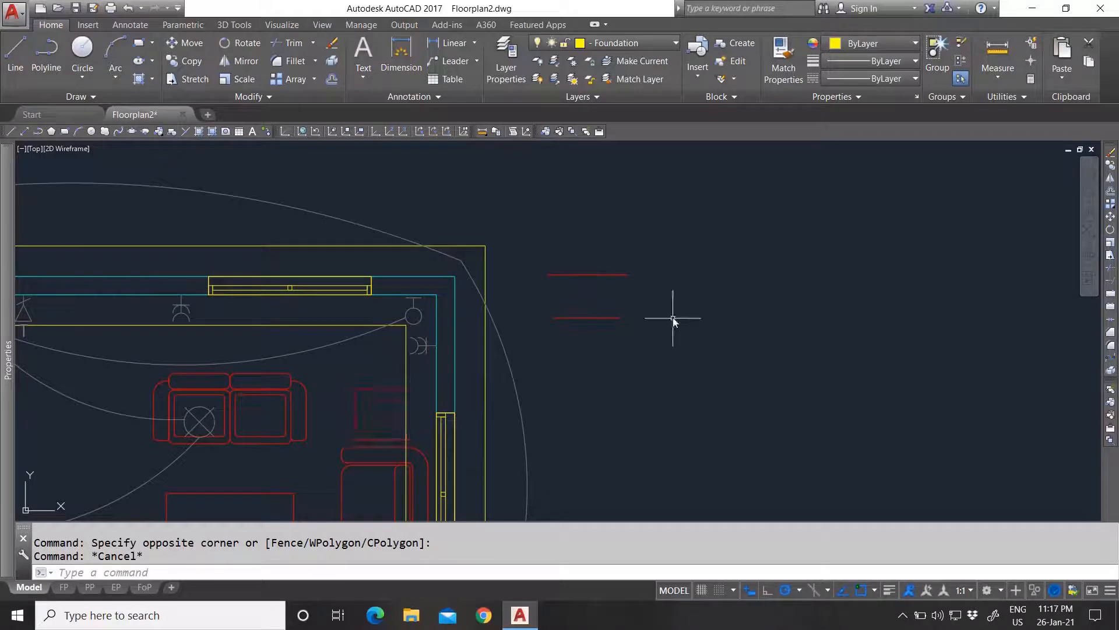
Review the layer list to see whether the merged Detail and Contruction line layers are still present.
click(609, 38)
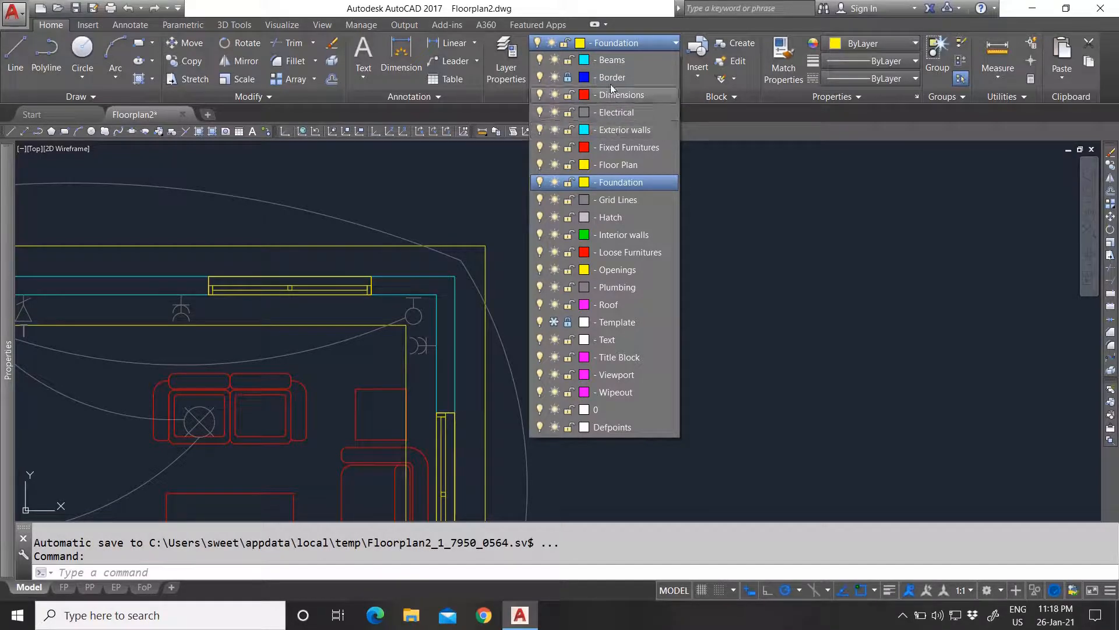
click(693, 229)
key(Escape)
key(Escape)
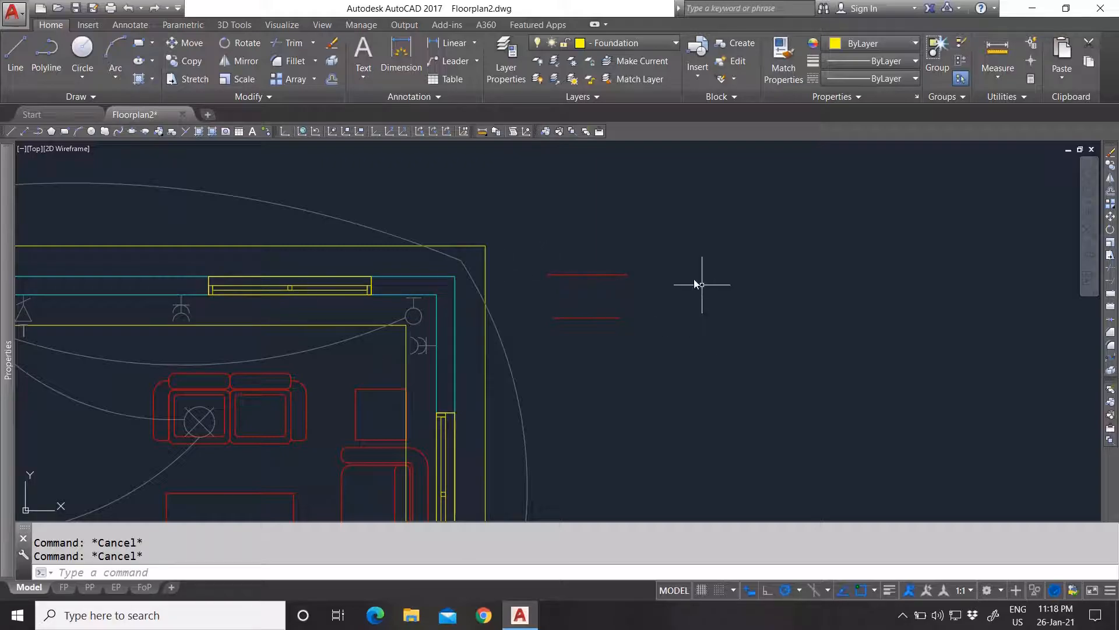
scroll(569, 295, down, 3)
scroll(562, 292, up, 4)
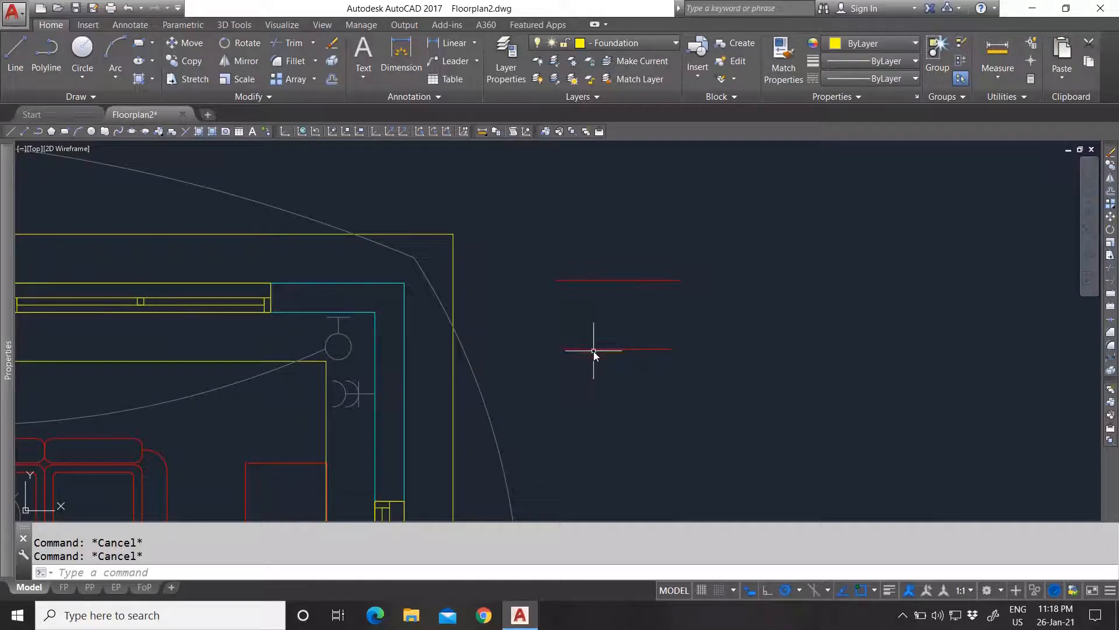
scroll(564, 295, down, 4)
scroll(560, 294, up, 5)
scroll(560, 286, up, 4)
scroll(574, 251, down, 2)
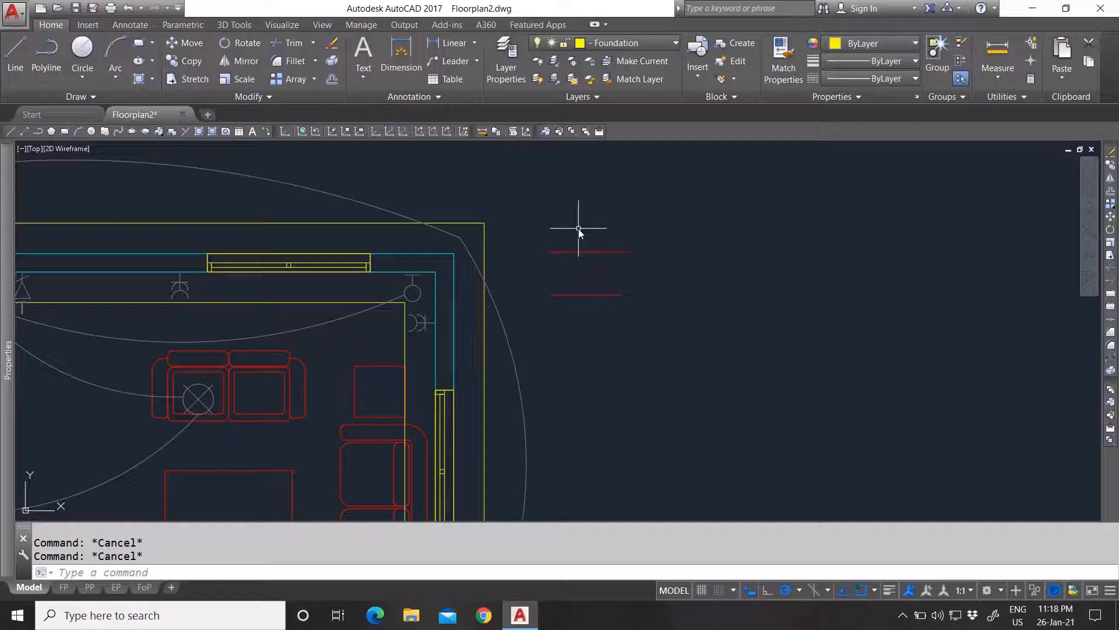
Check the layer of the two short lines outside the house and look through the layer list for the merged layers.
click(659, 317)
click(576, 205)
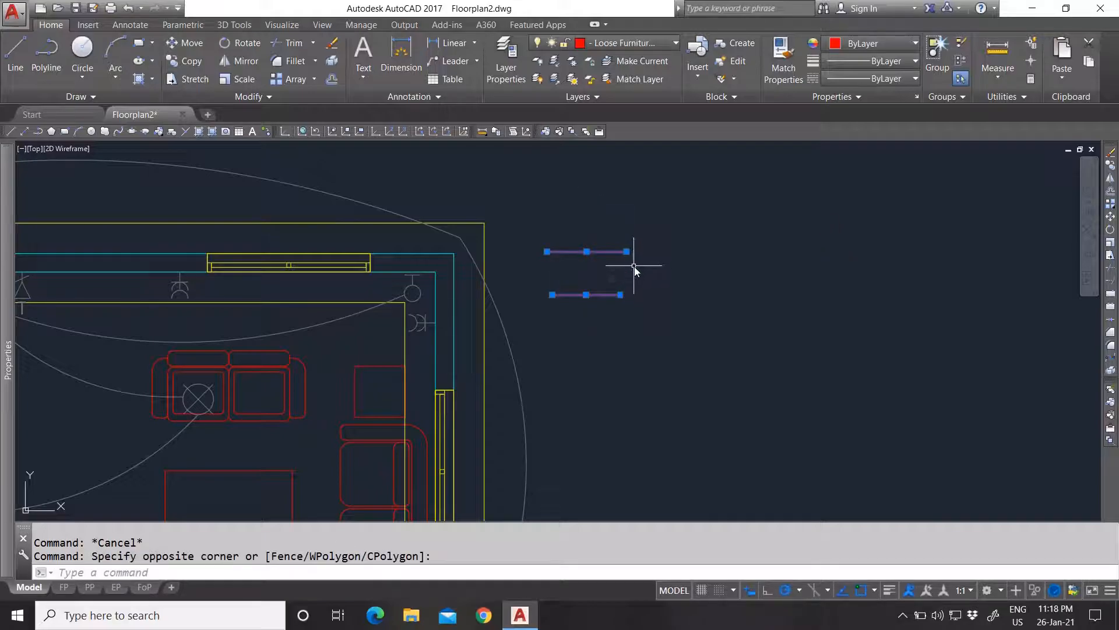
key(Escape)
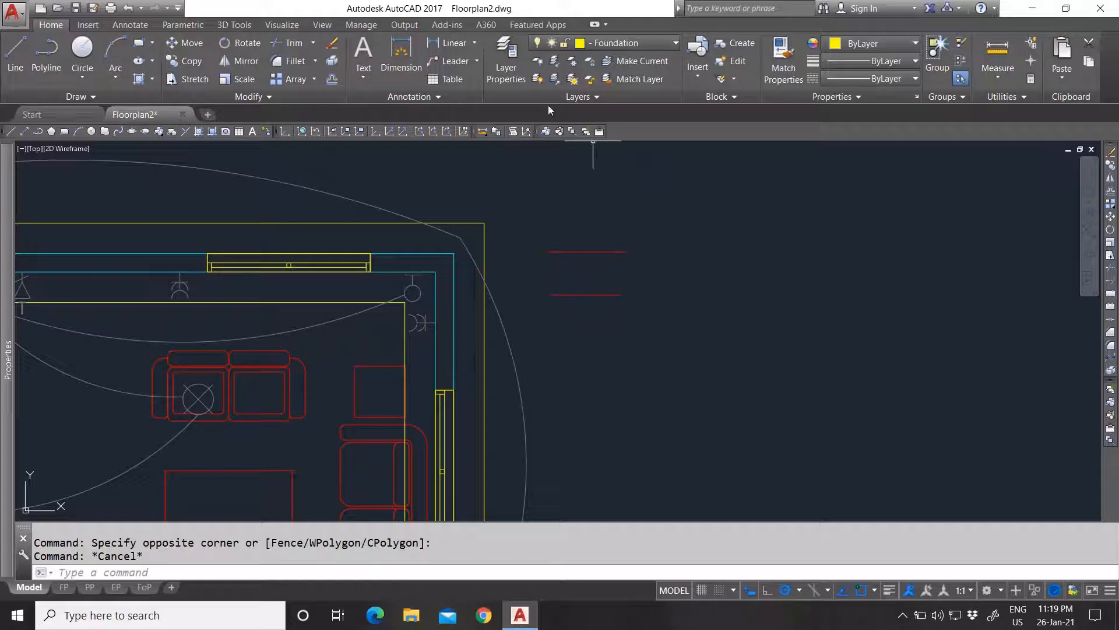
click(612, 43)
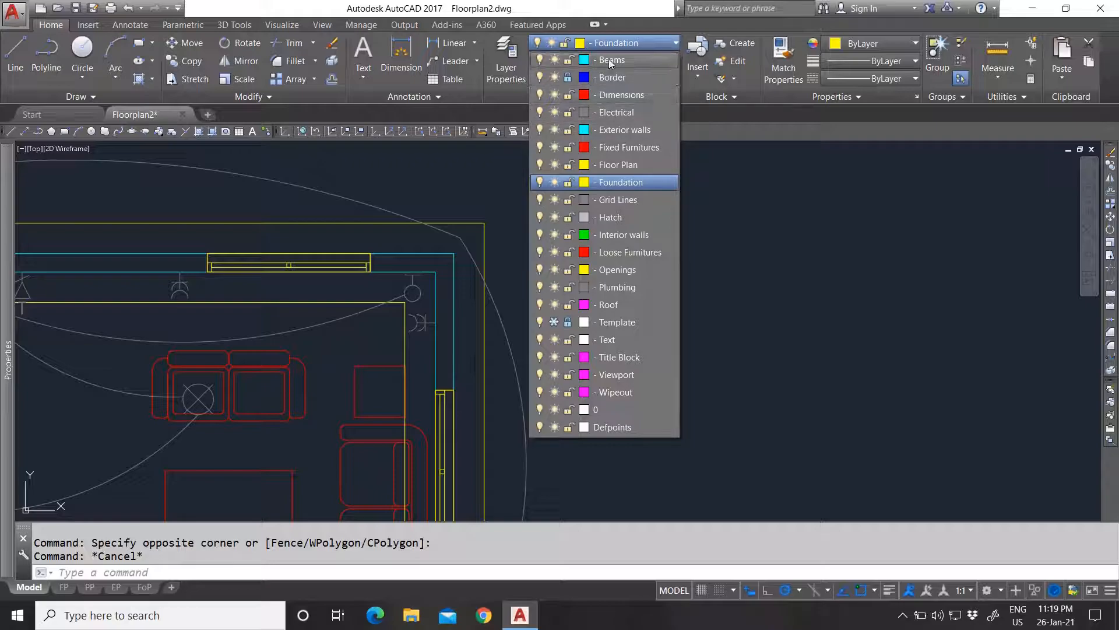
click(605, 42)
click(621, 43)
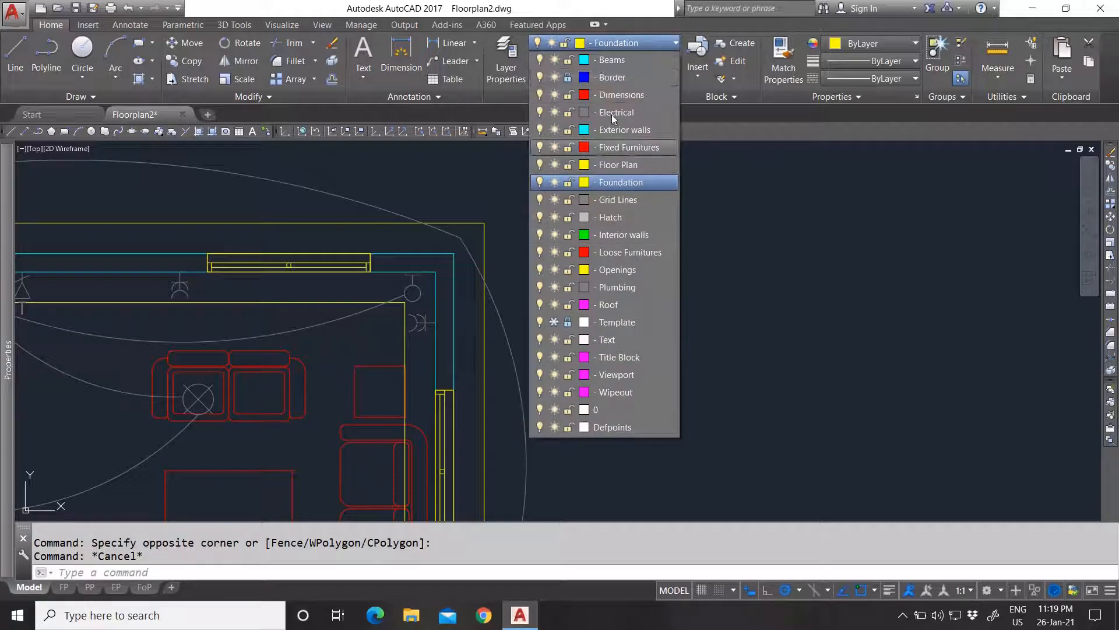
click(716, 204)
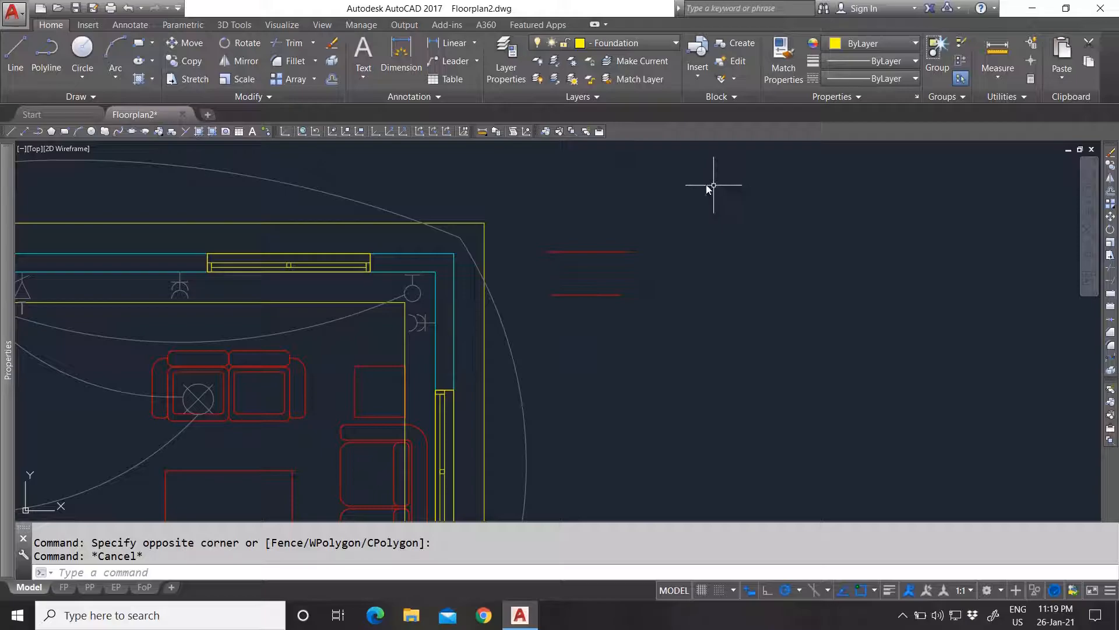
click(581, 99)
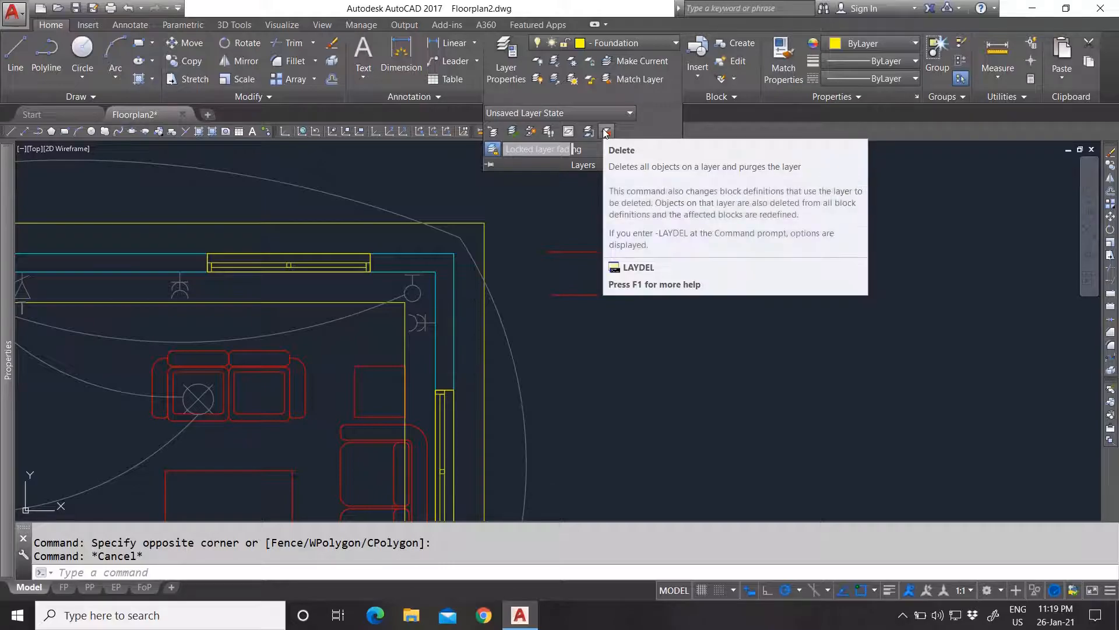
key(Escape)
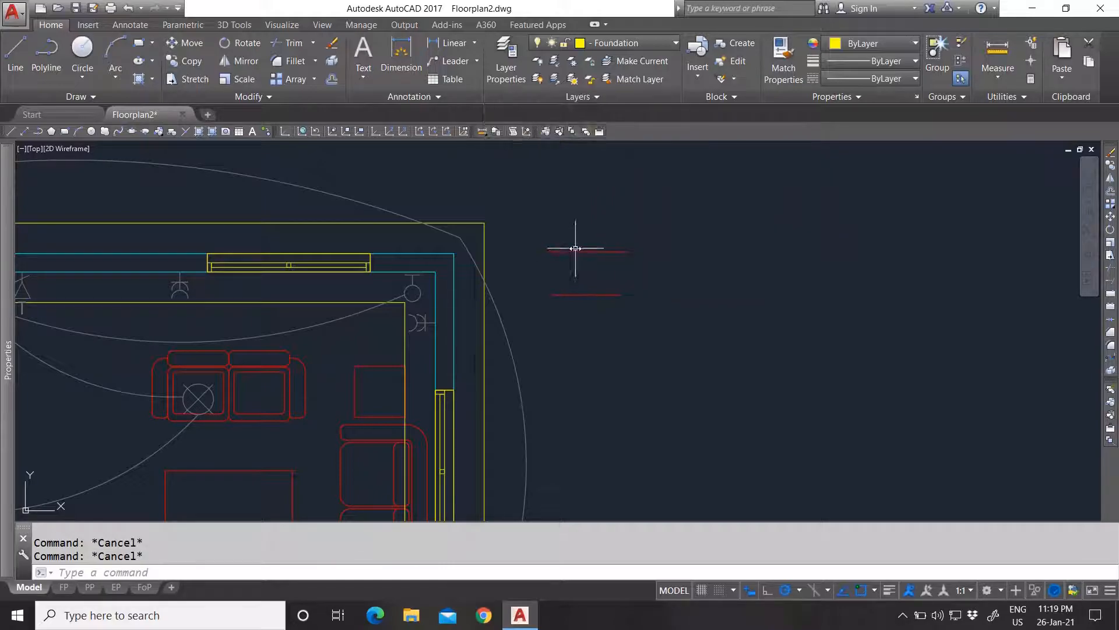
scroll(583, 245, down, 3)
scroll(582, 242, up, 3)
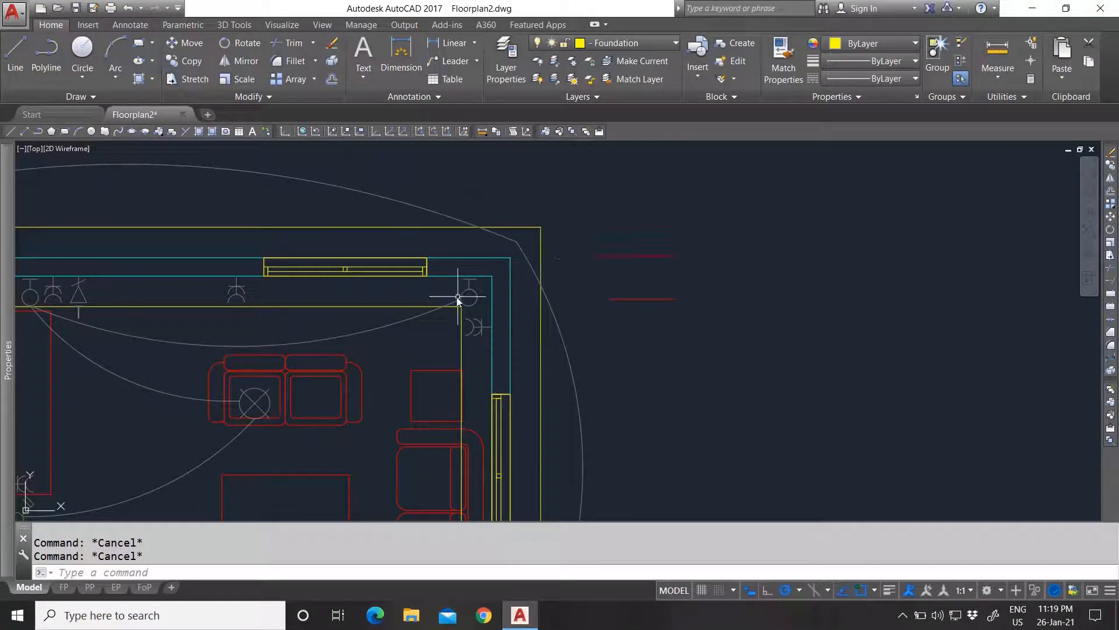
Move both short lines outside the house to the Beams layer.
click(640, 273)
click(666, 323)
click(621, 236)
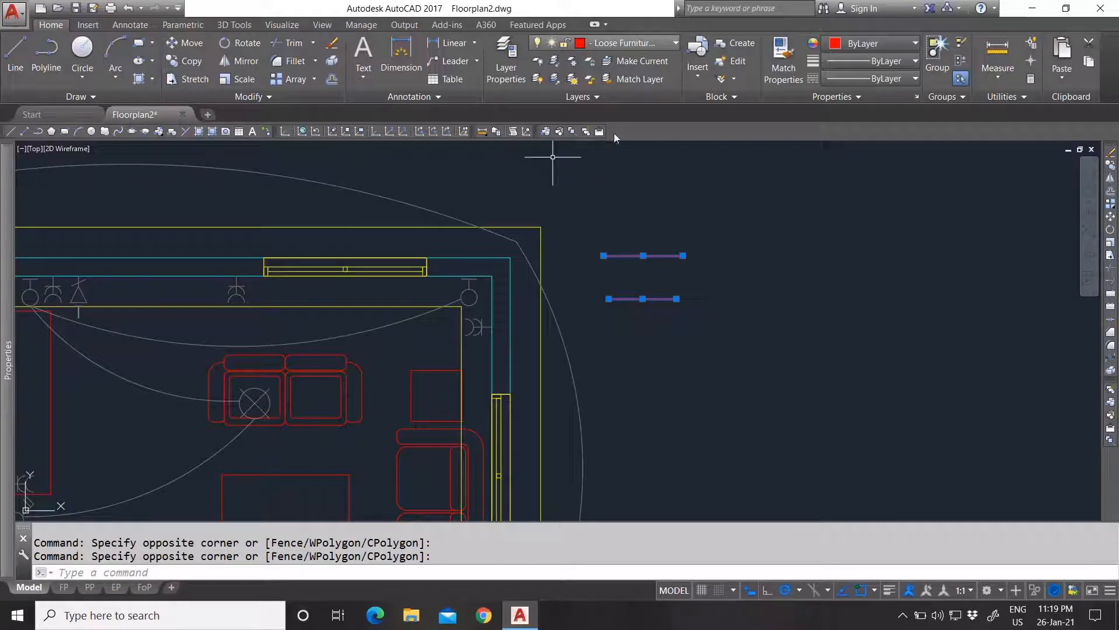
click(624, 43)
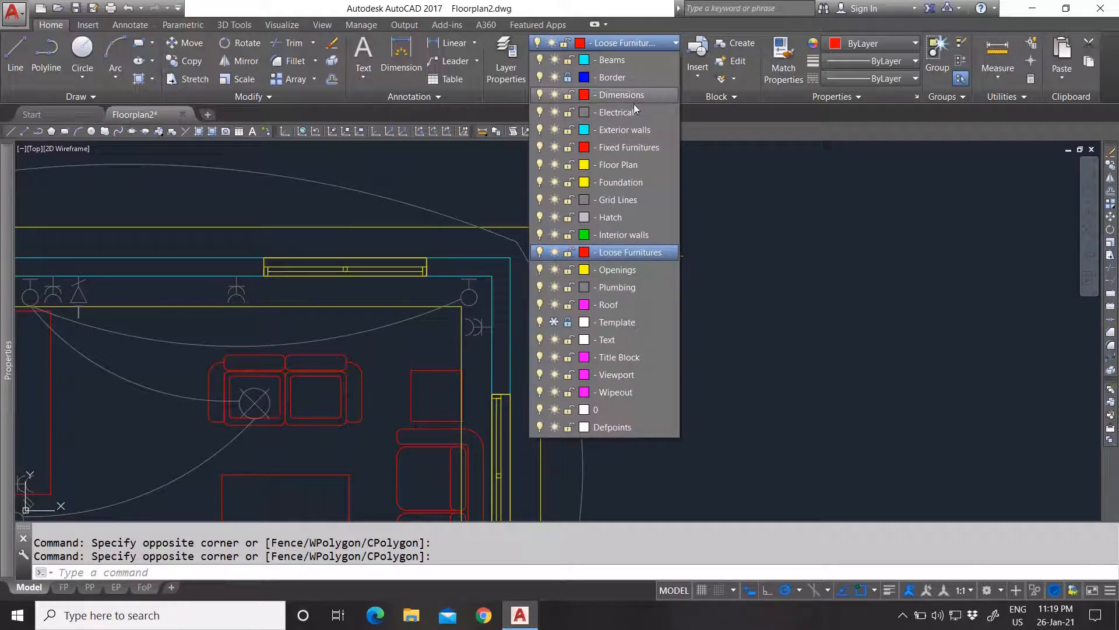
click(611, 60)
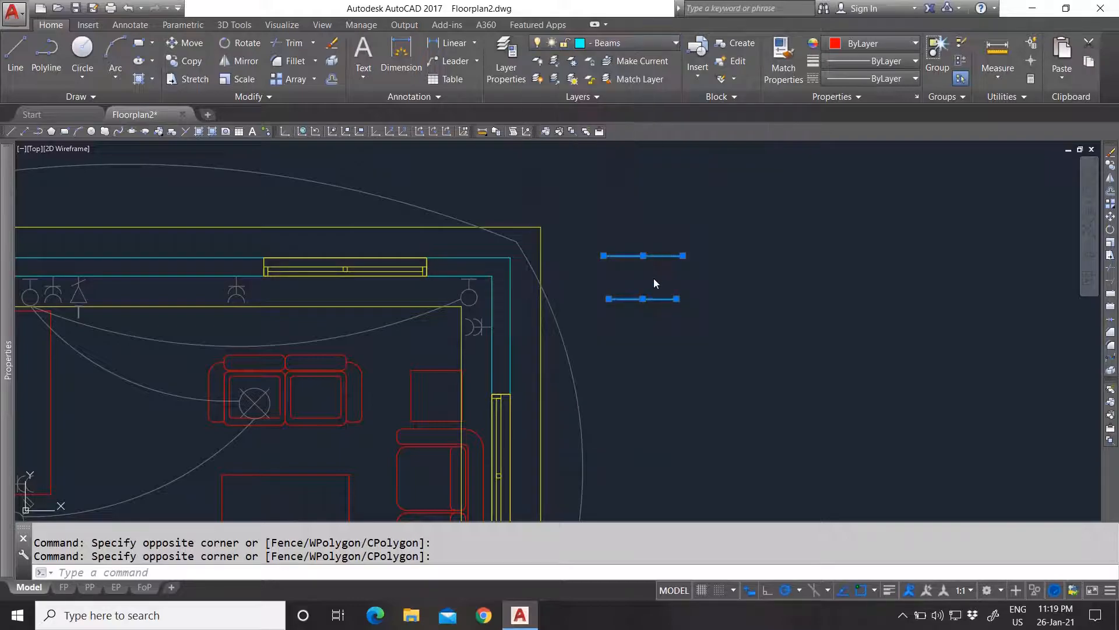
key(Escape)
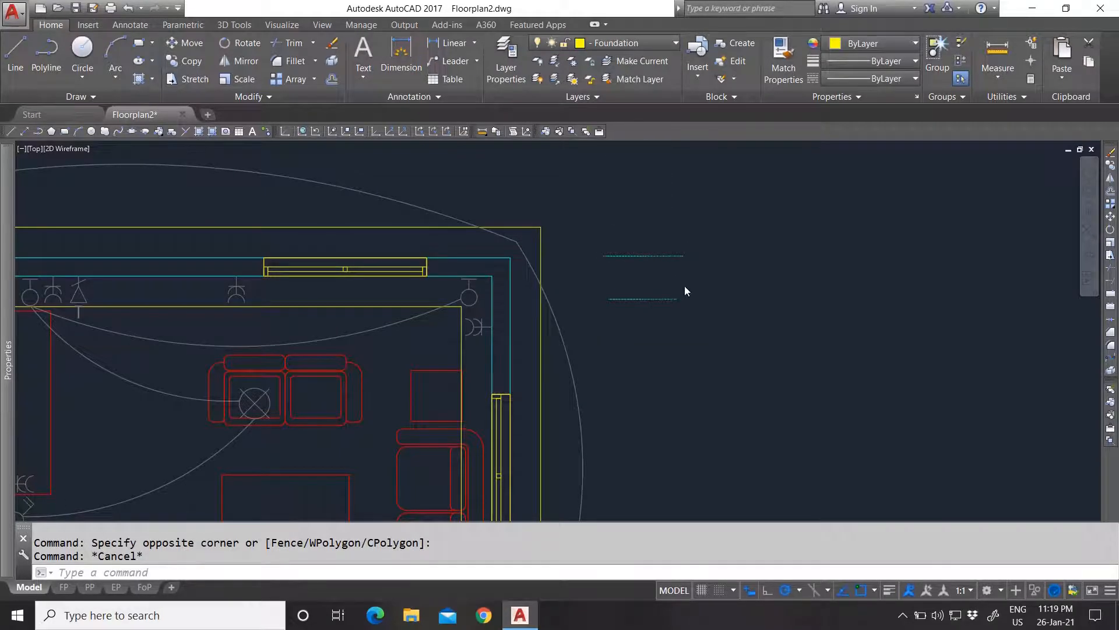
scroll(670, 286, up, 4)
scroll(620, 290, down, 4)
scroll(619, 290, up, 3)
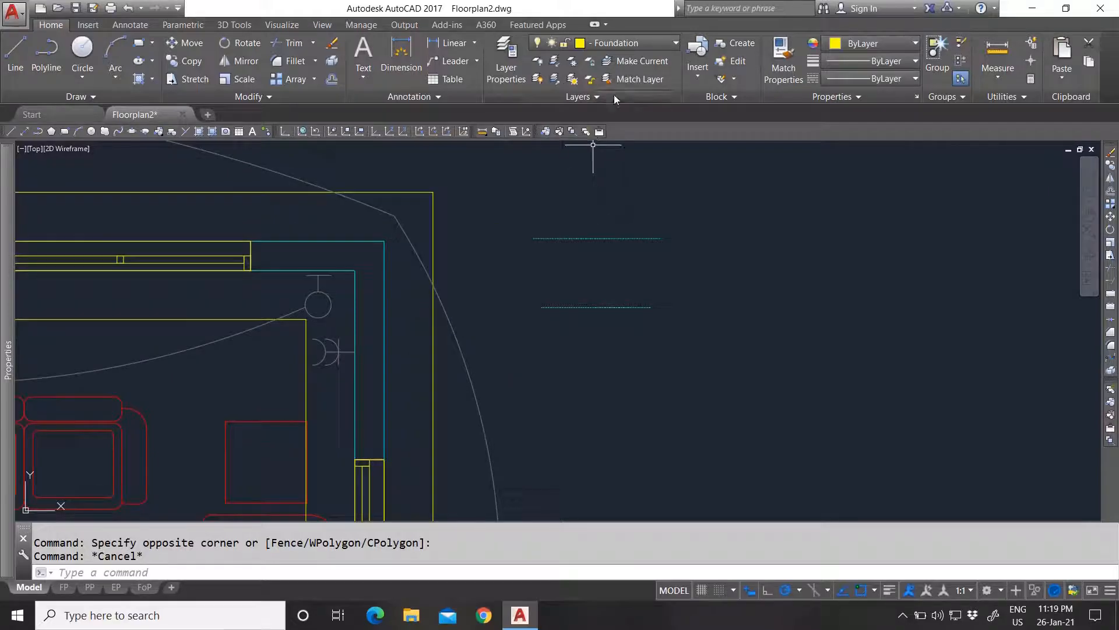
click(611, 96)
click(607, 133)
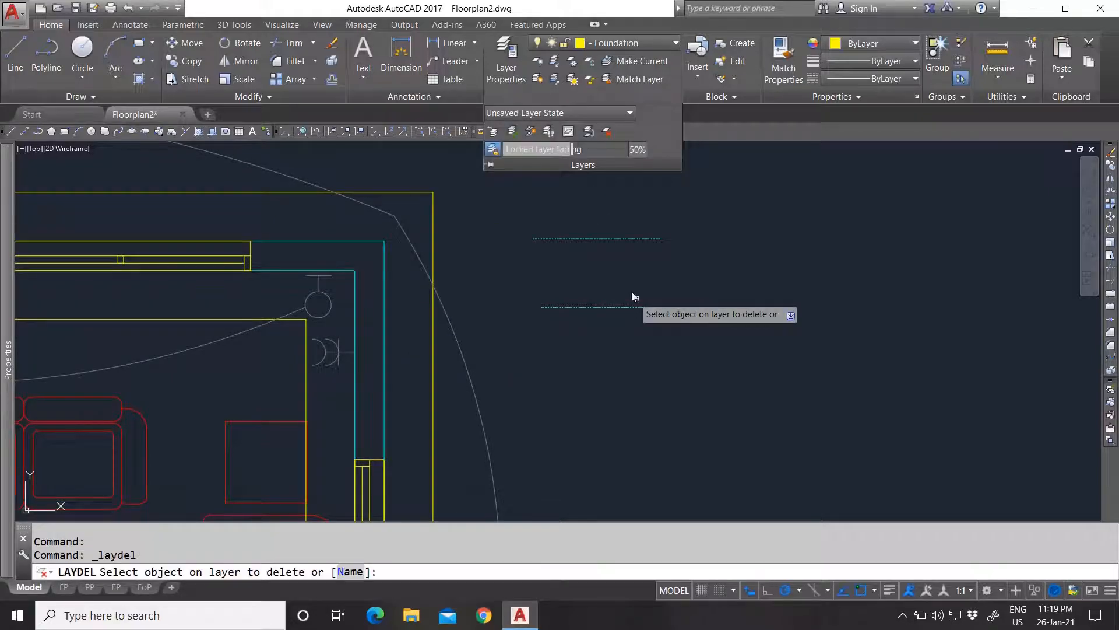
click(600, 240)
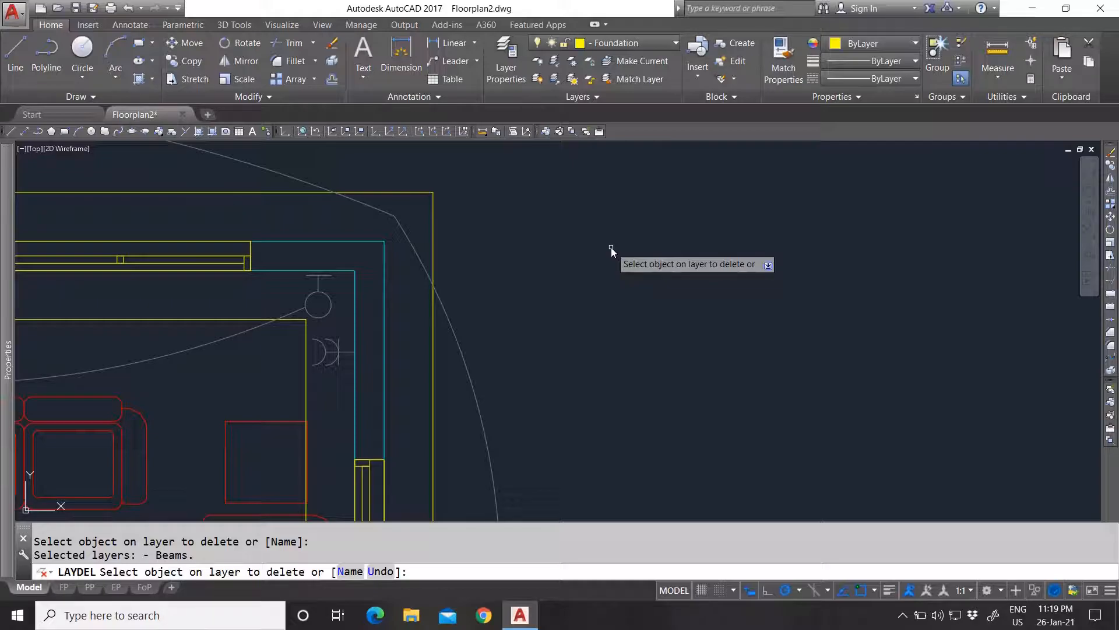
scroll(607, 243, down, 5)
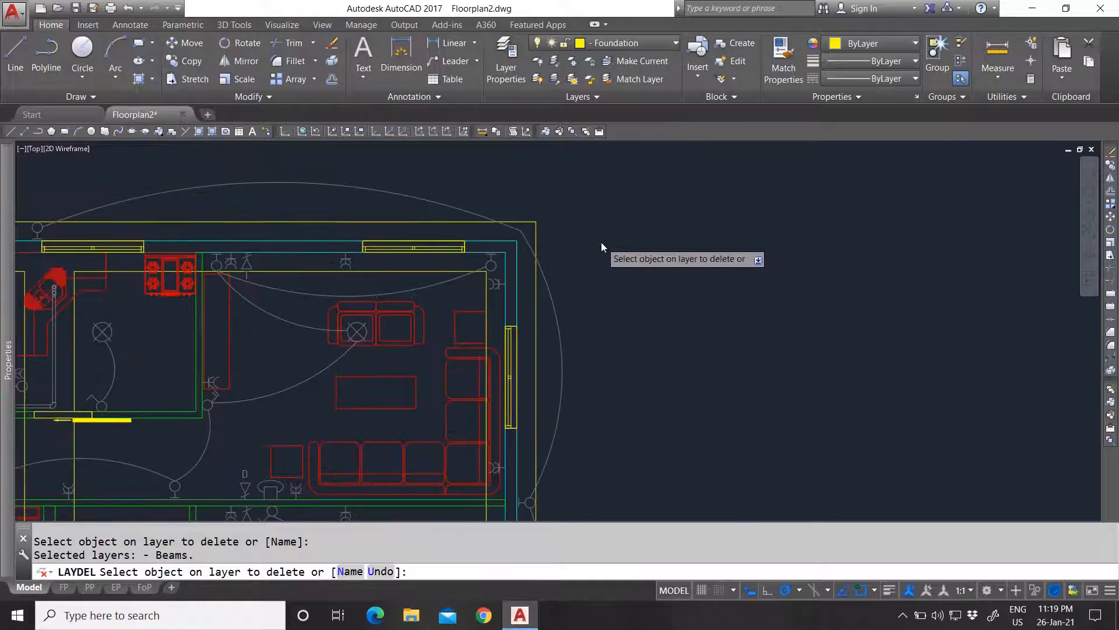
scroll(600, 243, up, 6)
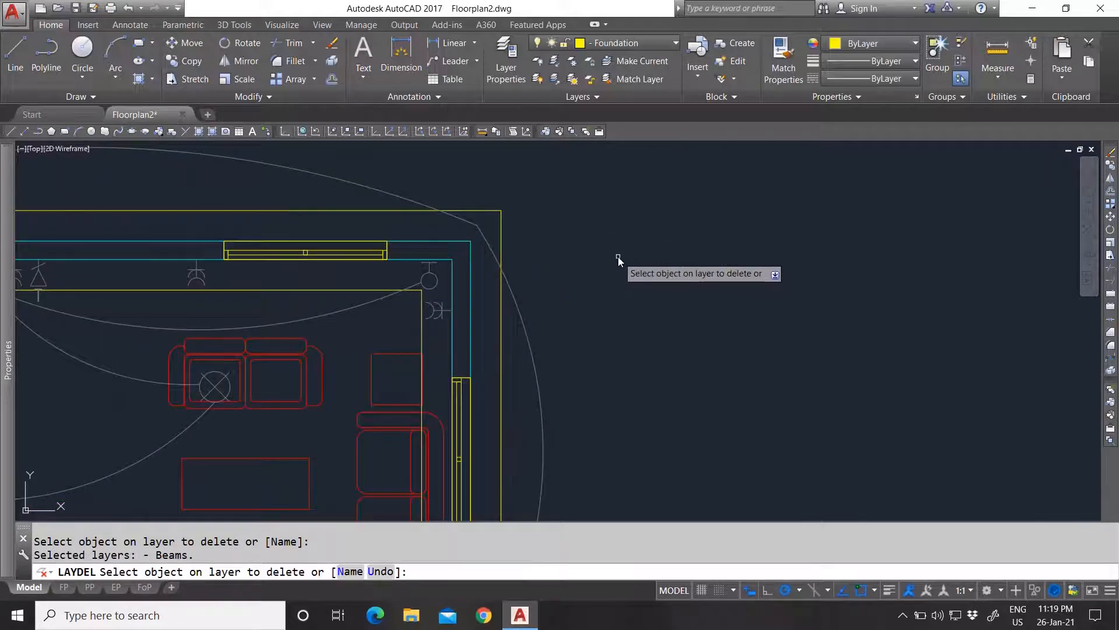
key(Escape)
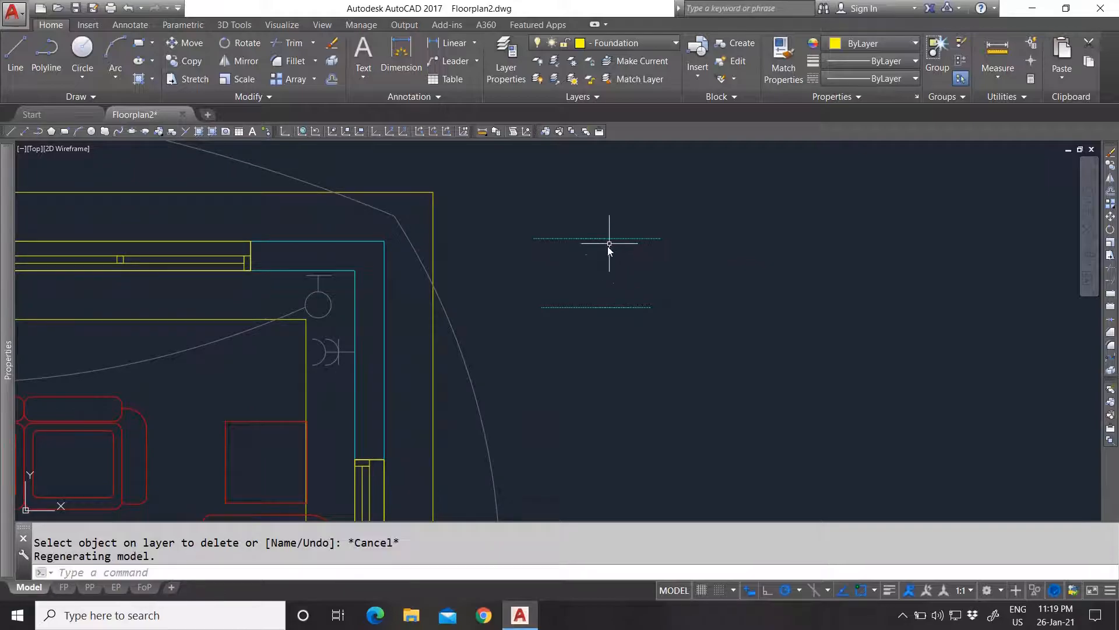
Delete the Beams layer and all its objects by picking the upper short line outside the house, answering Yes to continue.
click(589, 95)
click(601, 133)
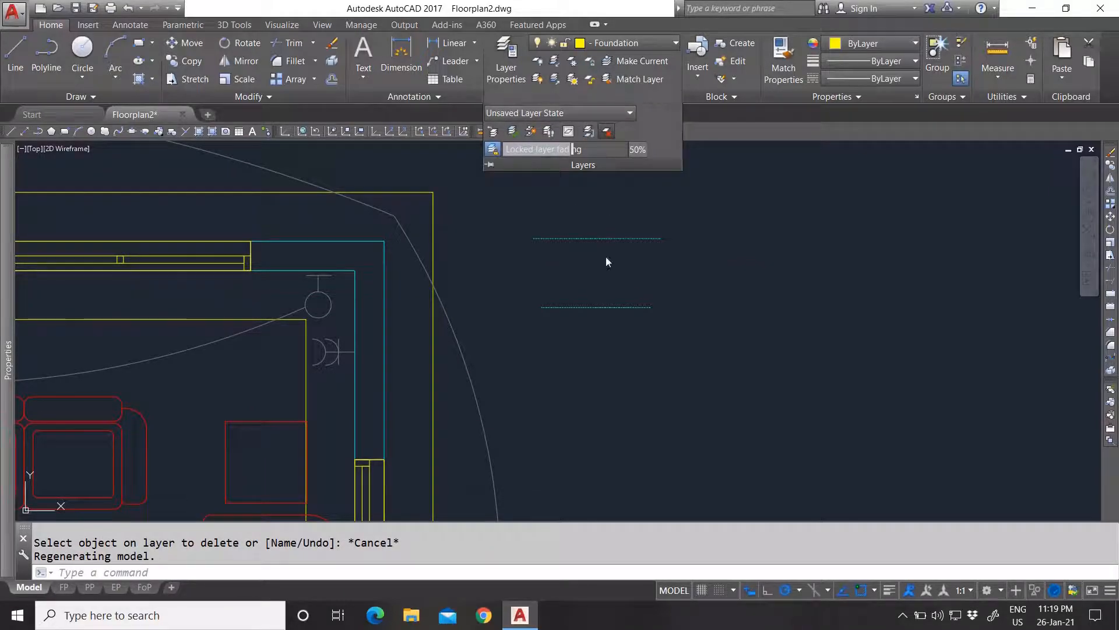
click(569, 239)
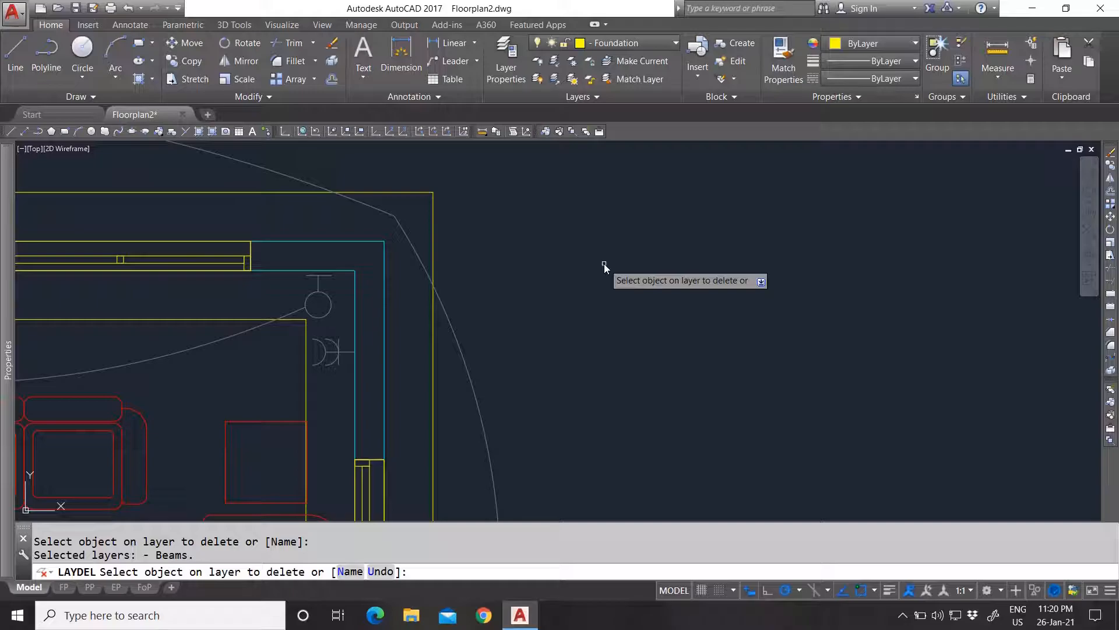
key(Return)
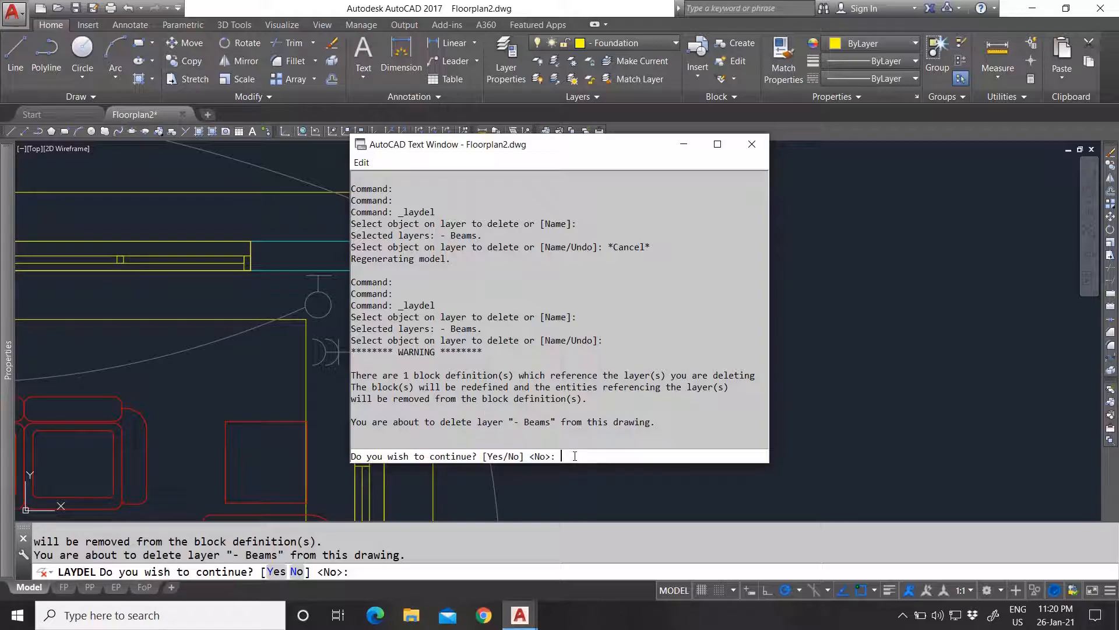
key(Return)
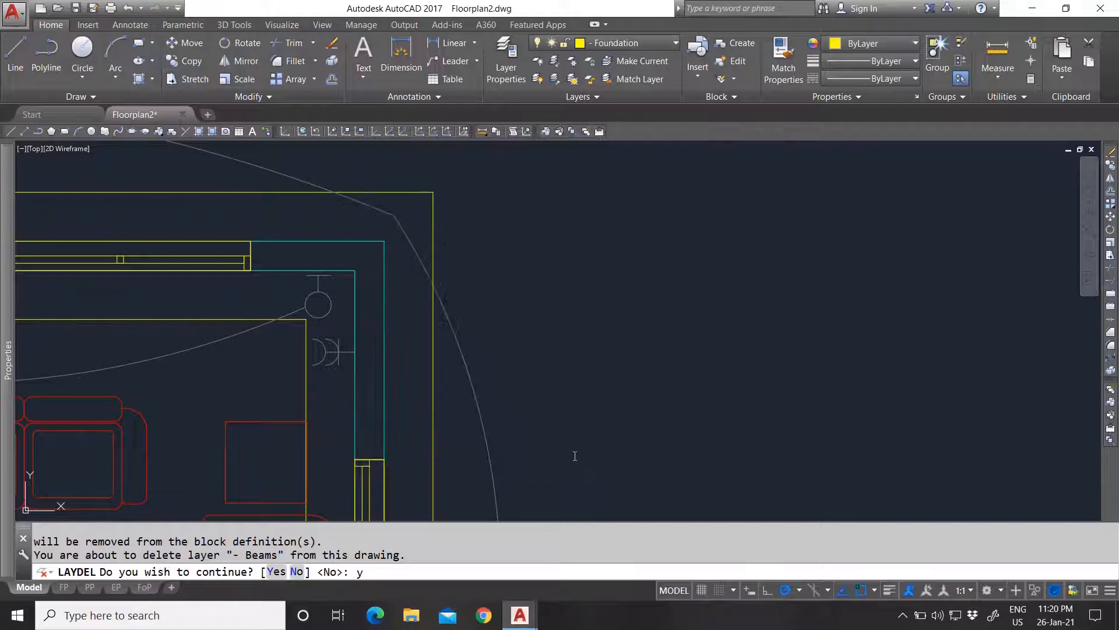
click(612, 42)
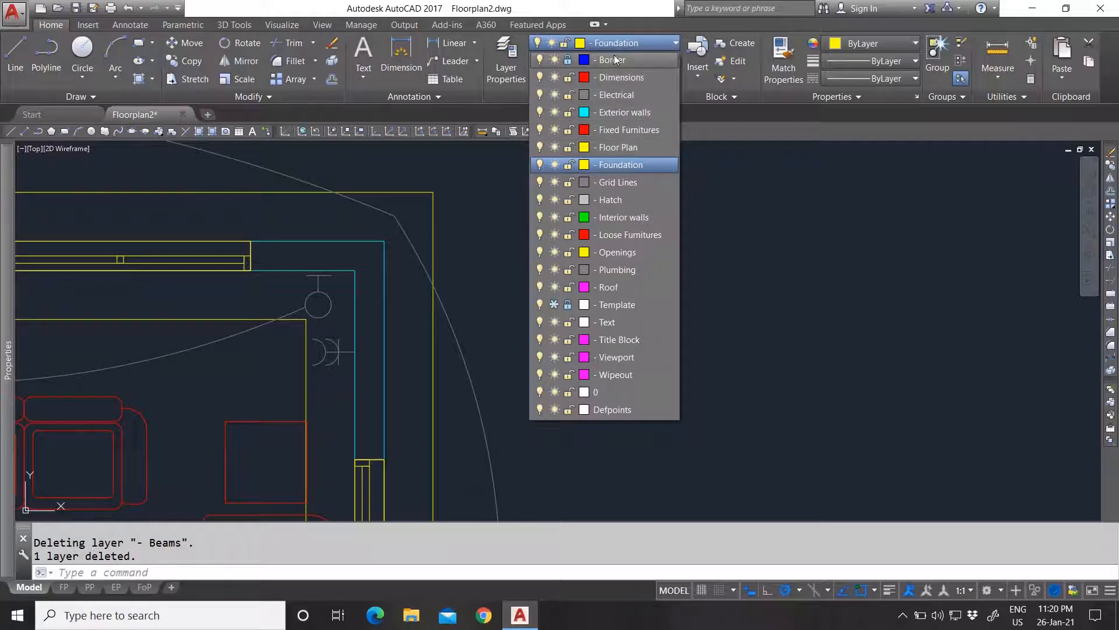
key(Escape)
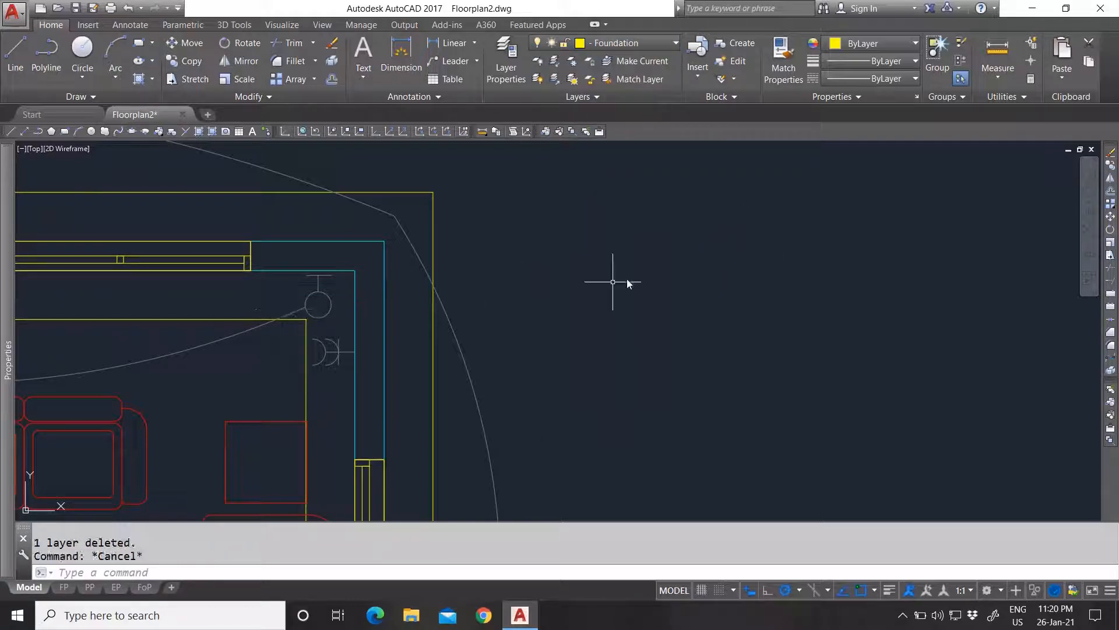
Look over the whole floor plan and review which layers remain in the layer list.
click(590, 98)
click(585, 95)
scroll(598, 274, down, 5)
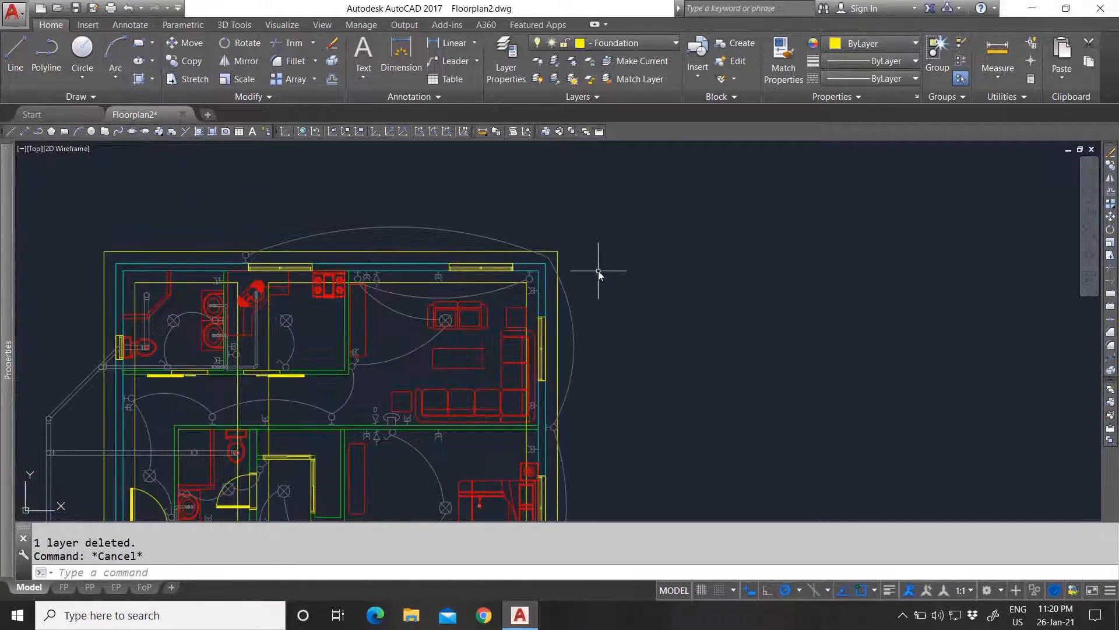
scroll(580, 327, up, 4)
scroll(658, 204, up, 4)
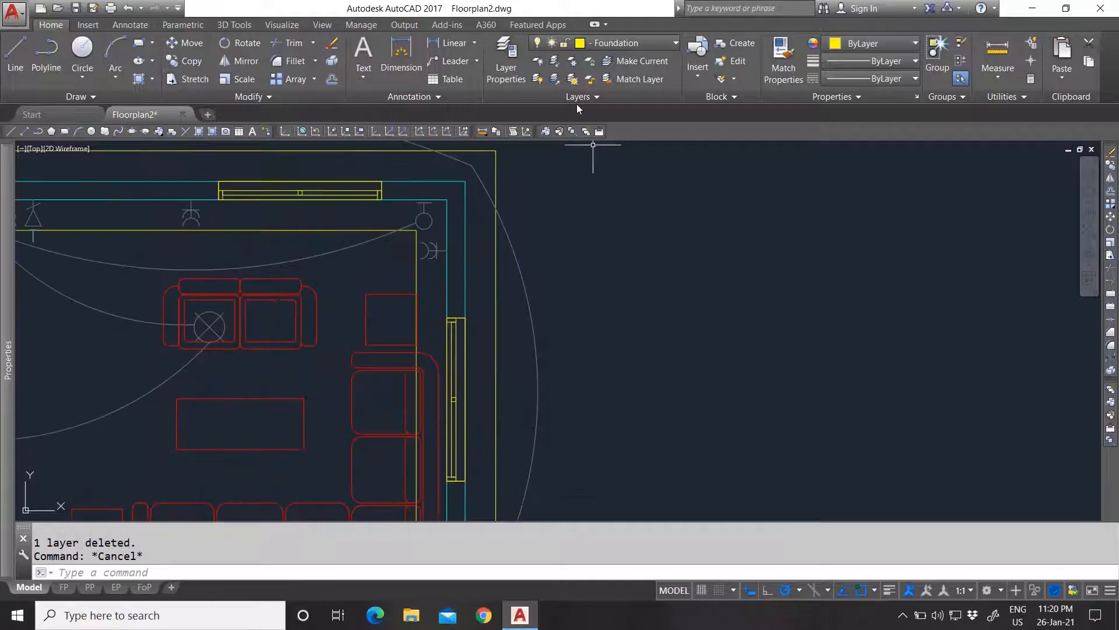
scroll(609, 228, down, 4)
scroll(608, 240, up, 1)
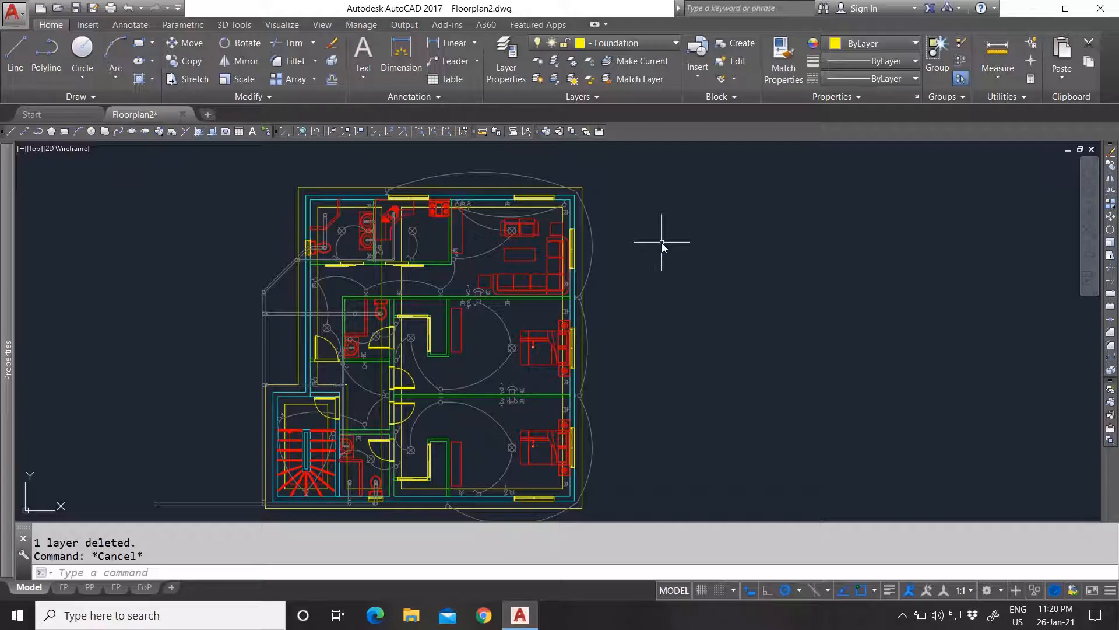
click(592, 42)
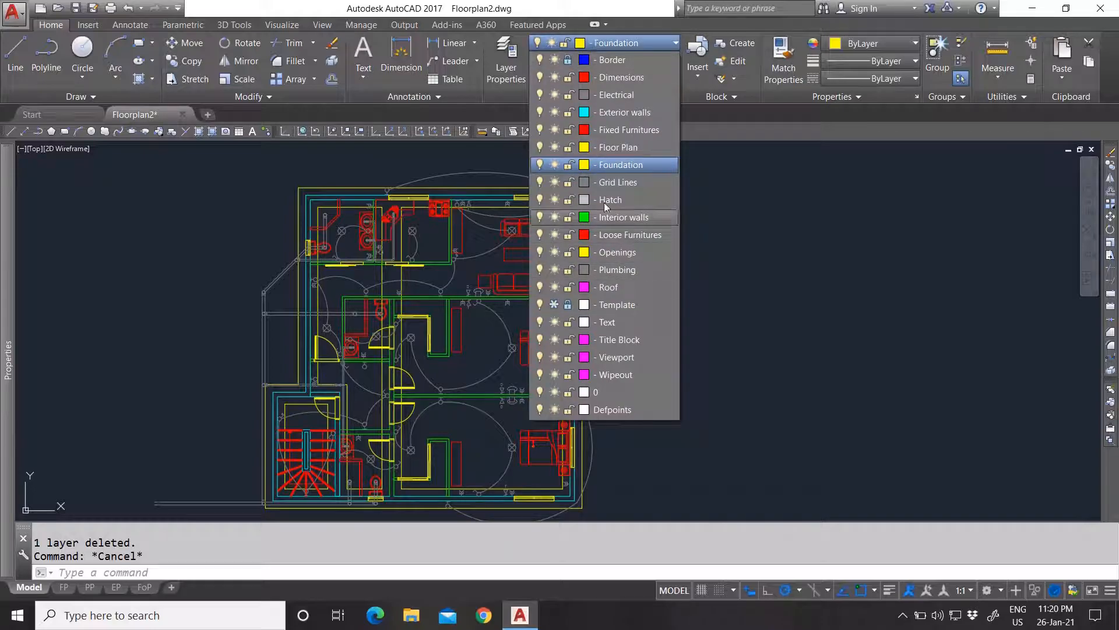
click(711, 257)
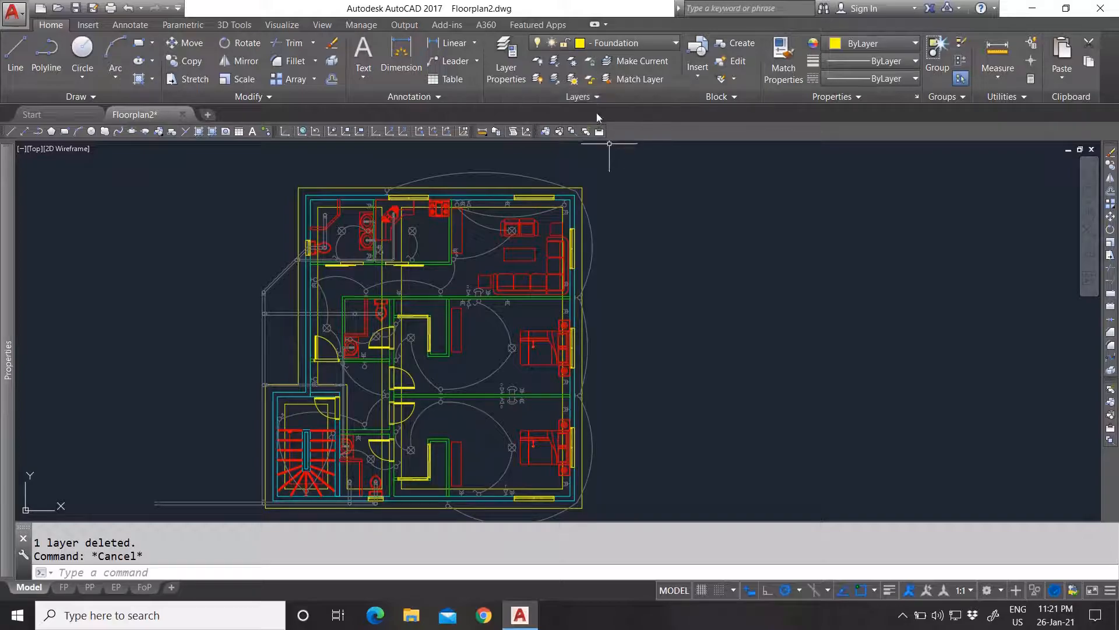
click(585, 43)
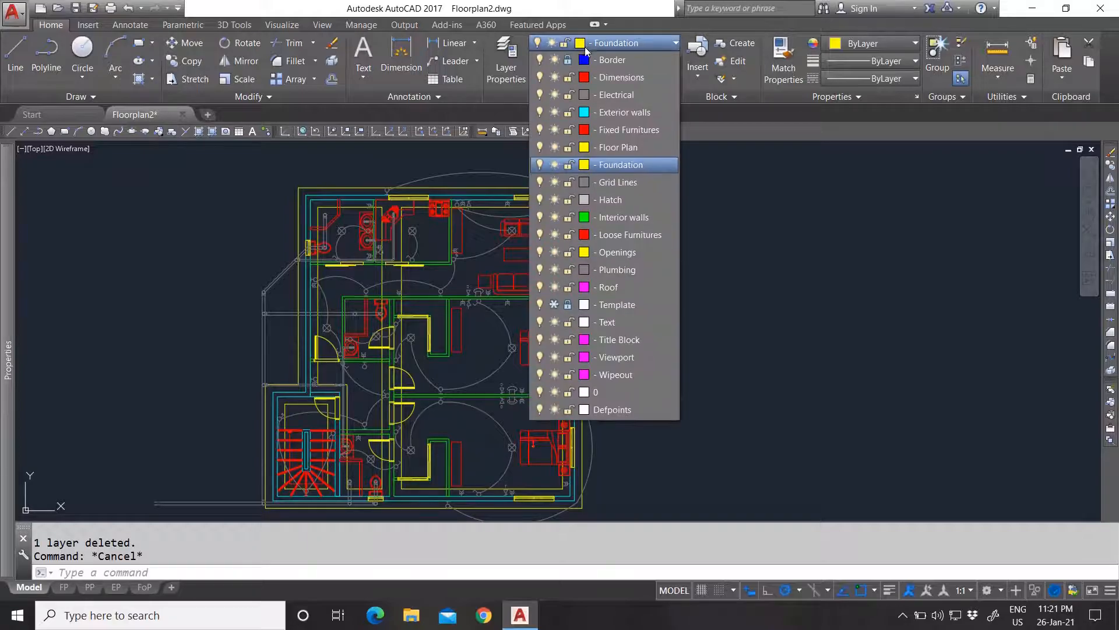
click(697, 234)
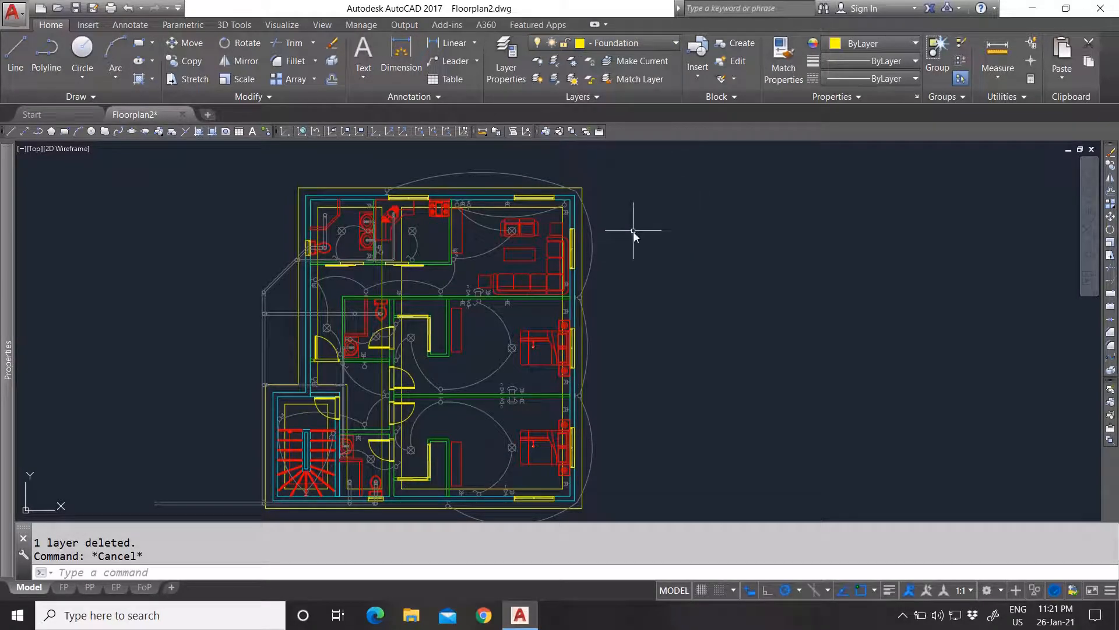
Lock the Electrical layer by picking the wiring arc above the house's upper wall.
click(582, 99)
click(505, 174)
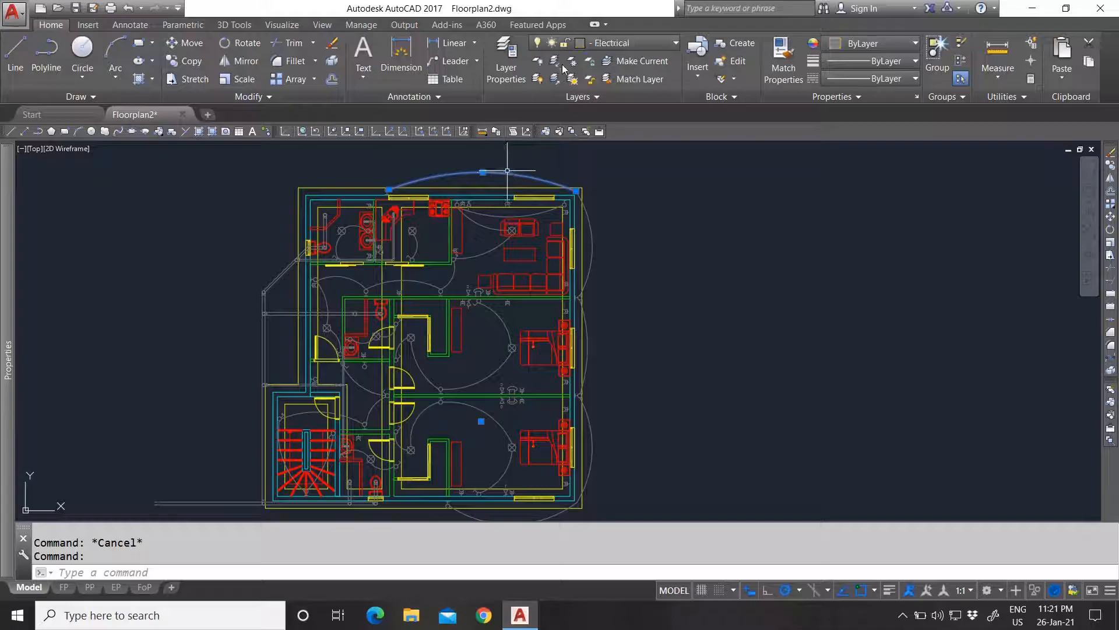
click(587, 67)
click(545, 173)
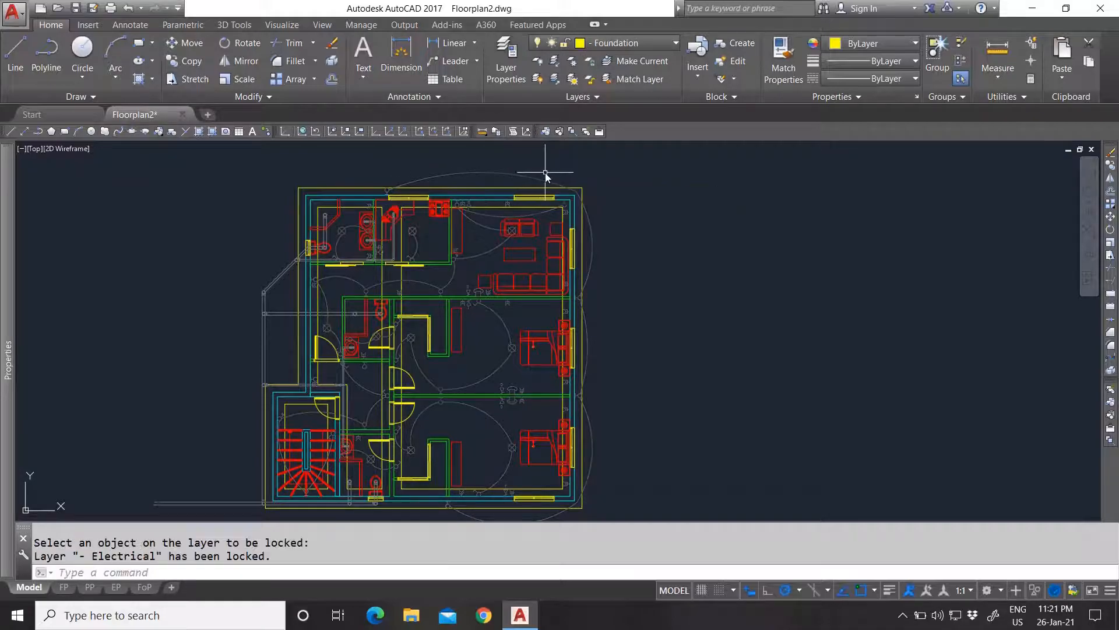
scroll(545, 172, up, 4)
scroll(535, 194, down, 2)
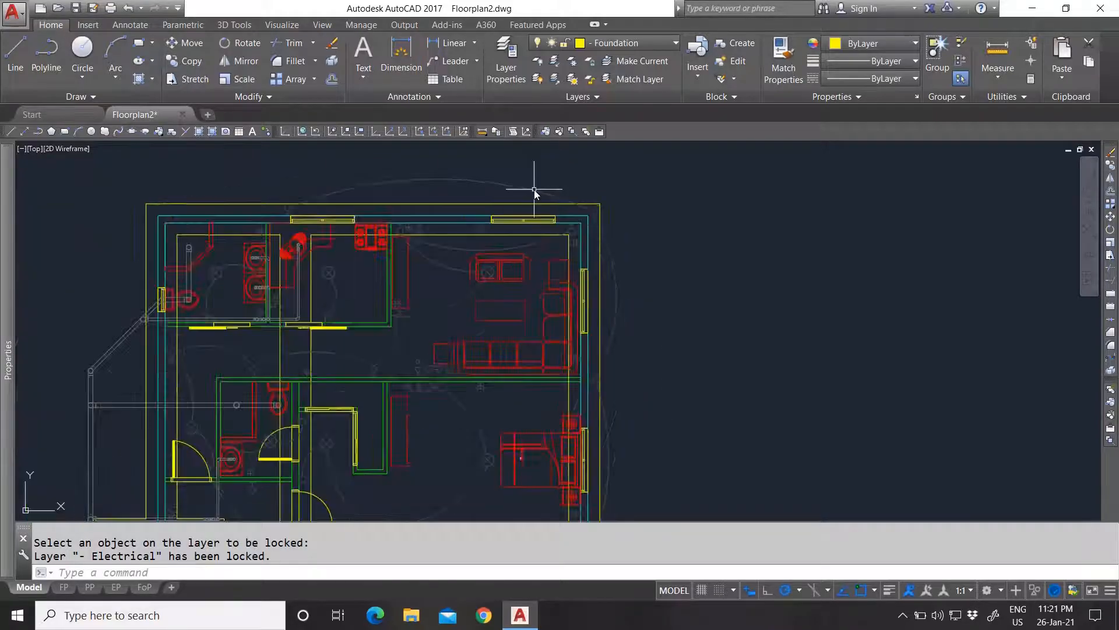
Lower the locked layer fading so that objects on the locked Electrical layer display more strongly.
click(583, 95)
drag(569, 150, 531, 149)
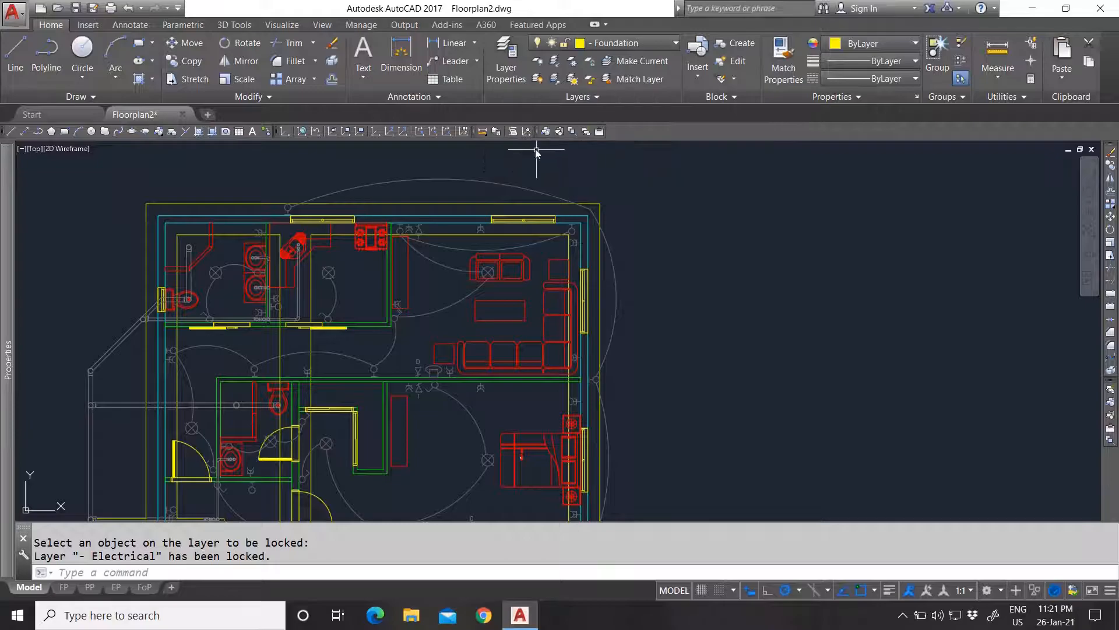
Raise the locked layer fading to 63% so that objects on the locked Electrical layer display more faintly.
click(584, 98)
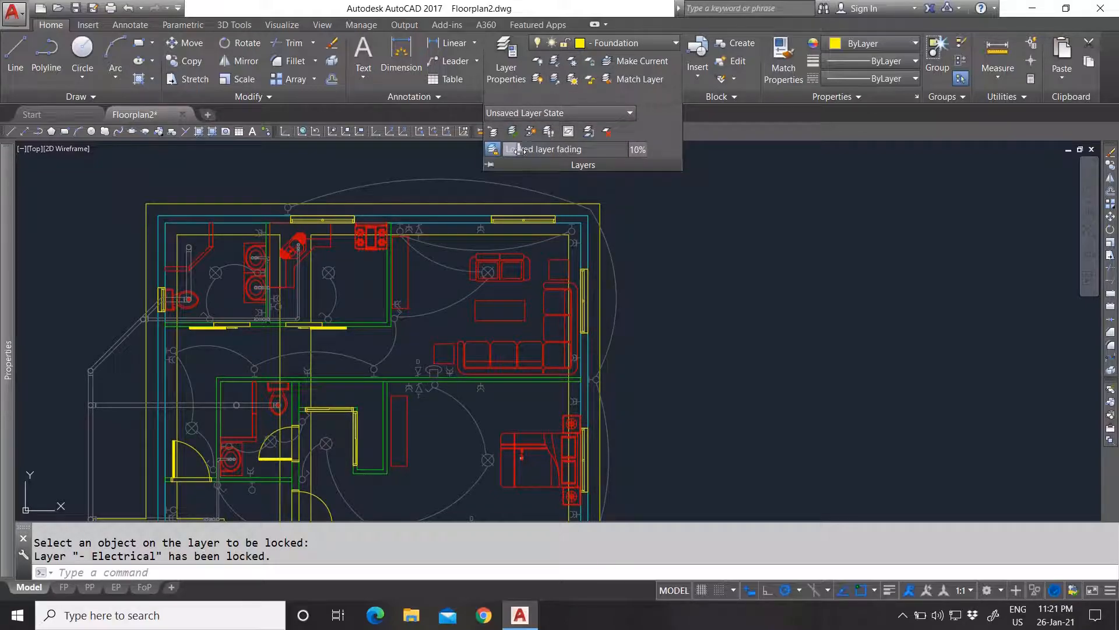
drag(525, 149, 571, 150)
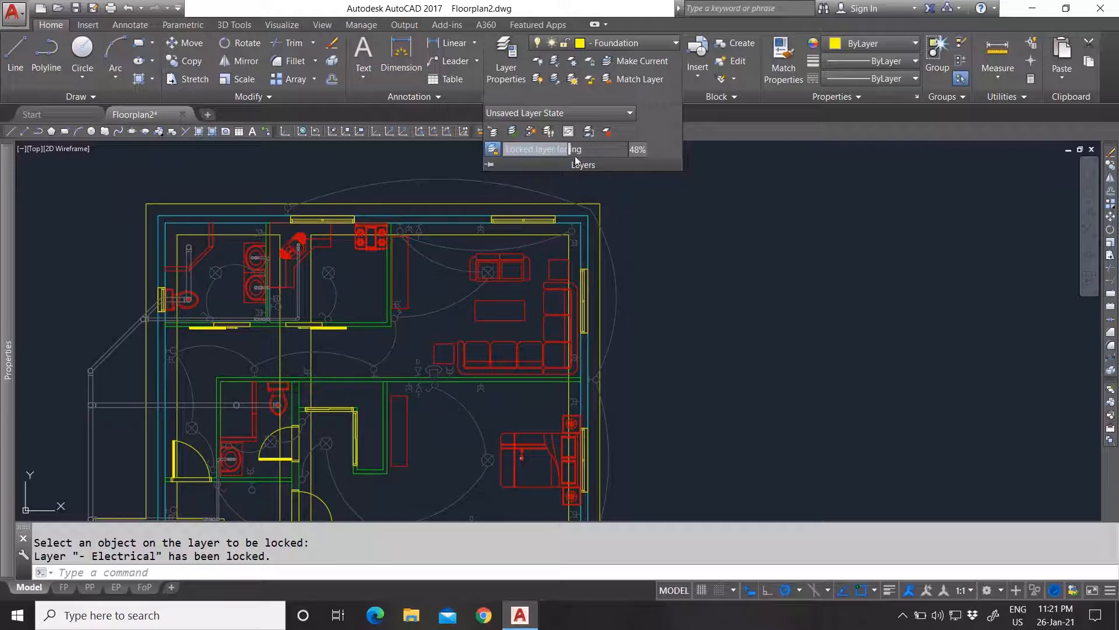
click(636, 209)
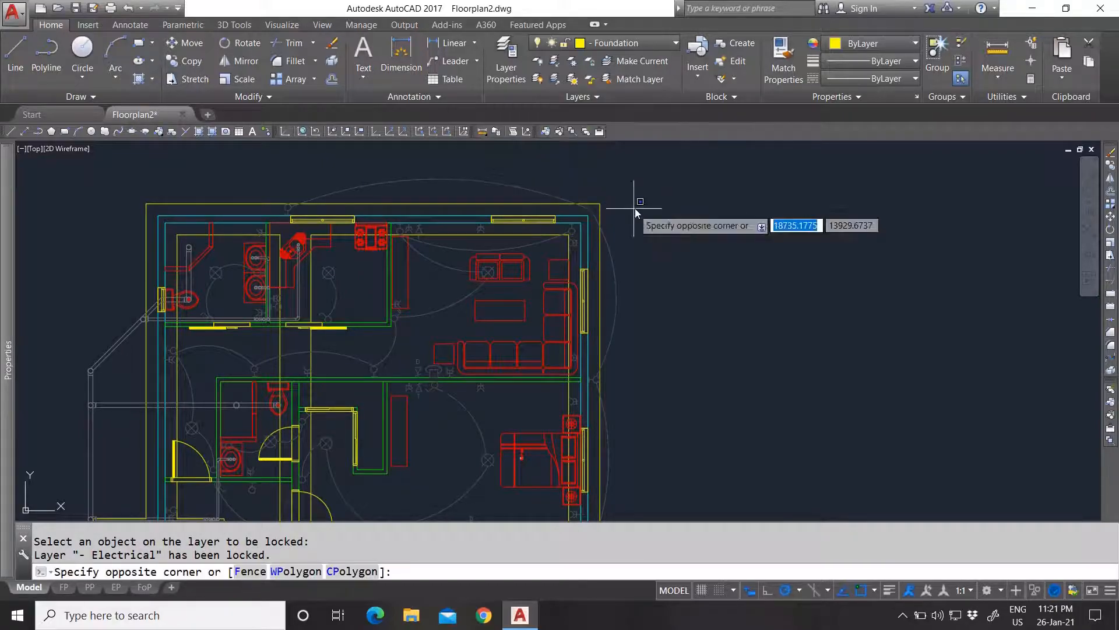
click(607, 179)
click(585, 97)
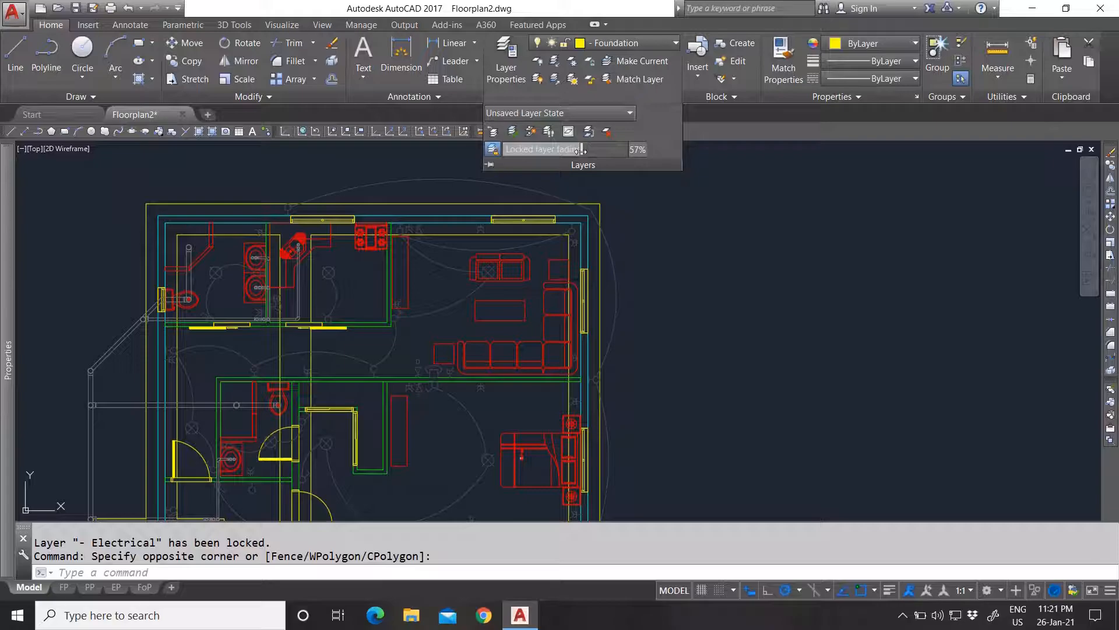
click(625, 215)
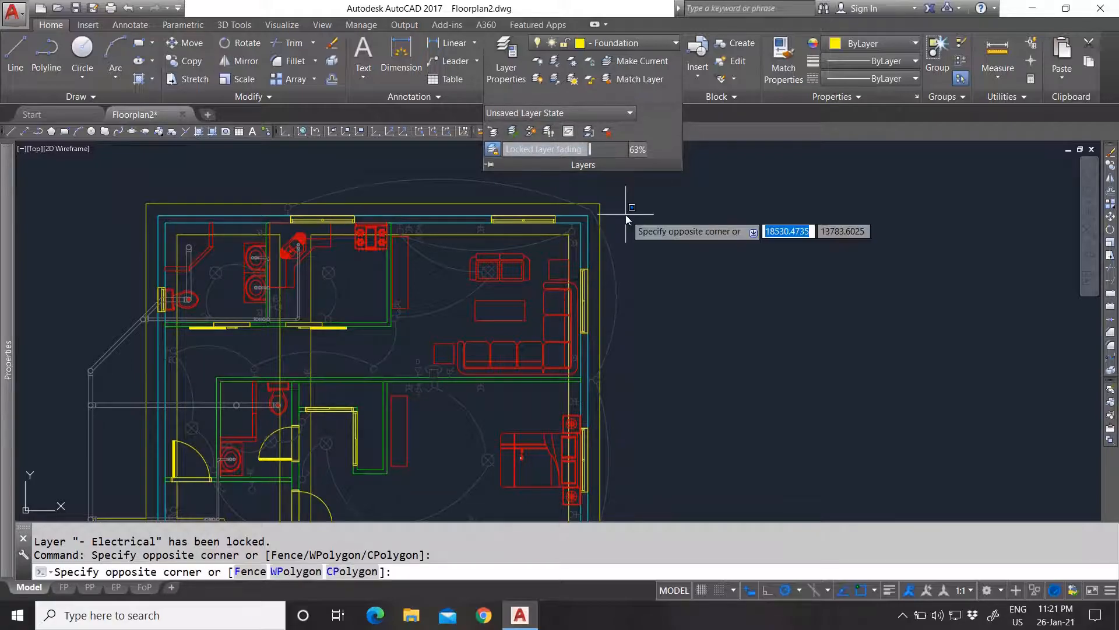
click(649, 208)
Unlock the Electrical layer by picking the wiring arc above the house's upper wall.
scroll(541, 190, up, 2)
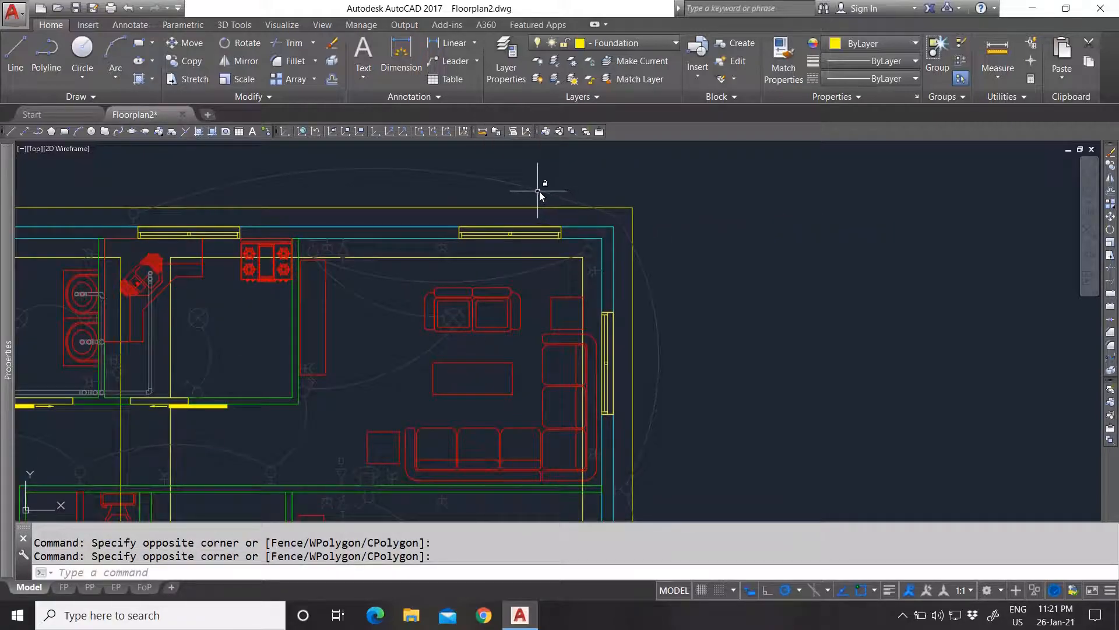
scroll(540, 195, down, 2)
scroll(548, 195, up, 2)
click(585, 96)
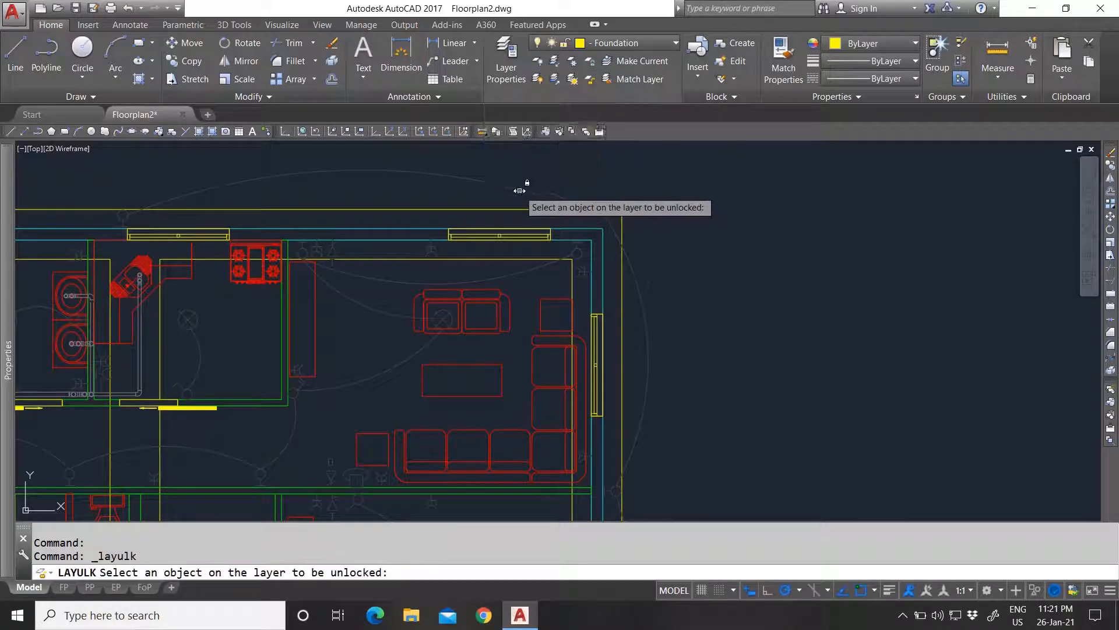
click(528, 192)
click(596, 95)
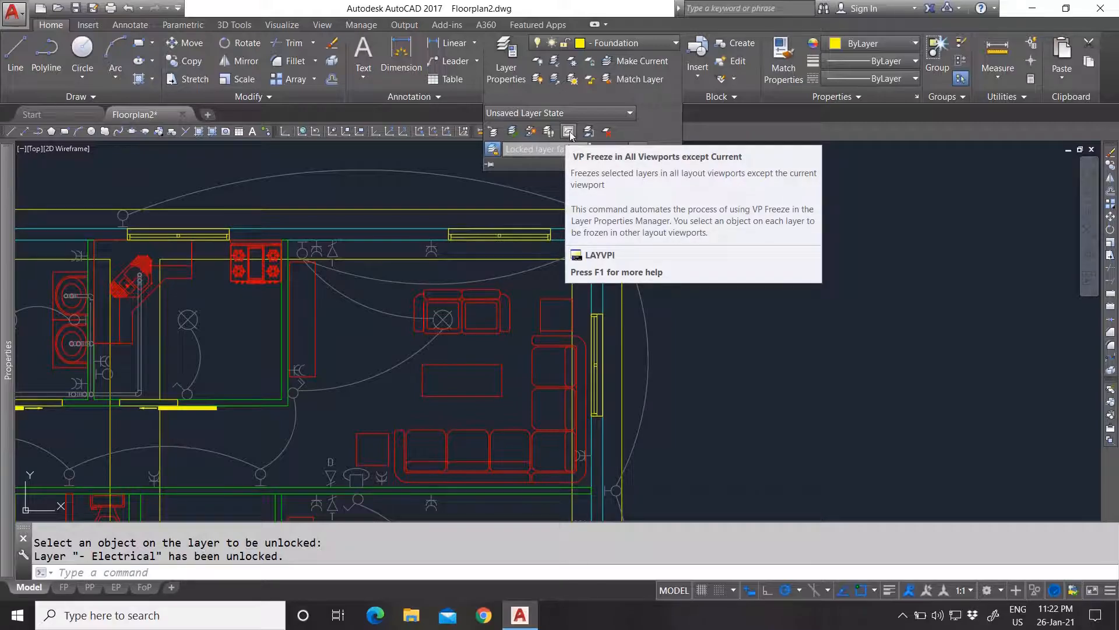
click(733, 189)
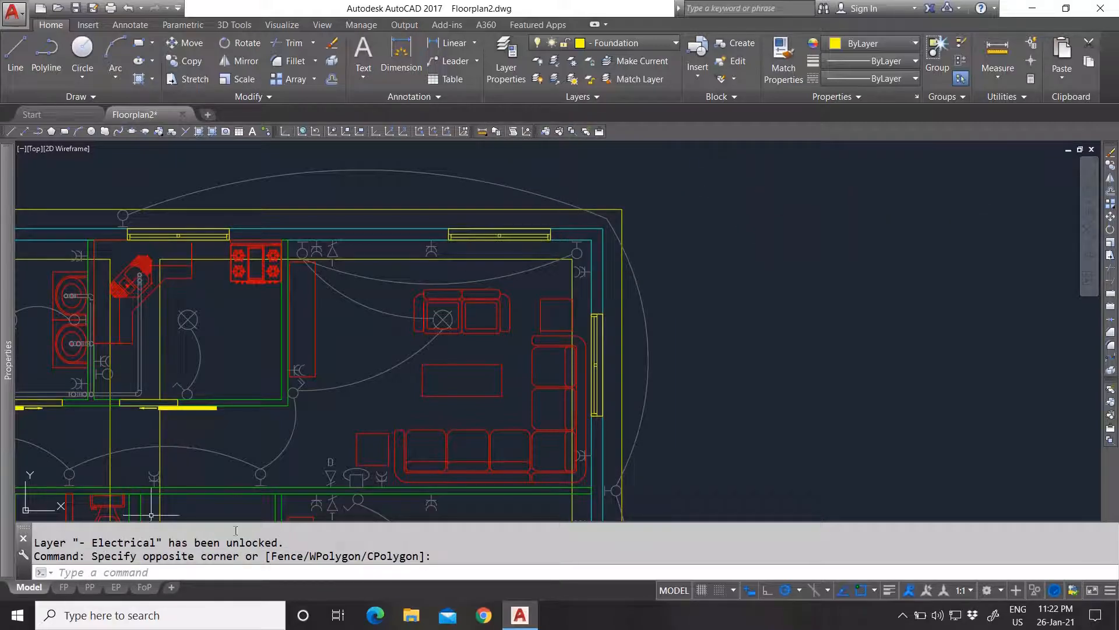
Switch to the FP layout and examine the floor plan in its viewport and the sheet's title block.
click(65, 587)
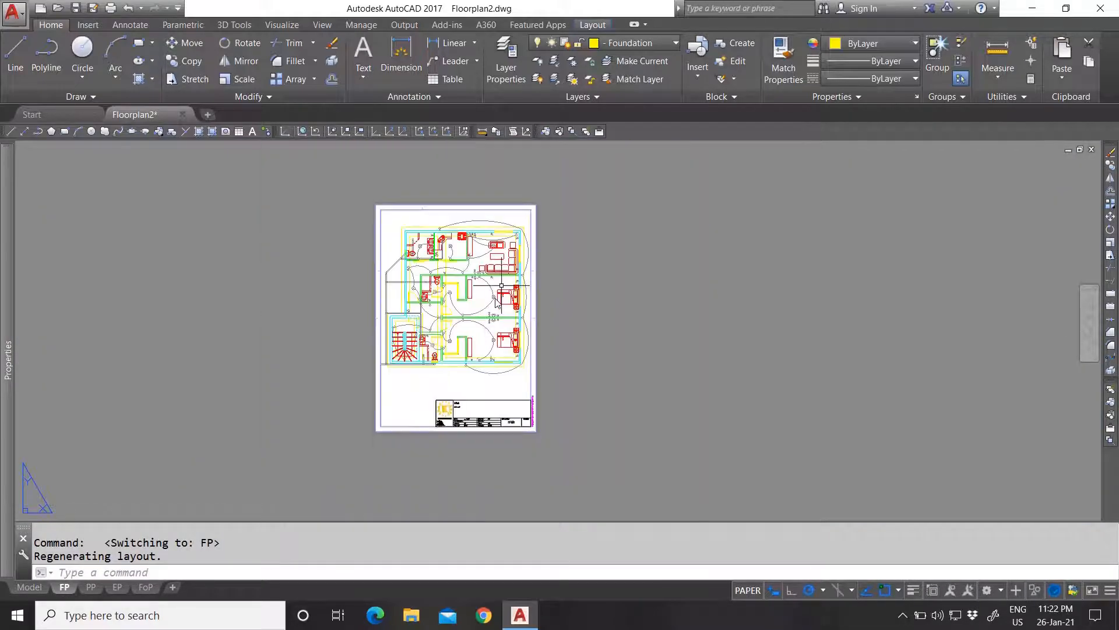
scroll(501, 286, up, 4)
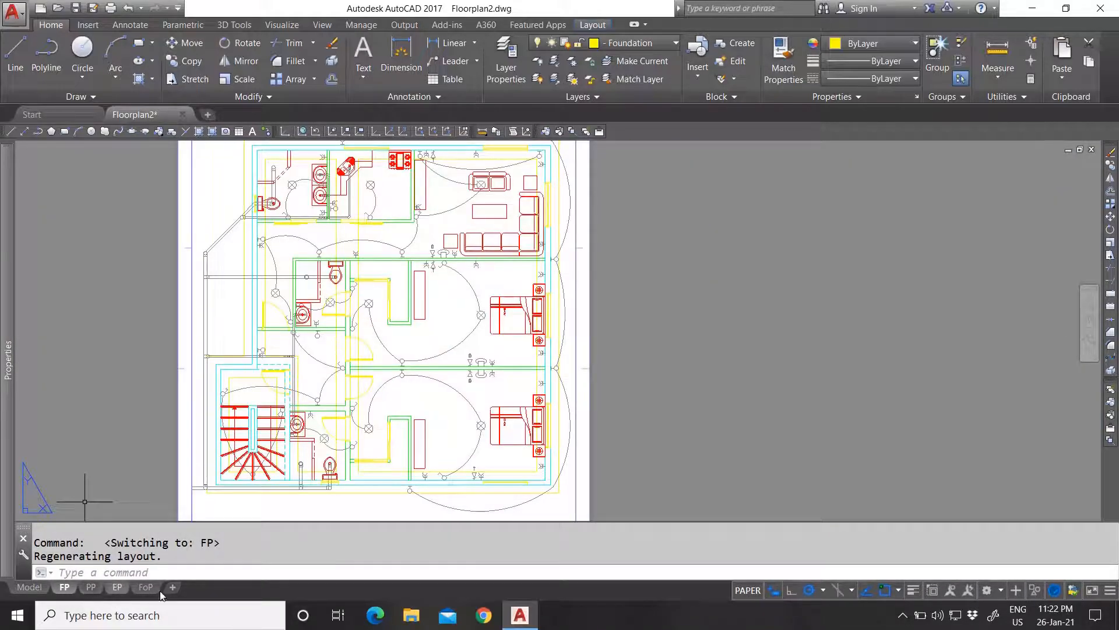
scroll(425, 387, down, 4)
scroll(425, 387, up, 2)
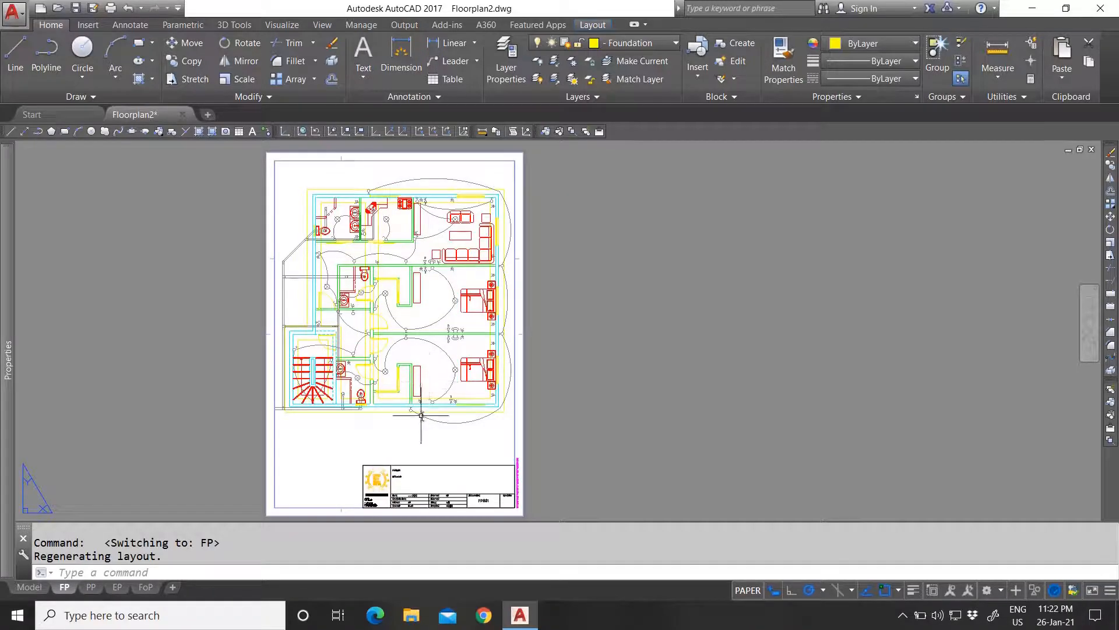
scroll(364, 240, up, 2)
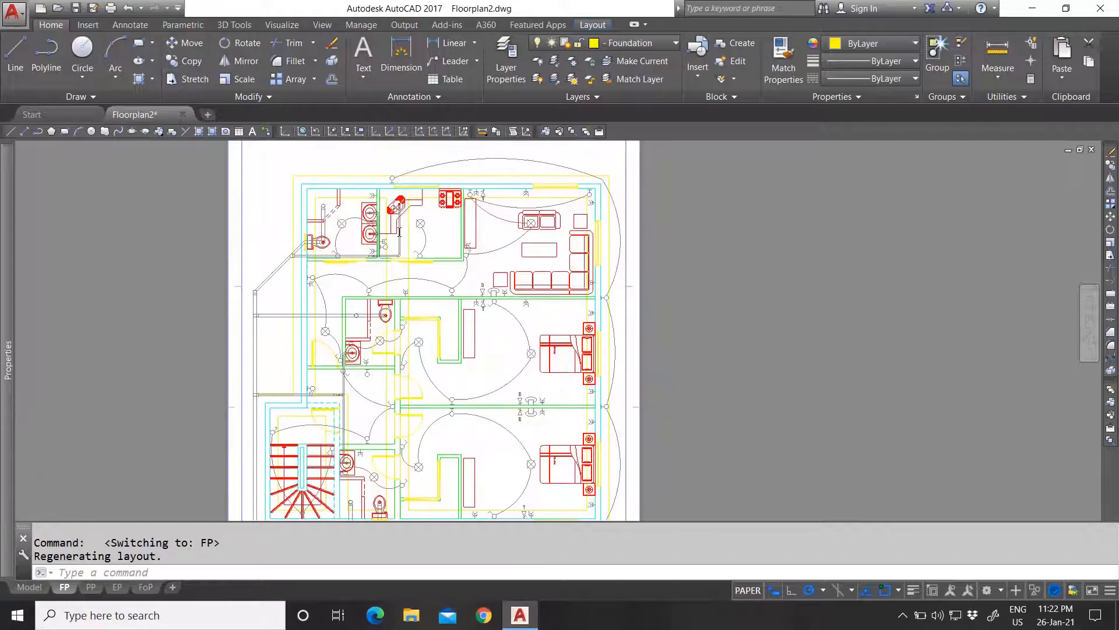
scroll(393, 240, down, 4)
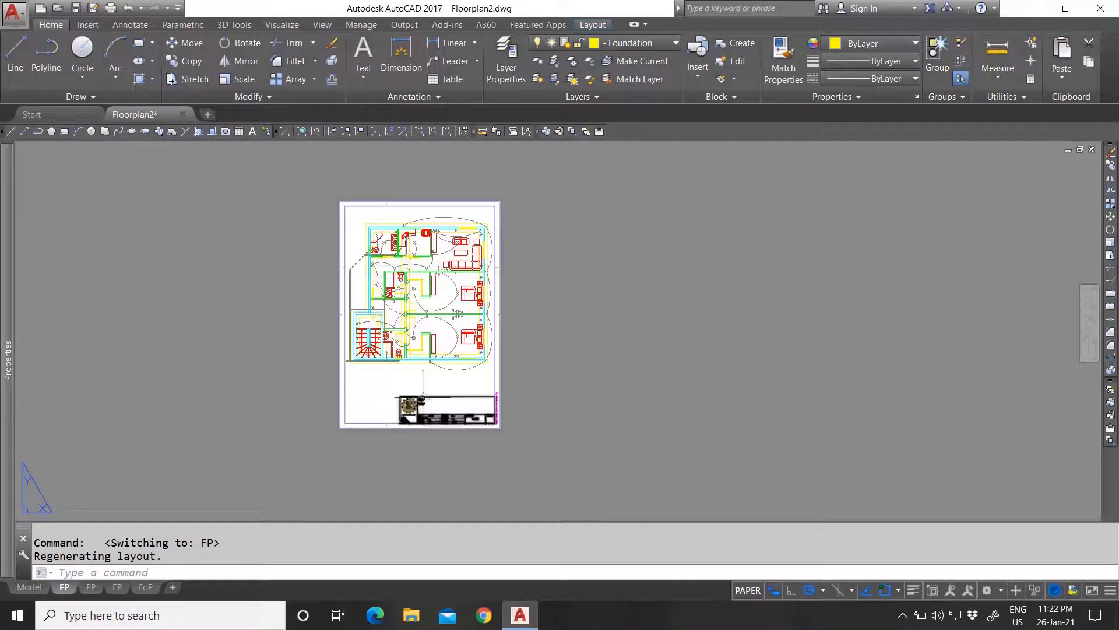
scroll(421, 419, up, 3)
scroll(421, 419, up, 4)
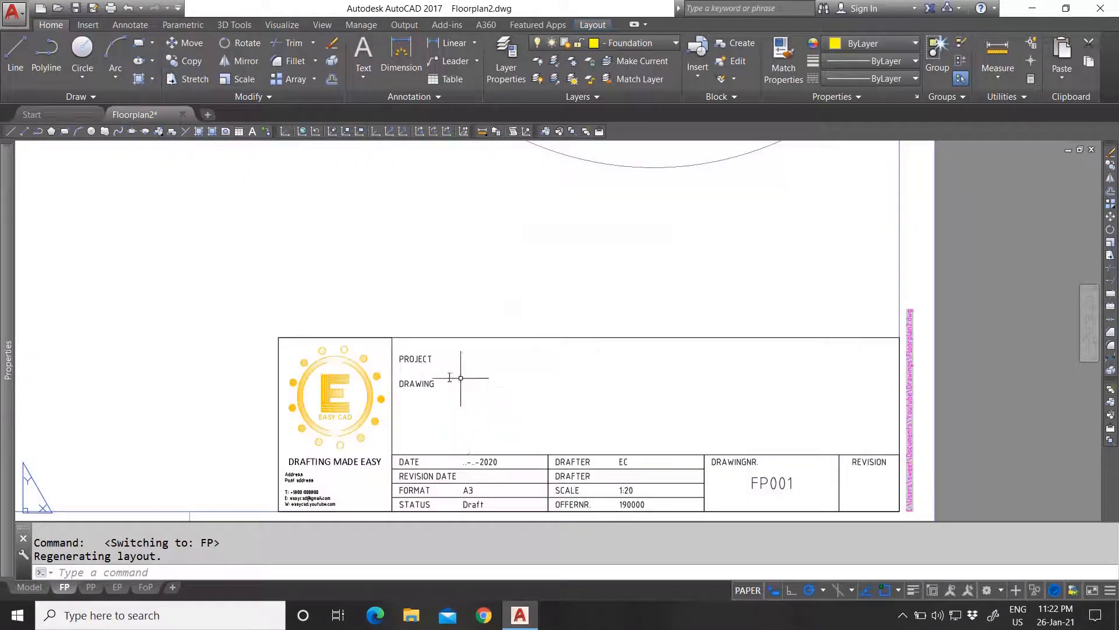
scroll(600, 420, down, 3)
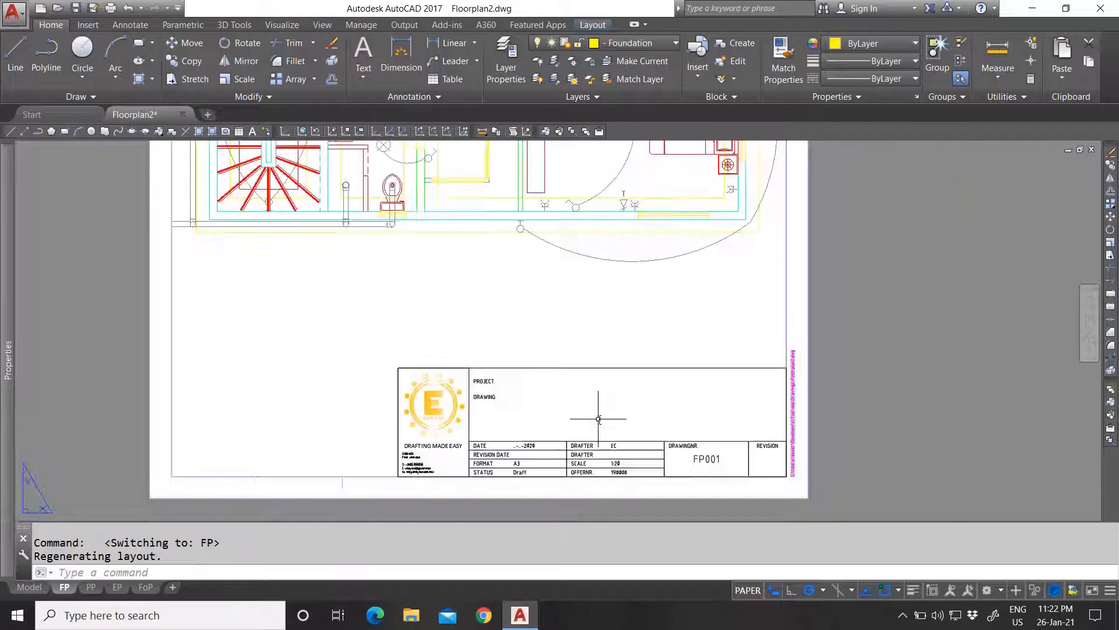
scroll(642, 456, down, 2)
scroll(643, 456, down, 2)
scroll(643, 457, up, 3)
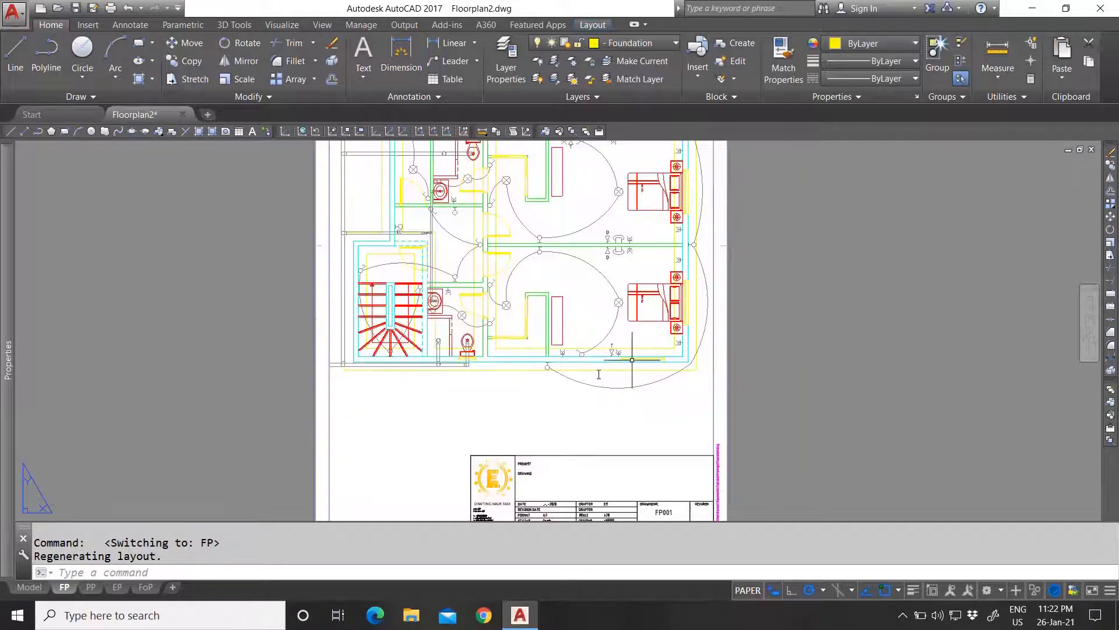
scroll(431, 420, down, 4)
scroll(475, 350, up, 5)
scroll(477, 281, down, 3)
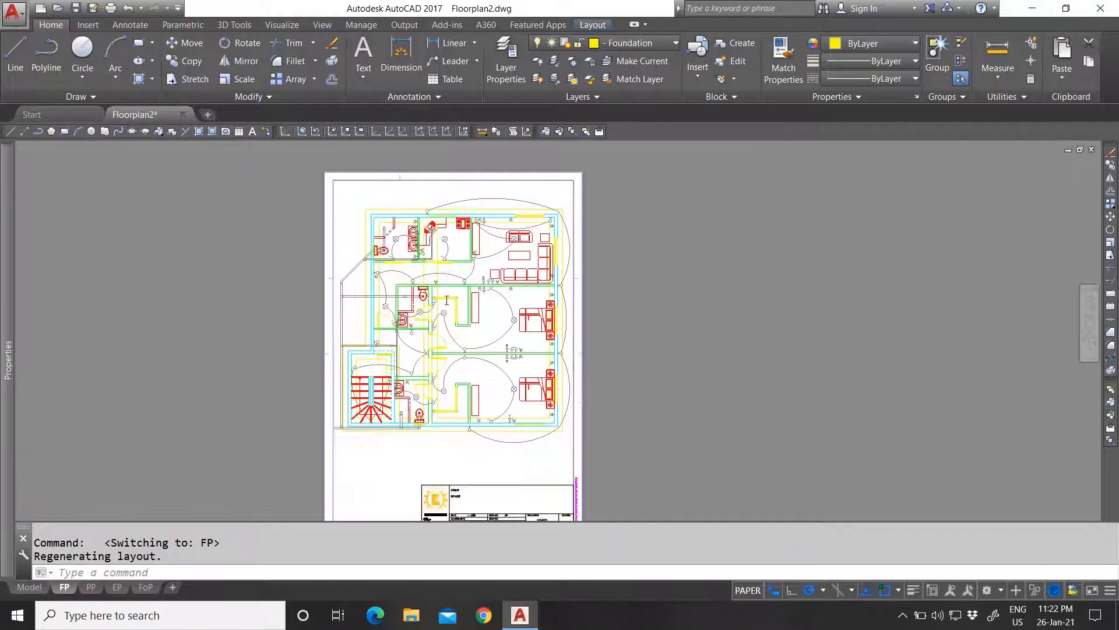
scroll(476, 274, up, 3)
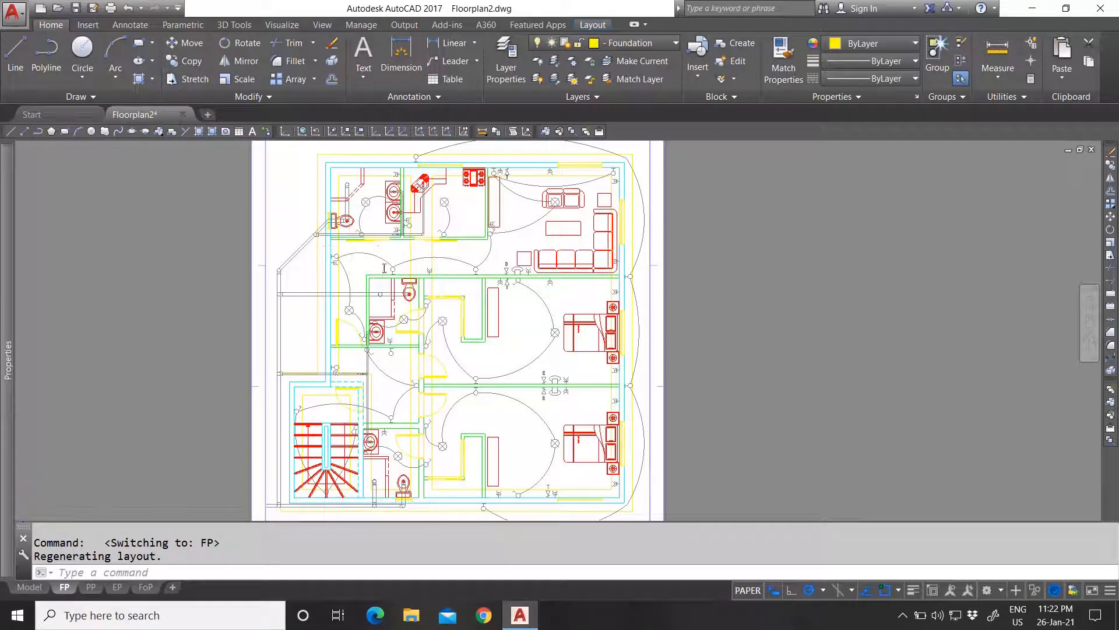
scroll(382, 262, down, 2)
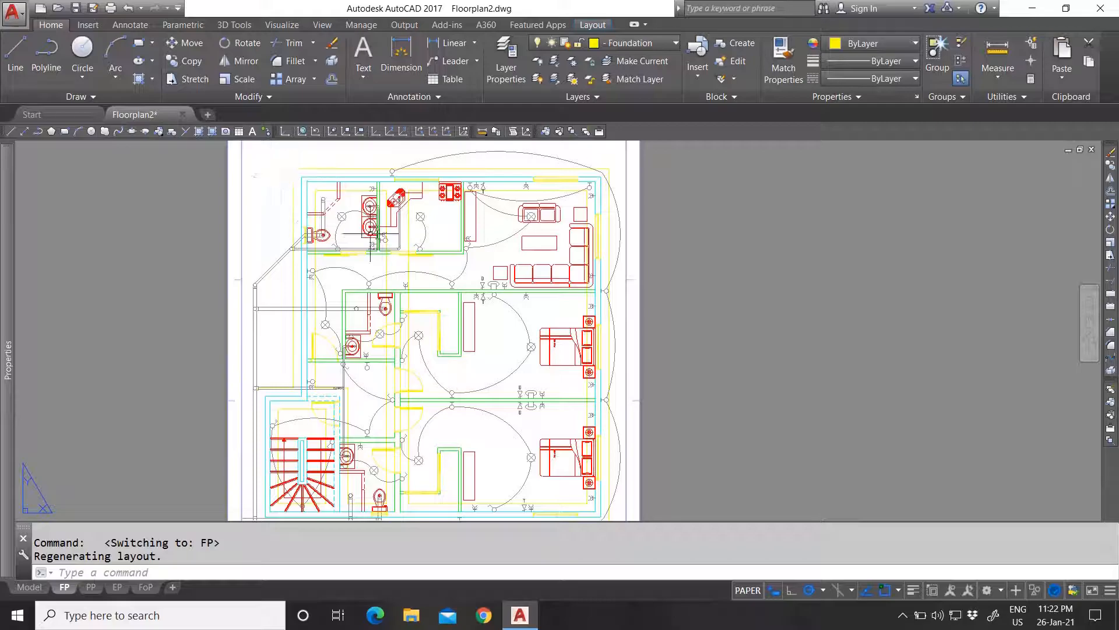
scroll(370, 239, down, 1)
scroll(387, 244, up, 2)
scroll(341, 239, up, 2)
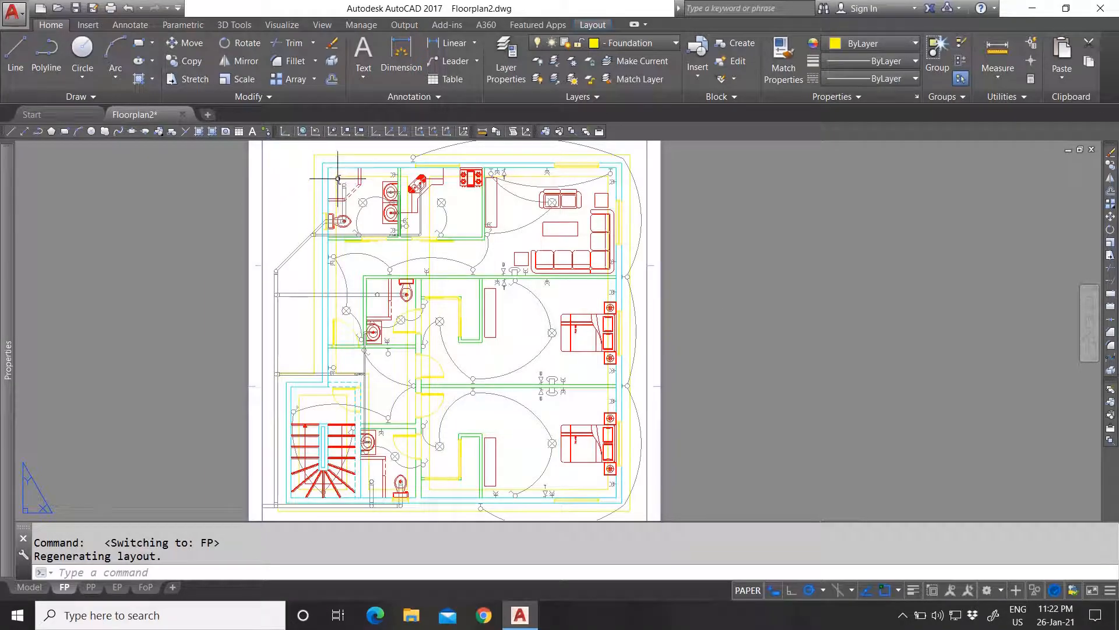
scroll(417, 256, down, 2)
scroll(417, 256, up, 2)
scroll(418, 256, down, 2)
scroll(417, 256, up, 2)
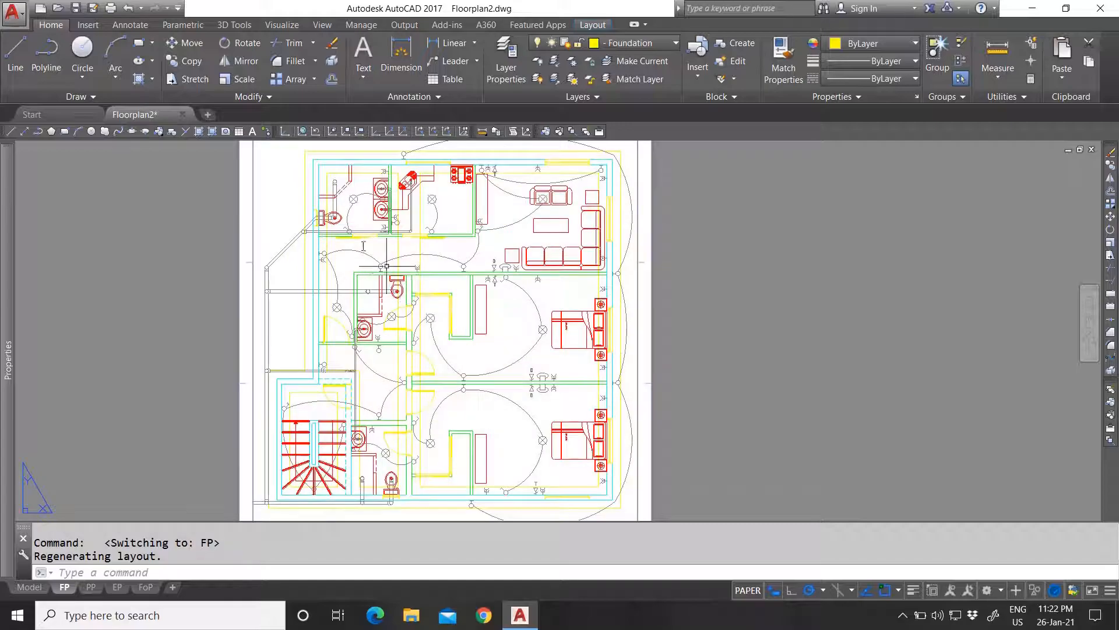
Try VP Freeze in All Viewports except Current from inside the FP viewport, picking the wiring arc in the kitchen on the Electrical layer.
double_click(280, 198)
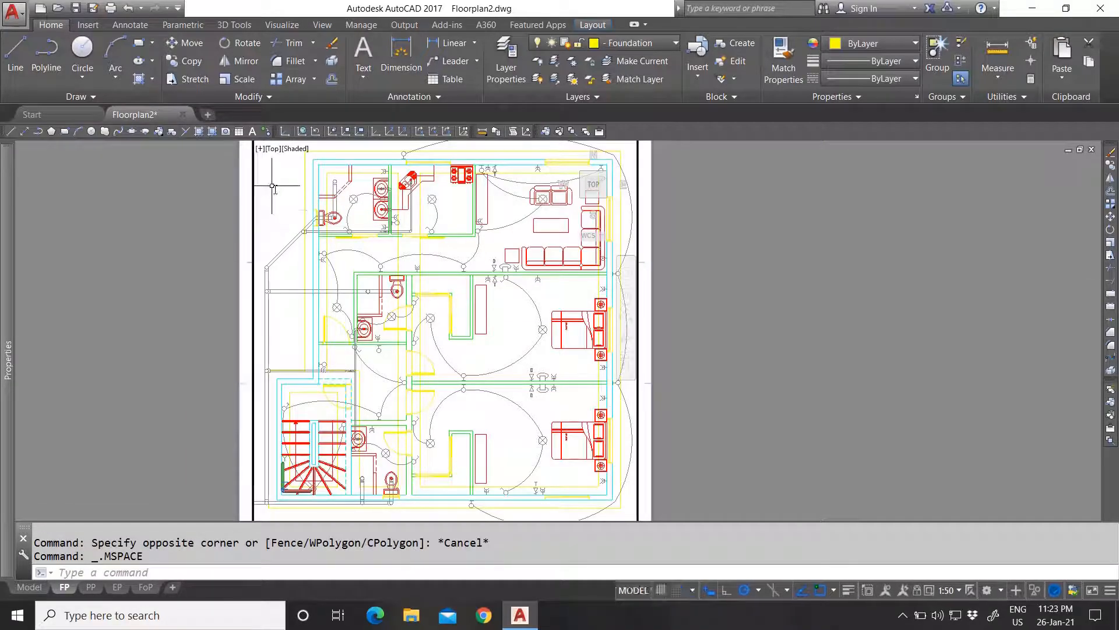
click(598, 96)
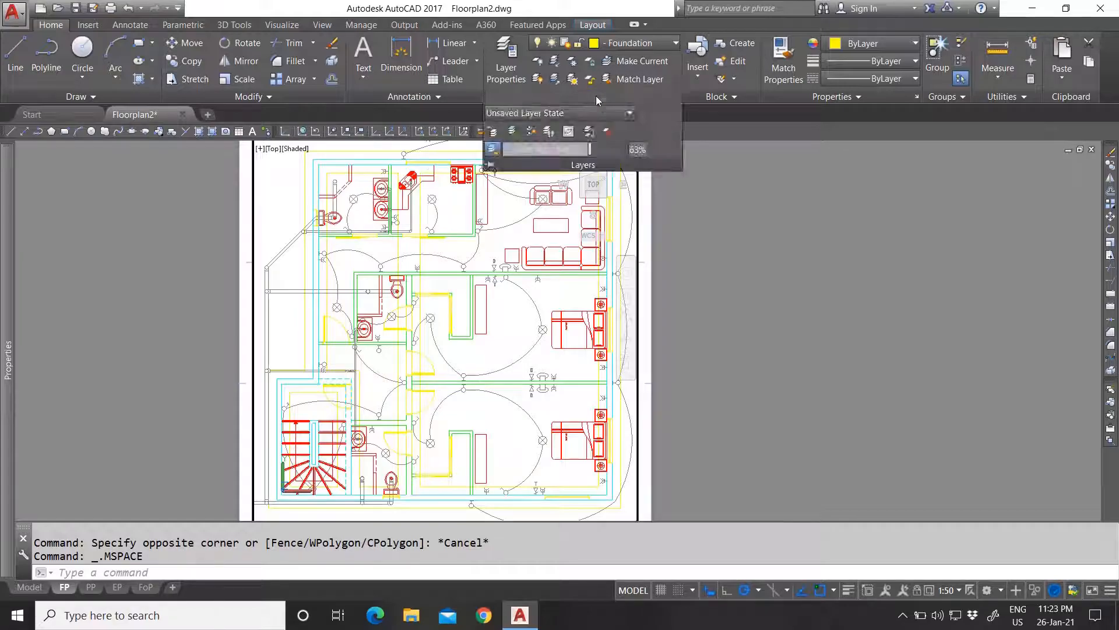
click(572, 134)
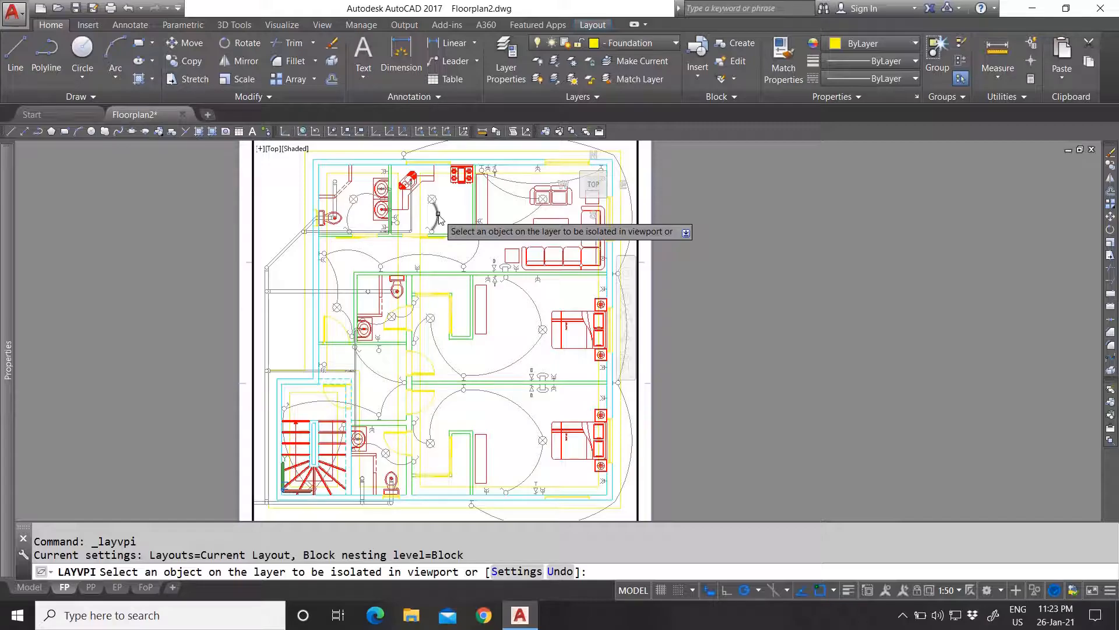
click(438, 214)
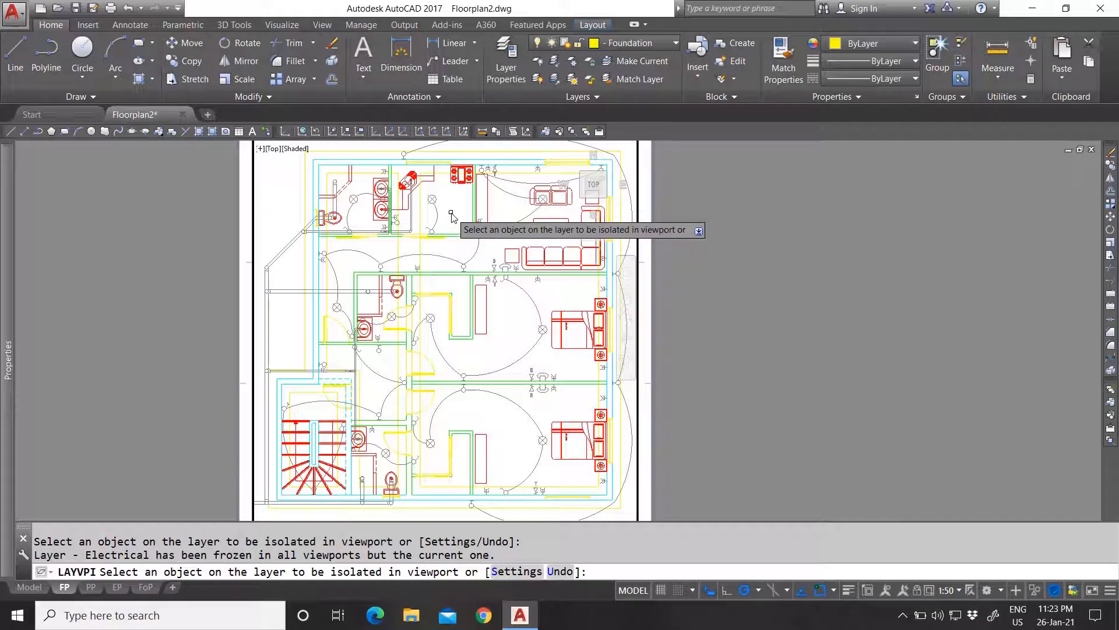
Undo the viewport freeze of the Electrical layer and return to paper space on the FP layout.
click(128, 8)
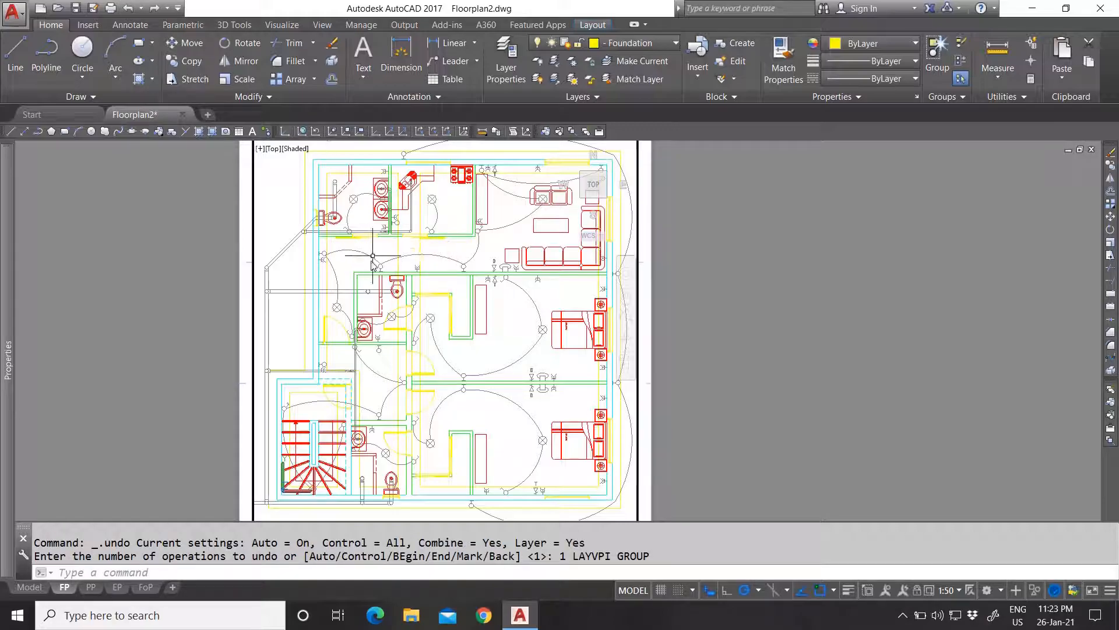
key(Escape)
double_click(184, 277)
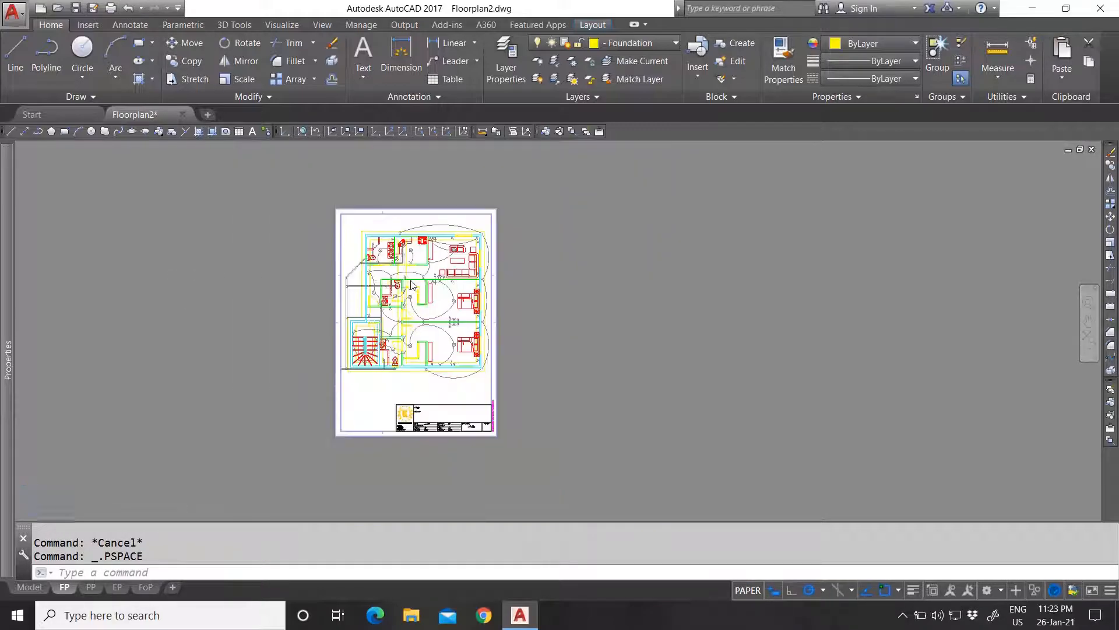
Within the EP layout's viewport, freeze the Electrical layer in all viewports except the current one by picking the kitchen wiring arc, and return to paper space.
click(111, 587)
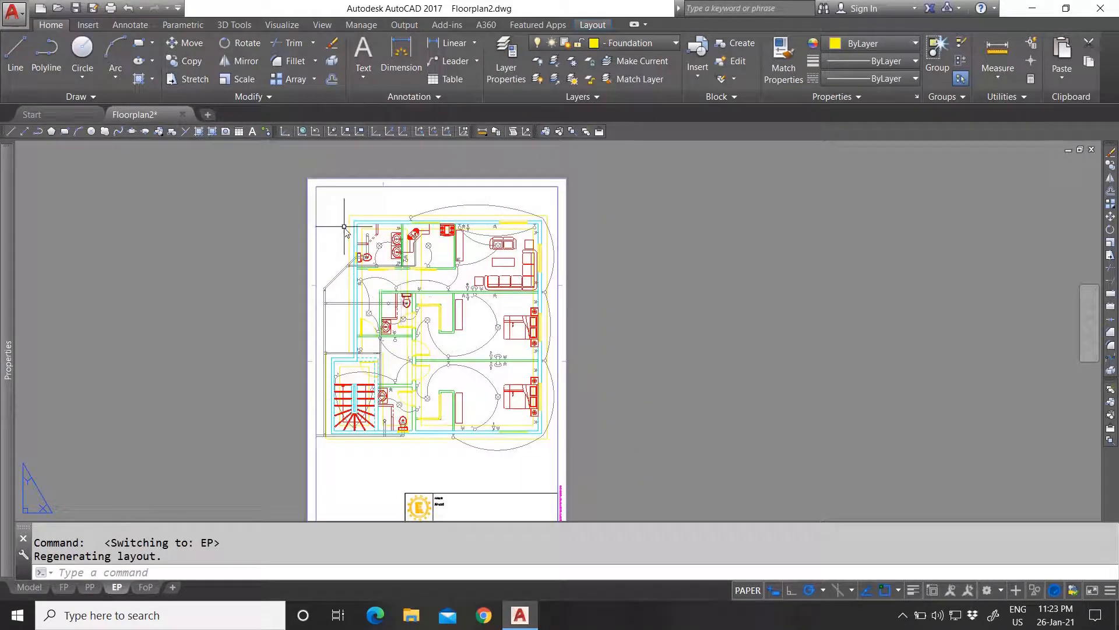
double_click(345, 226)
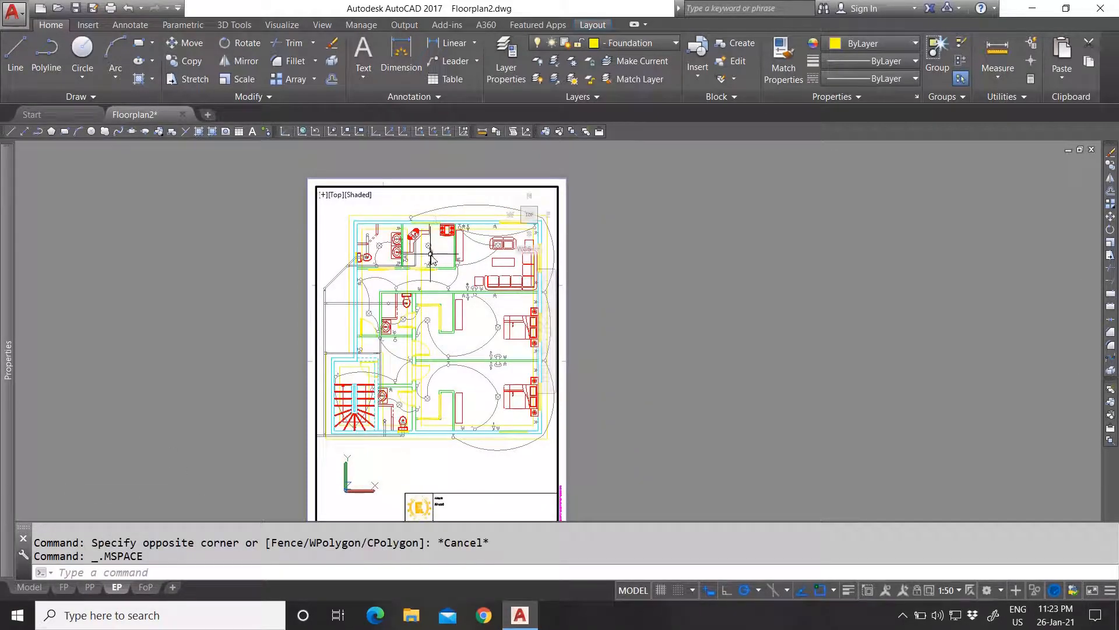
click(597, 96)
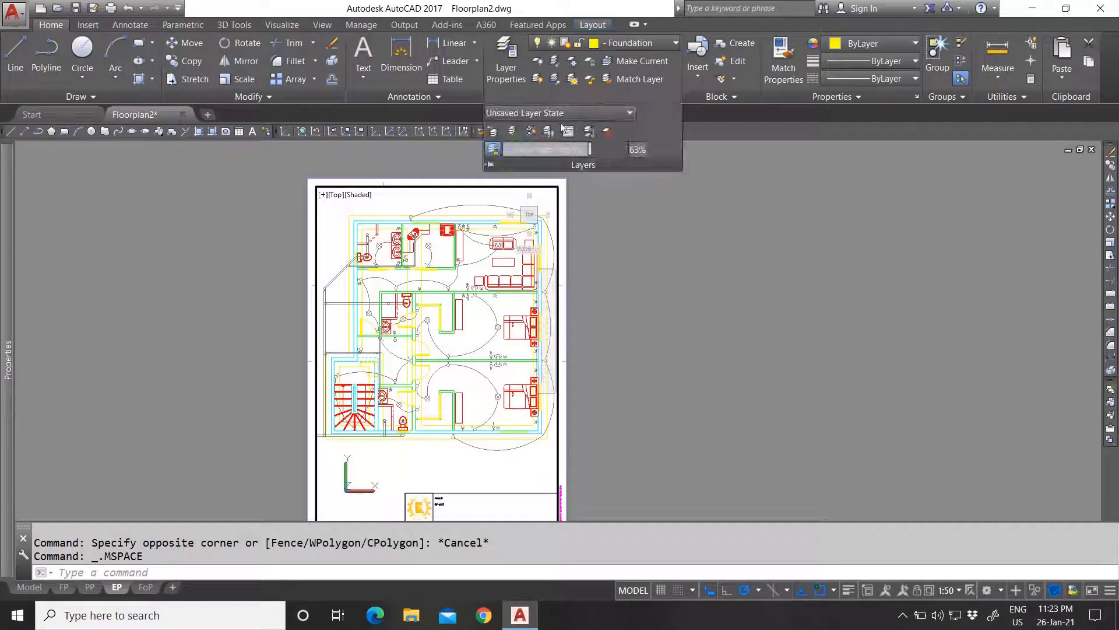
click(569, 133)
click(444, 254)
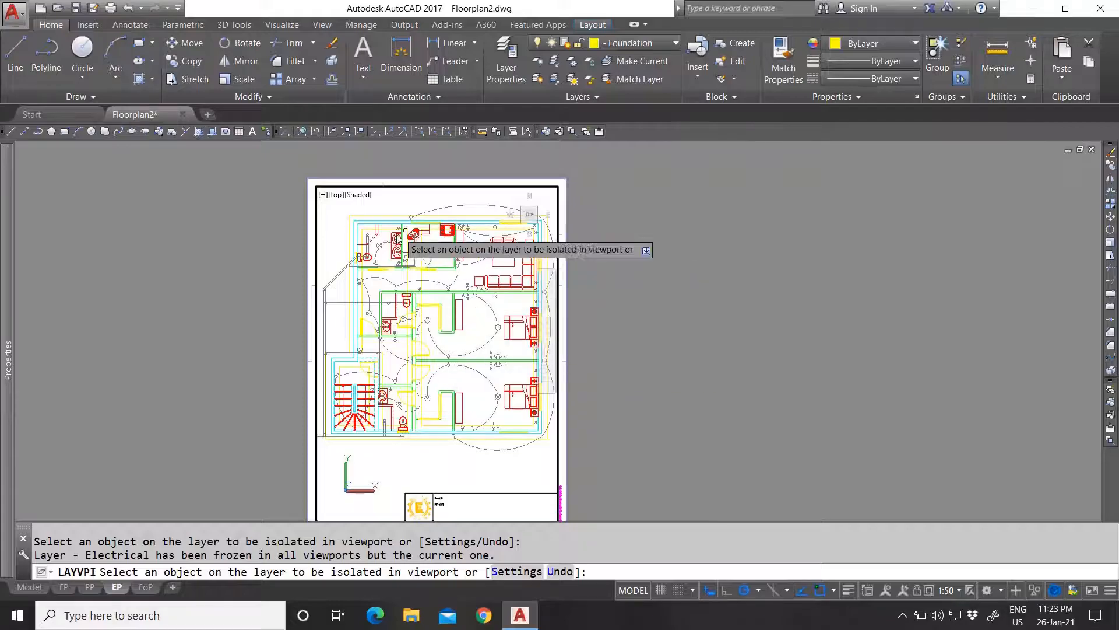
key(Return)
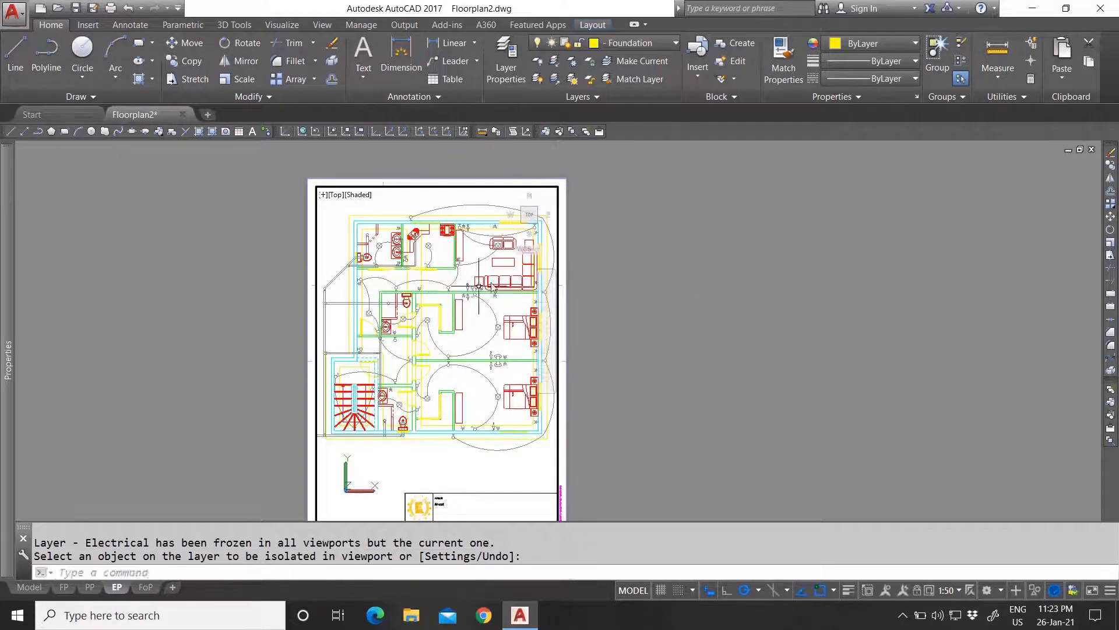
double_click(603, 306)
scroll(407, 259, up, 5)
scroll(407, 259, down, 4)
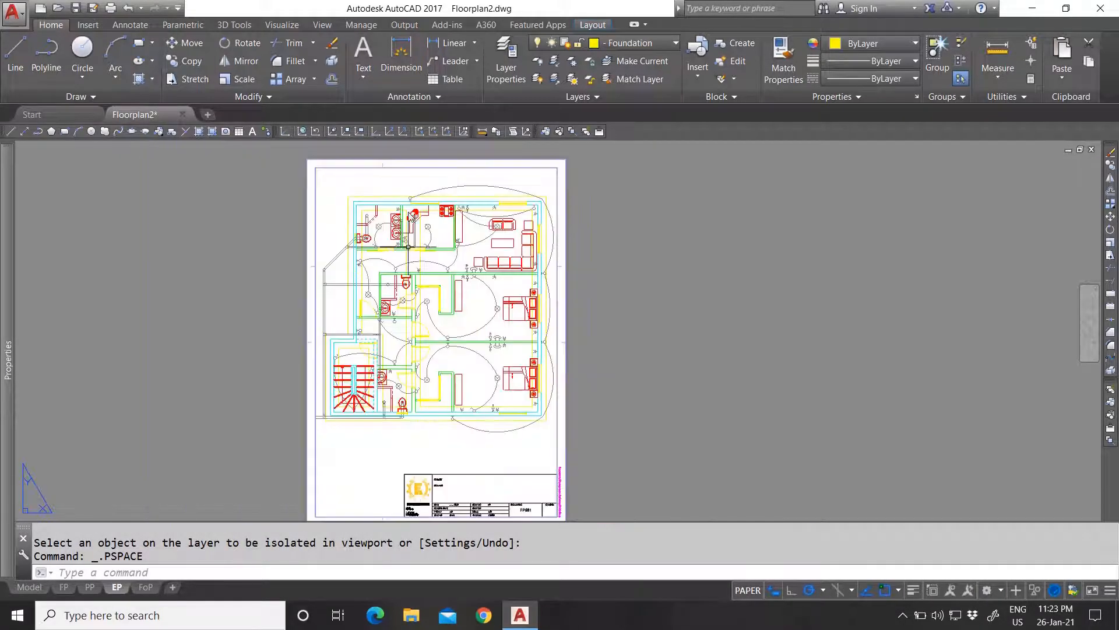
scroll(410, 212, up, 2)
scroll(403, 229, down, 2)
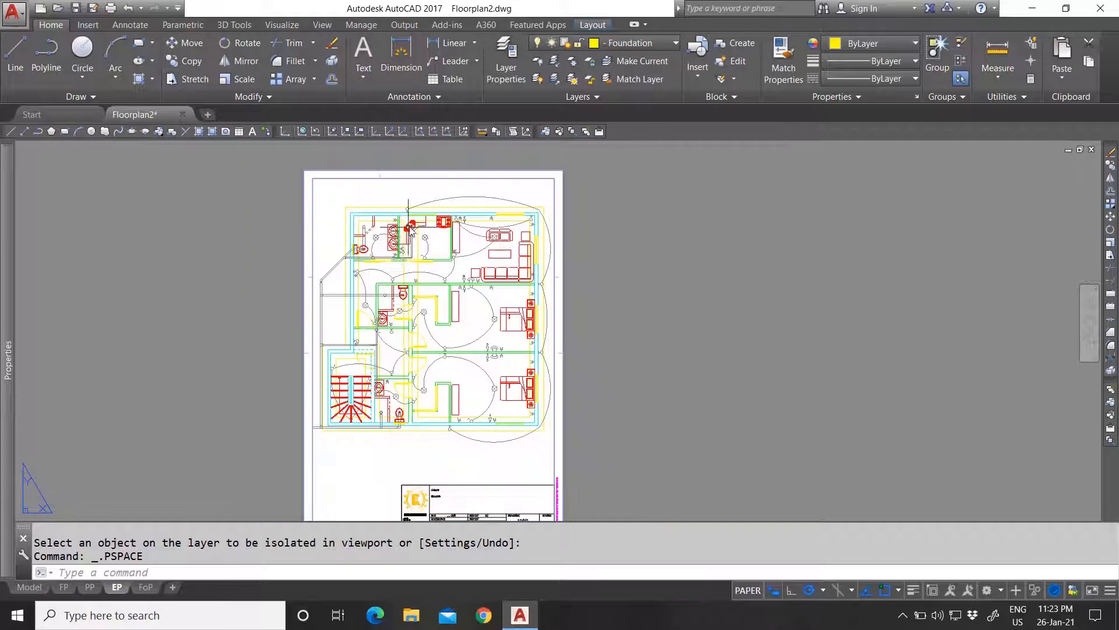
Switch to the PP layout and inspect the kitchen wiring arc's layer inside its viewport, returning to paper space.
scroll(413, 222, up, 2)
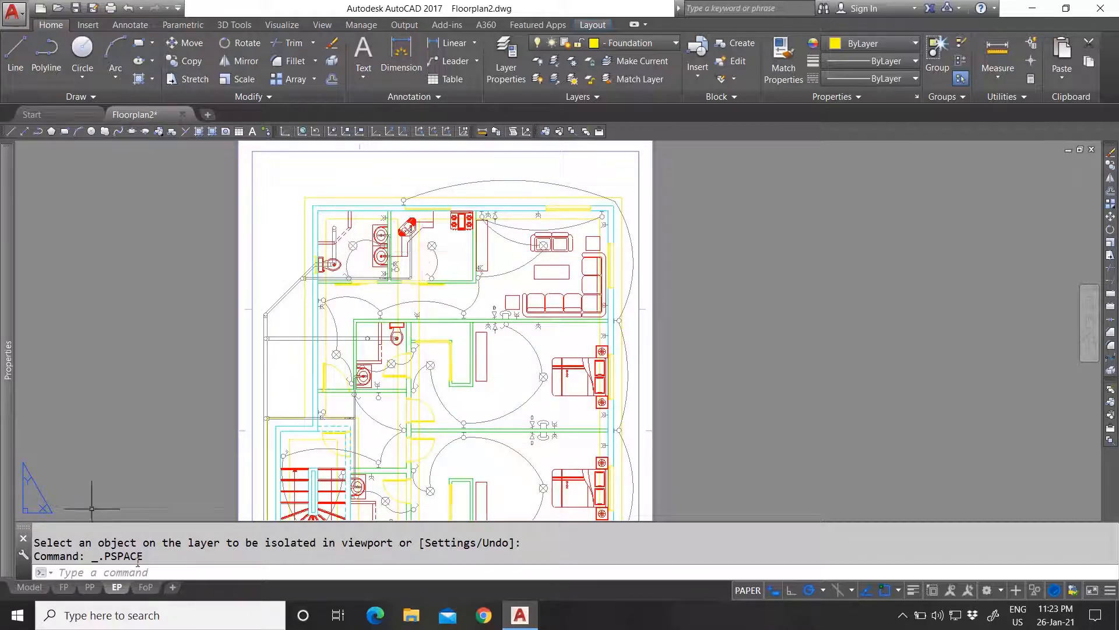
click(90, 587)
scroll(430, 249, up, 4)
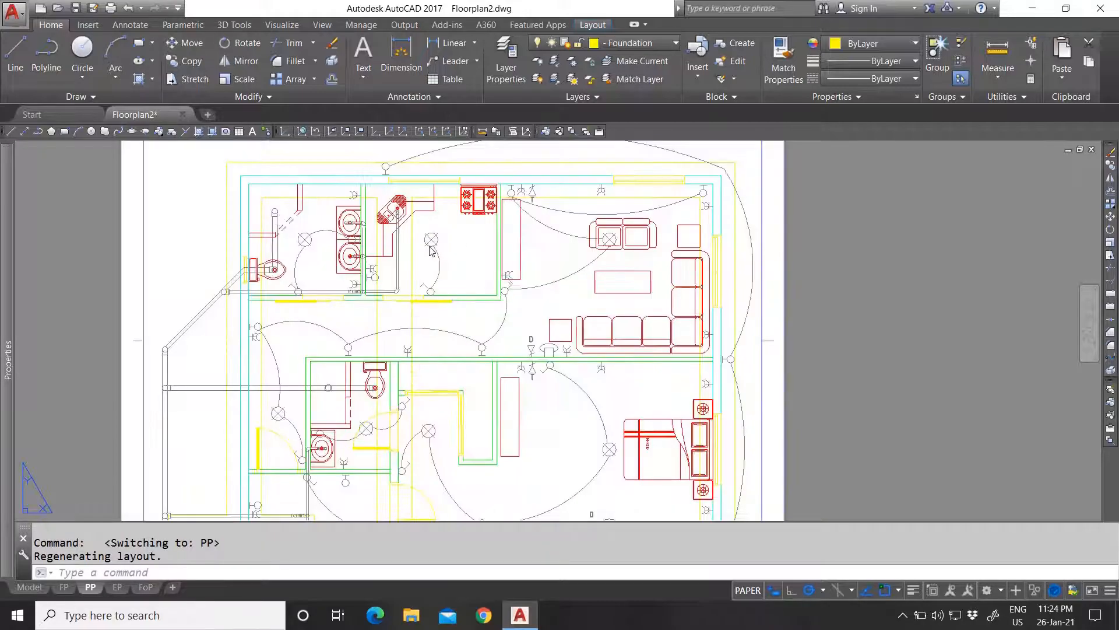
double_click(452, 244)
click(438, 267)
click(591, 97)
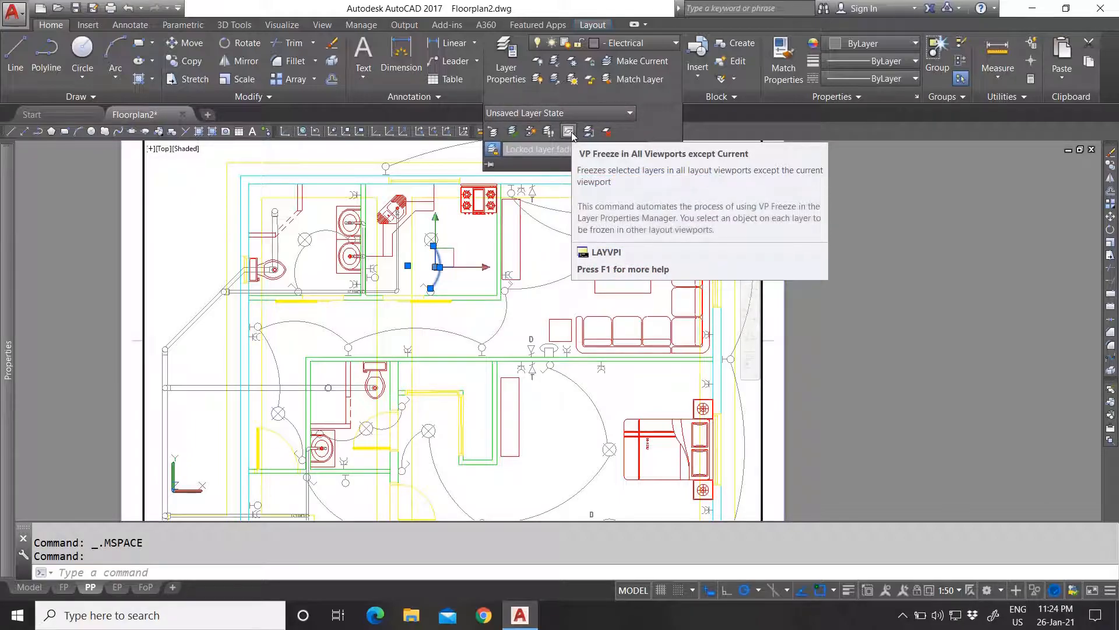
key(Escape)
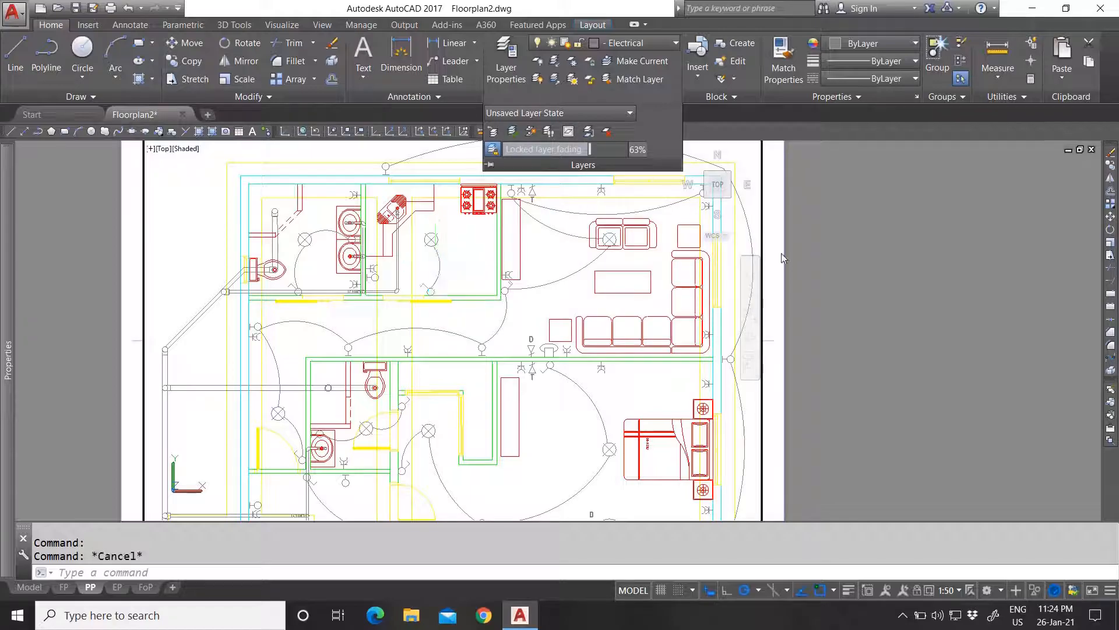
double_click(782, 240)
Switch to the EP layout and, inside its viewport, freeze the kitchen wiring arc's Electrical layer in all other viewports; return to paper space.
click(117, 587)
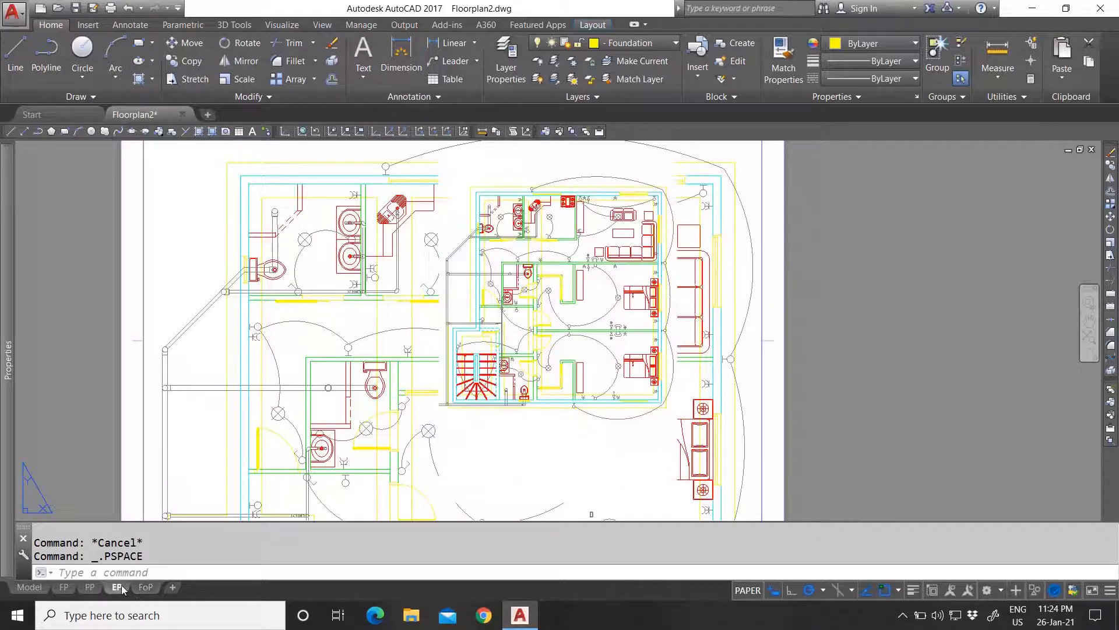
click(462, 249)
double_click(568, 274)
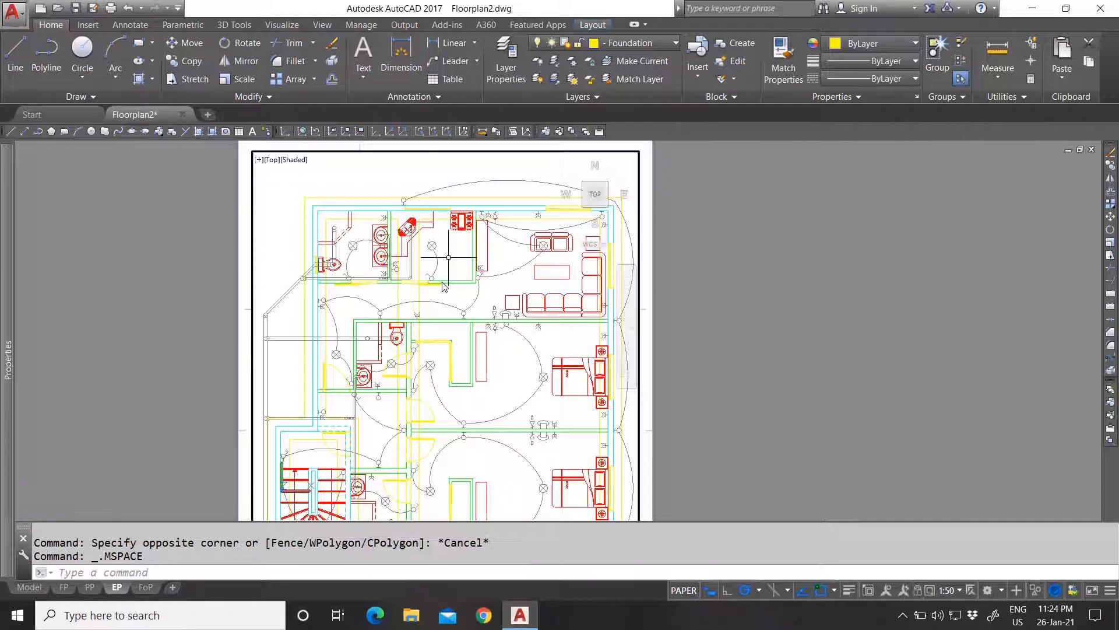
click(569, 95)
click(569, 131)
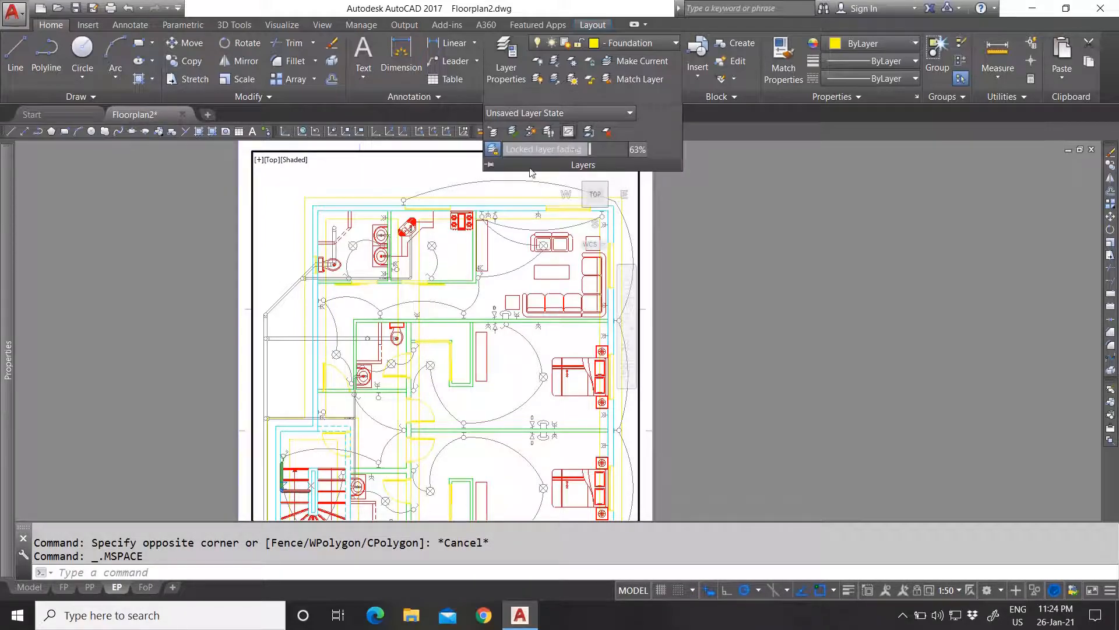
click(440, 271)
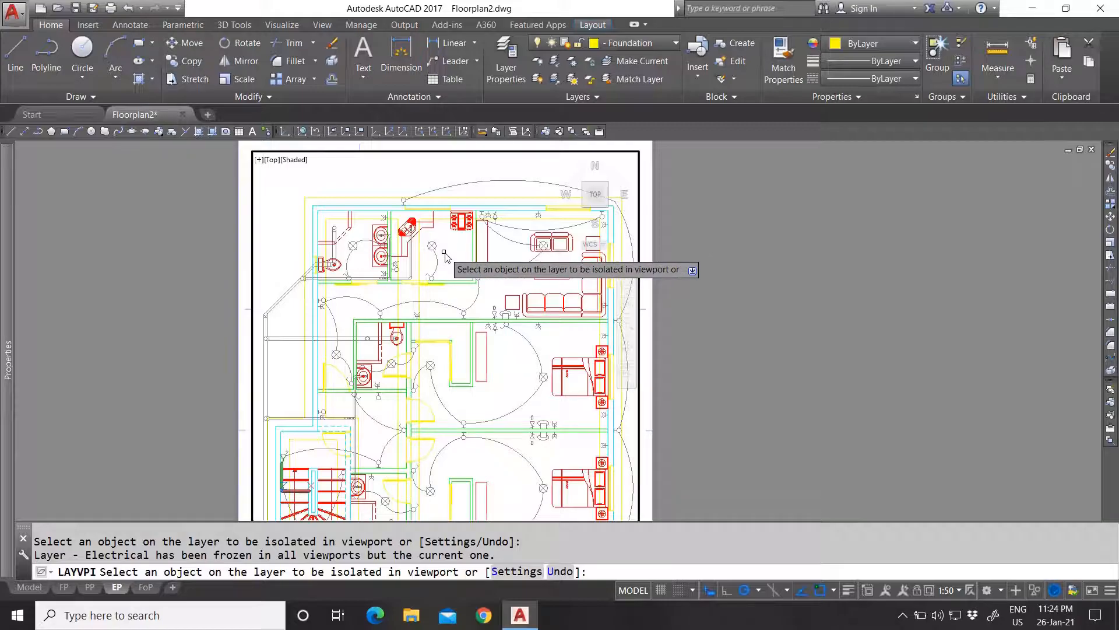
right_click(445, 252)
click(461, 258)
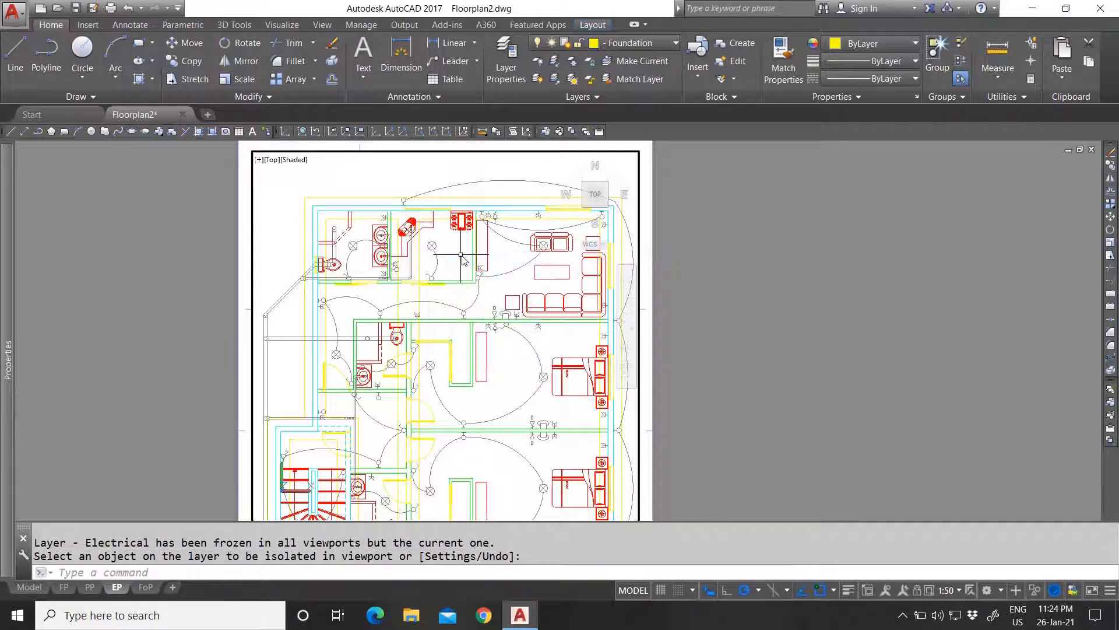
double_click(683, 257)
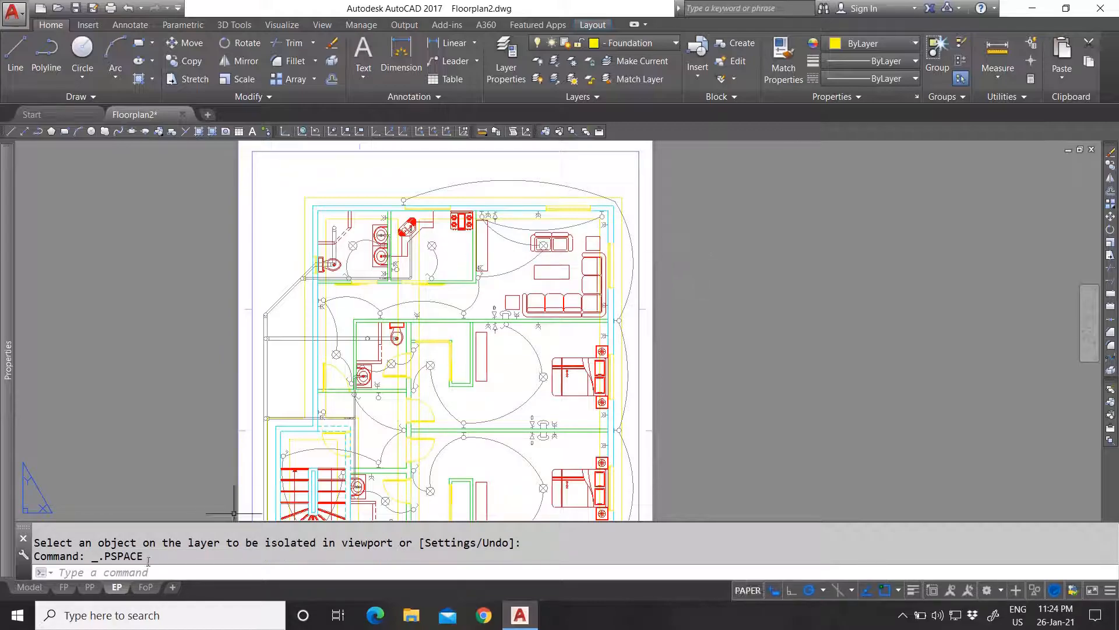
Compare the electrical wiring display on the PP, FP and EP layouts.
click(90, 587)
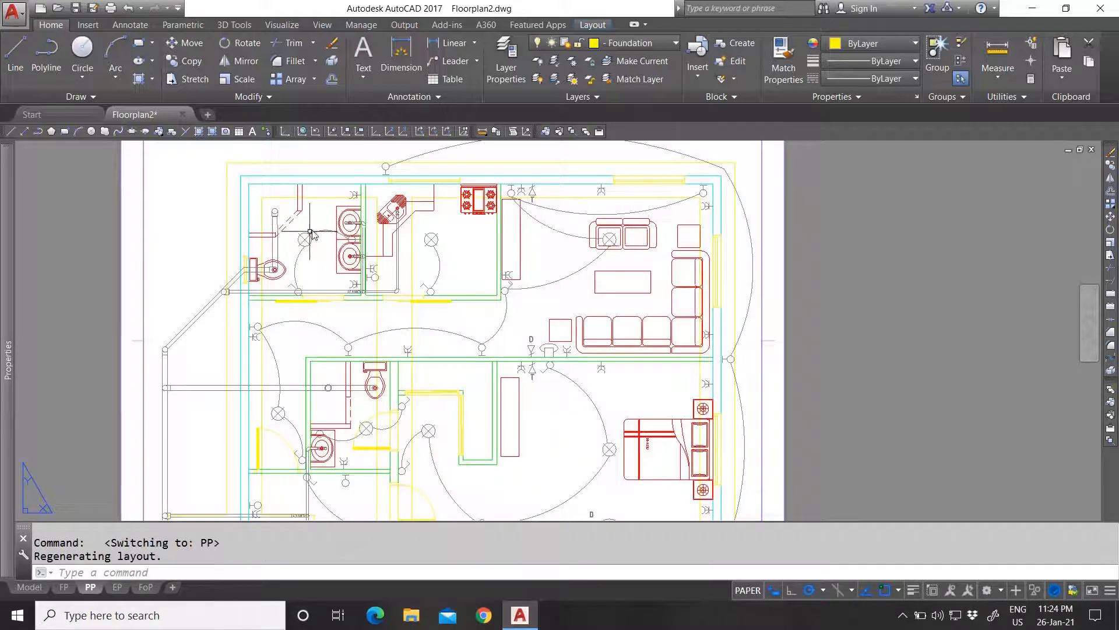
scroll(334, 242, down, 5)
scroll(342, 252, up, 3)
click(64, 587)
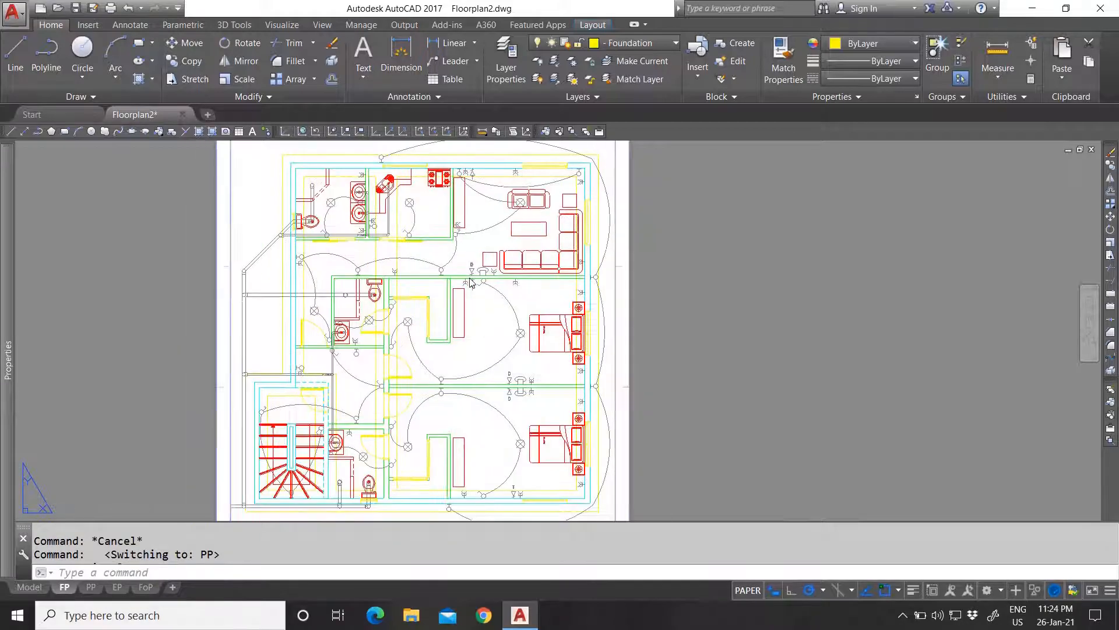
click(117, 587)
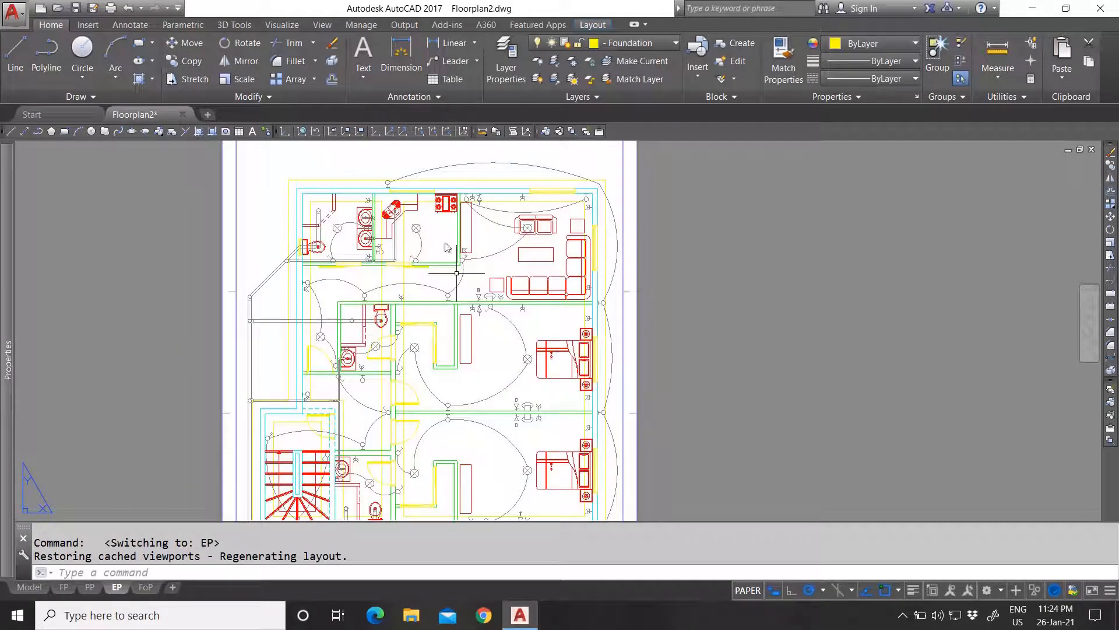
click(616, 190)
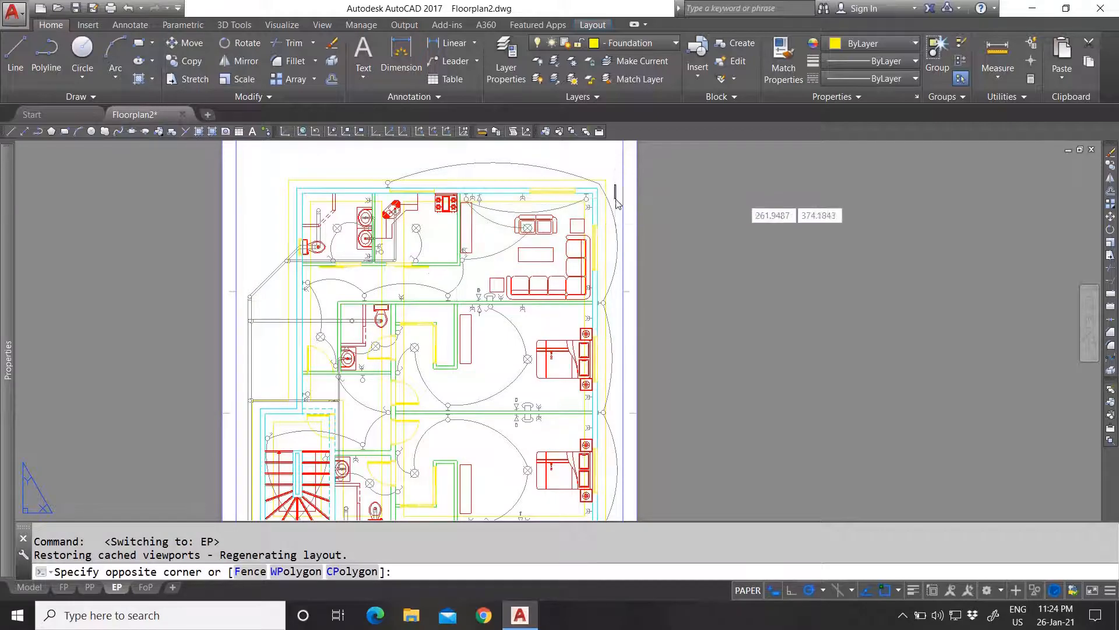
key(Escape)
scroll(410, 233, down, 2)
scroll(410, 232, up, 2)
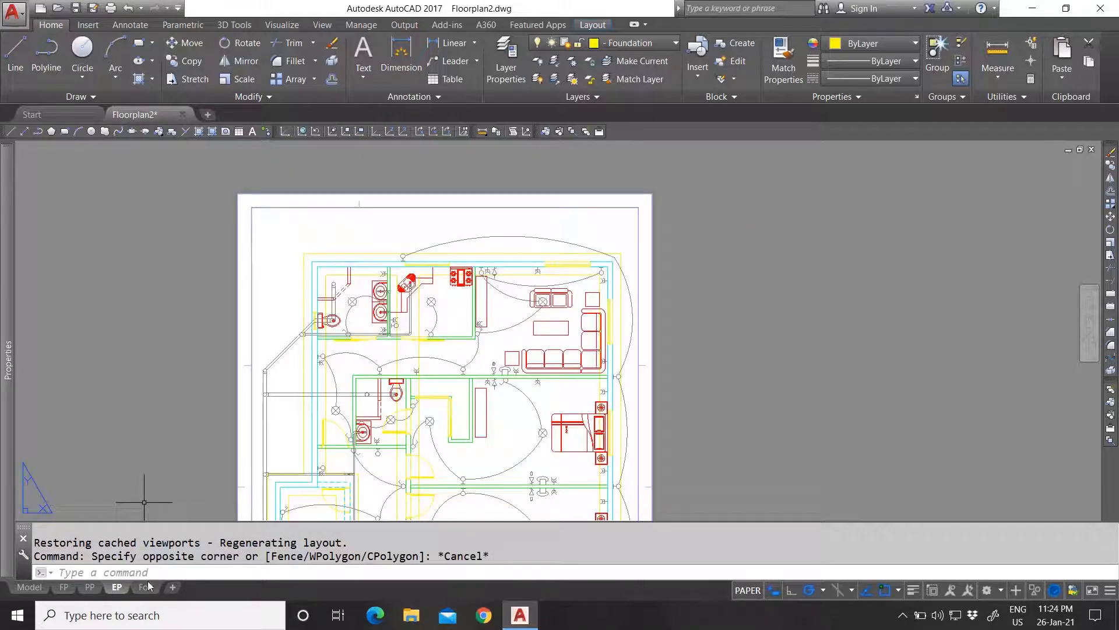
Check the PP and FP layouts again, examining the floor plan and sheet frame for the Electrical layer's display.
click(90, 587)
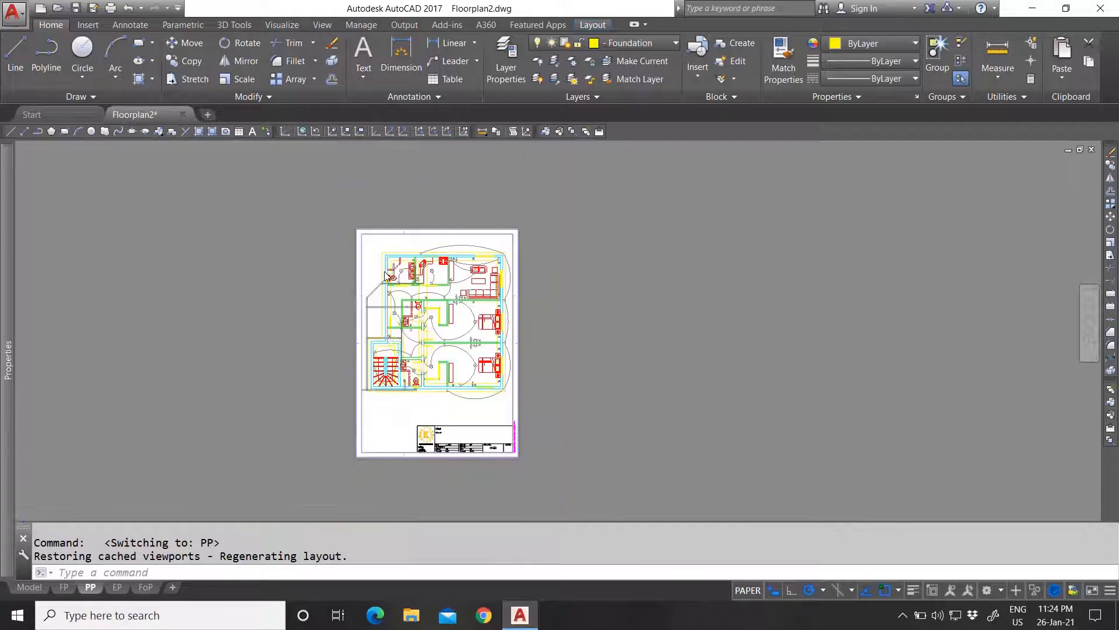
scroll(385, 274, up, 4)
click(280, 251)
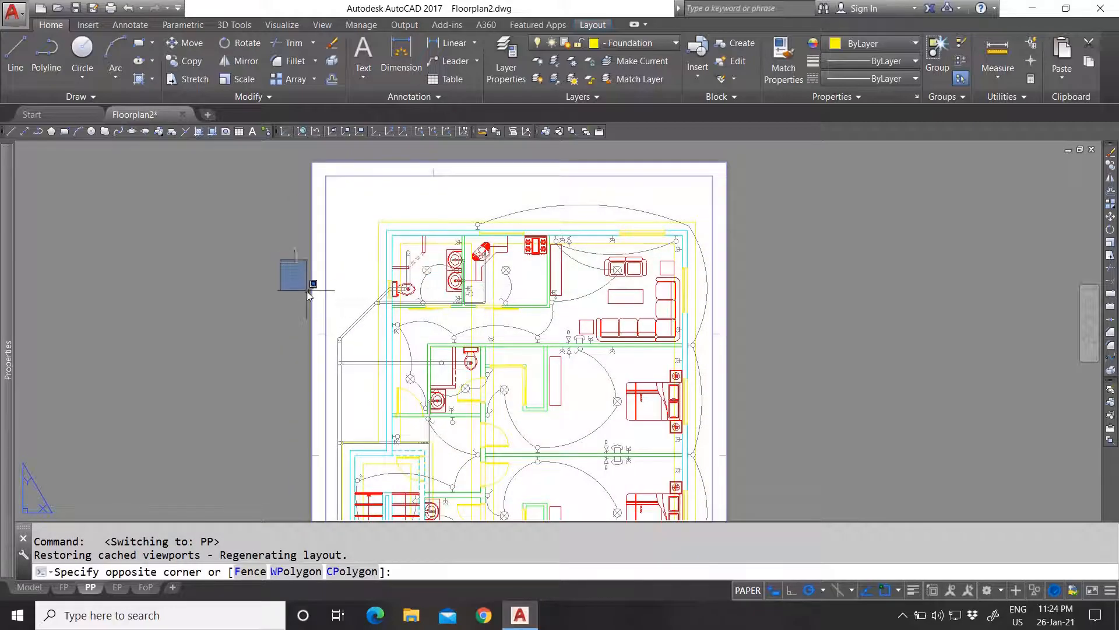
click(64, 587)
scroll(469, 290, down, 4)
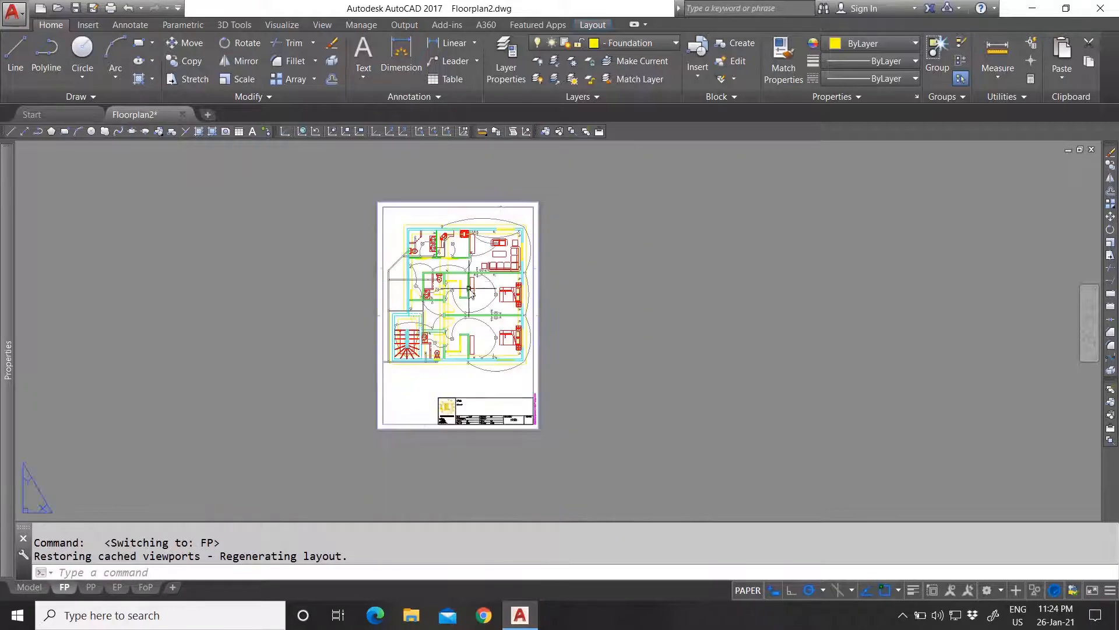
scroll(481, 263, up, 2)
scroll(411, 254, up, 2)
scroll(456, 263, down, 2)
scroll(478, 263, up, 2)
scroll(473, 263, down, 4)
scroll(473, 262, up, 2)
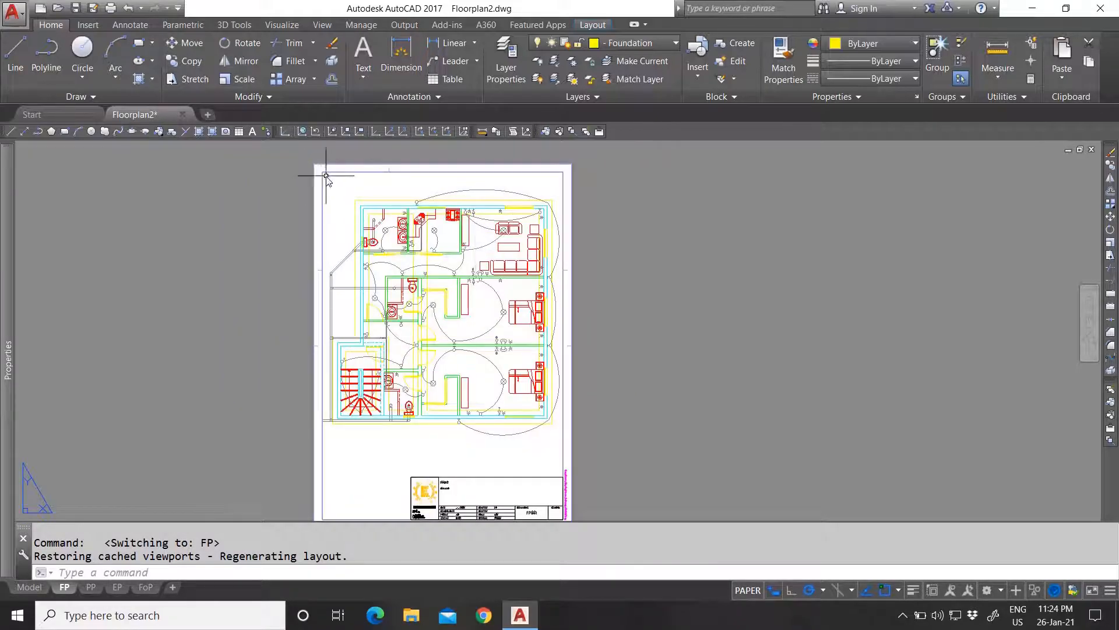
Inside the FP layout's viewport, look over the extended layer tools and the layer list's states, returning to paper space without changes.
double_click(363, 184)
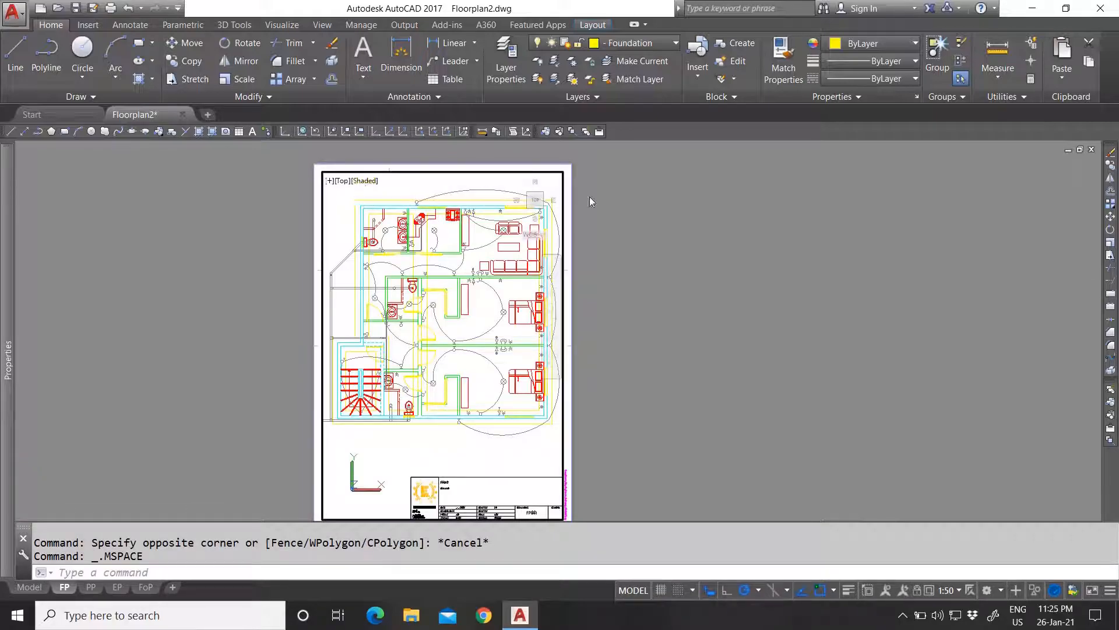
click(553, 99)
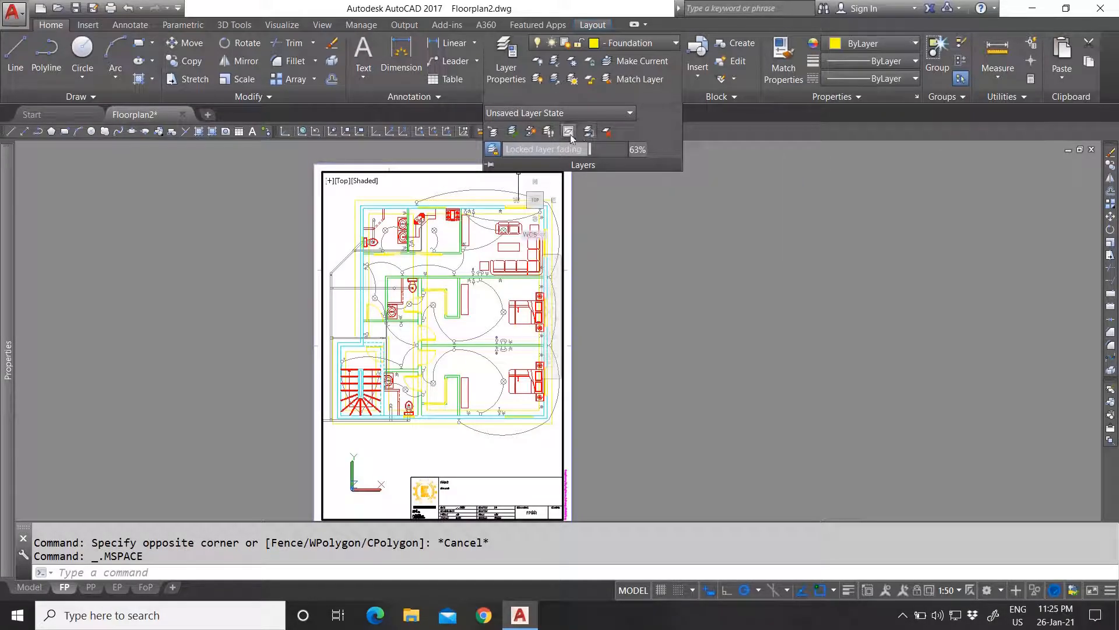
double_click(591, 244)
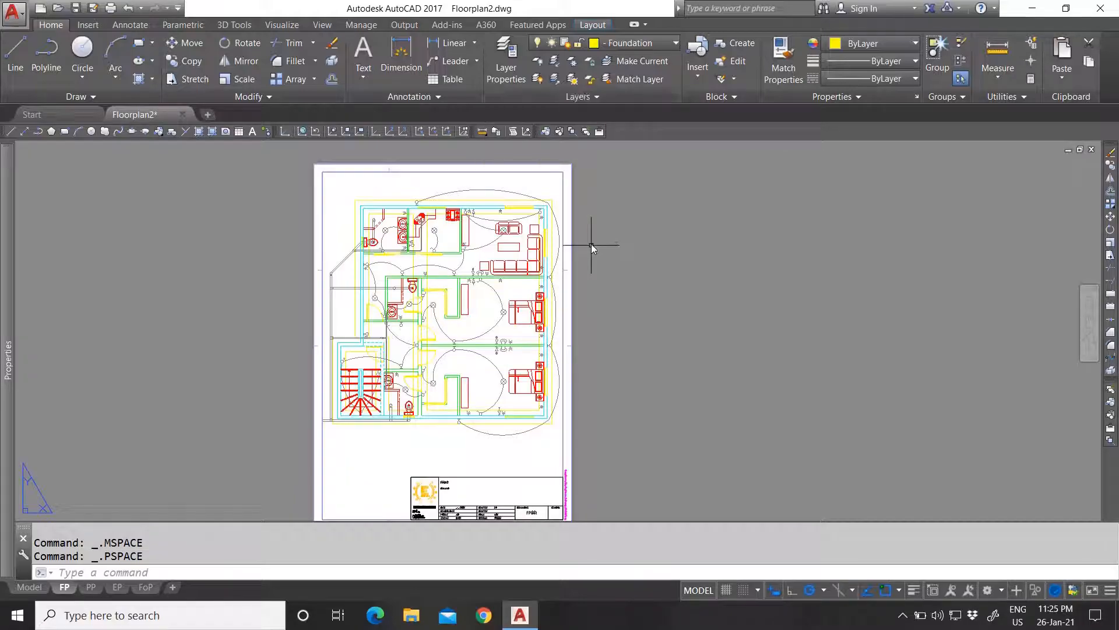
double_click(419, 192)
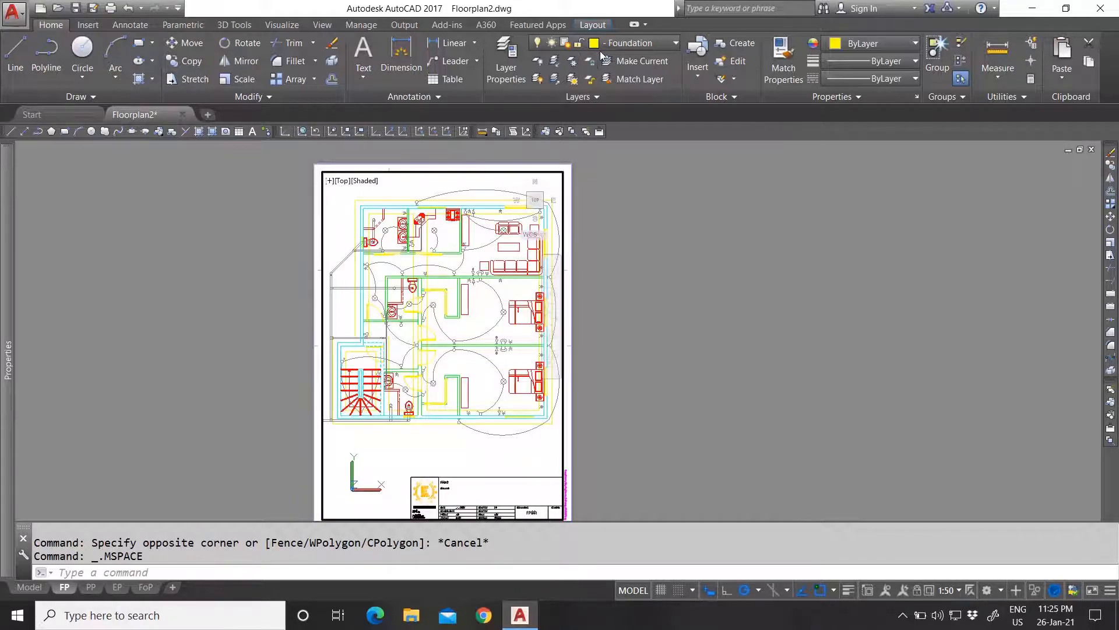
click(596, 45)
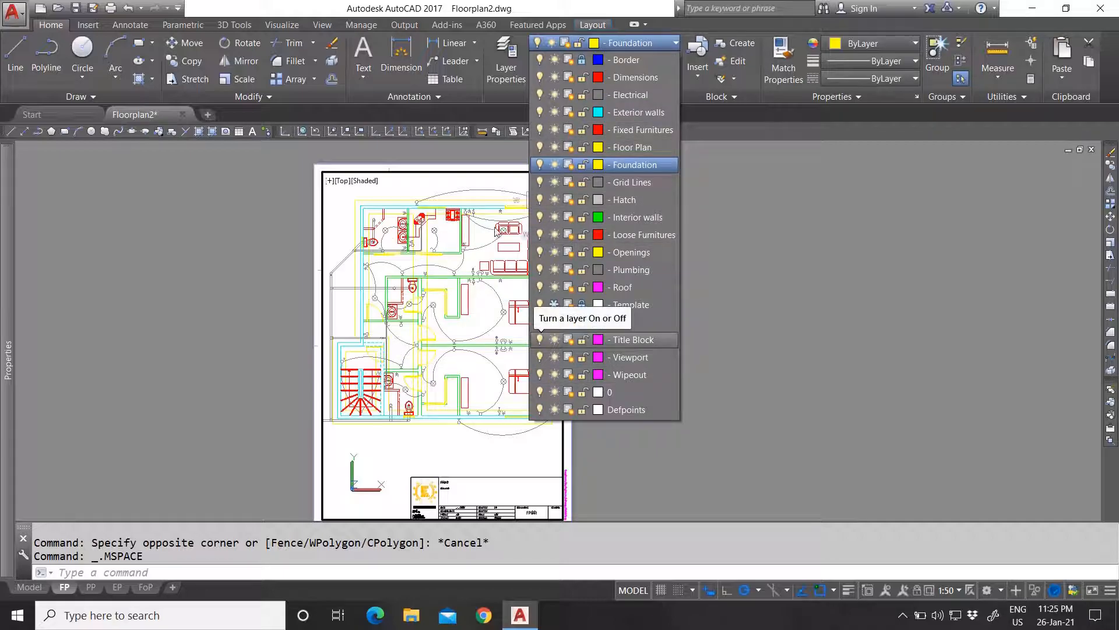
click(708, 306)
double_click(708, 302)
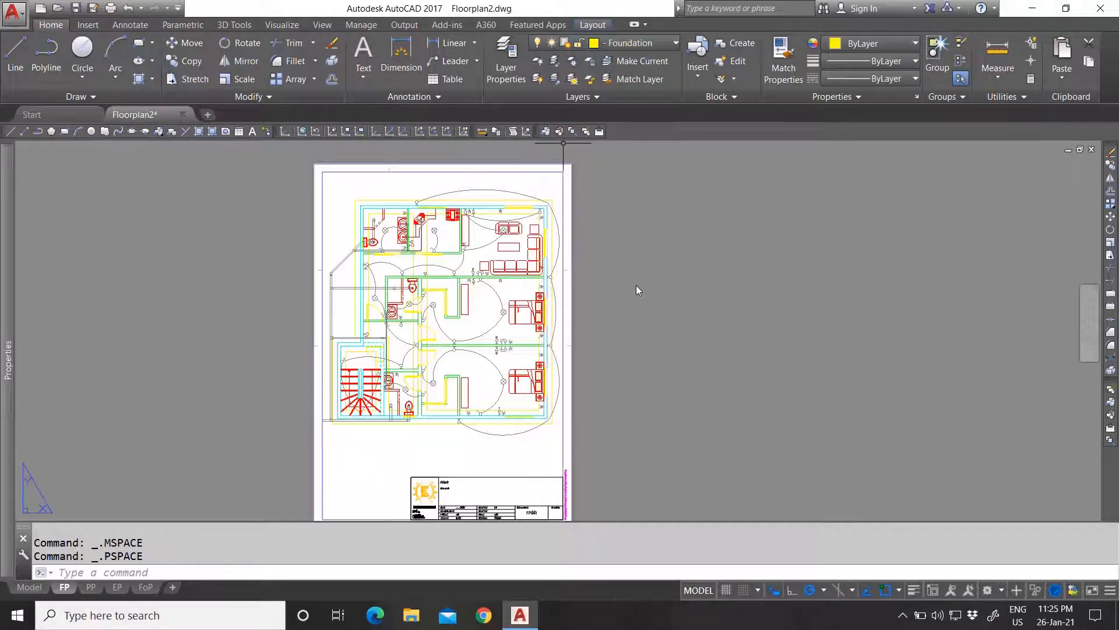
key(Escape)
Freeze the Electrical, Plumbing and Foundation layers in the FP layout's viewport only, and return to paper space.
mouse_move(64, 589)
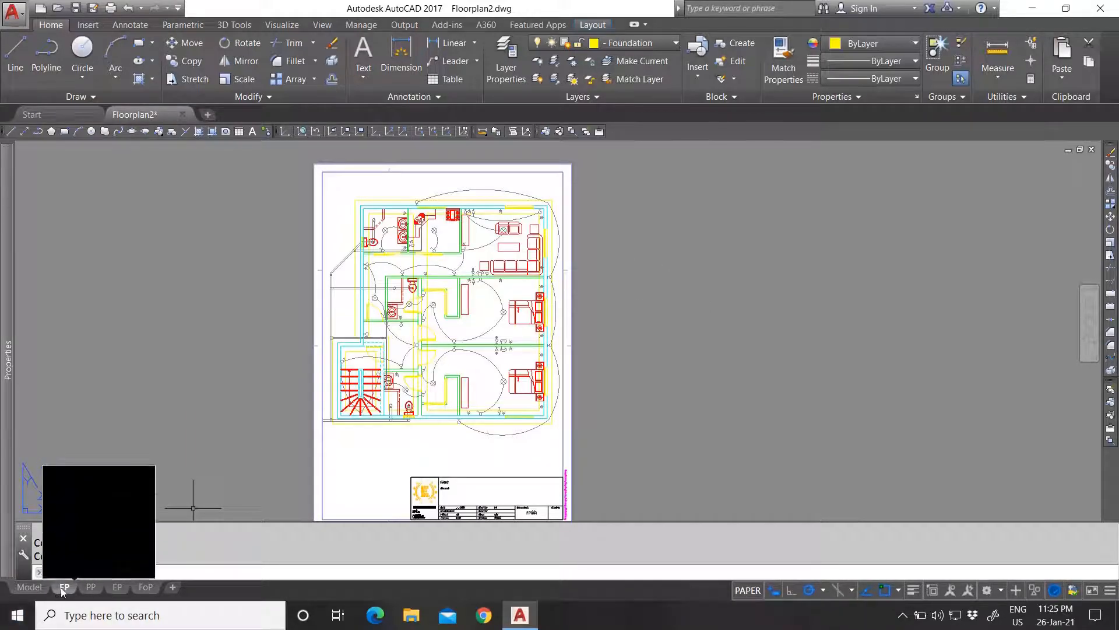
double_click(343, 198)
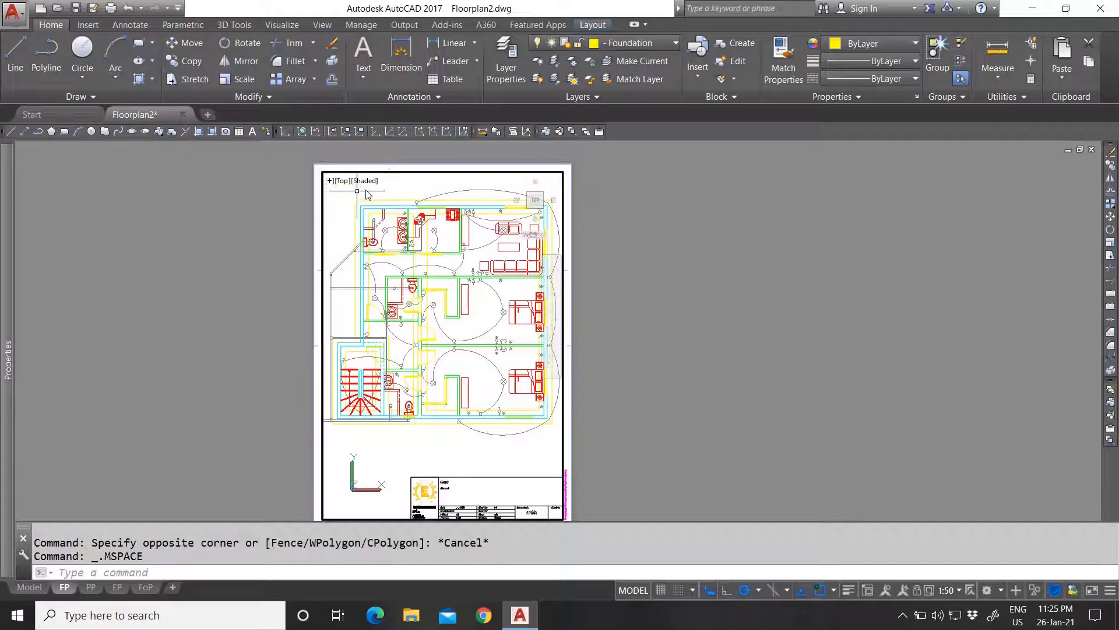
click(607, 45)
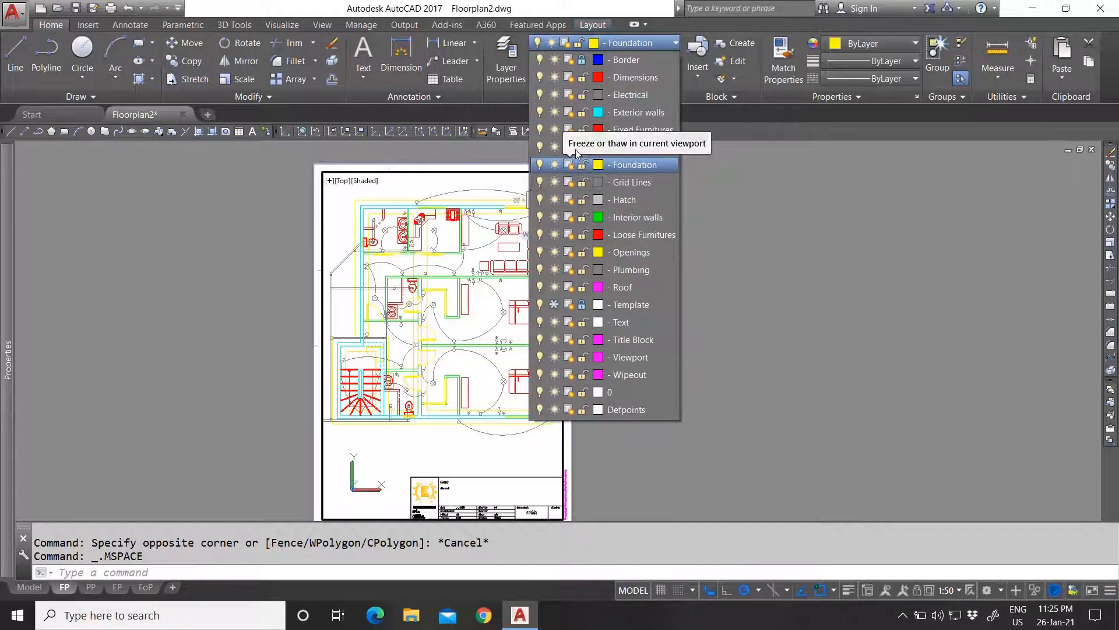
click(569, 95)
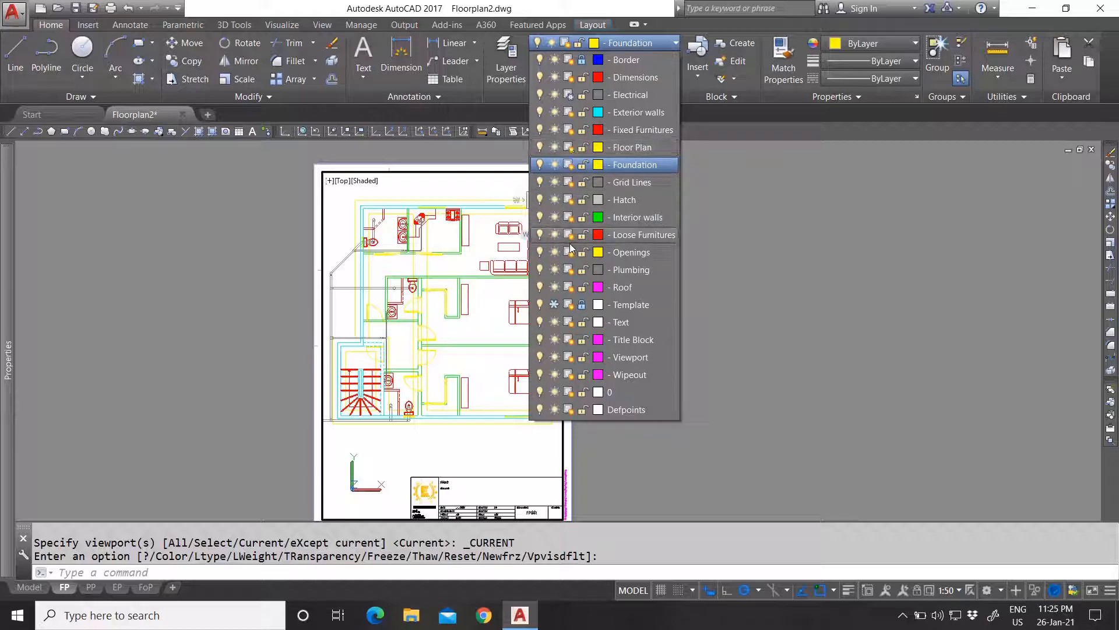
click(569, 270)
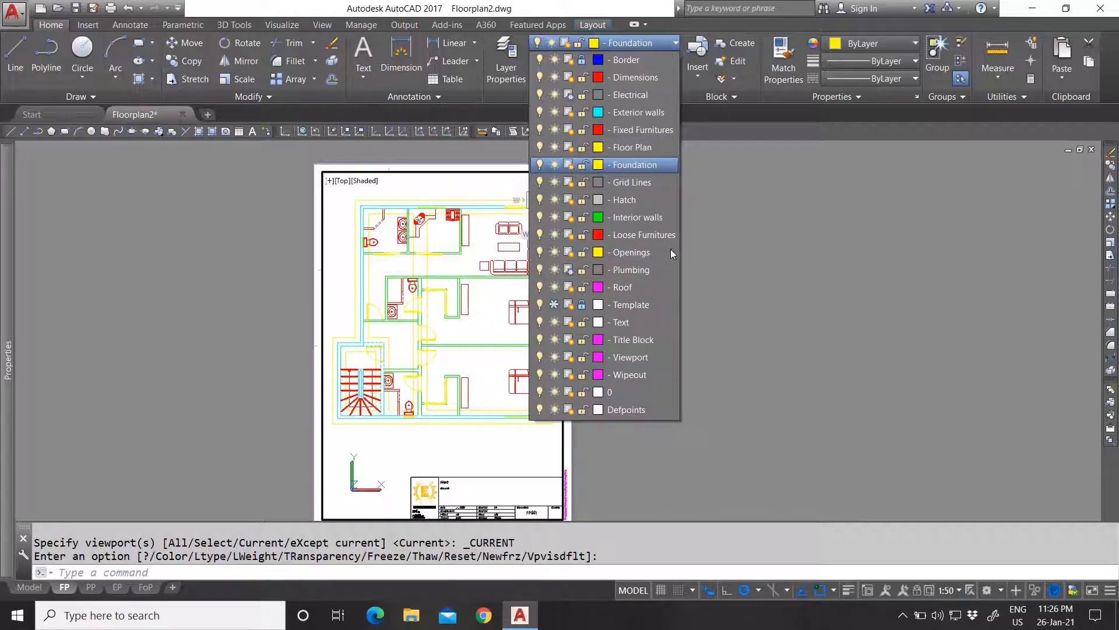
click(688, 239)
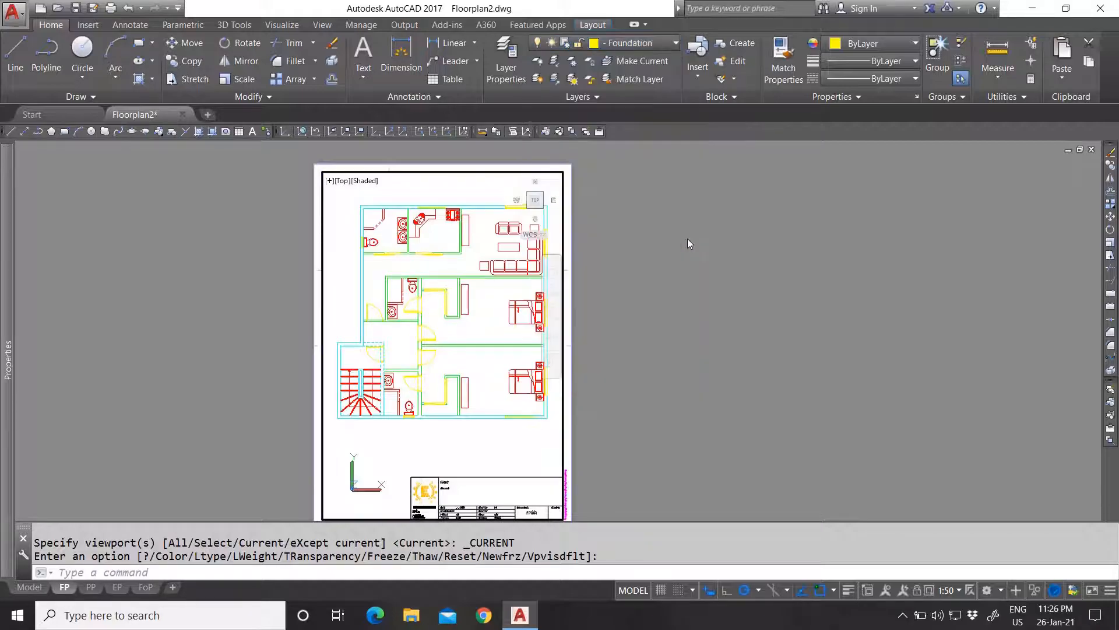
double_click(586, 250)
Examine the walls, openings, furniture and title block on the FP sheet.
scroll(449, 343, up, 2)
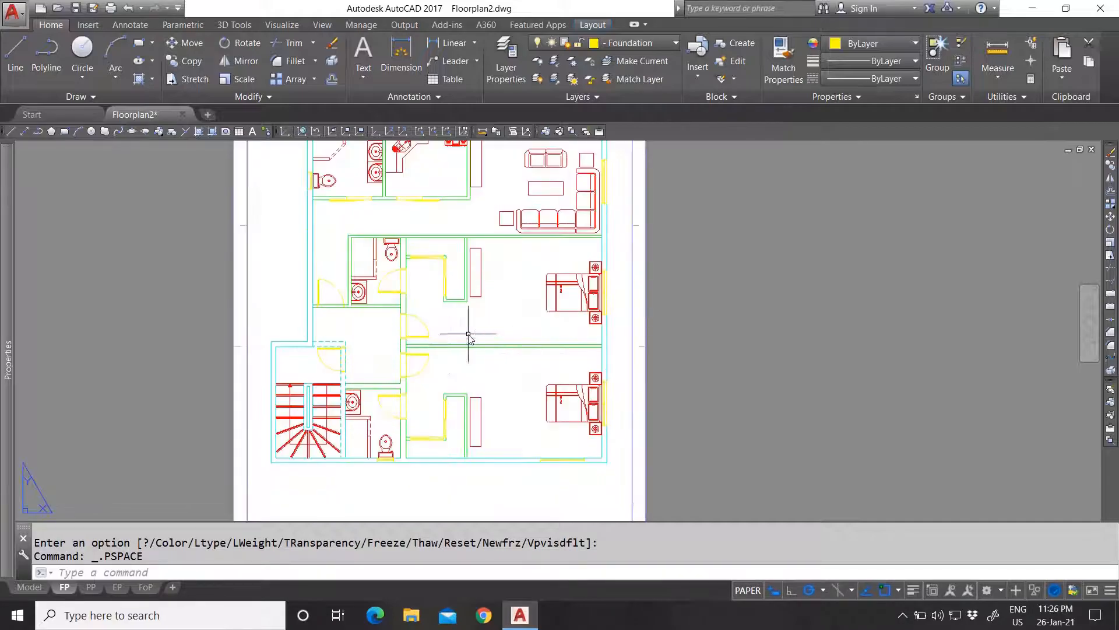
scroll(491, 294, down, 2)
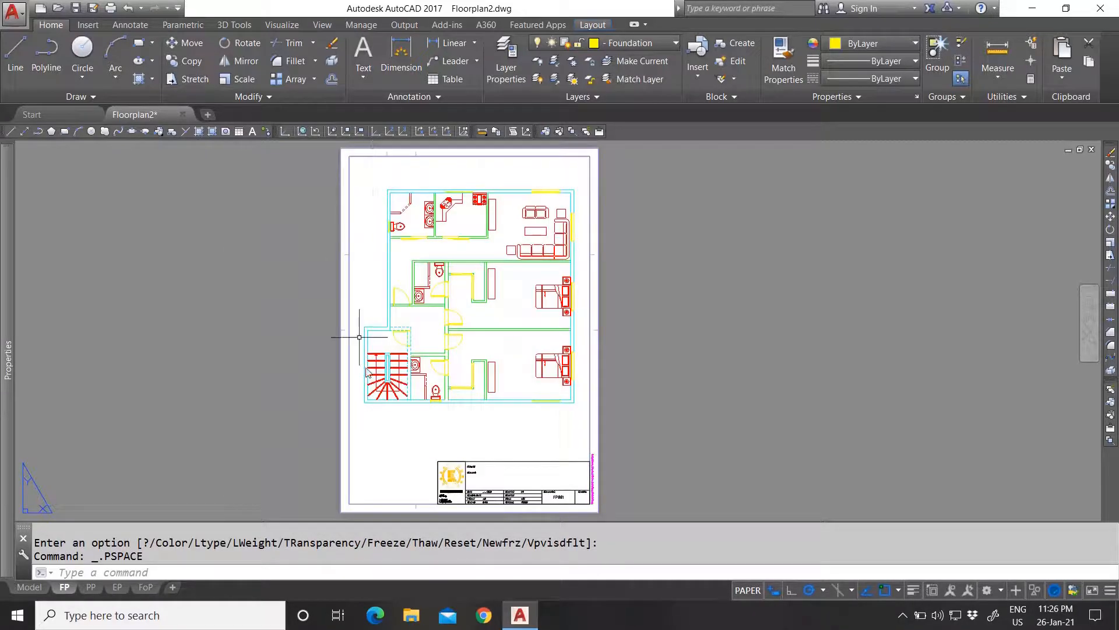
scroll(528, 227, up, 2)
scroll(457, 242, down, 2)
scroll(462, 249, up, 4)
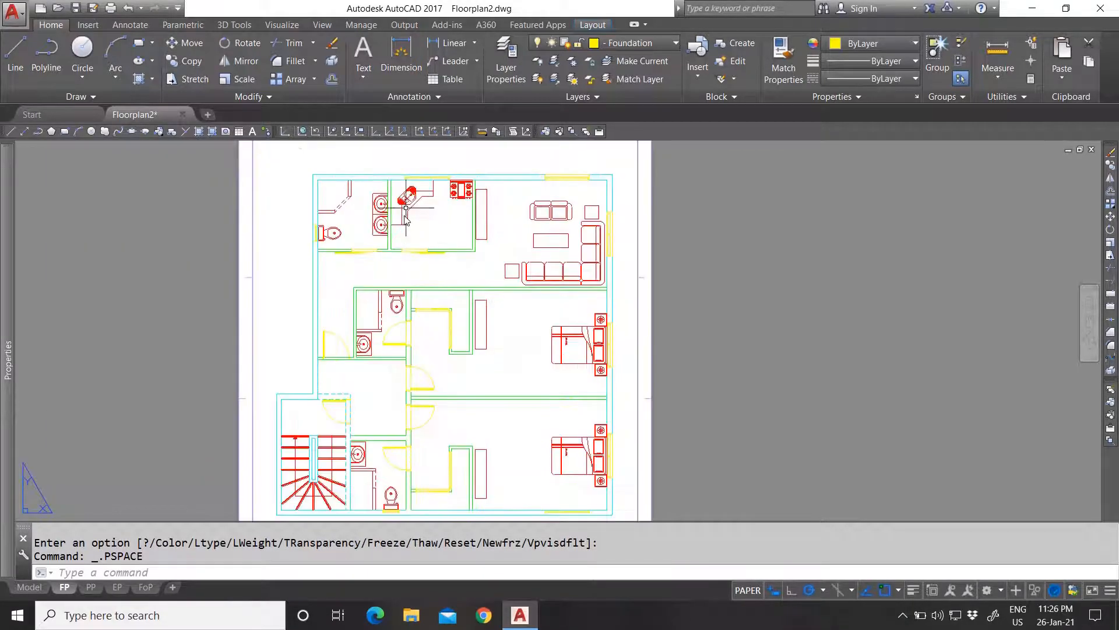
scroll(417, 200, down, 2)
scroll(439, 192, down, 2)
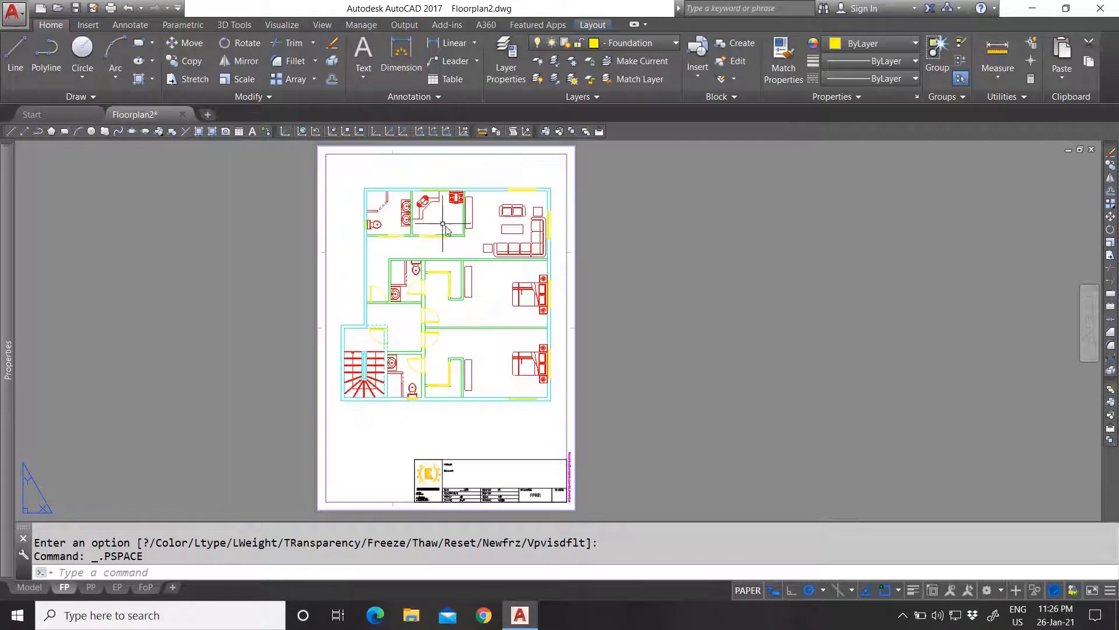
Look over the FP sheet and the PP layout, examining which layers' content the PP floor plan displays.
scroll(403, 344, up, 2)
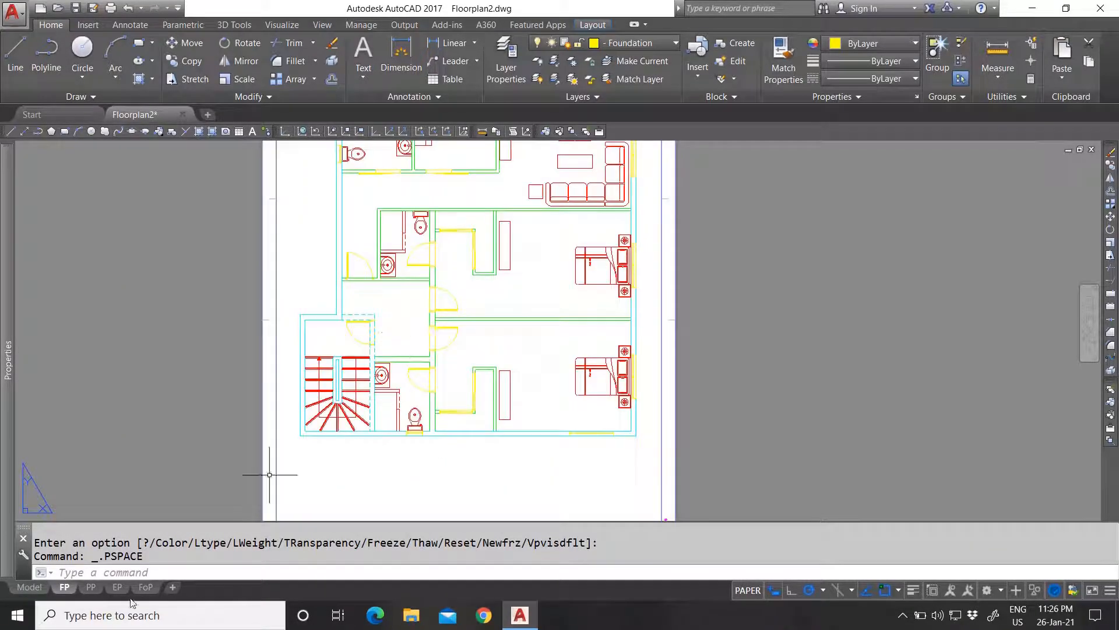
click(93, 589)
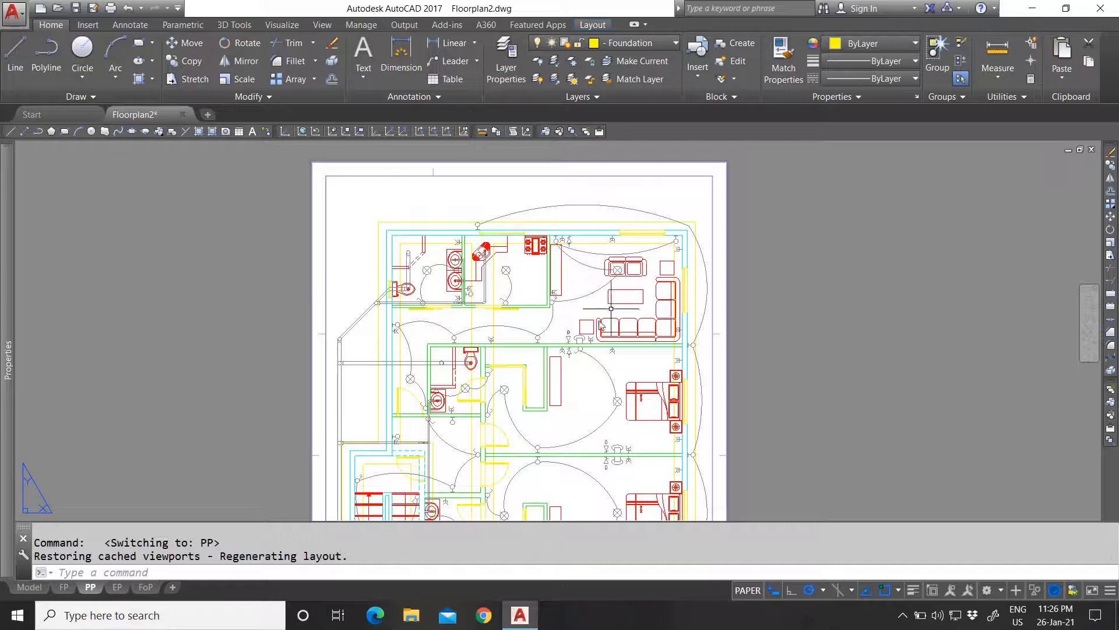
scroll(478, 257, down, 2)
scroll(523, 301, up, 1)
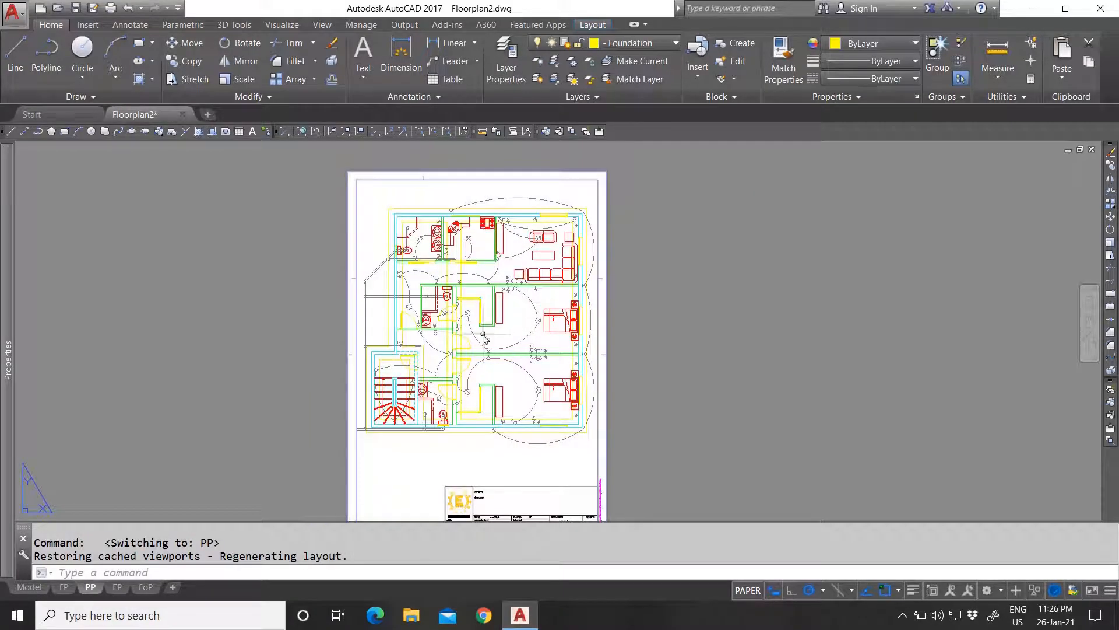
scroll(483, 337, up, 1)
scroll(466, 332, down, 2)
scroll(438, 331, up, 1)
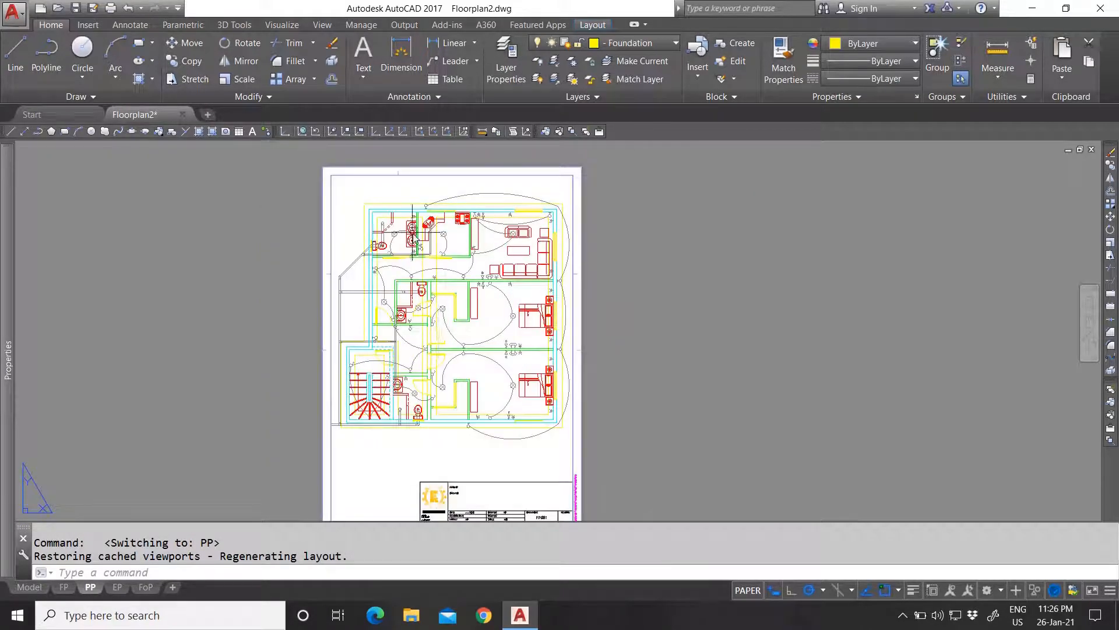
scroll(427, 258, up, 2)
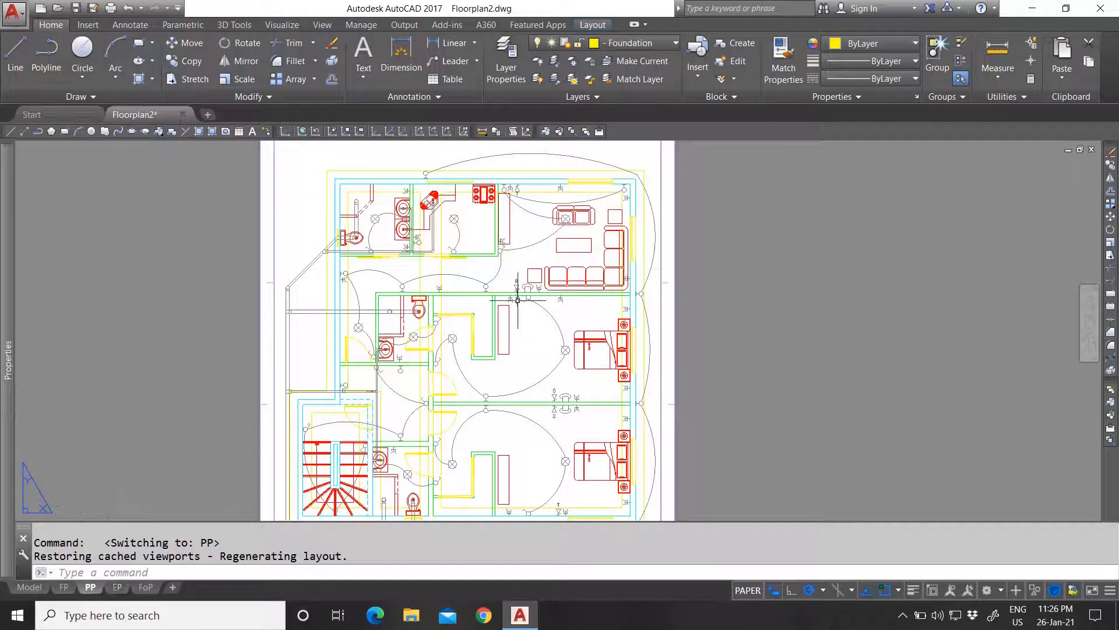
scroll(518, 306, down, 2)
scroll(512, 190, up, 1)
Freeze the Foundation, Electrical and Loose Furnitures layers in the PP layout's viewport only, and return to paper space.
double_click(513, 197)
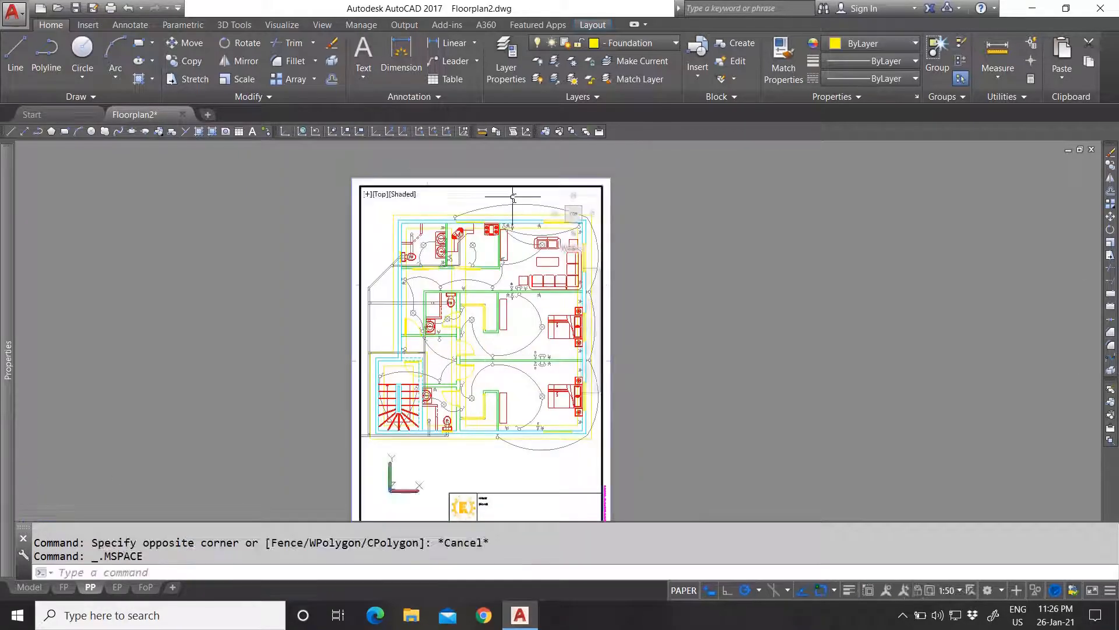
click(586, 44)
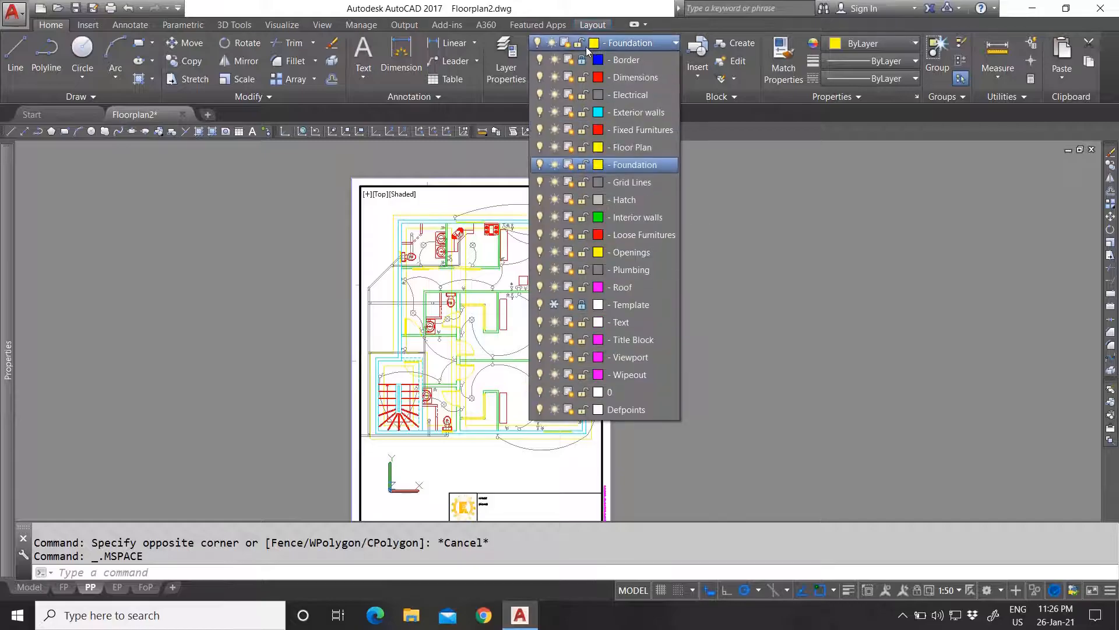
click(570, 165)
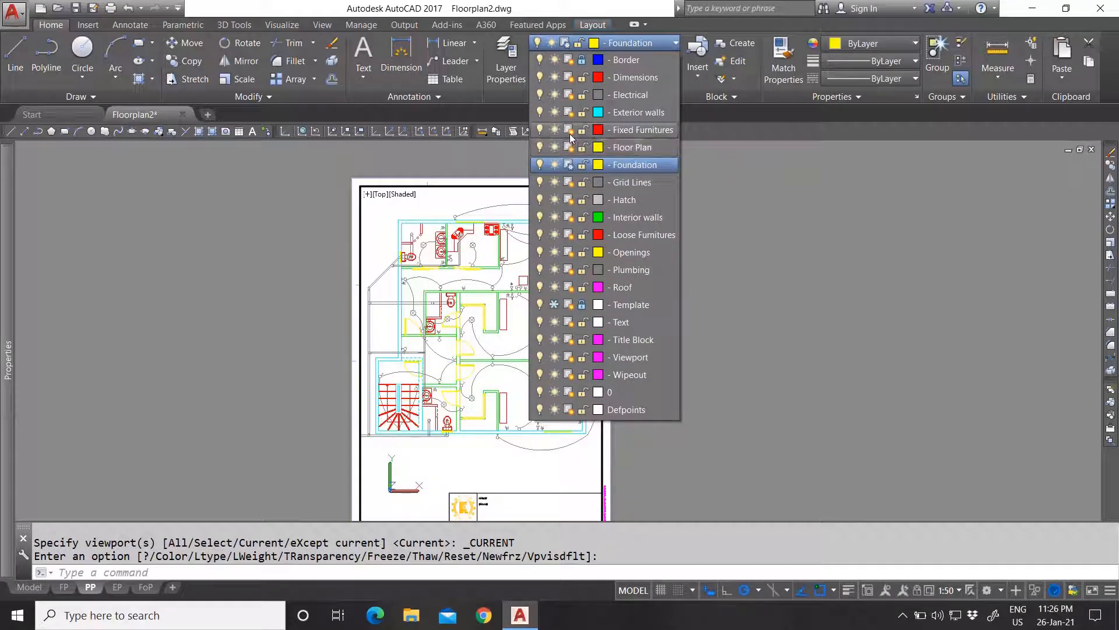
click(570, 166)
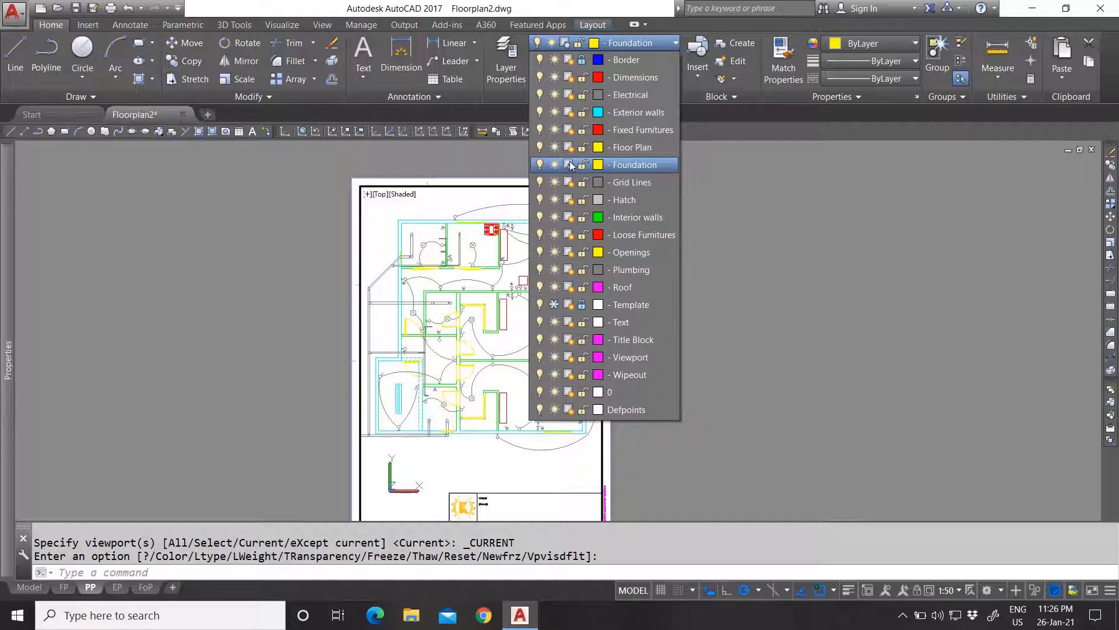
click(574, 166)
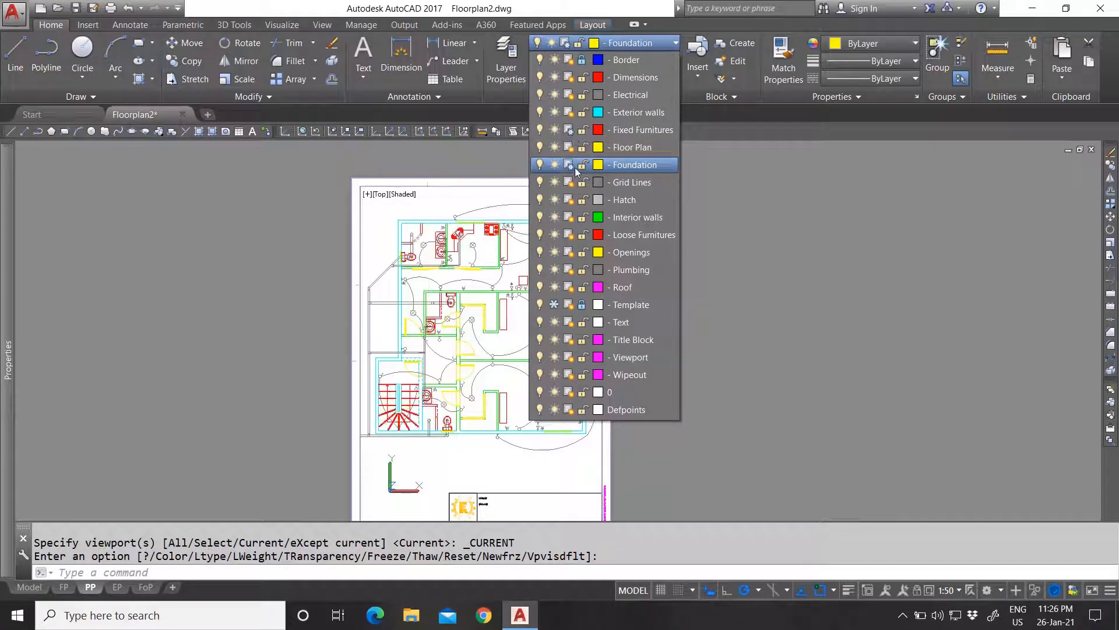
click(571, 235)
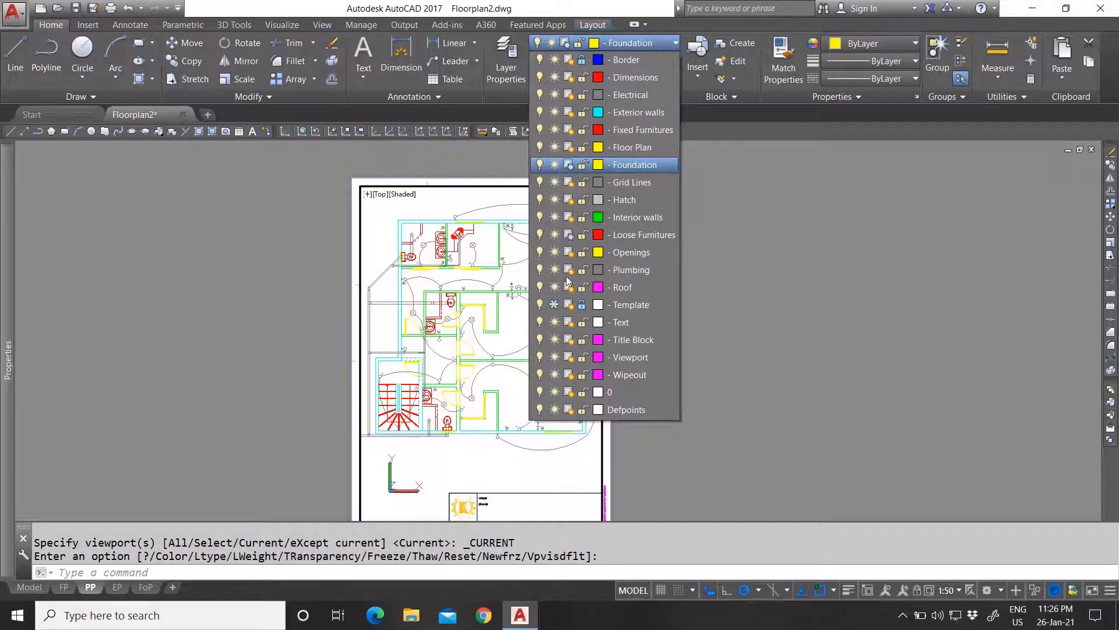
click(720, 265)
double_click(656, 284)
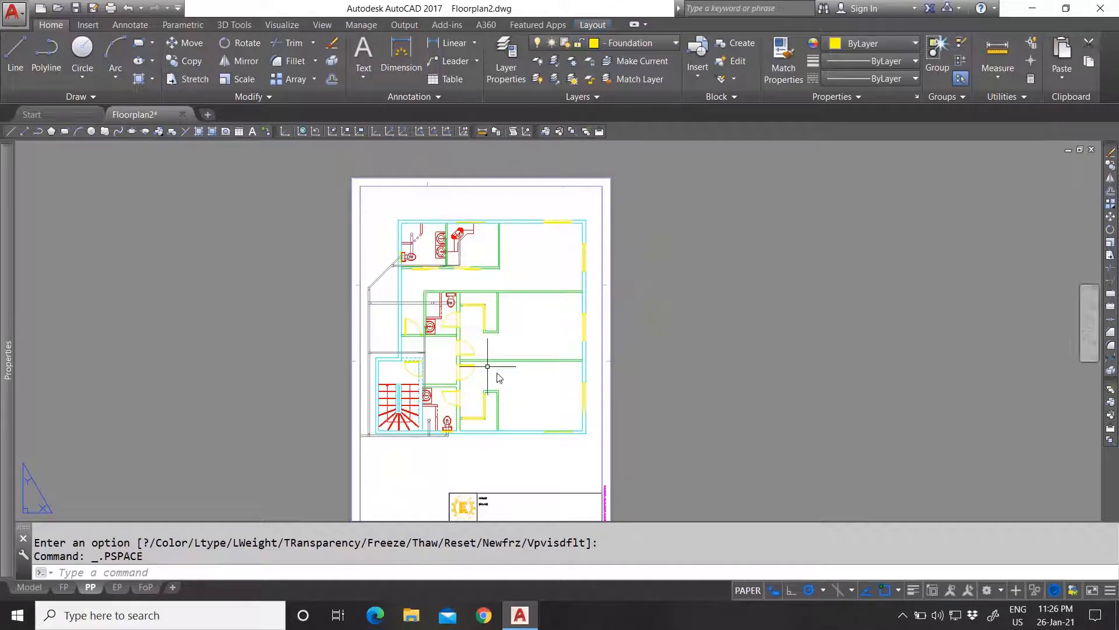
Examine the plumbing lines, bathroom fixtures and kitchen sink across the PP sheet's floor plan.
scroll(464, 420, up, 5)
scroll(403, 447, up, 4)
scroll(431, 394, down, 6)
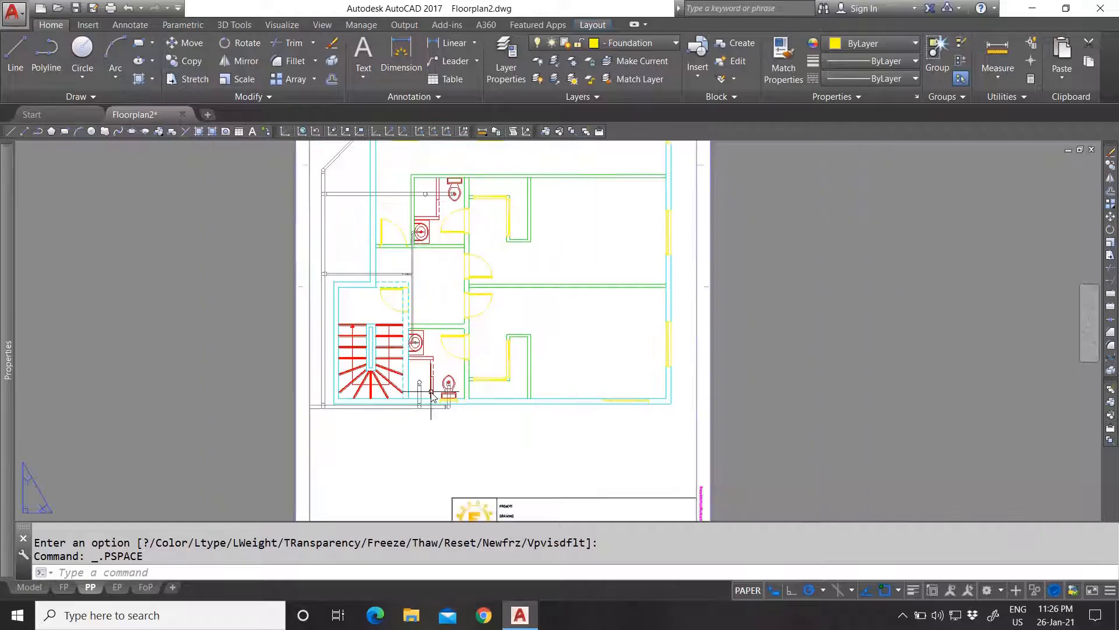
scroll(388, 348, up, 4)
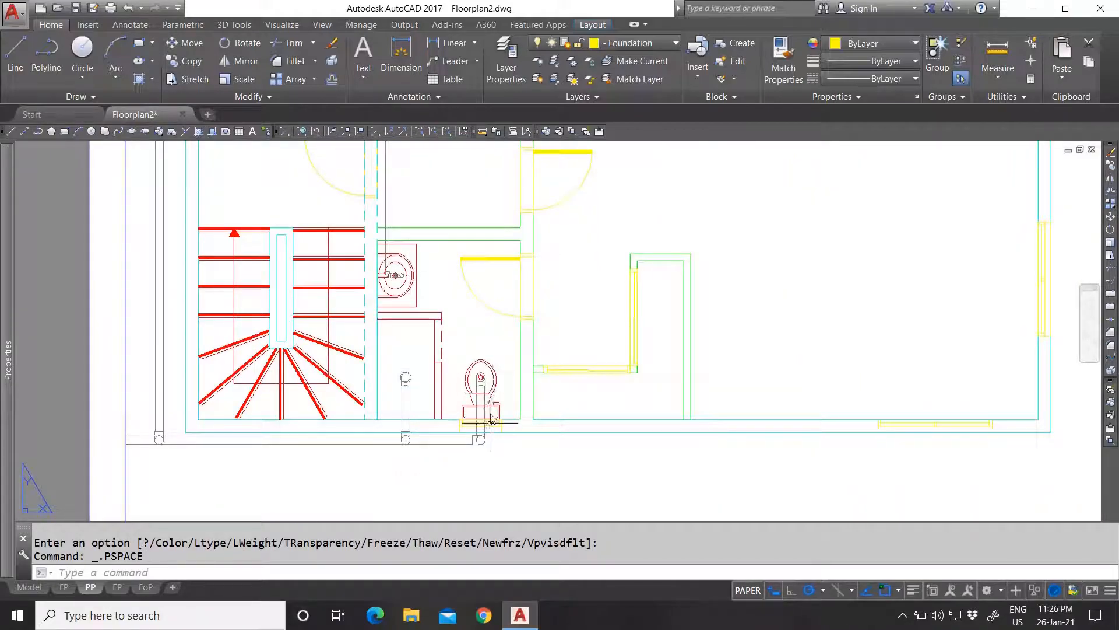
scroll(490, 419, down, 4)
scroll(475, 332, down, 3)
scroll(456, 232, up, 4)
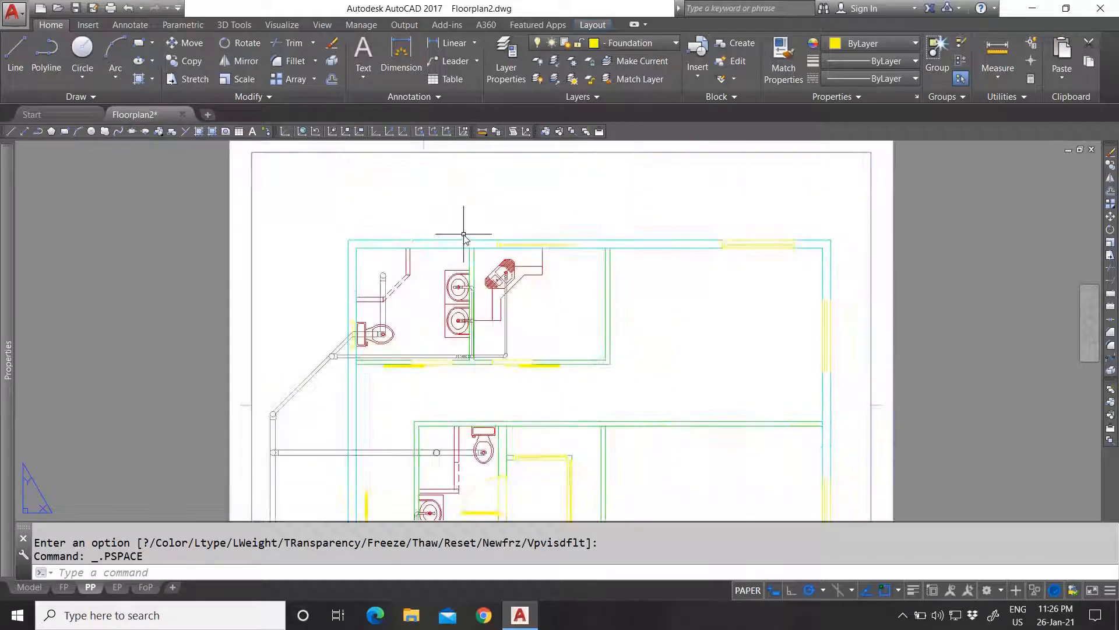
scroll(412, 317, up, 2)
scroll(487, 229, down, 3)
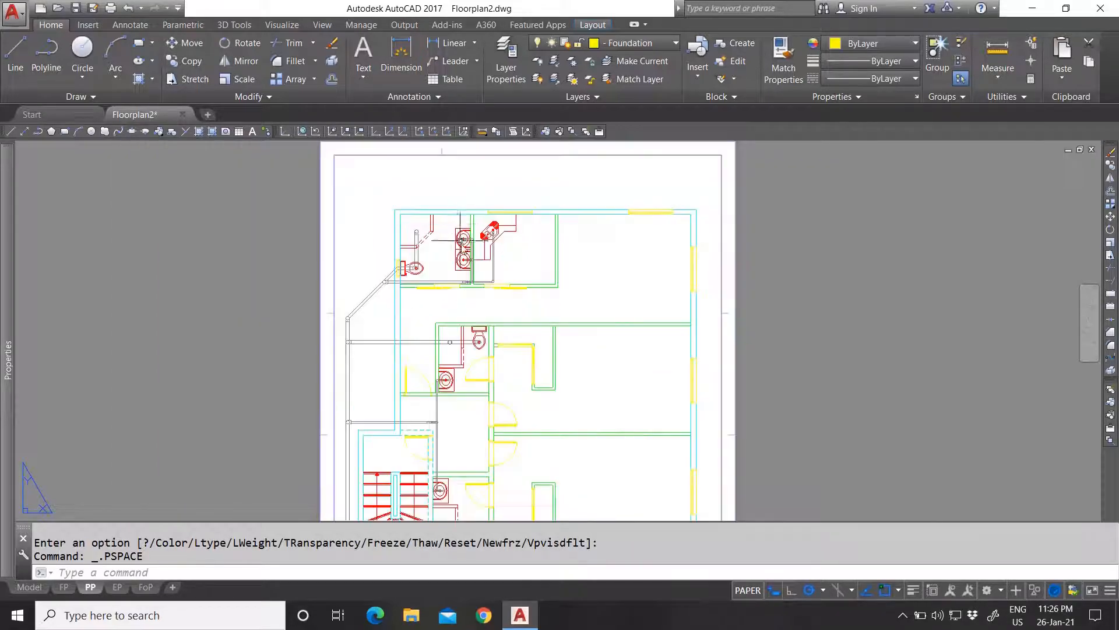
scroll(494, 250, up, 2)
scroll(477, 232, down, 3)
scroll(572, 249, up, 3)
scroll(583, 247, down, 3)
scroll(522, 274, up, 1)
scroll(495, 285, down, 1)
scroll(487, 277, up, 3)
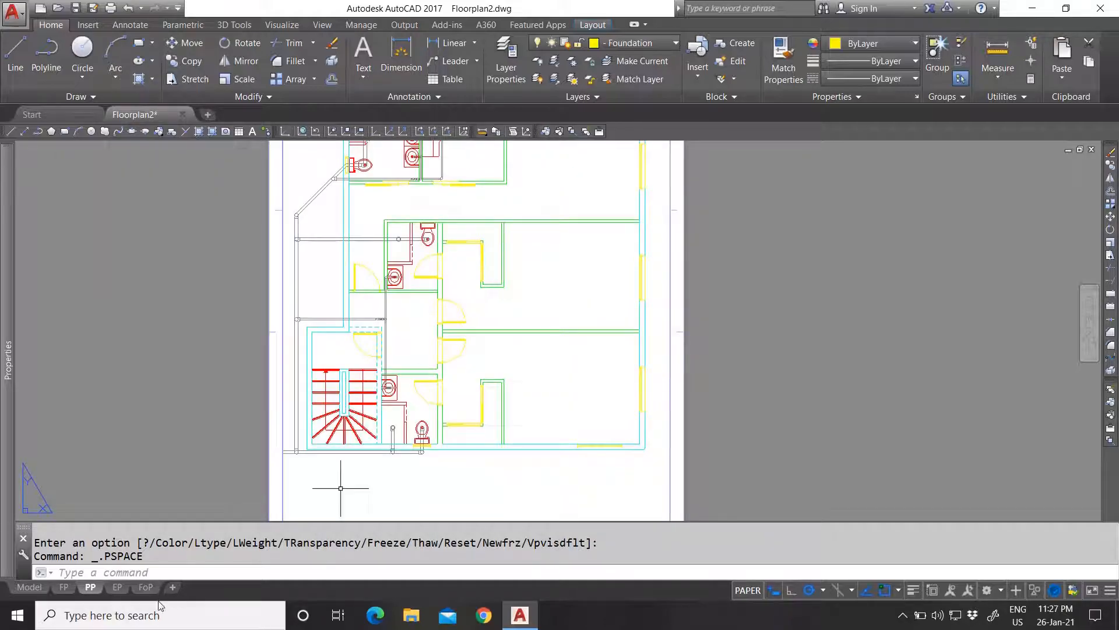
Freeze the Foundation, Plumbing and Loose Furnitures layers in the EP layout's viewport only, return to paper space and check the sheet.
click(116, 587)
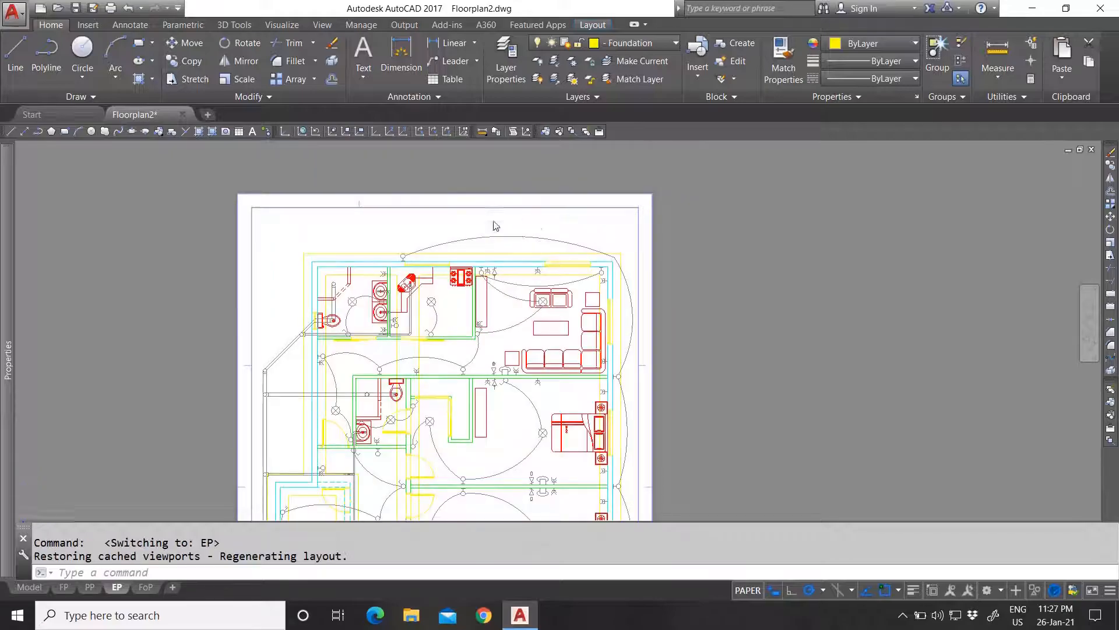
scroll(494, 256, down, 3)
scroll(497, 263, up, 2)
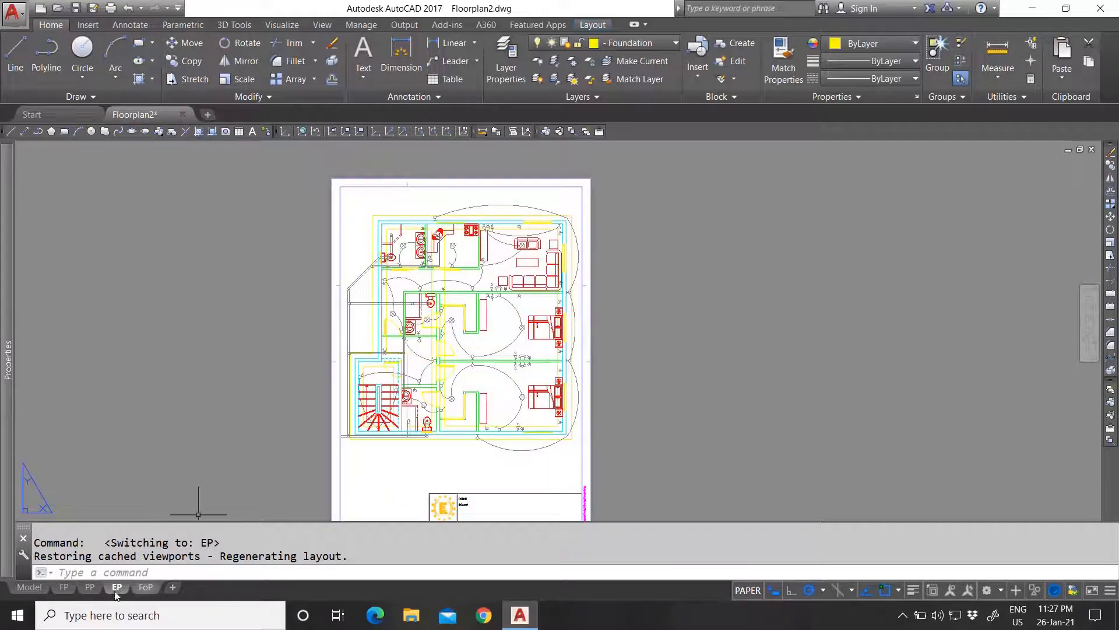
double_click(435, 201)
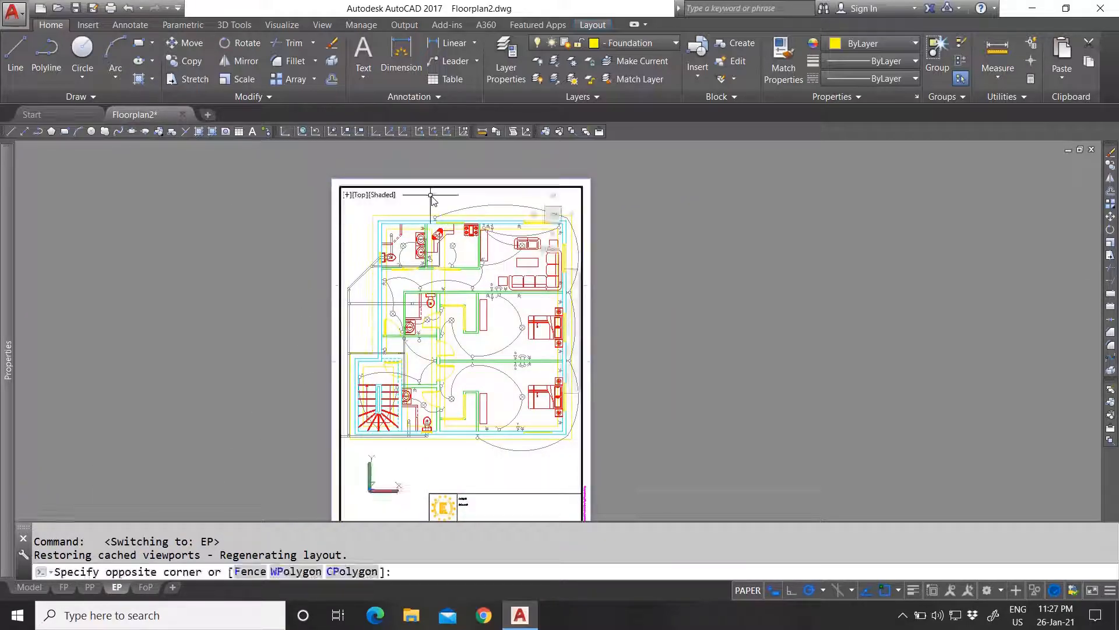
click(625, 48)
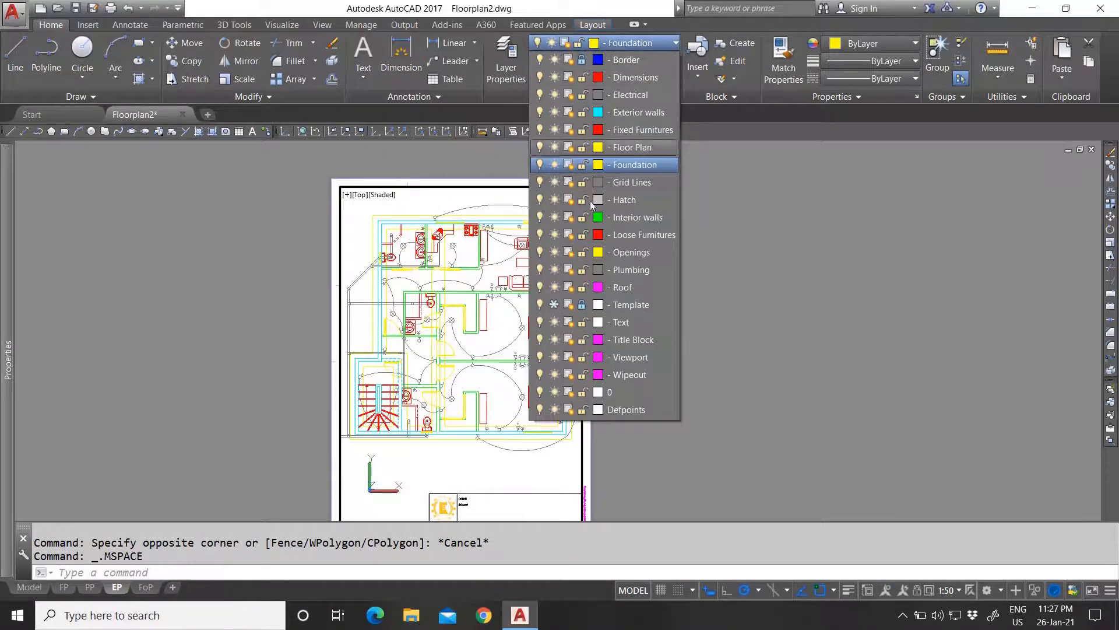
click(569, 165)
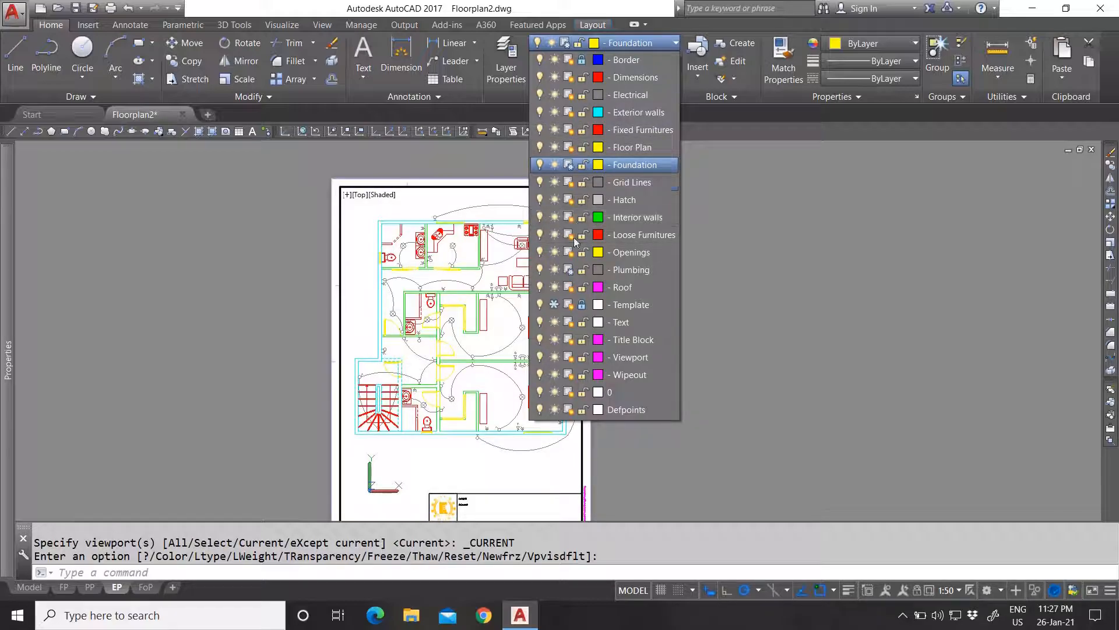
click(718, 271)
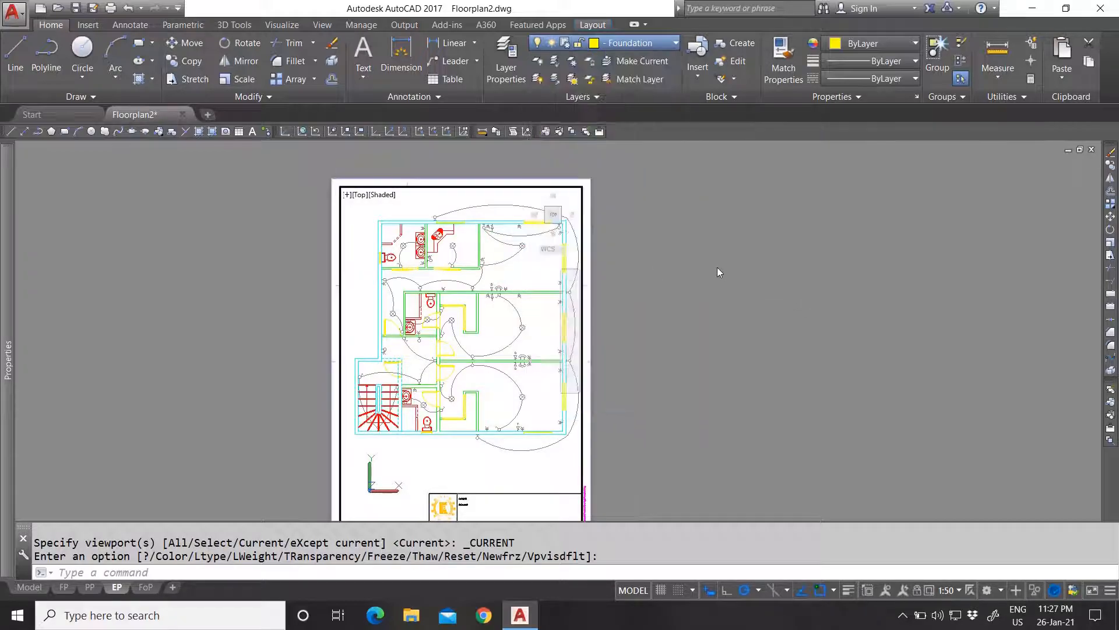
double_click(621, 283)
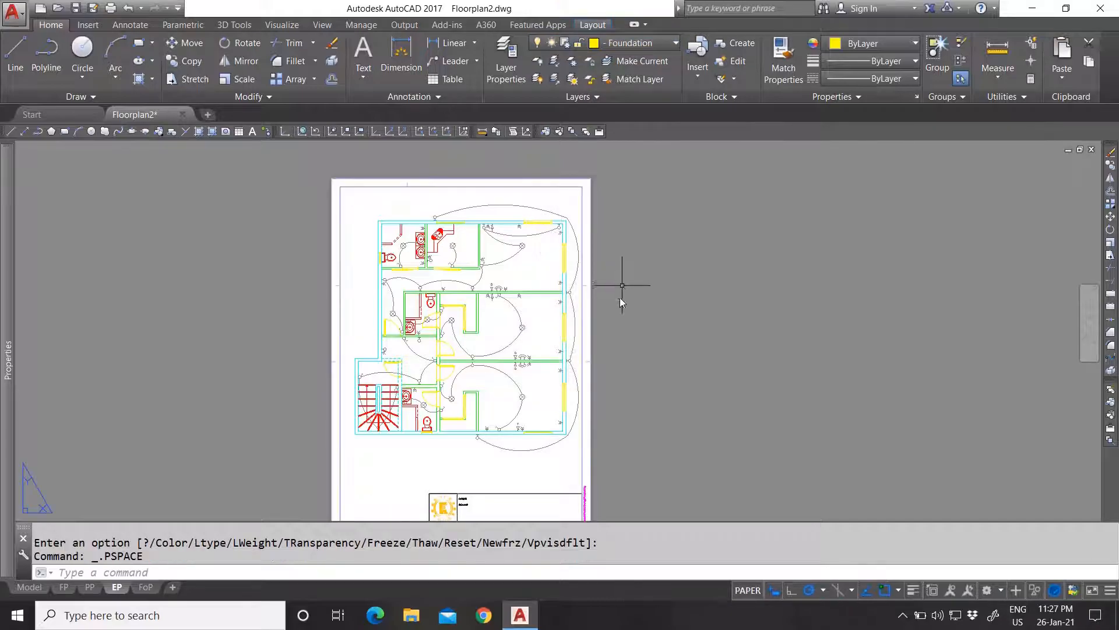
scroll(470, 328, up, 2)
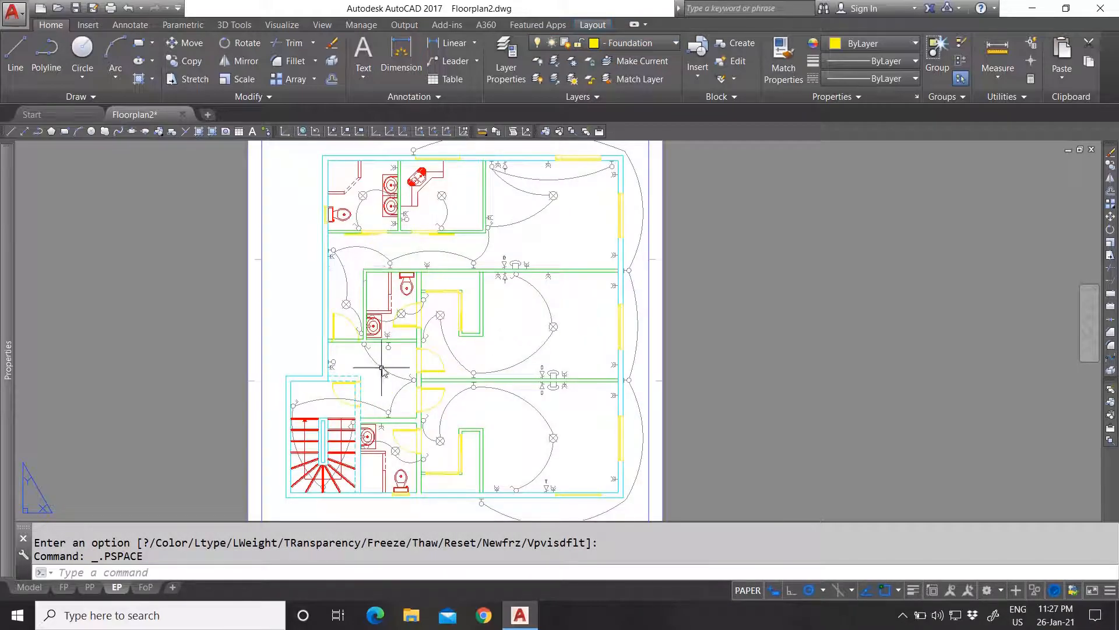
scroll(449, 225, down, 3)
scroll(394, 220, up, 3)
scroll(394, 222, down, 3)
scroll(403, 247, up, 3)
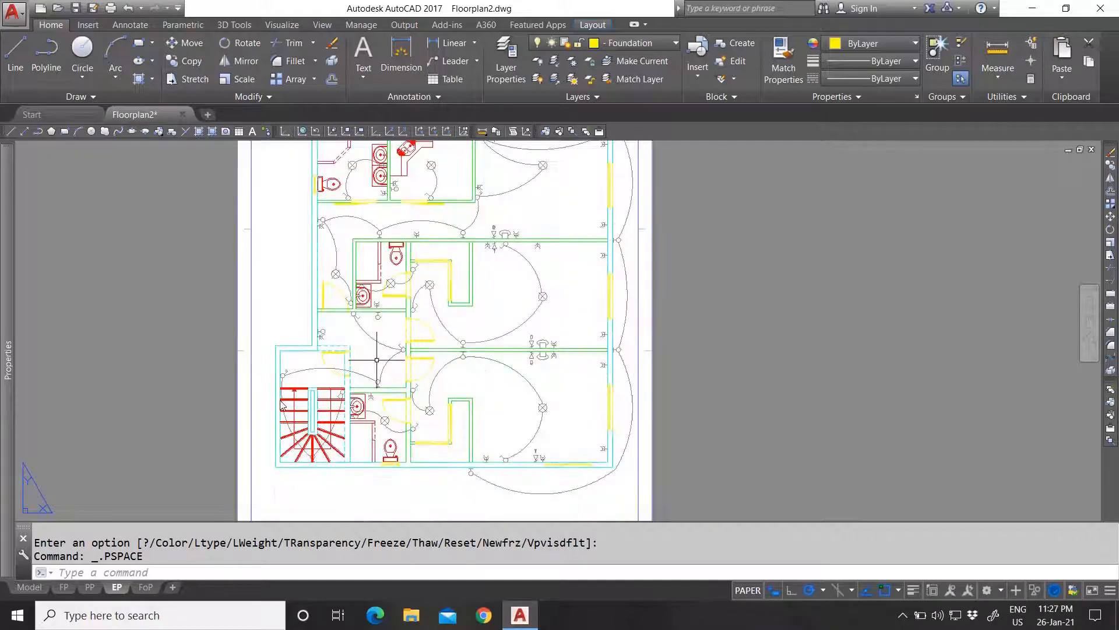
Freeze the Electrical, Loose Furnitures and Plumbing layers in the FoP layout's viewport only.
click(145, 587)
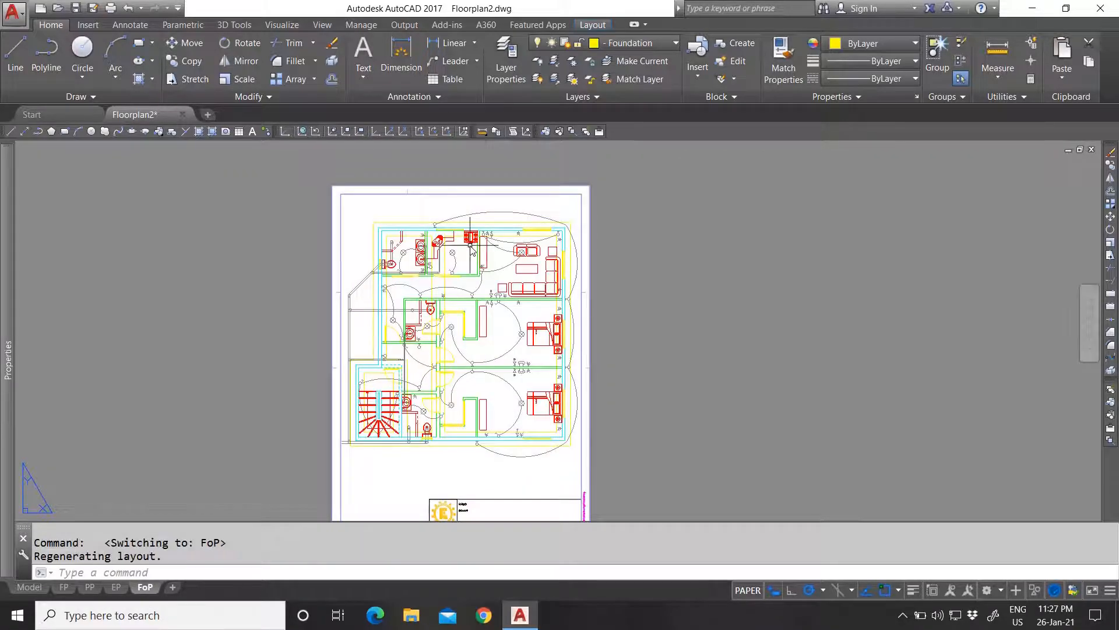
double_click(430, 210)
click(645, 42)
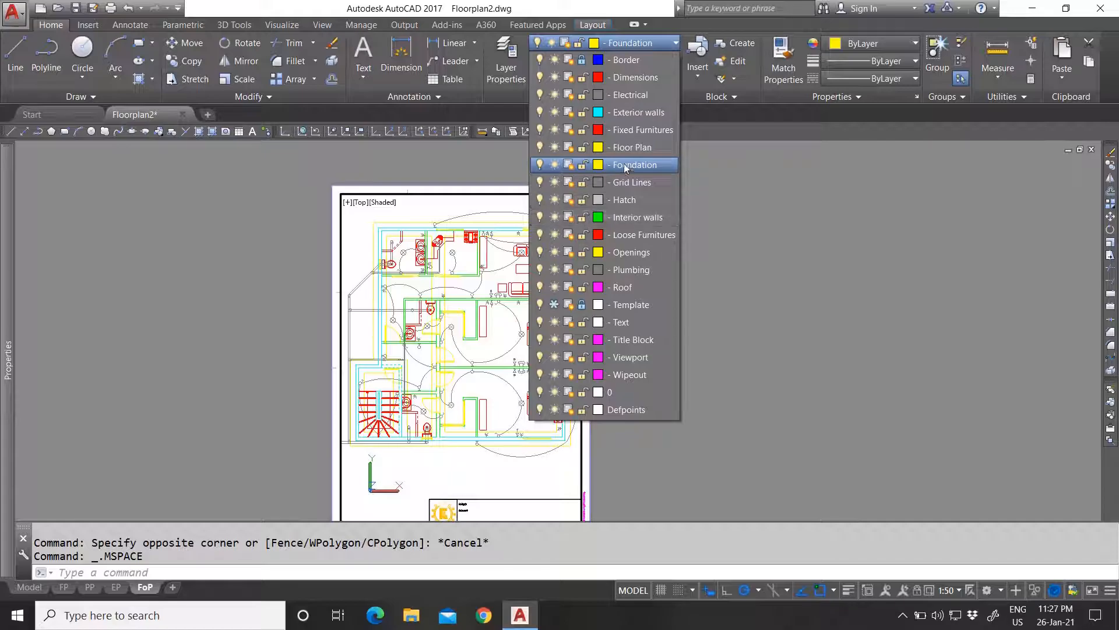
click(570, 235)
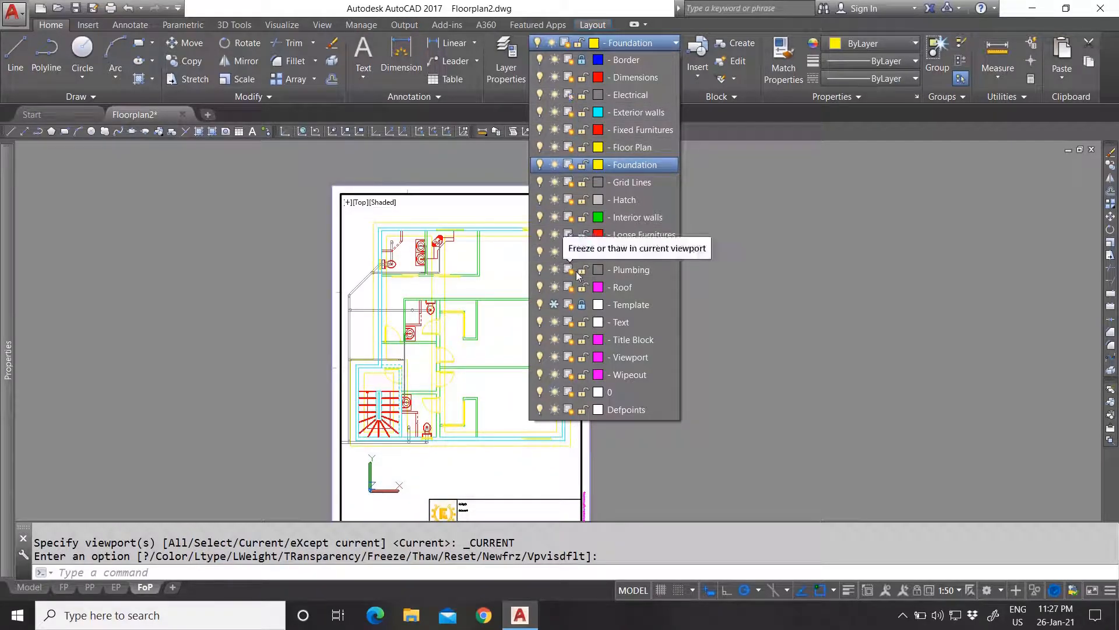
click(572, 270)
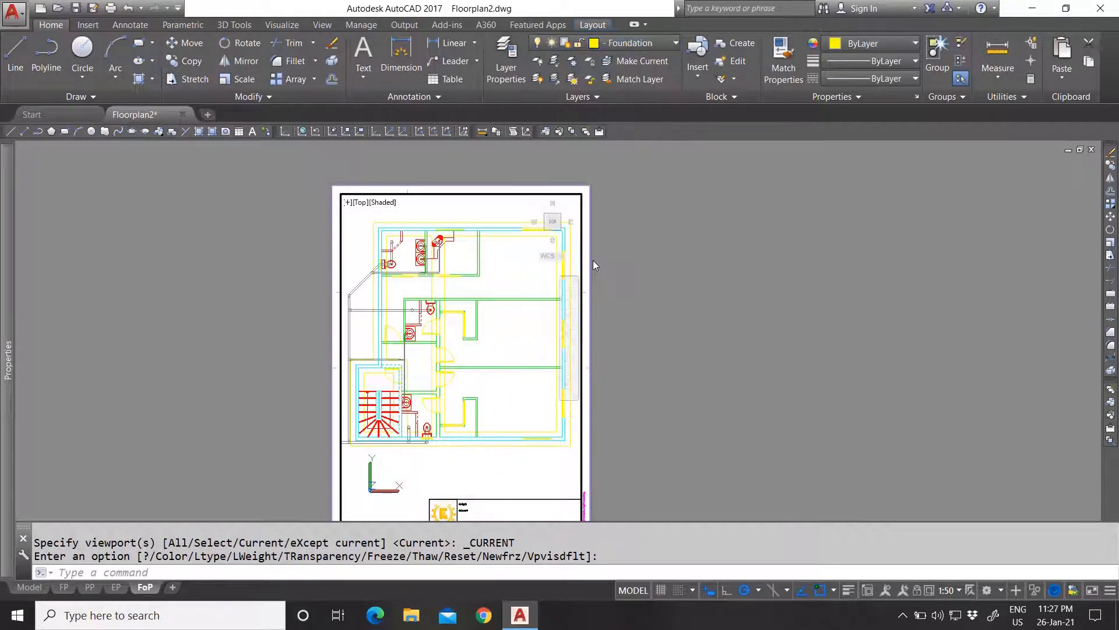
click(589, 42)
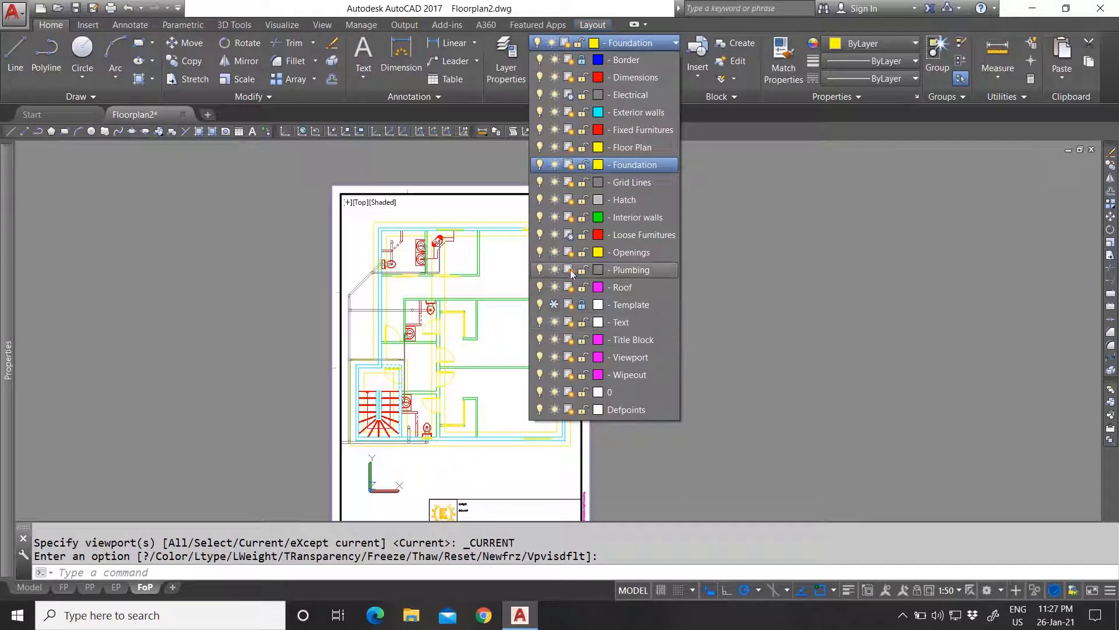
click(574, 287)
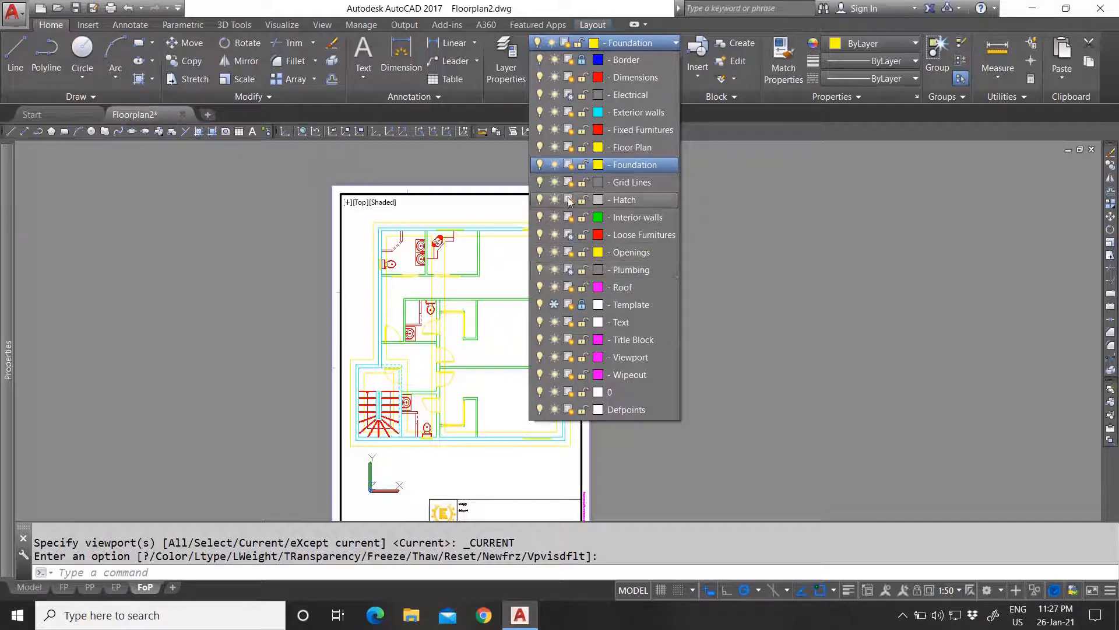
click(567, 271)
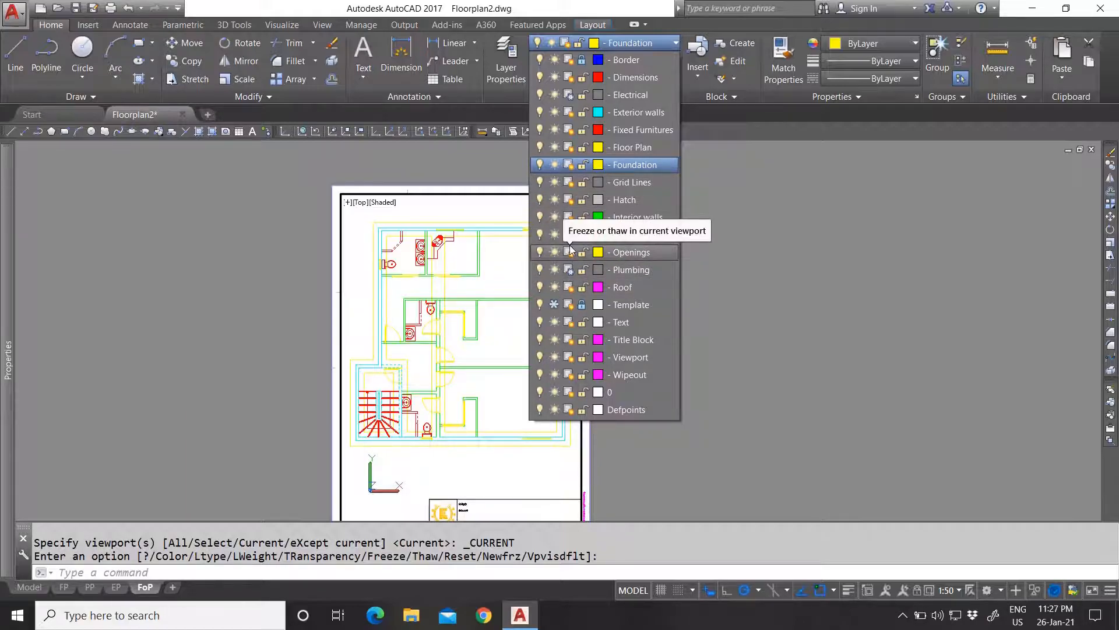
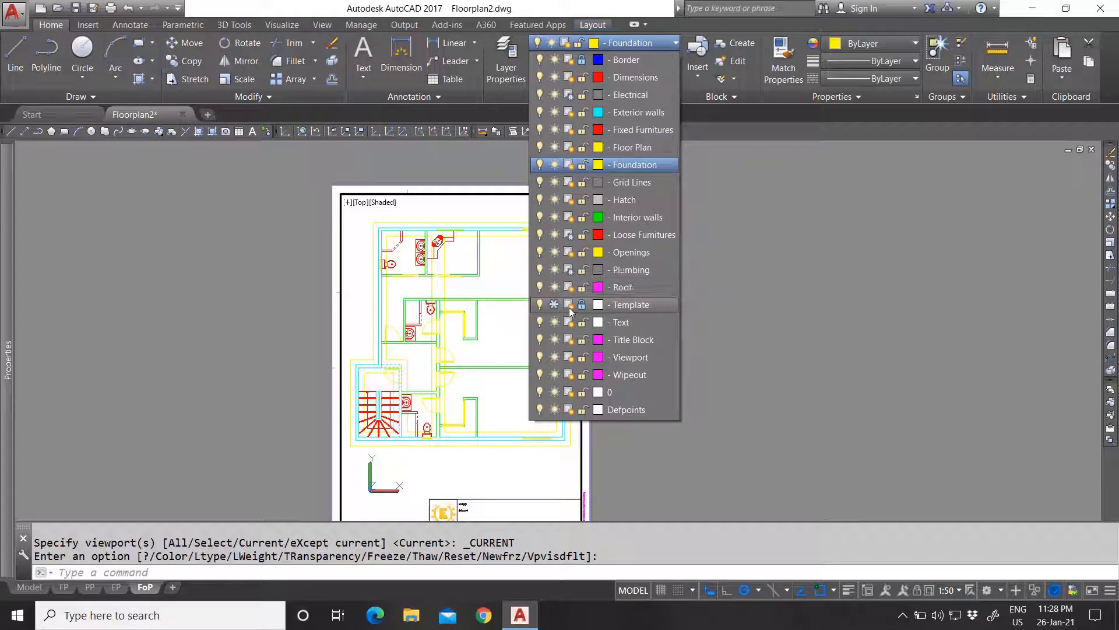
Freeze the Fixed Furnitures, Interior walls and Openings layers in the FoP viewport only, and return to paper space.
click(571, 234)
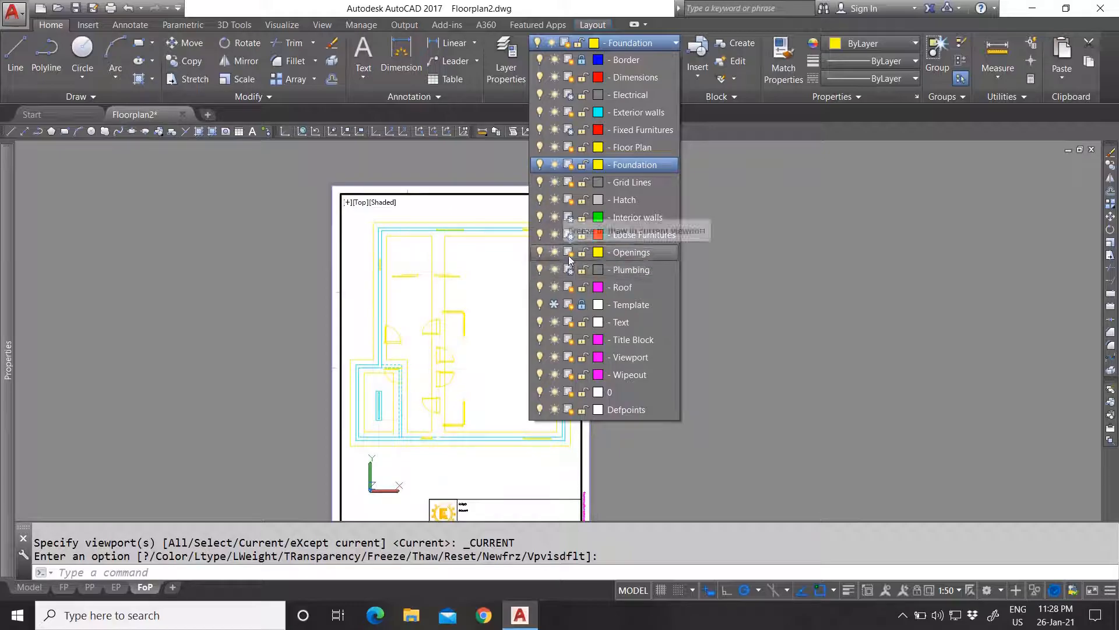
click(568, 254)
click(571, 269)
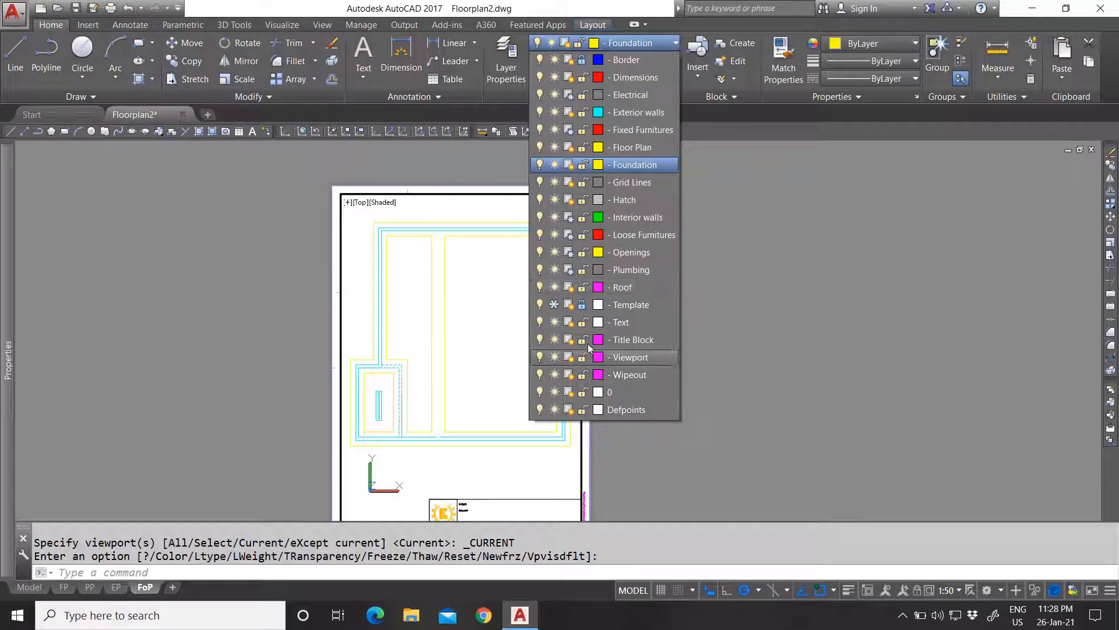
click(569, 222)
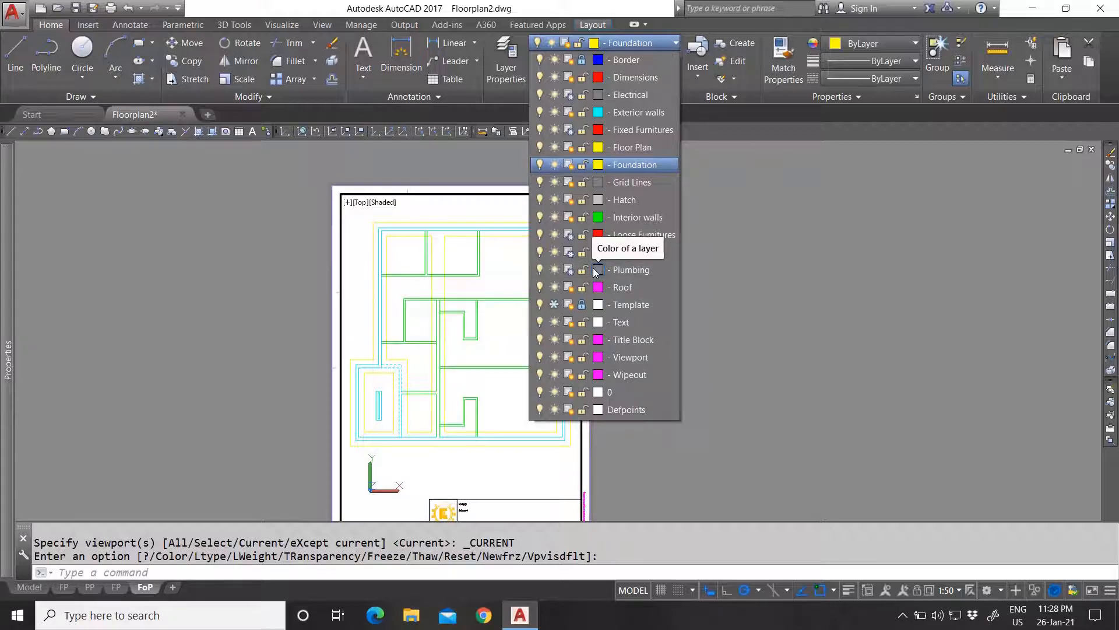
click(570, 222)
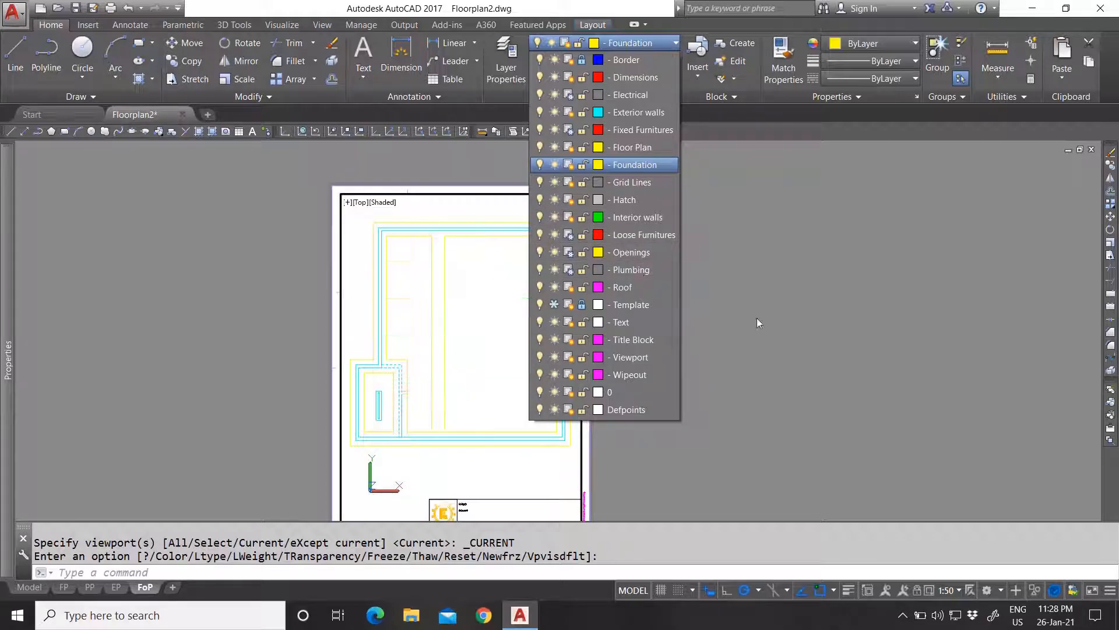
click(713, 346)
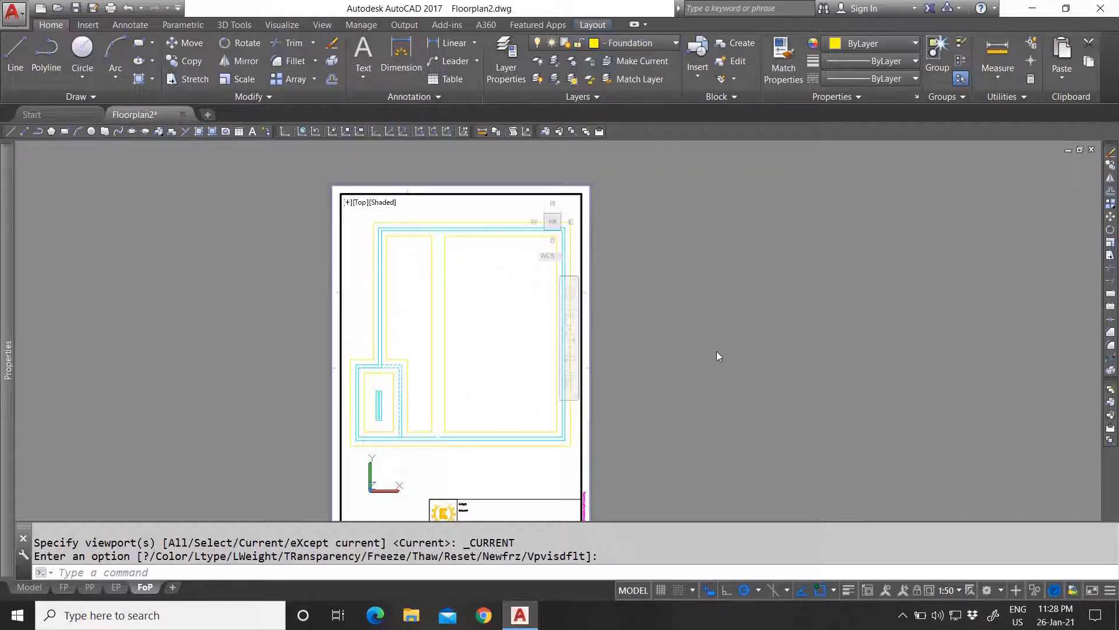
double_click(607, 380)
In the FoP viewport, stretch the open end of the lower exterior wall's inner line to the dashed stair wall's corner.
scroll(410, 440, up, 4)
scroll(407, 384, down, 4)
scroll(396, 298, up, 2)
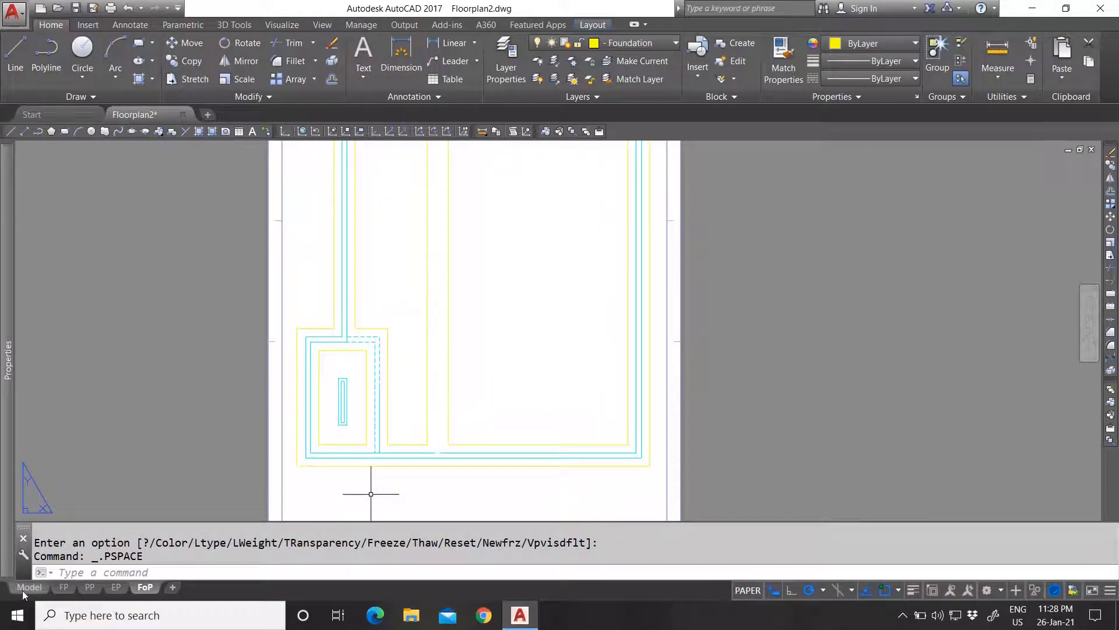
scroll(457, 392, down, 2)
scroll(432, 430, up, 6)
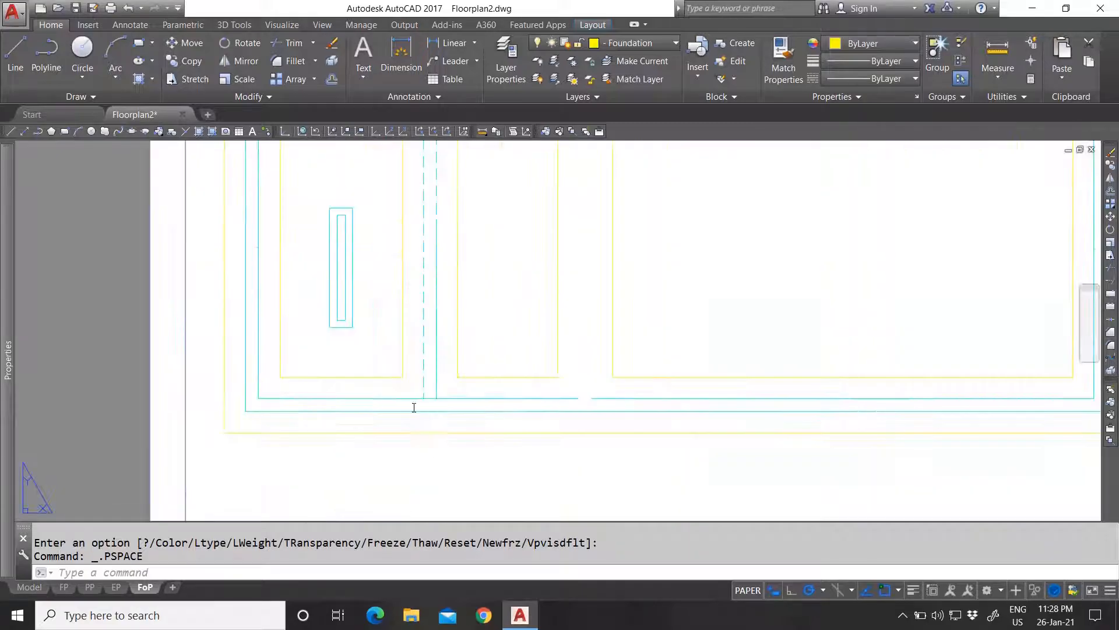
double_click(593, 399)
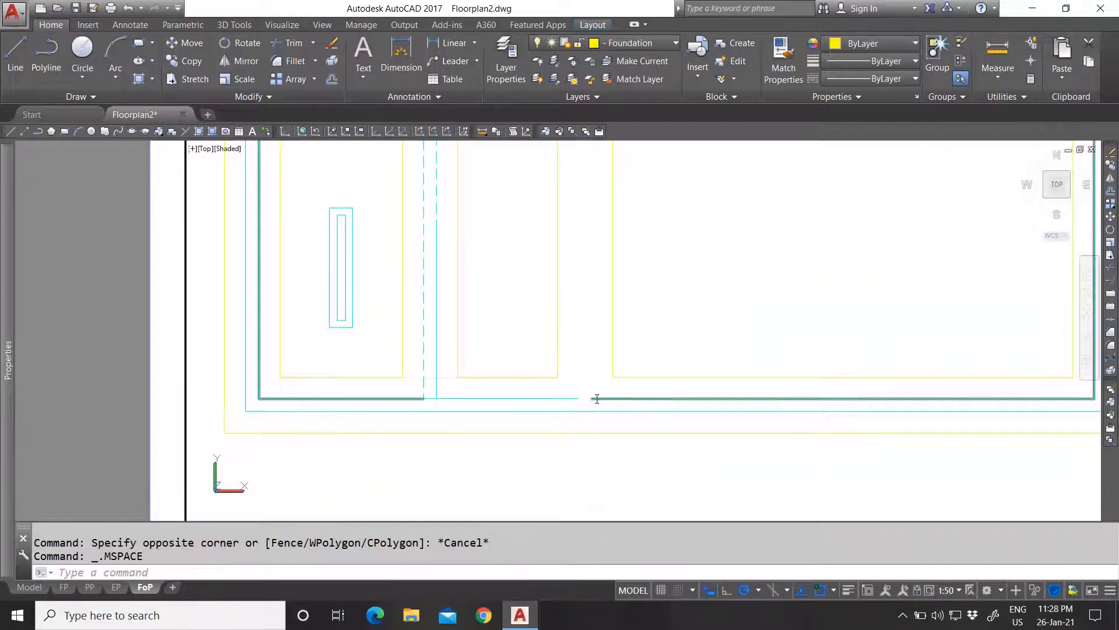
click(592, 398)
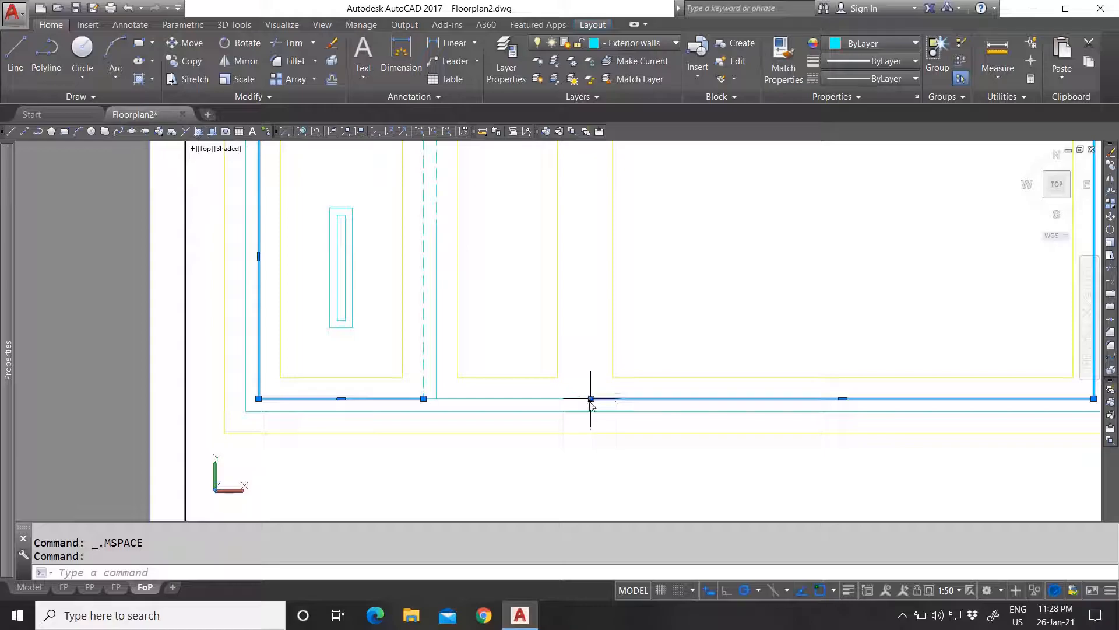
click(591, 398)
click(437, 398)
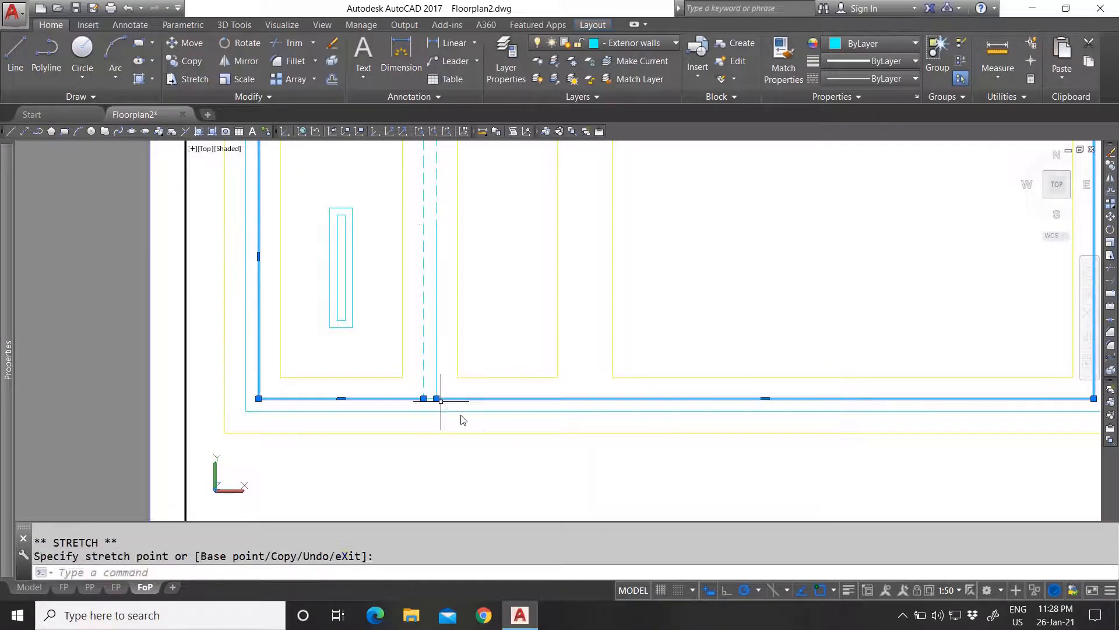
key(Escape)
Change the linetype of the dashed exterior wall beside the stairs to a solid line, and return to paper space.
click(430, 334)
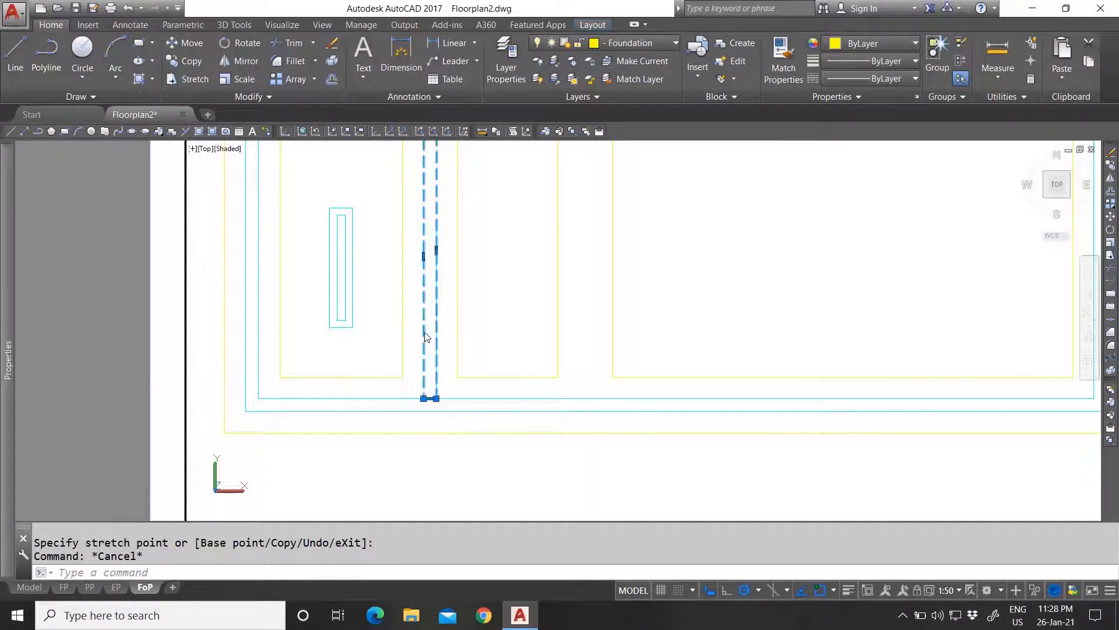
click(607, 47)
click(607, 48)
mouse_move(3, 228)
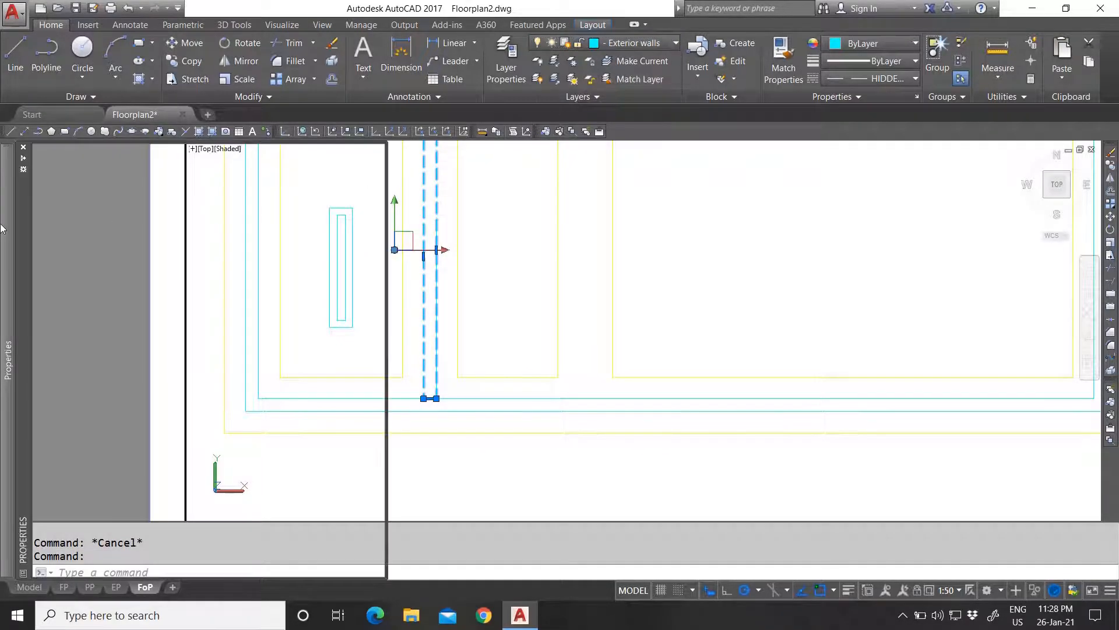
click(267, 215)
click(267, 215)
click(266, 227)
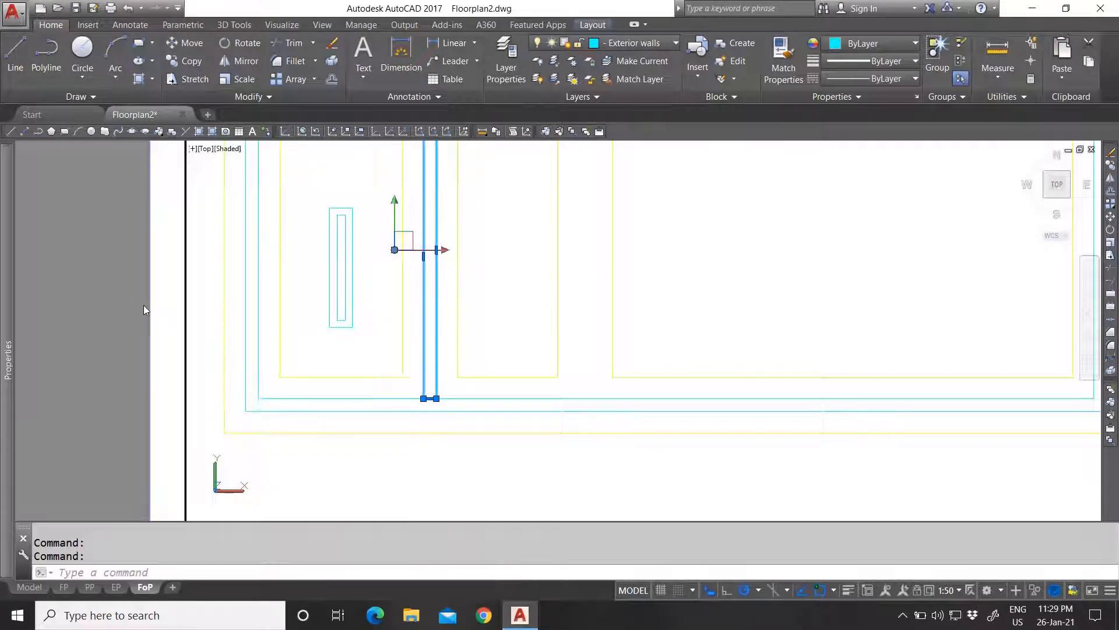
key(Escape)
double_click(156, 315)
scroll(344, 365, down, 3)
scroll(370, 370, up, 2)
key(Escape)
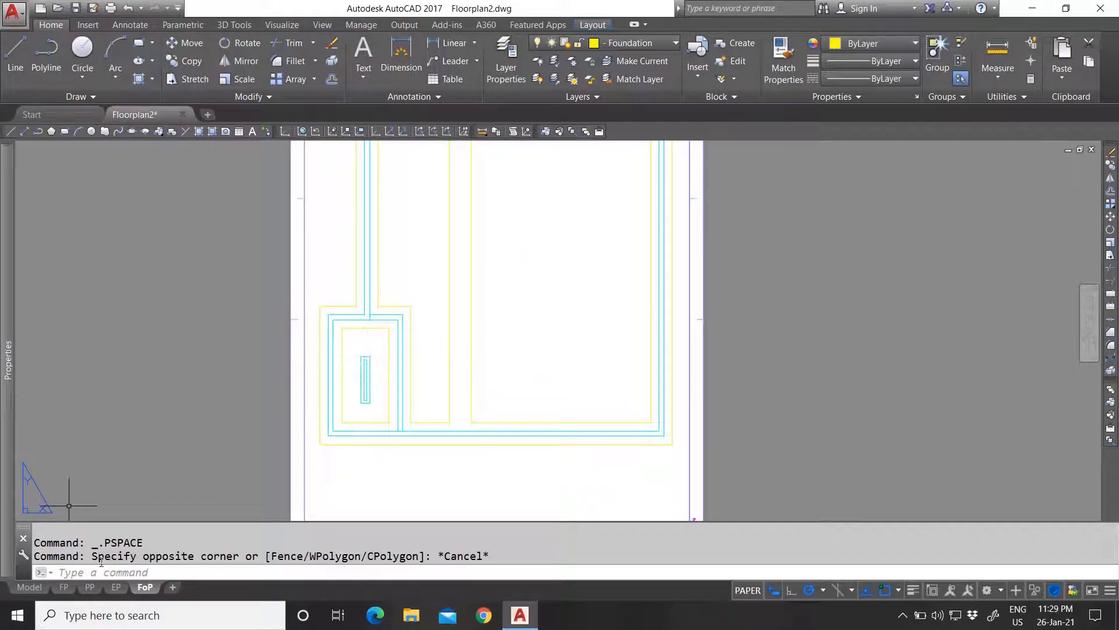
scroll(454, 342, down, 2)
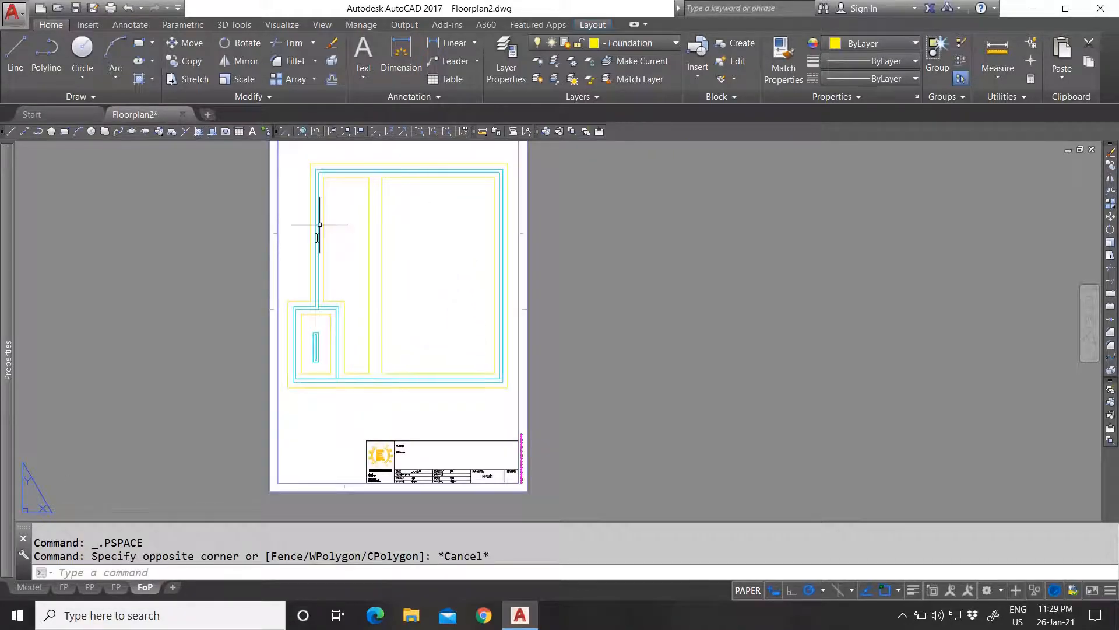
Look over the EP, PP and FP sheets in turn, comparing which layers' content each one displays.
click(114, 589)
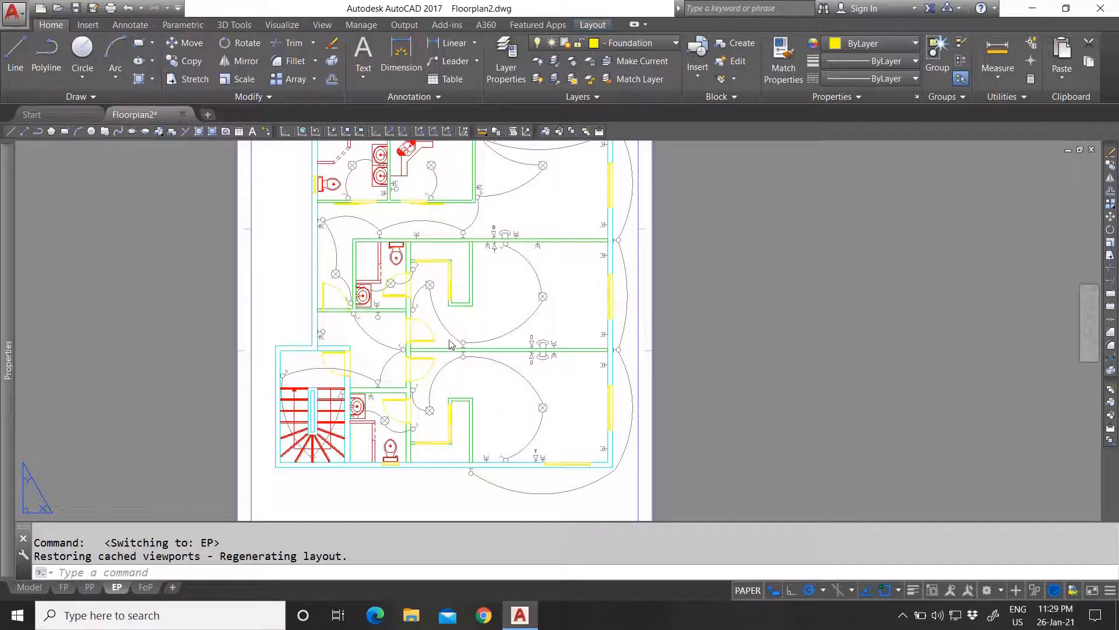
scroll(447, 343, down, 4)
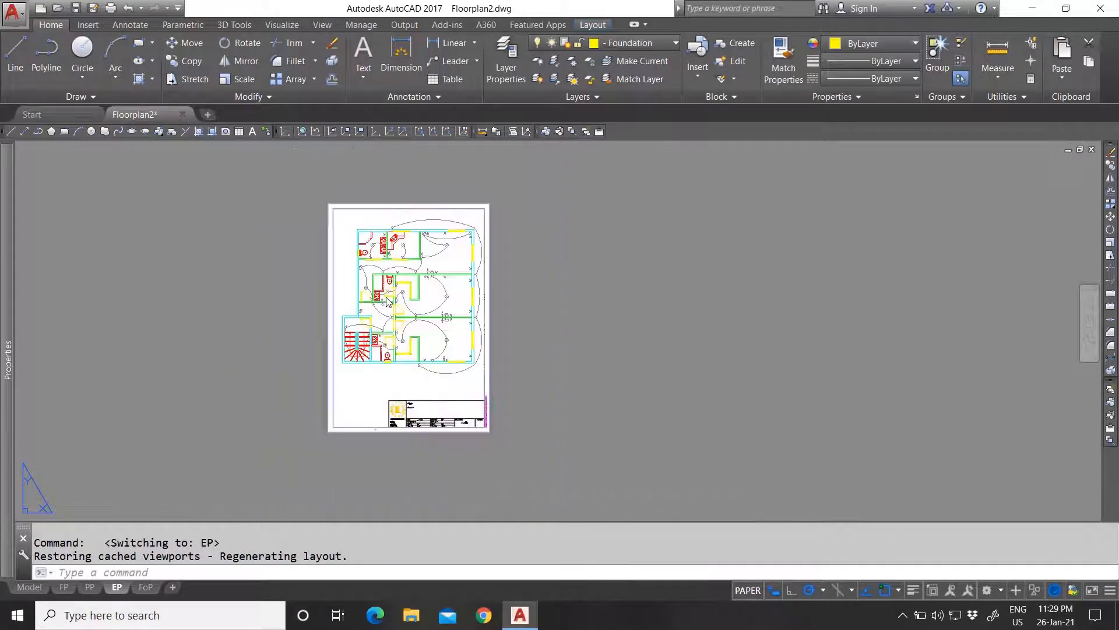
scroll(410, 296, up, 2)
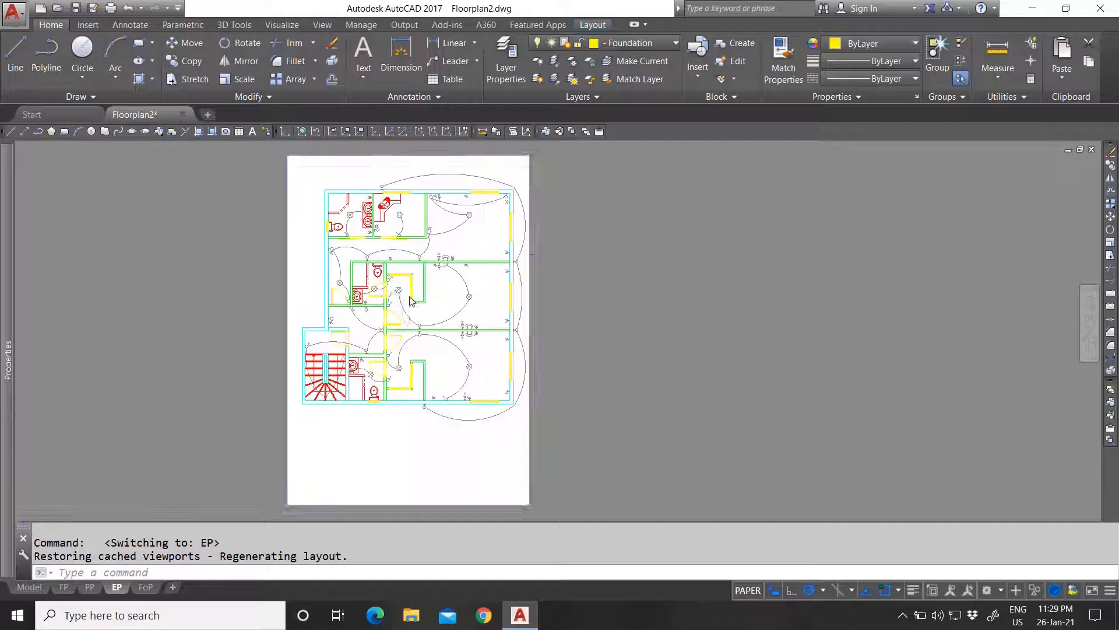
click(88, 588)
click(532, 297)
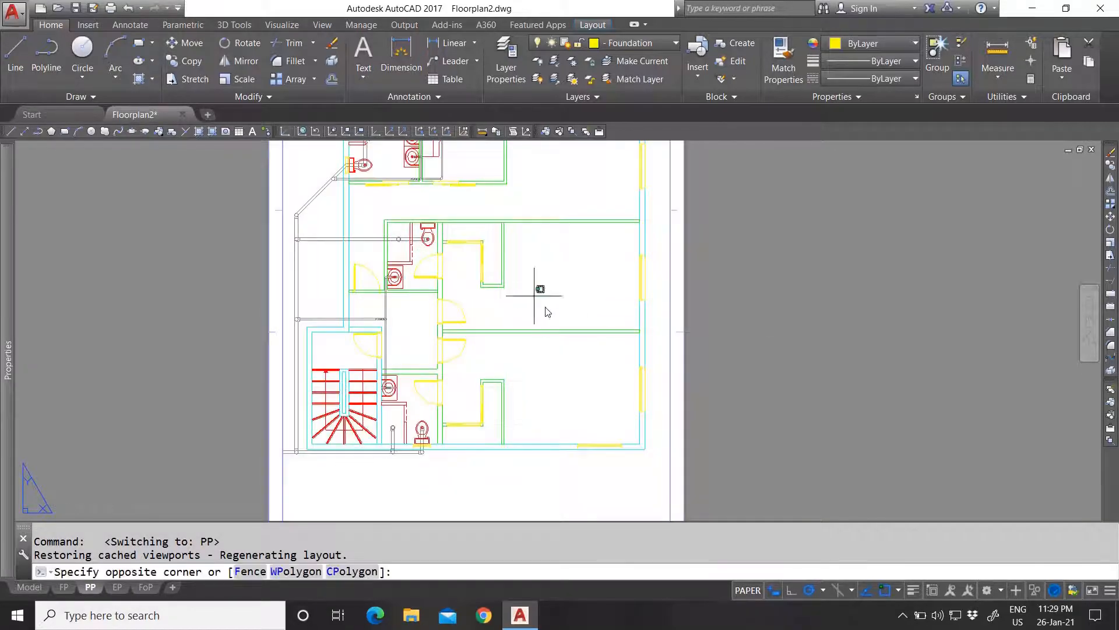
click(547, 307)
scroll(459, 321, down, 1)
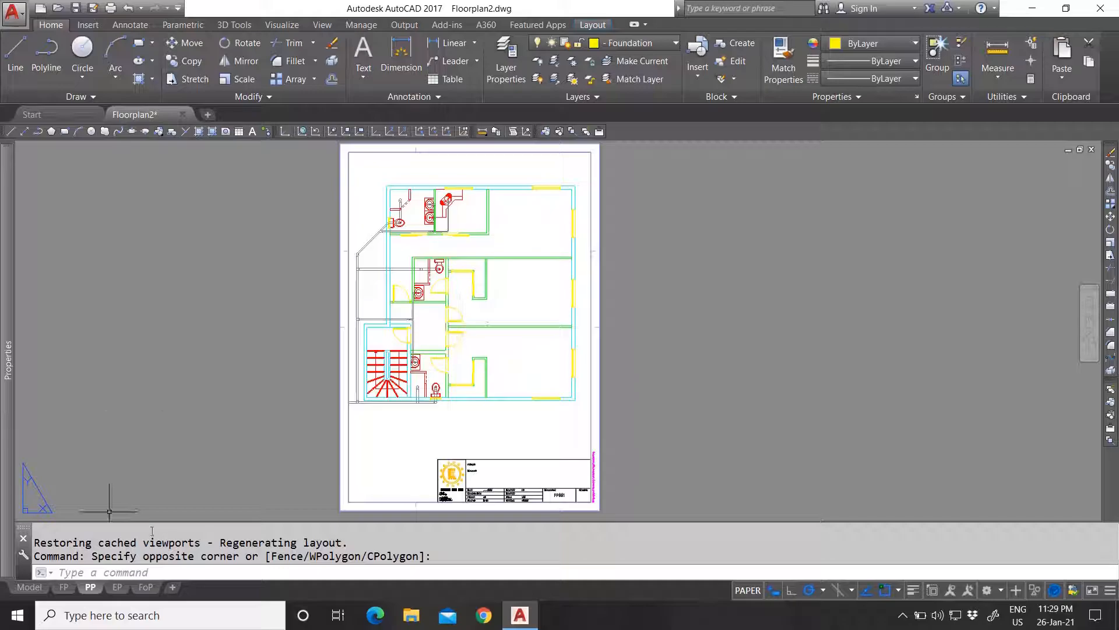
click(71, 587)
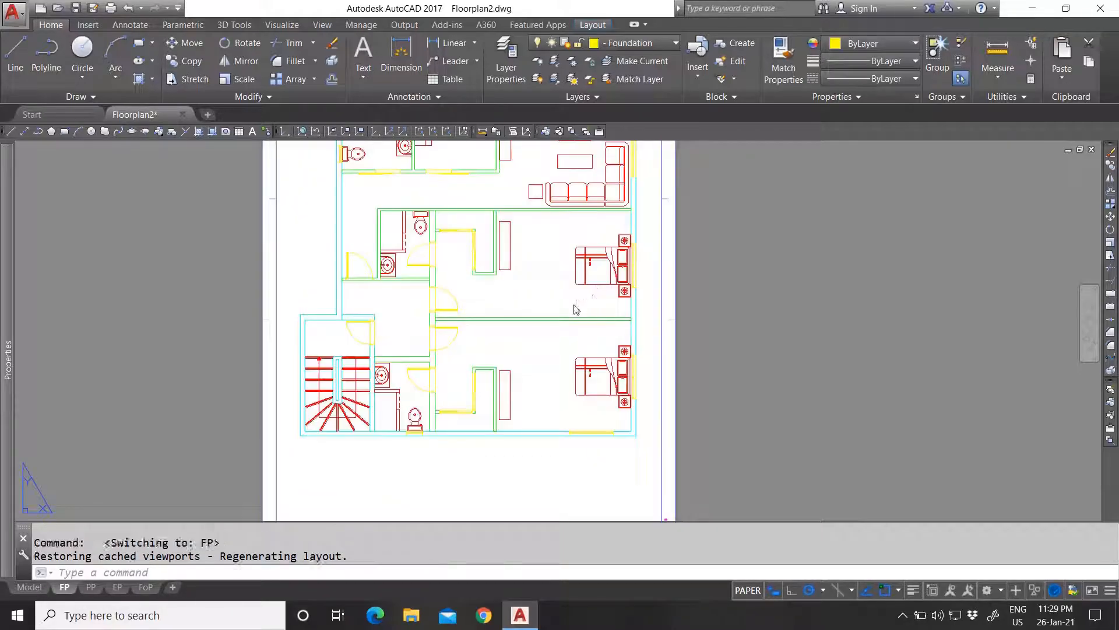
click(512, 308)
scroll(469, 322, down, 2)
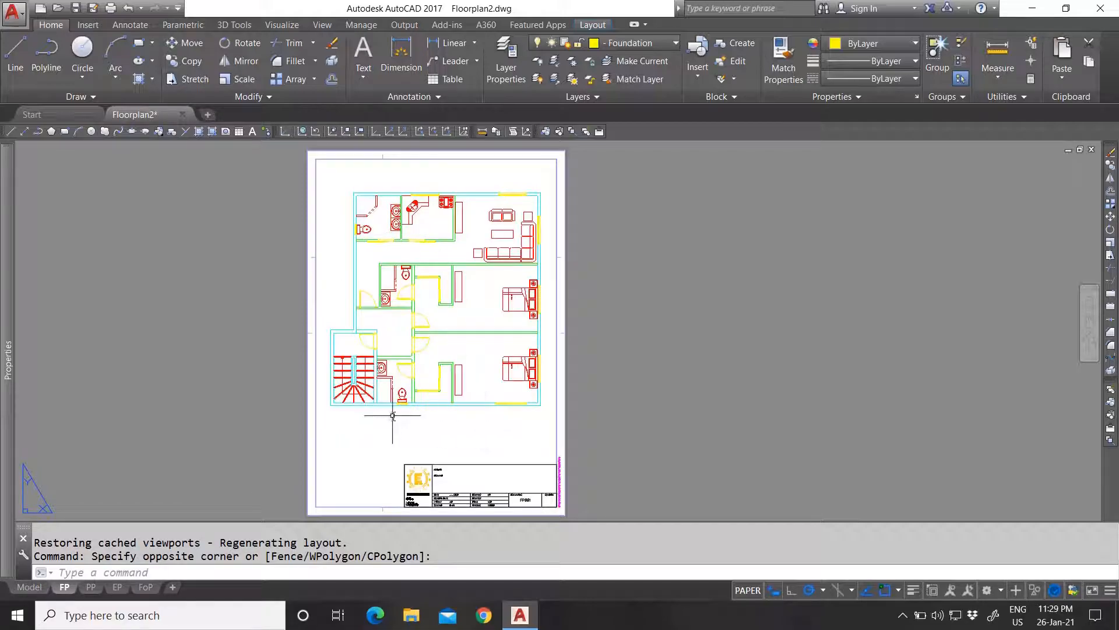
Look over the complete floor plan in model space, and return to the FP sheet.
click(30, 587)
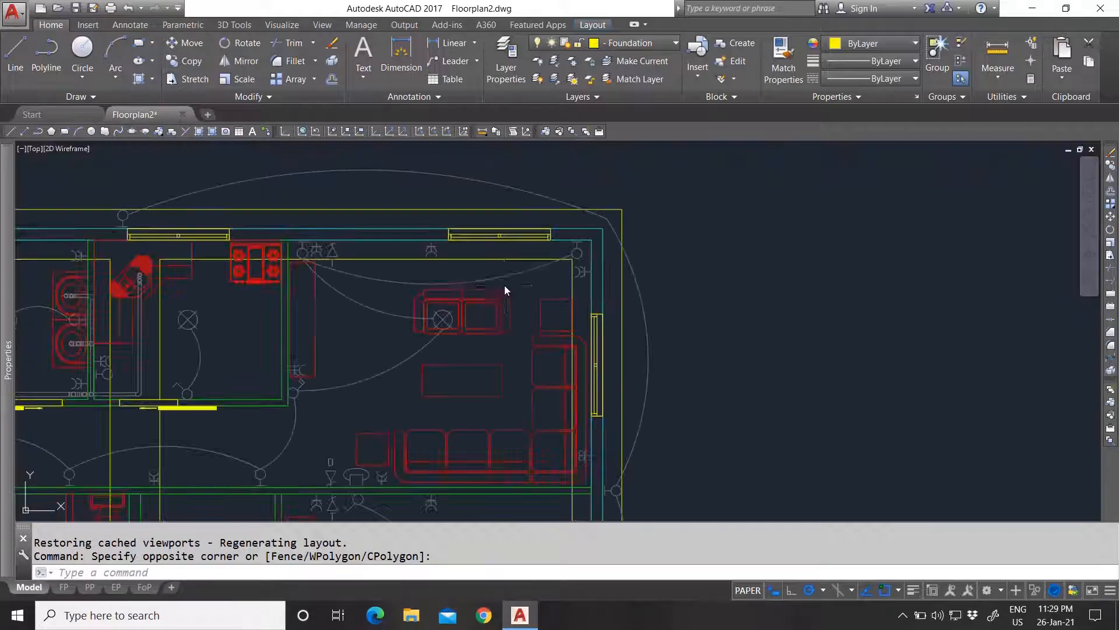
scroll(488, 261, down, 5)
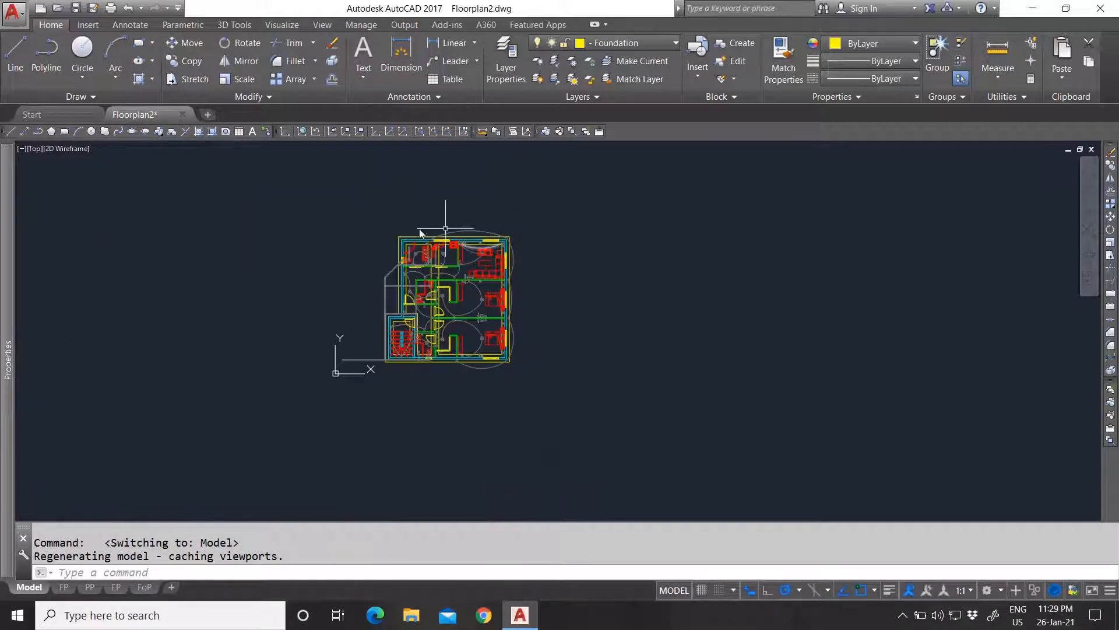
scroll(462, 294, up, 3)
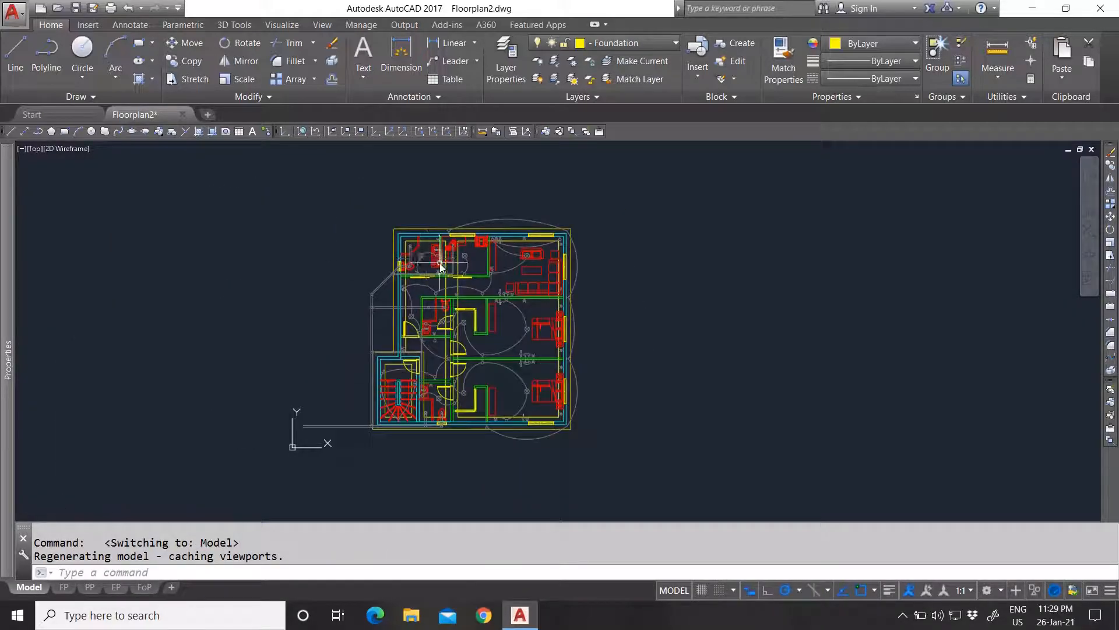
click(67, 587)
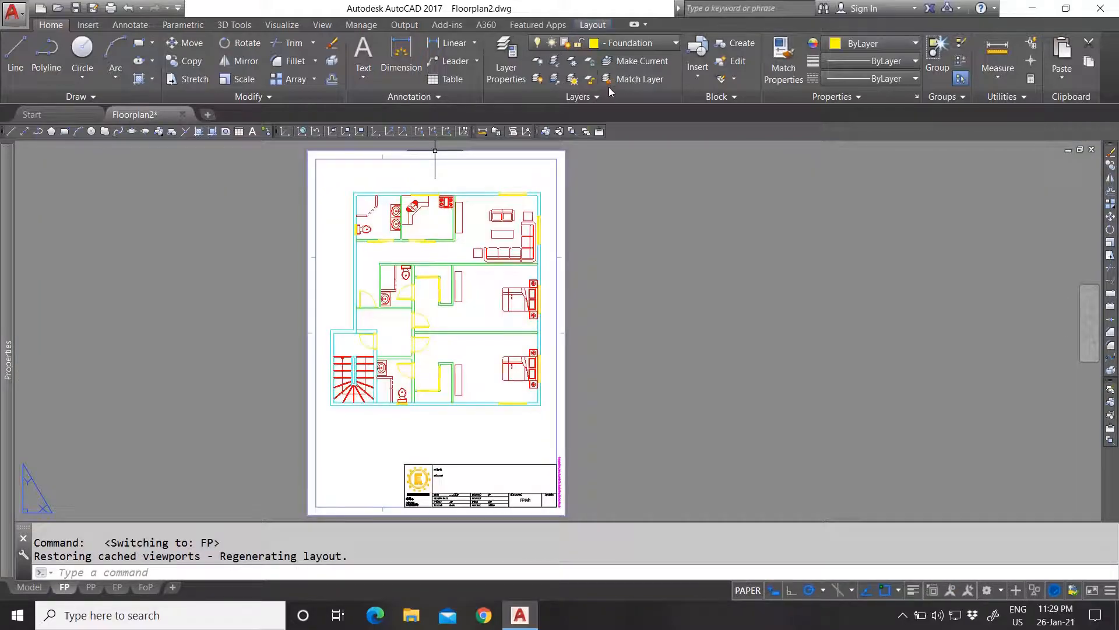
Open the layer properties, activate the FP viewport and examine the layers' viewport freeze settings.
click(606, 44)
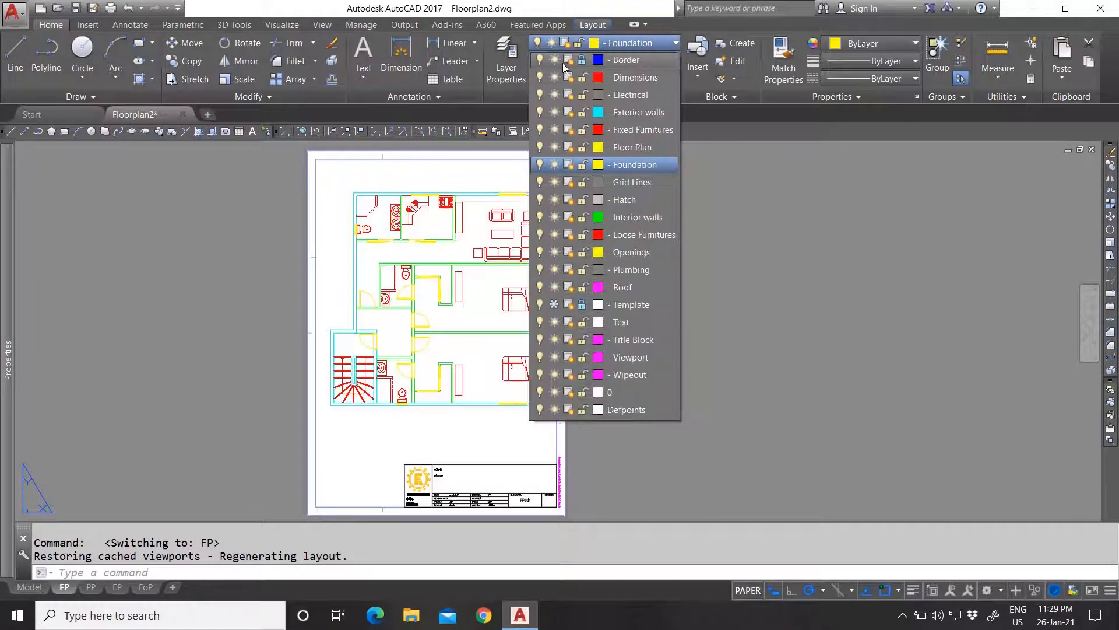
click(503, 67)
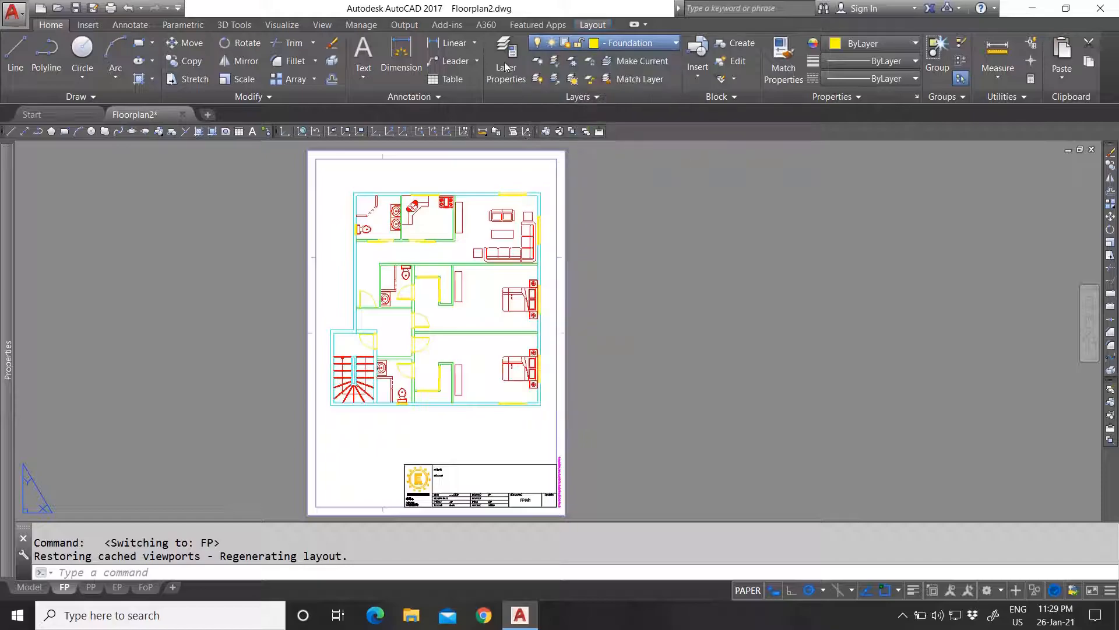
click(506, 67)
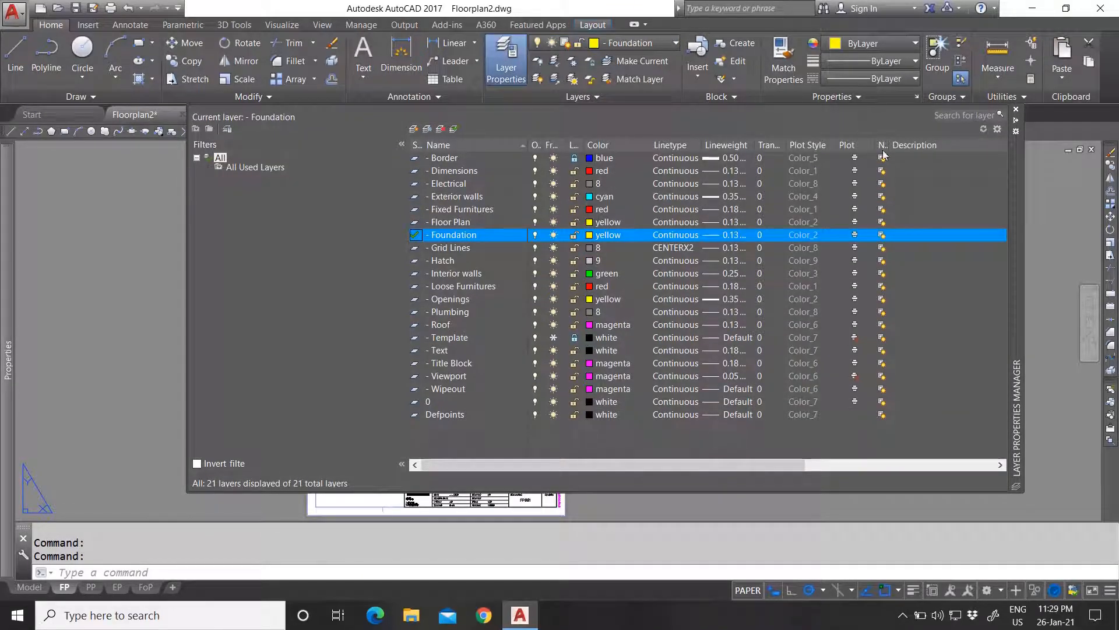
drag(1021, 150, 1003, 233)
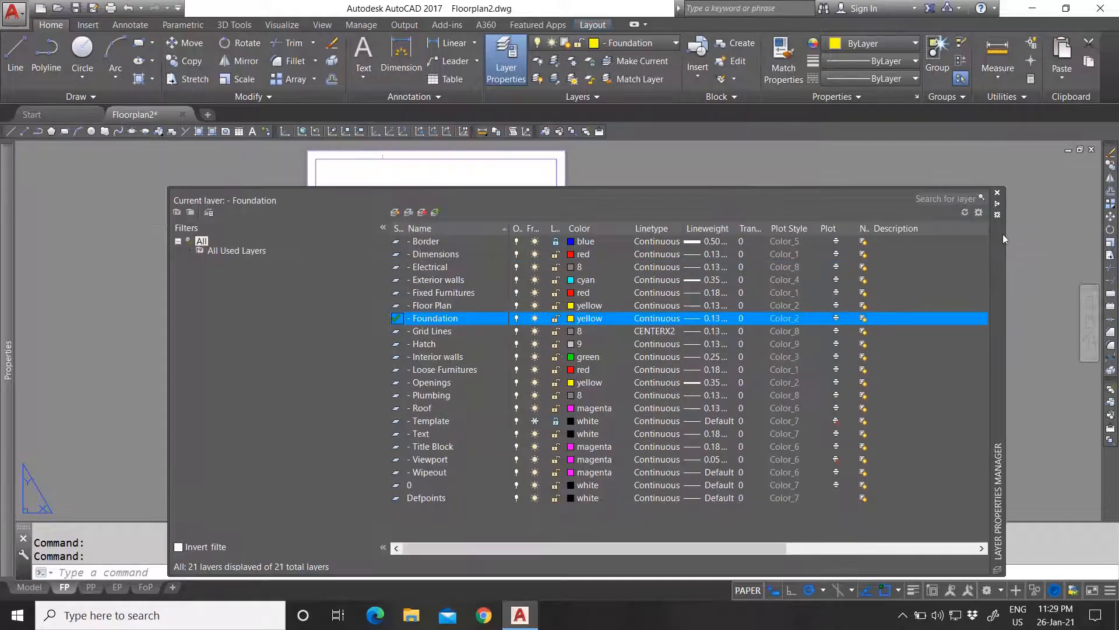
double_click(462, 173)
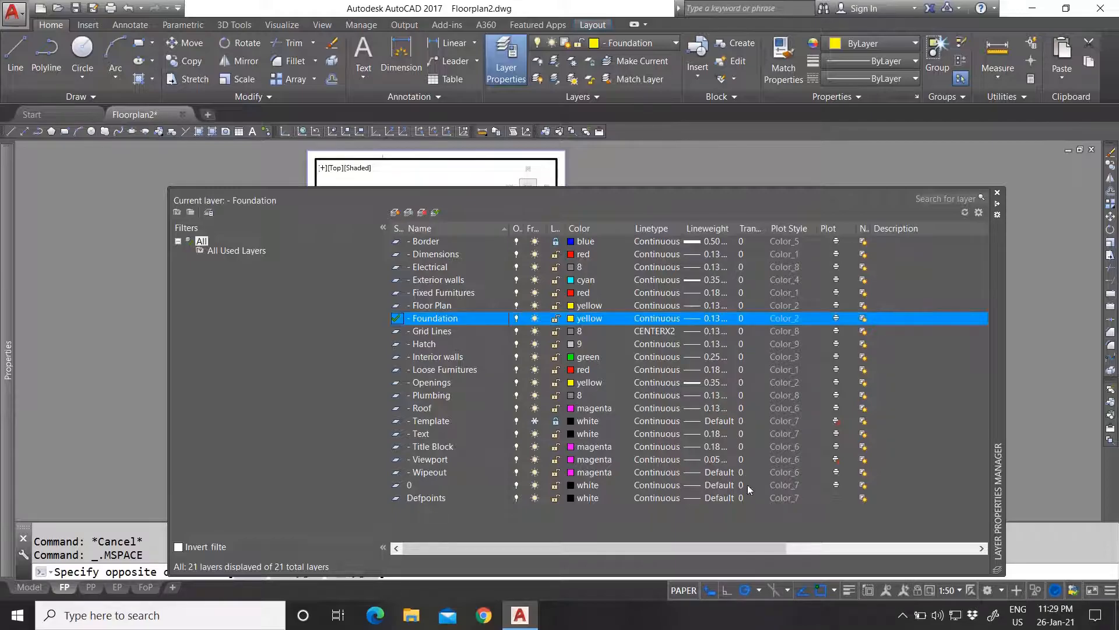
drag(732, 551, 908, 525)
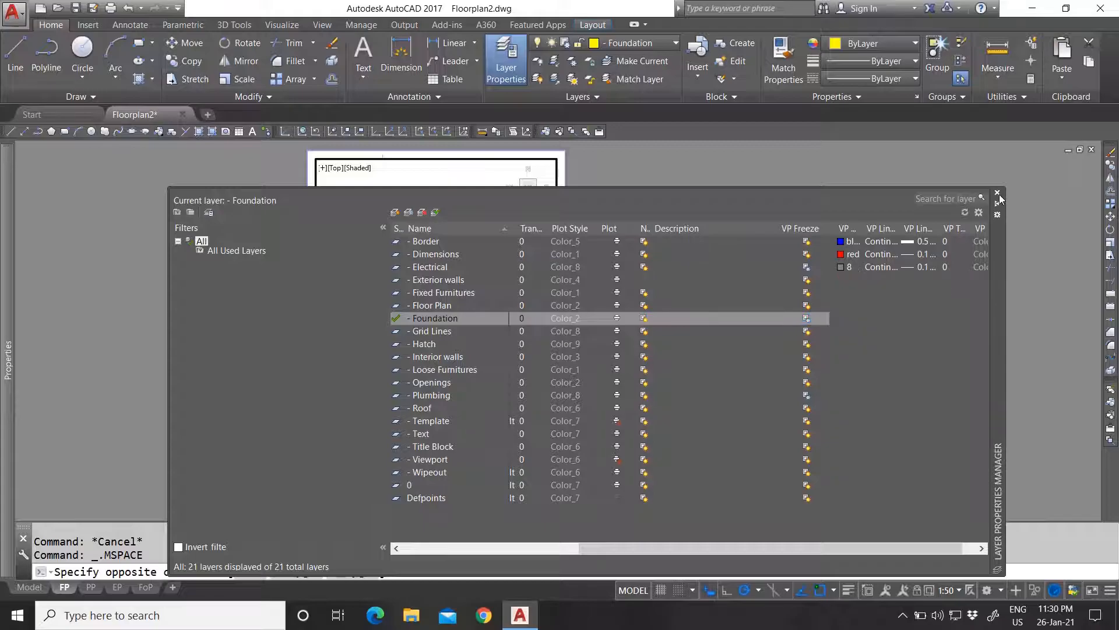
Try to widen the New VP Freeze column in the layer properties while the viewport is active.
drag(650, 228, 700, 236)
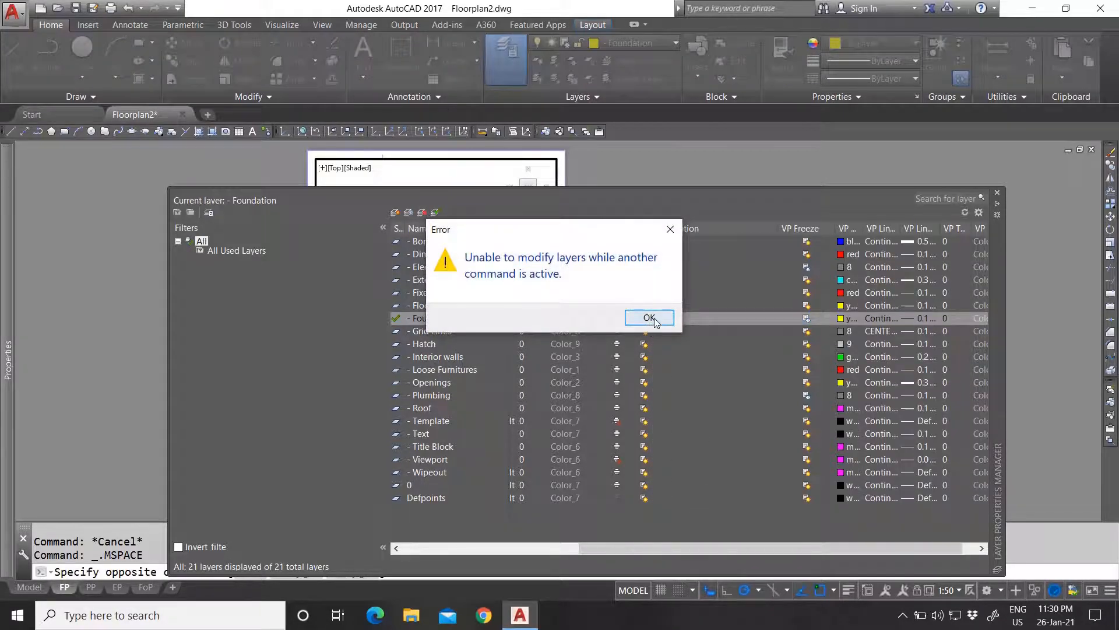
click(654, 319)
drag(660, 228, 676, 229)
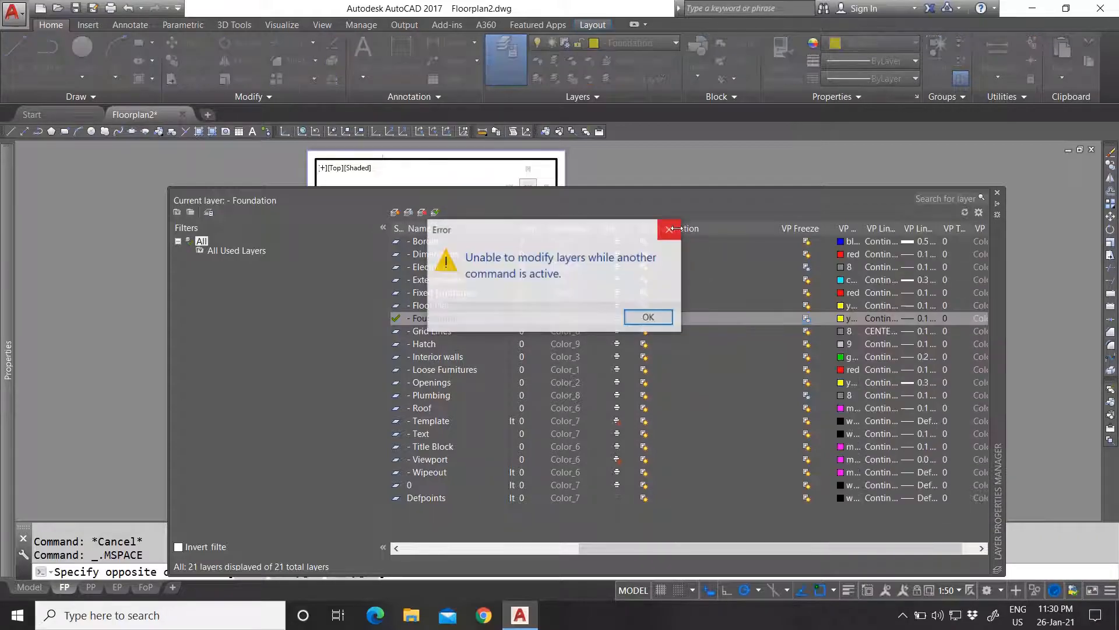
click(650, 319)
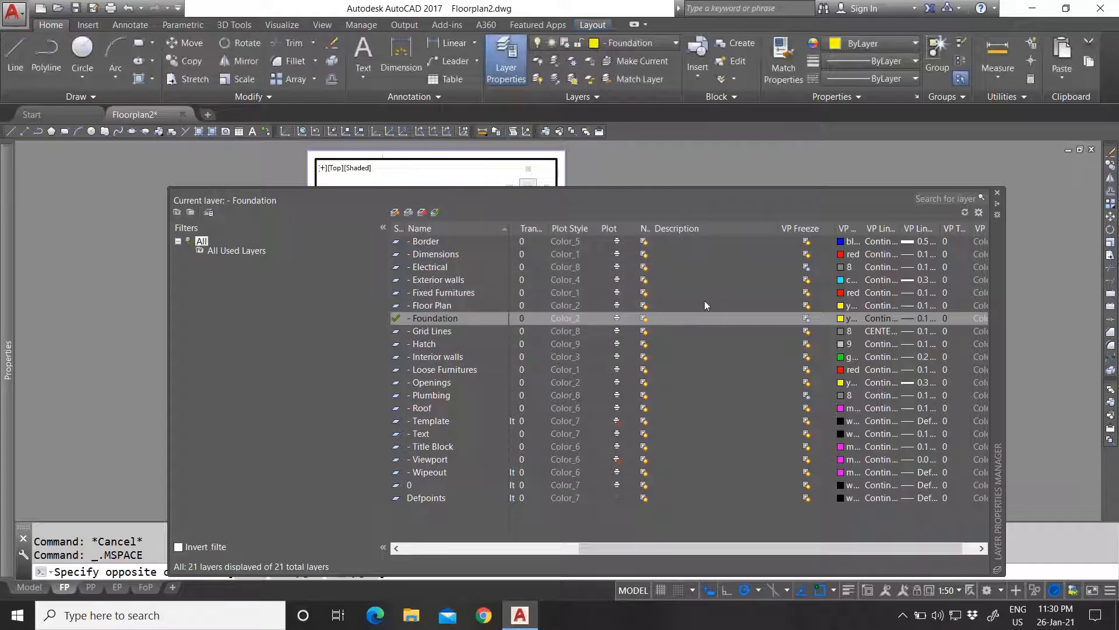
Return to paper space and widen the New VP Freeze column until its full heading fits, closing the layer properties.
double_click(612, 176)
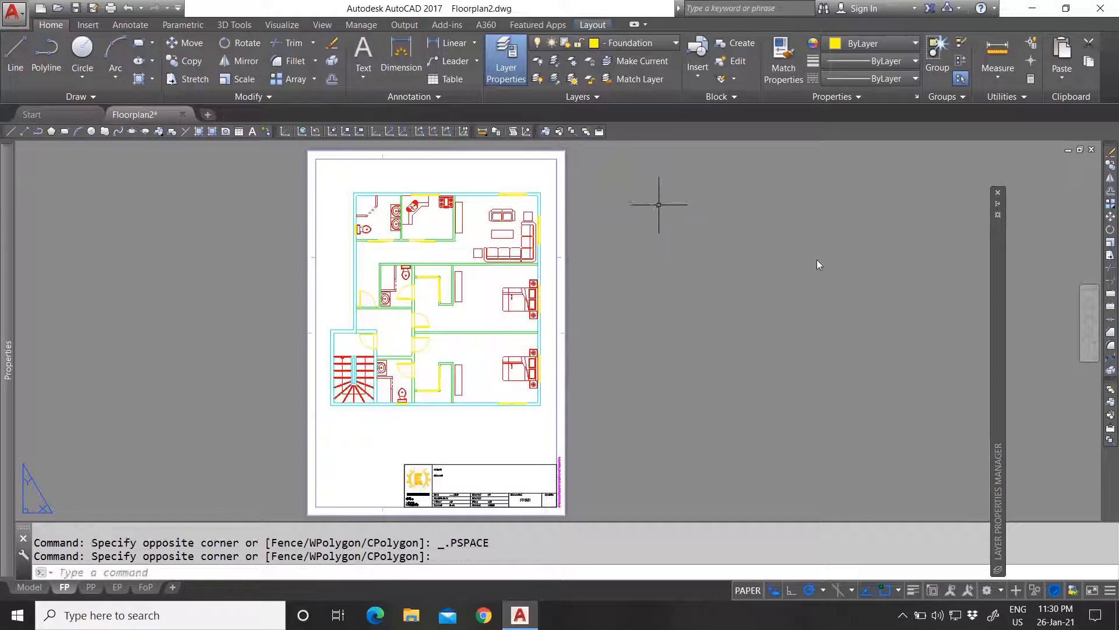
mouse_move(999, 273)
drag(651, 228, 715, 229)
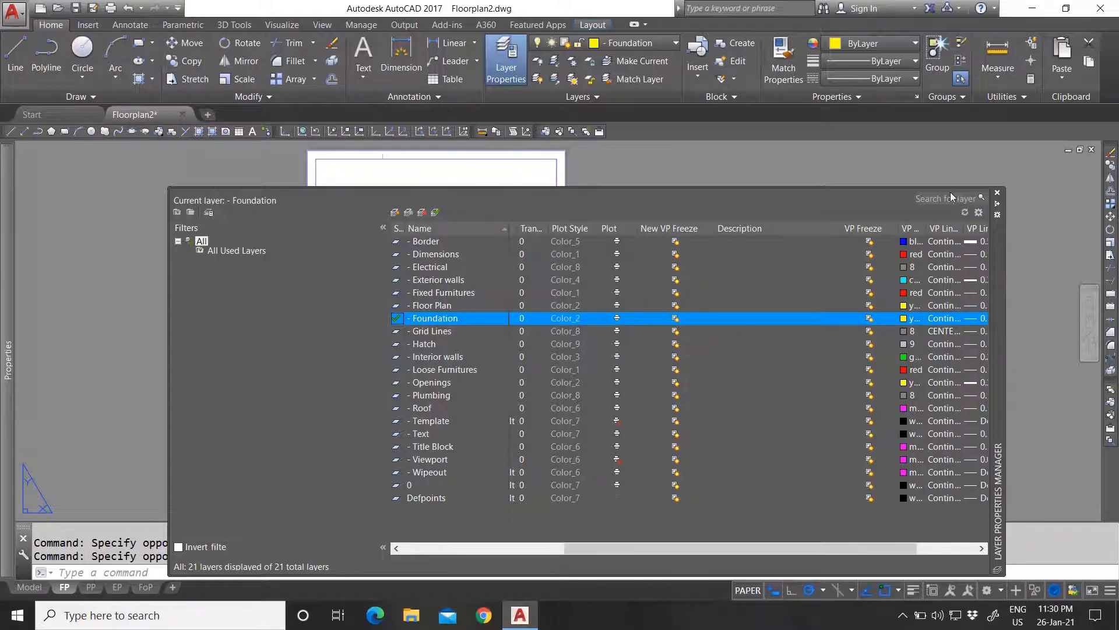
click(998, 193)
key(Escape)
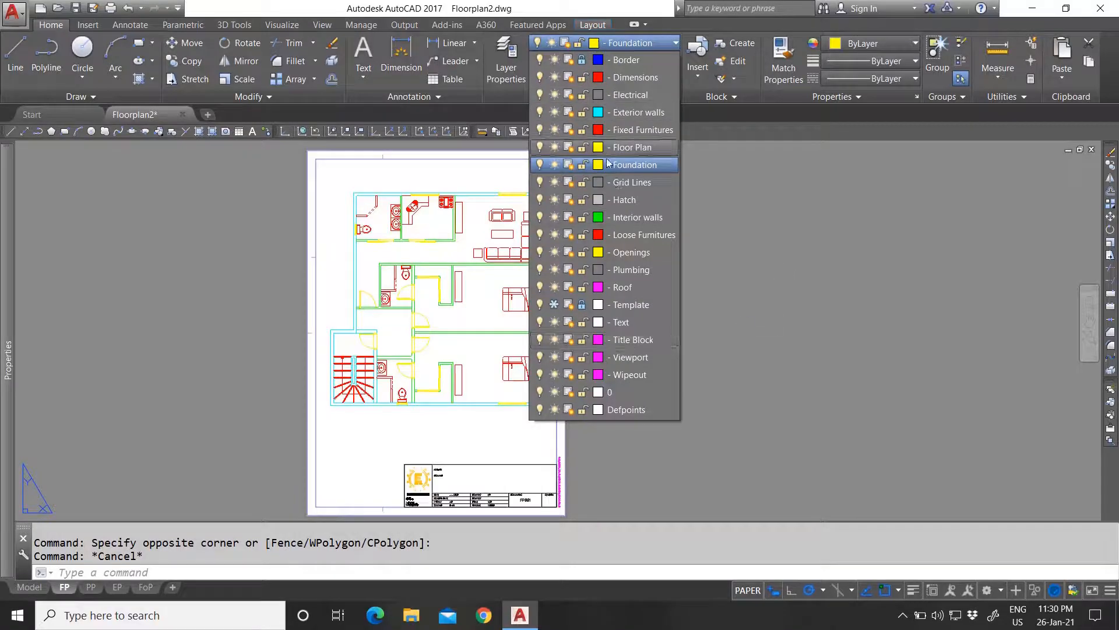
Set the Foundation layer to be frozen in new viewports, and close the layer properties.
click(607, 164)
click(506, 63)
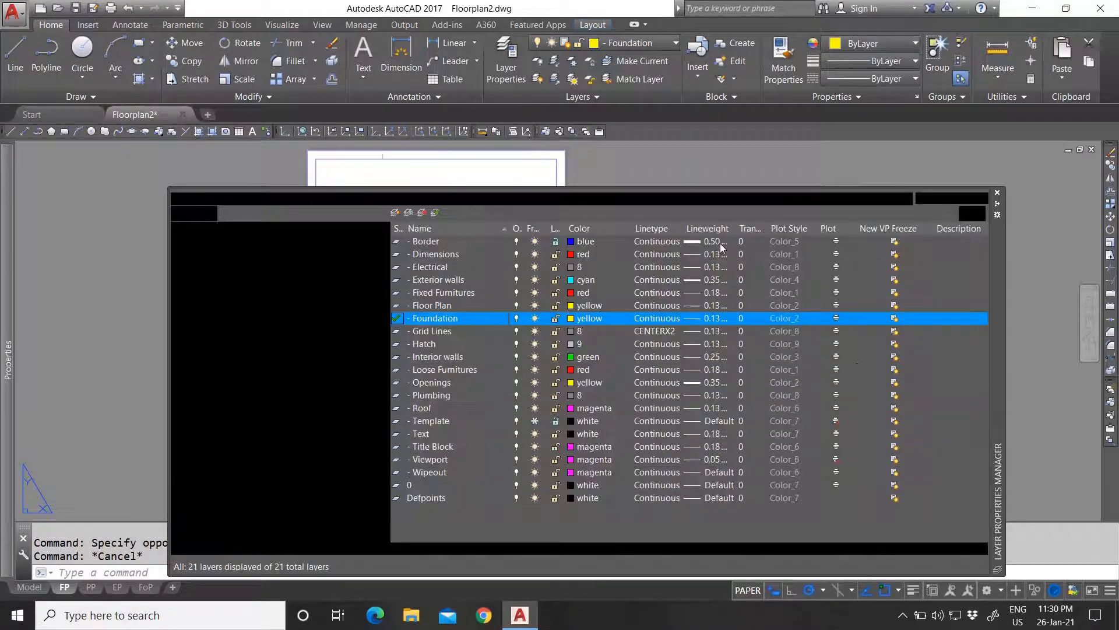
click(896, 323)
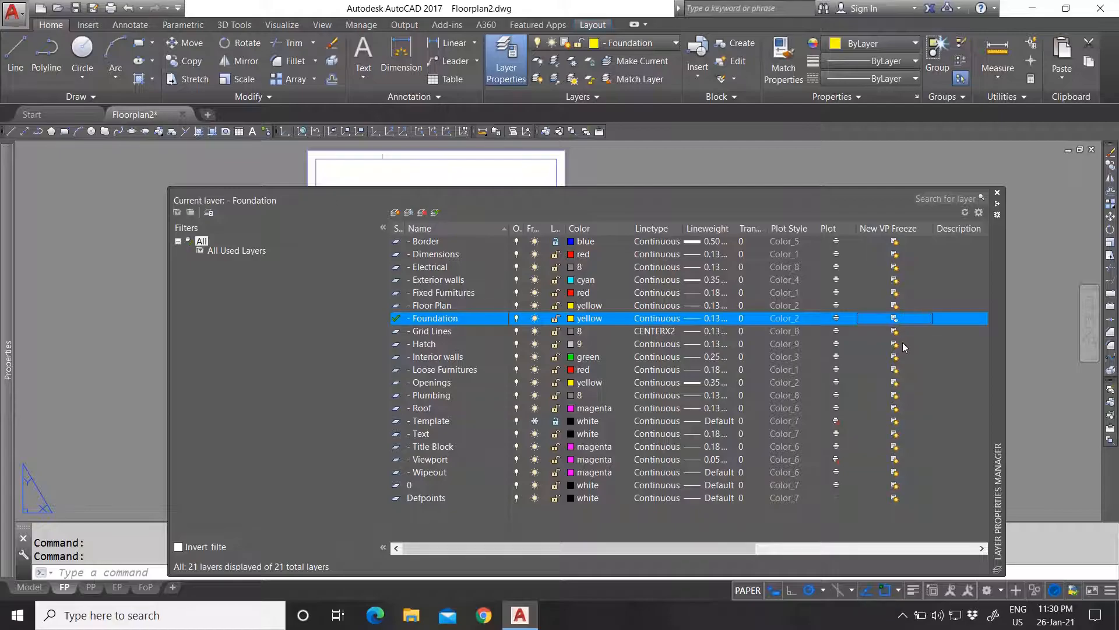
click(998, 191)
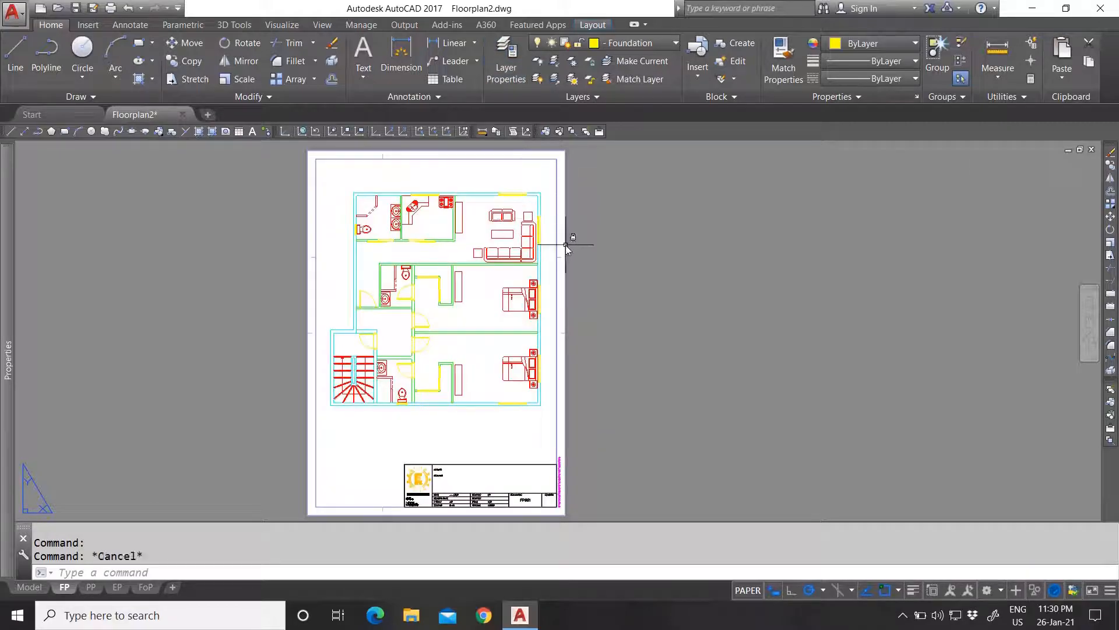
Create a wide rectangular viewport on the FP sheet in the blank area between the floor plan and the title block.
scroll(518, 245, down, 2)
scroll(517, 236, up, 2)
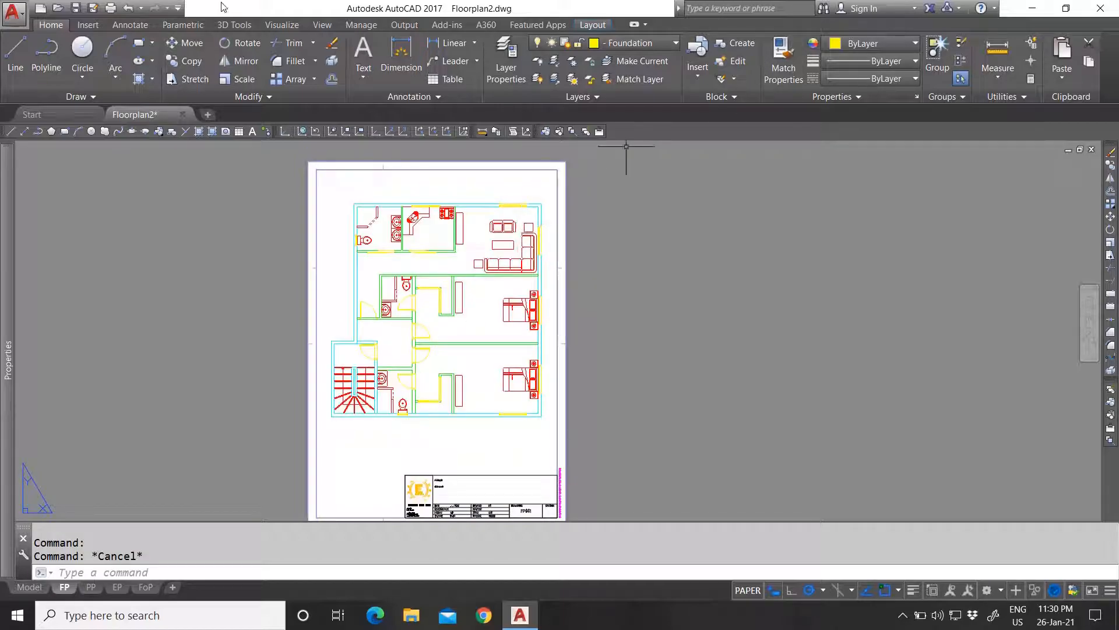
click(85, 26)
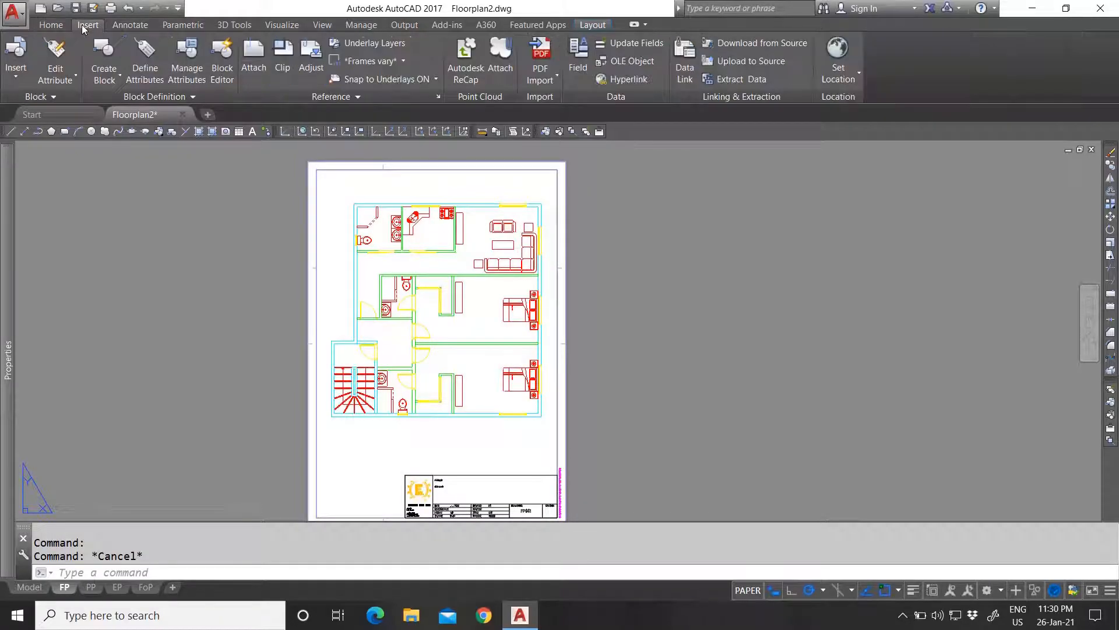
click(53, 25)
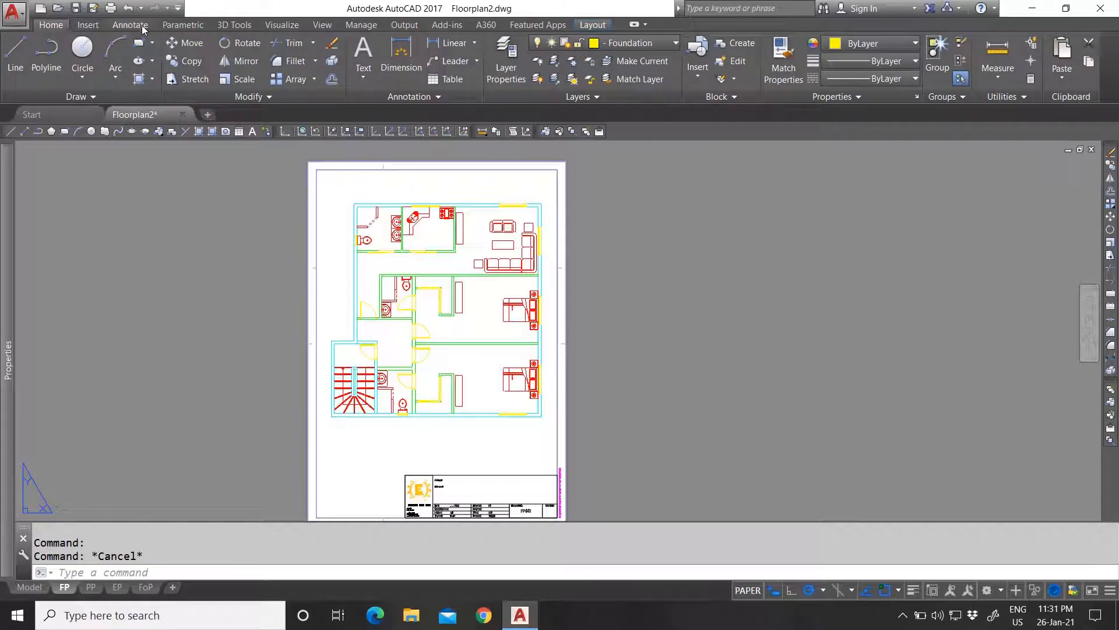
click(323, 25)
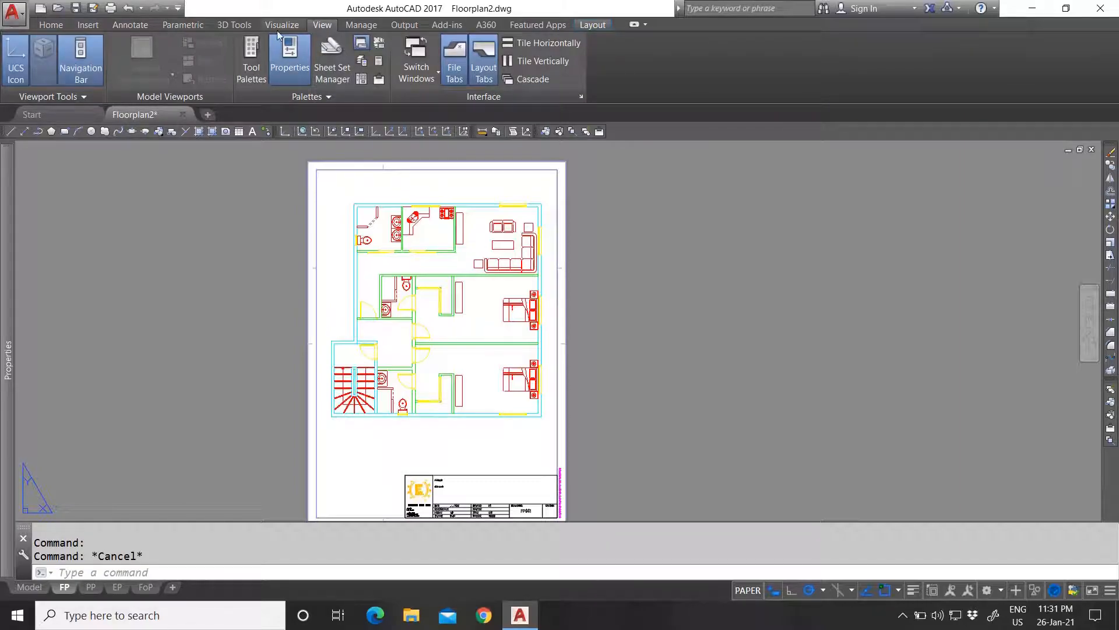
click(591, 25)
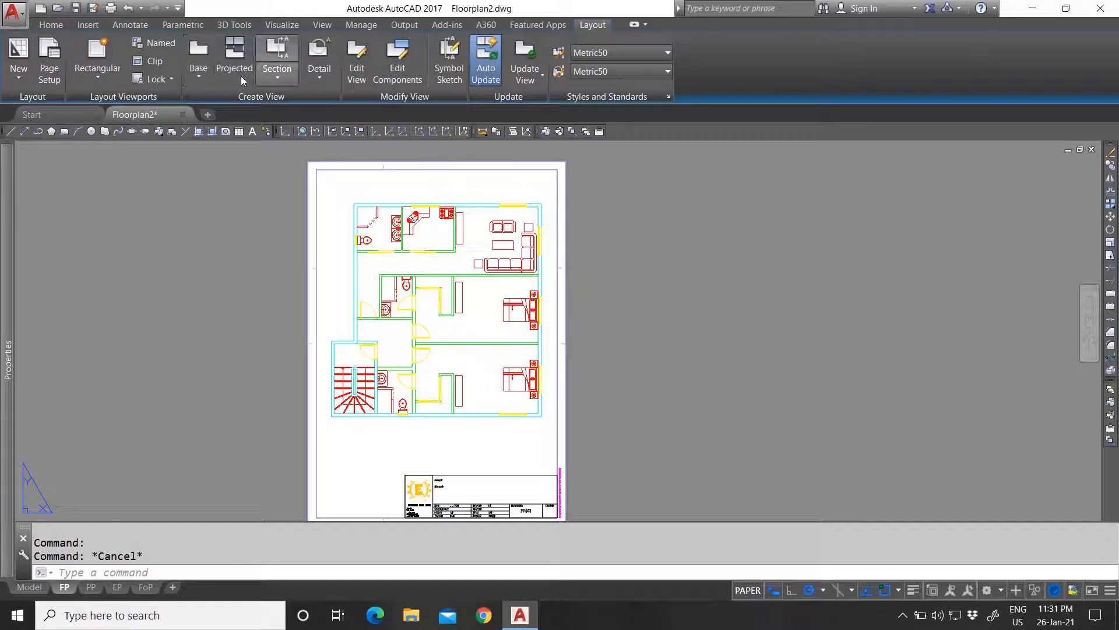
click(98, 78)
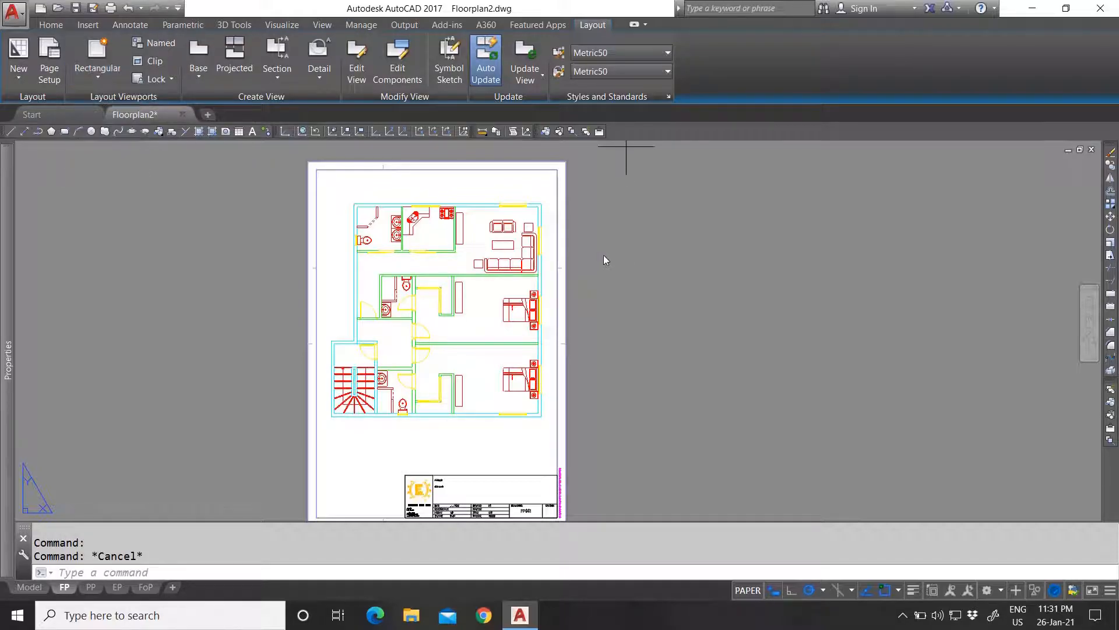
scroll(501, 326, down, 2)
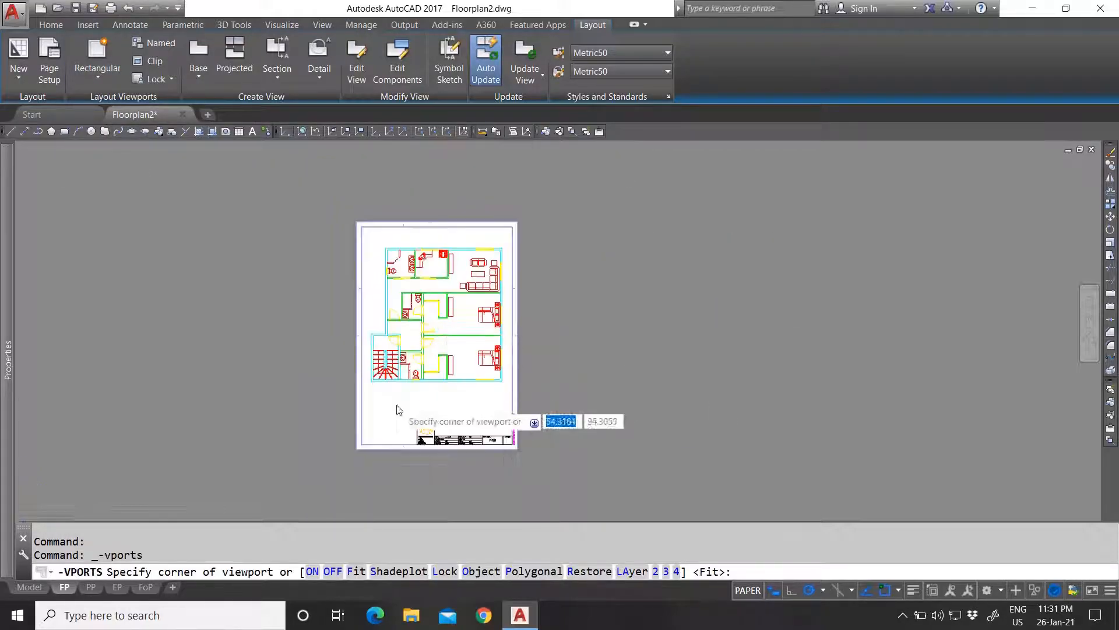
scroll(398, 410, up, 4)
click(370, 422)
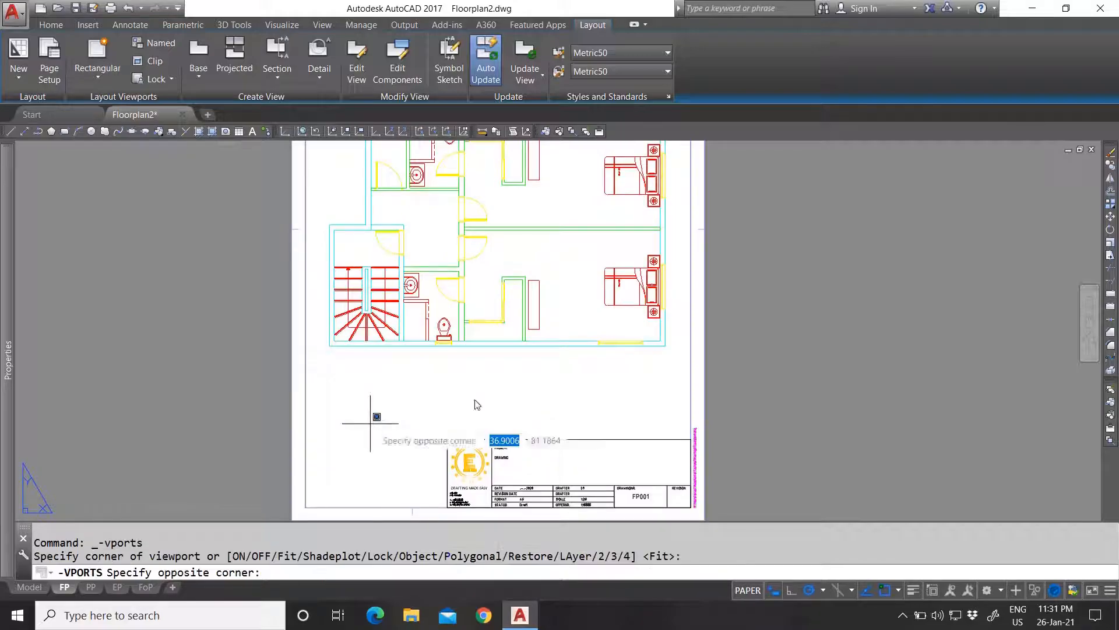
click(562, 367)
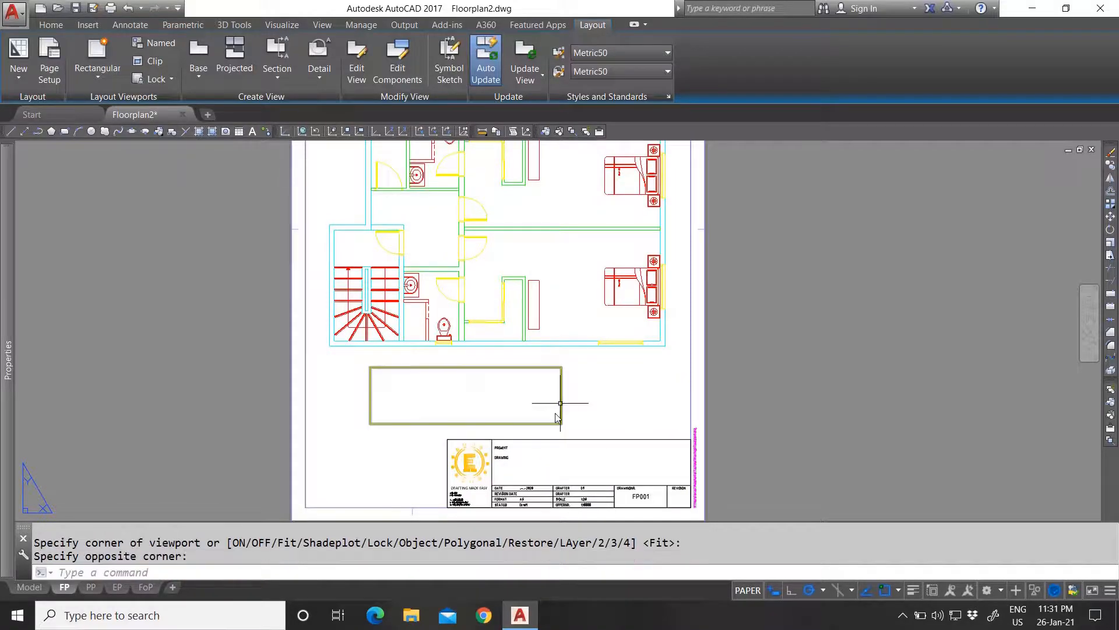
right_click(334, 505)
mouse_move(420, 336)
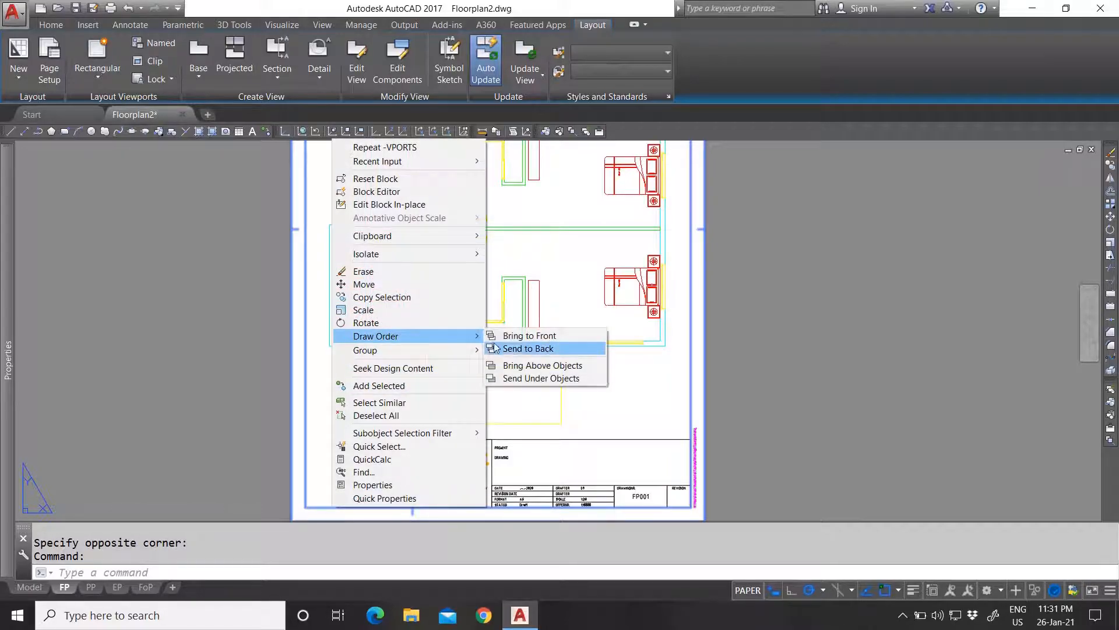
click(515, 378)
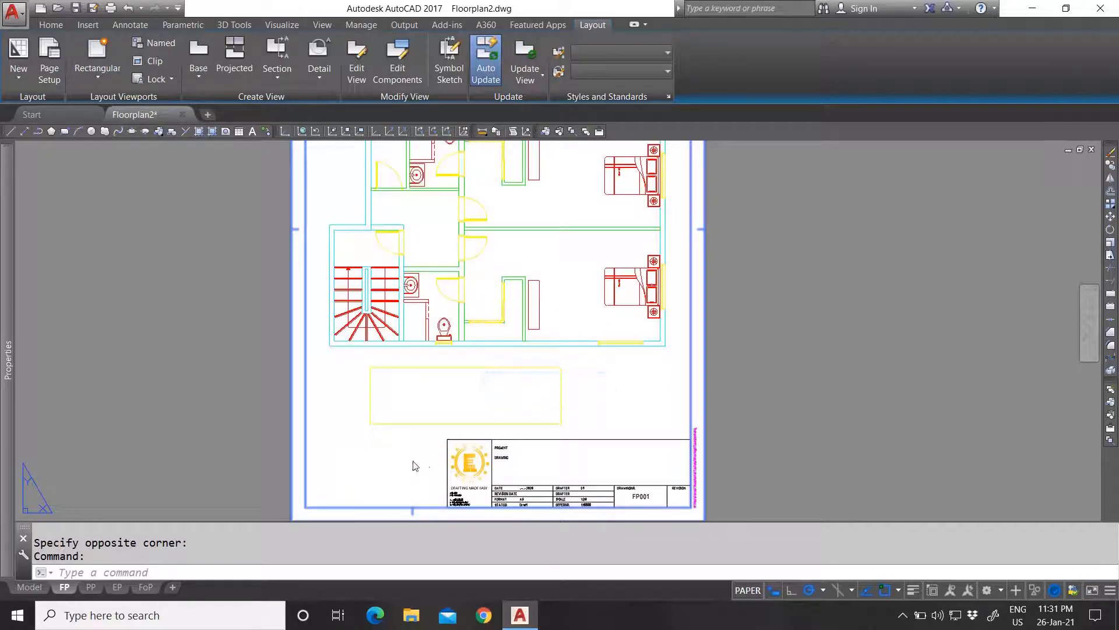
key(Escape)
right_click(378, 507)
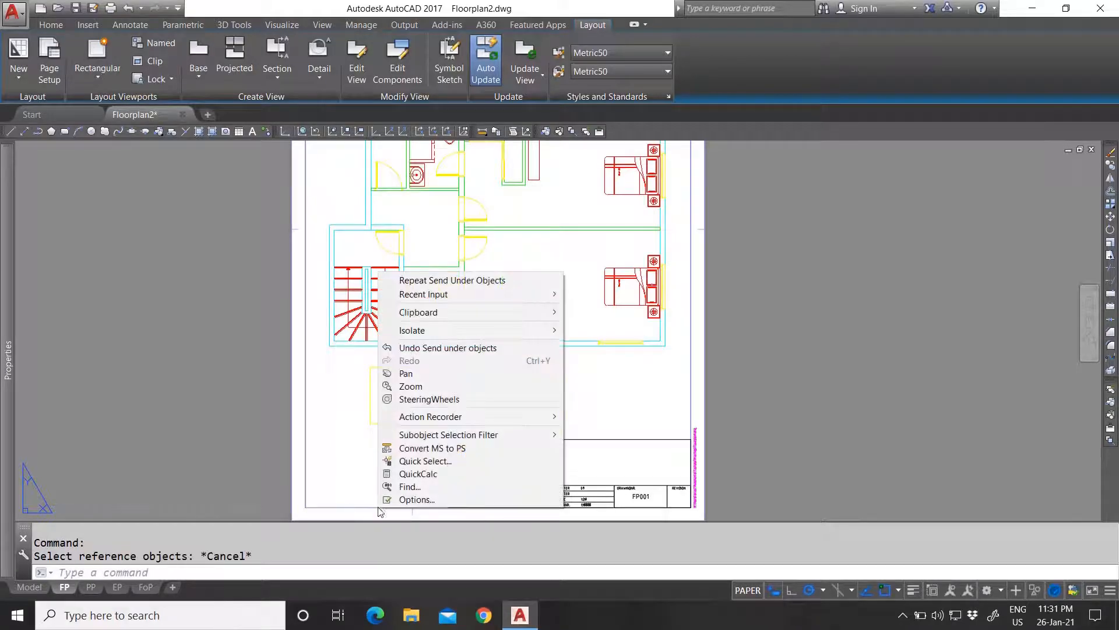
key(Escape)
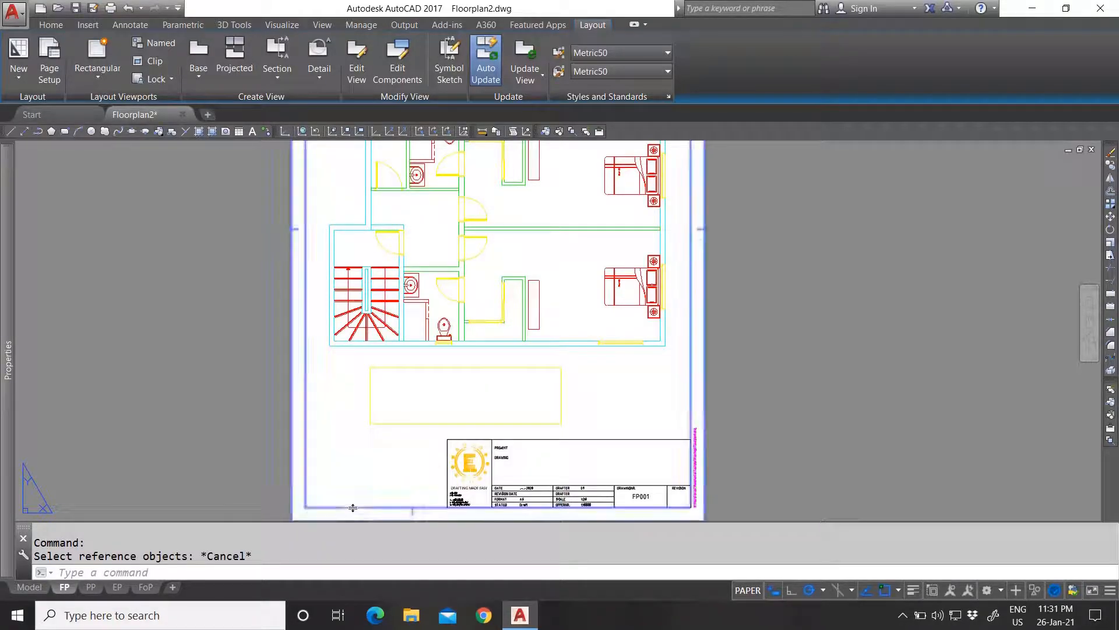
Send the sheet's border block to the back of the draw order, behind the new viewport.
right_click(353, 508)
mouse_move(438, 351)
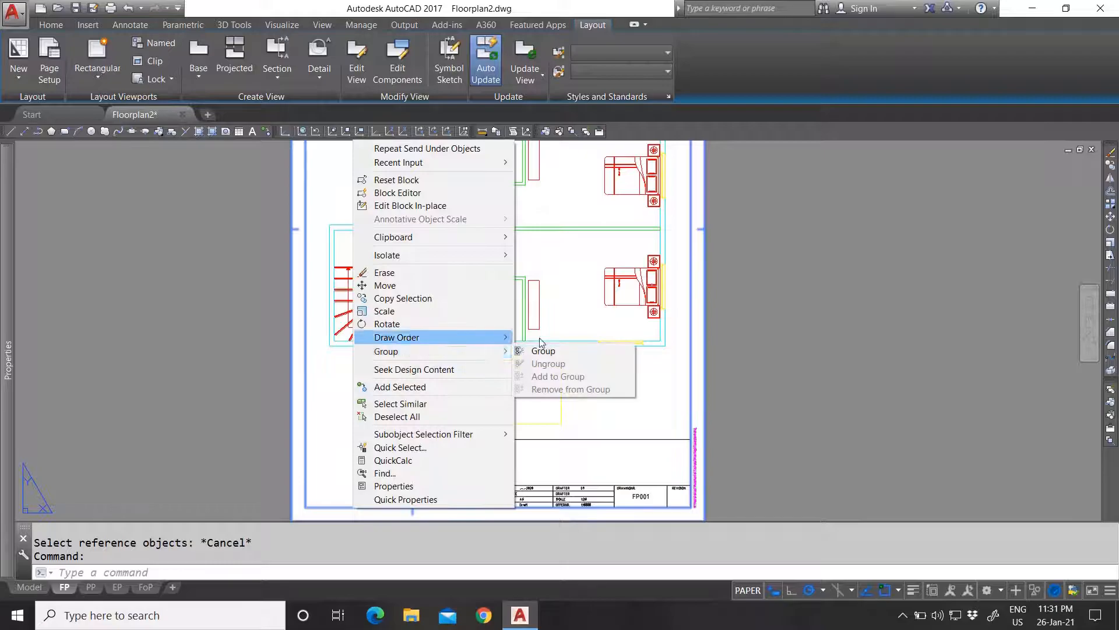
mouse_move(466, 340)
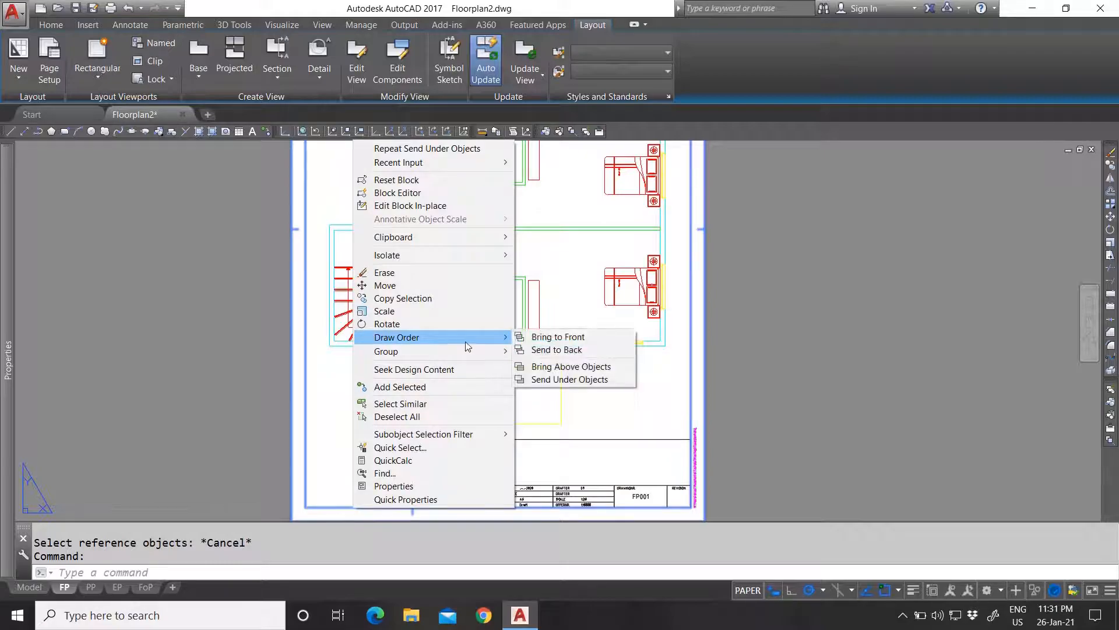
click(566, 349)
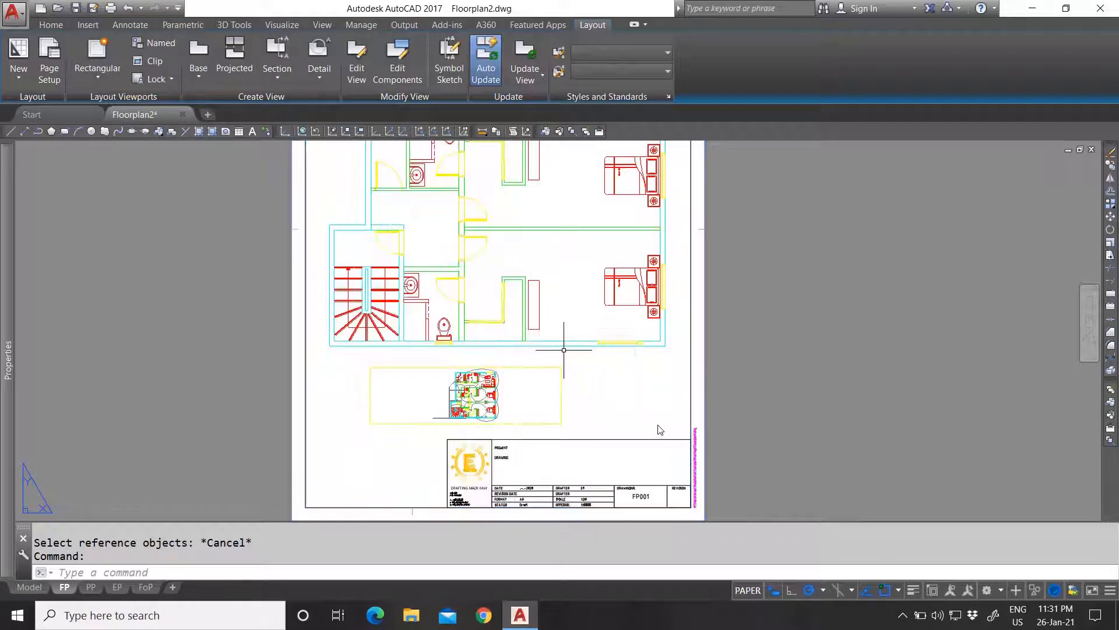
Shorten the sheet's border by stretching its lower corner up to just below the floor plan.
click(692, 398)
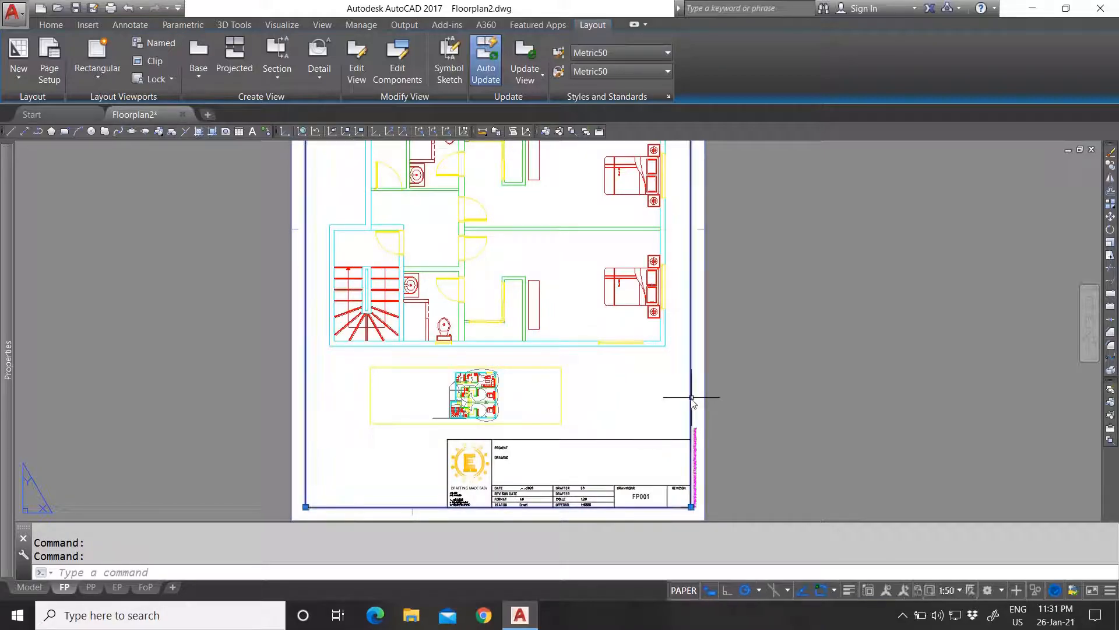
click(691, 506)
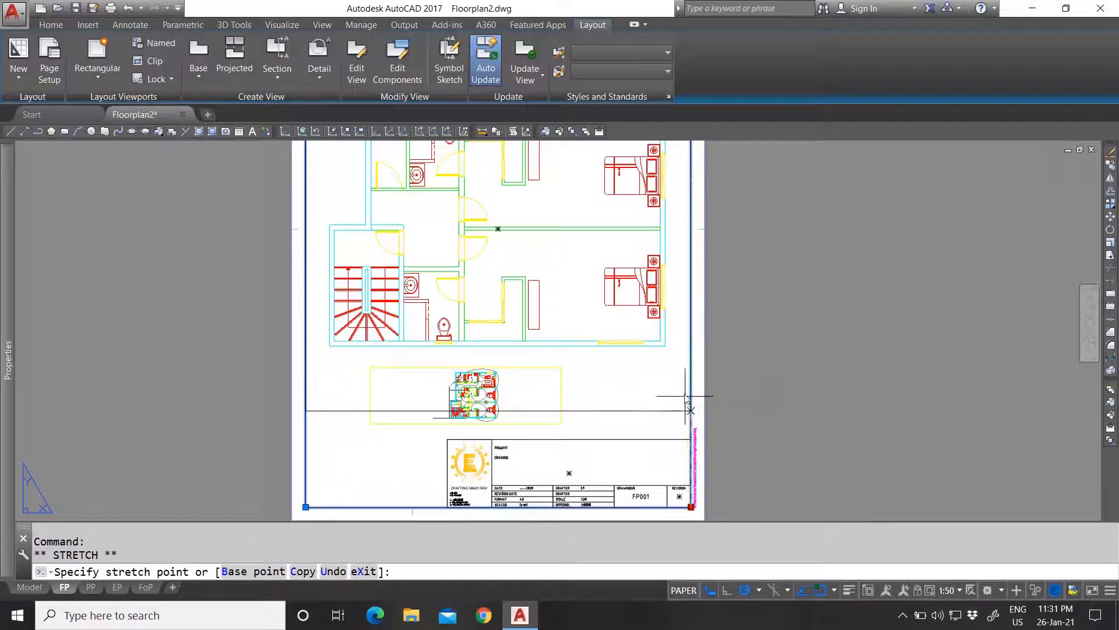
click(690, 359)
key(Escape)
Activate the new viewport on the FP sheet, examine which layers it displays, and return to paper space.
scroll(503, 426, up, 6)
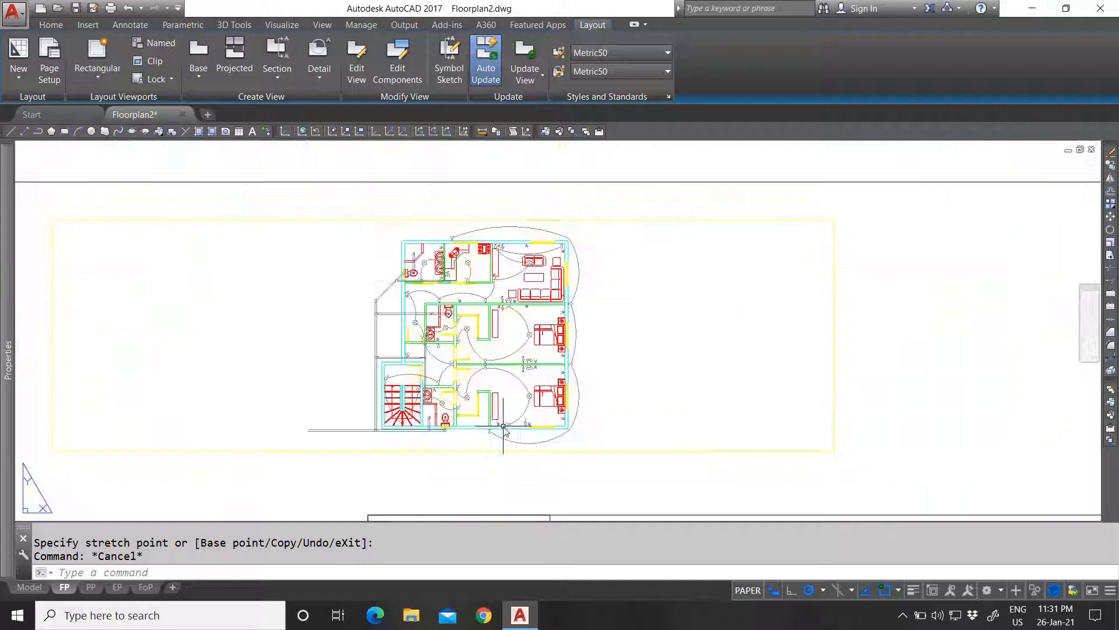
scroll(503, 429, down, 3)
scroll(504, 388, down, 3)
scroll(504, 388, up, 6)
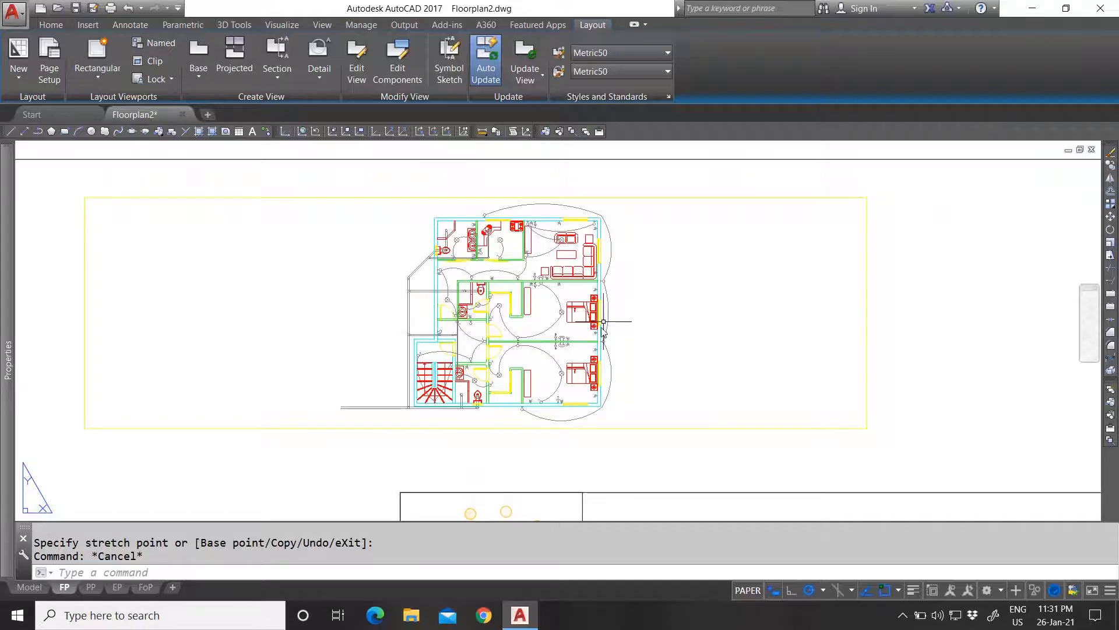
scroll(604, 323, up, 3)
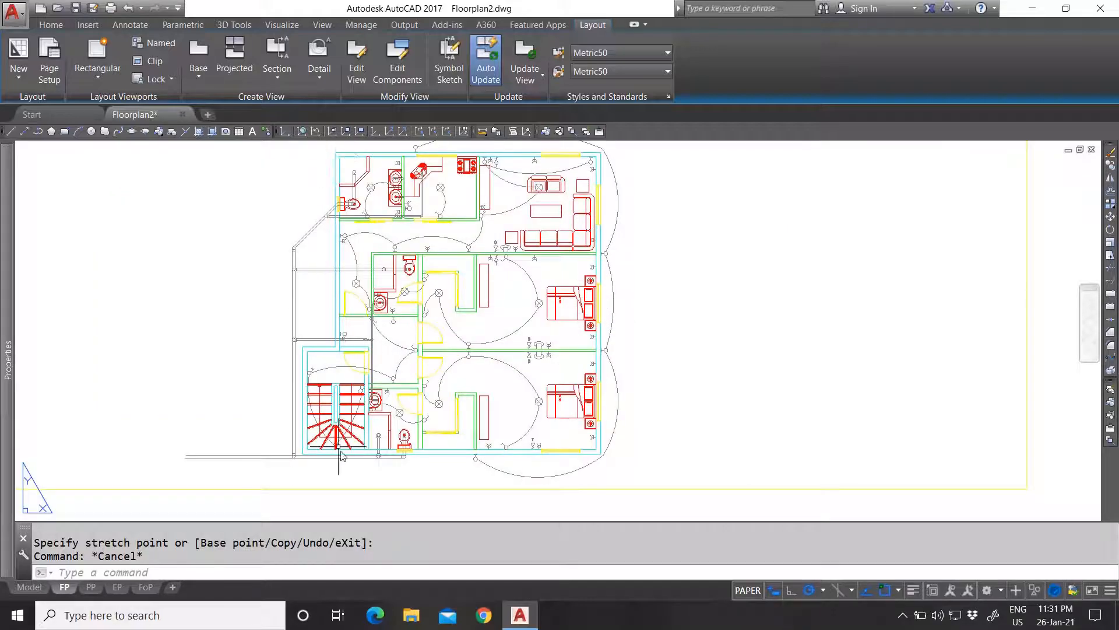
double_click(655, 294)
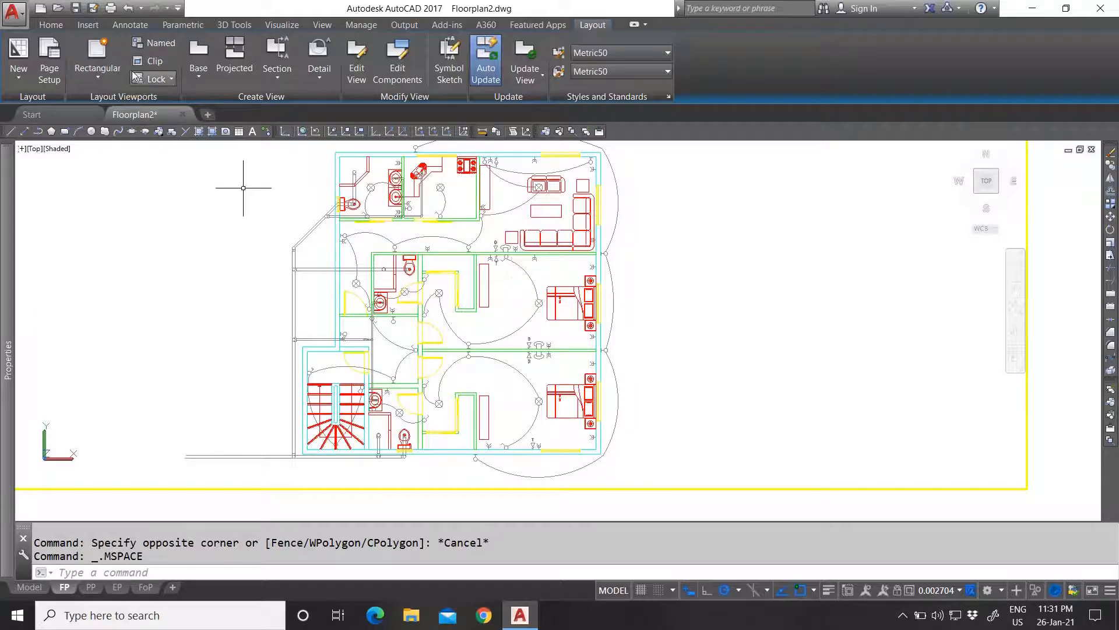
click(51, 24)
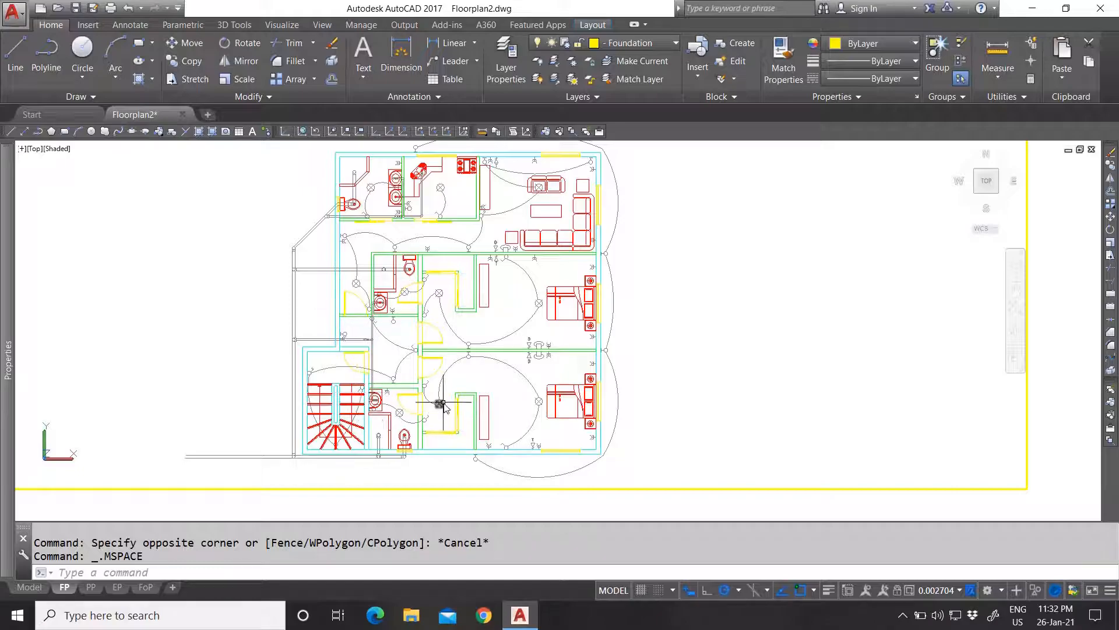
click(606, 43)
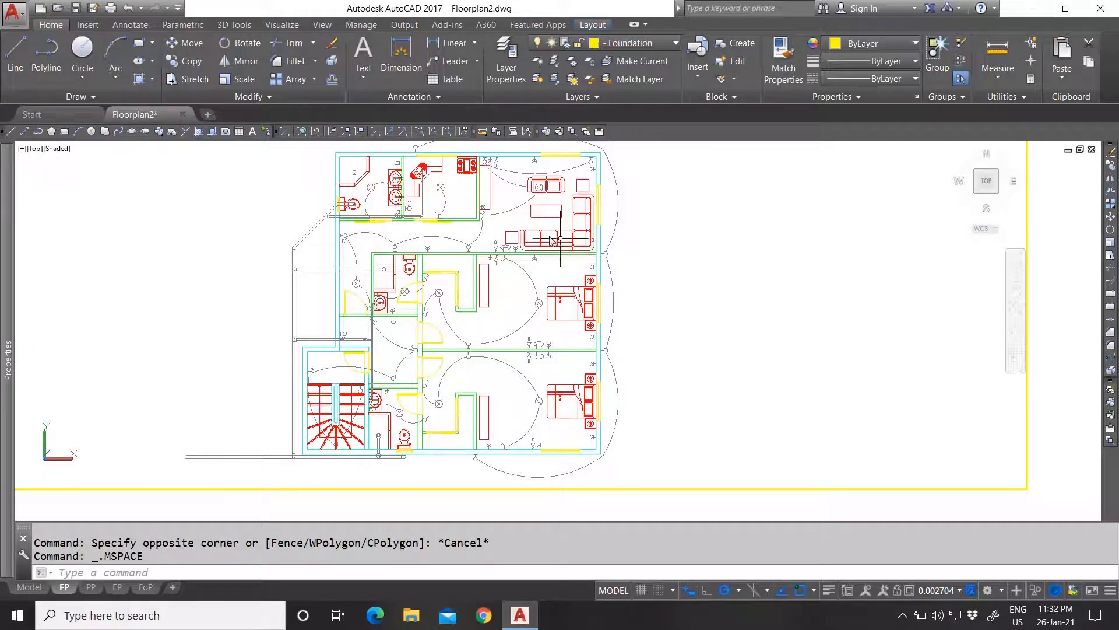
double_click(1035, 358)
Delete the wide rectangular viewport between the floor plan and the title block.
scroll(670, 357, down, 2)
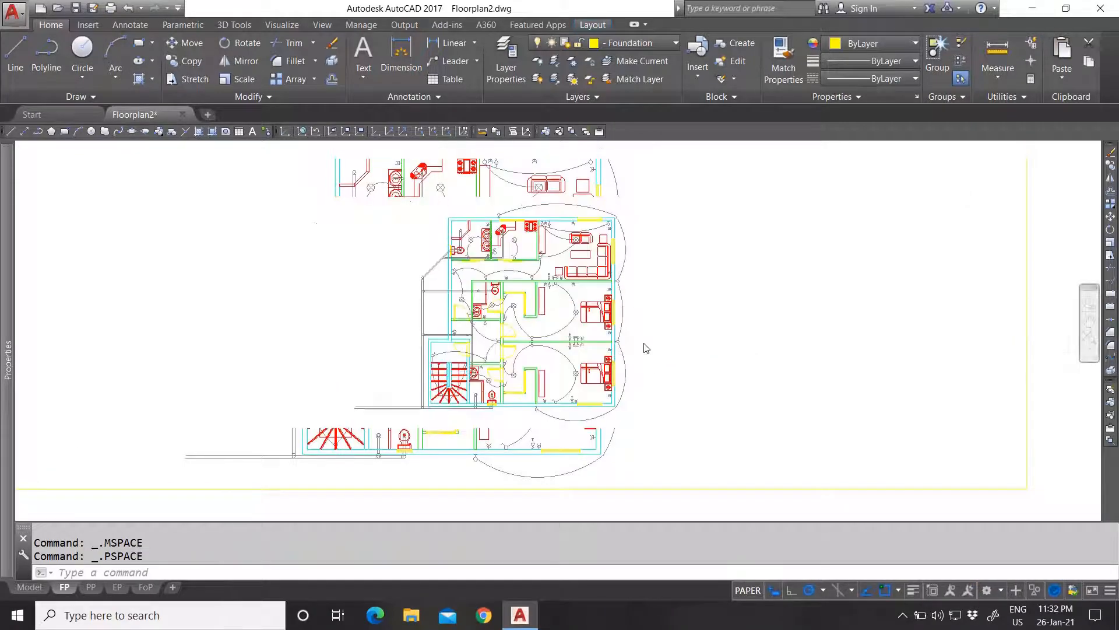
scroll(699, 350, down, 3)
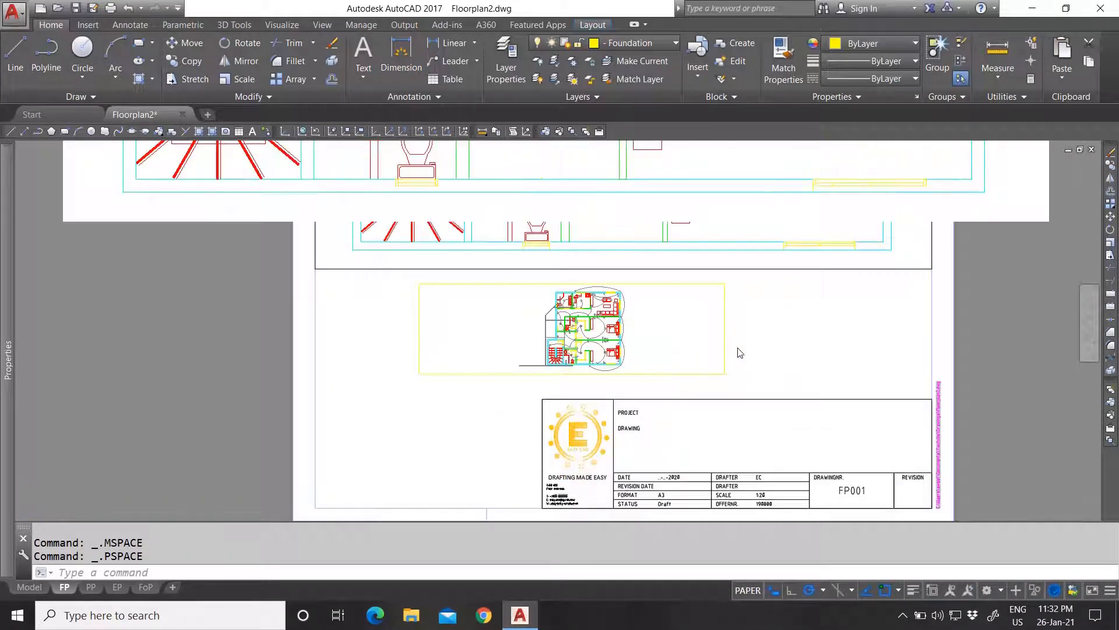
scroll(738, 346, up, 2)
click(738, 347)
click(669, 312)
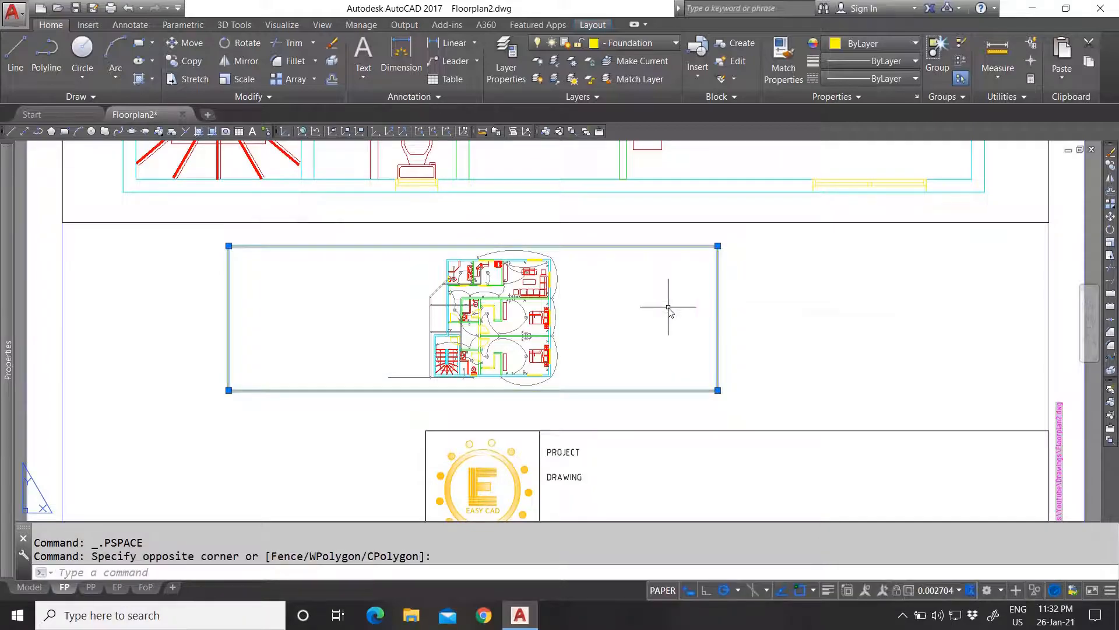
key(Delete)
key(Escape)
Turn off New VP Freeze for the Foundation layer and close the layer properties.
click(506, 58)
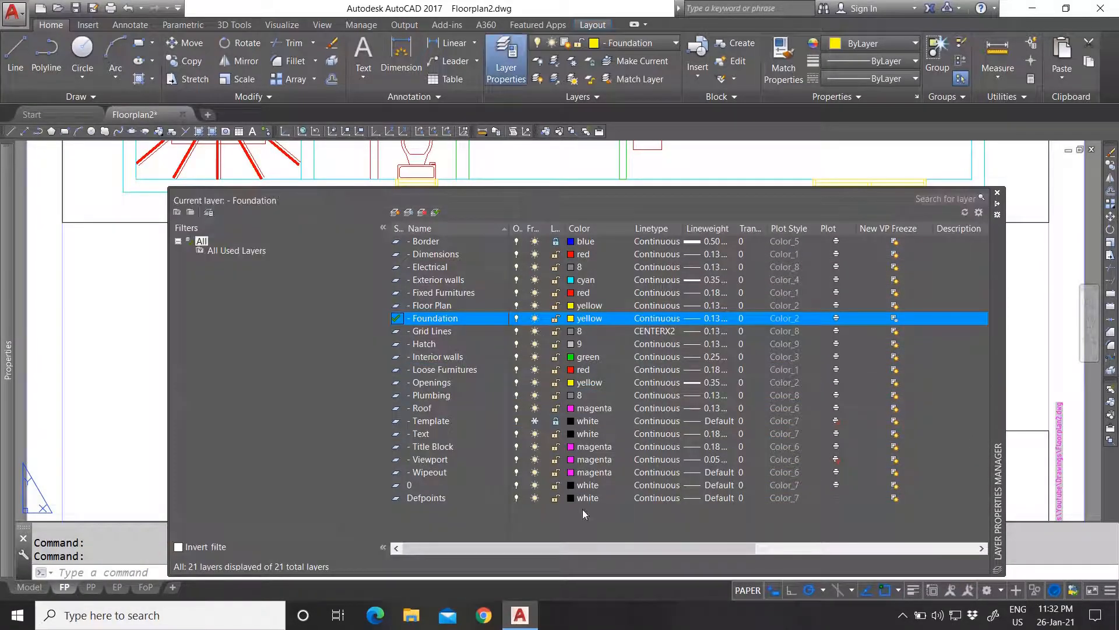
drag(527, 546, 667, 547)
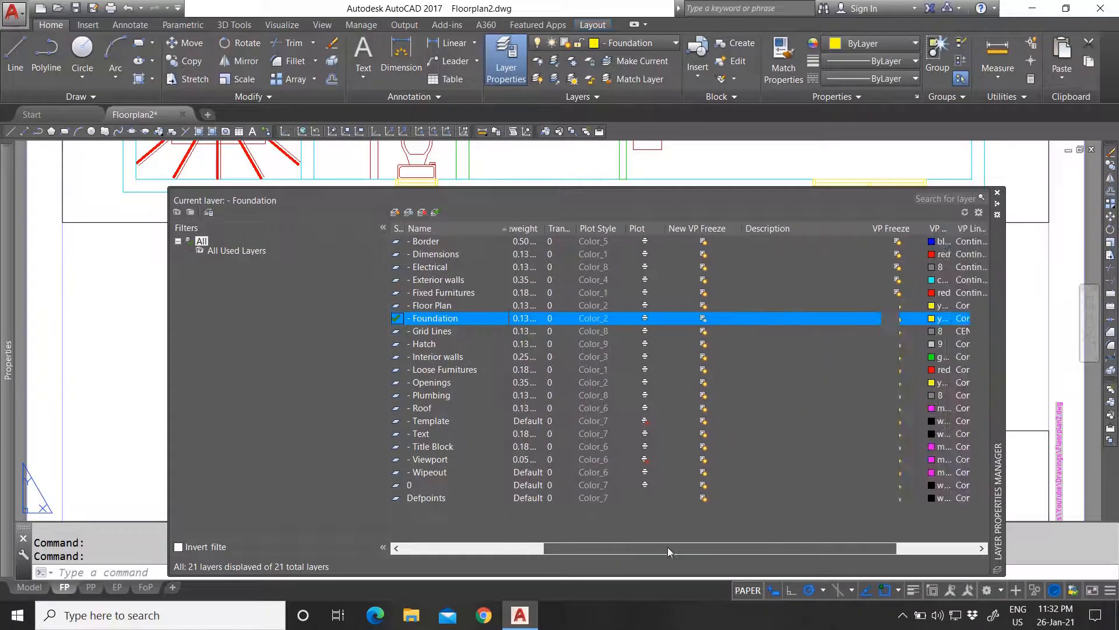
click(703, 319)
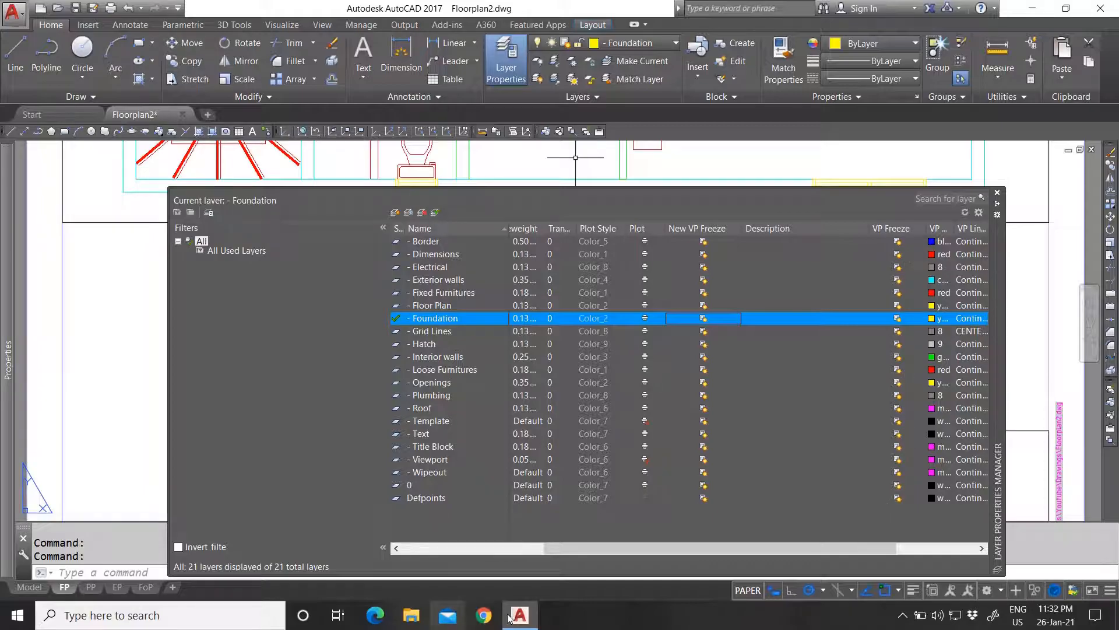
drag(553, 550, 416, 548)
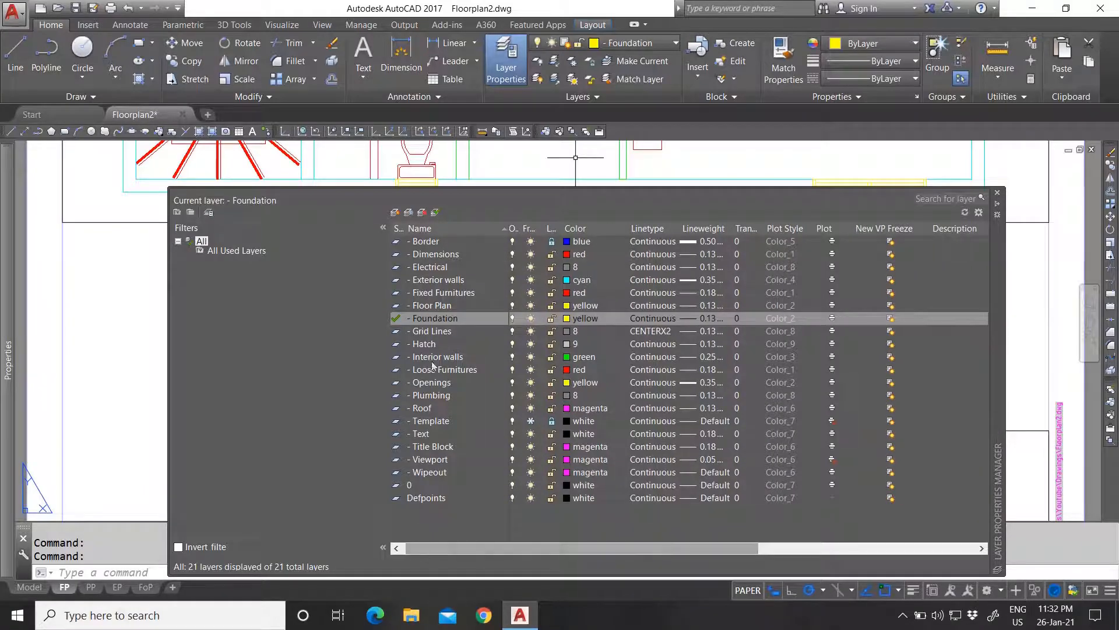
click(997, 192)
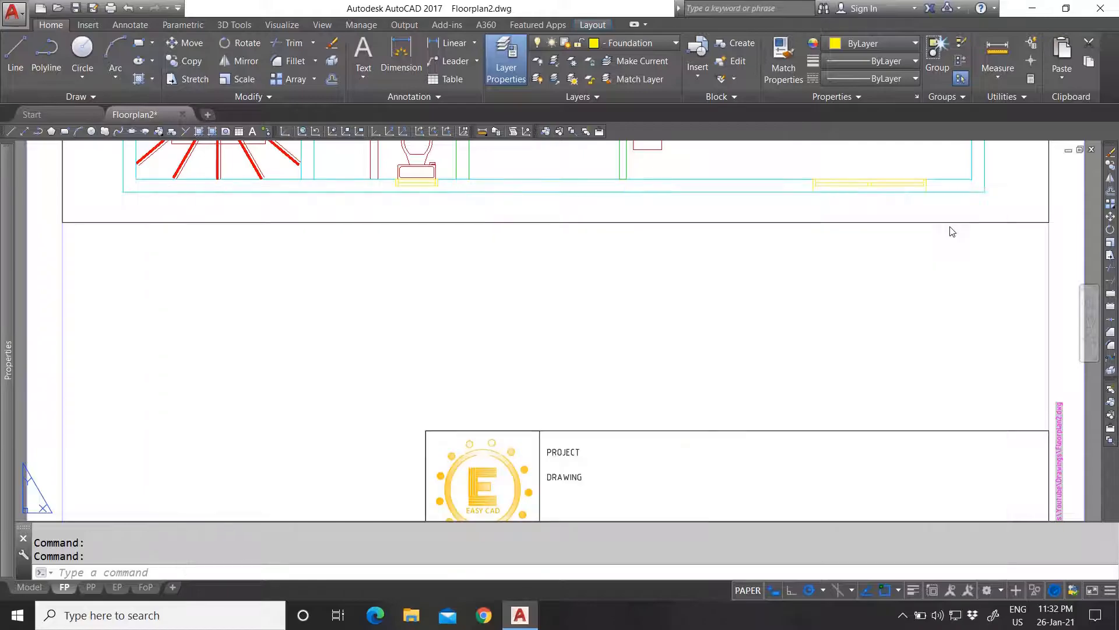
Switch to model space and examine the complete floor plan with its foundation, electrical and plumbing lines.
scroll(602, 347, down, 5)
scroll(631, 299, up, 2)
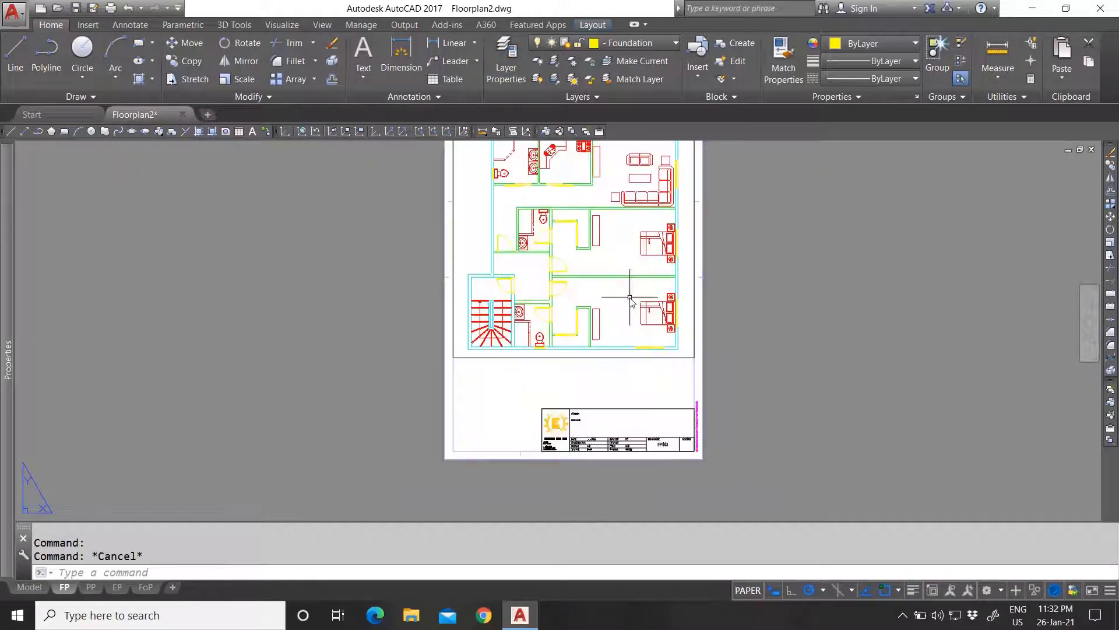
scroll(611, 355, up, 2)
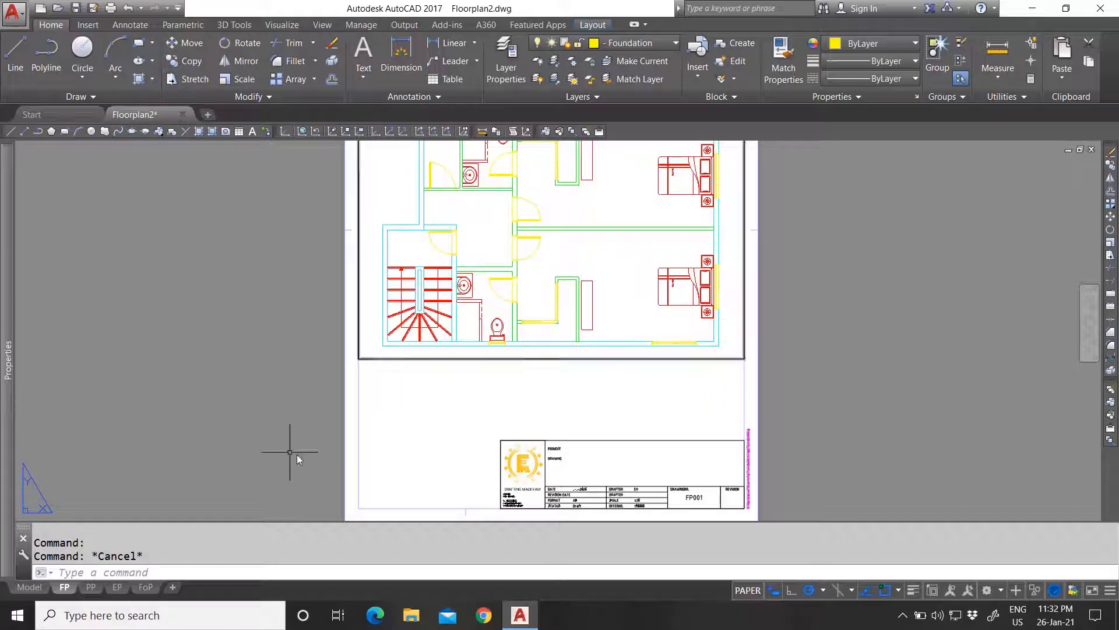
click(30, 590)
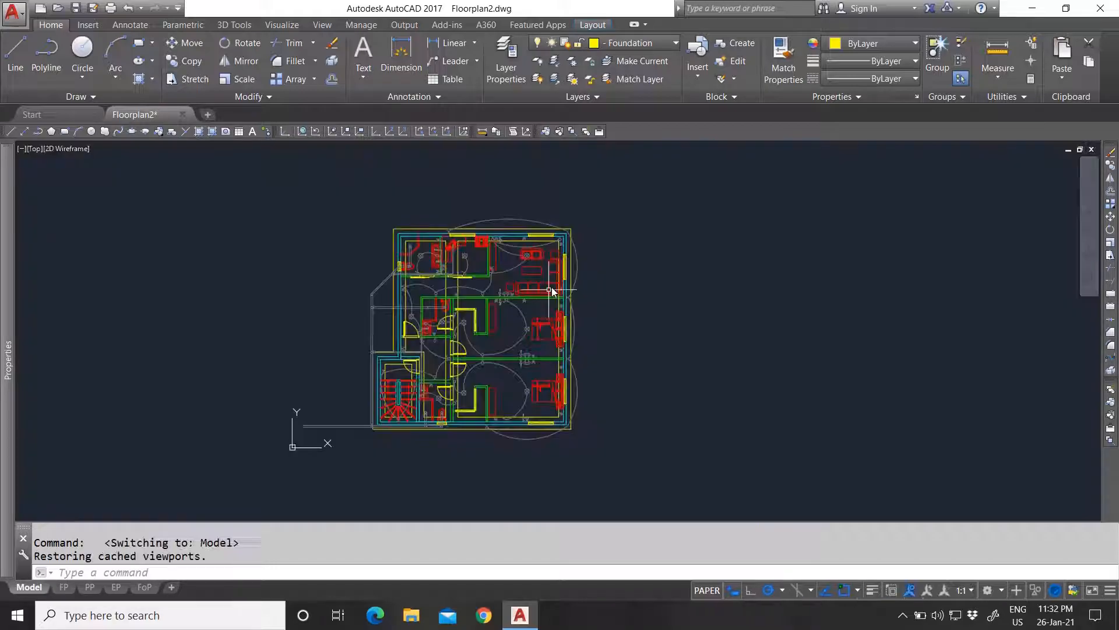
scroll(437, 432, up, 2)
scroll(505, 427, down, 2)
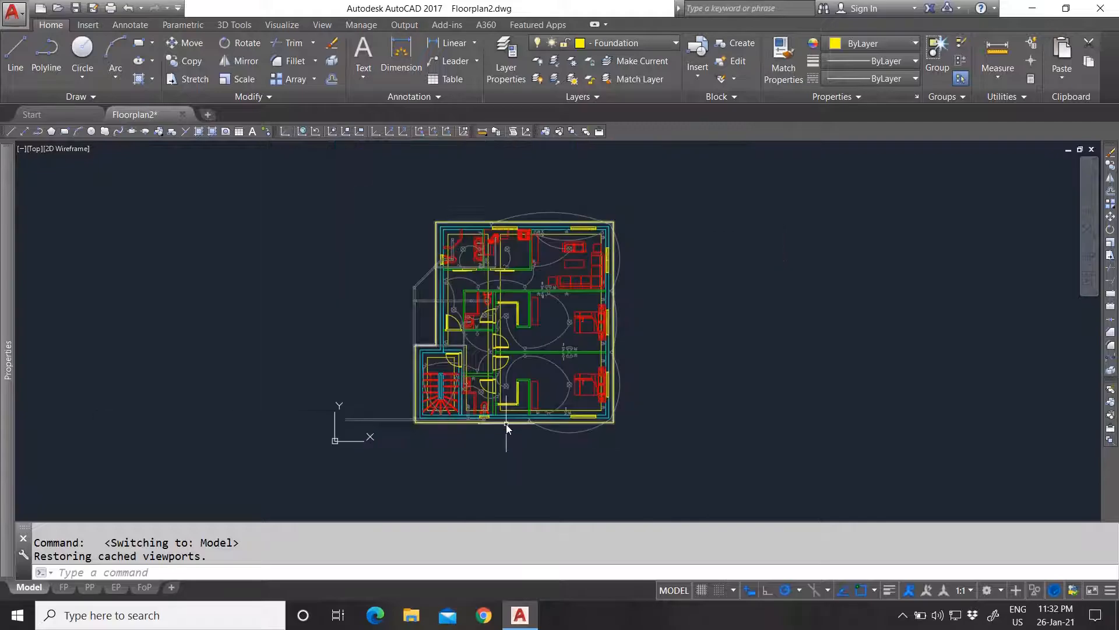
scroll(557, 366, up, 2)
scroll(522, 392, down, 4)
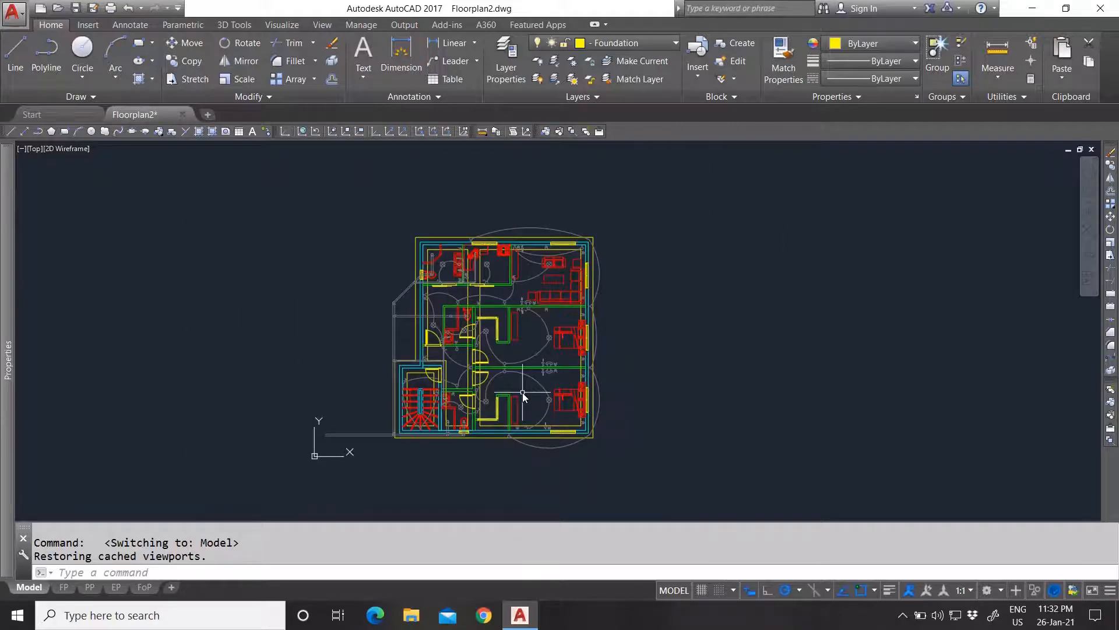
scroll(523, 393, up, 2)
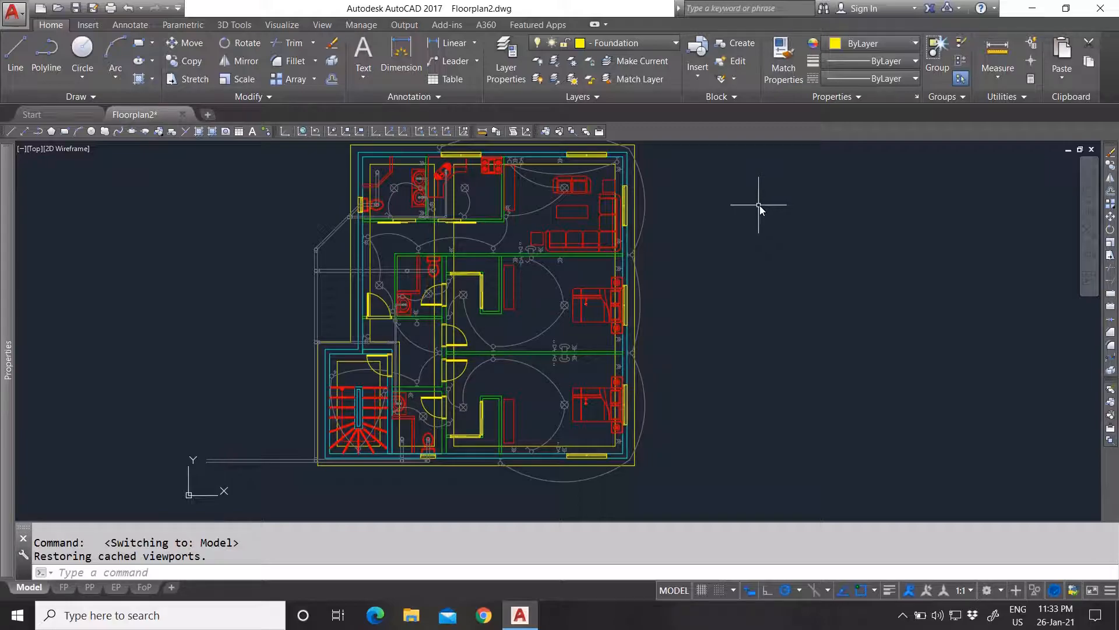
scroll(640, 318, down, 2)
scroll(650, 233, up, 2)
scroll(649, 231, down, 2)
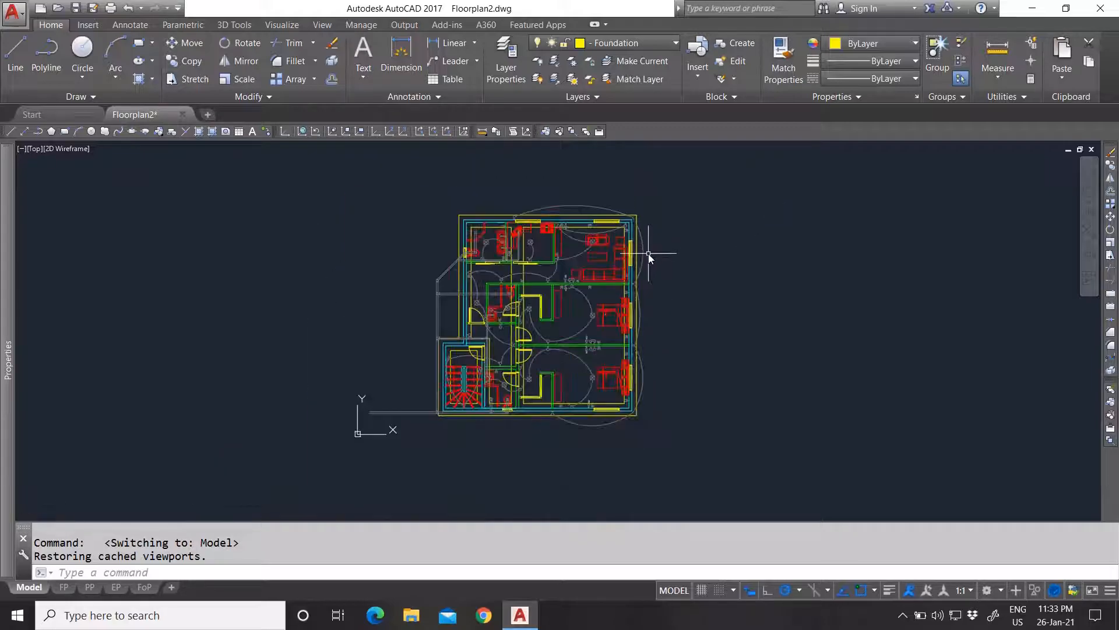
scroll(652, 239, up, 2)
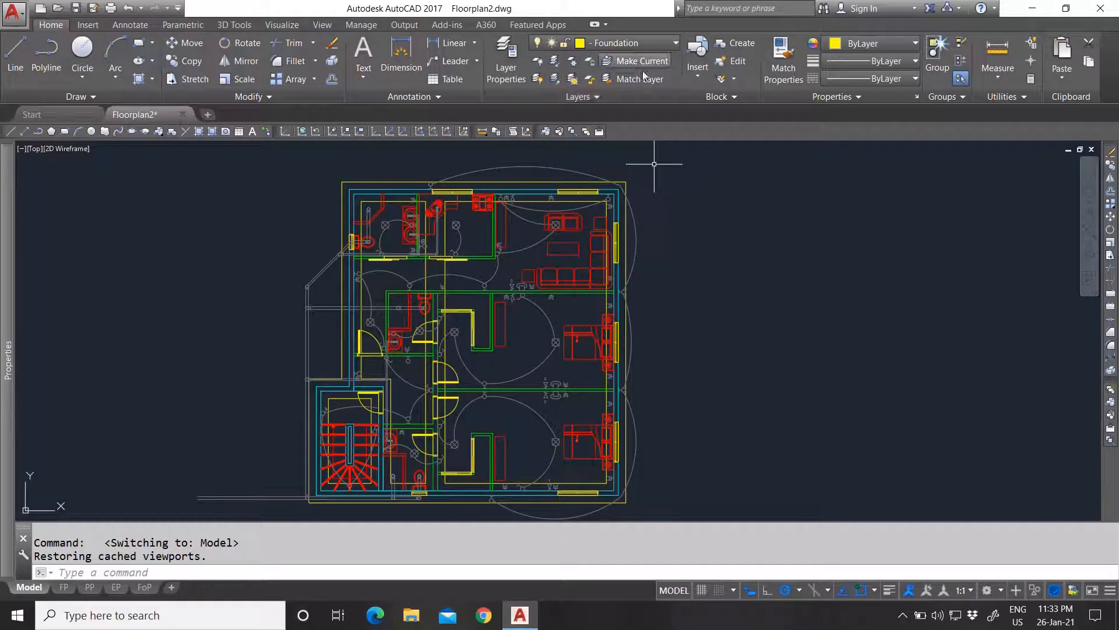
Review the drawing's layer list and the option to freeze or thaw the Foundation layer in all viewports.
click(600, 44)
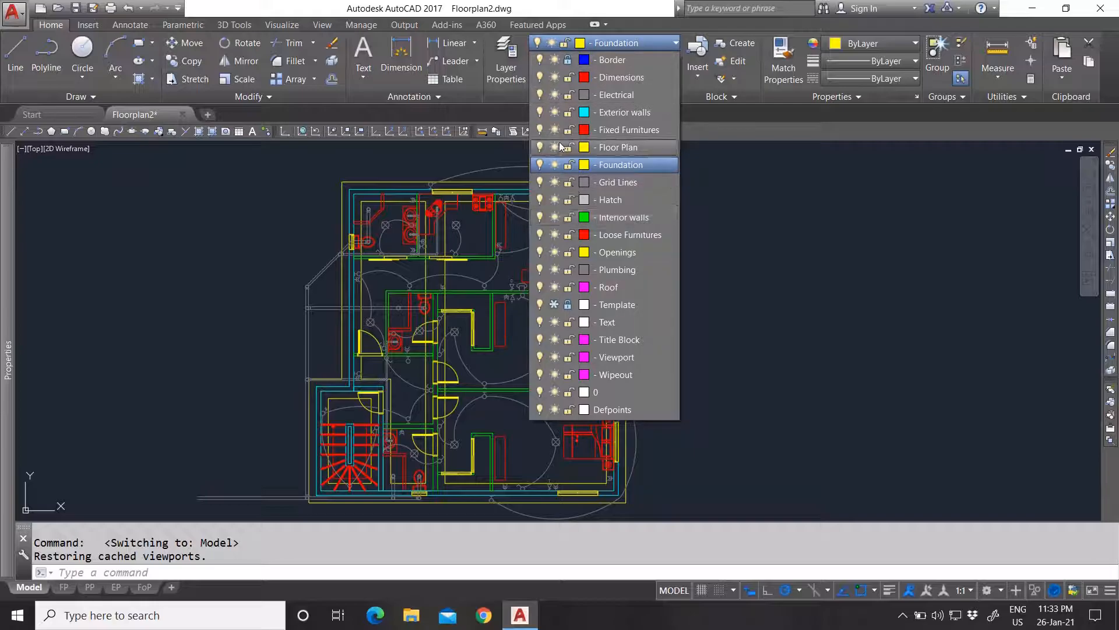
click(578, 46)
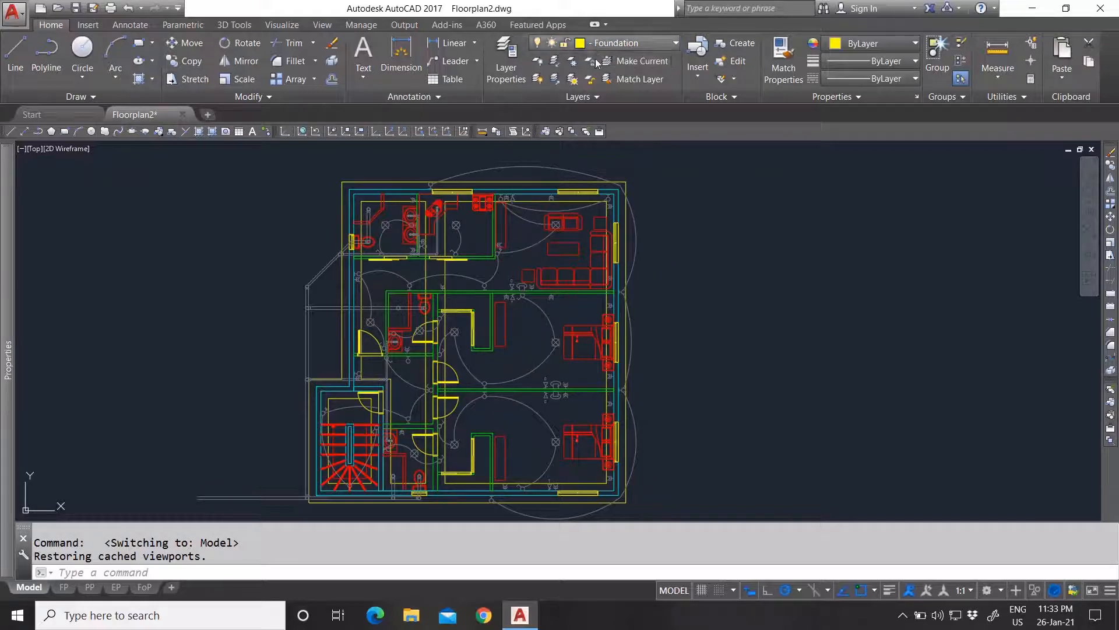
click(578, 45)
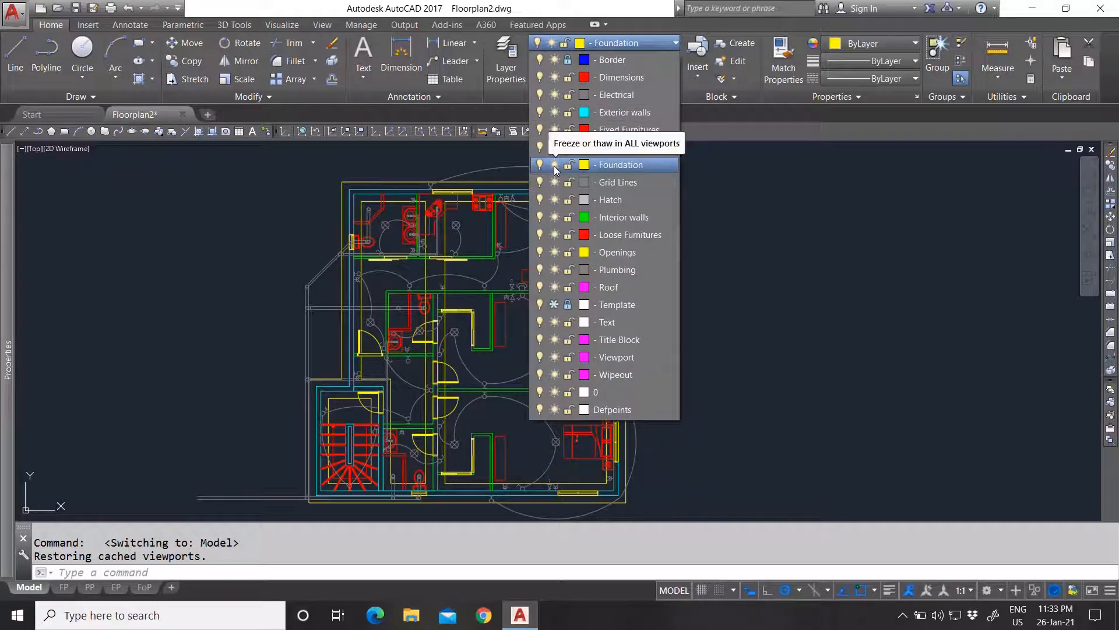
click(715, 204)
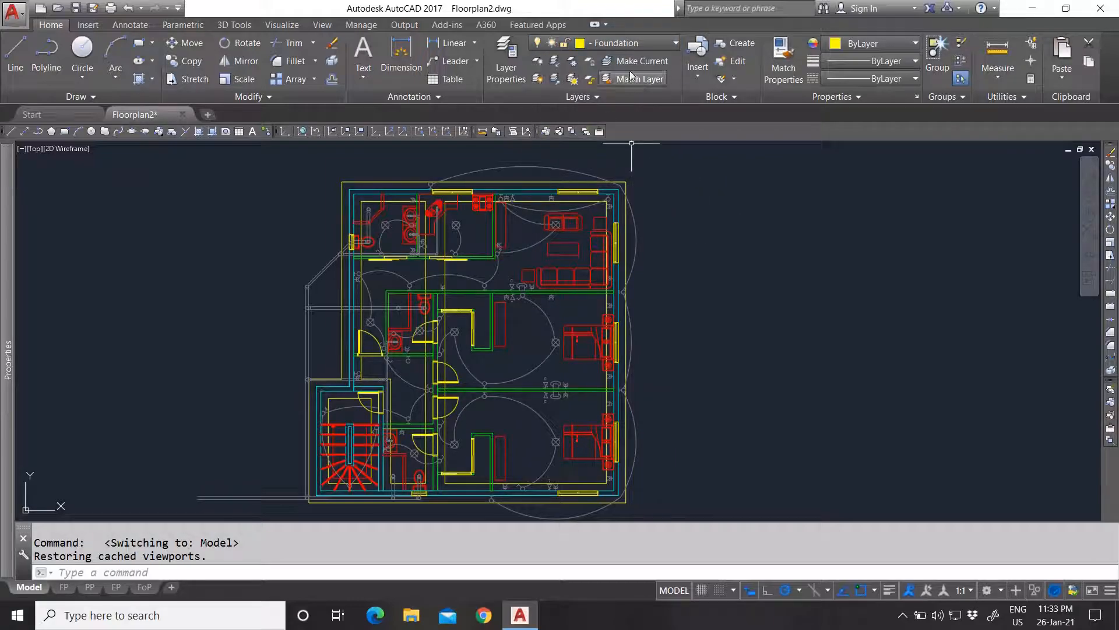
click(596, 96)
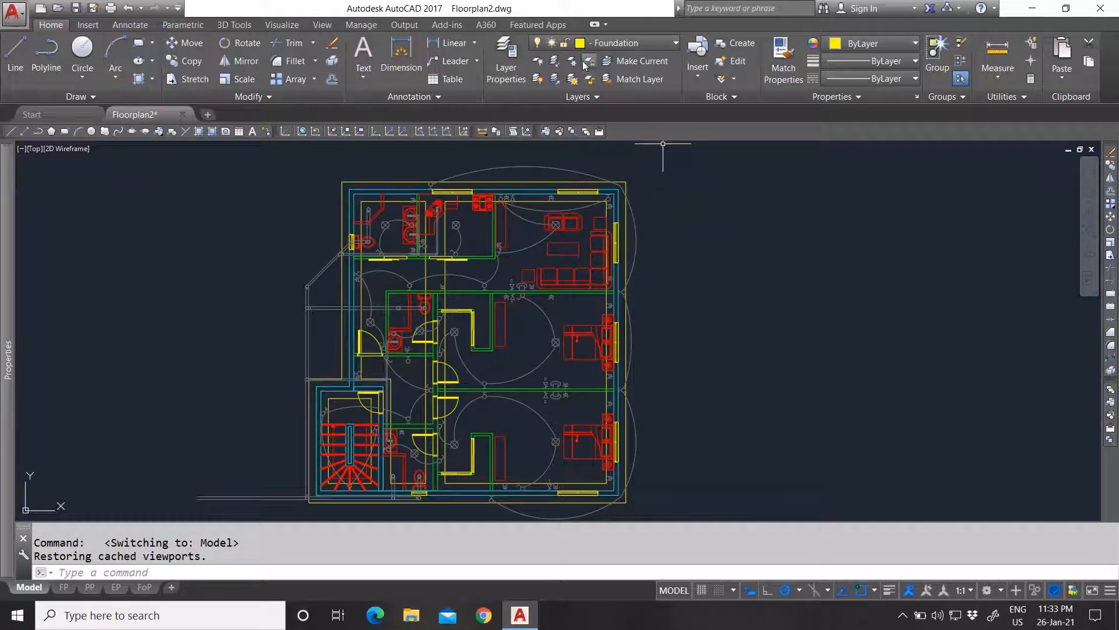
click(641, 43)
Select the arc above the plan's upper exterior wall to check its layer in the layer list, and clear the selection.
click(441, 161)
click(467, 170)
click(455, 178)
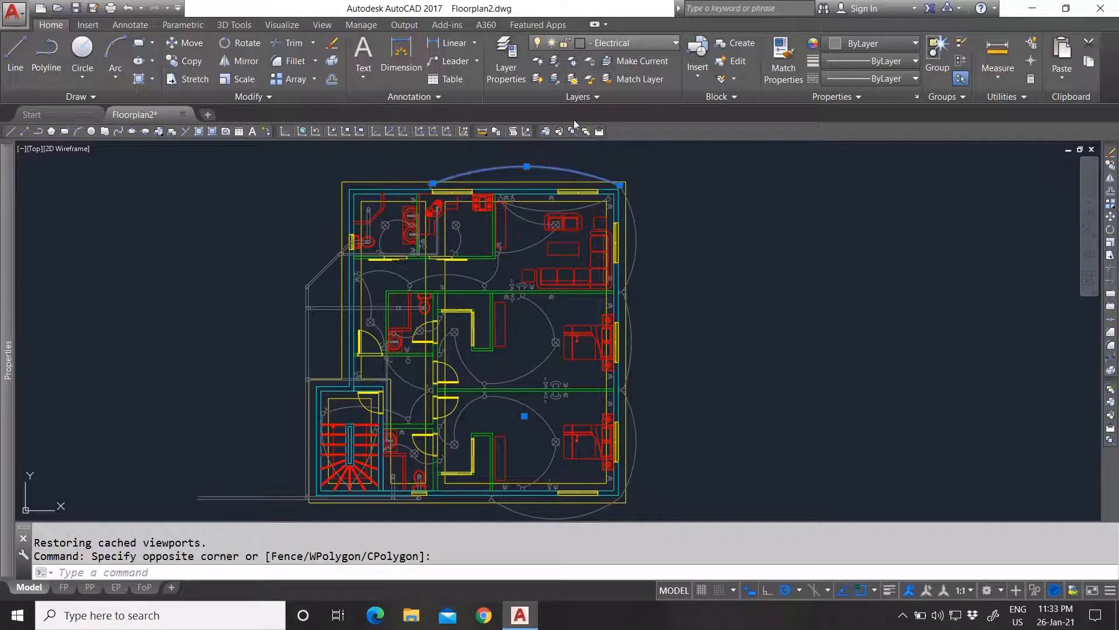
click(630, 43)
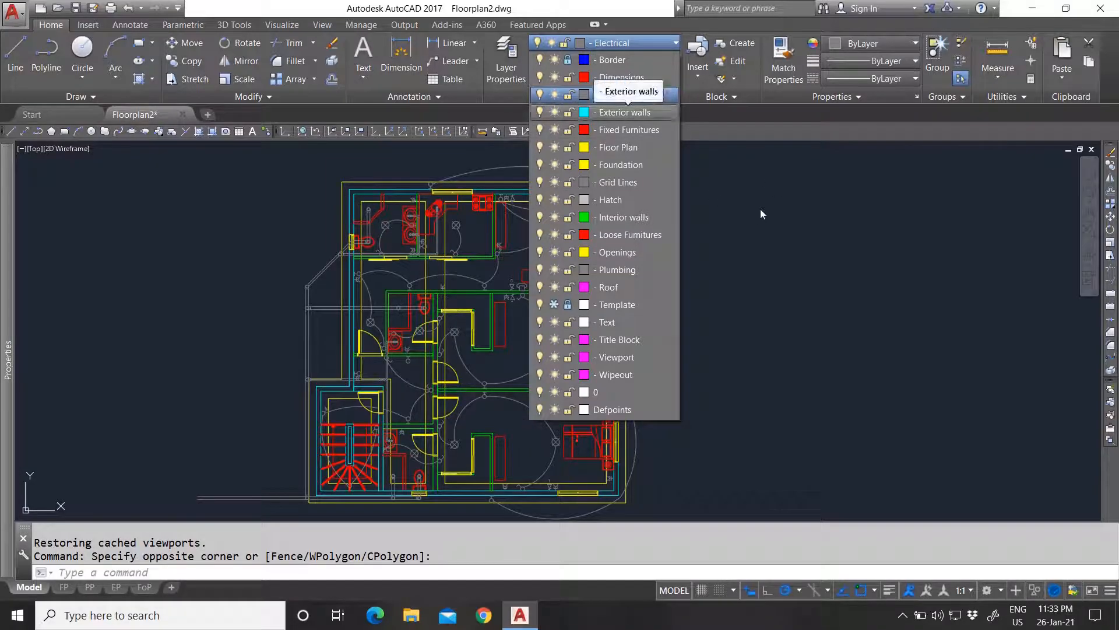
click(726, 195)
key(Escape)
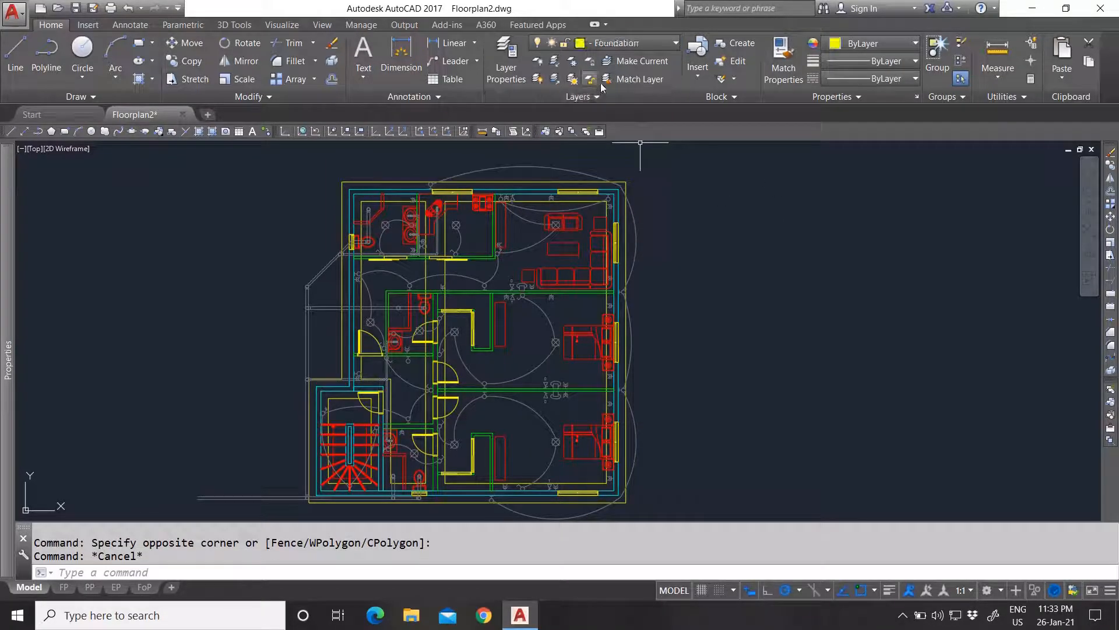